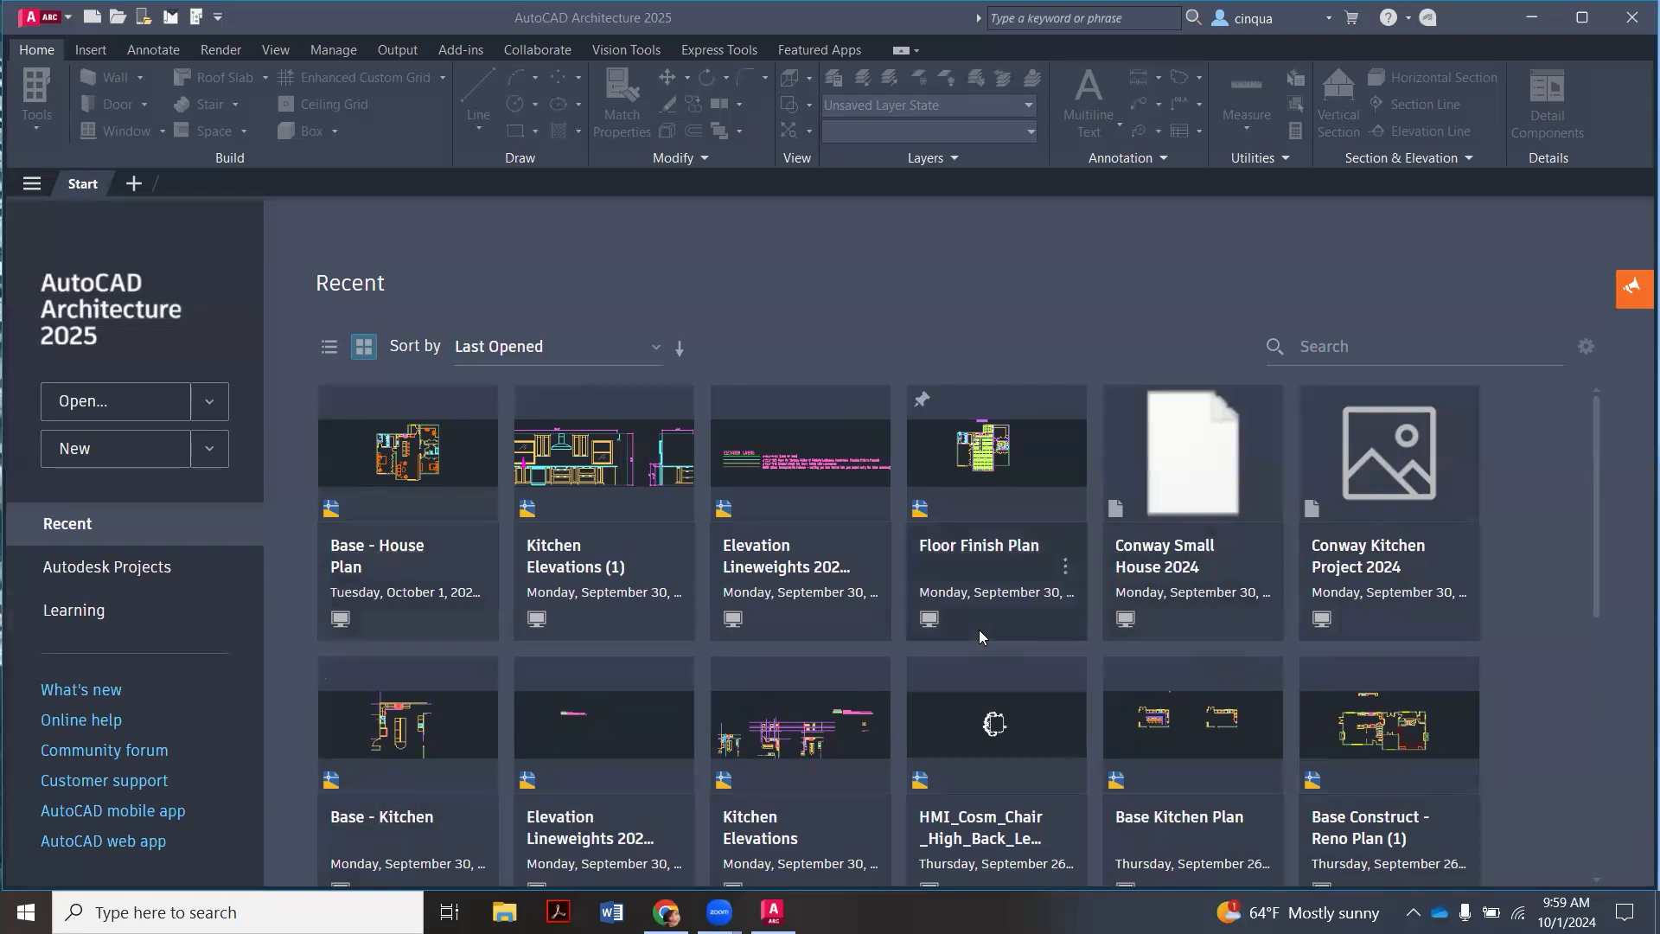
Step: Open the recent Conway Small House 2024 project and check the current project in the Project Browser
{"action": "left_click", "coordinate": [1181, 557]}
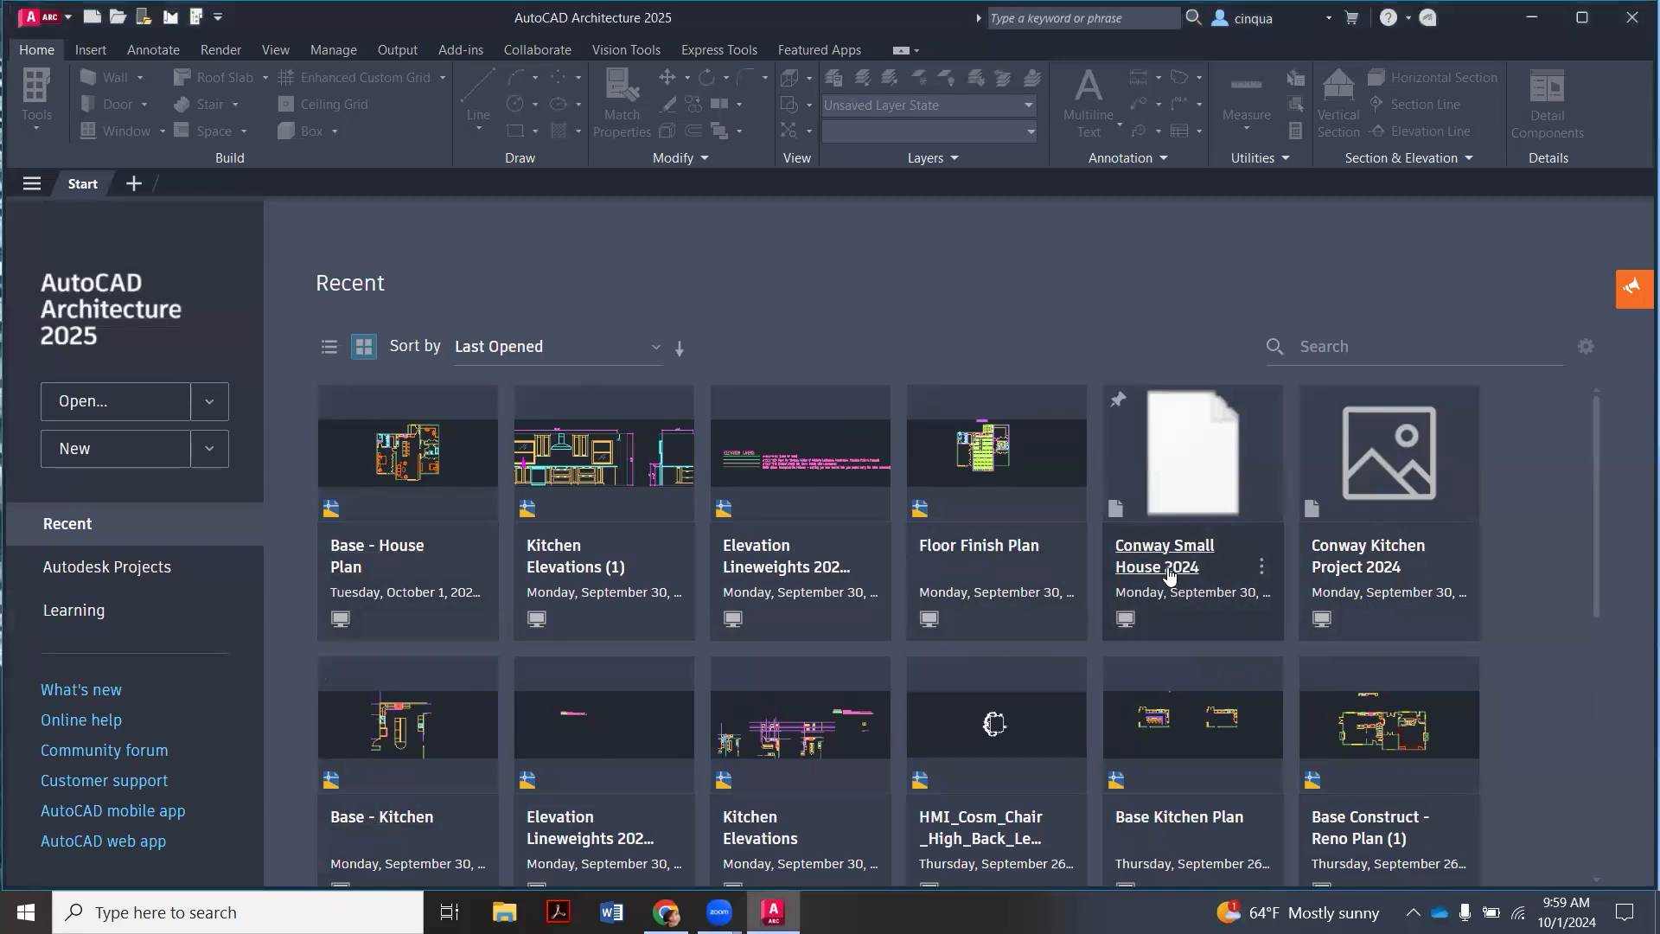
{"action": "left_click", "coordinate": [1169, 575]}
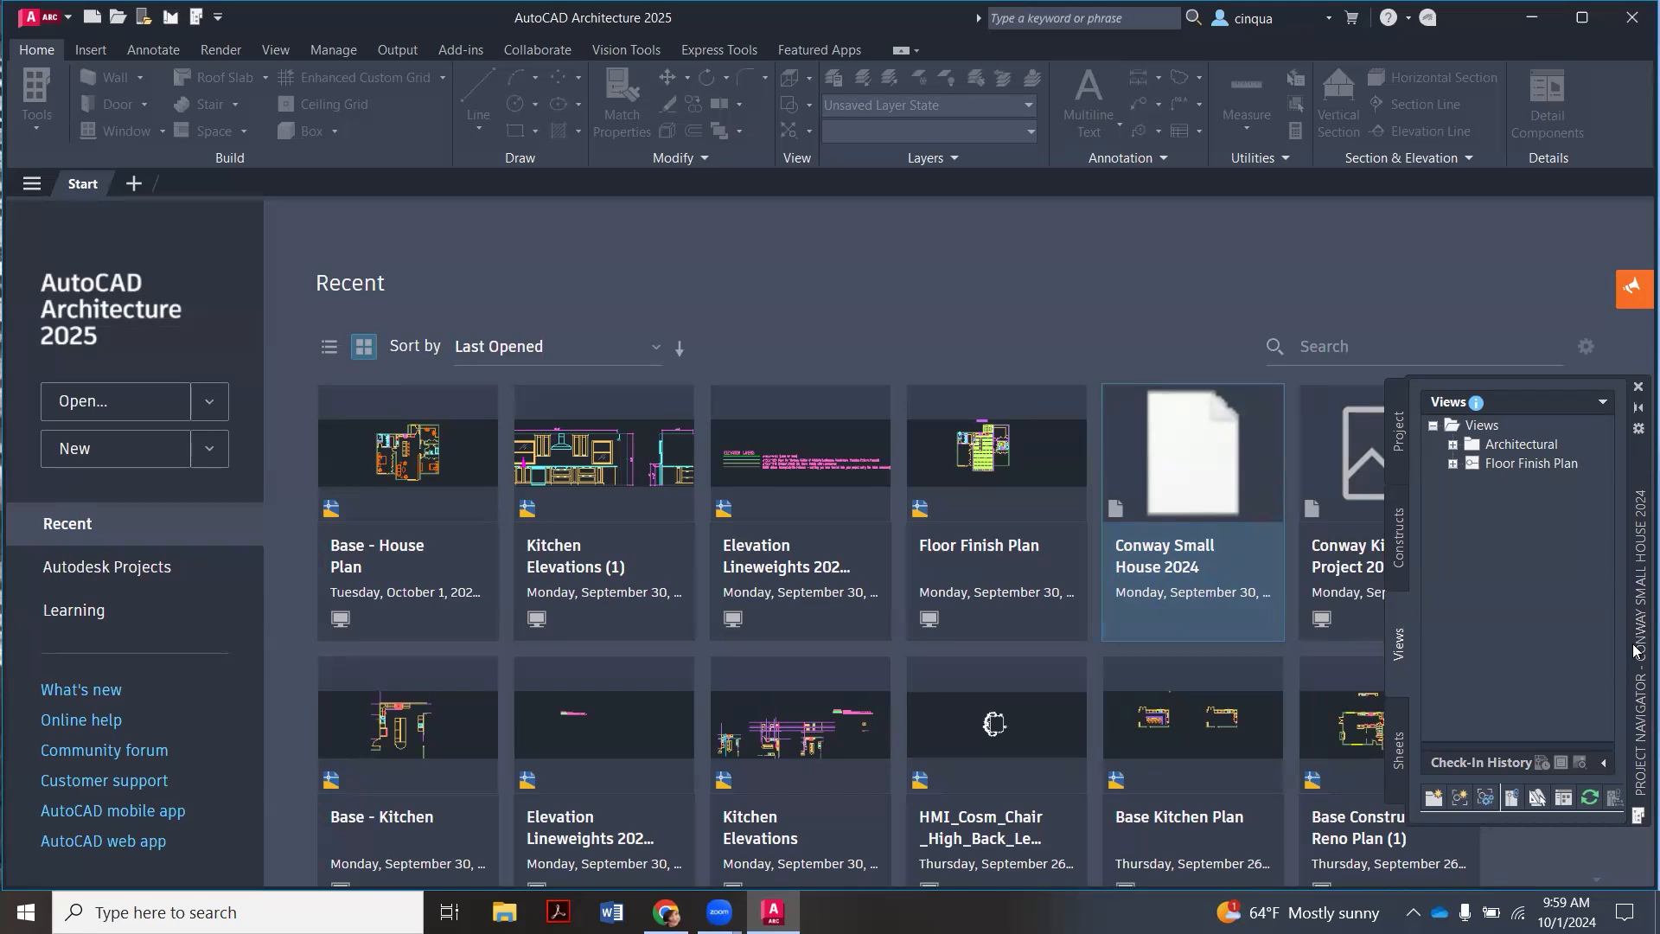
{"action": "left_click", "coordinate": [41, 20]}
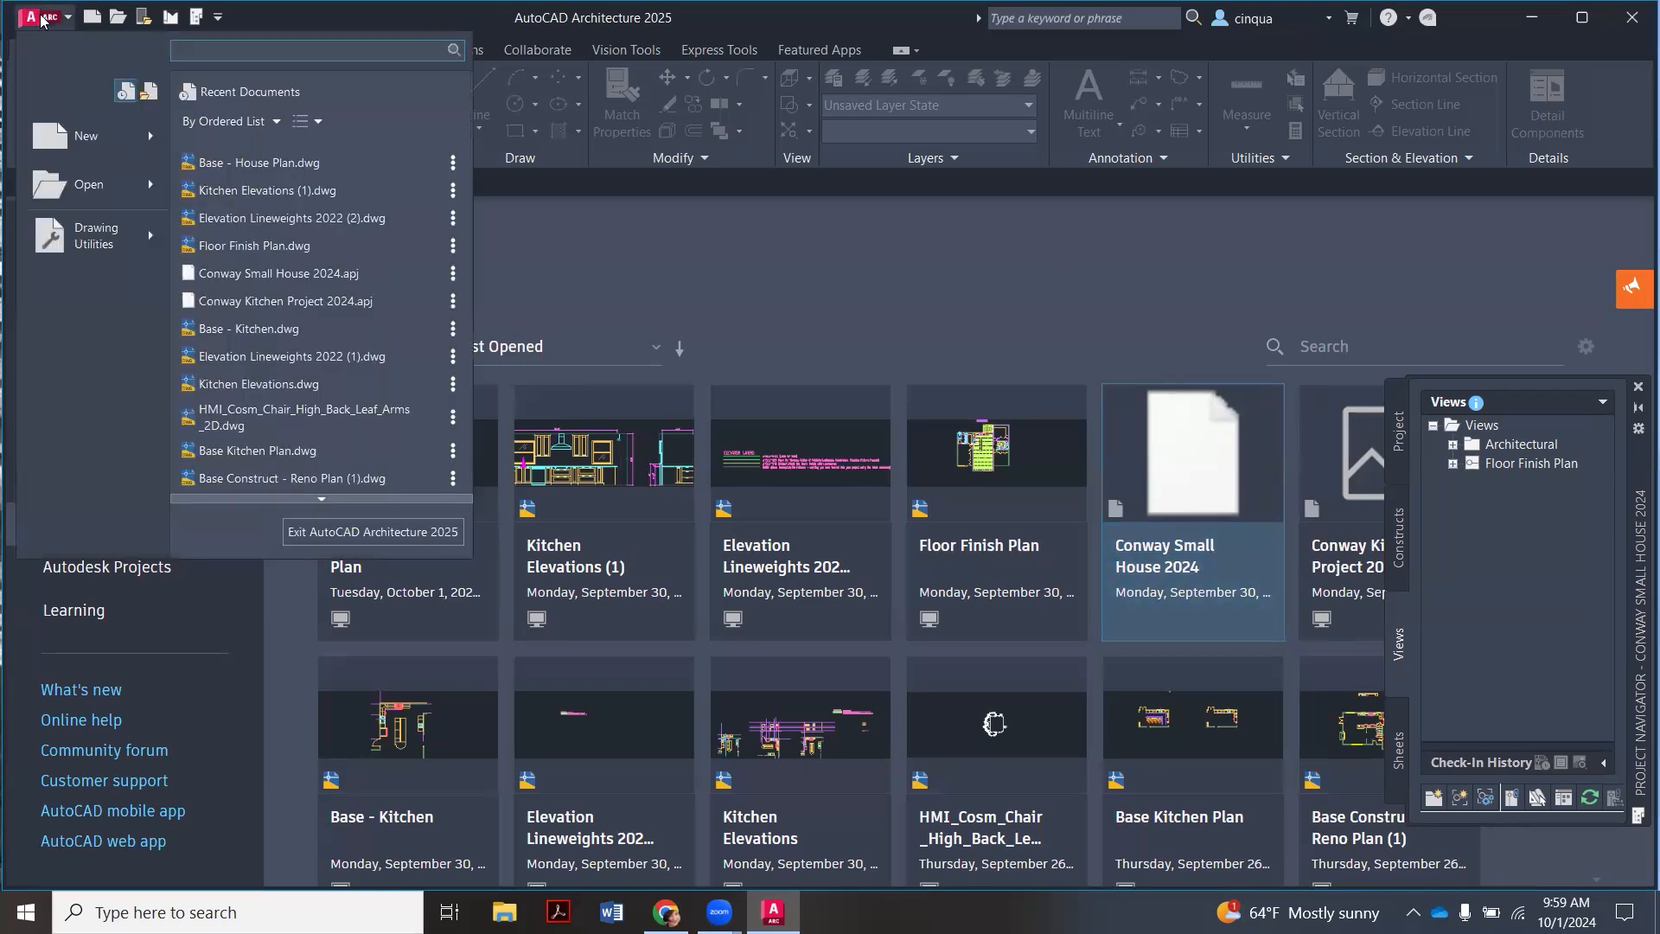
{"action": "mouse_move", "coordinate": [147, 187]}
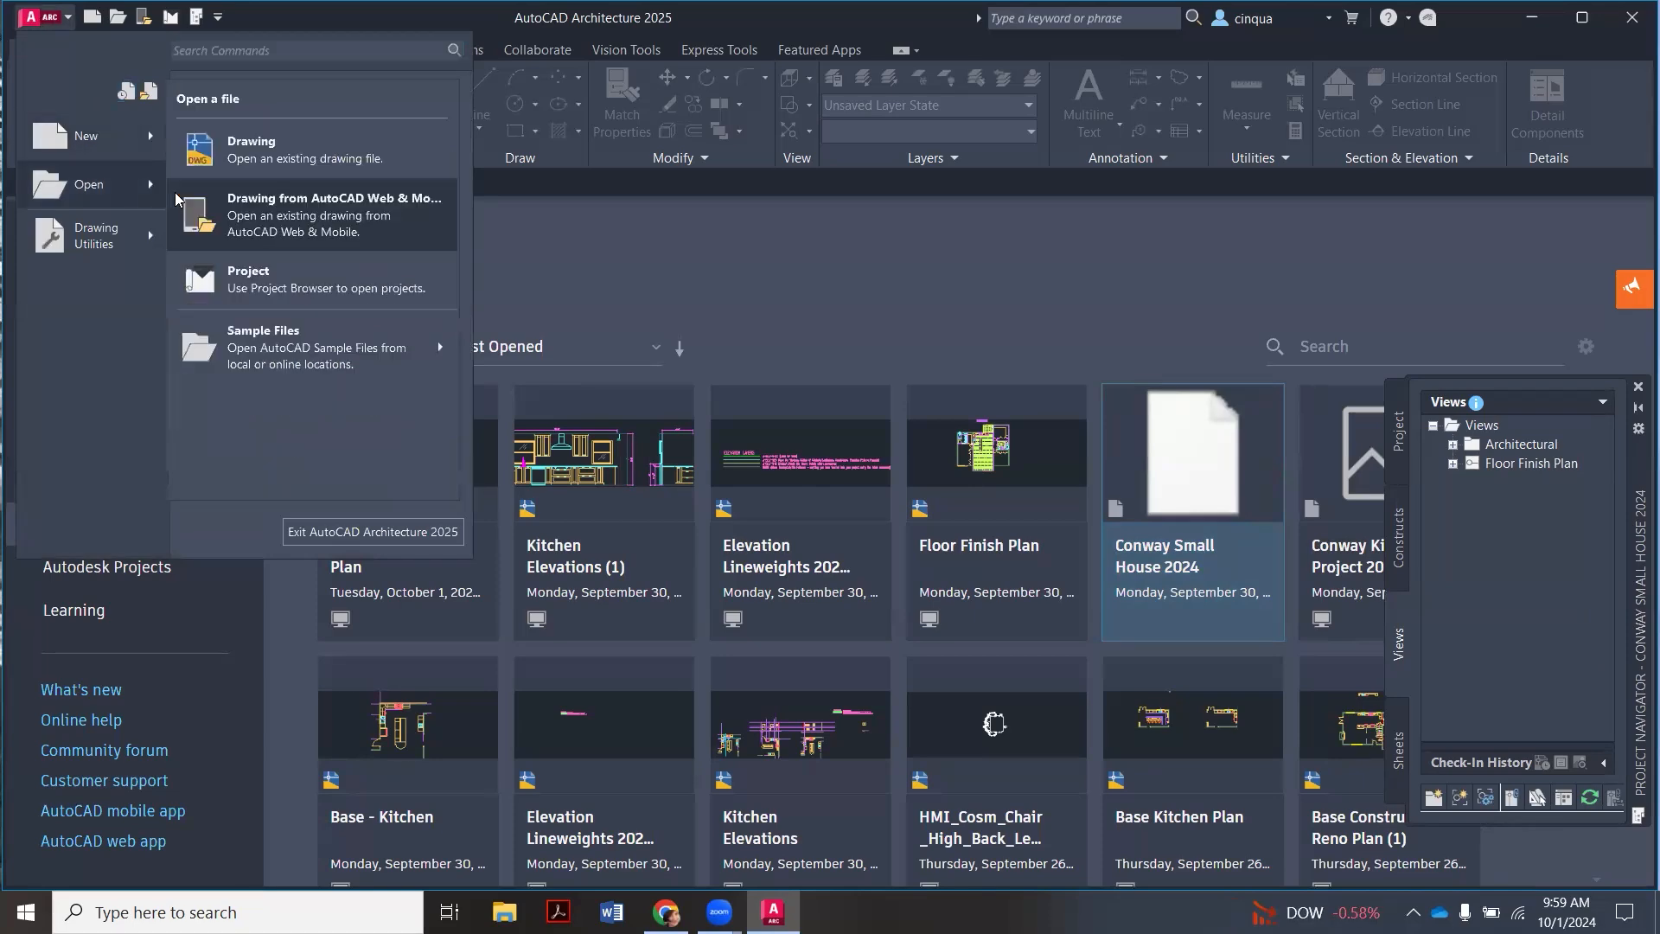
{"action": "left_click", "coordinate": [239, 281]}
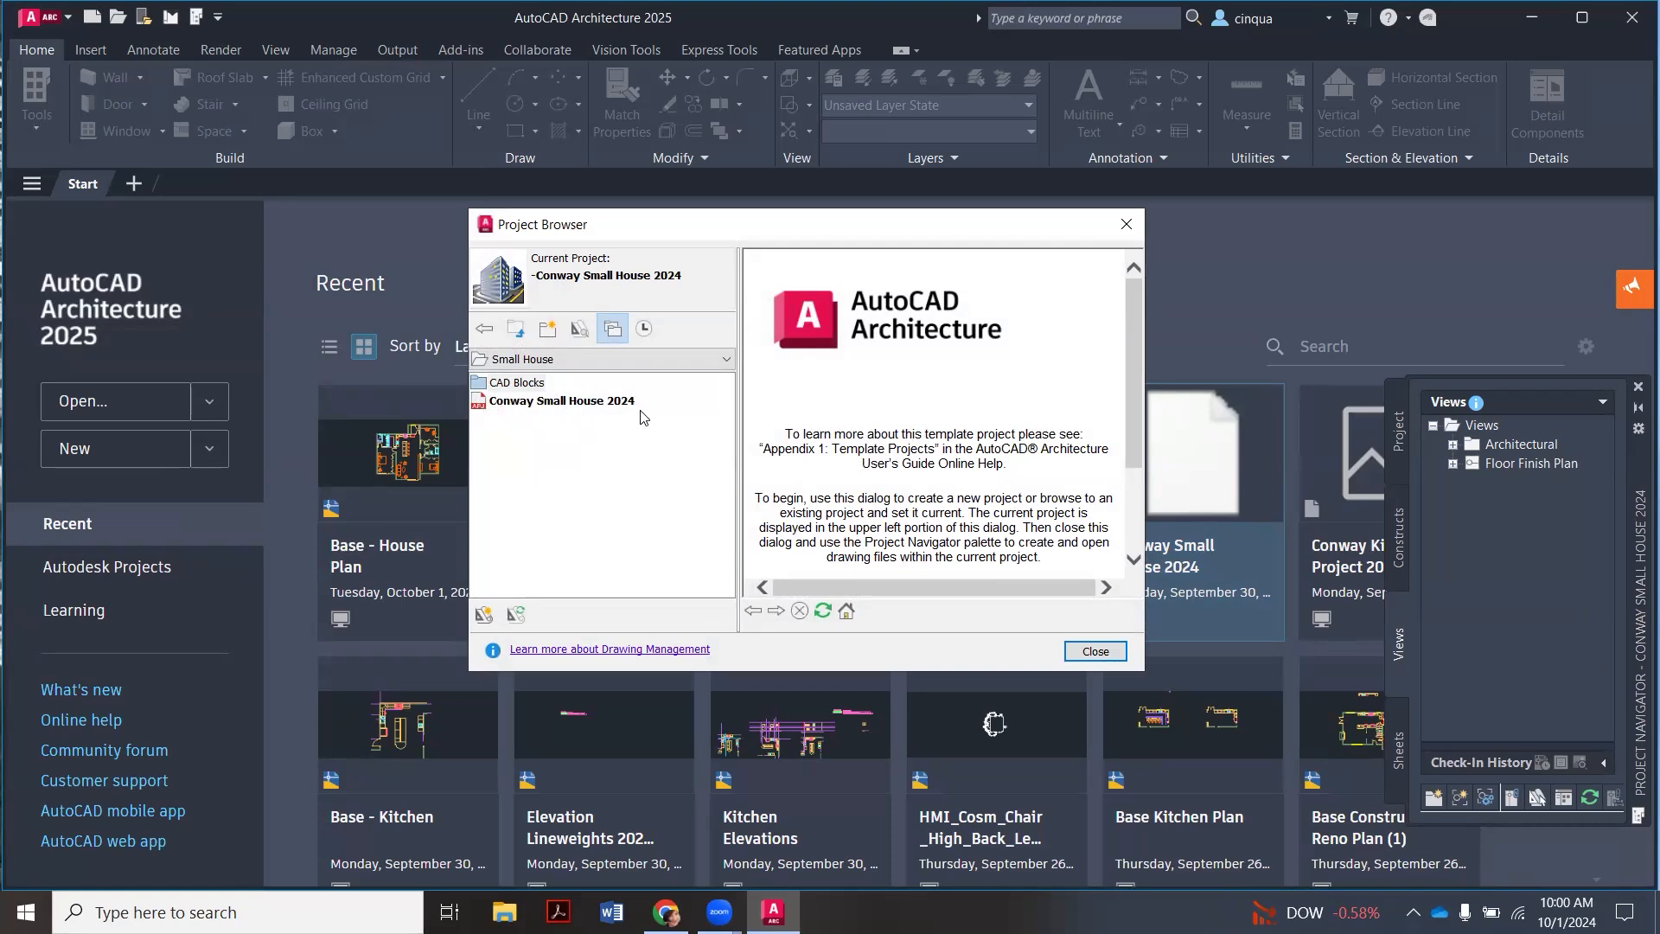
{"action": "left_click", "coordinate": [1084, 654]}
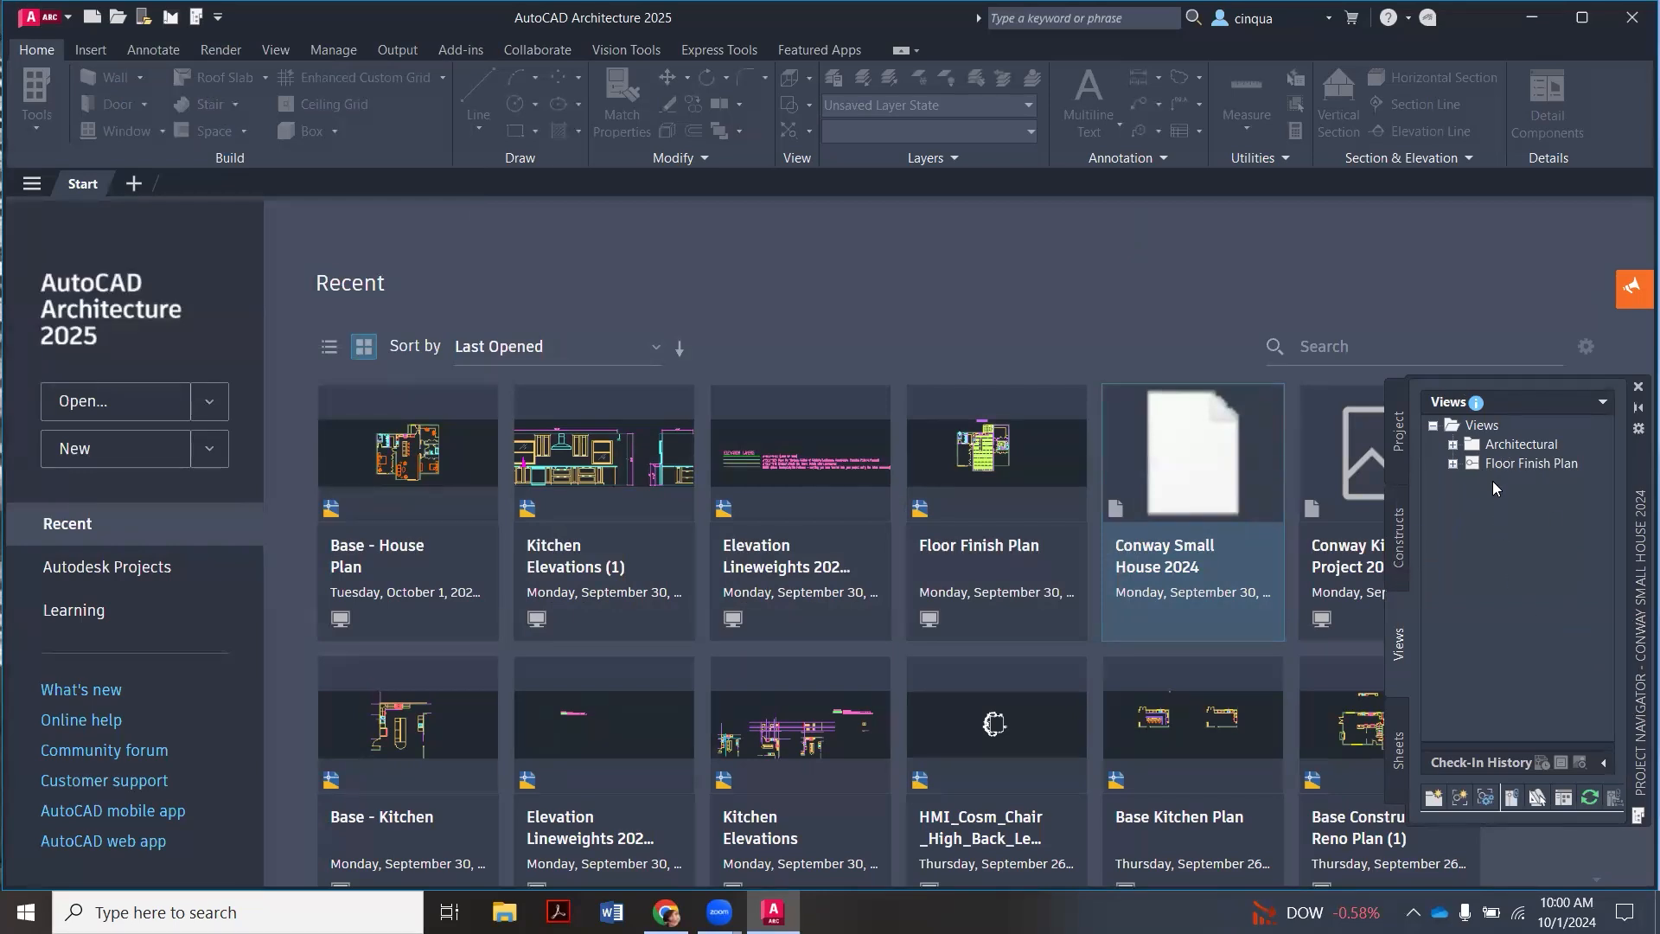
Step: Open the Base - House Plan construct from the project and look over the floor plan
{"action": "left_click", "coordinate": [1399, 538]}
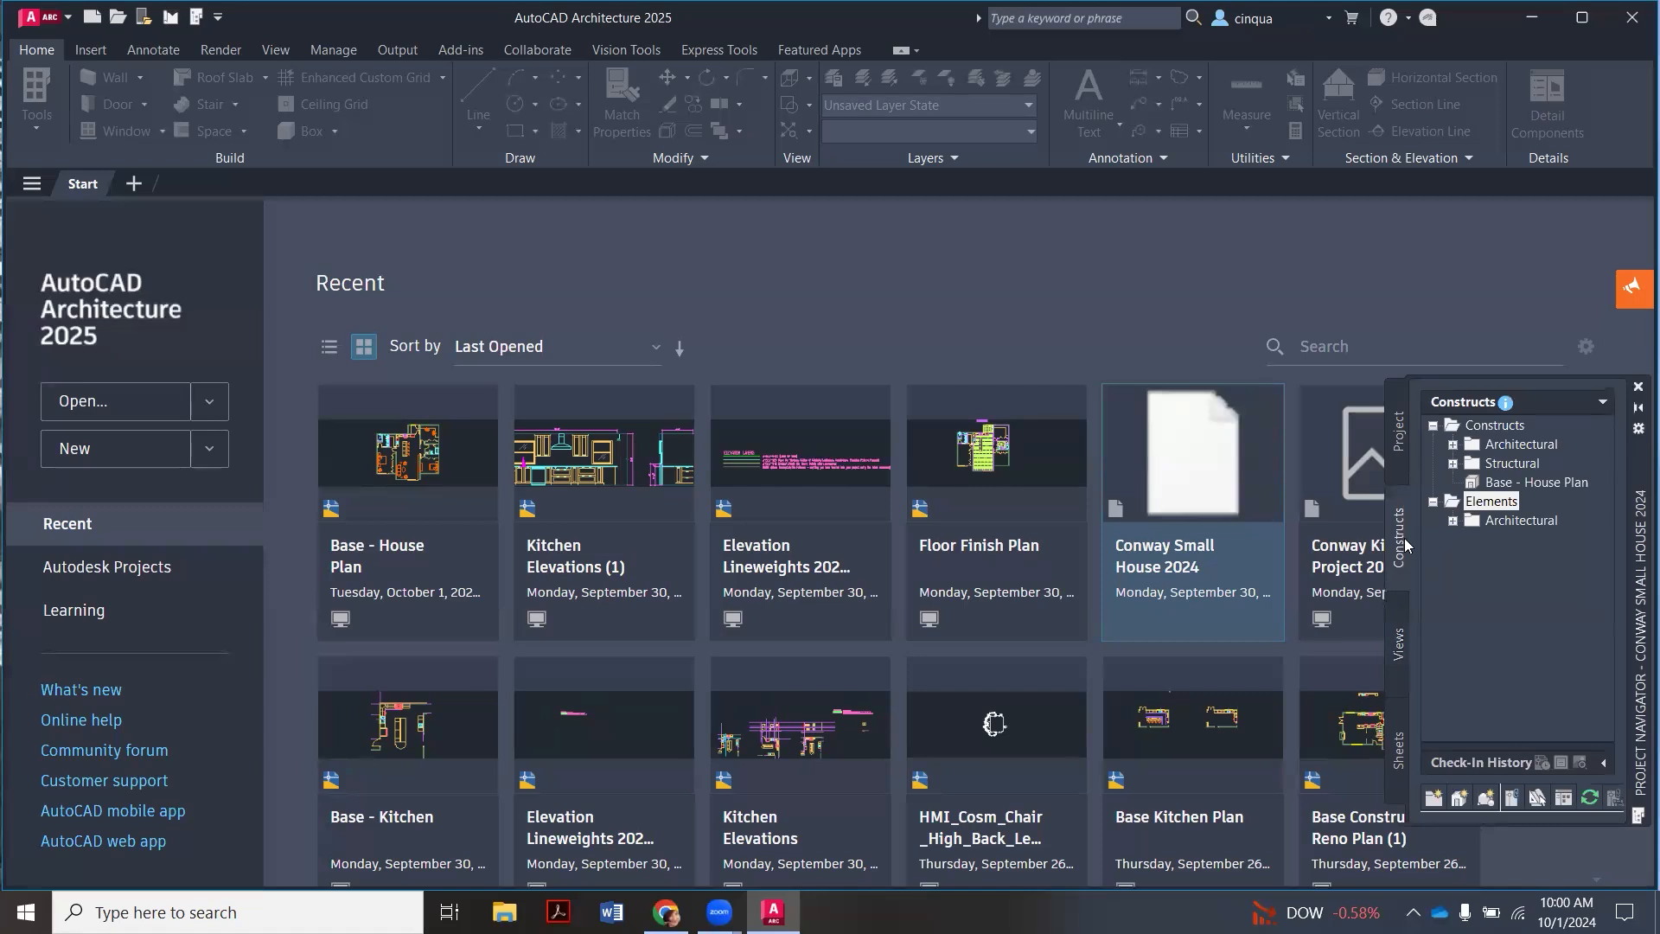
{"action": "left_click", "coordinate": [1506, 482]}
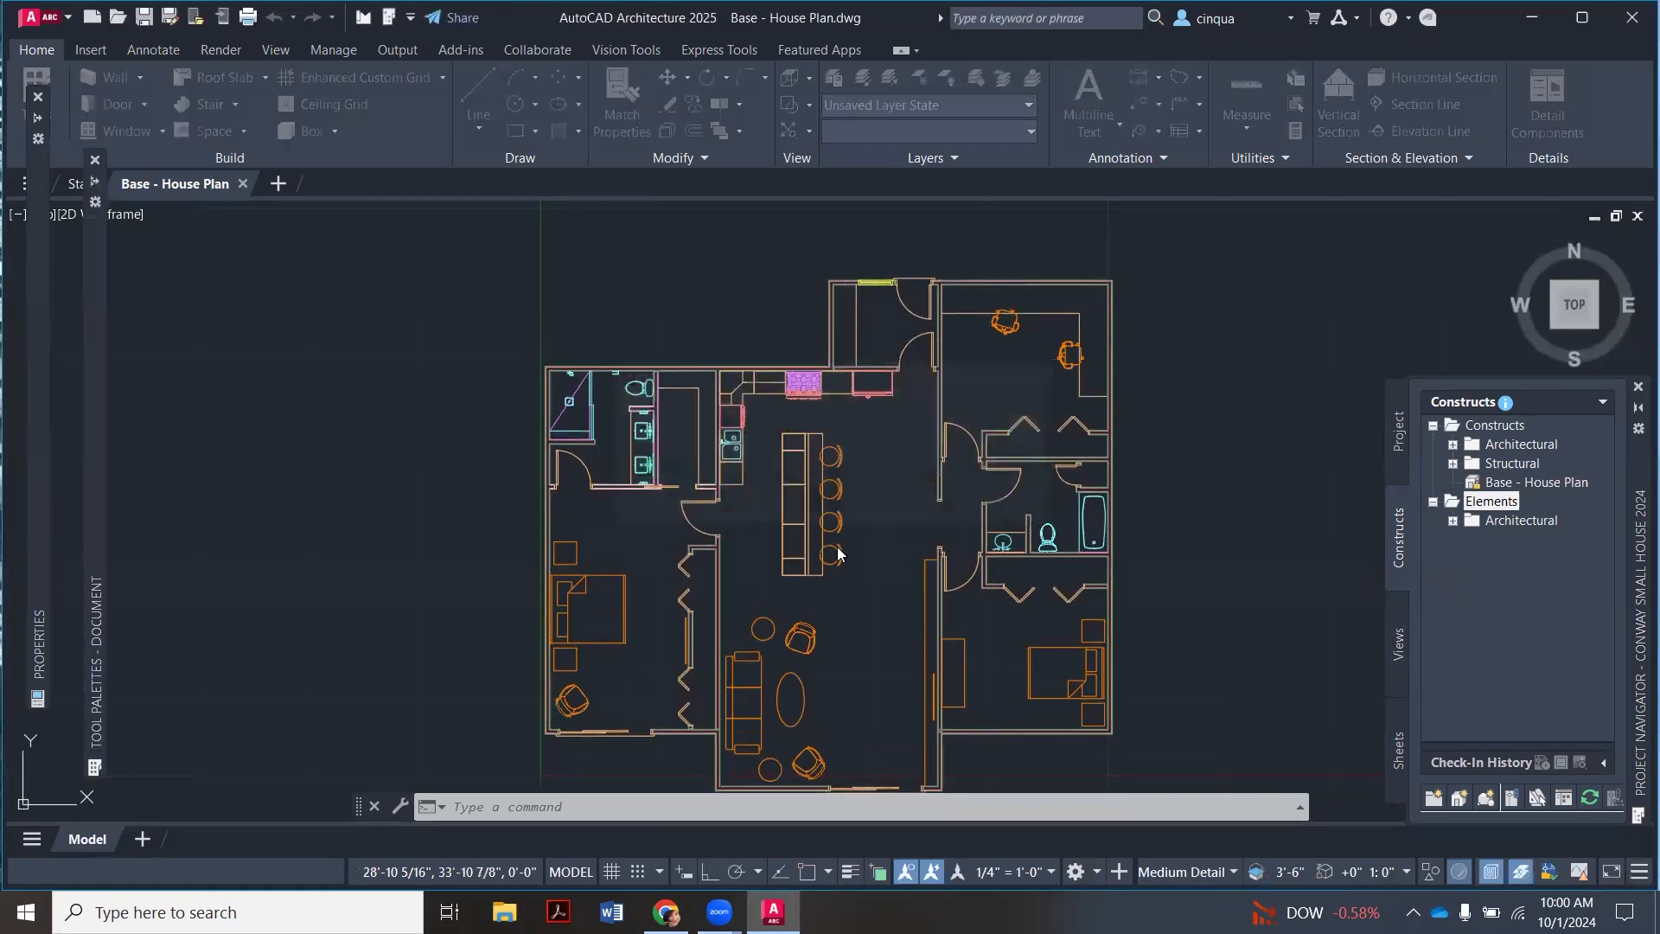
{"action": "scroll", "coordinate": [810, 500], "scroll_direction": "down", "scroll_amount": 4}
{"action": "scroll", "coordinate": [810, 501], "scroll_direction": "up", "scroll_amount": 4}
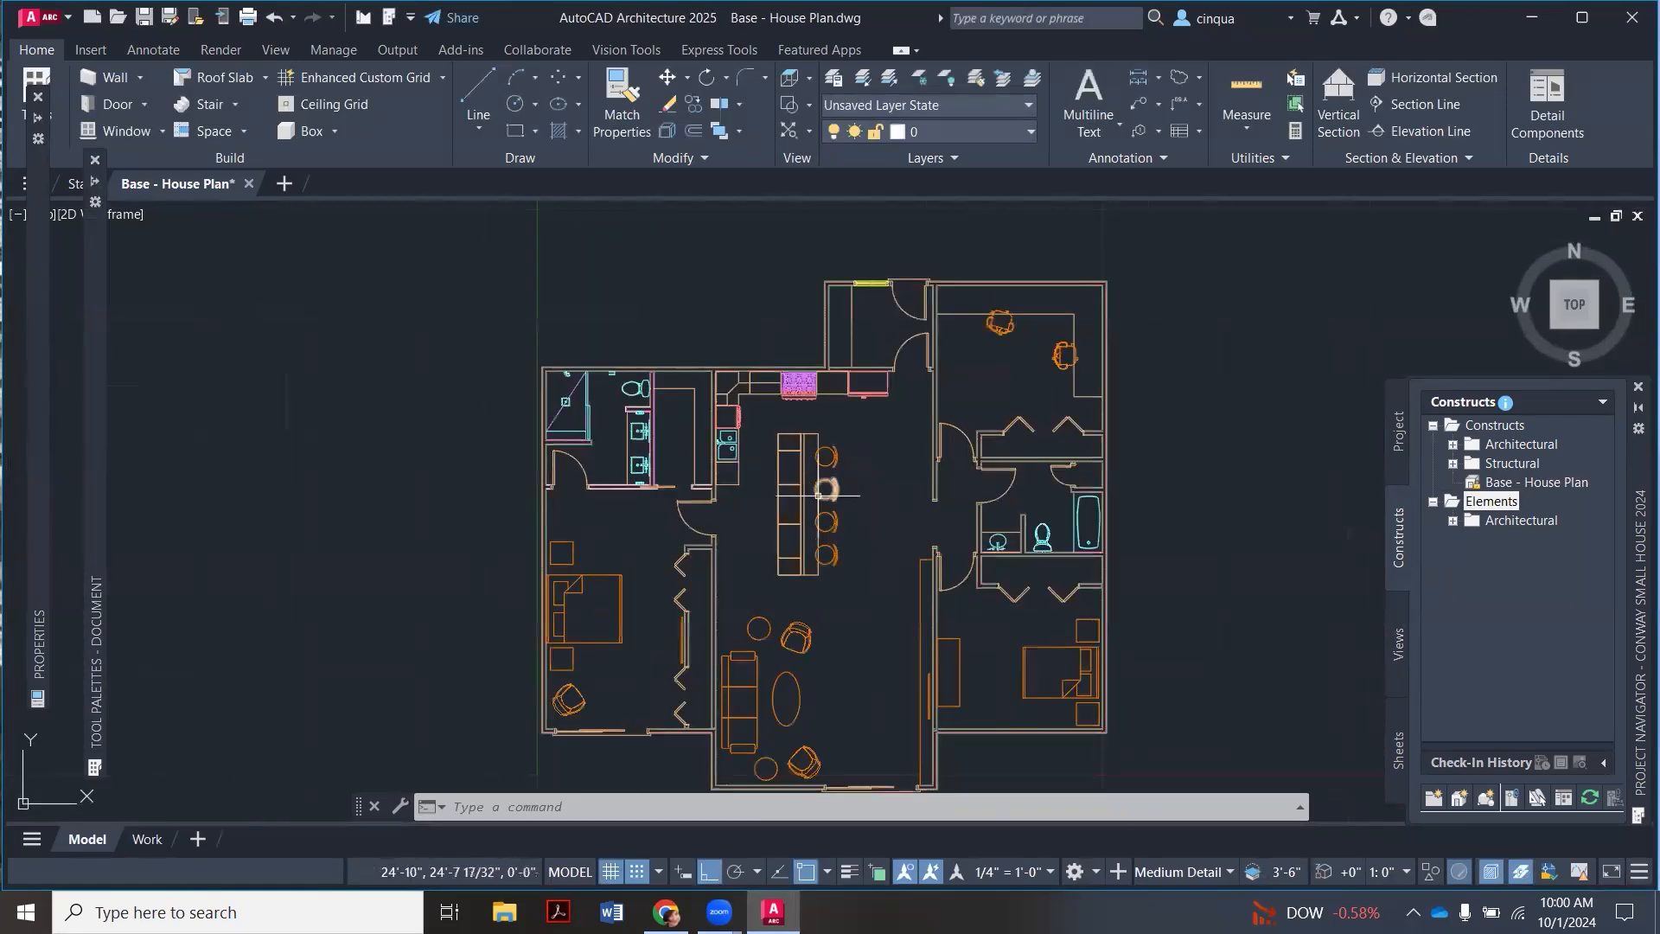
{"action": "scroll", "coordinate": [810, 501], "scroll_direction": "down", "scroll_amount": 2}
{"action": "scroll", "coordinate": [808, 548], "scroll_direction": "up", "scroll_amount": 2}
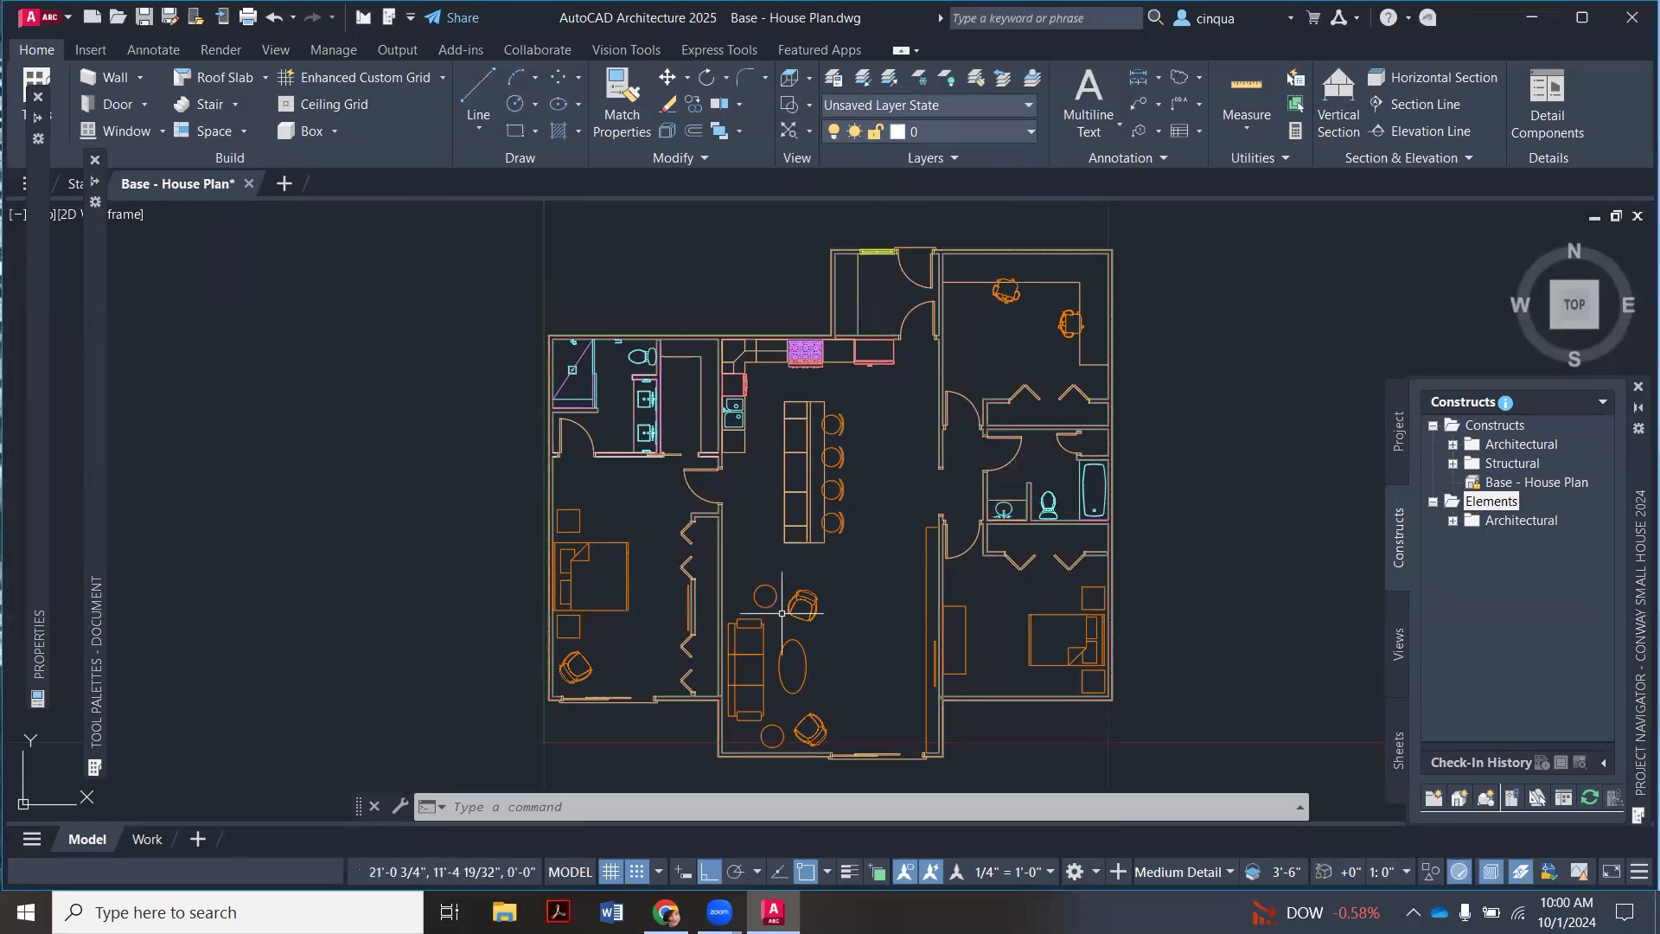
Step: Start a new general view in the project and name it Floor Finish Plan 2
{"action": "left_click", "coordinate": [1398, 646]}
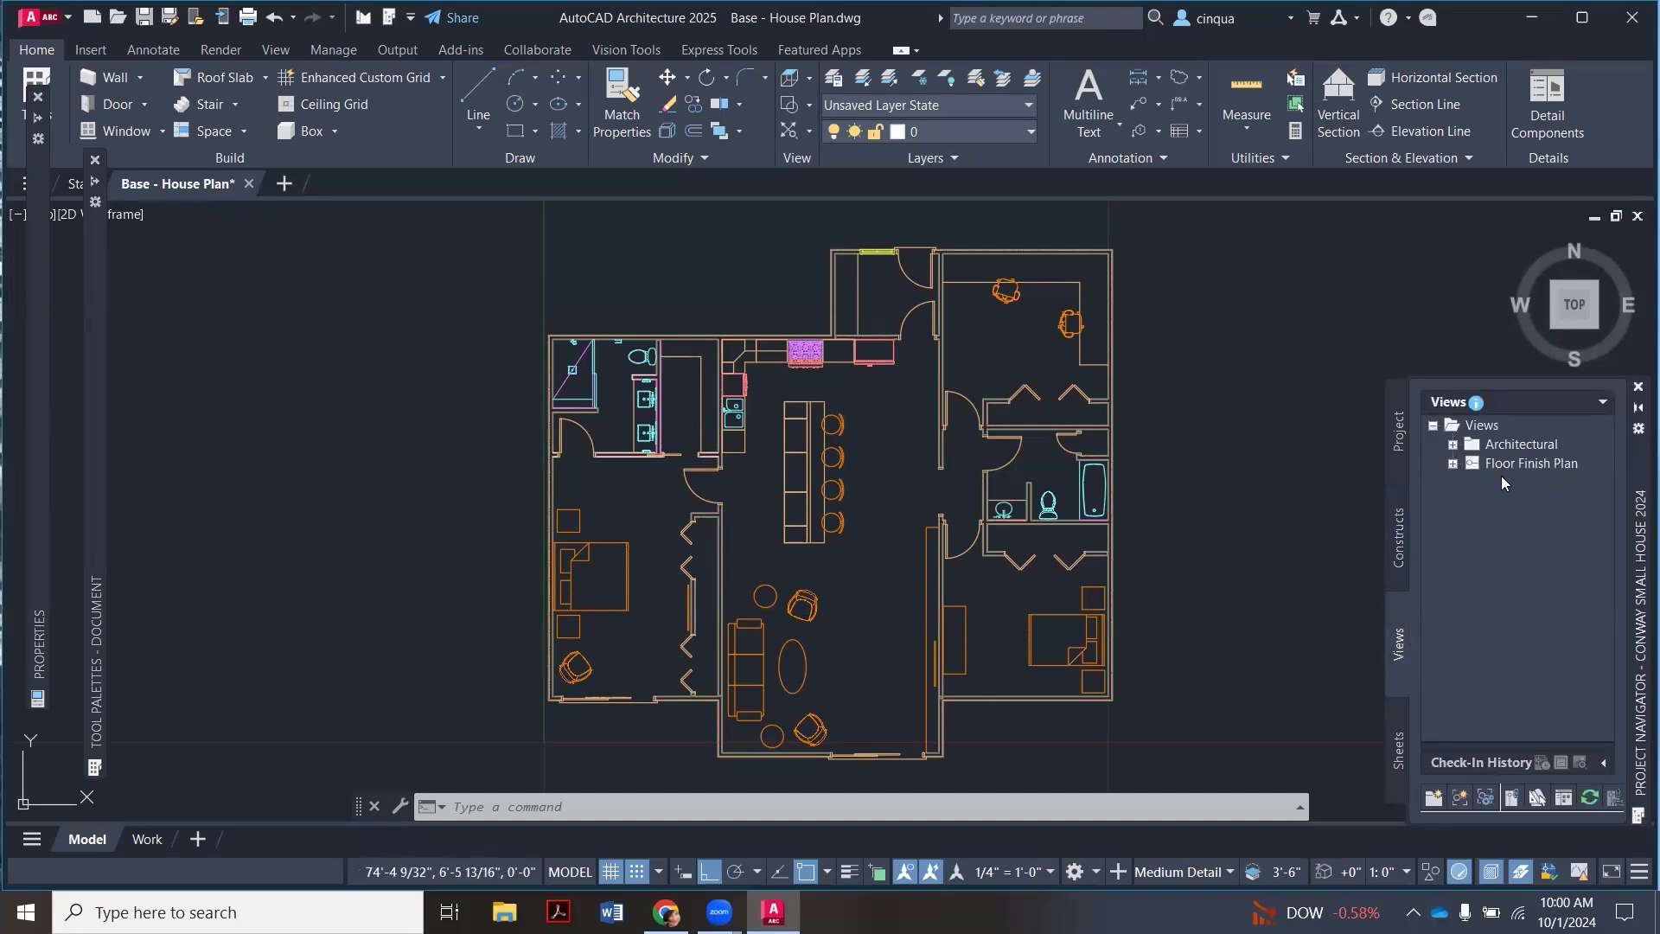
{"action": "left_click", "coordinate": [1460, 800]}
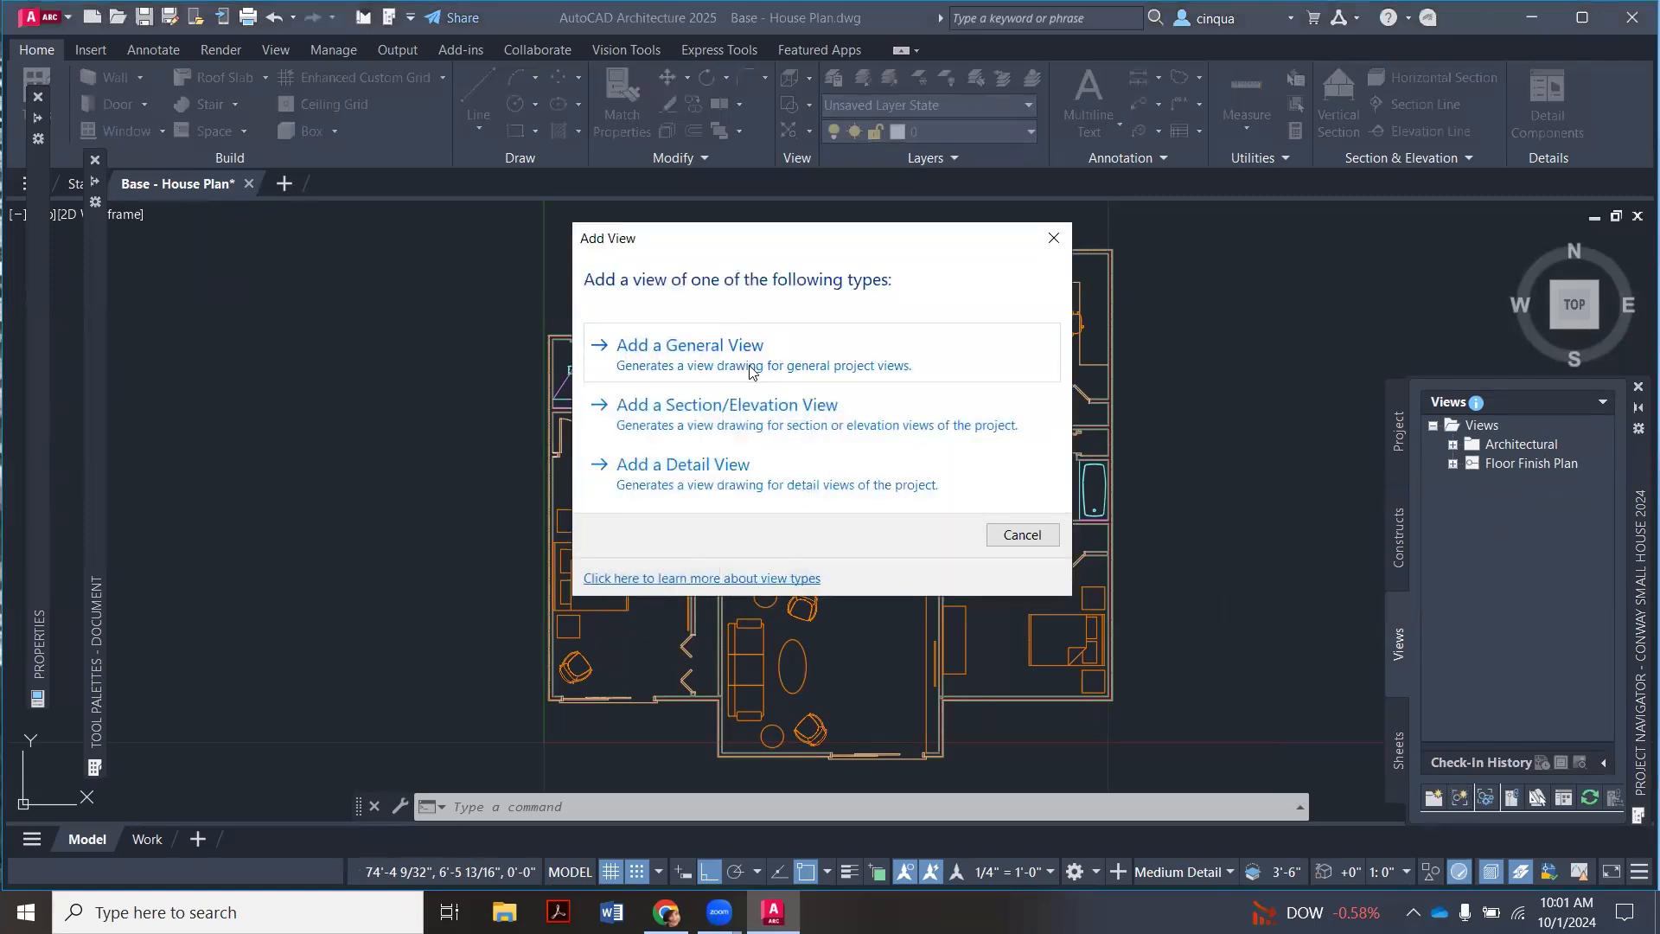
{"action": "left_click", "coordinate": [749, 369]}
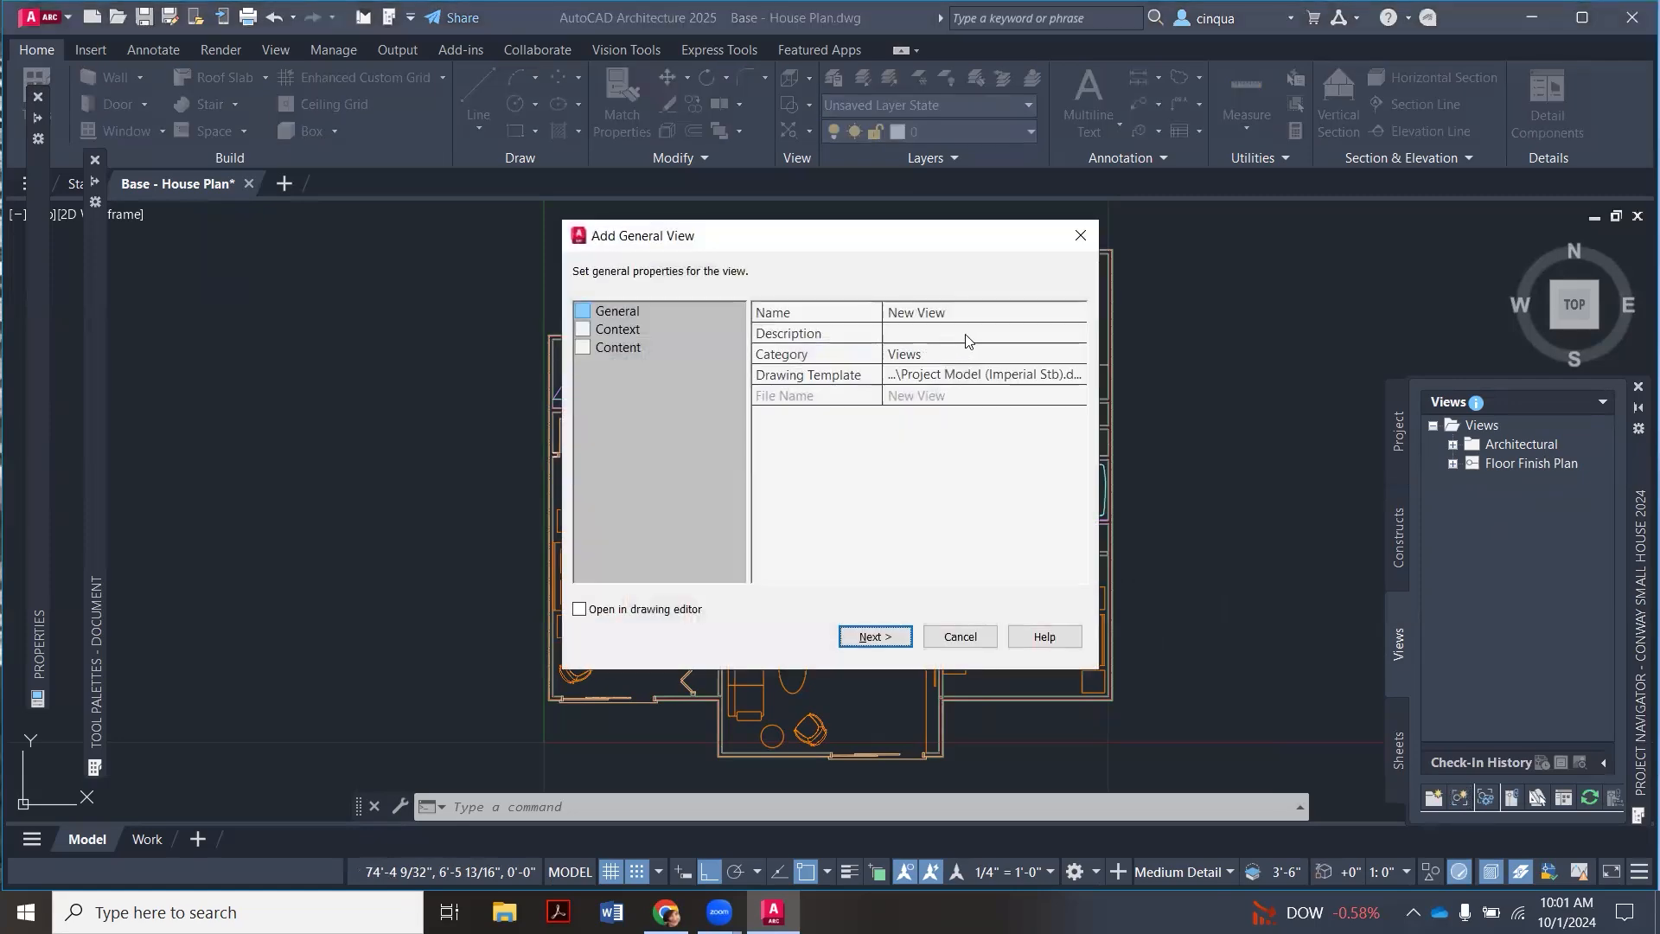
{"action": "left_click", "coordinate": [980, 313]}
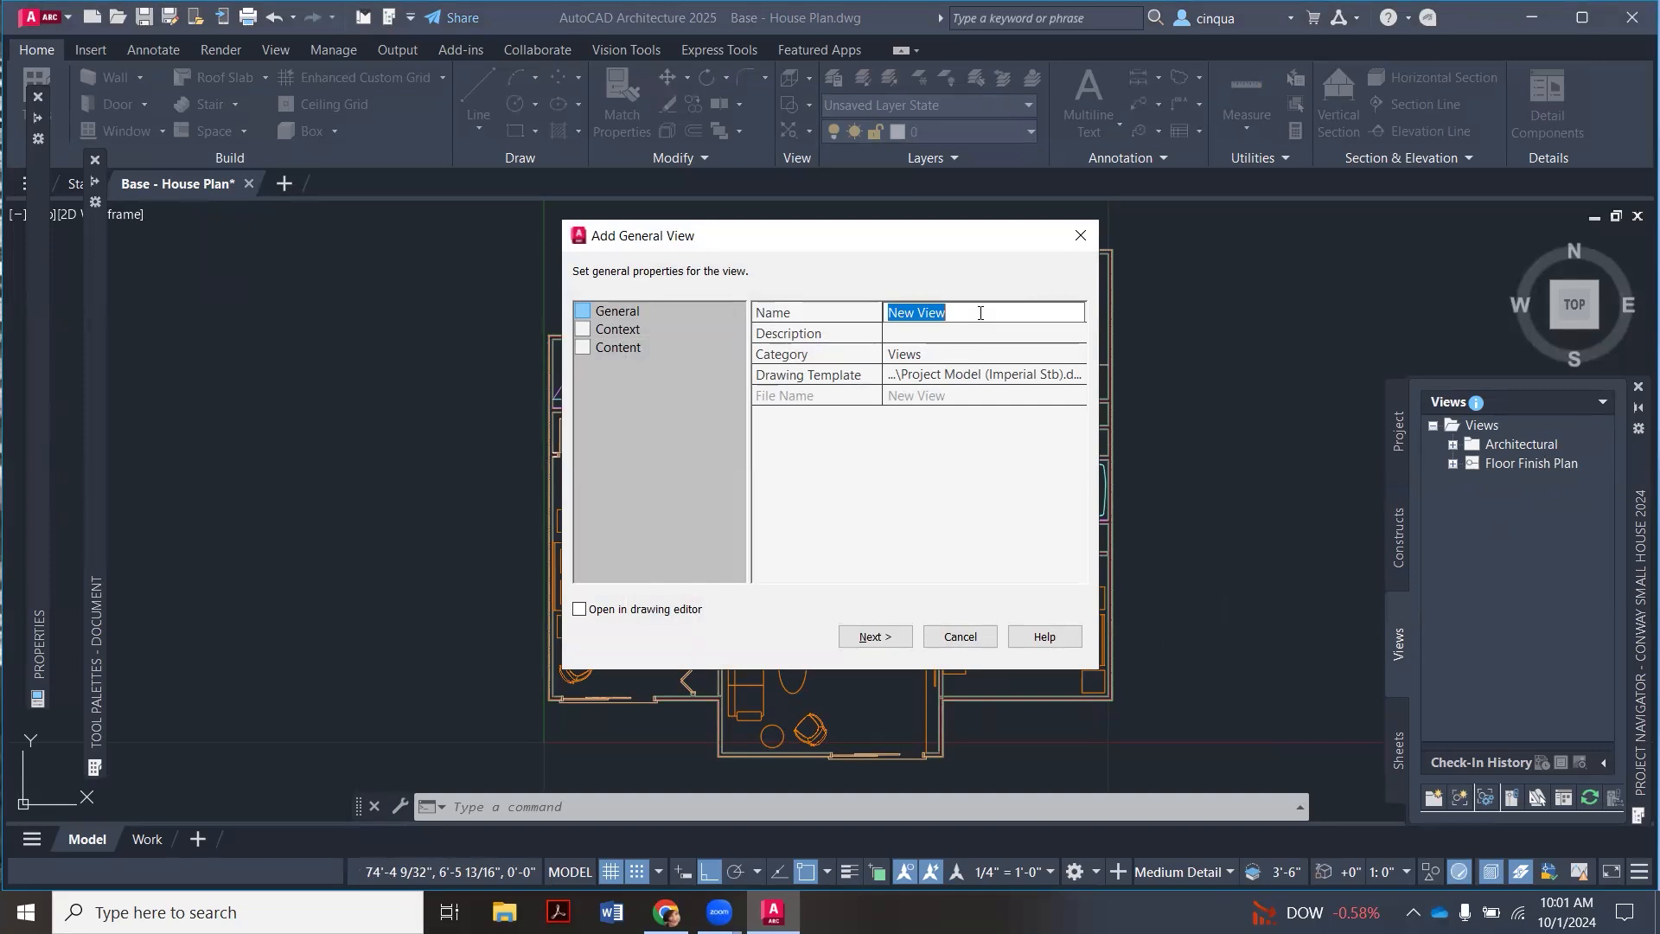
{"action": "key", "text": "Return"}
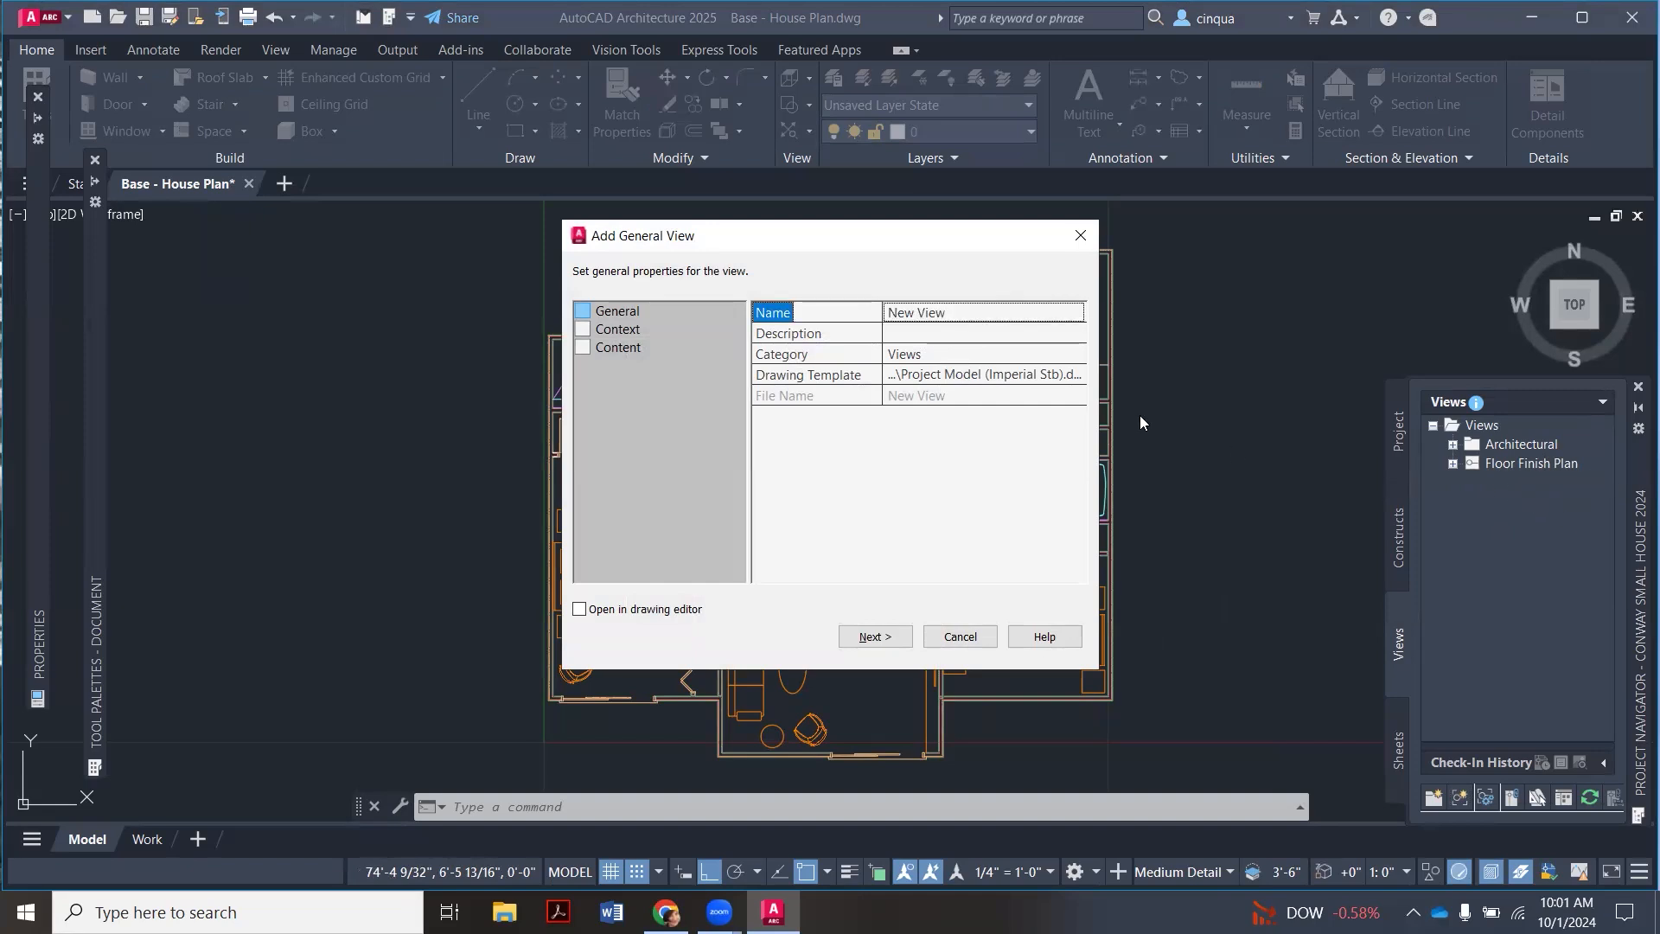
{"action": "left_click", "coordinate": [1009, 308]}
{"action": "type", "text": "Floor Finish Plan"}
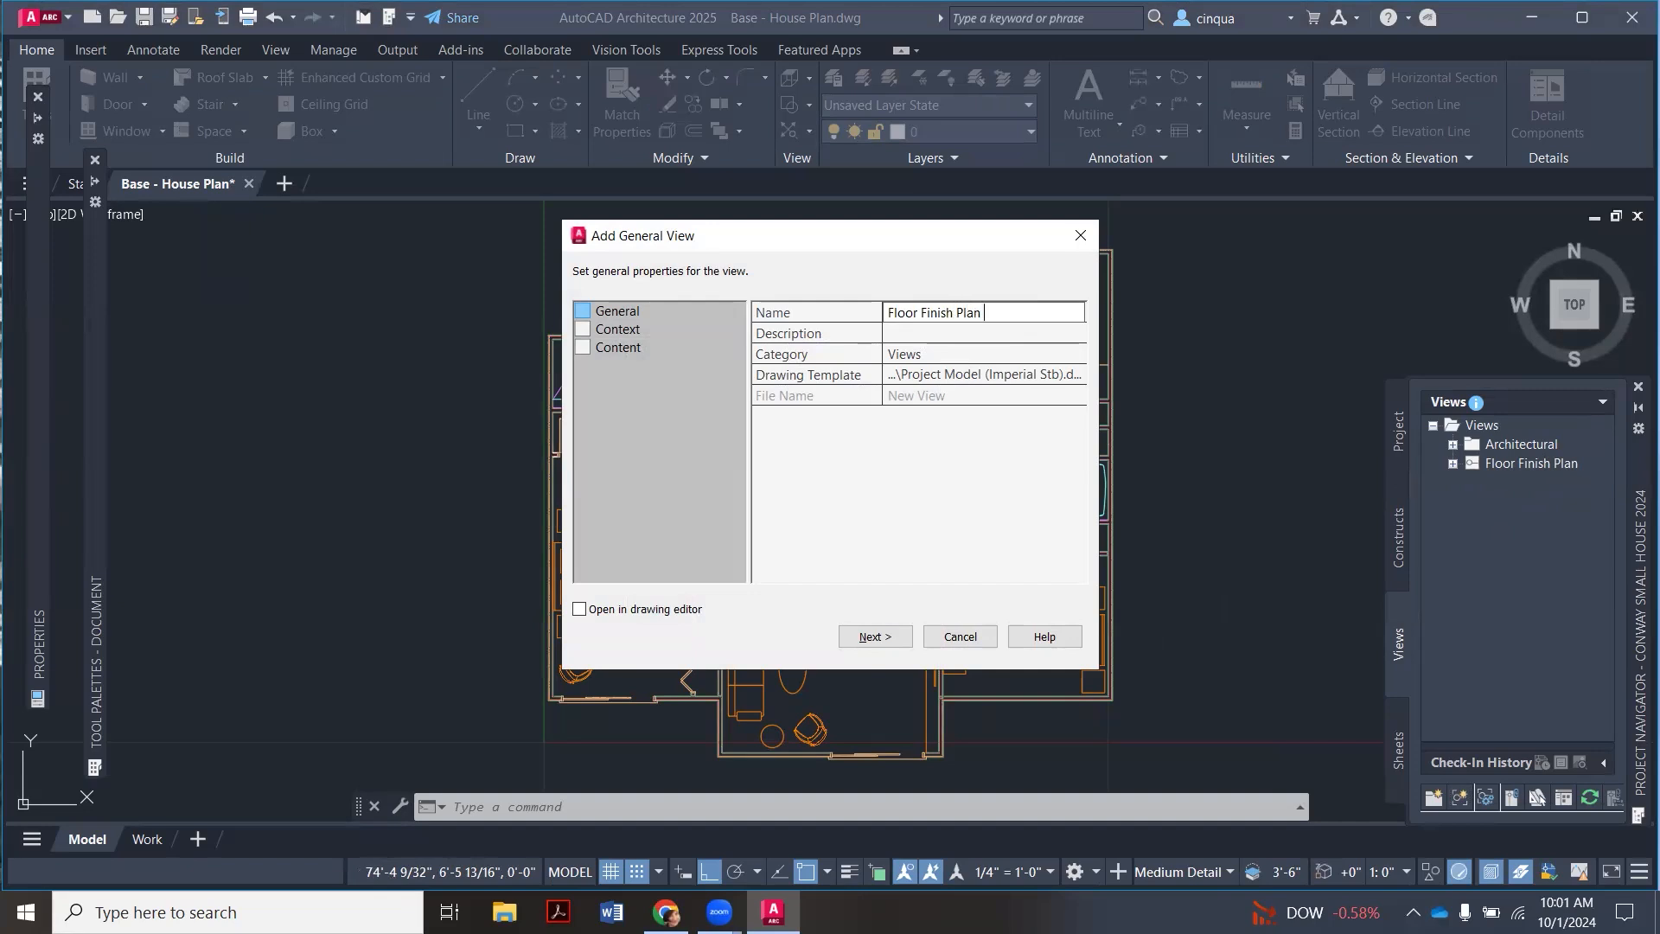
{"action": "type", "text": " 2"}
{"action": "left_click", "coordinate": [896, 638]}
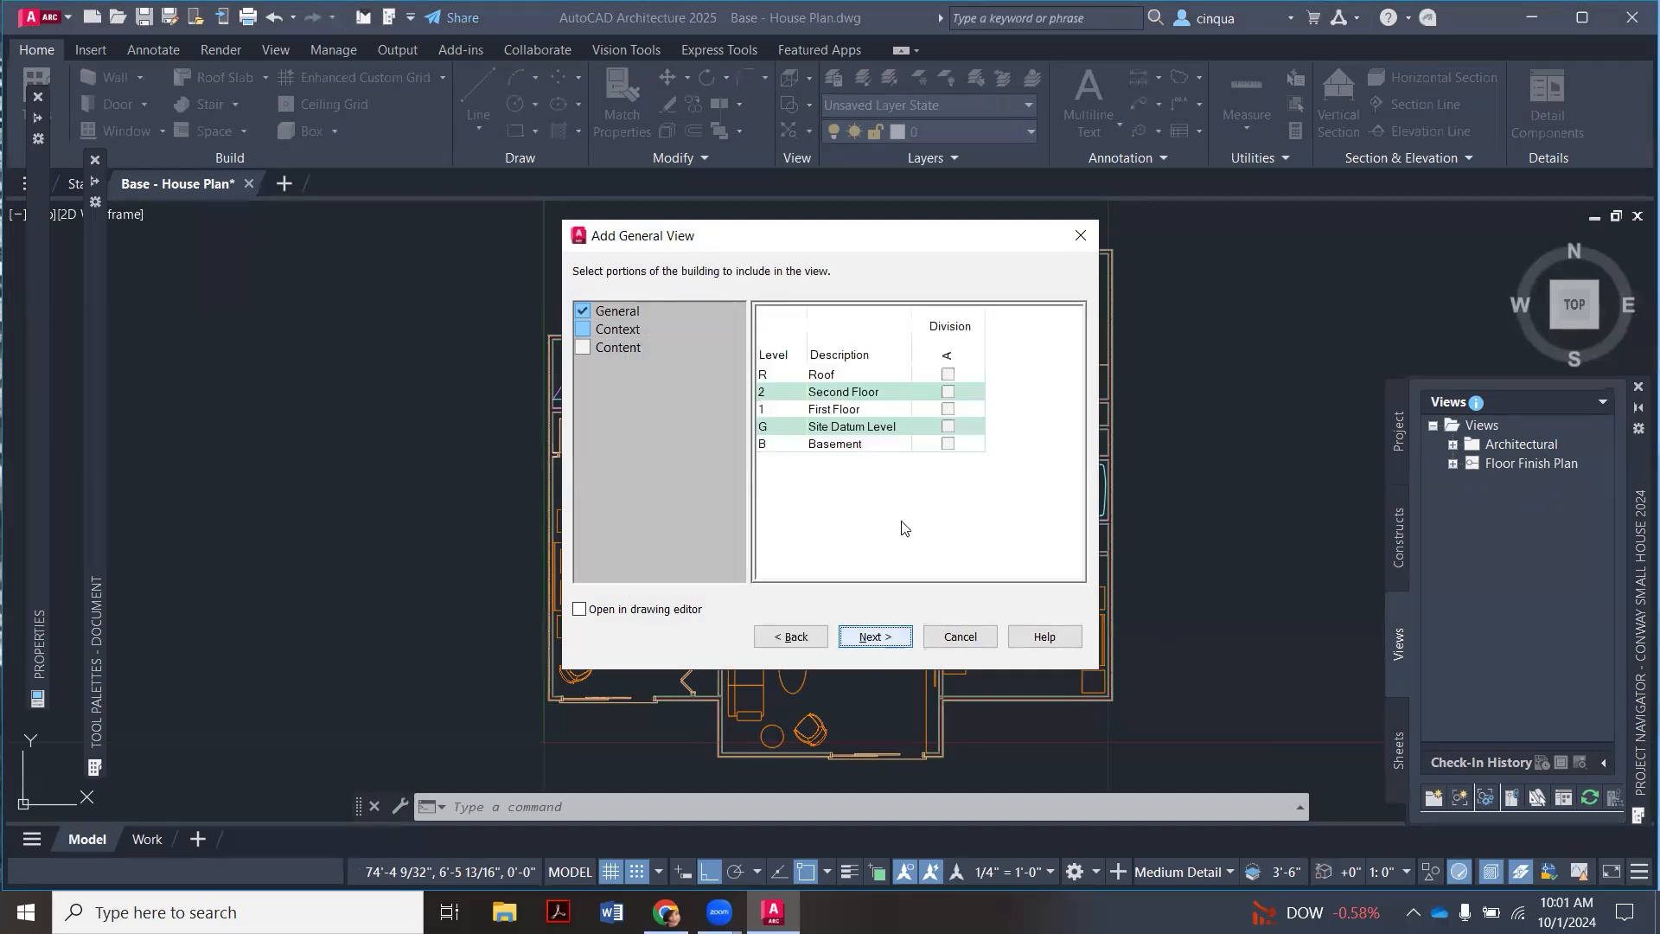
Step: Limit the new view to the First Floor level and only the Base - House Plan construct, and create it
{"action": "left_click", "coordinate": [949, 408]}
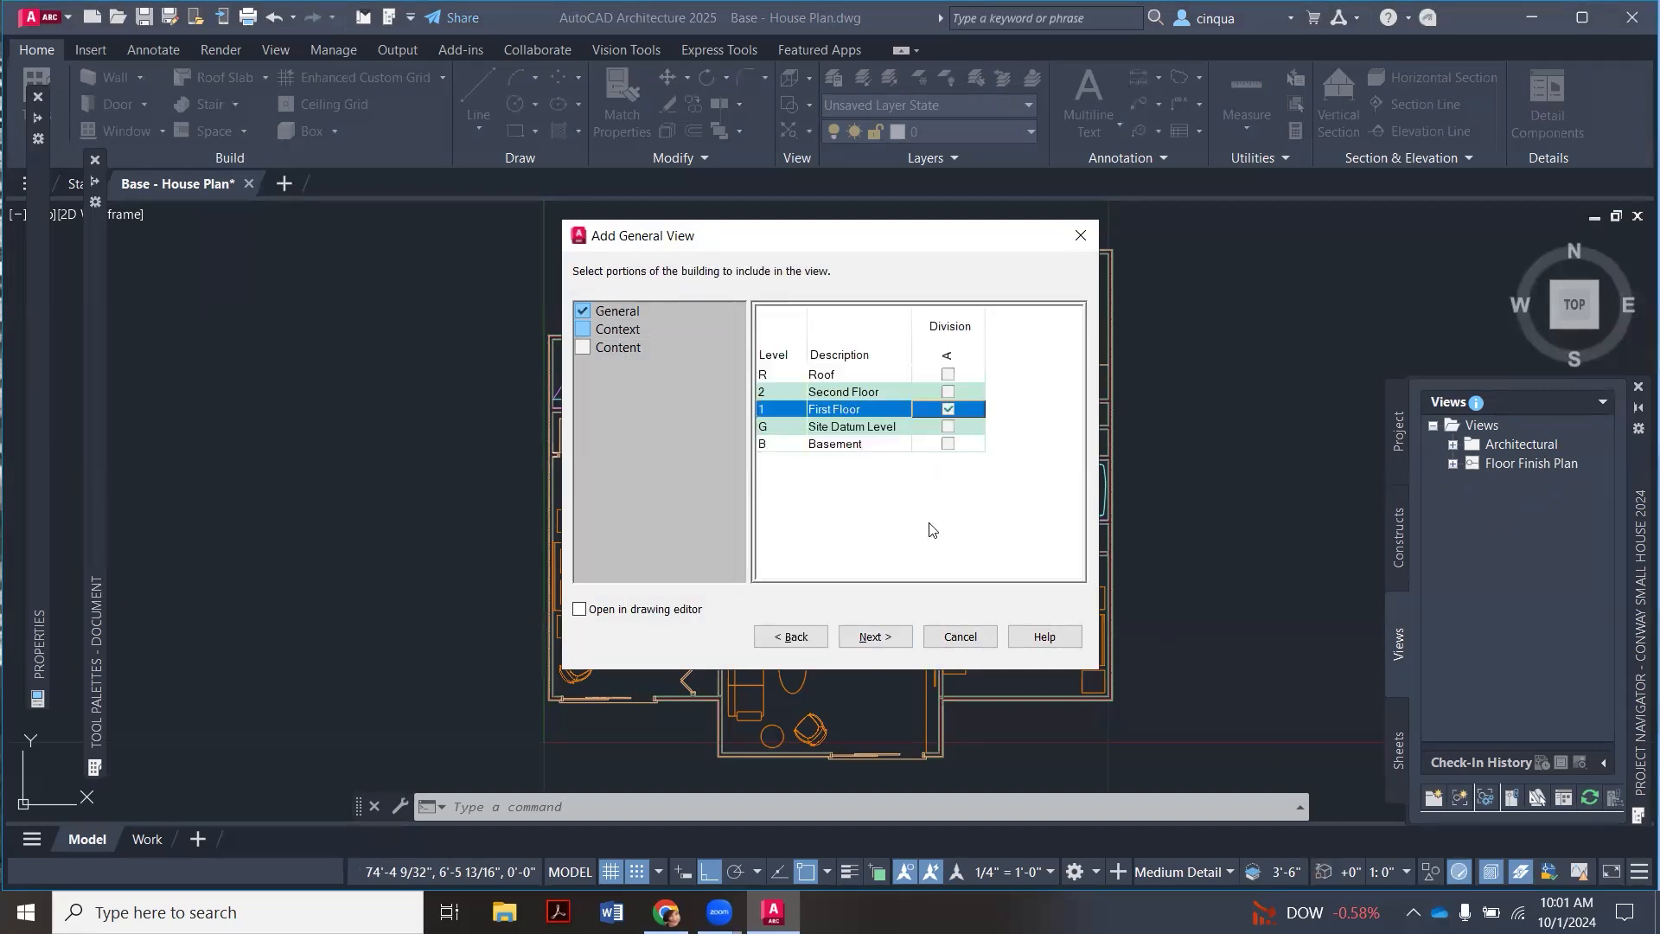
{"action": "left_click", "coordinate": [873, 638]}
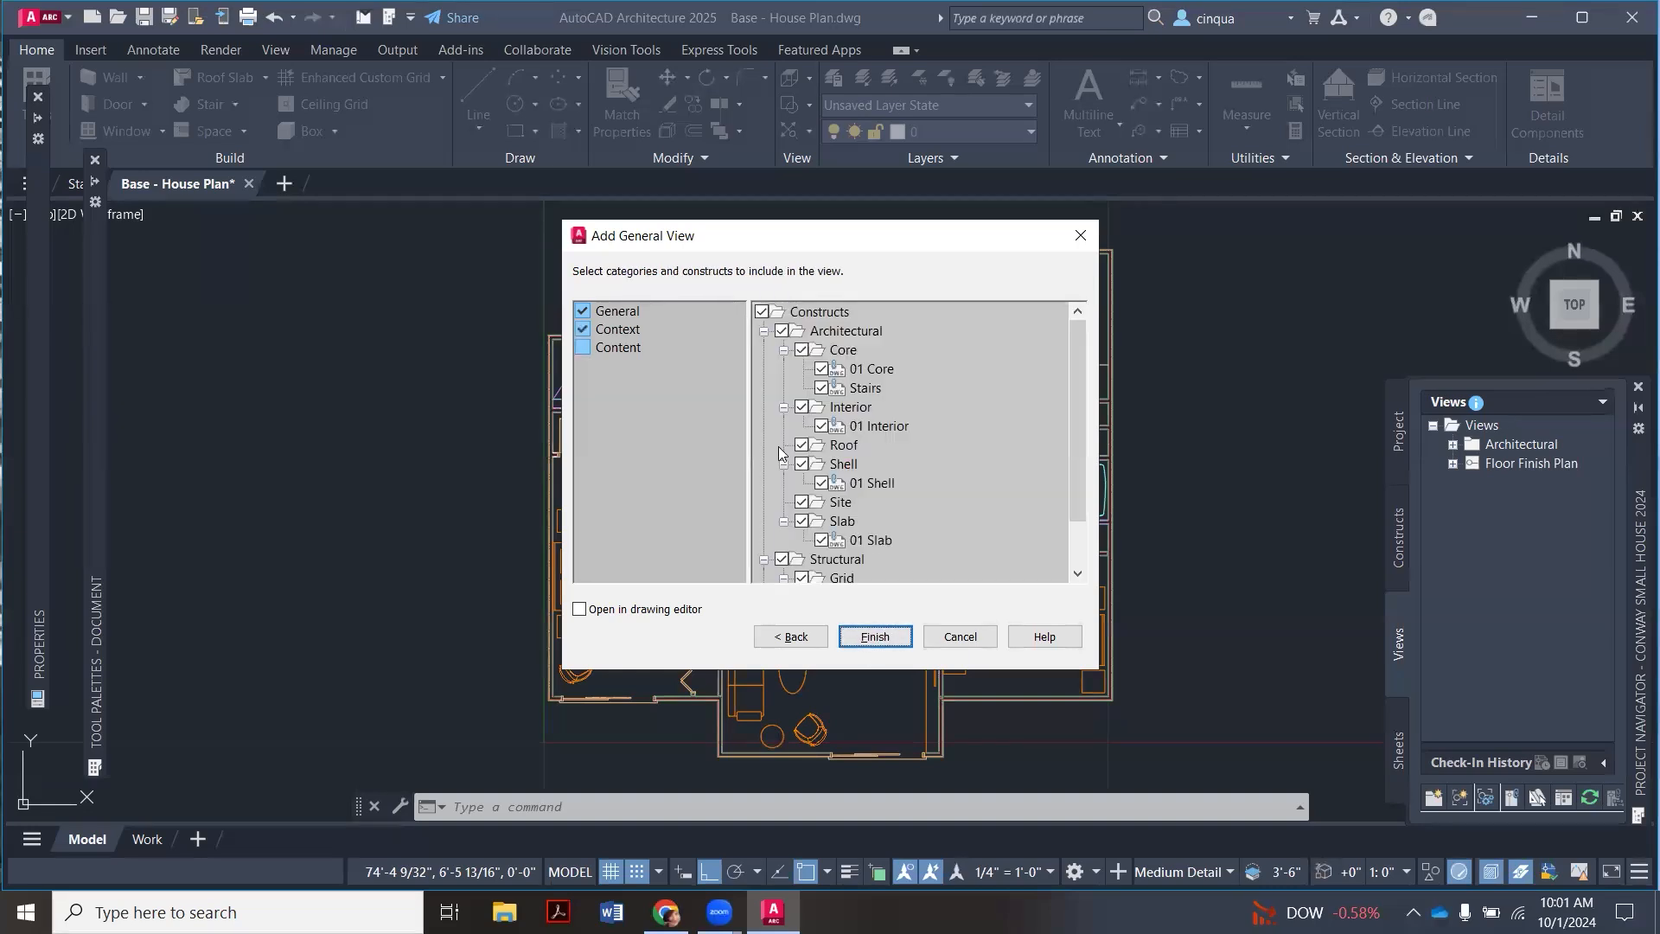
{"action": "left_click", "coordinate": [762, 312]}
{"action": "scroll", "coordinate": [775, 570], "scroll_direction": "down", "scroll_amount": 1}
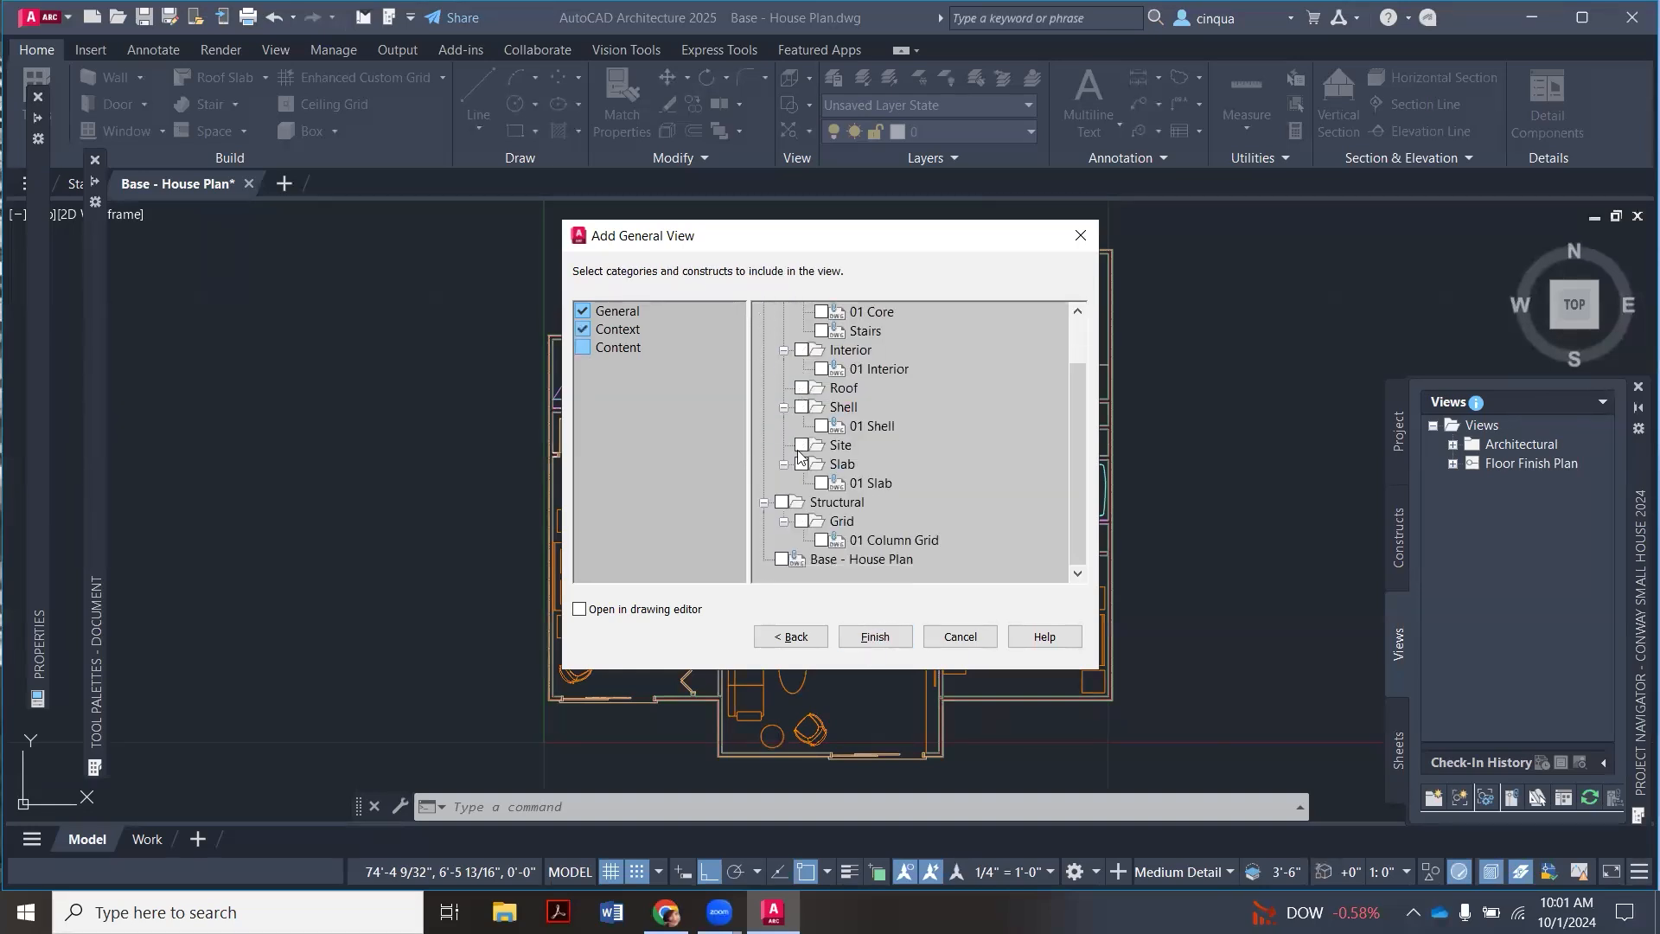
{"action": "left_click", "coordinate": [781, 560]}
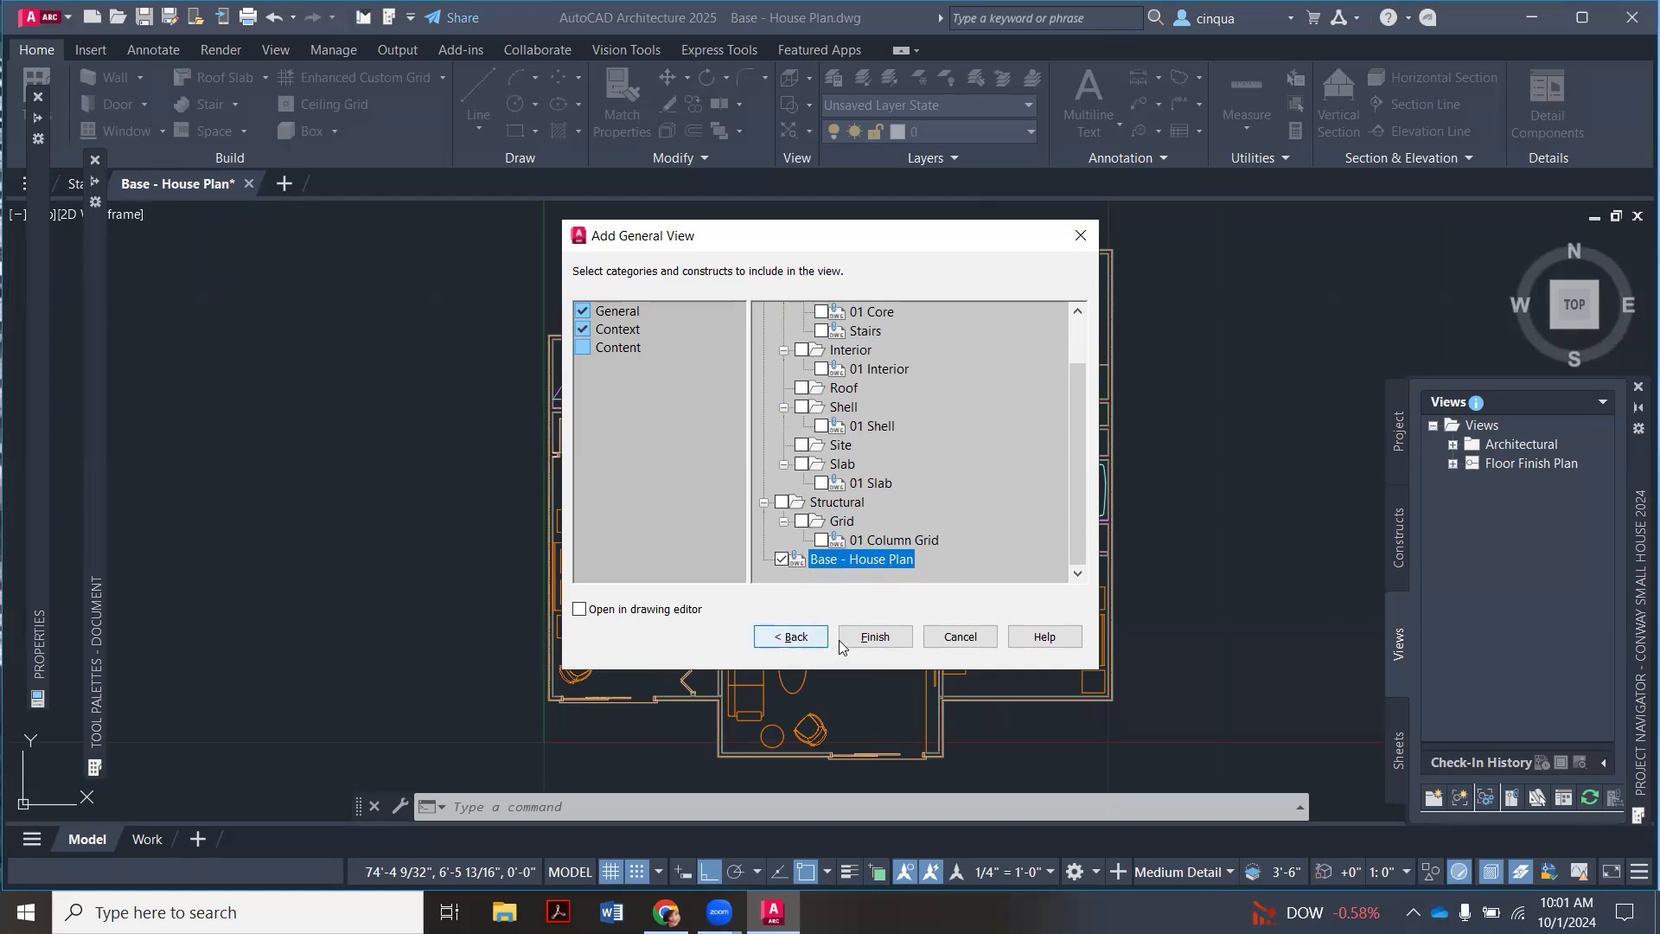
{"action": "left_click", "coordinate": [878, 640]}
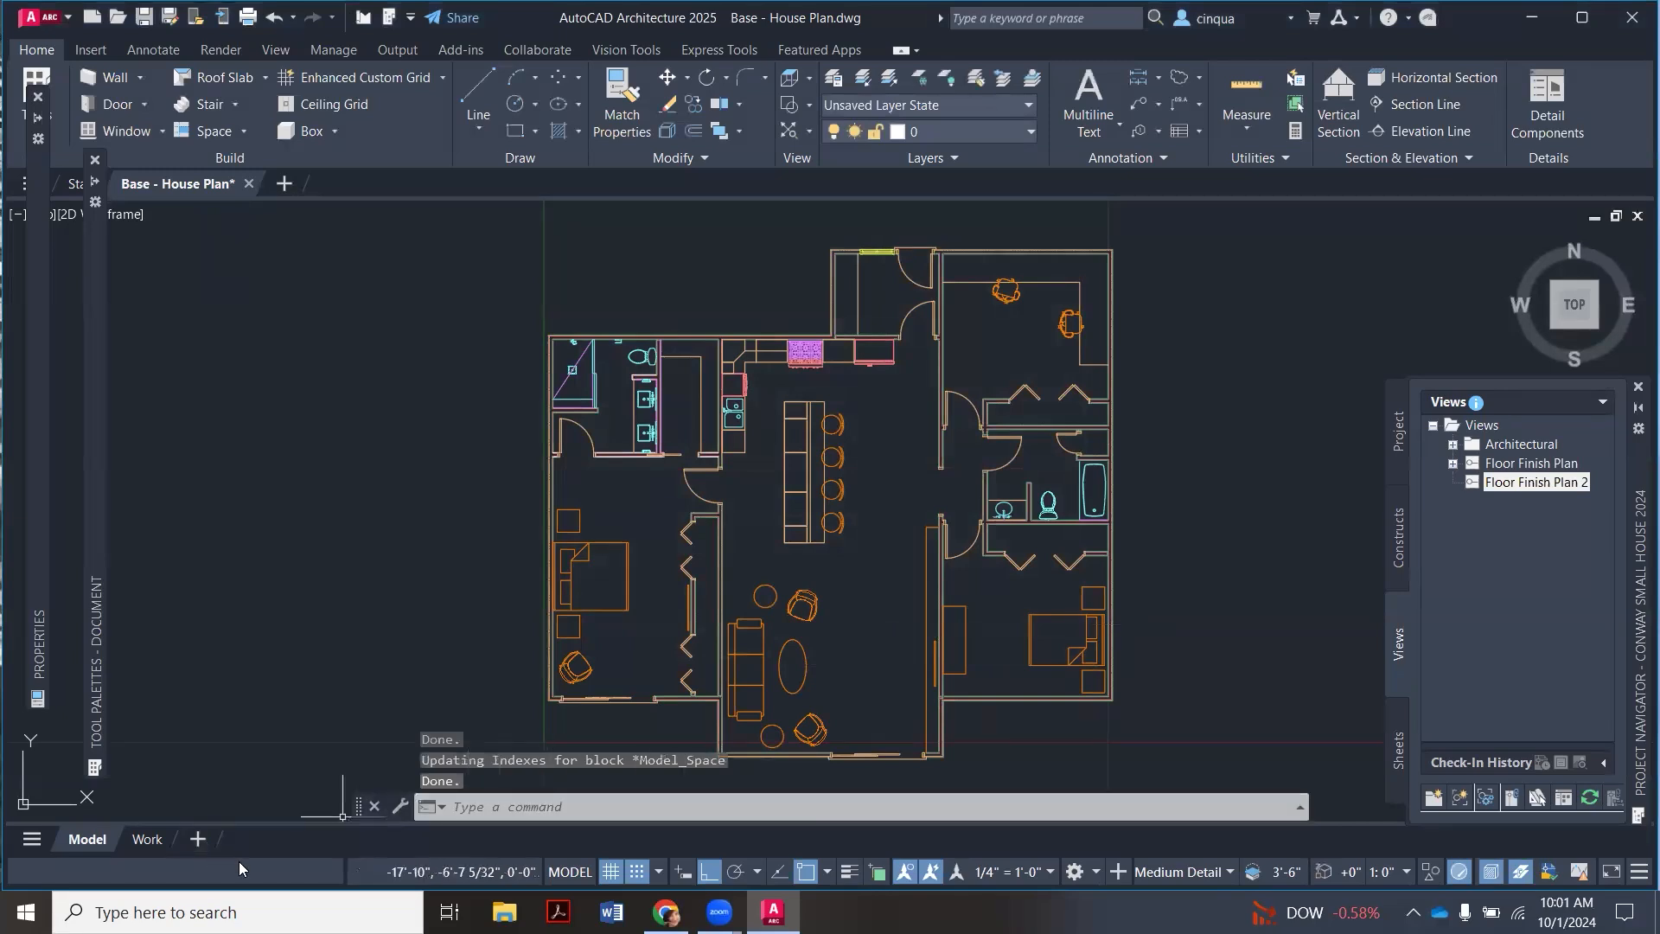
{"action": "left_click", "coordinate": [1049, 872]}
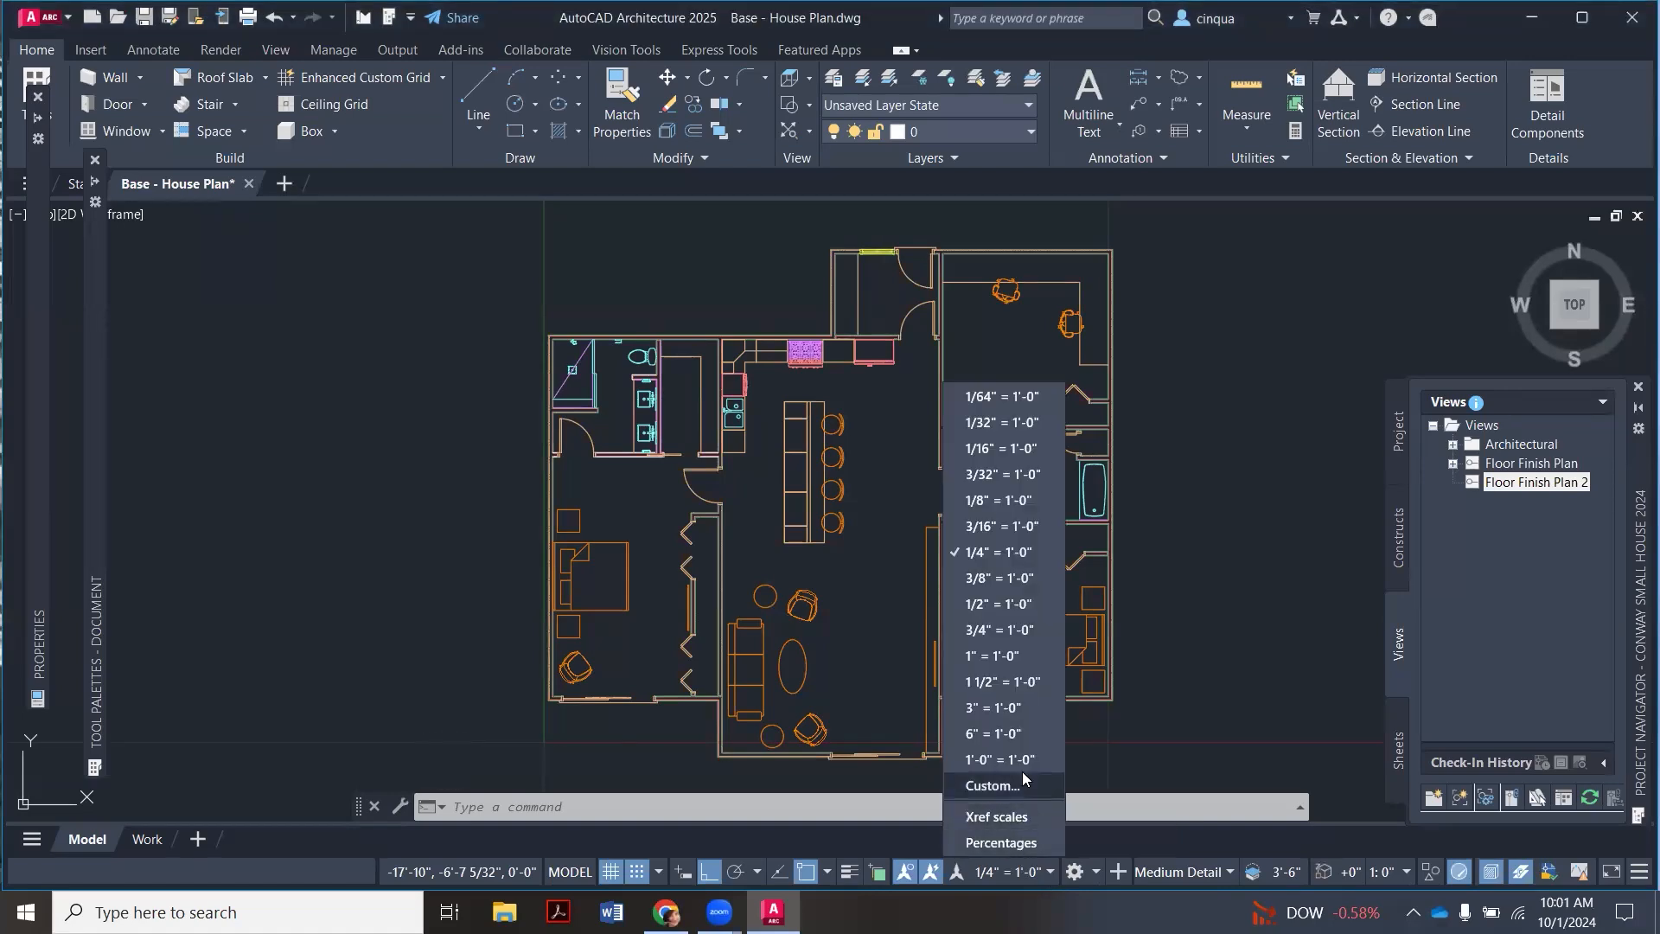
{"action": "left_click", "coordinate": [1190, 555]}
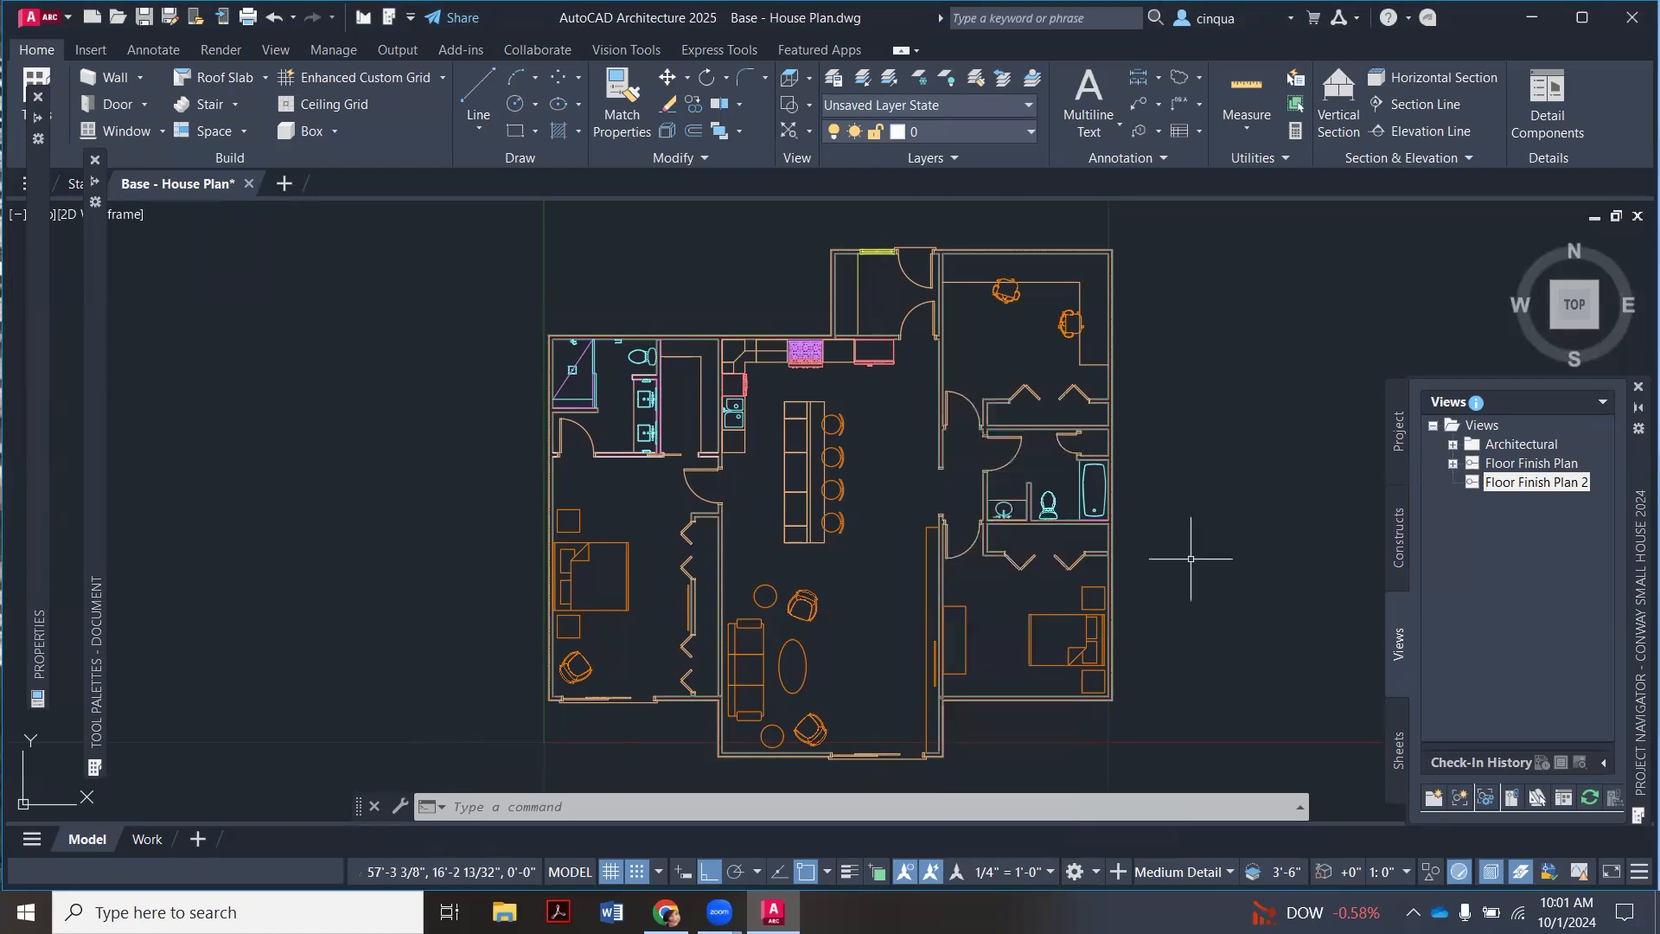
{"action": "left_click", "coordinate": [1253, 557]}
{"action": "left_click", "coordinate": [1217, 573]}
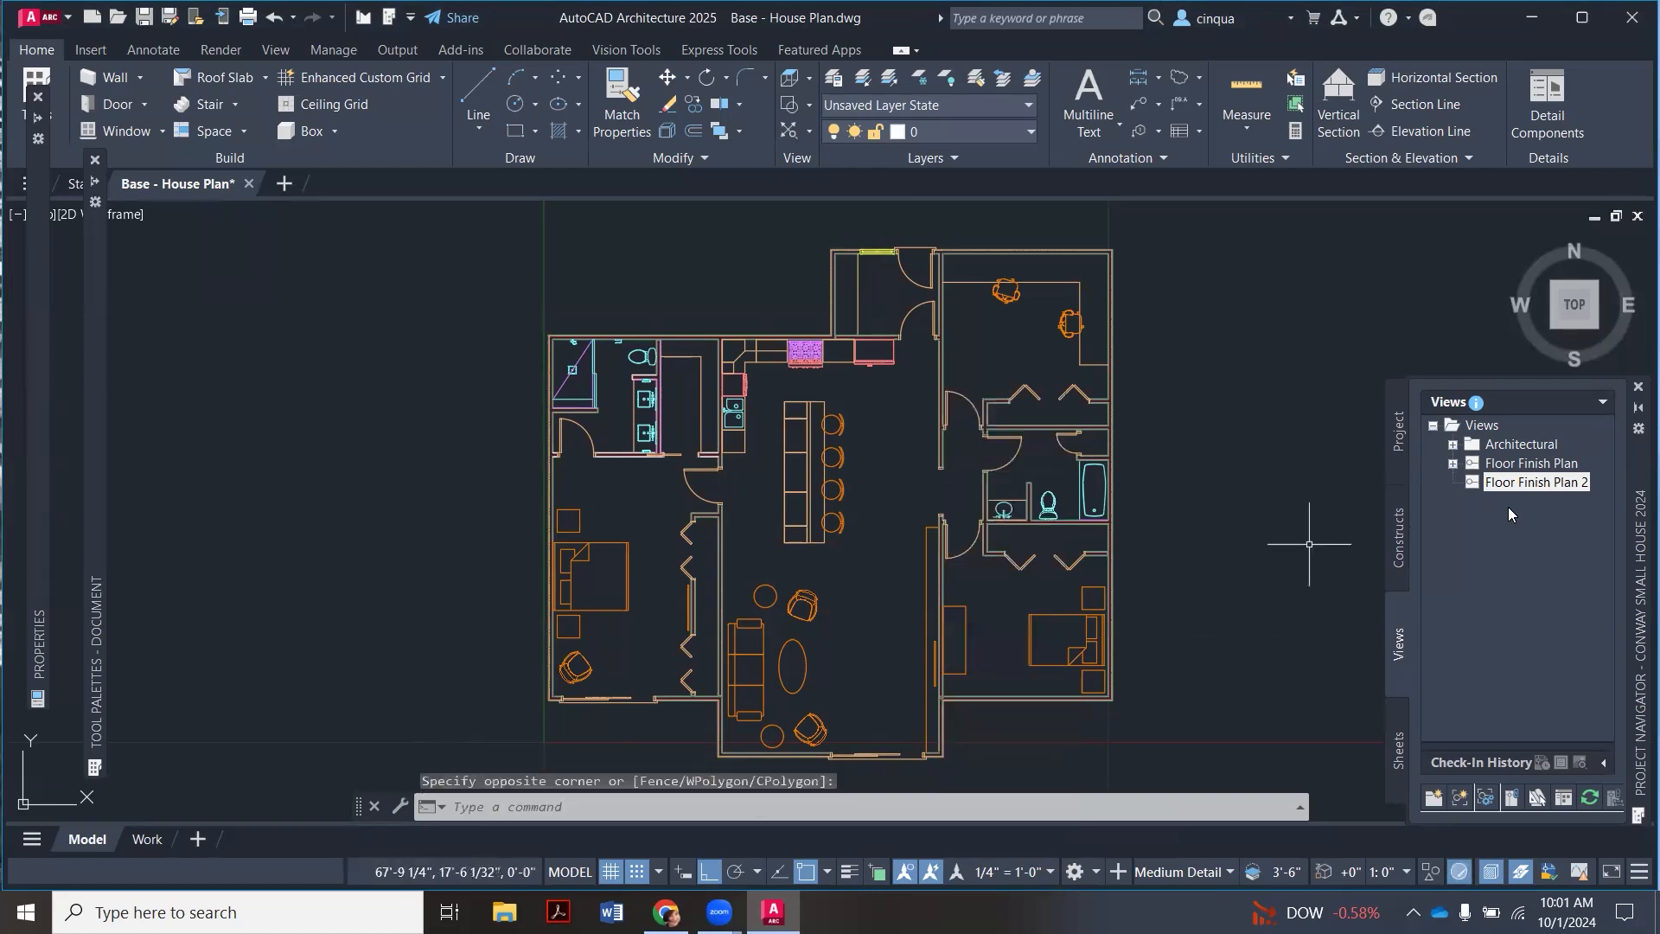
Step: Open the Floor Finish Plan 2 view drawing and set its annotation scale to 1/4" = 1'-0"
{"action": "double_click", "coordinate": [1526, 486]}
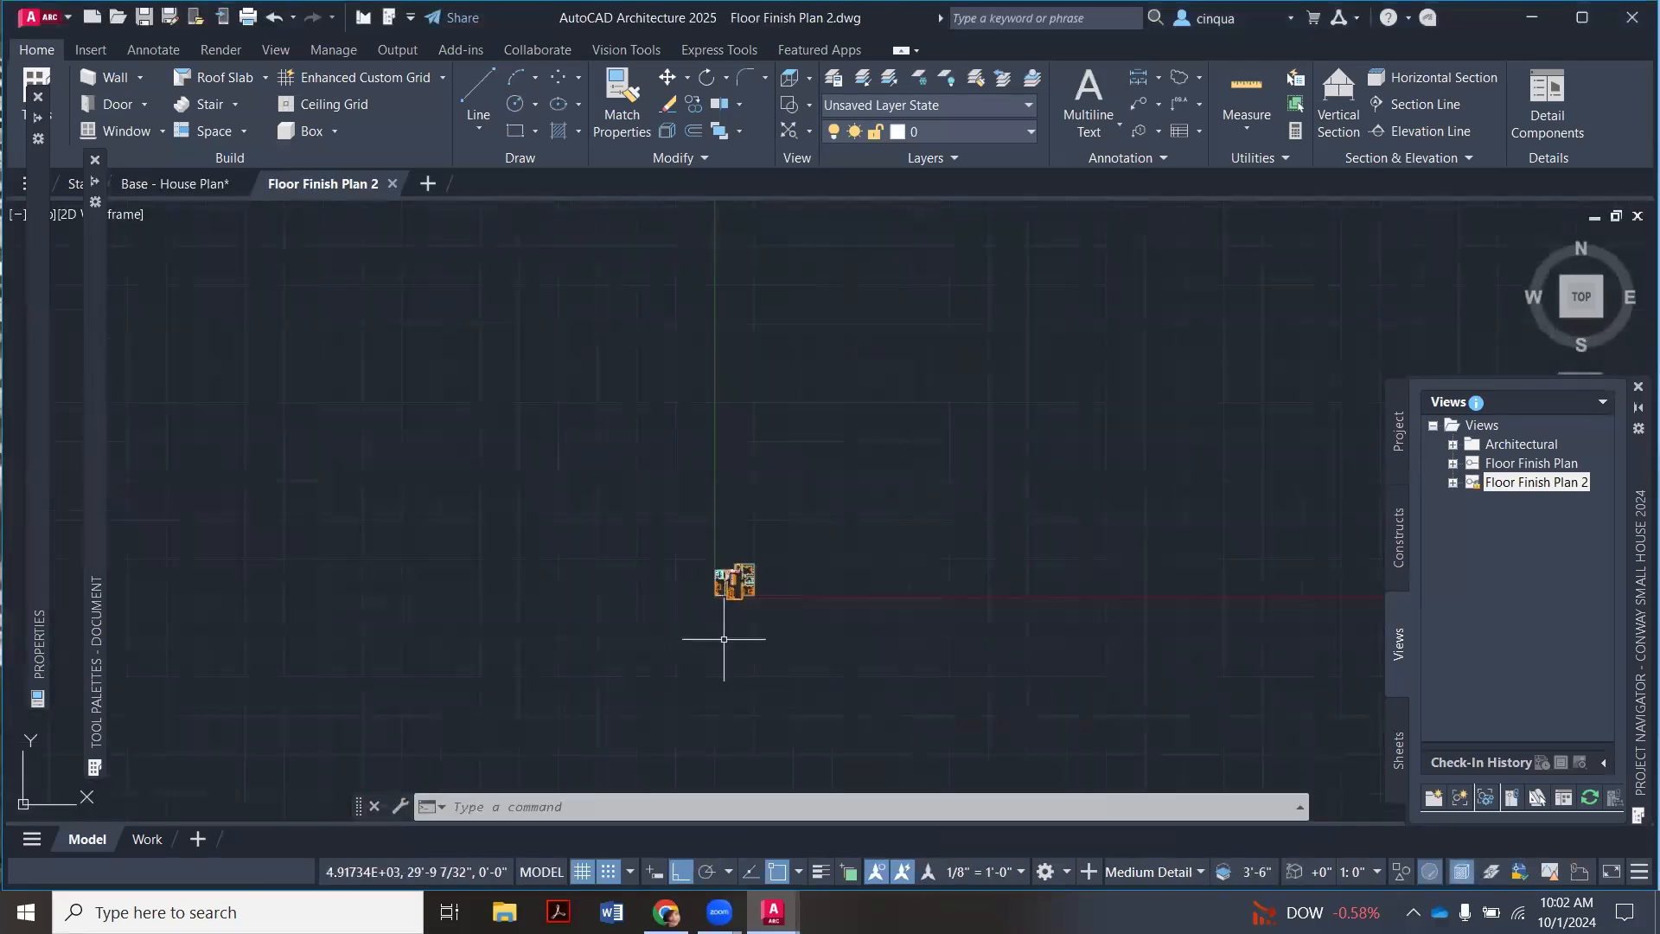
{"action": "scroll", "coordinate": [883, 700], "scroll_direction": "up", "scroll_amount": 10}
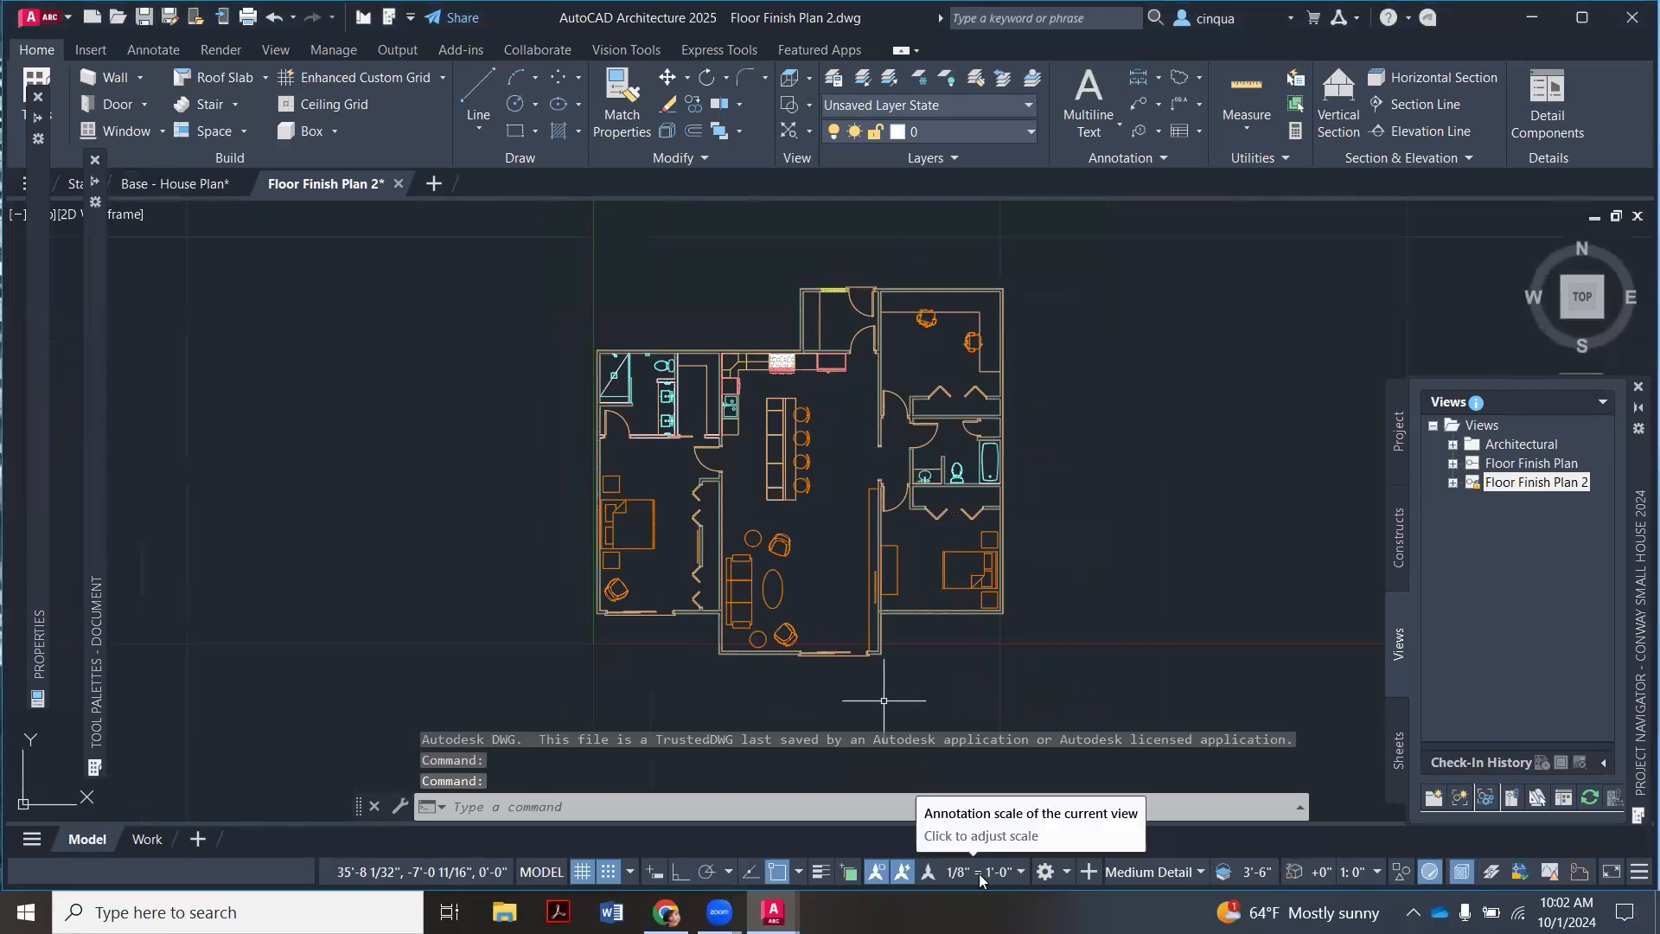
{"action": "left_click", "coordinate": [1015, 872]}
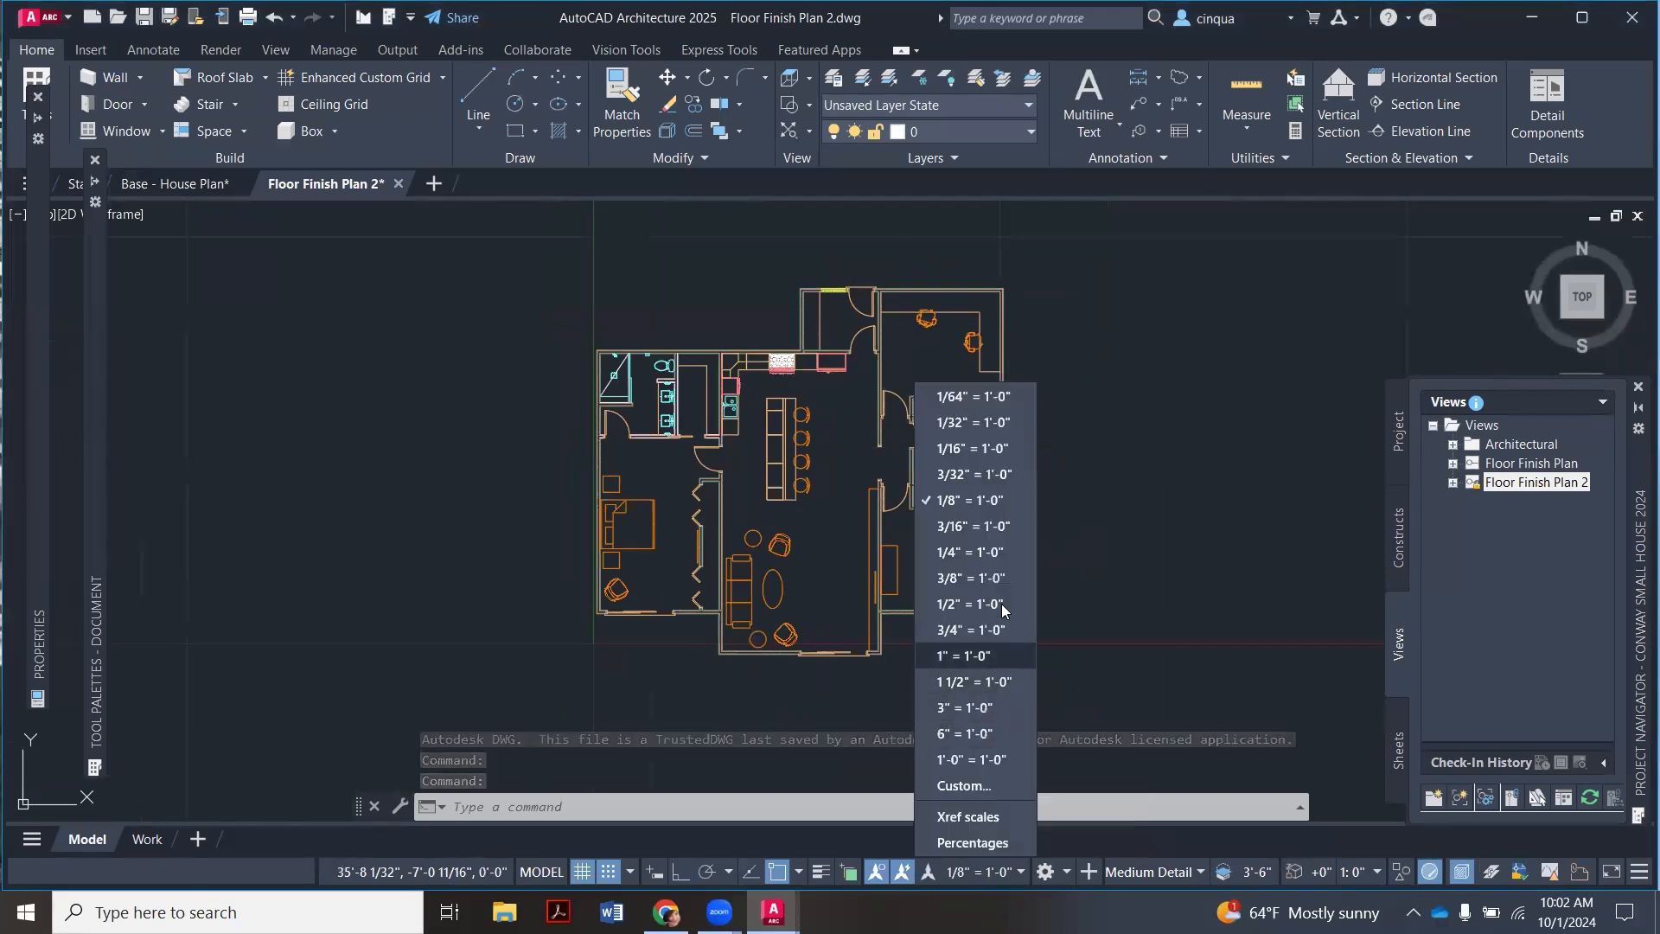
{"action": "left_click", "coordinate": [996, 554]}
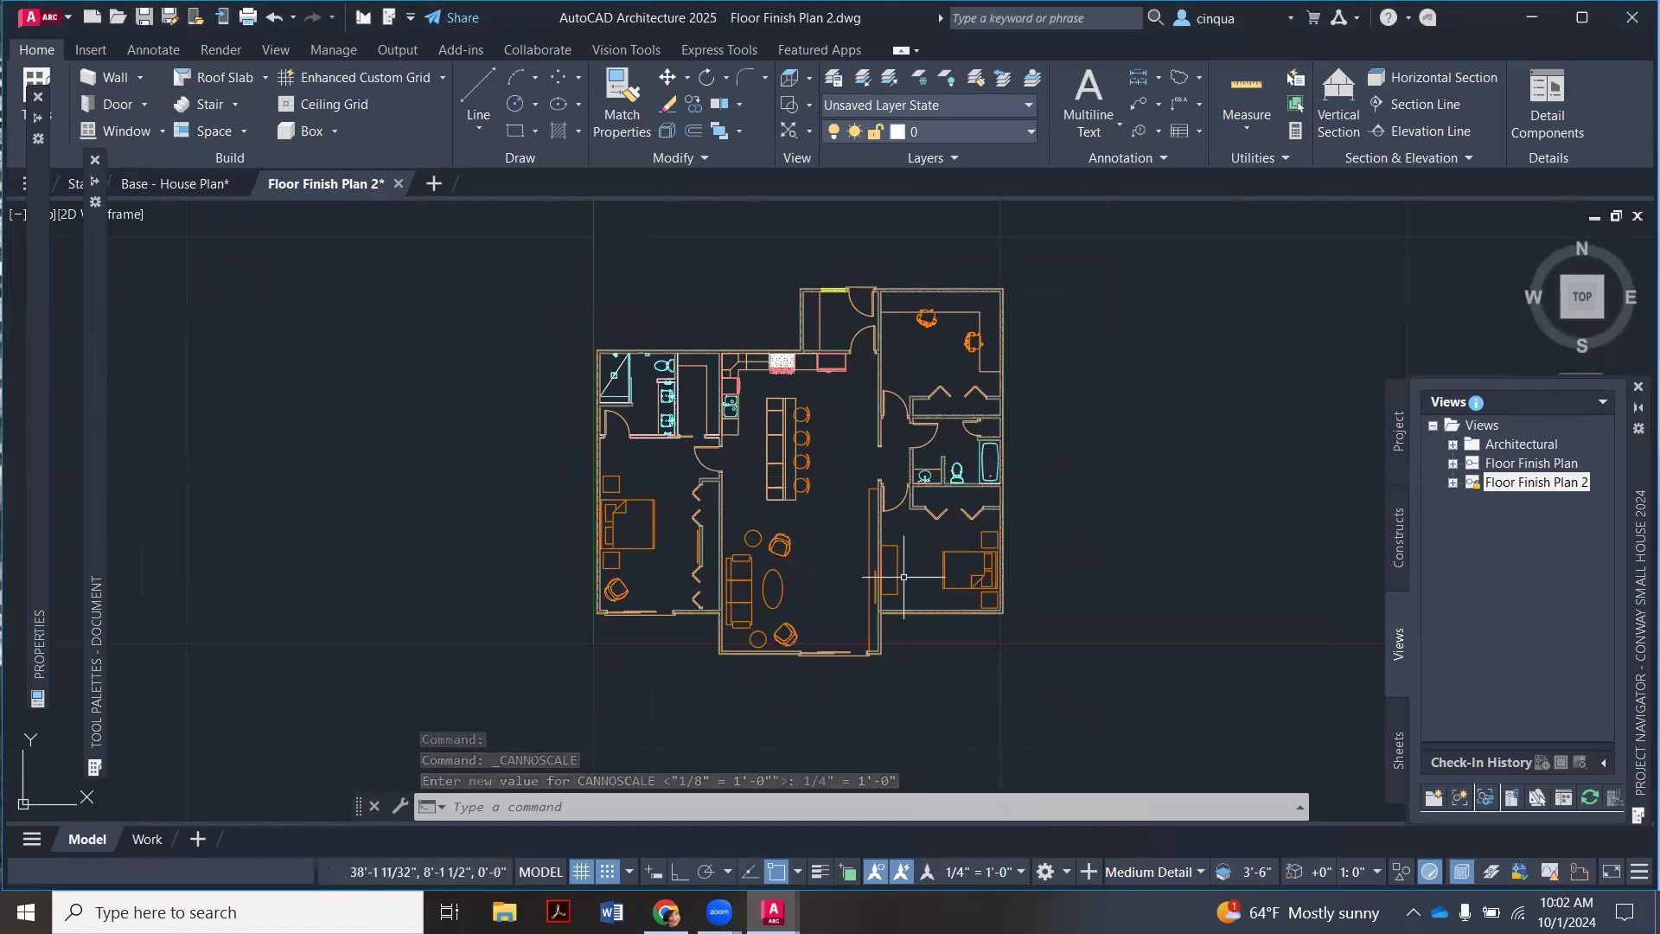
Step: Freeze the furniture layer of the referenced house plan by picking a stool beside the kitchen island
{"action": "left_click", "coordinate": [924, 78]}
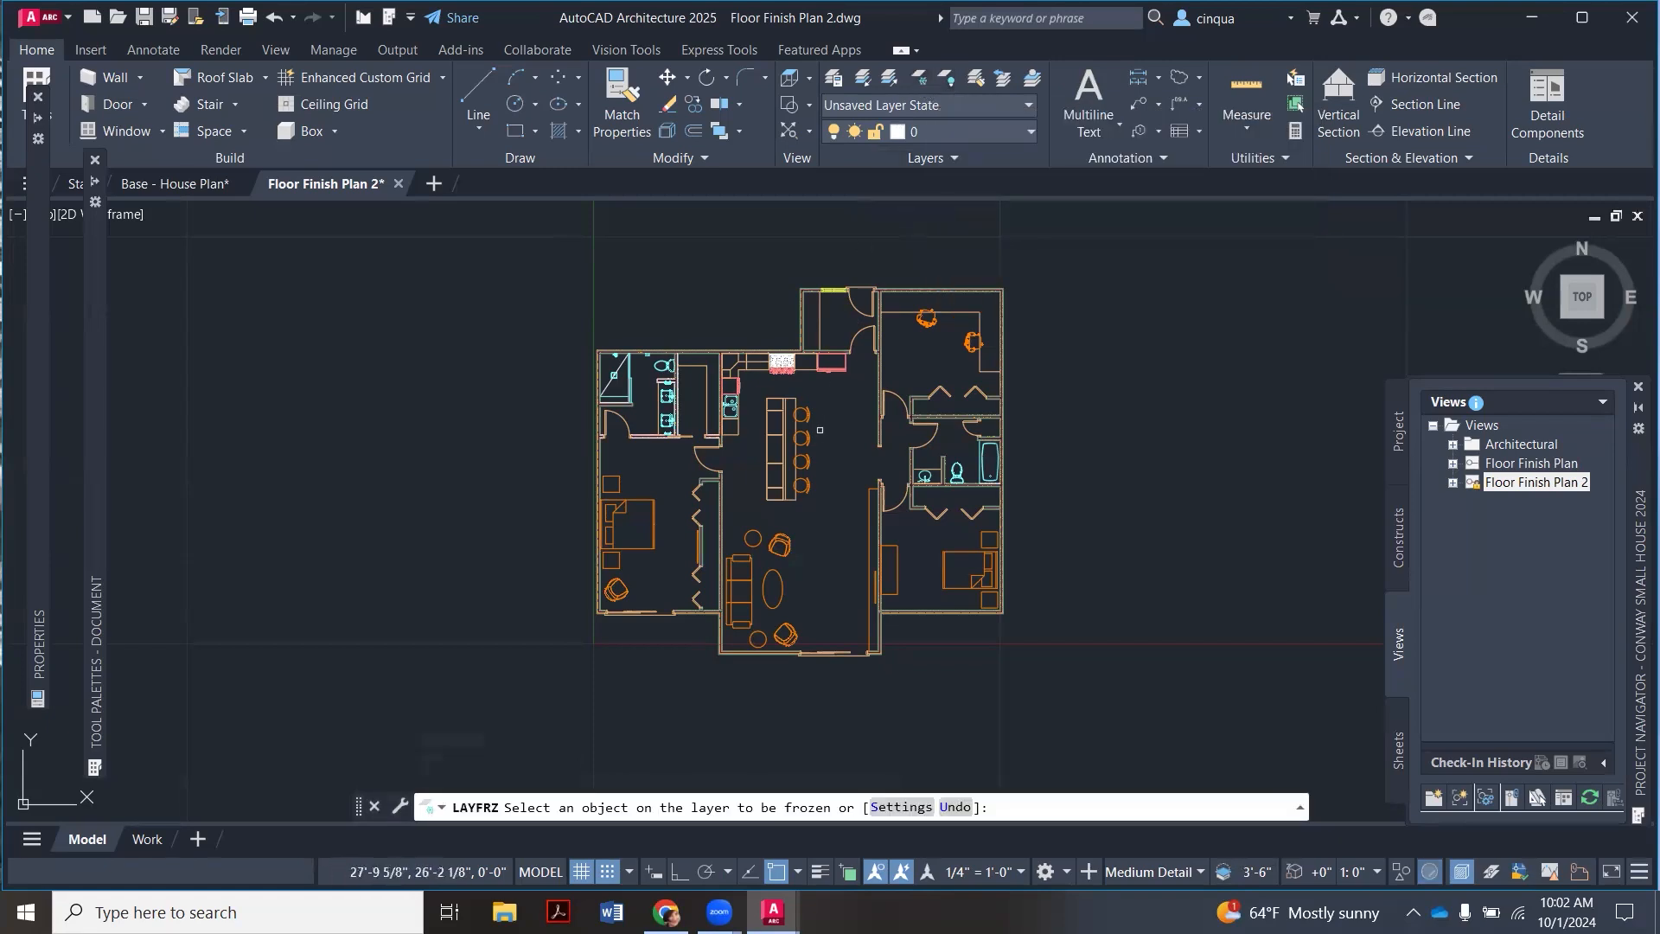
{"action": "scroll", "coordinate": [822, 428], "scroll_direction": "up", "scroll_amount": 4}
{"action": "left_click", "coordinate": [789, 396]}
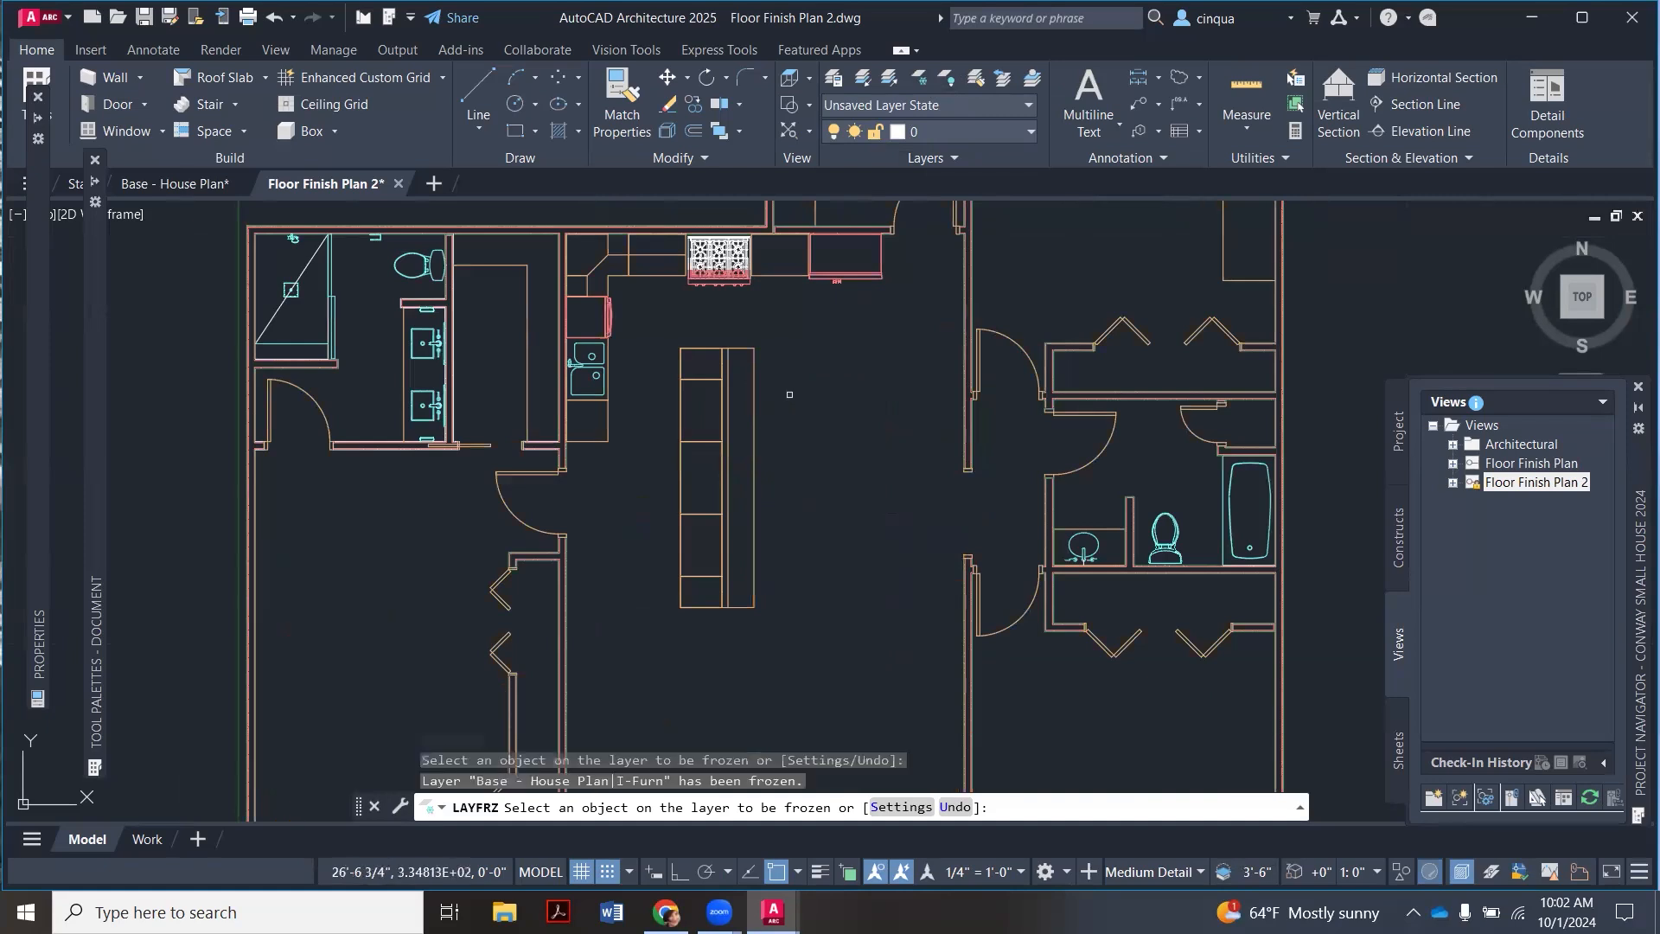
{"action": "scroll", "coordinate": [795, 390], "scroll_direction": "down", "scroll_amount": 4}
{"action": "scroll", "coordinate": [800, 389], "scroll_direction": "up", "scroll_amount": 2}
{"action": "scroll", "coordinate": [800, 389], "scroll_direction": "down", "scroll_amount": 2}
{"action": "scroll", "coordinate": [763, 318], "scroll_direction": "up", "scroll_amount": 2}
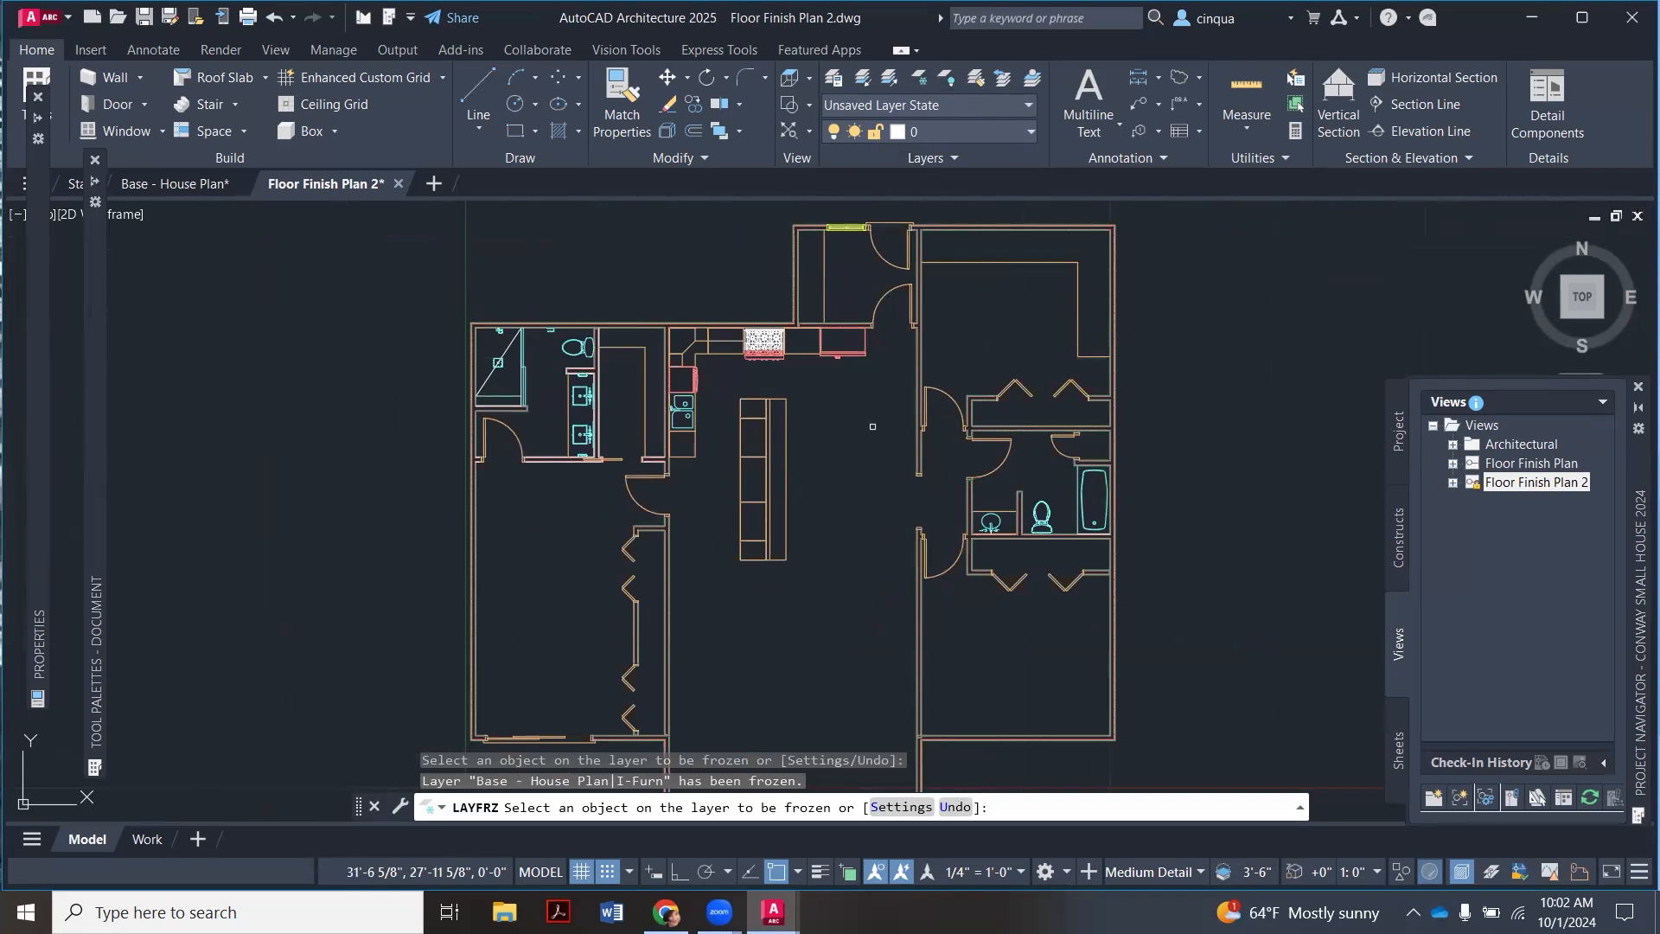
{"action": "scroll", "coordinate": [872, 426], "scroll_direction": "down", "scroll_amount": 2}
{"action": "scroll", "coordinate": [861, 432], "scroll_direction": "up", "scroll_amount": 2}
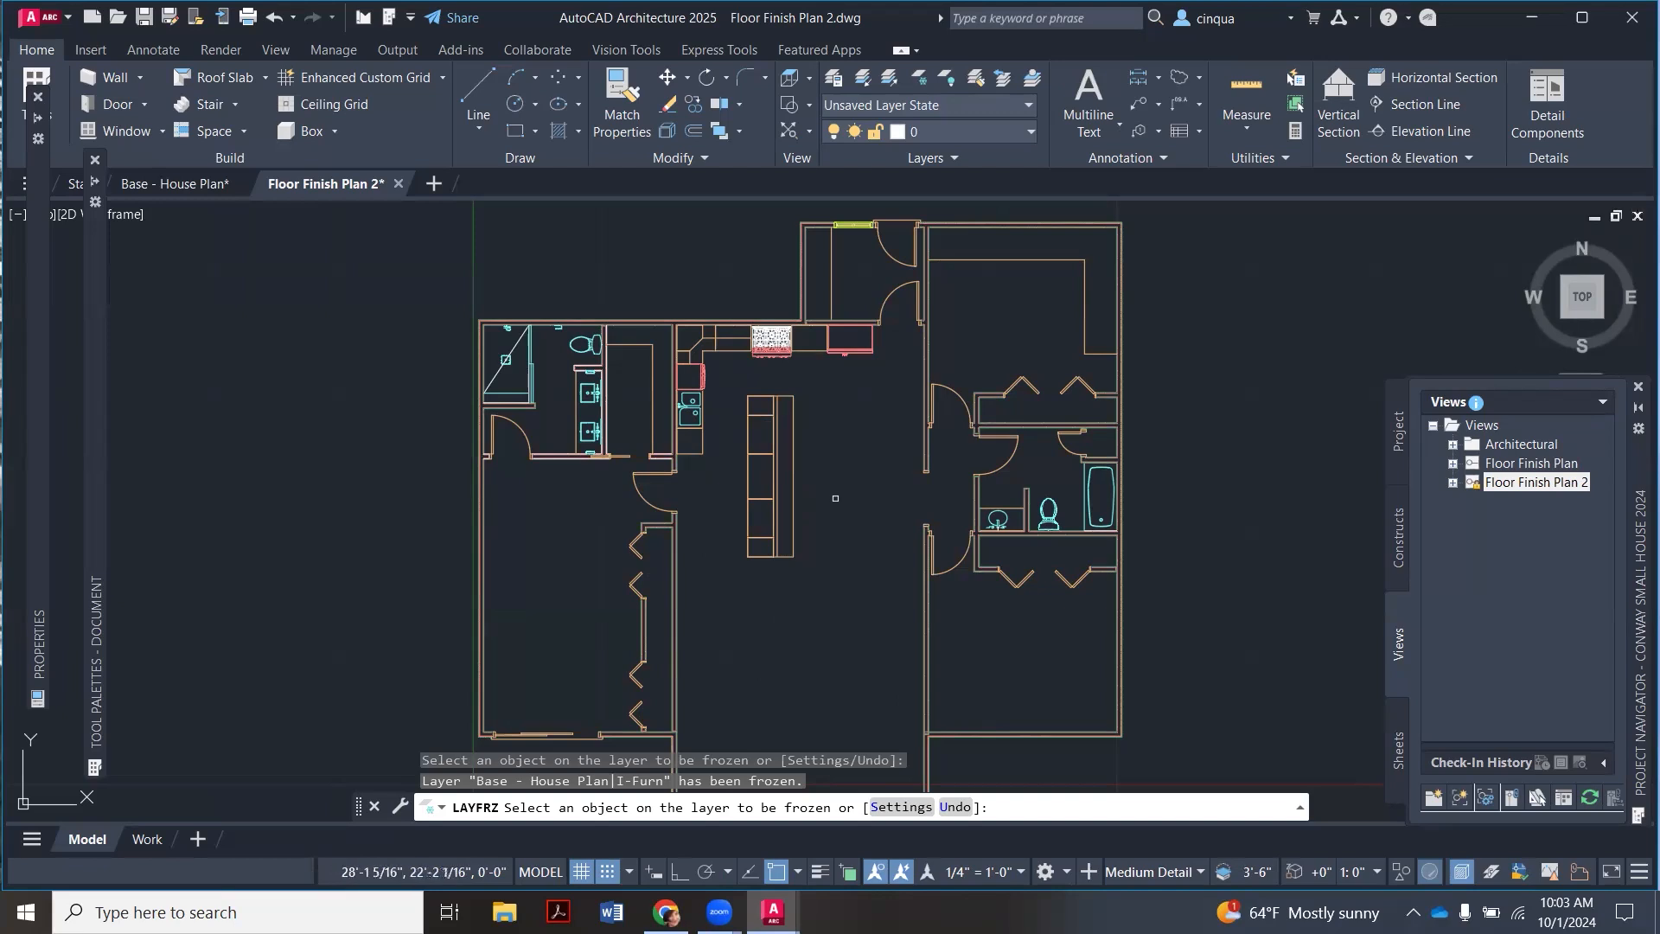
{"action": "scroll", "coordinate": [844, 462], "scroll_direction": "down", "scroll_amount": 1}
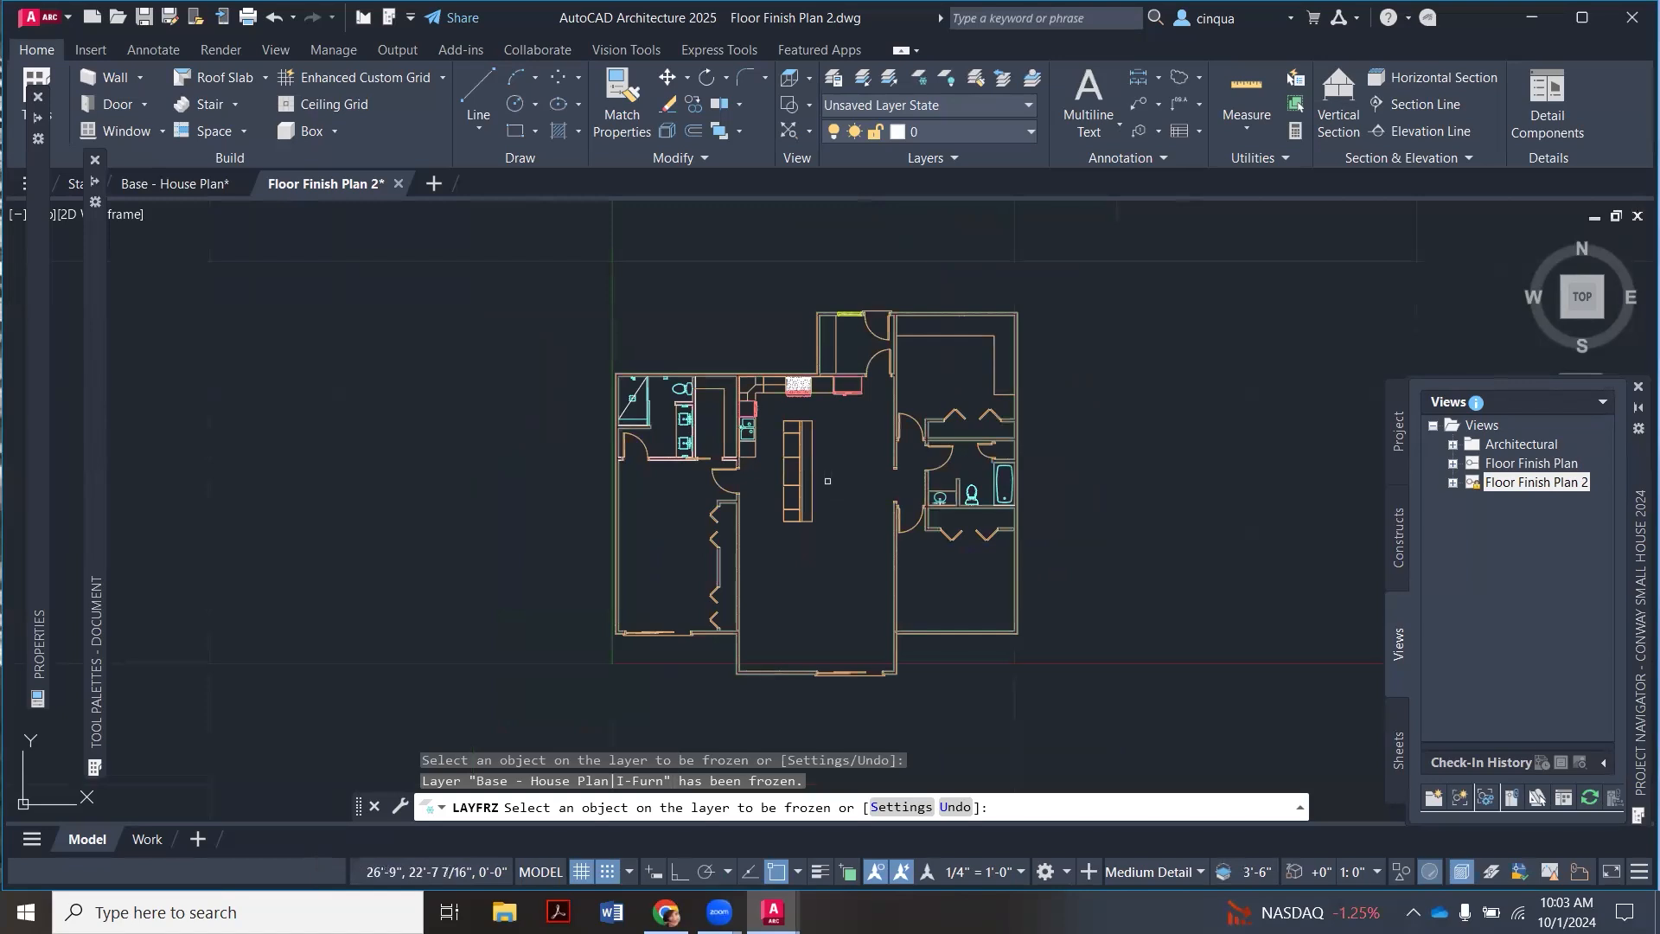
{"action": "scroll", "coordinate": [827, 481], "scroll_direction": "up", "scroll_amount": 1}
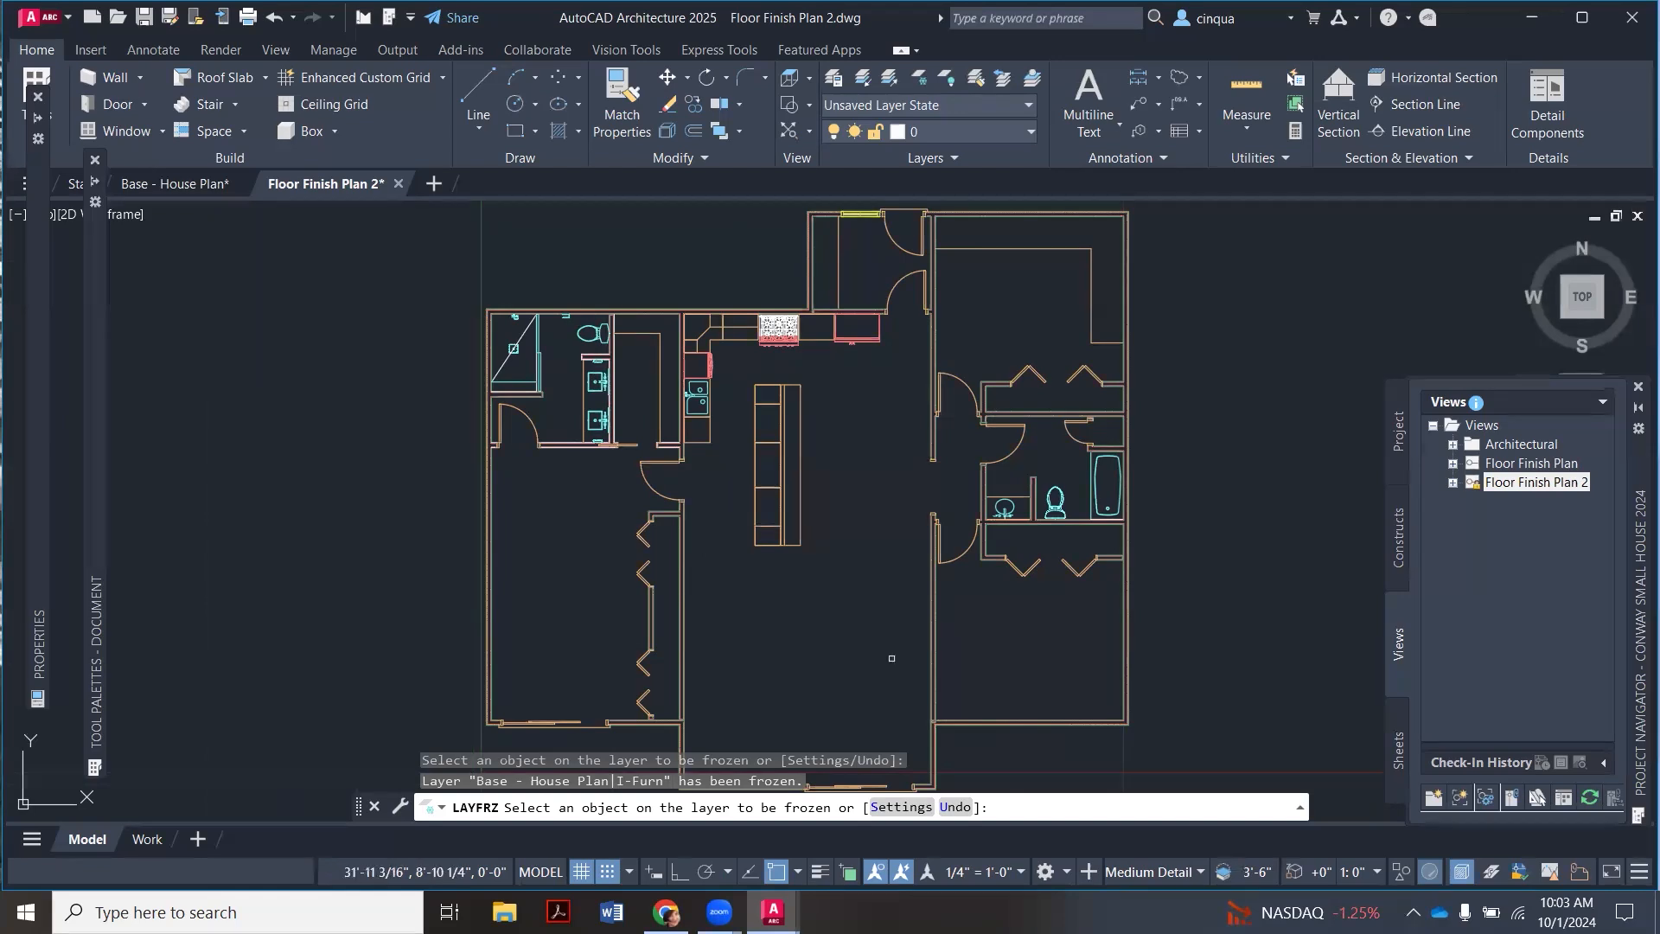
{"action": "scroll", "coordinate": [1081, 488], "scroll_direction": "up", "scroll_amount": 1}
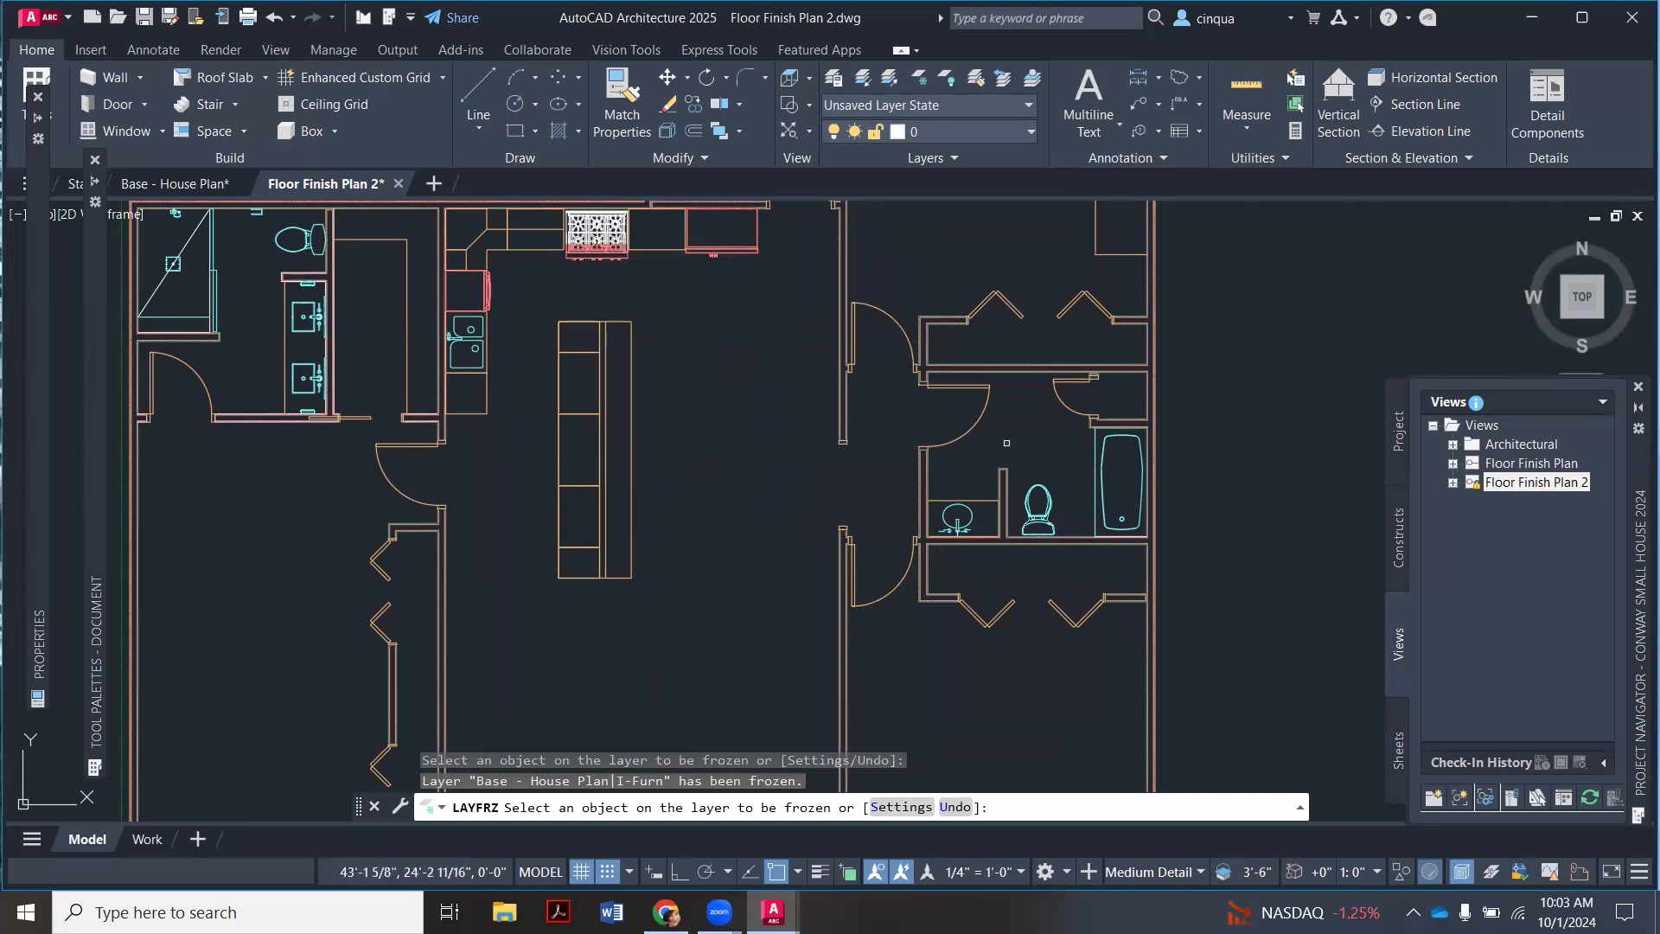
{"action": "scroll", "coordinate": [1006, 443], "scroll_direction": "down", "scroll_amount": 2}
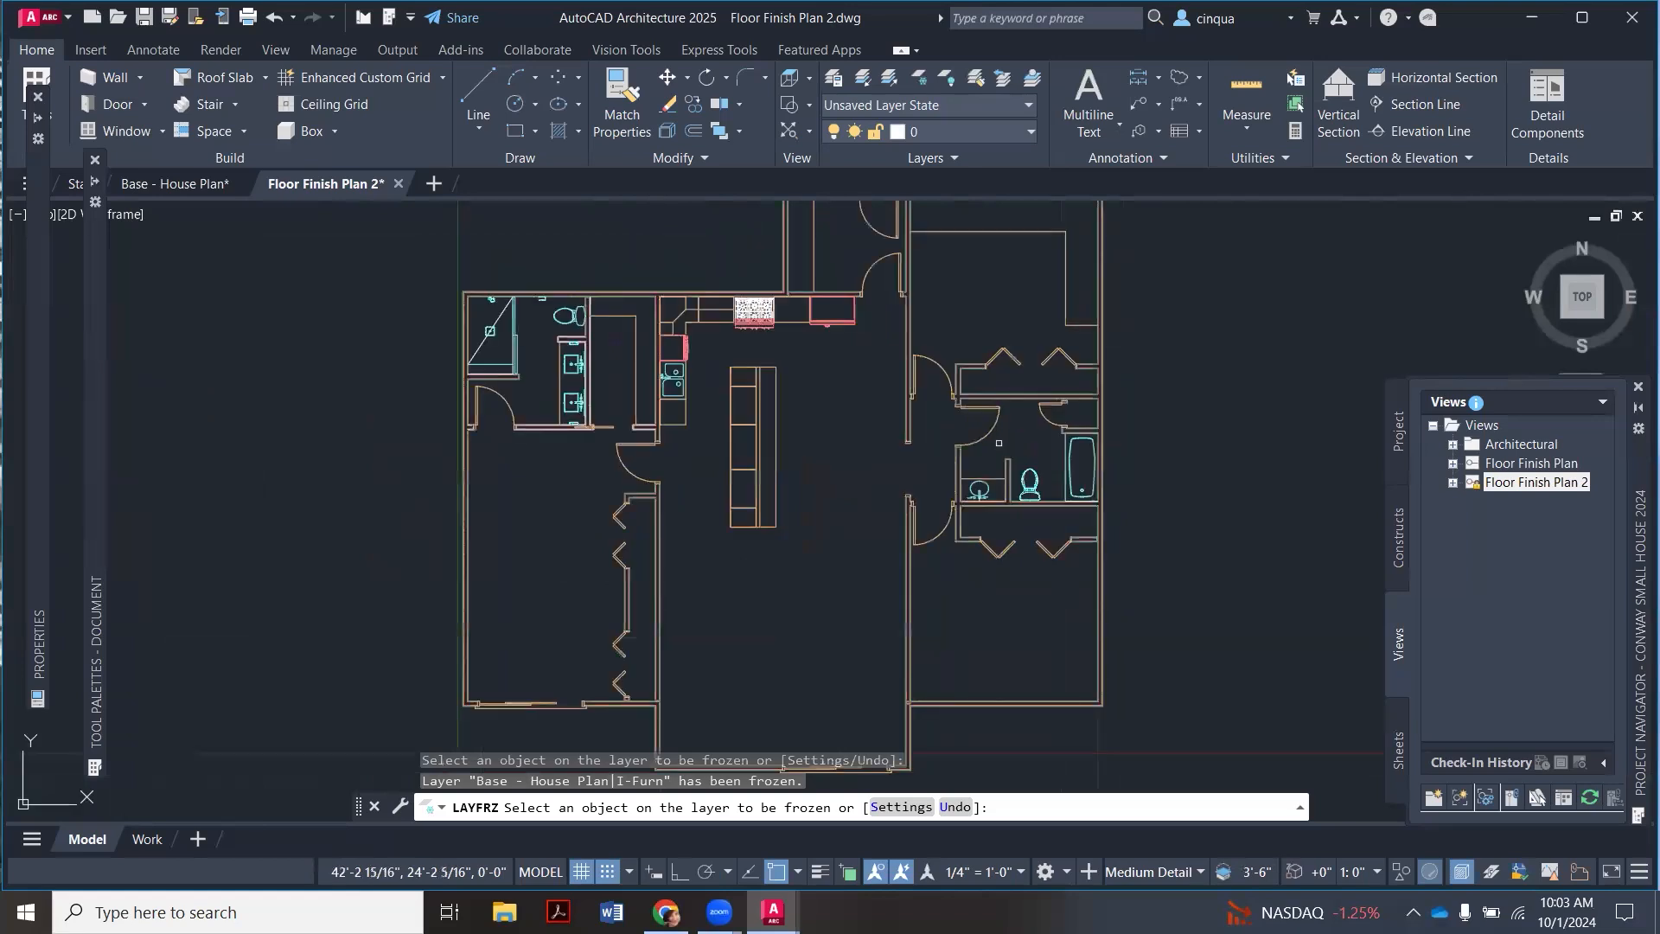
{"action": "scroll", "coordinate": [999, 443], "scroll_direction": "down", "scroll_amount": 2}
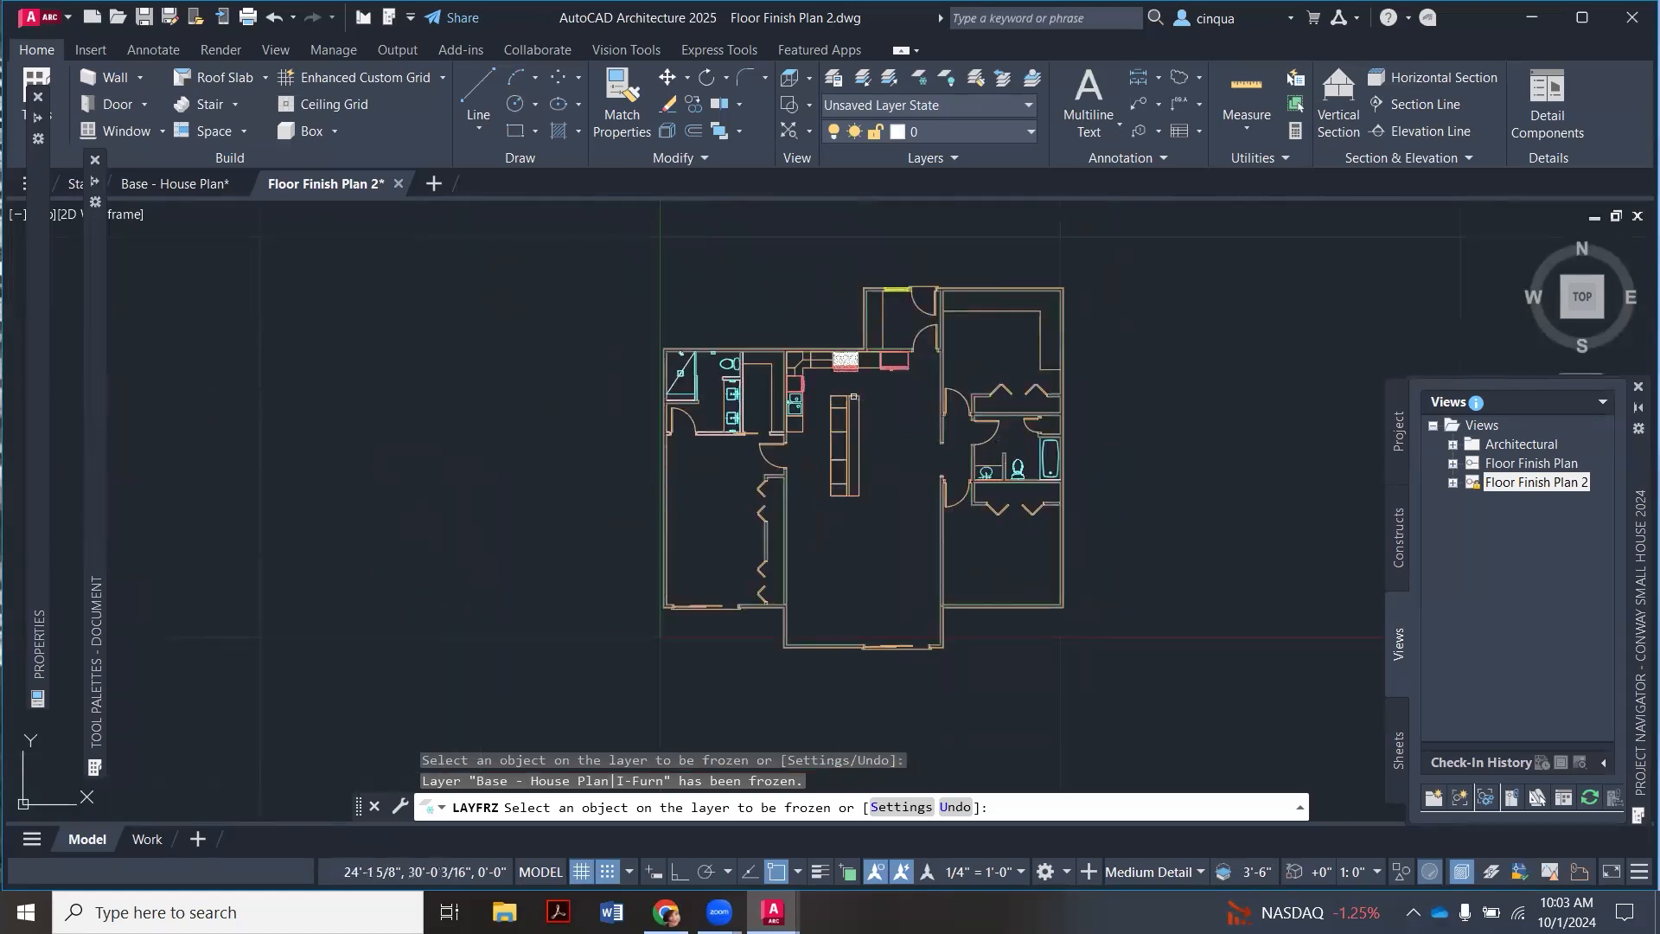
Step: Set the colour of the Defpoints layer to index colour 191
{"action": "left_click", "coordinate": [944, 134]}
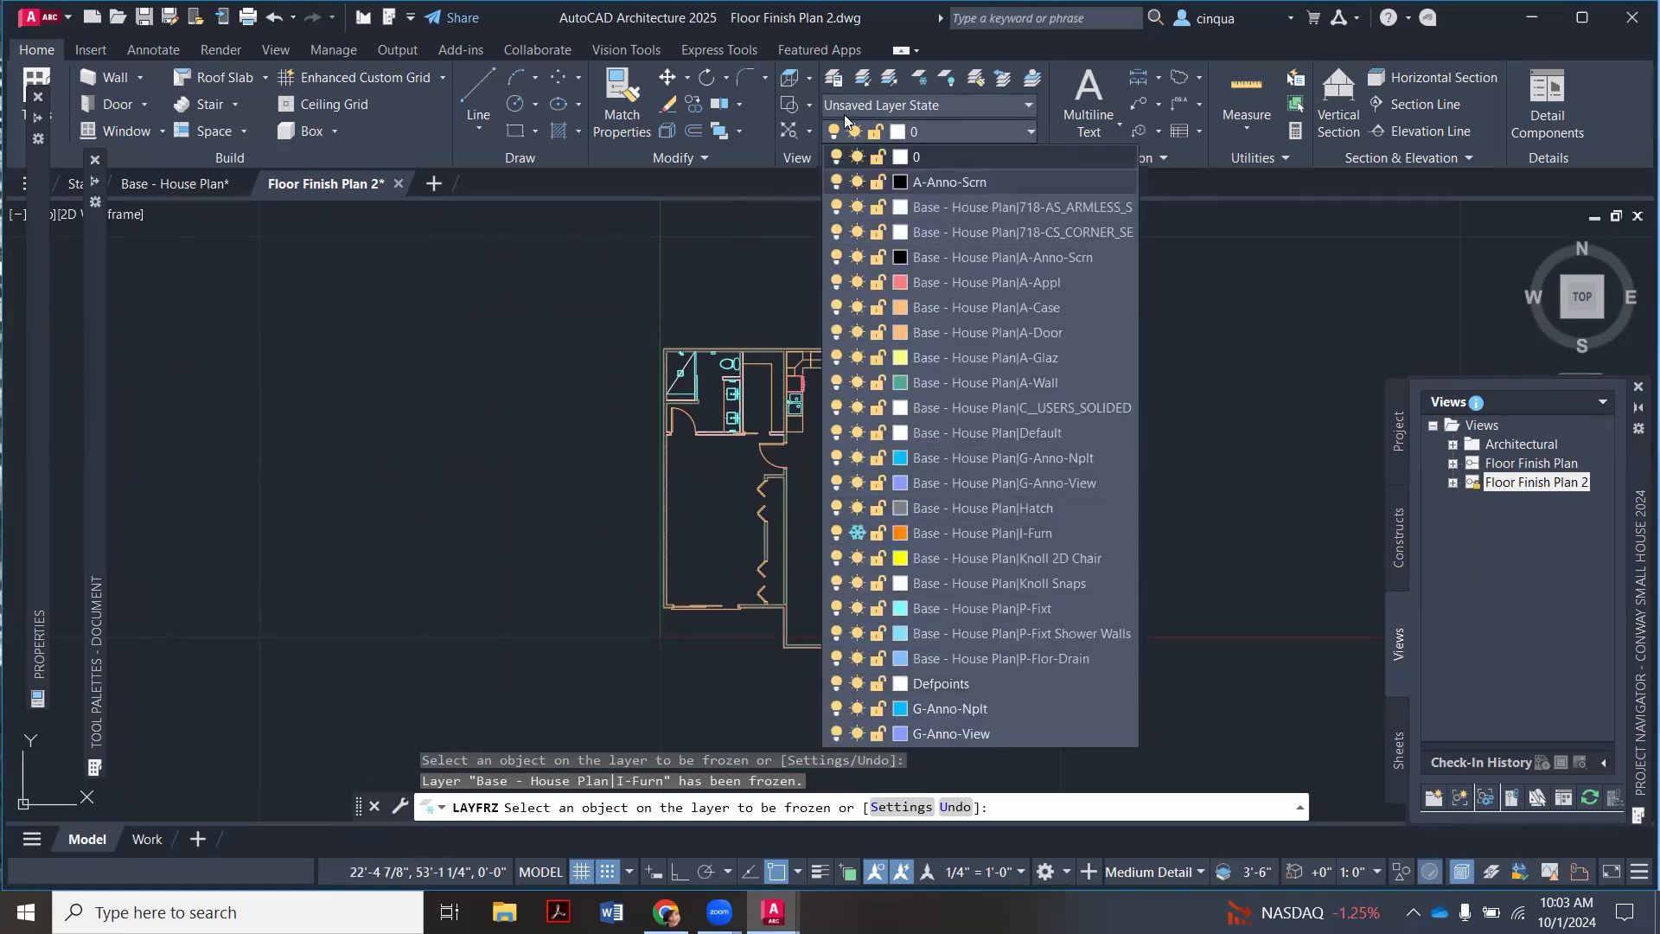
{"action": "left_click", "coordinate": [830, 80]}
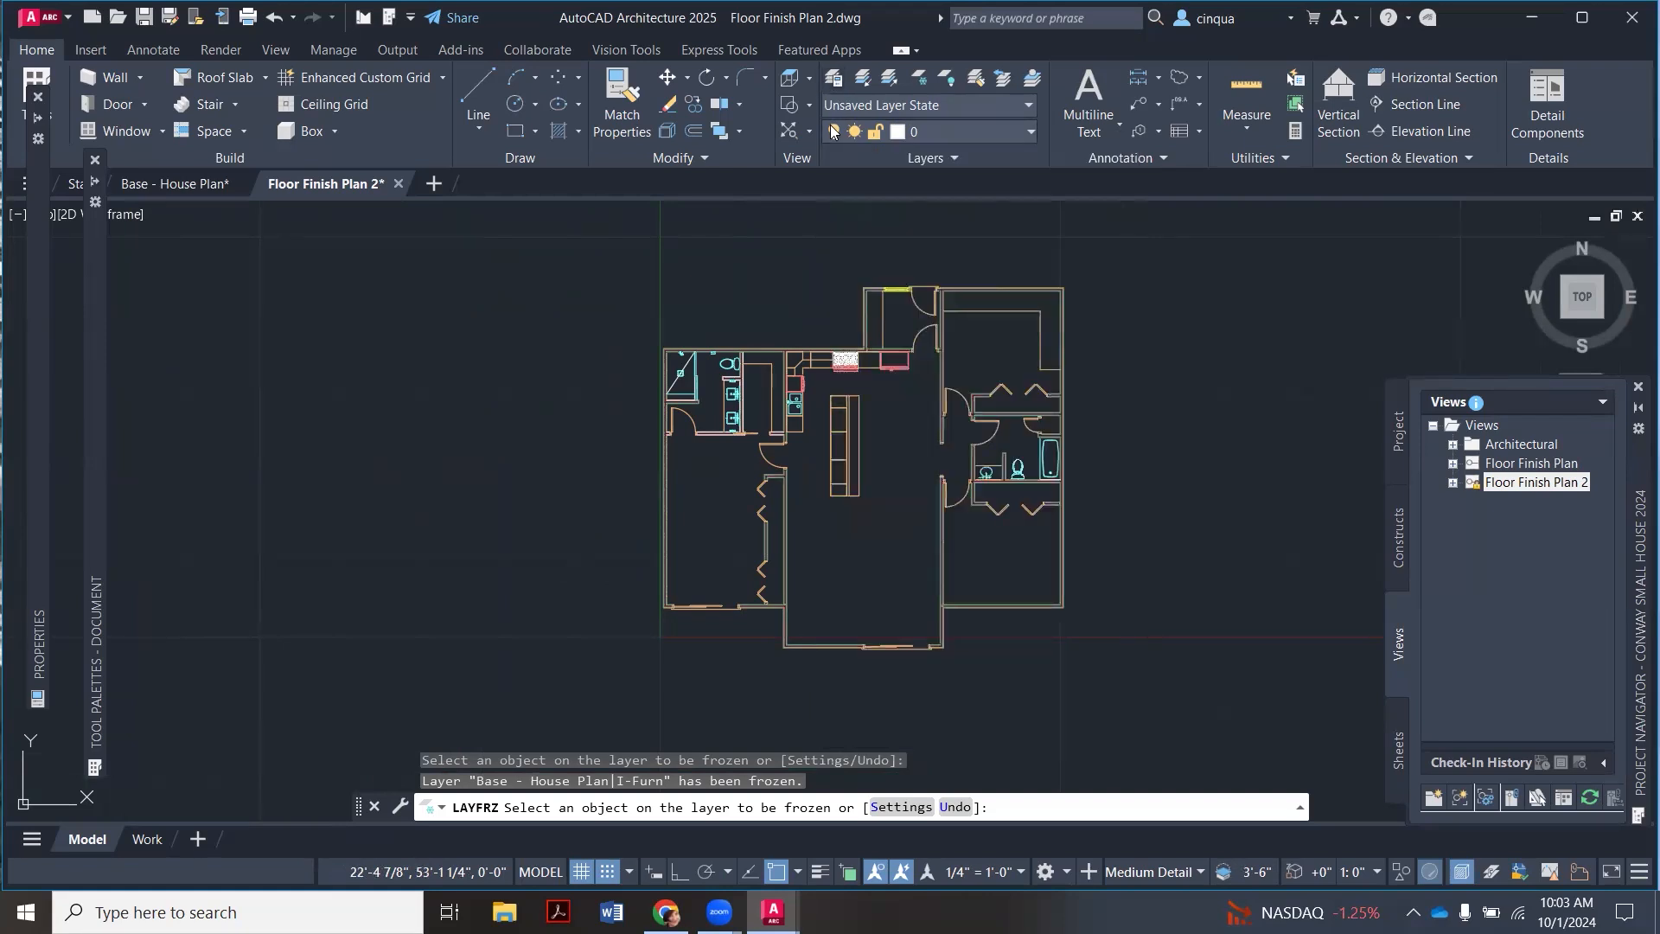
{"action": "left_click", "coordinate": [834, 79]}
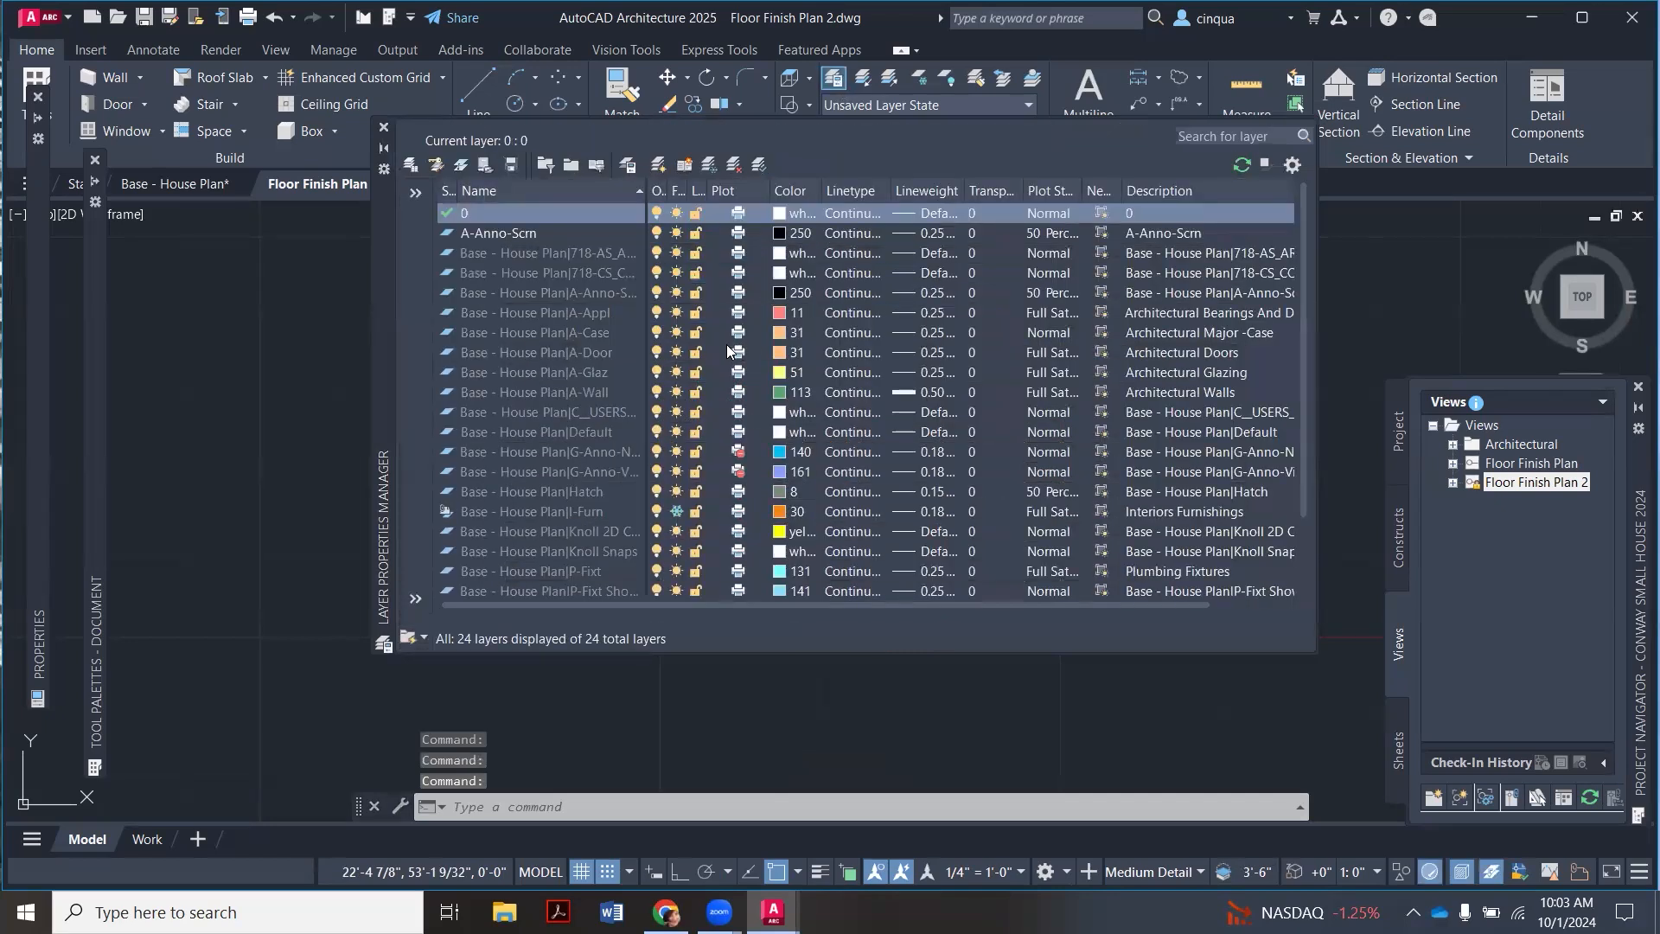
{"action": "scroll", "coordinate": [637, 421], "scroll_direction": "down", "scroll_amount": 2}
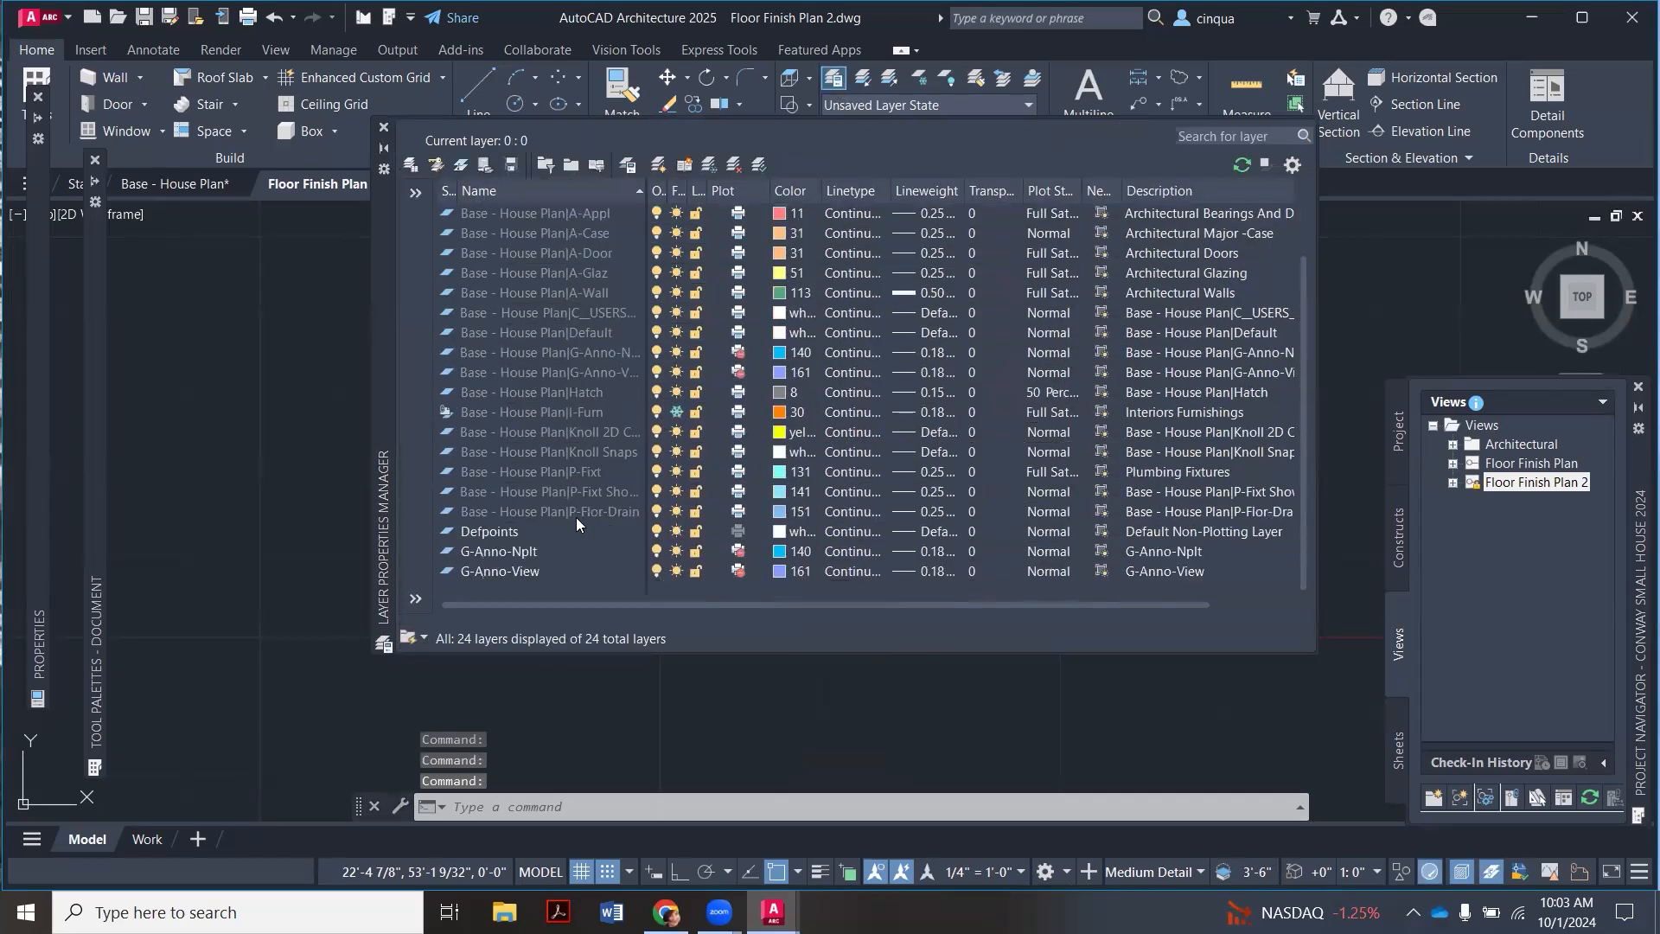
{"action": "left_click", "coordinate": [778, 534]}
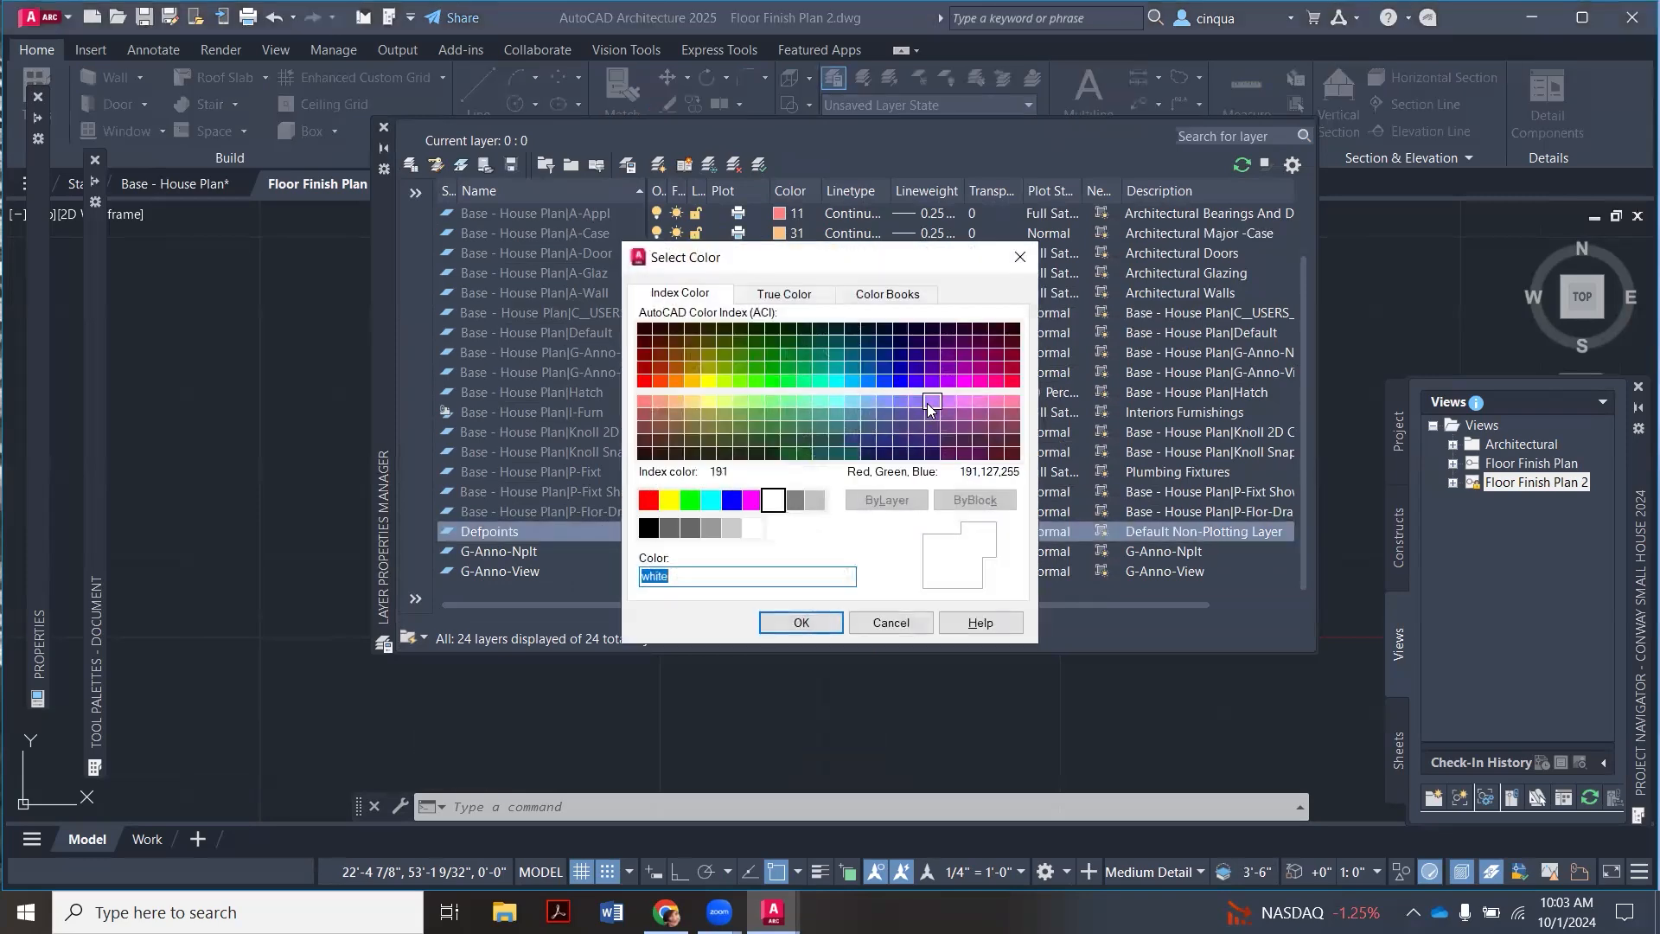
{"action": "left_click", "coordinate": [931, 402]}
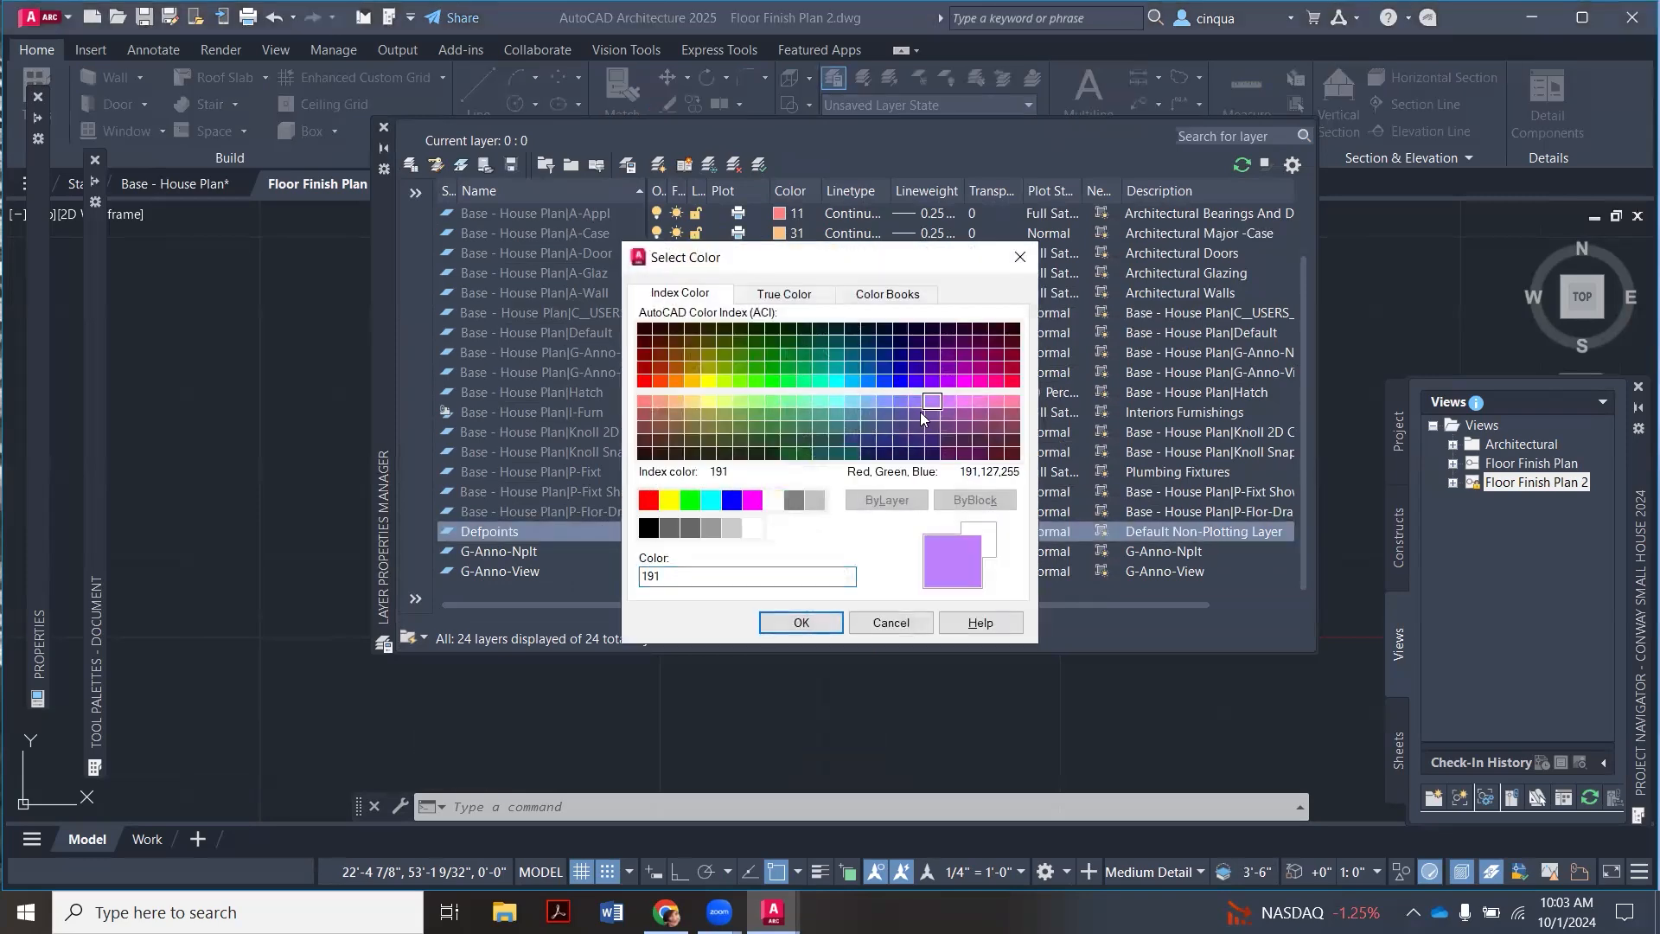
{"action": "left_click", "coordinate": [823, 621]}
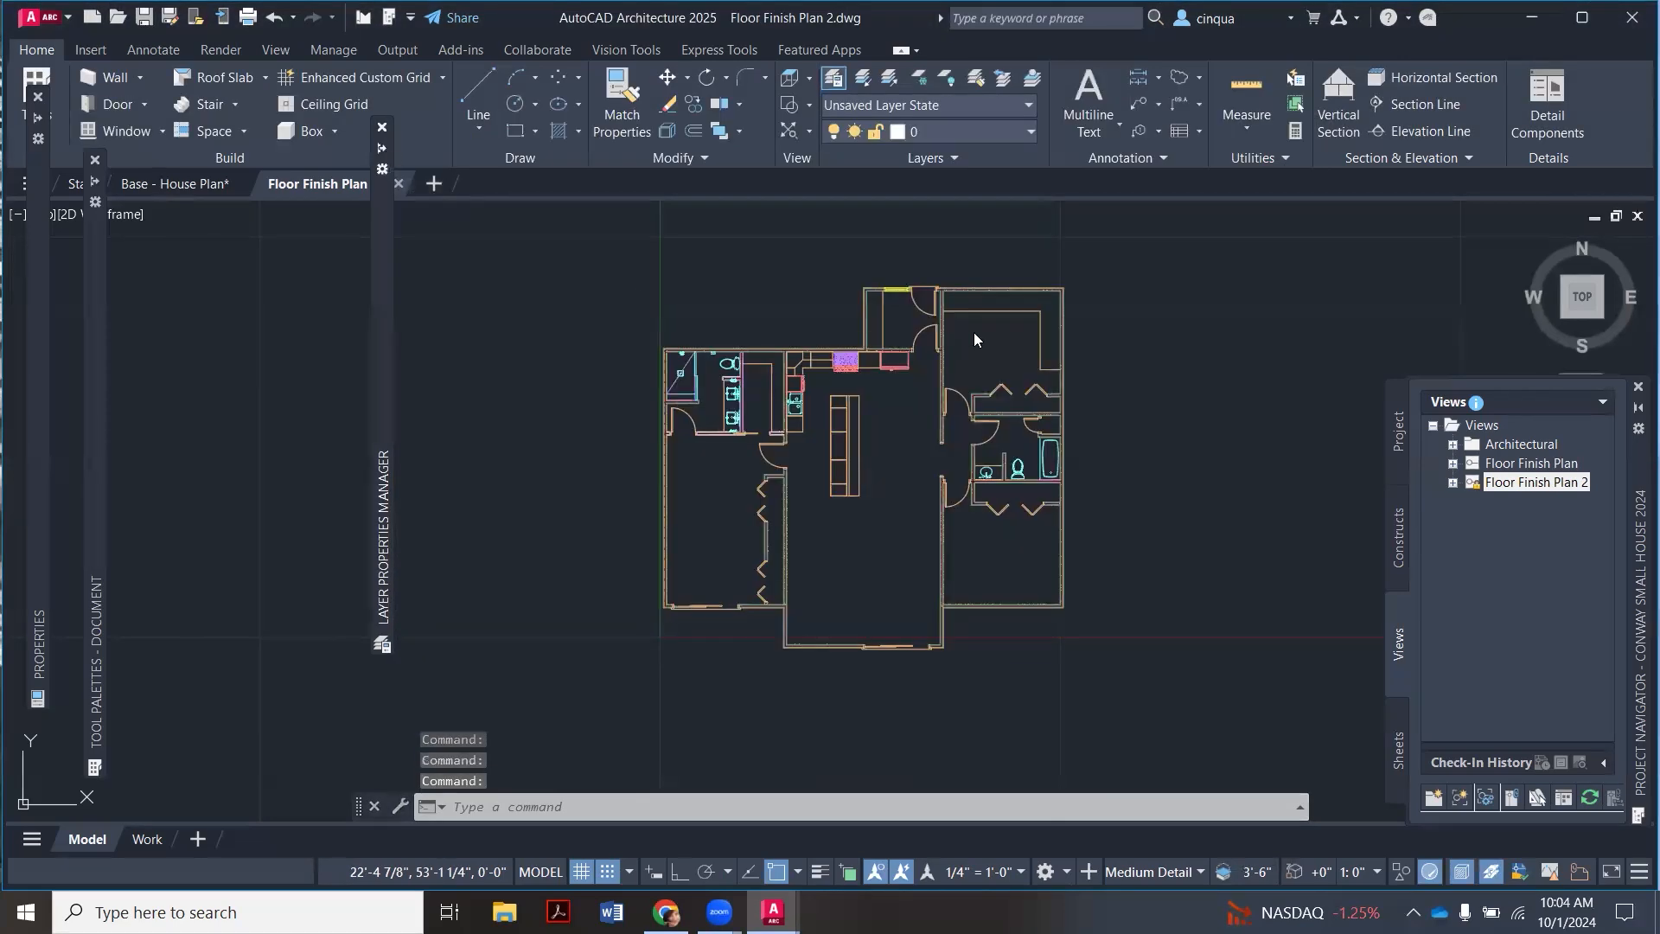
Step: Start a polyline for tracing the bathroom with the tub beside the bedroom closets, and turn on Ortho mode
{"action": "scroll", "coordinate": [973, 333], "scroll_direction": "up", "scroll_amount": 4}
{"action": "scroll", "coordinate": [973, 332], "scroll_direction": "down", "scroll_amount": 4}
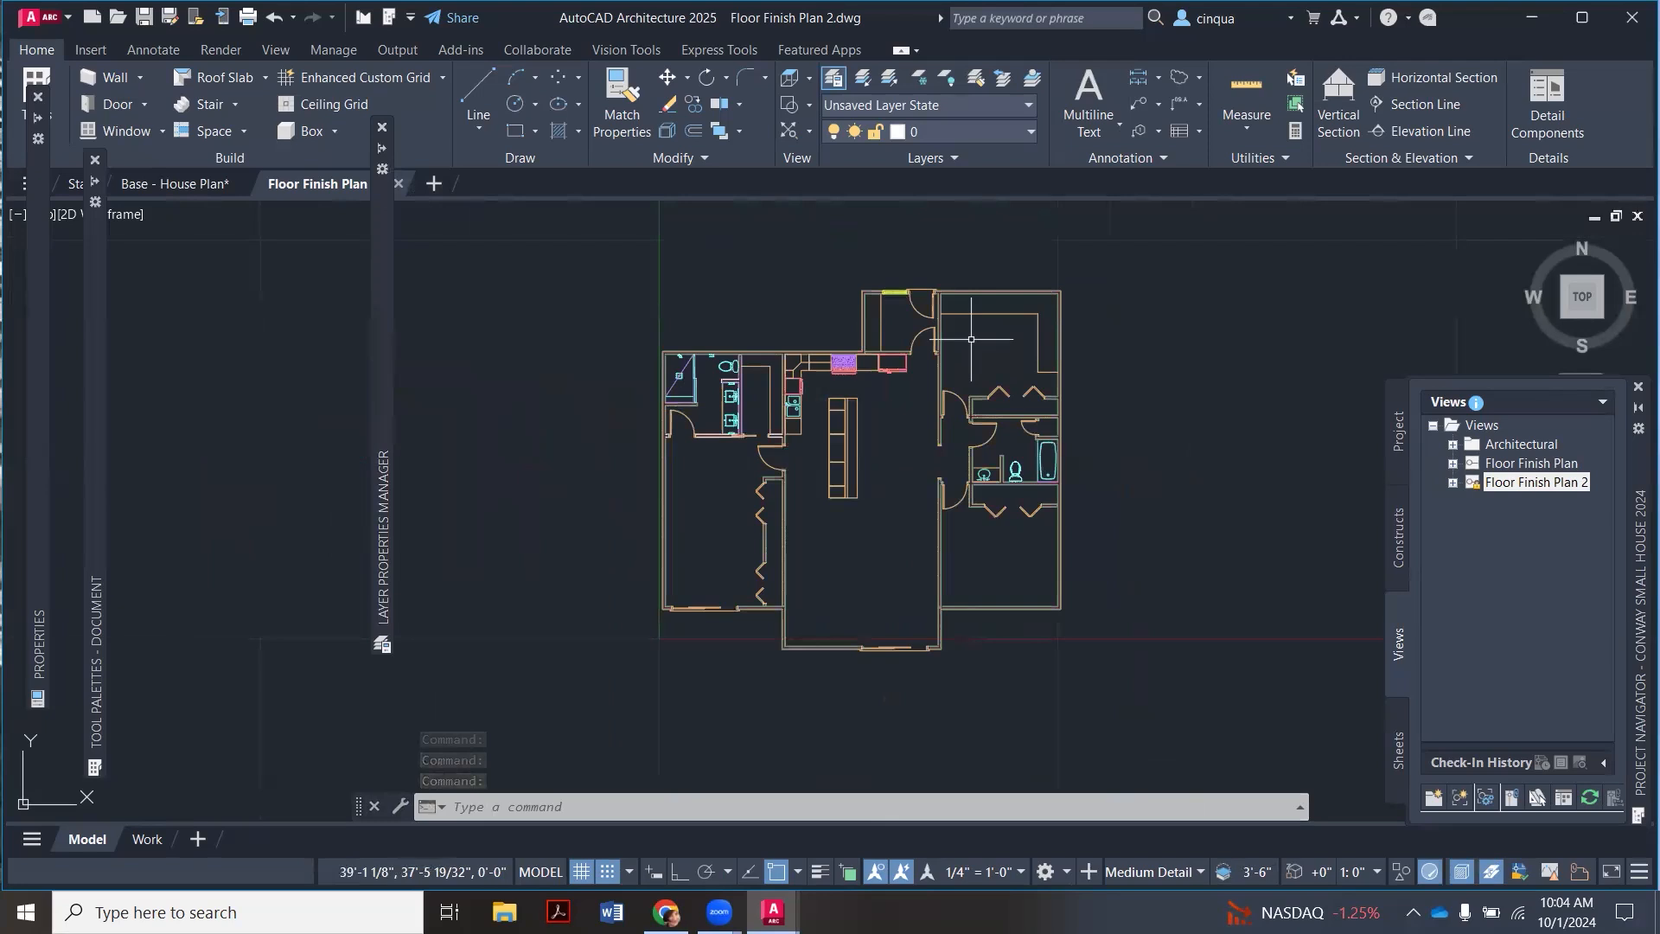
{"action": "scroll", "coordinate": [971, 339], "scroll_direction": "up", "scroll_amount": 2}
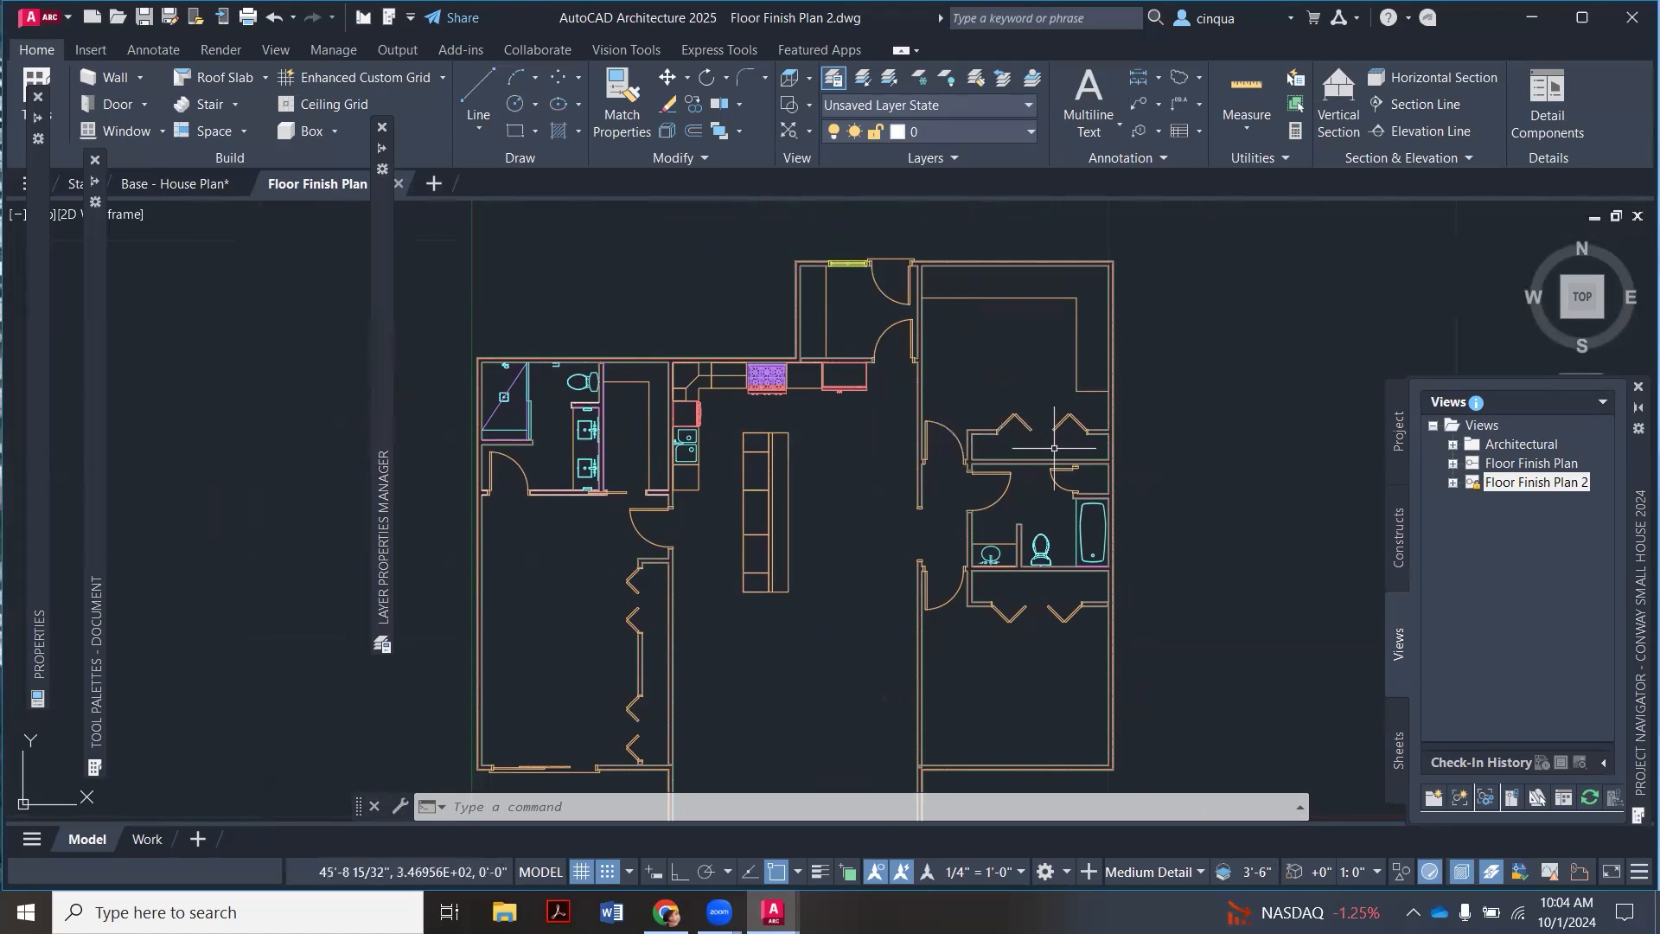
{"action": "scroll", "coordinate": [1206, 547], "scroll_direction": "up", "scroll_amount": 2}
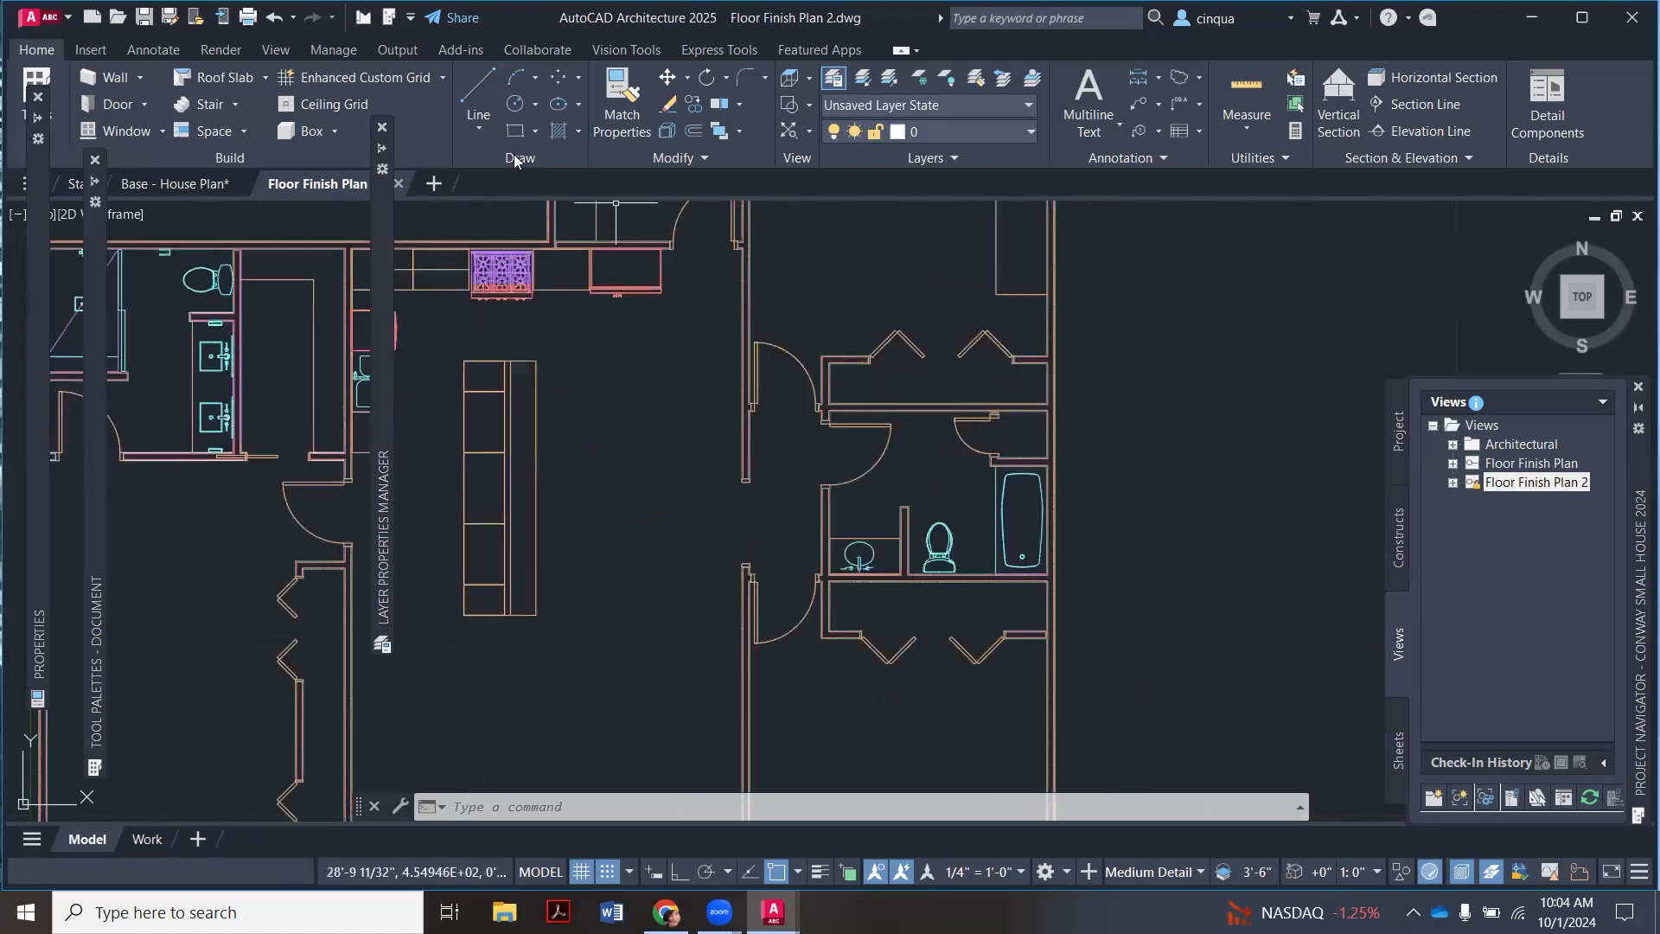
{"action": "left_click", "coordinate": [479, 130]}
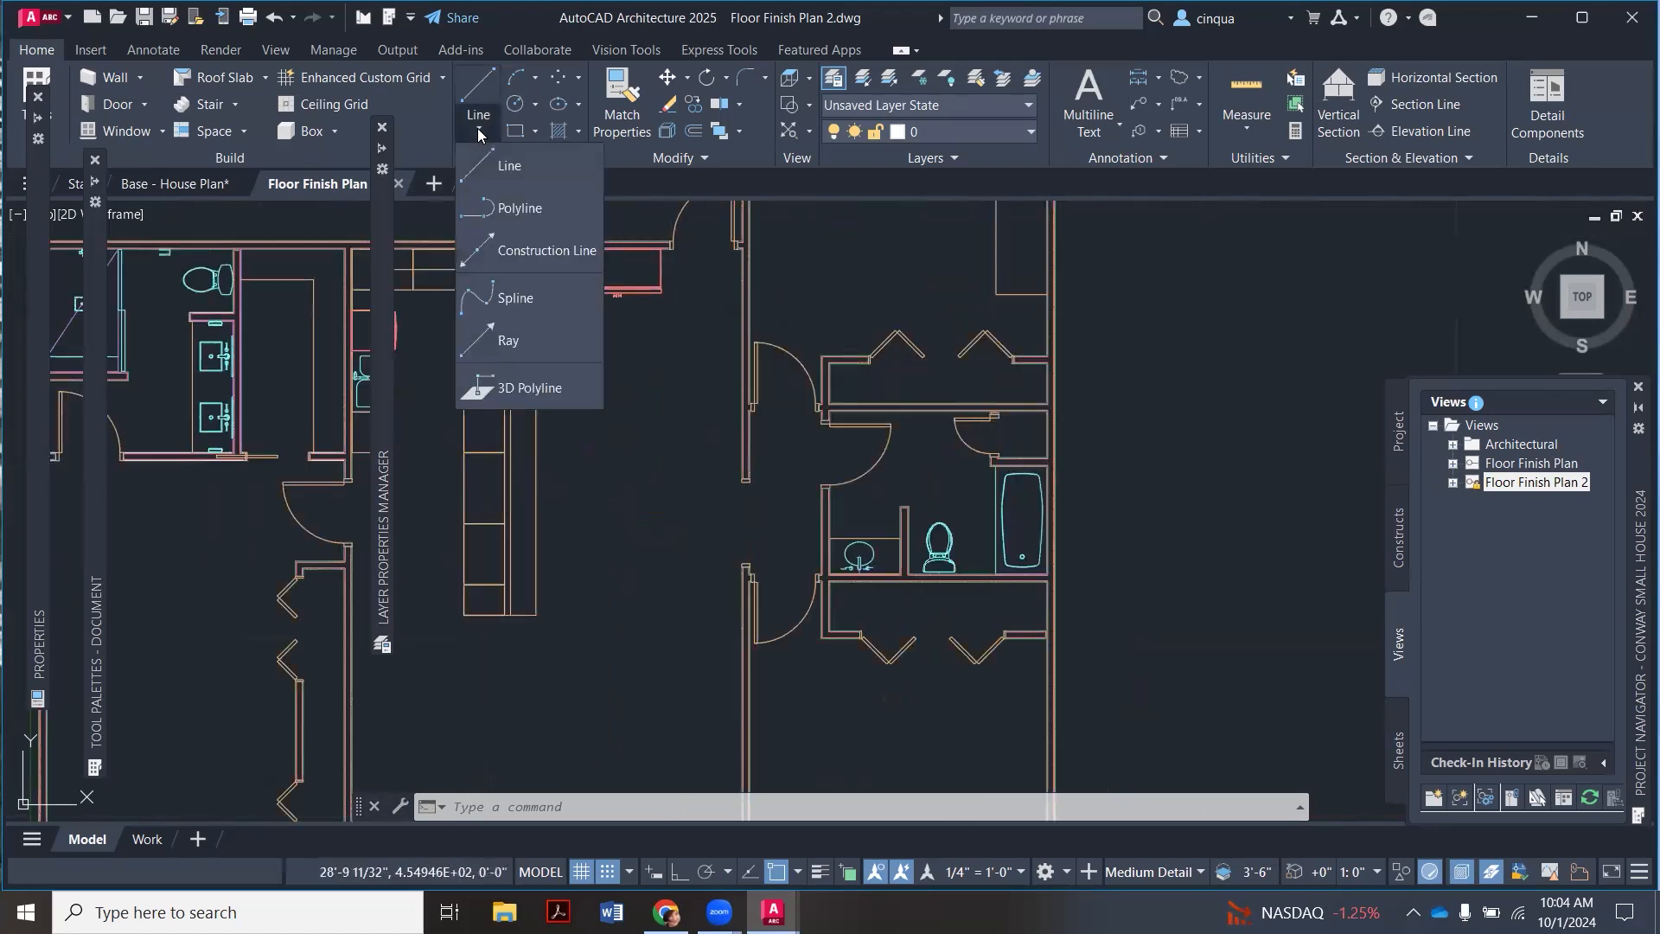
{"action": "left_click", "coordinate": [494, 208]}
{"action": "scroll", "coordinate": [908, 452], "scroll_direction": "up", "scroll_amount": 4}
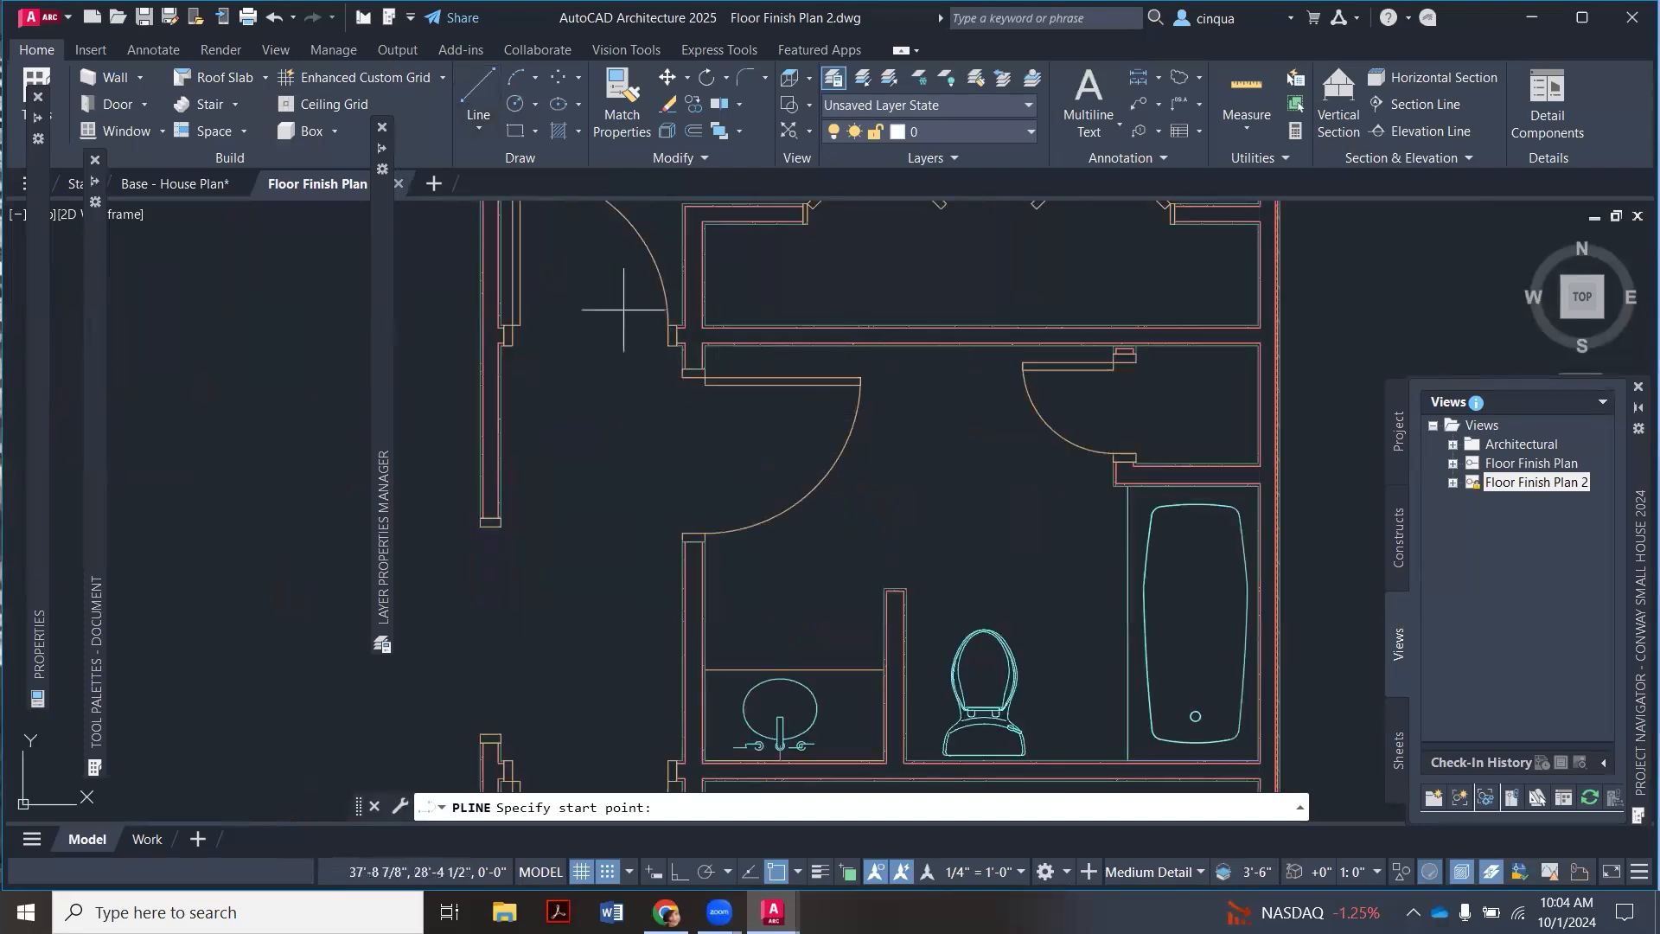
{"action": "left_click", "coordinate": [481, 136]}
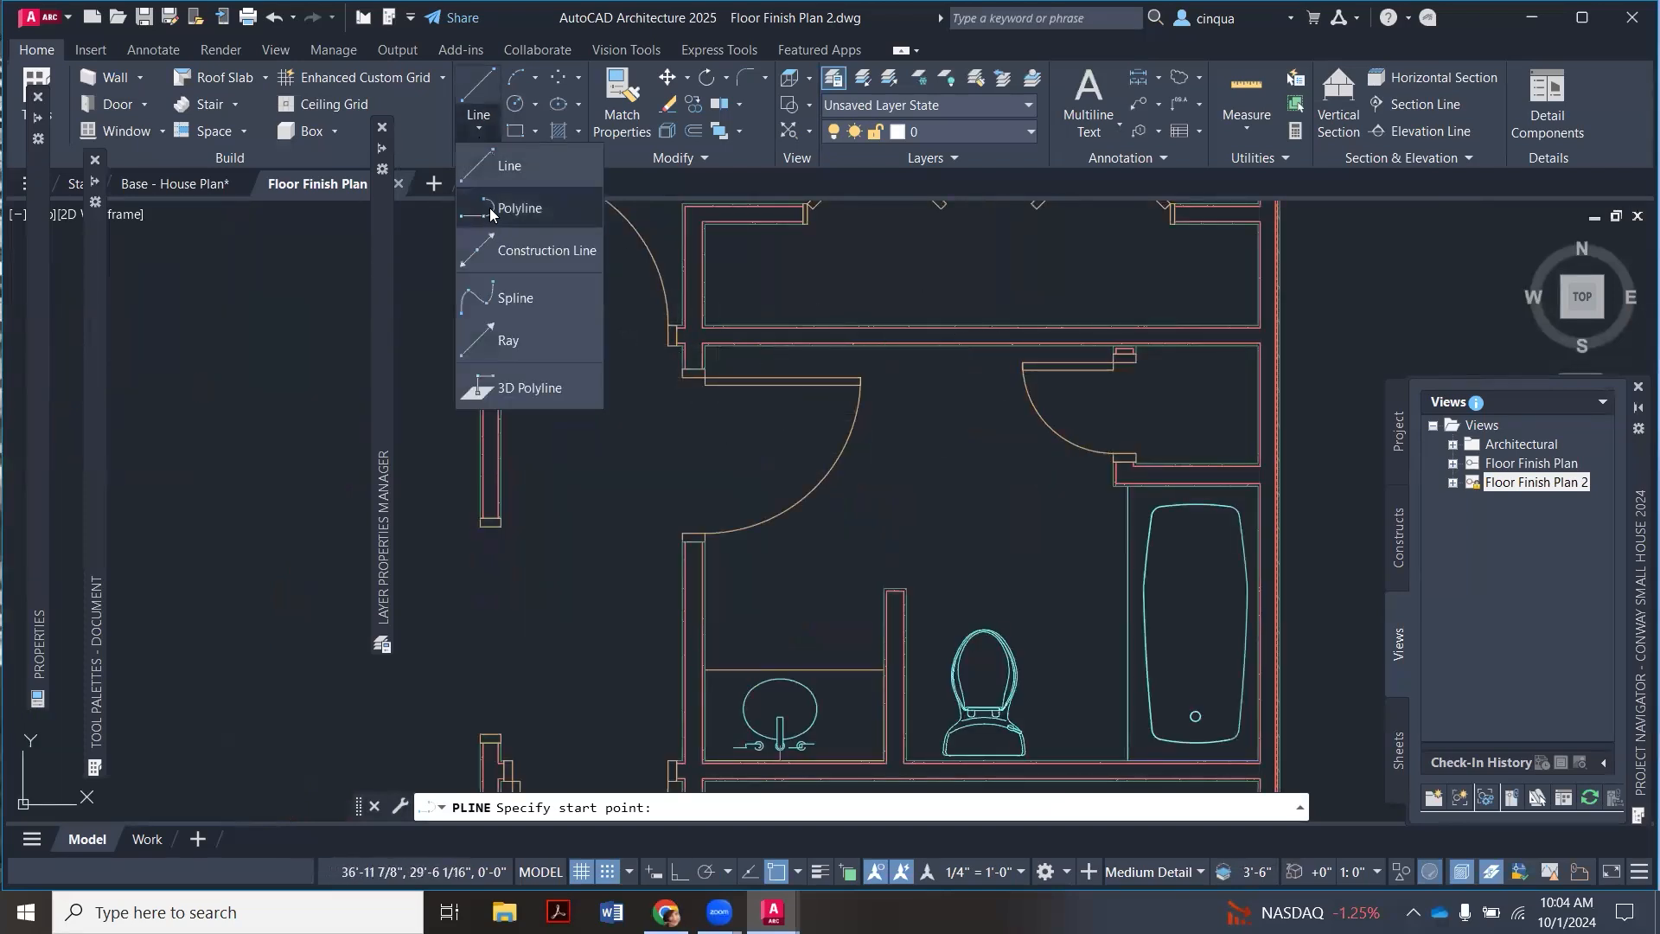
{"action": "left_click", "coordinate": [495, 208]}
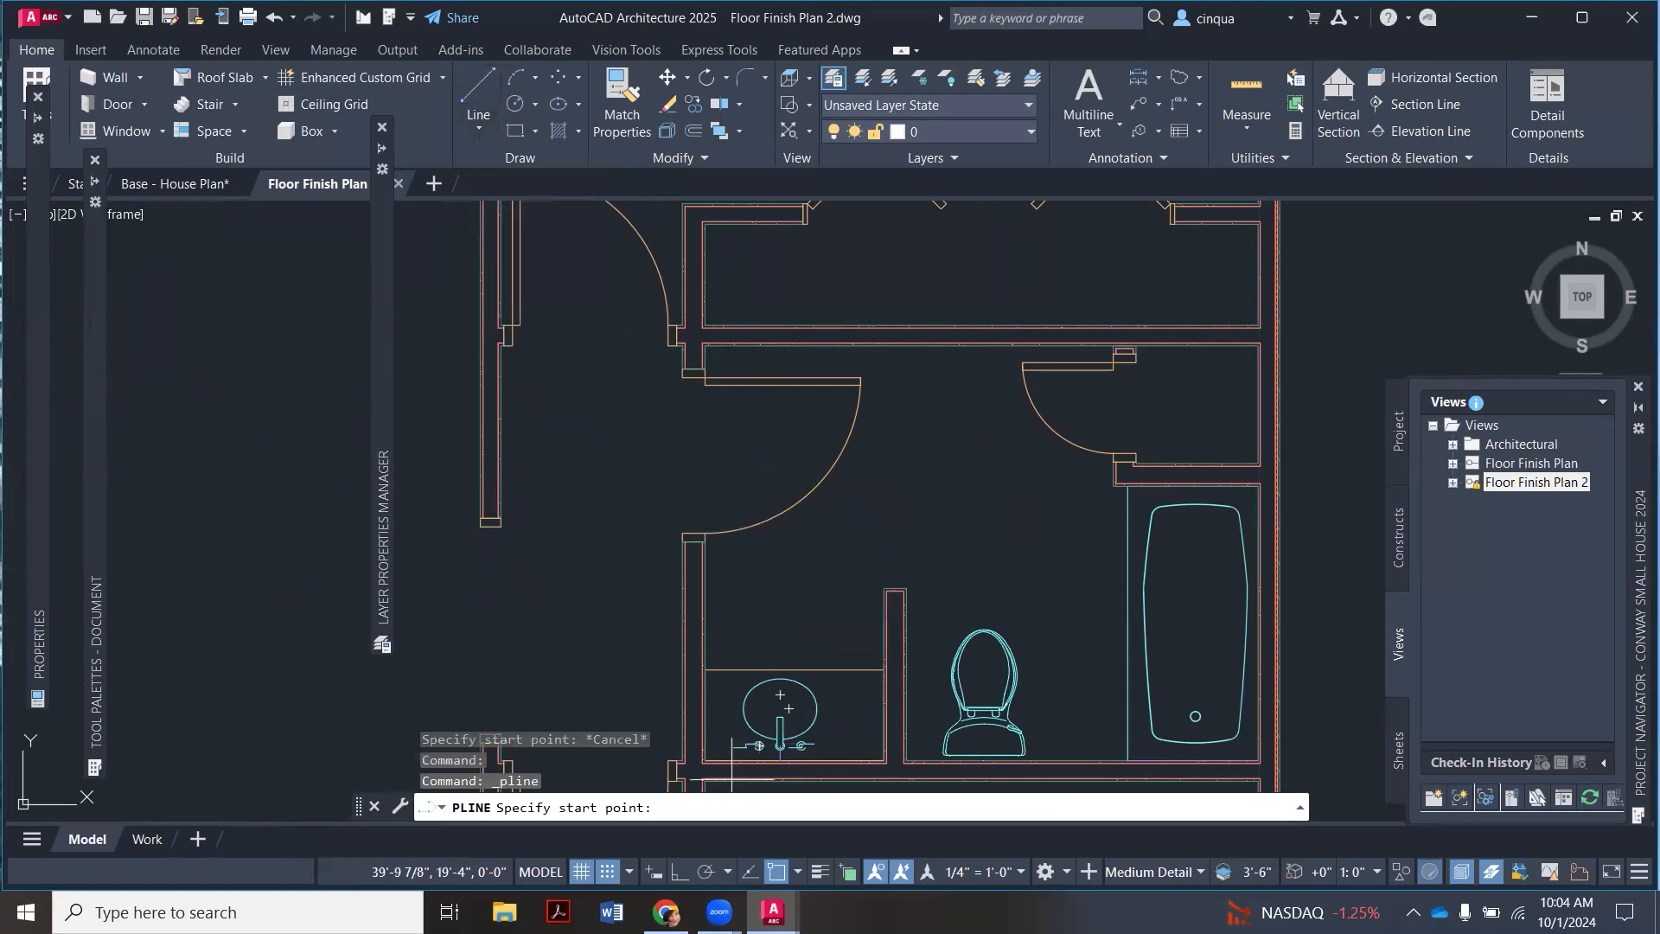
{"action": "left_click", "coordinate": [679, 873]}
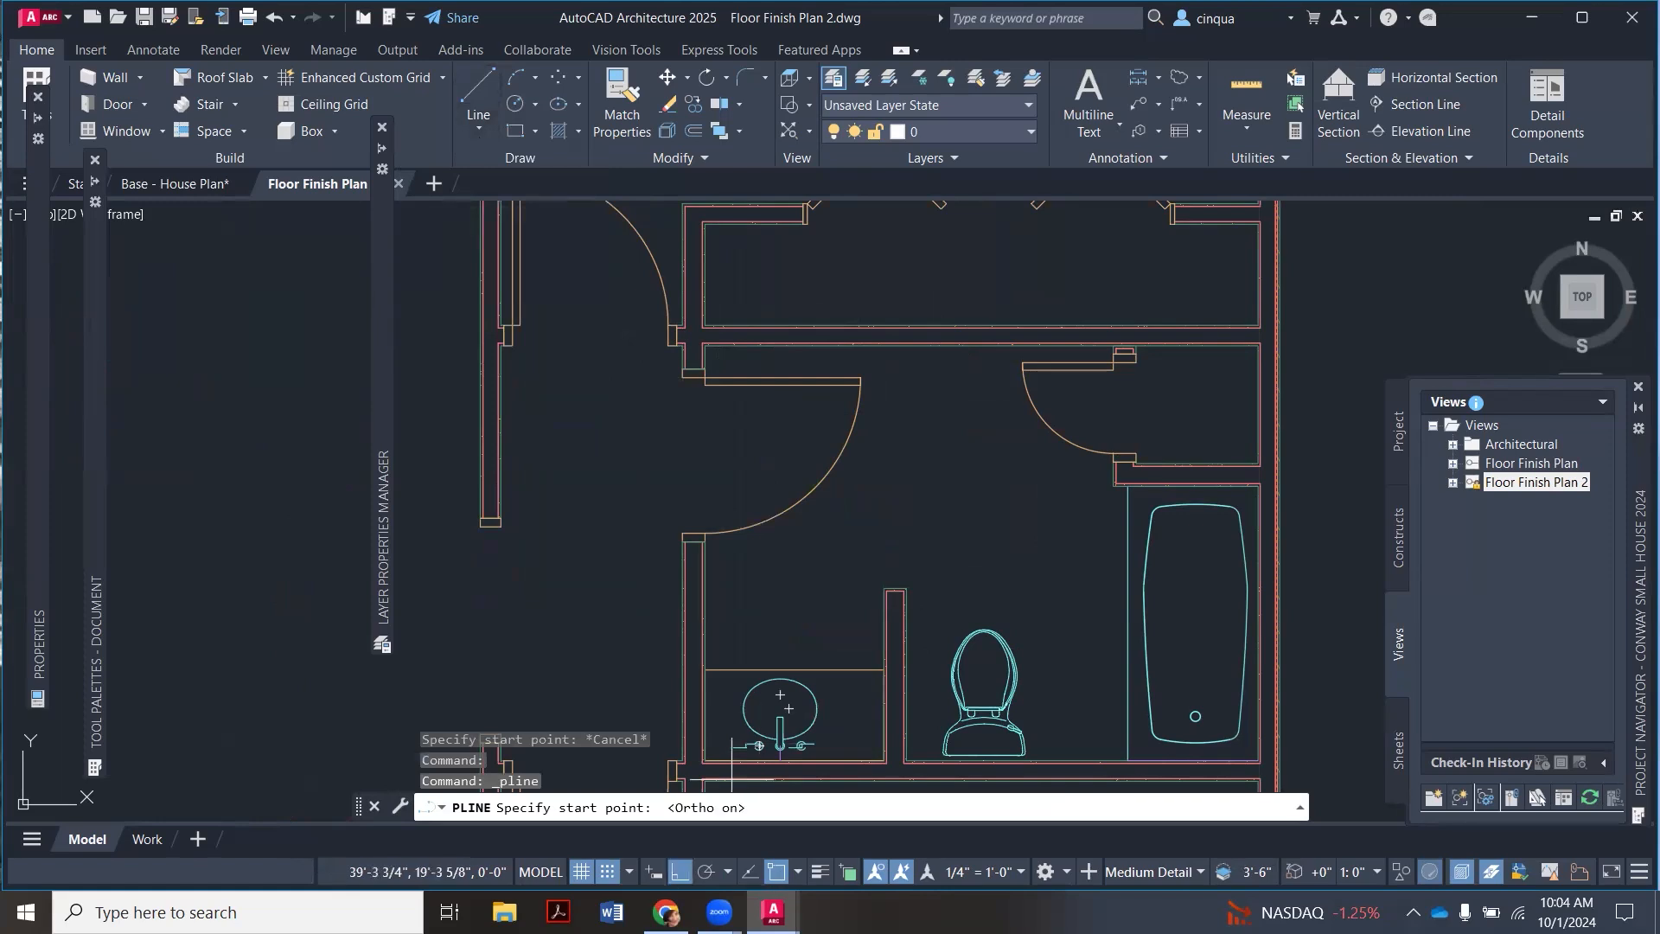
Step: Try to trace the bathroom's north wall and the small closet's upper door jamb with a polyline on layer 0
{"action": "scroll", "coordinate": [666, 340], "scroll_direction": "up", "scroll_amount": 5}
{"action": "left_click", "coordinate": [604, 354]}
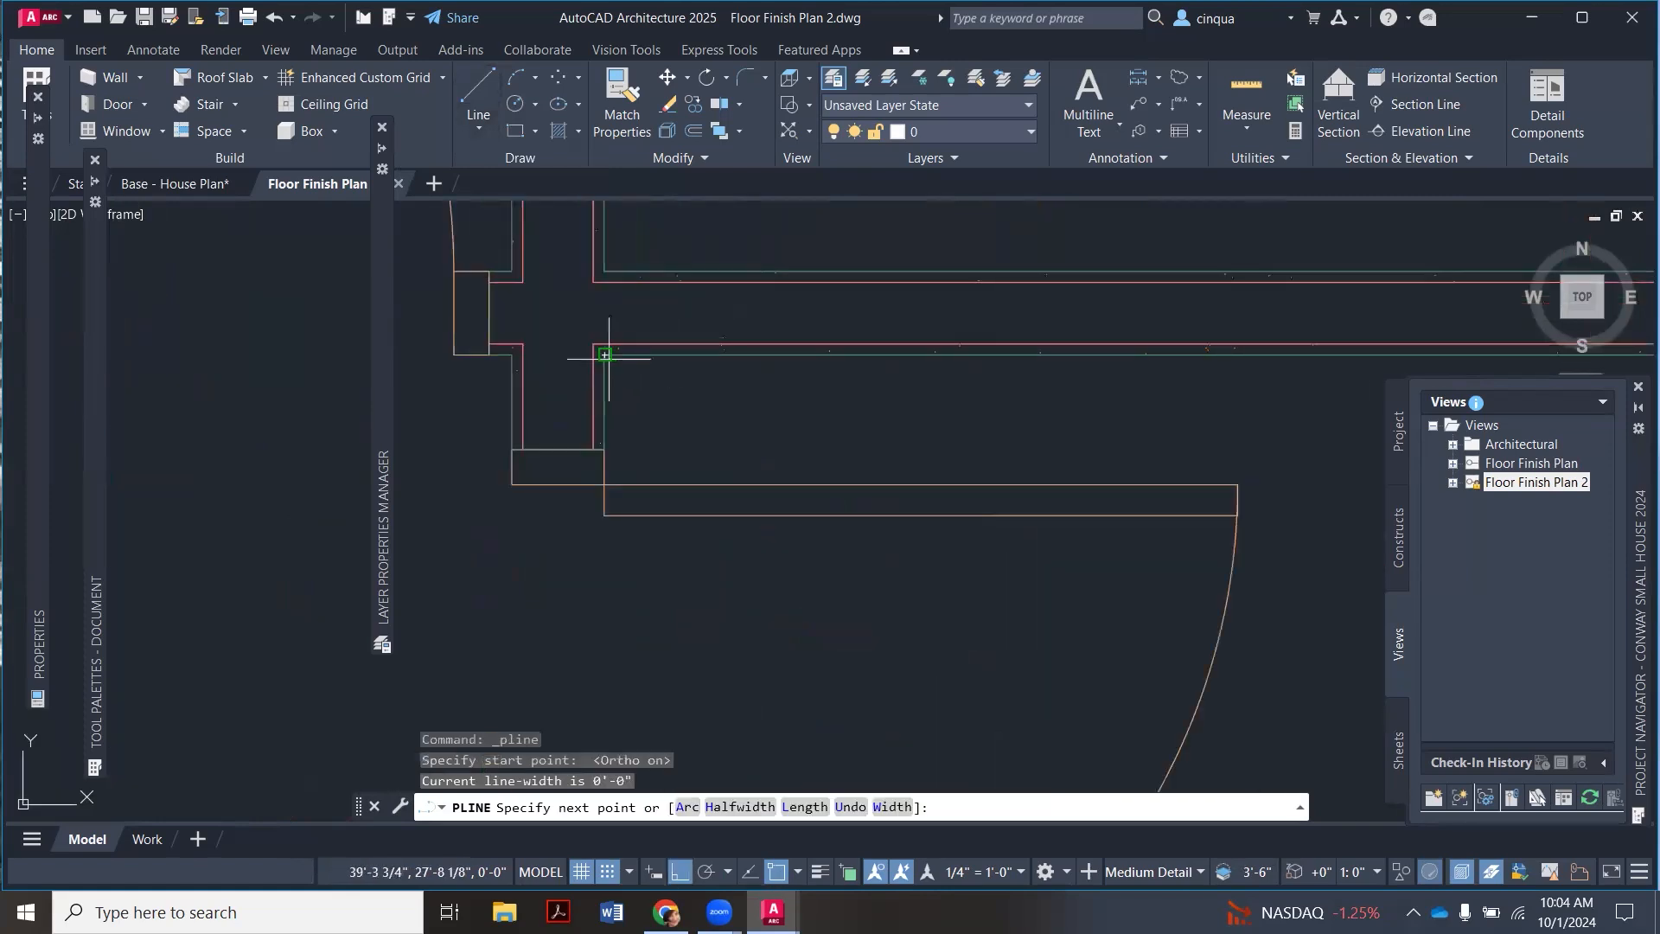
{"action": "scroll", "coordinate": [609, 358], "scroll_direction": "down", "scroll_amount": 5}
{"action": "scroll", "coordinate": [996, 342], "scroll_direction": "up", "scroll_amount": 5}
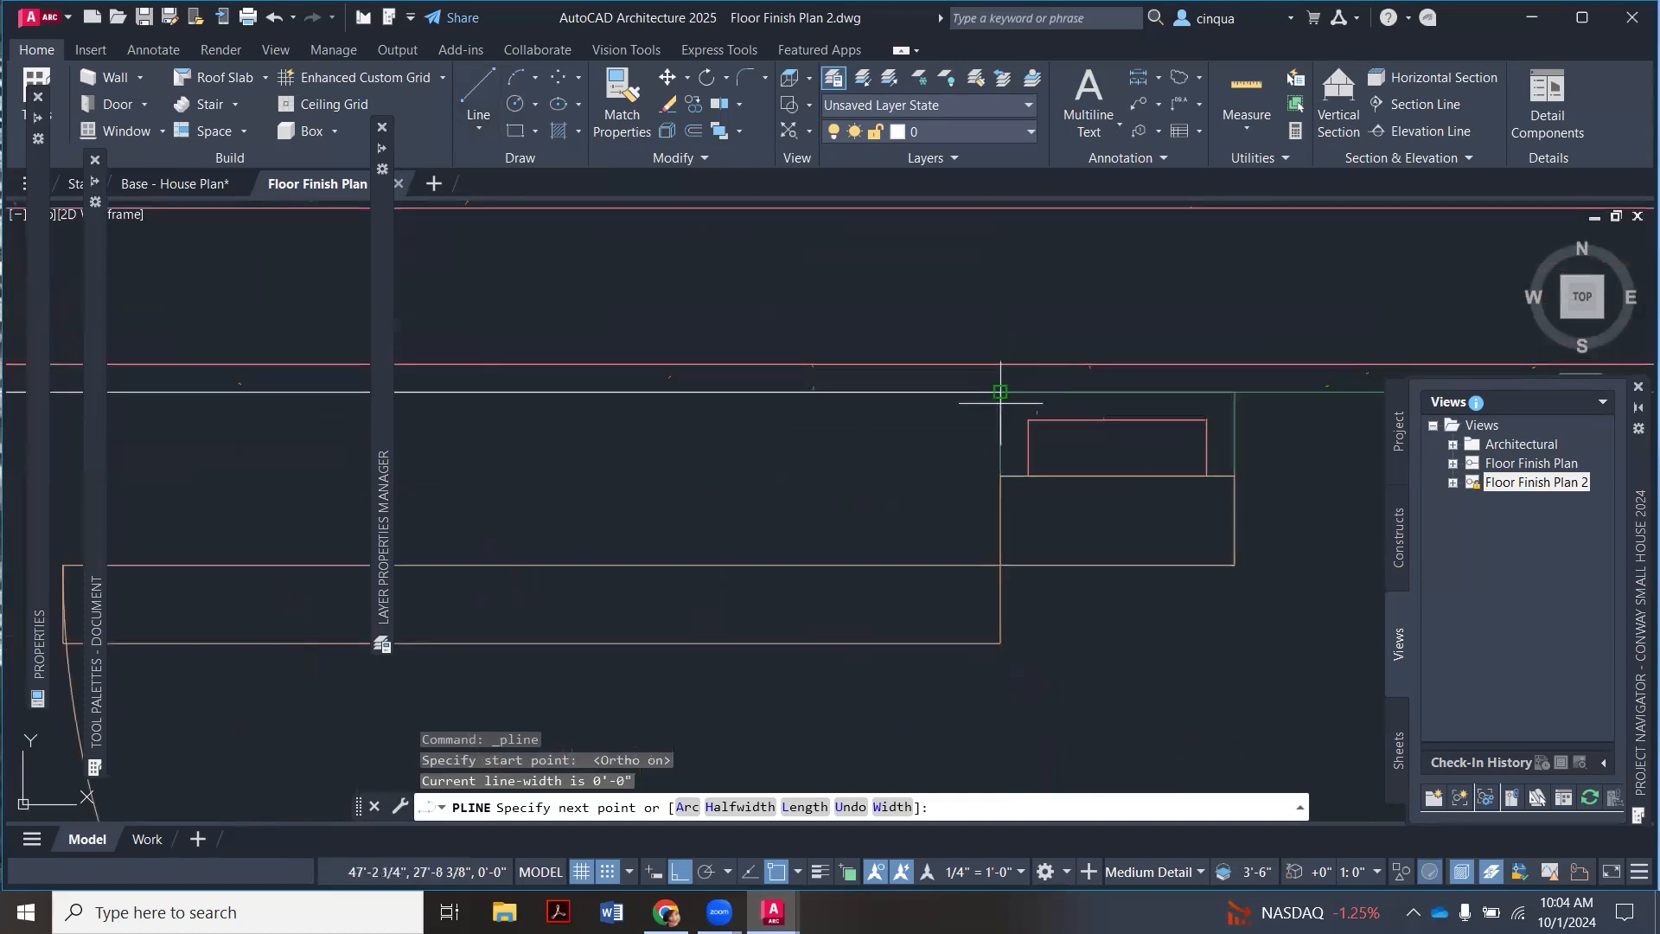
{"action": "left_click", "coordinate": [1000, 391]}
{"action": "scroll", "coordinate": [1001, 385], "scroll_direction": "down", "scroll_amount": 3}
{"action": "scroll", "coordinate": [1000, 384], "scroll_direction": "up", "scroll_amount": 4}
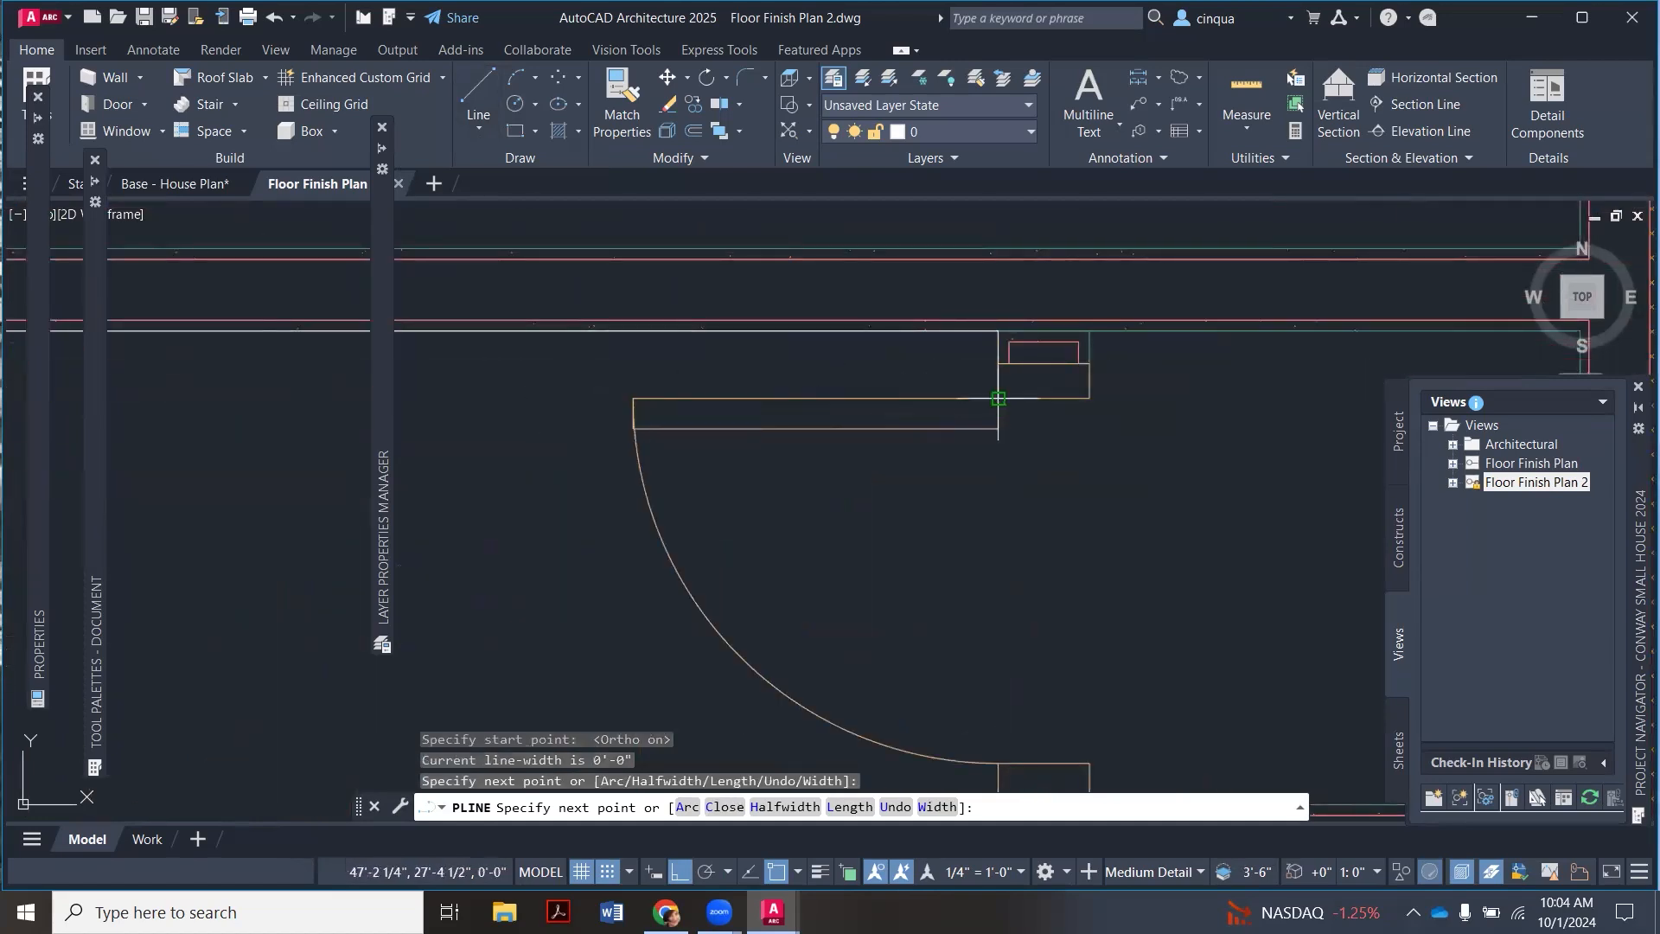
{"action": "left_click", "coordinate": [998, 404]}
{"action": "left_click", "coordinate": [1089, 397]}
{"action": "scroll", "coordinate": [1020, 380], "scroll_direction": "down", "scroll_amount": 3}
{"action": "scroll", "coordinate": [864, 363], "scroll_direction": "up", "scroll_amount": 4}
{"action": "scroll", "coordinate": [797, 352], "scroll_direction": "down", "scroll_amount": 1}
{"action": "left_click", "coordinate": [820, 355]}
{"action": "scroll", "coordinate": [1003, 354], "scroll_direction": "down", "scroll_amount": 5}
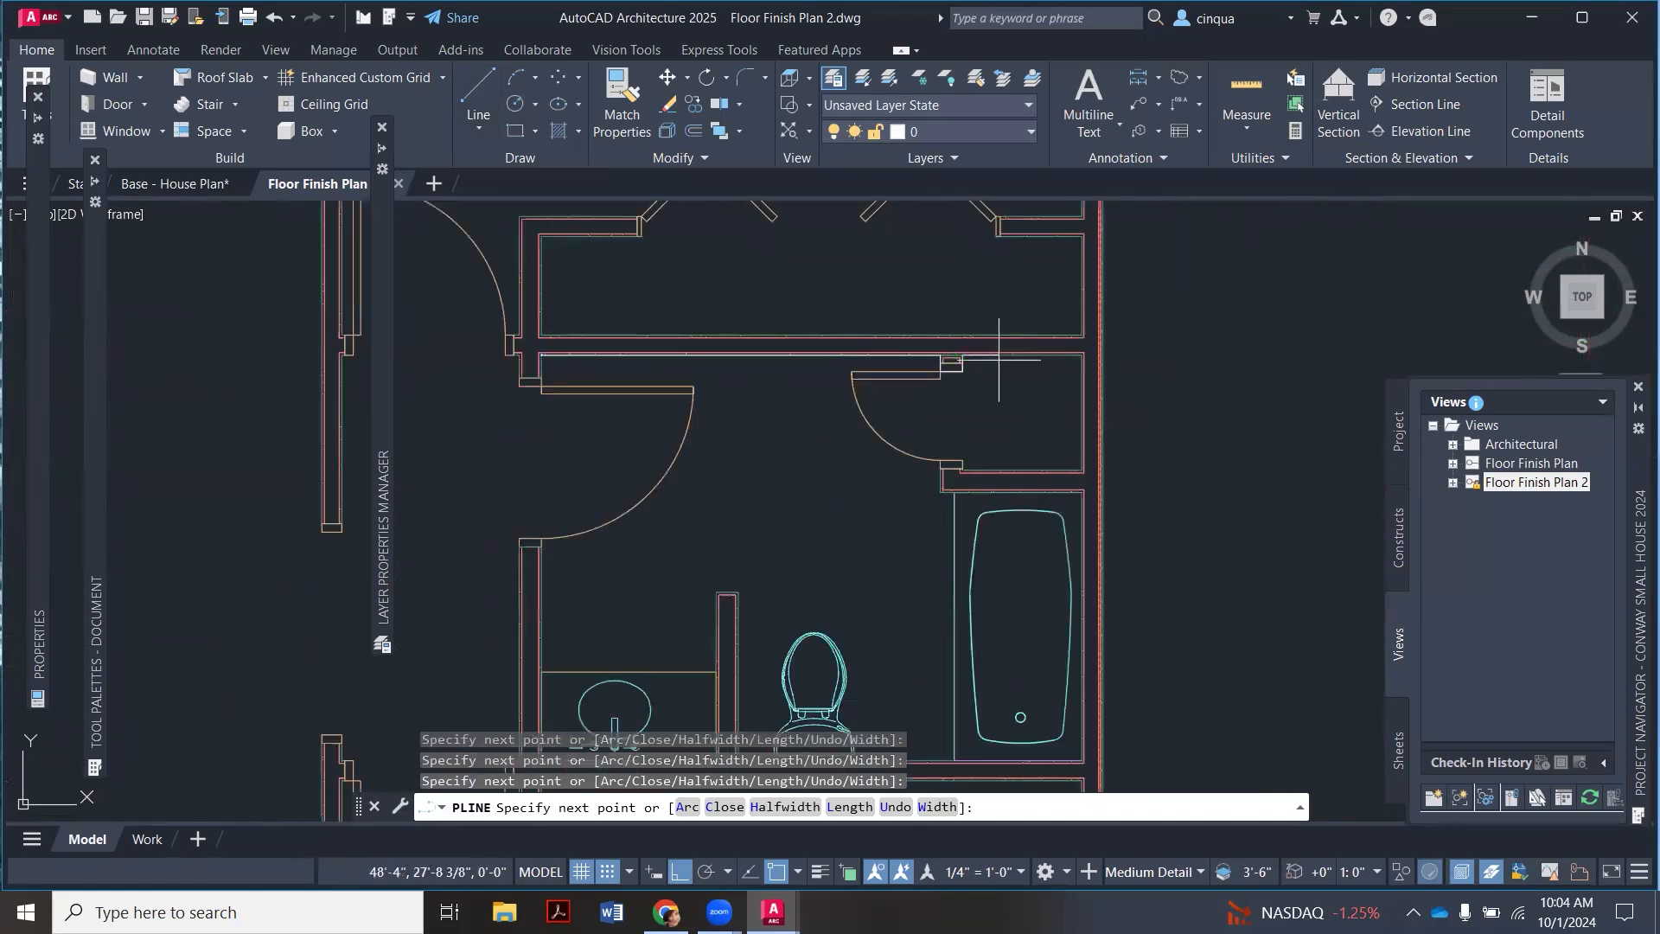
Step: Stop drawing the polyline on layer 0 and erase it
{"action": "scroll", "coordinate": [999, 360], "scroll_direction": "up", "scroll_amount": 4}
{"action": "key", "text": "Escape"}
{"action": "left_click", "coordinate": [971, 350]}
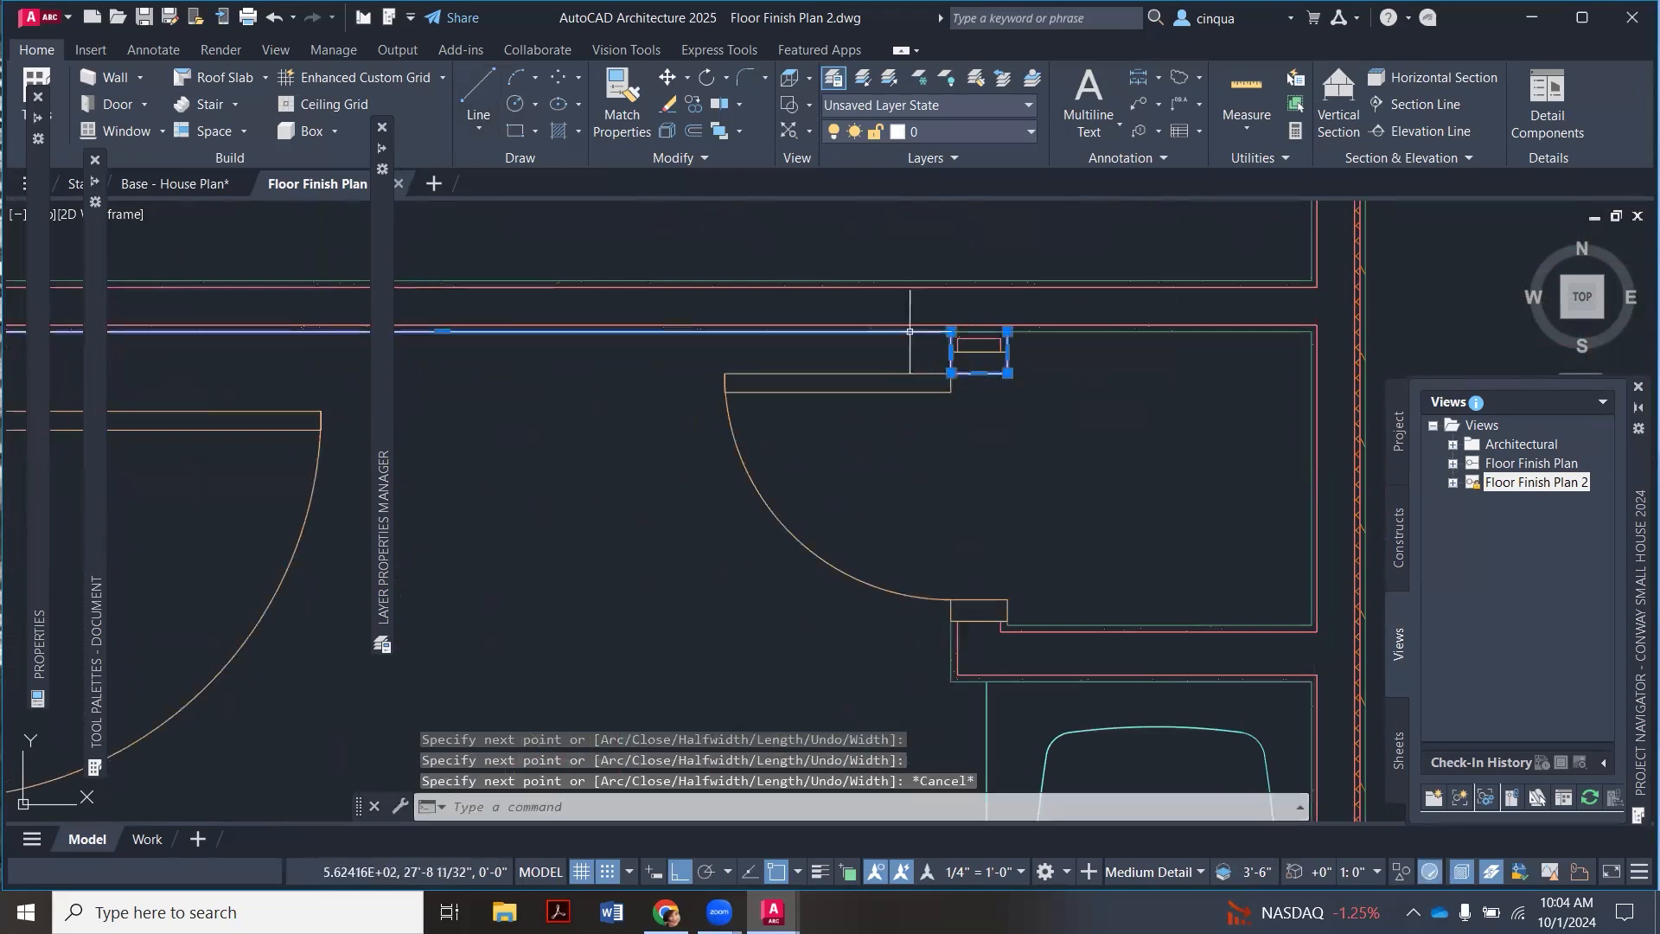
{"action": "key", "text": "Delete"}
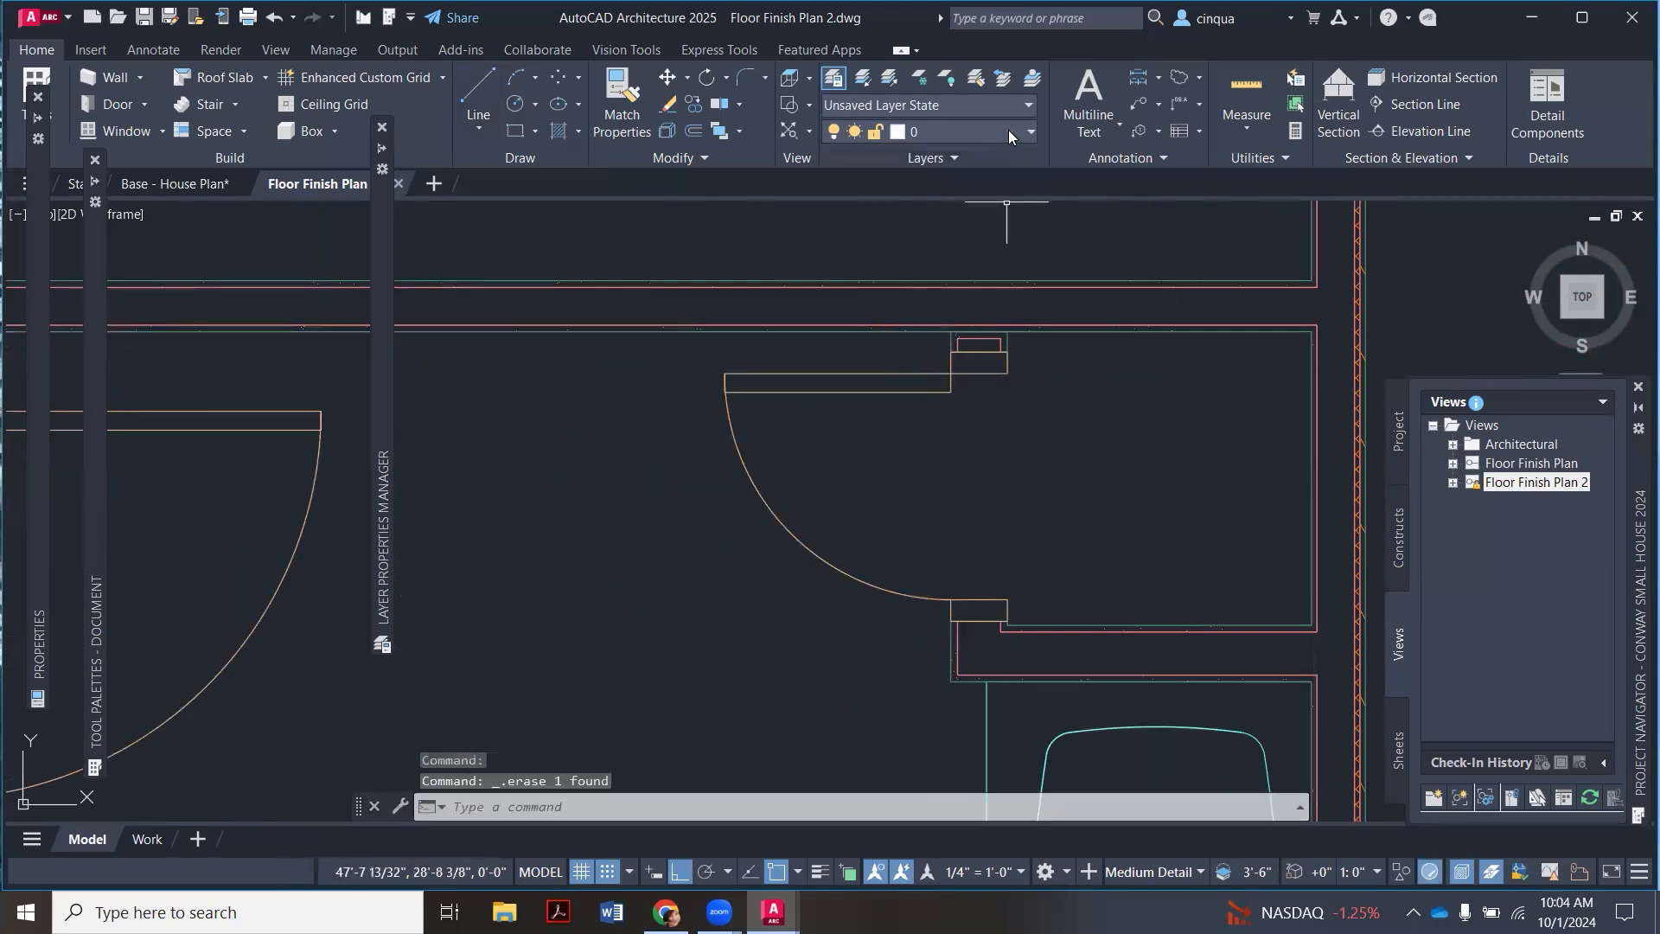
Step: Make Defpoints the current layer and draw a polyline from the bathroom's northwest corner along the north wall to the small closet's door jamb
{"action": "left_click", "coordinate": [1008, 130]}
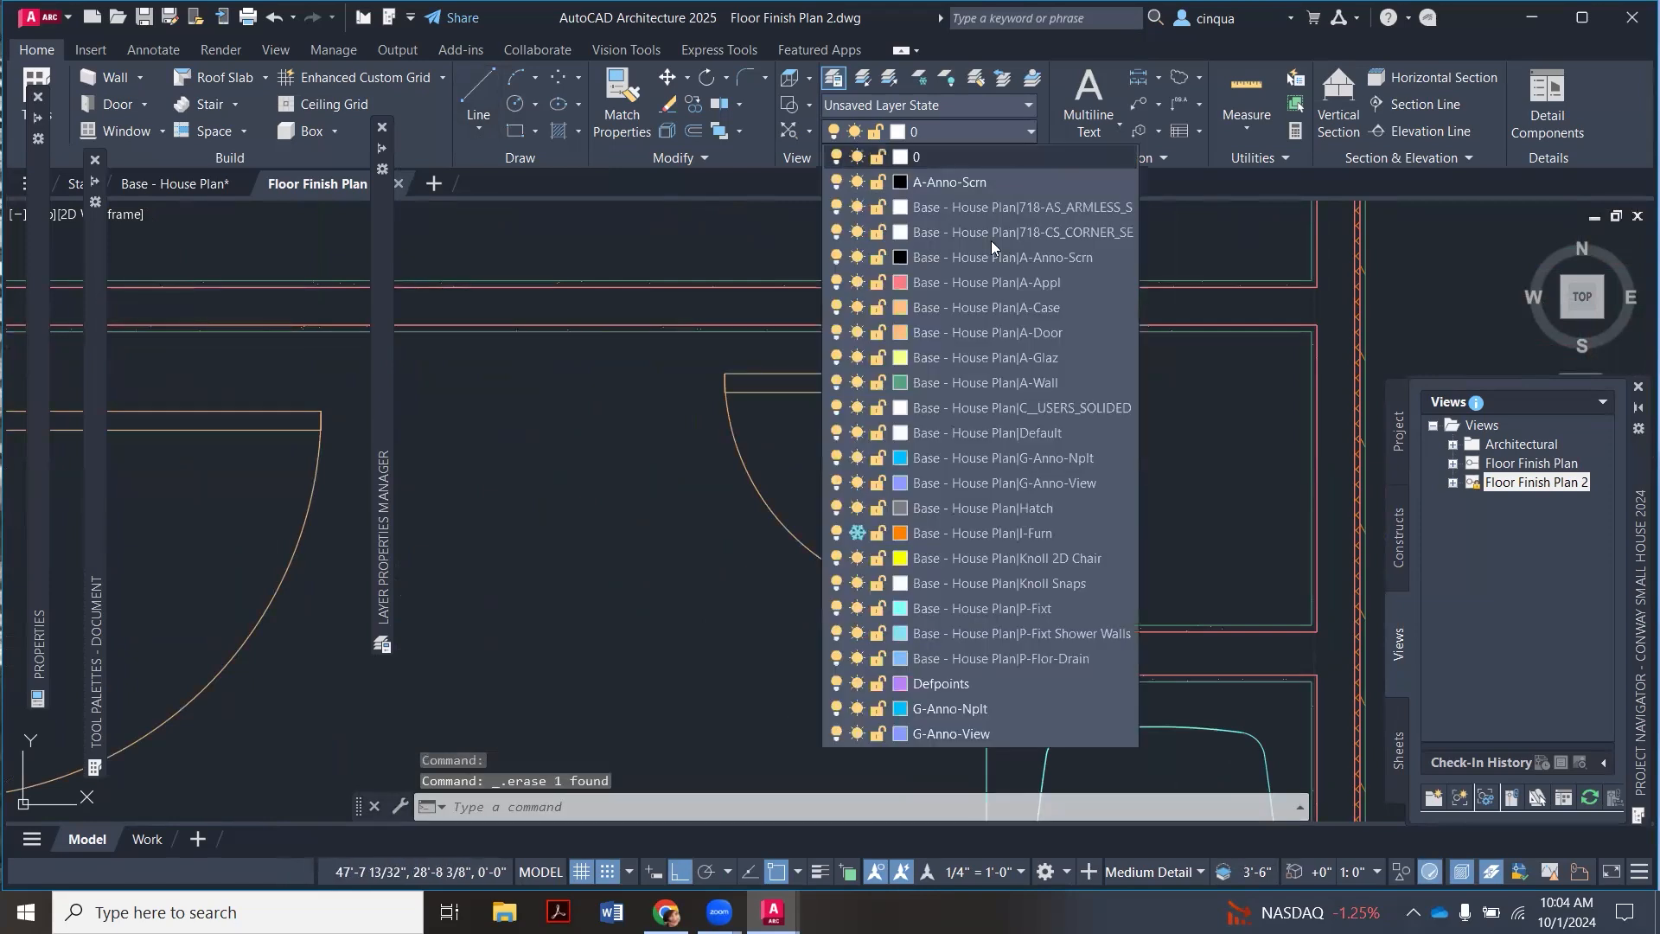
{"action": "left_click", "coordinate": [961, 662]}
{"action": "scroll", "coordinate": [1122, 429], "scroll_direction": "down", "scroll_amount": 2}
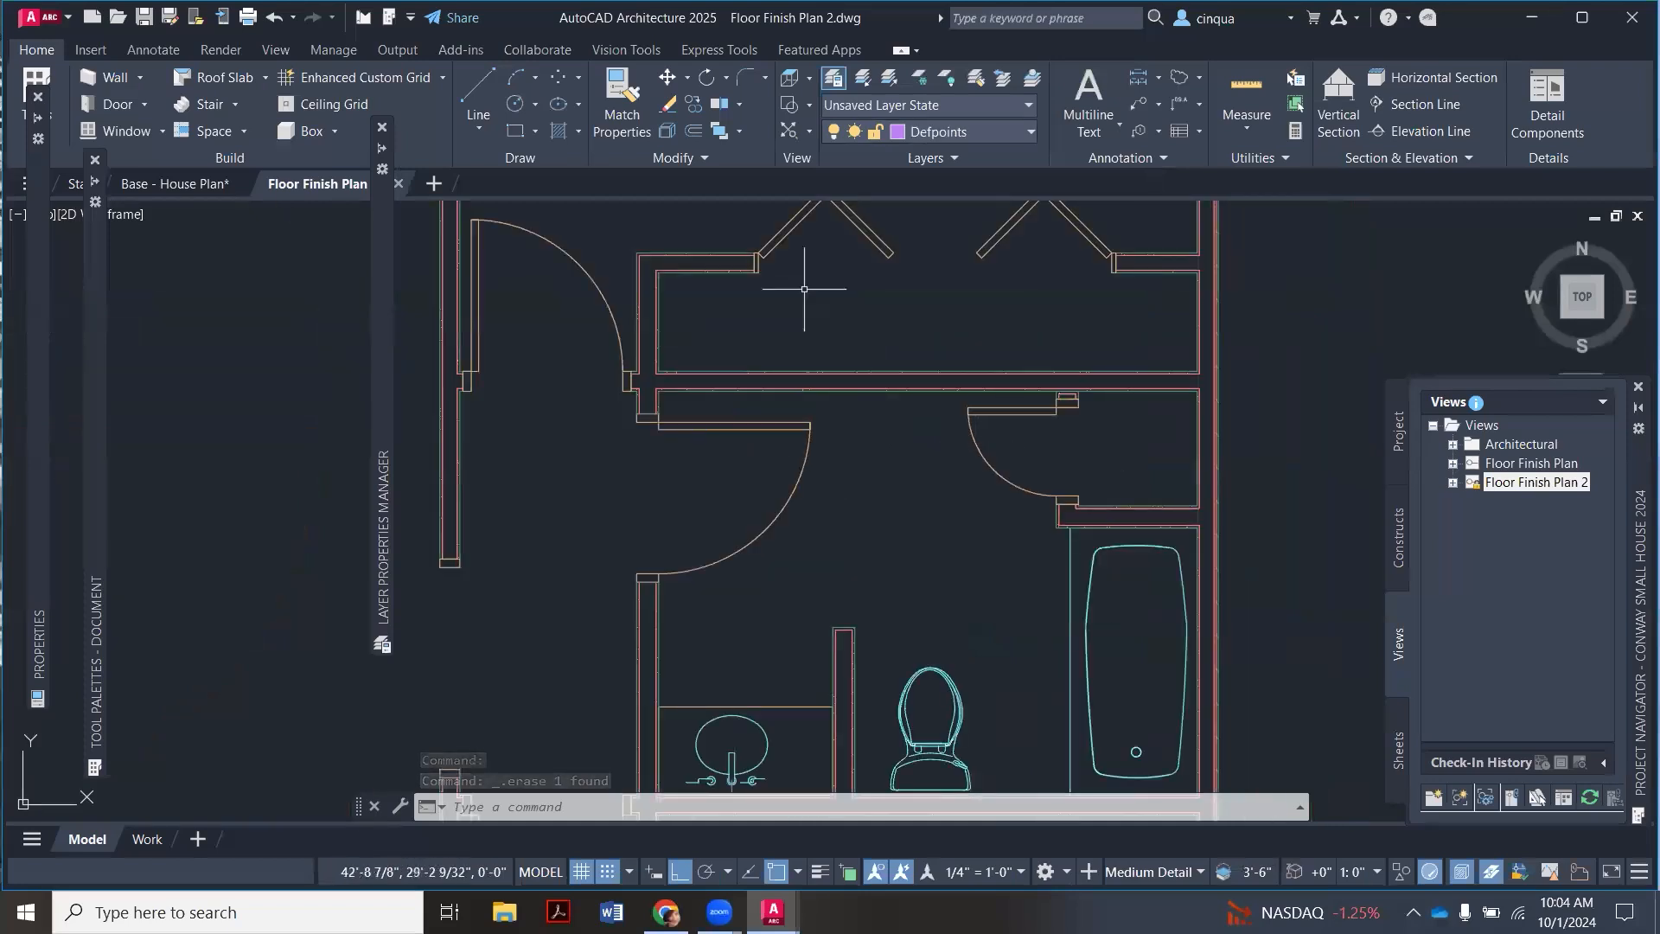
{"action": "left_click", "coordinate": [475, 130]}
{"action": "left_click", "coordinate": [501, 206]}
{"action": "scroll", "coordinate": [606, 346], "scroll_direction": "up", "scroll_amount": 6}
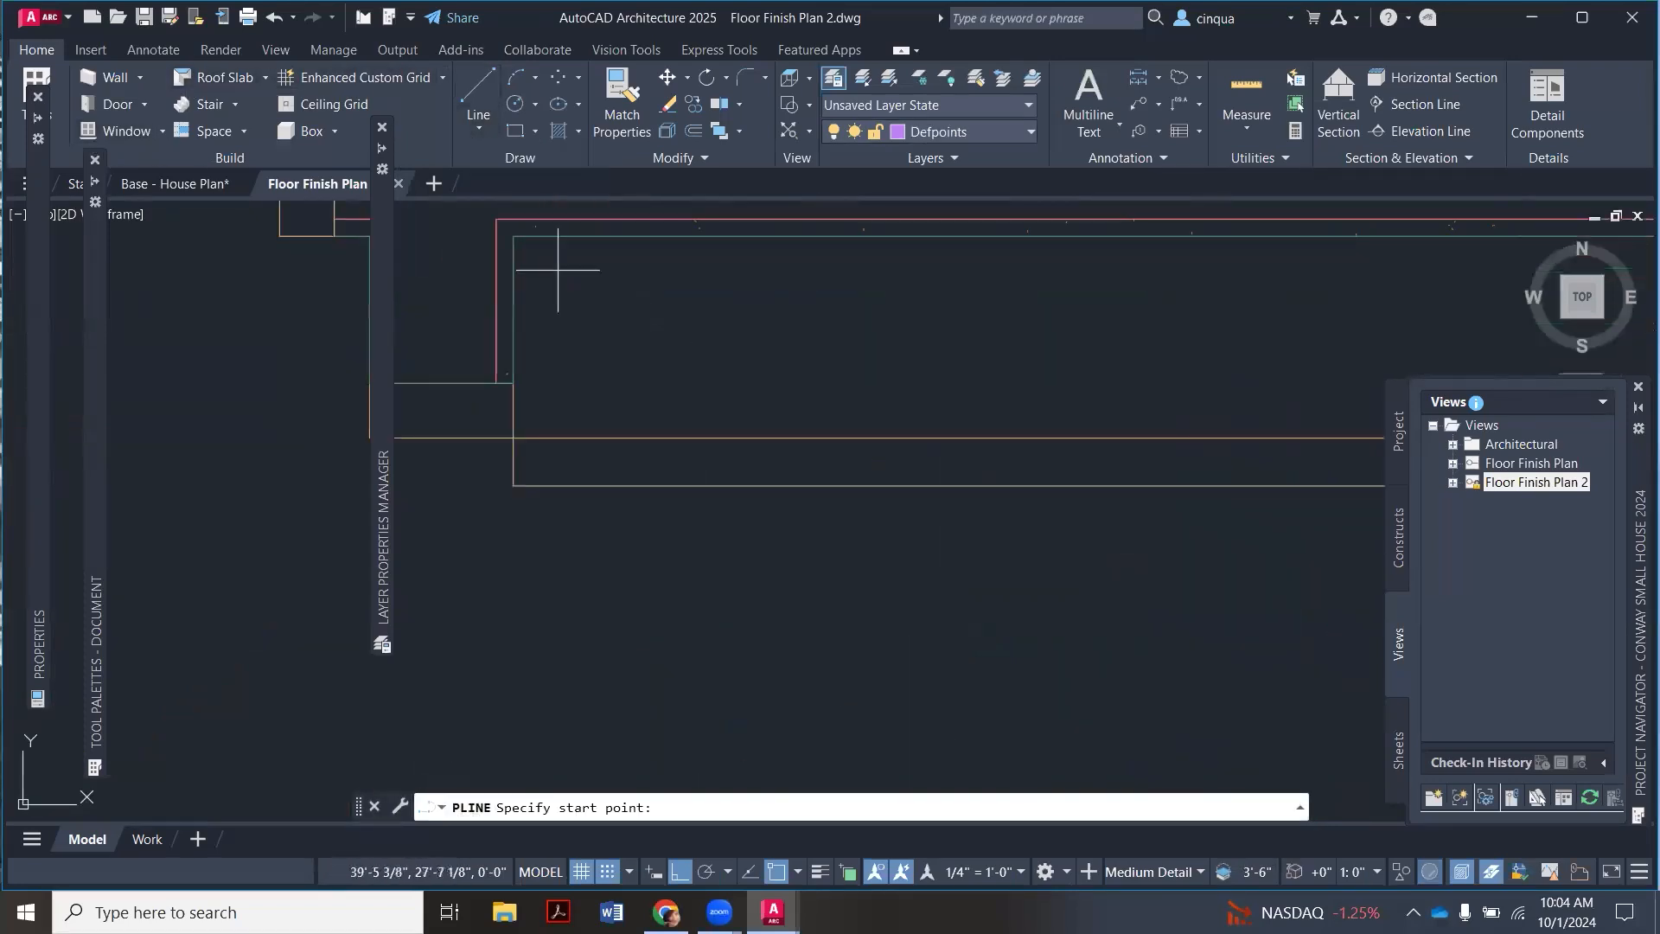
{"action": "left_click", "coordinate": [519, 240]}
{"action": "scroll", "coordinate": [582, 278], "scroll_direction": "down", "scroll_amount": 4}
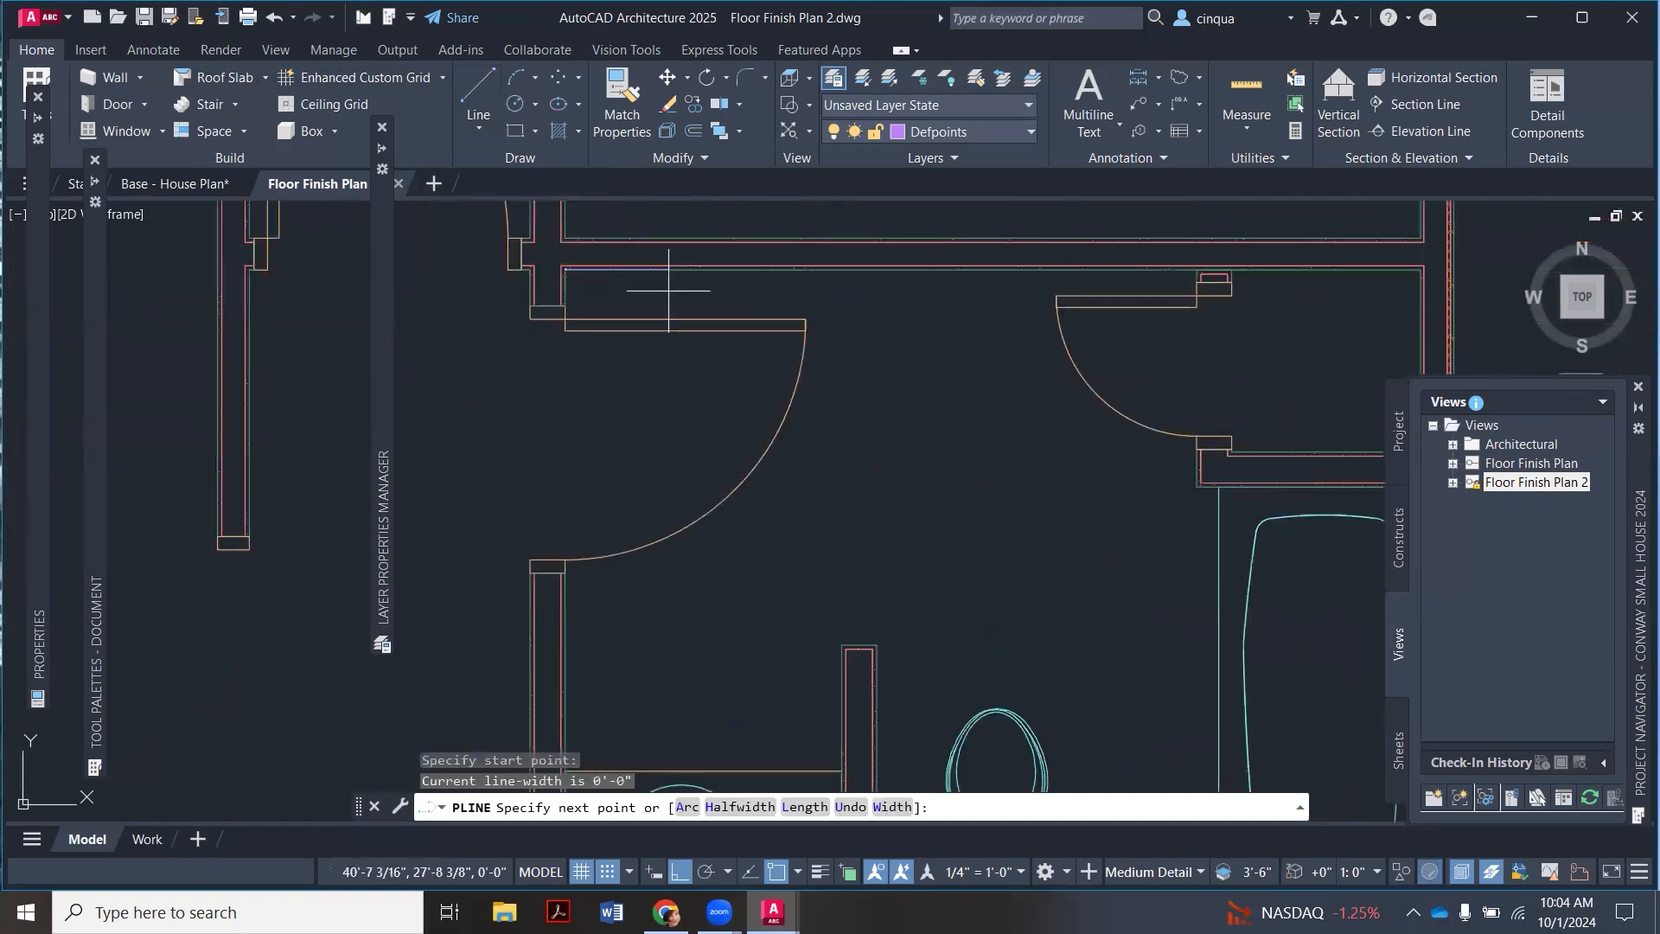
{"action": "scroll", "coordinate": [1167, 277], "scroll_direction": "up", "scroll_amount": 4}
{"action": "scroll", "coordinate": [1167, 294], "scroll_direction": "up", "scroll_amount": 3}
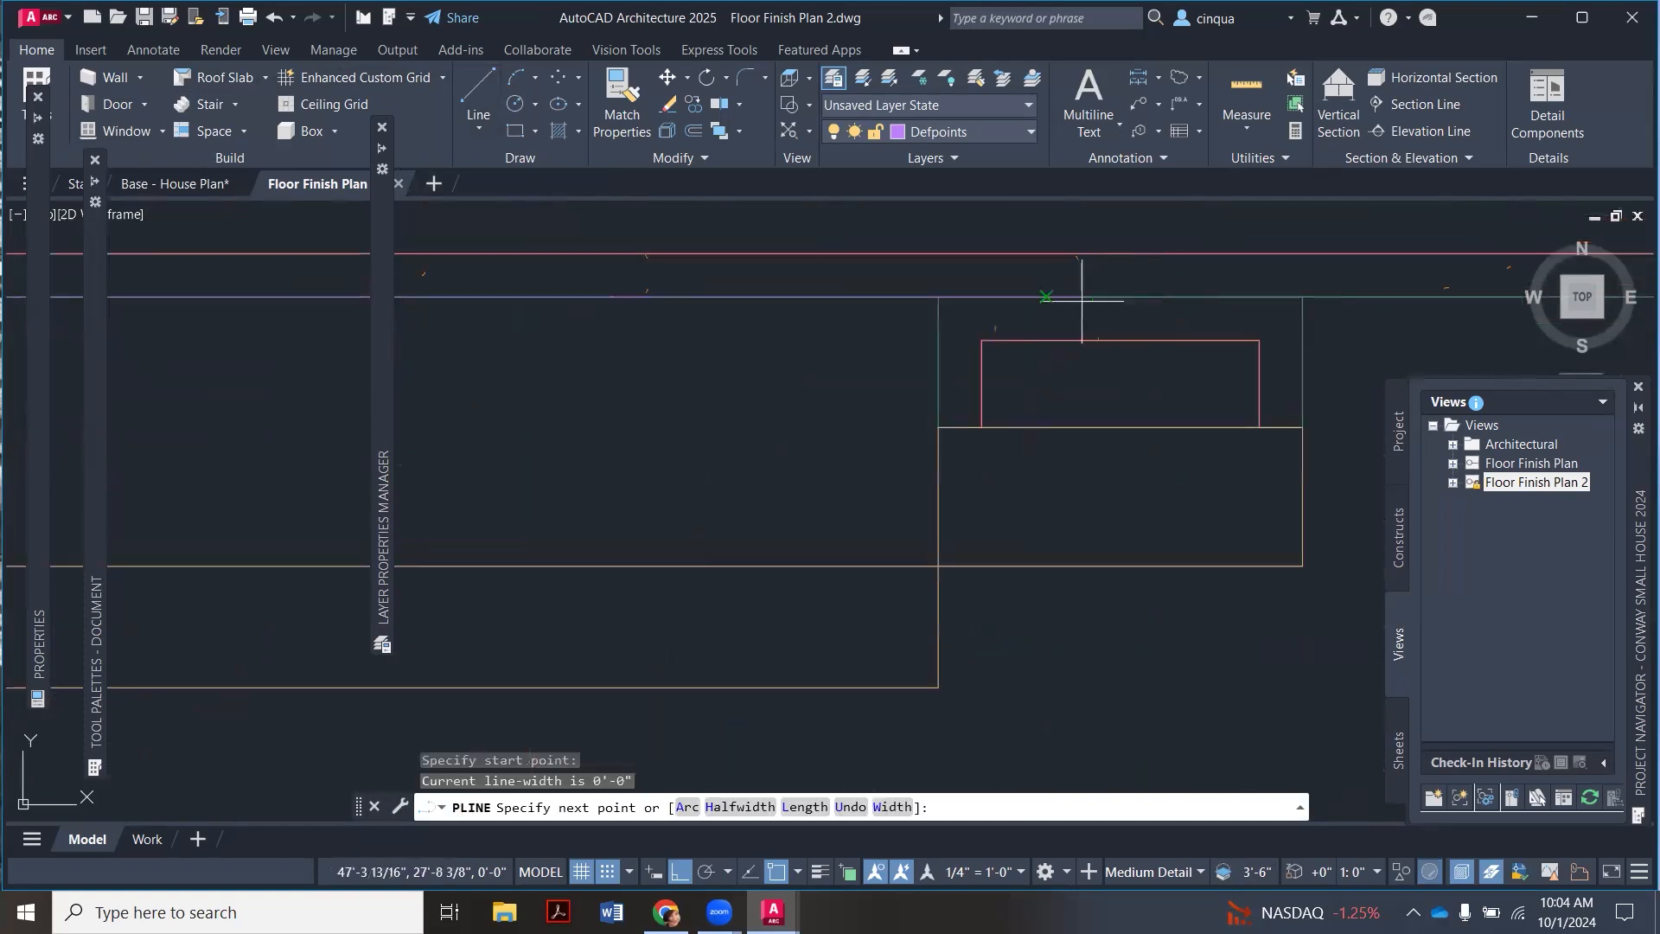
{"action": "left_click", "coordinate": [938, 285]}
Step: Continue the polyline around the small closet's upper door jamb and back up to the north wall
{"action": "scroll", "coordinate": [956, 444], "scroll_direction": "down", "scroll_amount": 2}
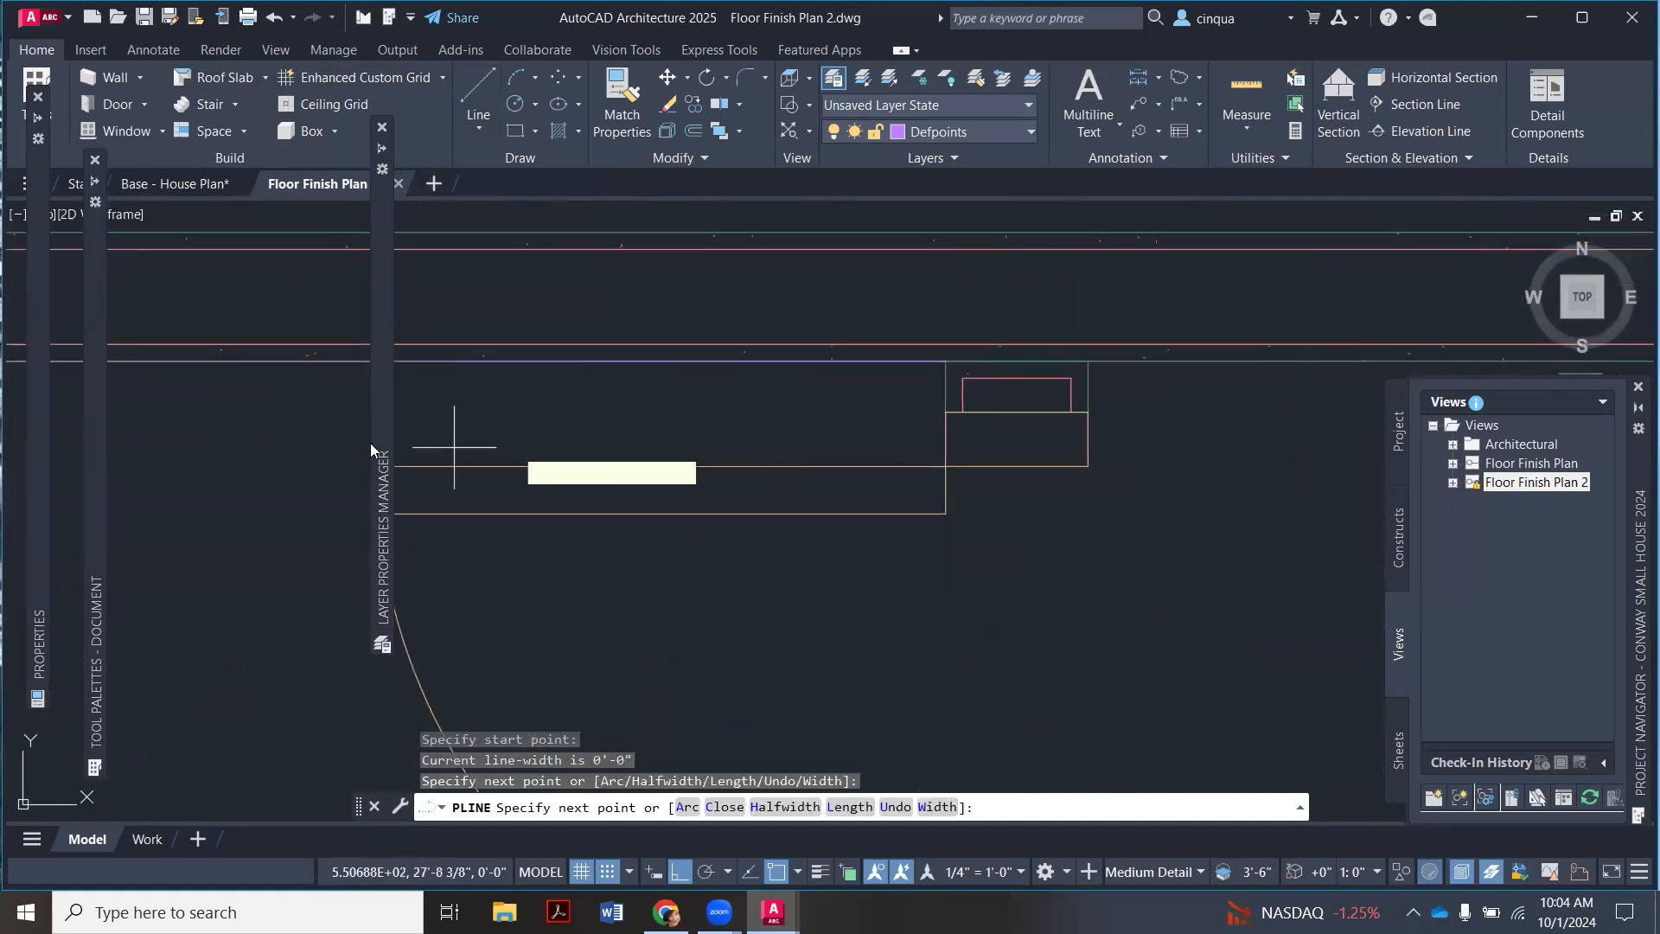
{"action": "left_click", "coordinate": [947, 466]}
{"action": "left_click", "coordinate": [1088, 466]}
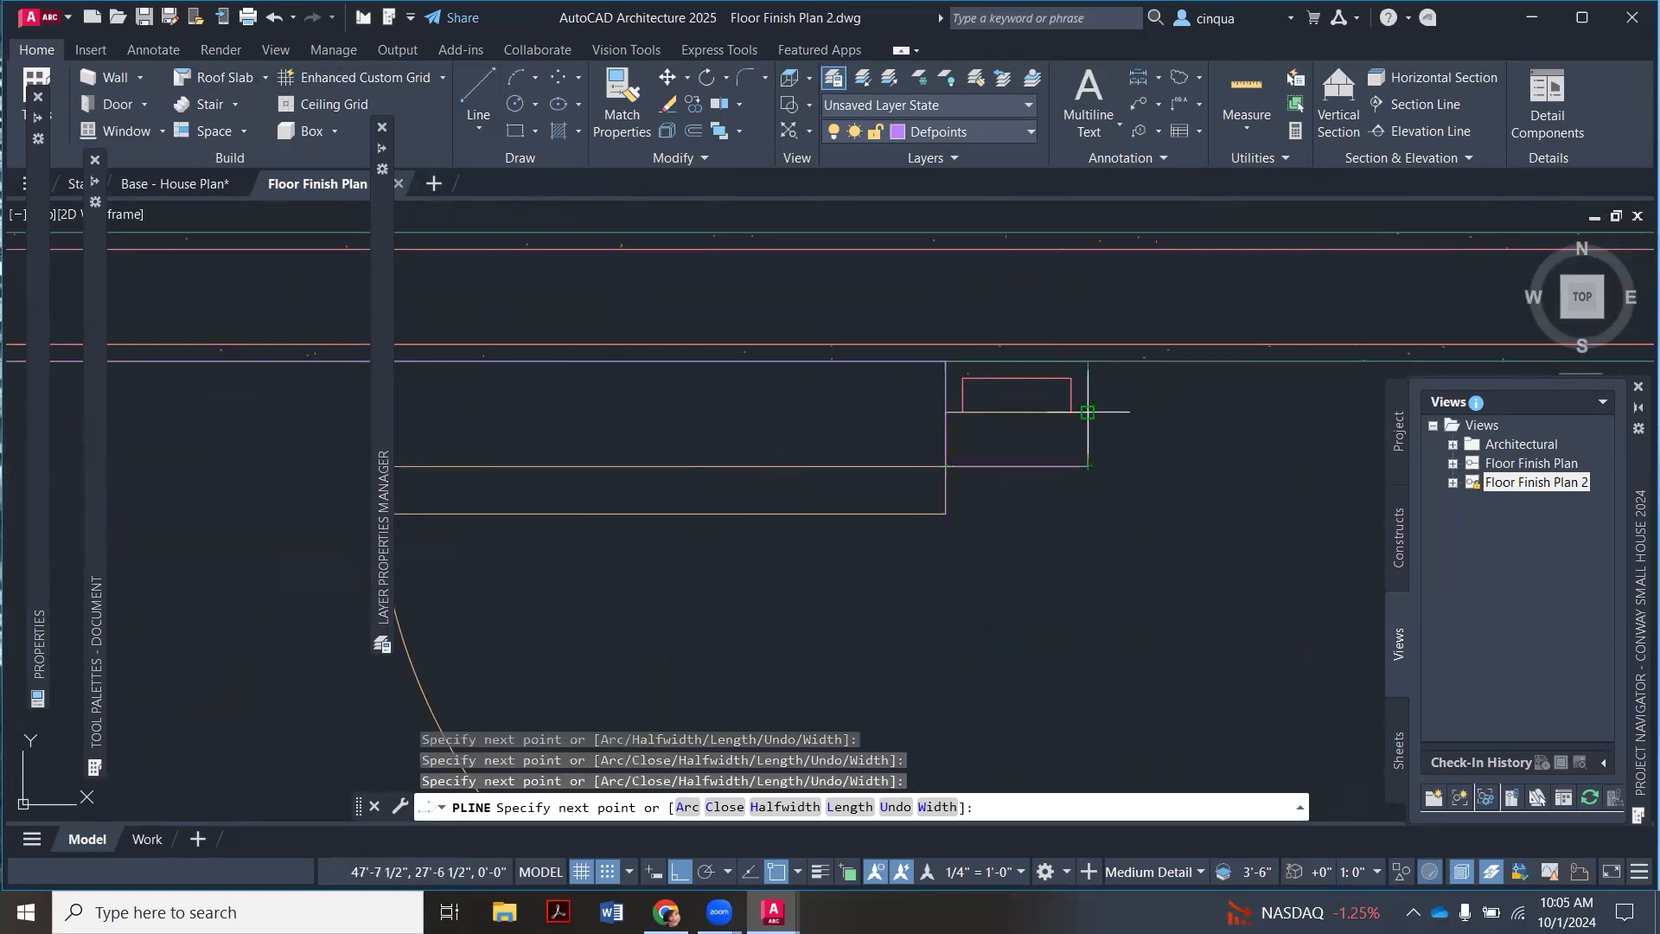
{"action": "left_click", "coordinate": [1088, 361]}
Step: Continue the polyline along the north, east and south inside faces of the small closet to its lower door jamb
{"action": "scroll", "coordinate": [886, 354], "scroll_direction": "down", "scroll_amount": 3}
{"action": "scroll", "coordinate": [1138, 353], "scroll_direction": "up", "scroll_amount": 4}
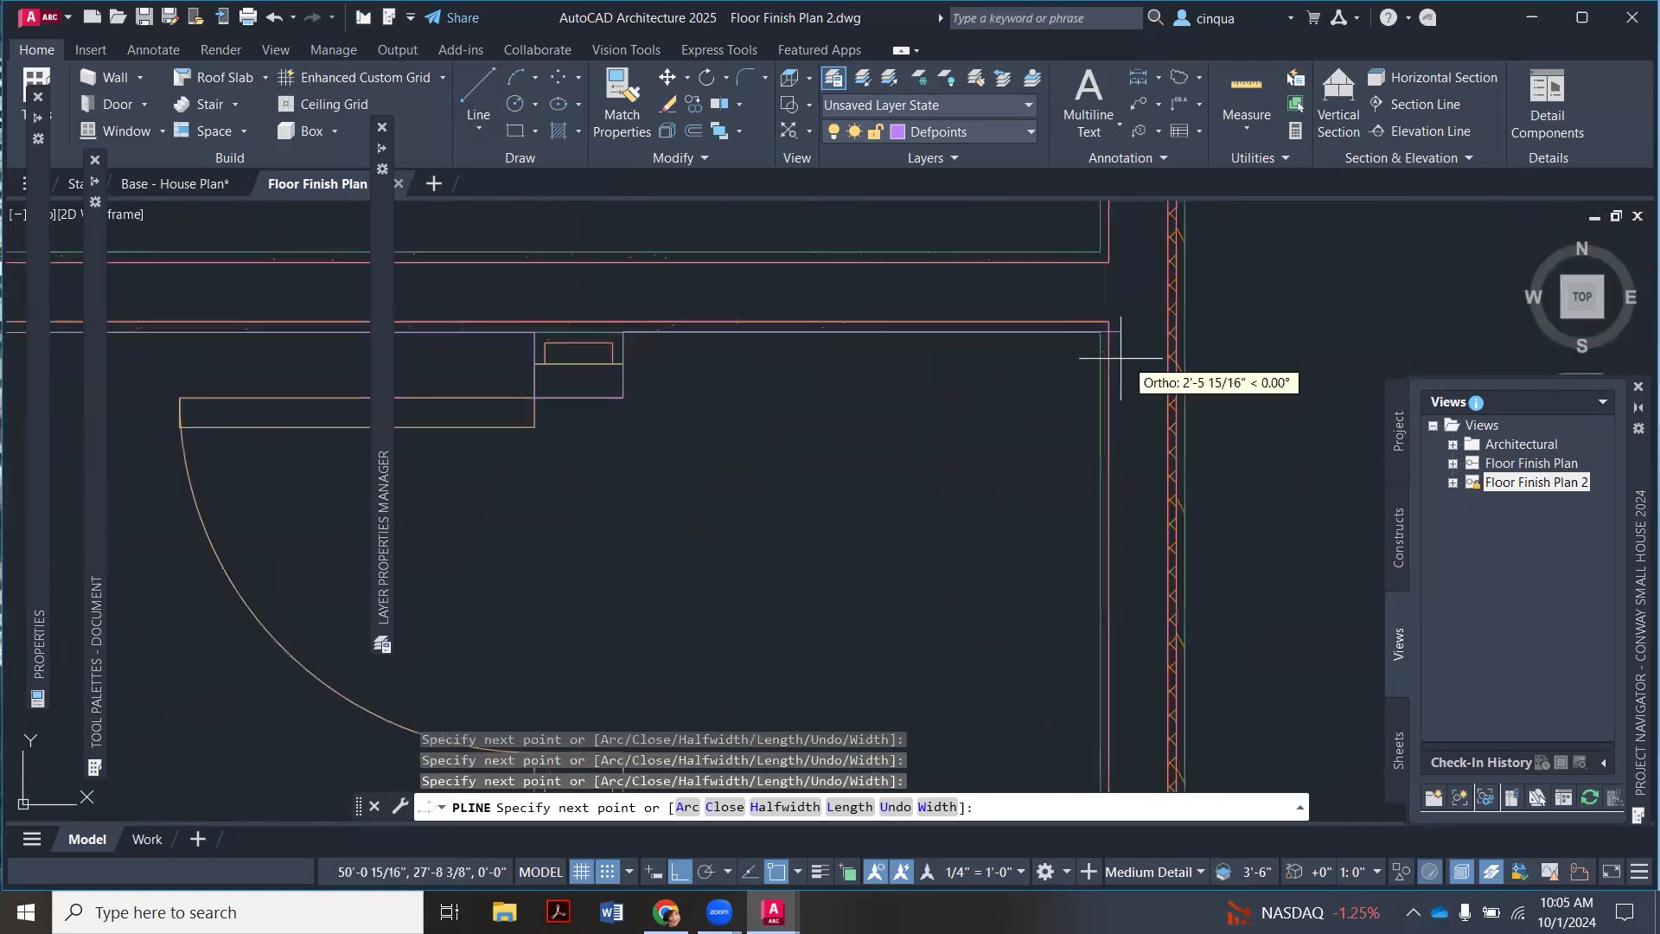
{"action": "scroll", "coordinate": [1097, 313], "scroll_direction": "down", "scroll_amount": 3}
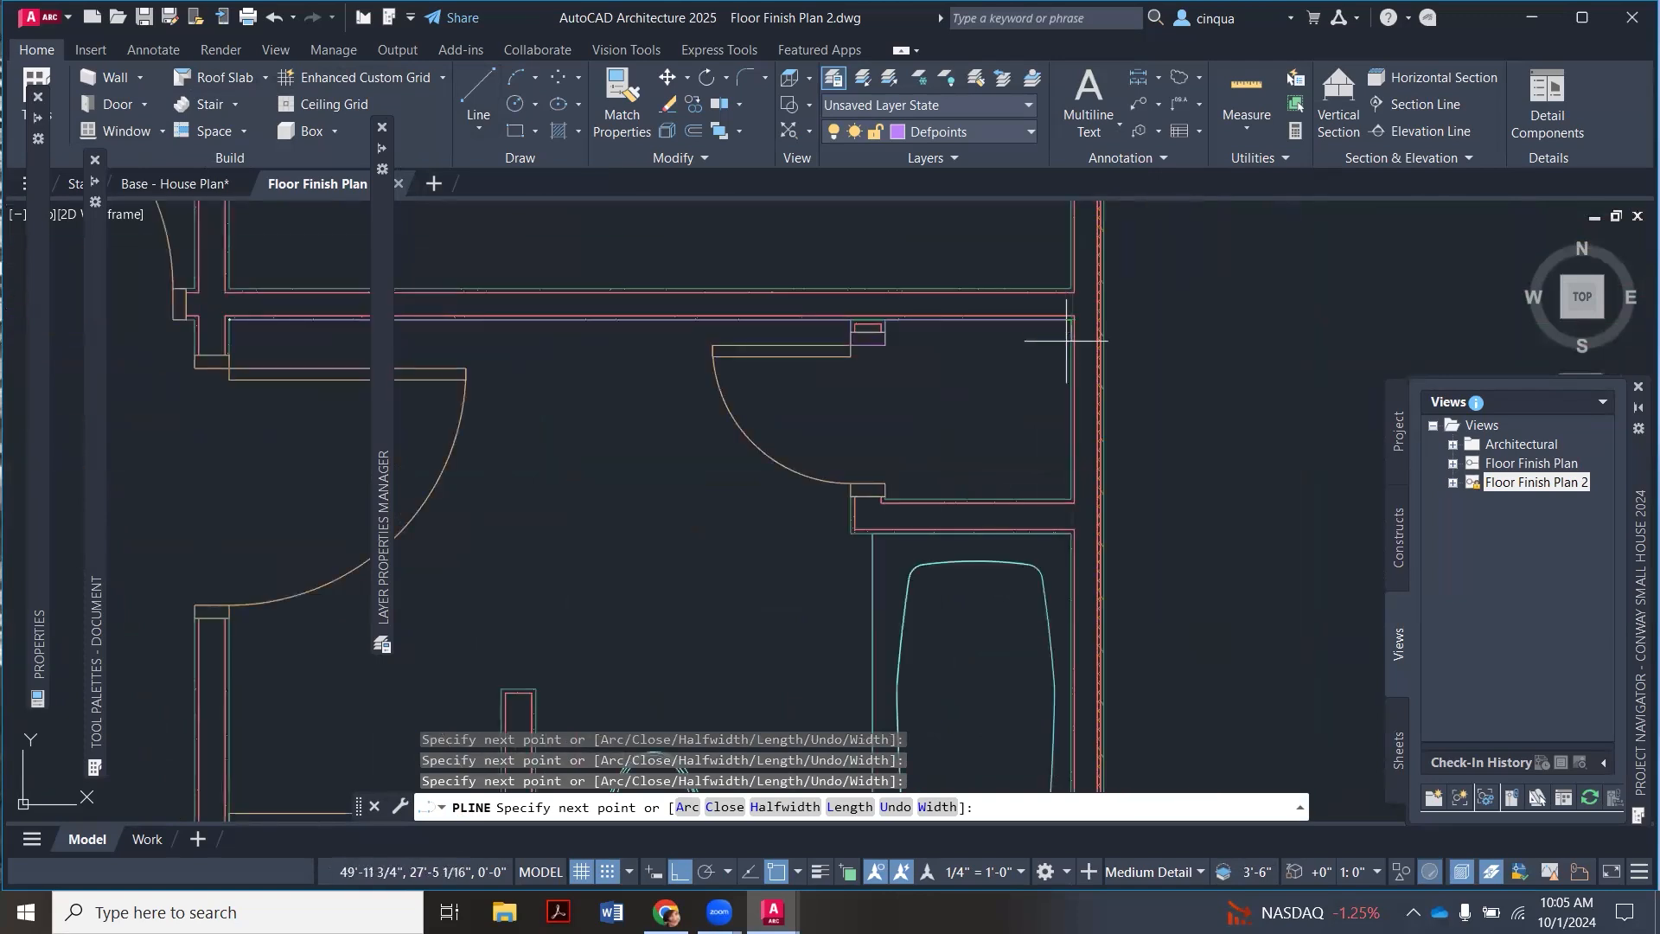
{"action": "scroll", "coordinate": [1067, 471], "scroll_direction": "up", "scroll_amount": 3}
{"action": "scroll", "coordinate": [1073, 550], "scroll_direction": "down", "scroll_amount": 3}
{"action": "scroll", "coordinate": [1006, 441], "scroll_direction": "up", "scroll_amount": 4}
{"action": "left_click", "coordinate": [978, 448]}
Step: Continue the polyline around the closet's lower door jamb, down the wall end and across to the front edge of the bathtub
{"action": "left_click", "coordinate": [978, 347]}
{"action": "left_click", "coordinate": [754, 347]}
{"action": "scroll", "coordinate": [761, 389], "scroll_direction": "down", "scroll_amount": 3}
{"action": "scroll", "coordinate": [744, 458], "scroll_direction": "up", "scroll_amount": 4}
{"action": "left_click", "coordinate": [704, 448]}
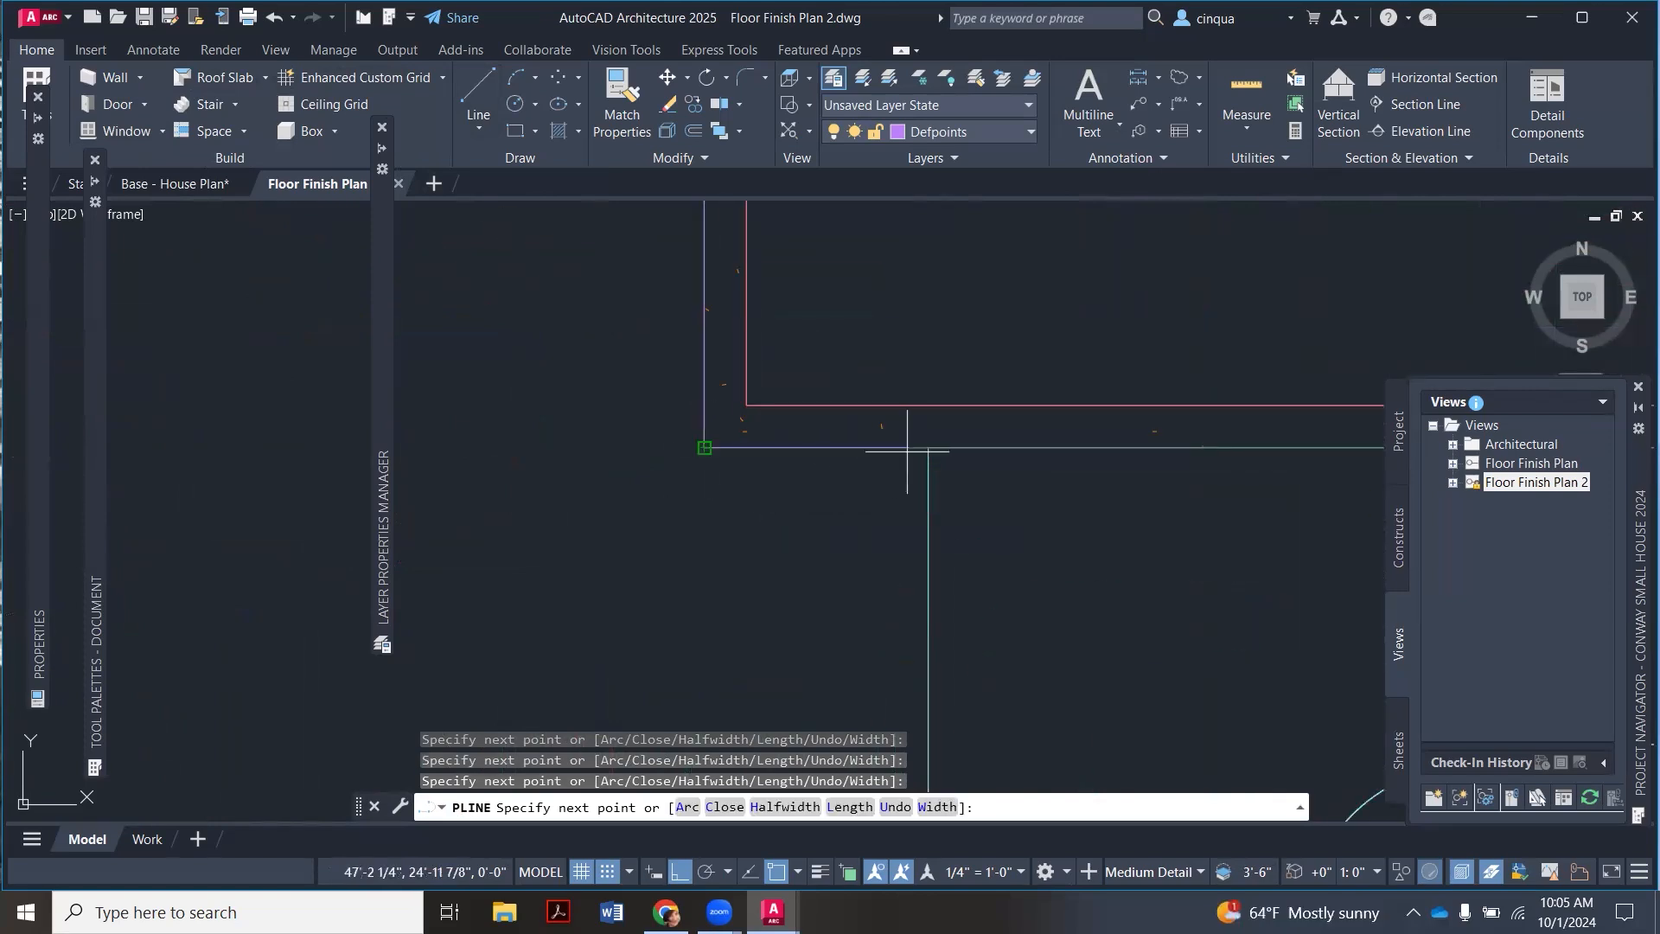
{"action": "left_click", "coordinate": [929, 448]}
{"action": "scroll", "coordinate": [921, 340], "scroll_direction": "down", "scroll_amount": 4}
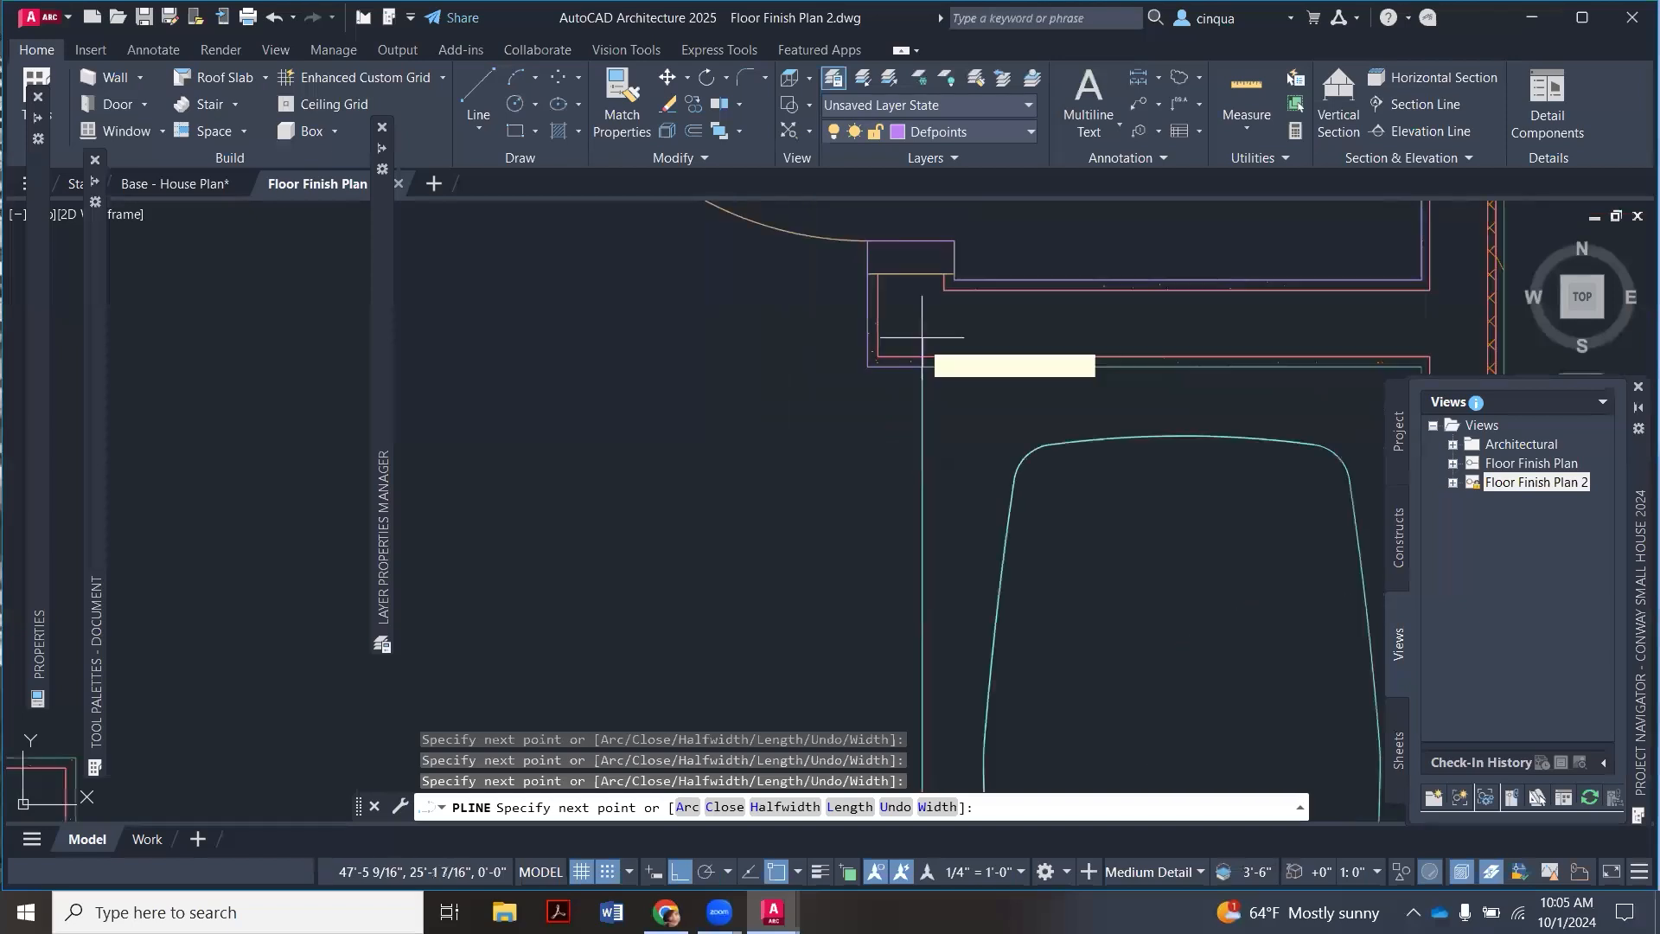
Step: Continue the polyline down the bathtub's front edge to the south wall and west along it to beside the toilet tank, with object snap off
{"action": "scroll", "coordinate": [804, 359], "scroll_direction": "down", "scroll_amount": 3}
{"action": "scroll", "coordinate": [861, 424], "scroll_direction": "up", "scroll_amount": 6}
{"action": "left_click", "coordinate": [861, 529]}
{"action": "scroll", "coordinate": [872, 523], "scroll_direction": "down", "scroll_amount": 3}
{"action": "scroll", "coordinate": [760, 484], "scroll_direction": "up", "scroll_amount": 5}
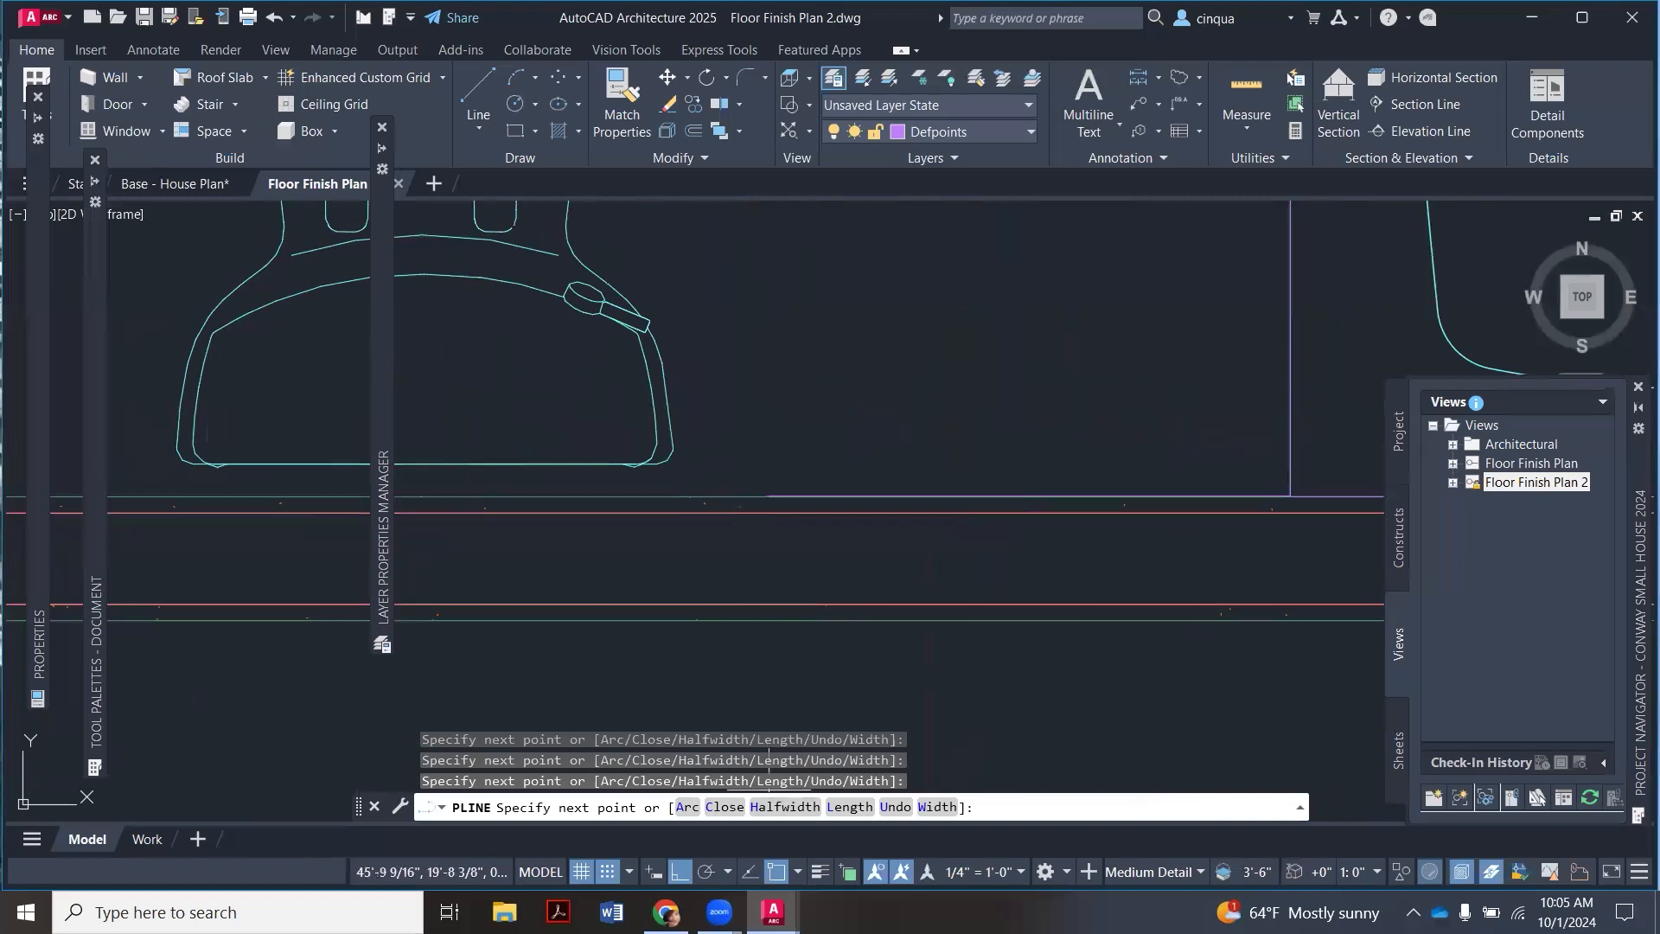
{"action": "left_click", "coordinate": [776, 872]}
{"action": "left_click", "coordinate": [687, 874]}
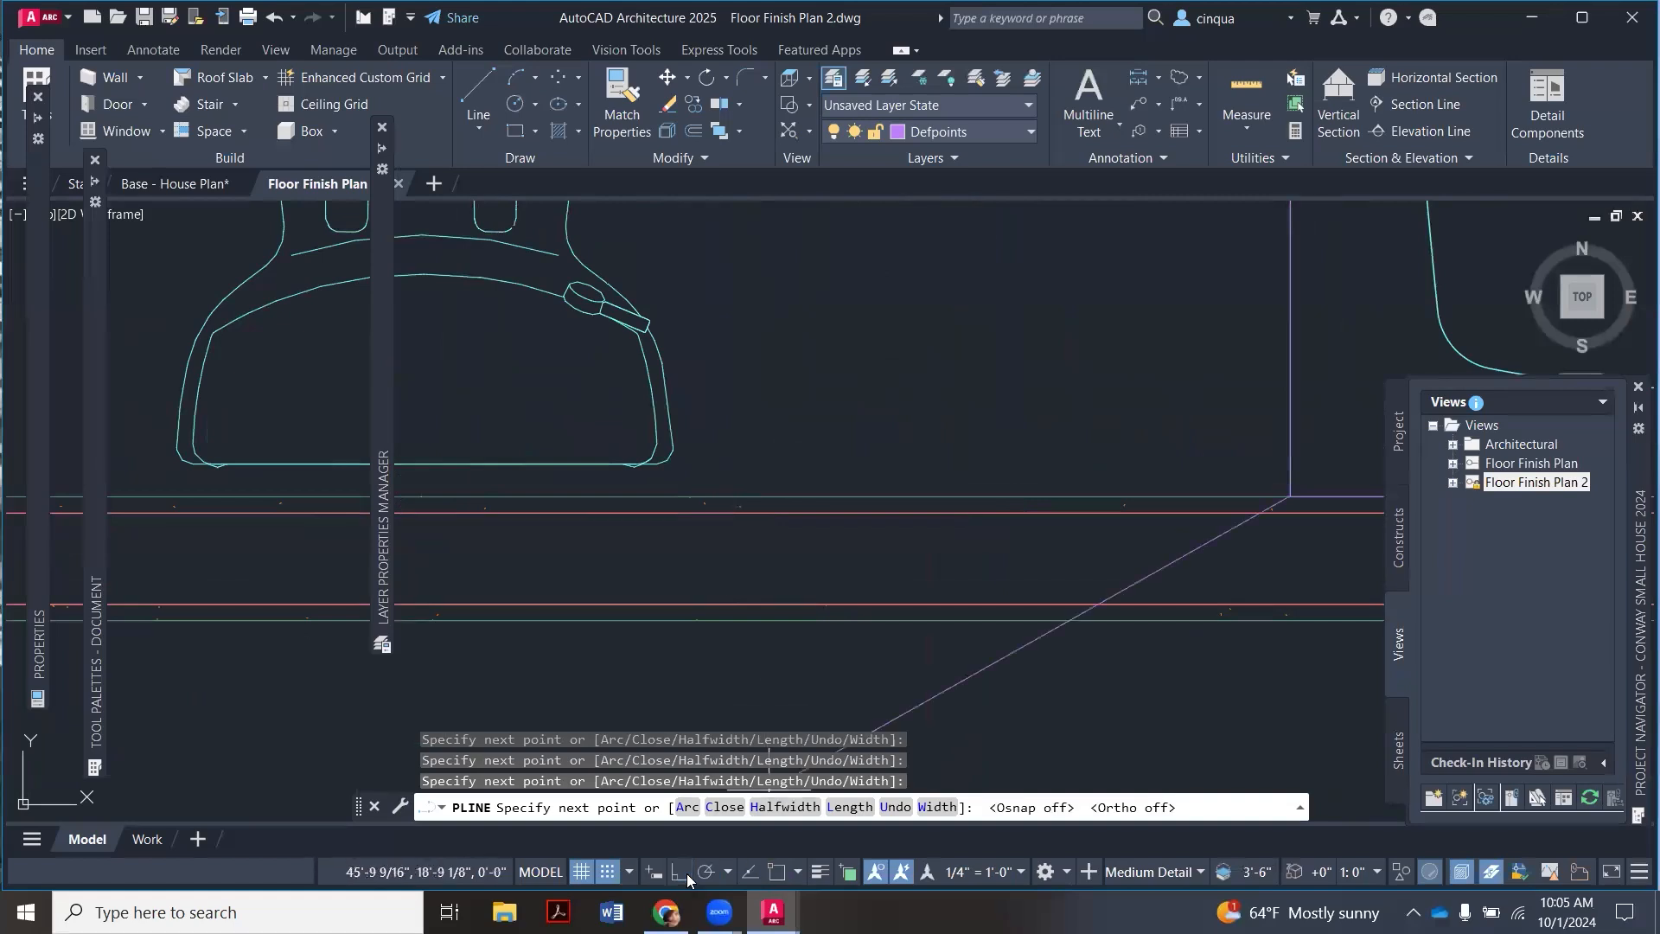
{"action": "left_click", "coordinate": [680, 869]}
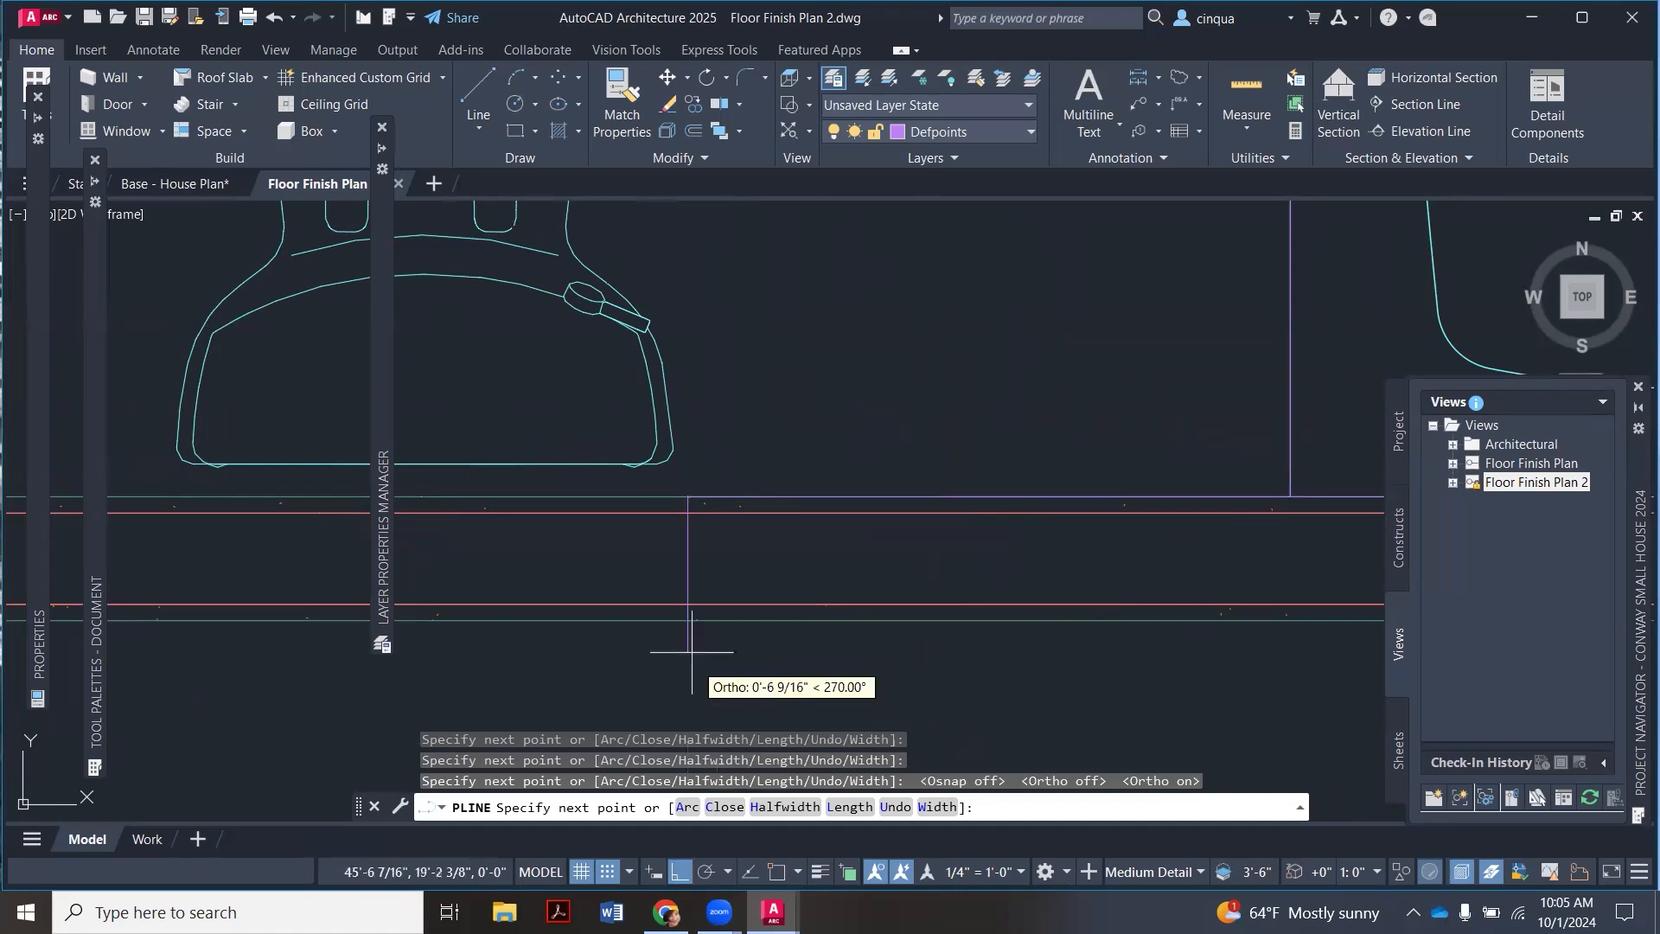
{"action": "scroll", "coordinate": [778, 467], "scroll_direction": "down", "scroll_amount": 2}
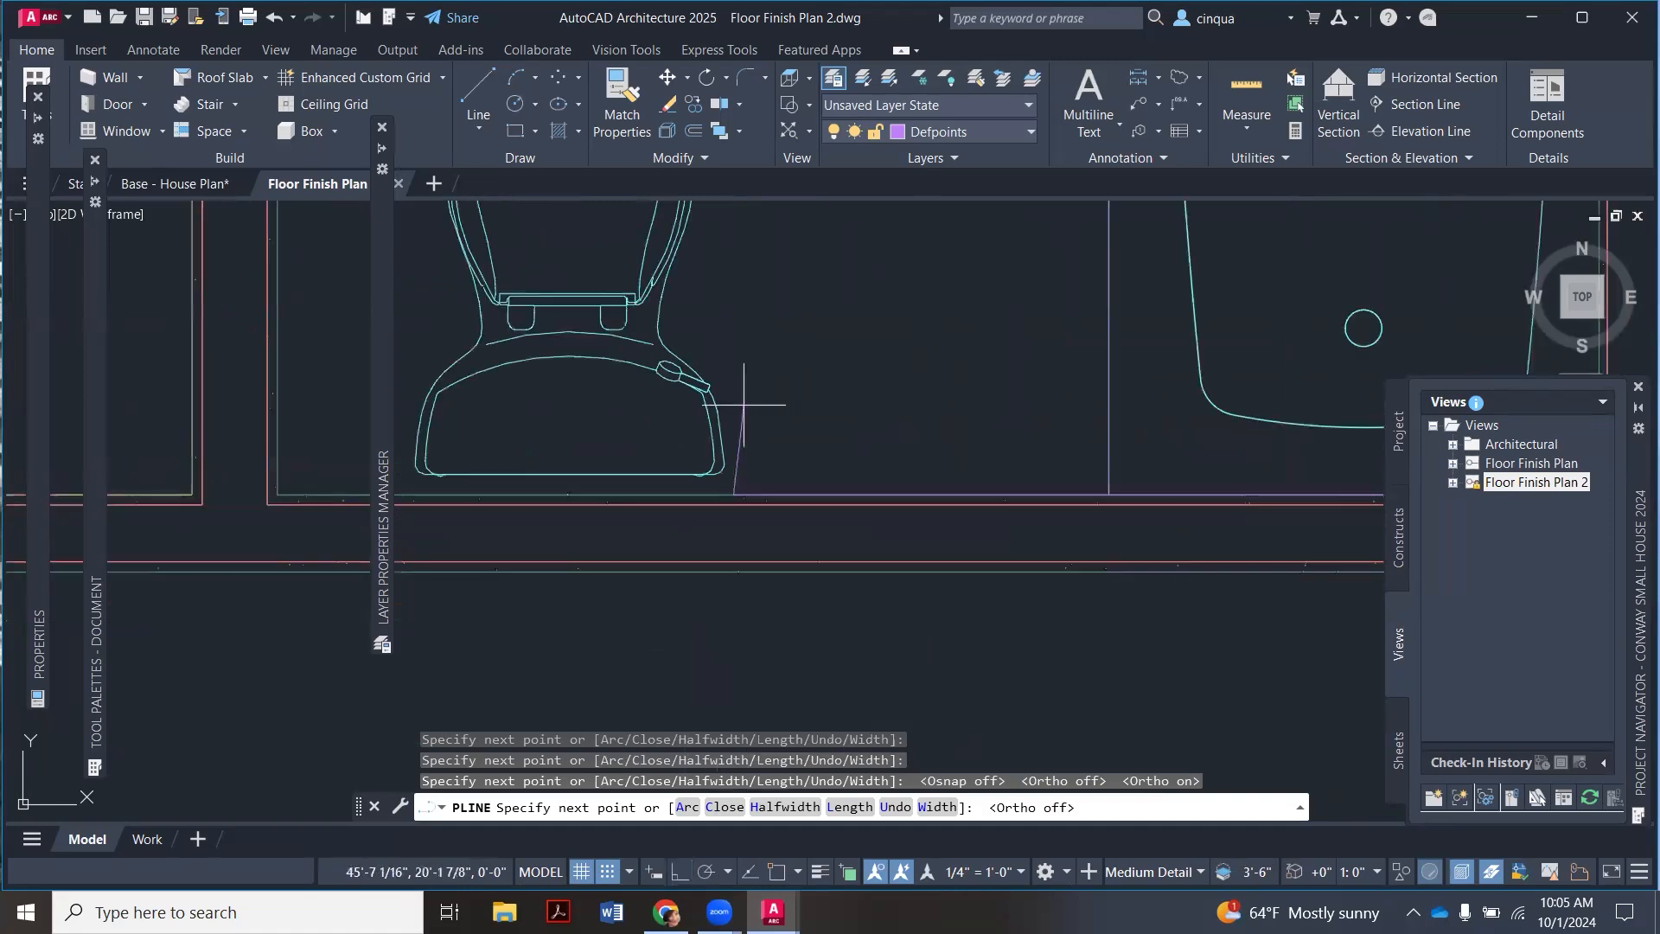
Step: With Ortho off, trace the polyline loosely up the toilet's east side and around to the front of the bowl
{"action": "key", "text": "F8"}
{"action": "left_click", "coordinate": [698, 345]}
{"action": "left_click", "coordinate": [680, 305]}
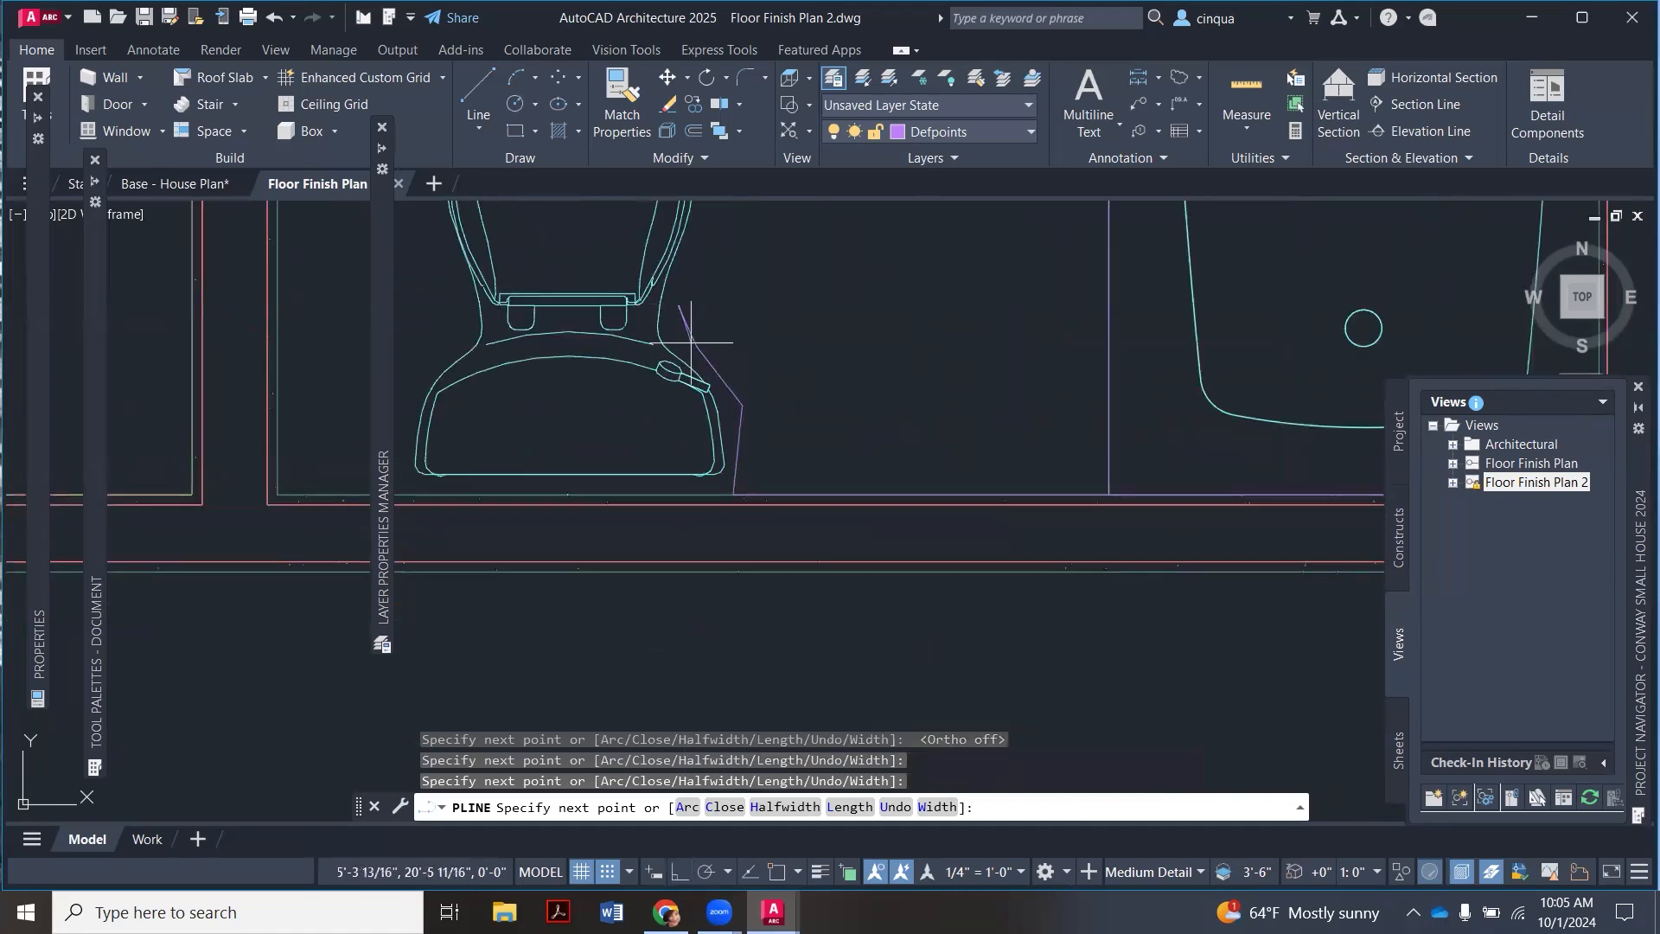
{"action": "scroll", "coordinate": [750, 470], "scroll_direction": "down", "scroll_amount": 3}
{"action": "scroll", "coordinate": [751, 470], "scroll_direction": "up", "scroll_amount": 3}
{"action": "left_click", "coordinate": [747, 474]}
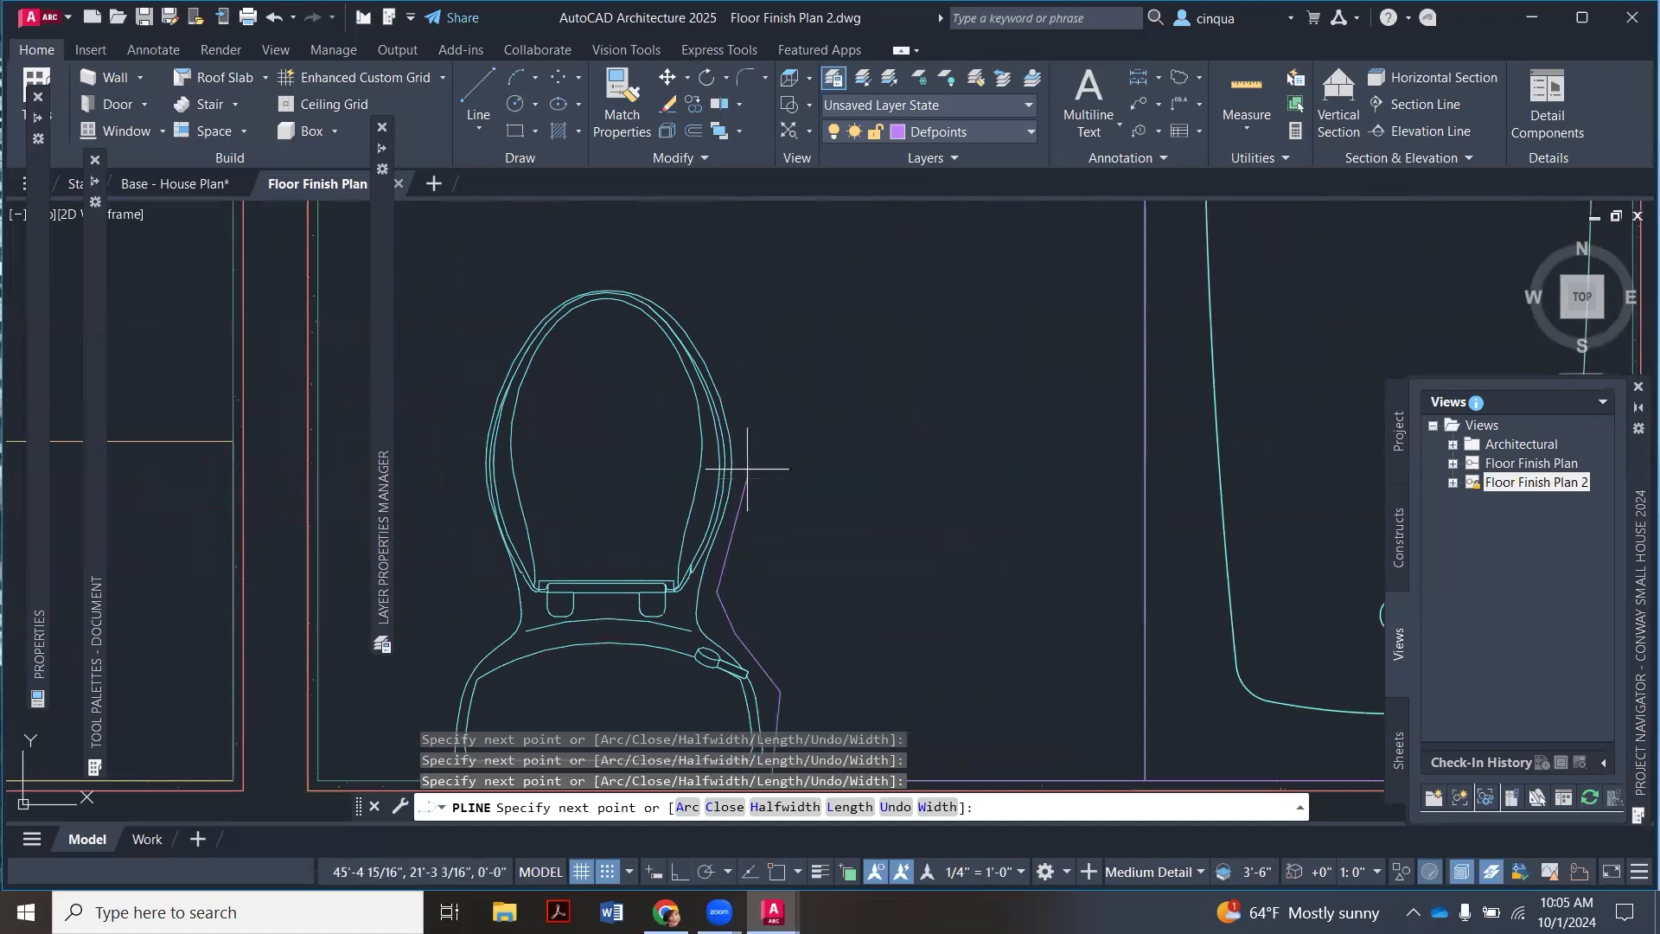
{"action": "left_click", "coordinate": [727, 365]}
{"action": "left_click", "coordinate": [683, 304]}
{"action": "left_click", "coordinate": [619, 275]}
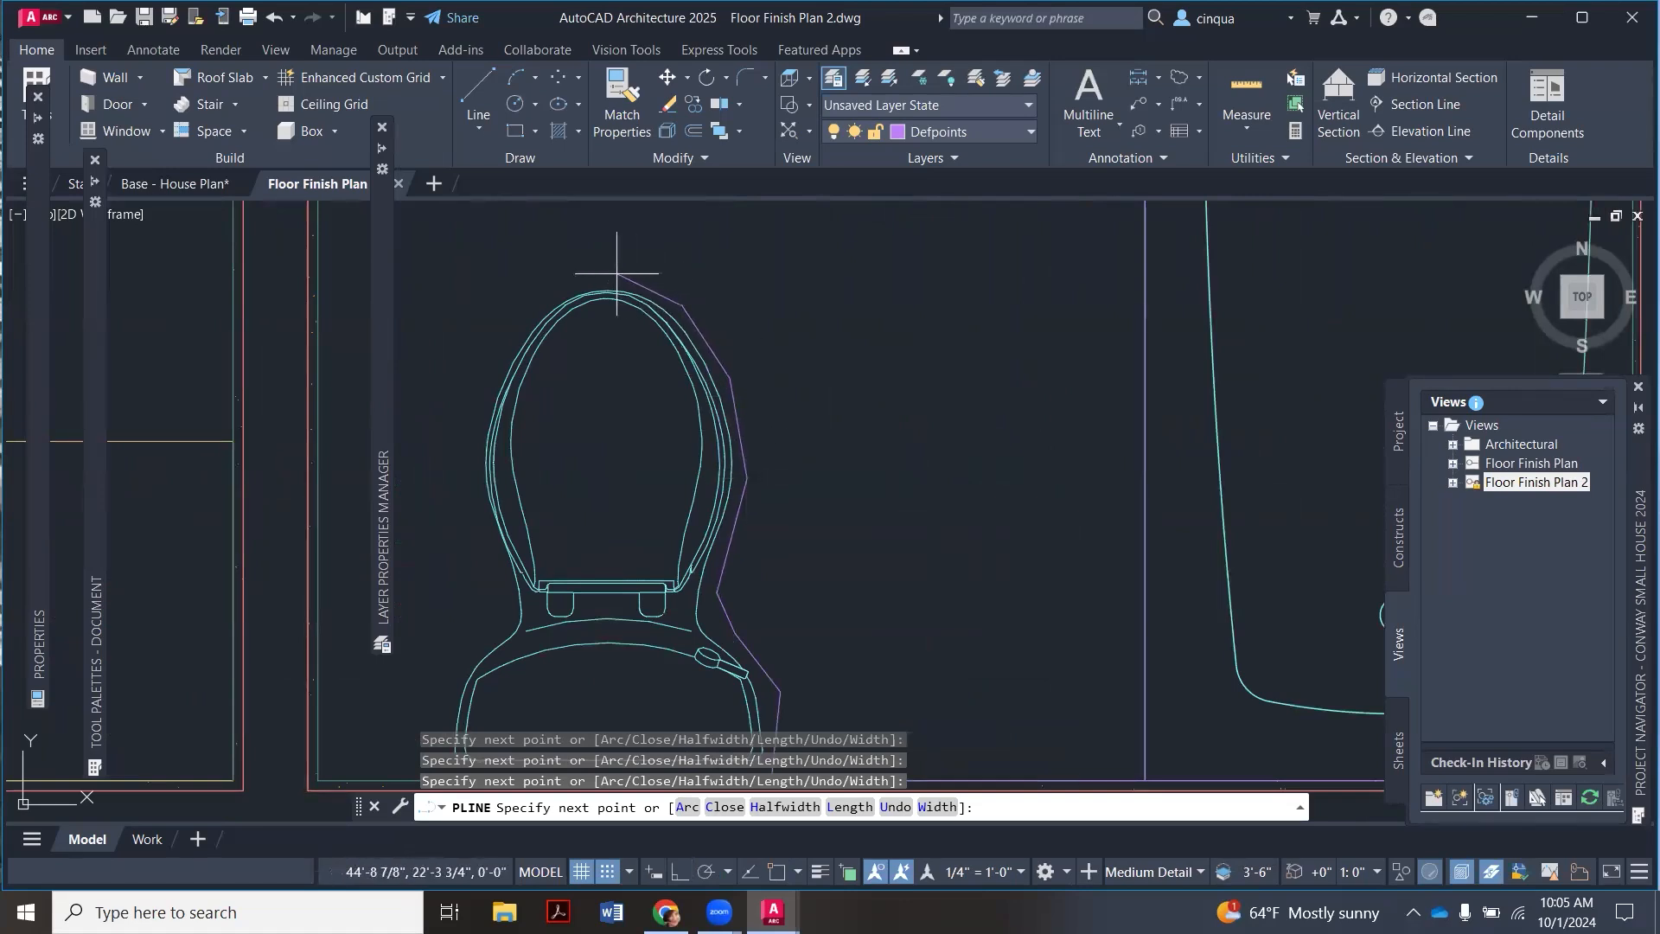
Step: Continue the polyline loosely around the bowl's west side and down to the west side of the toilet tank
{"action": "left_click", "coordinate": [564, 281]}
{"action": "left_click", "coordinate": [525, 318]}
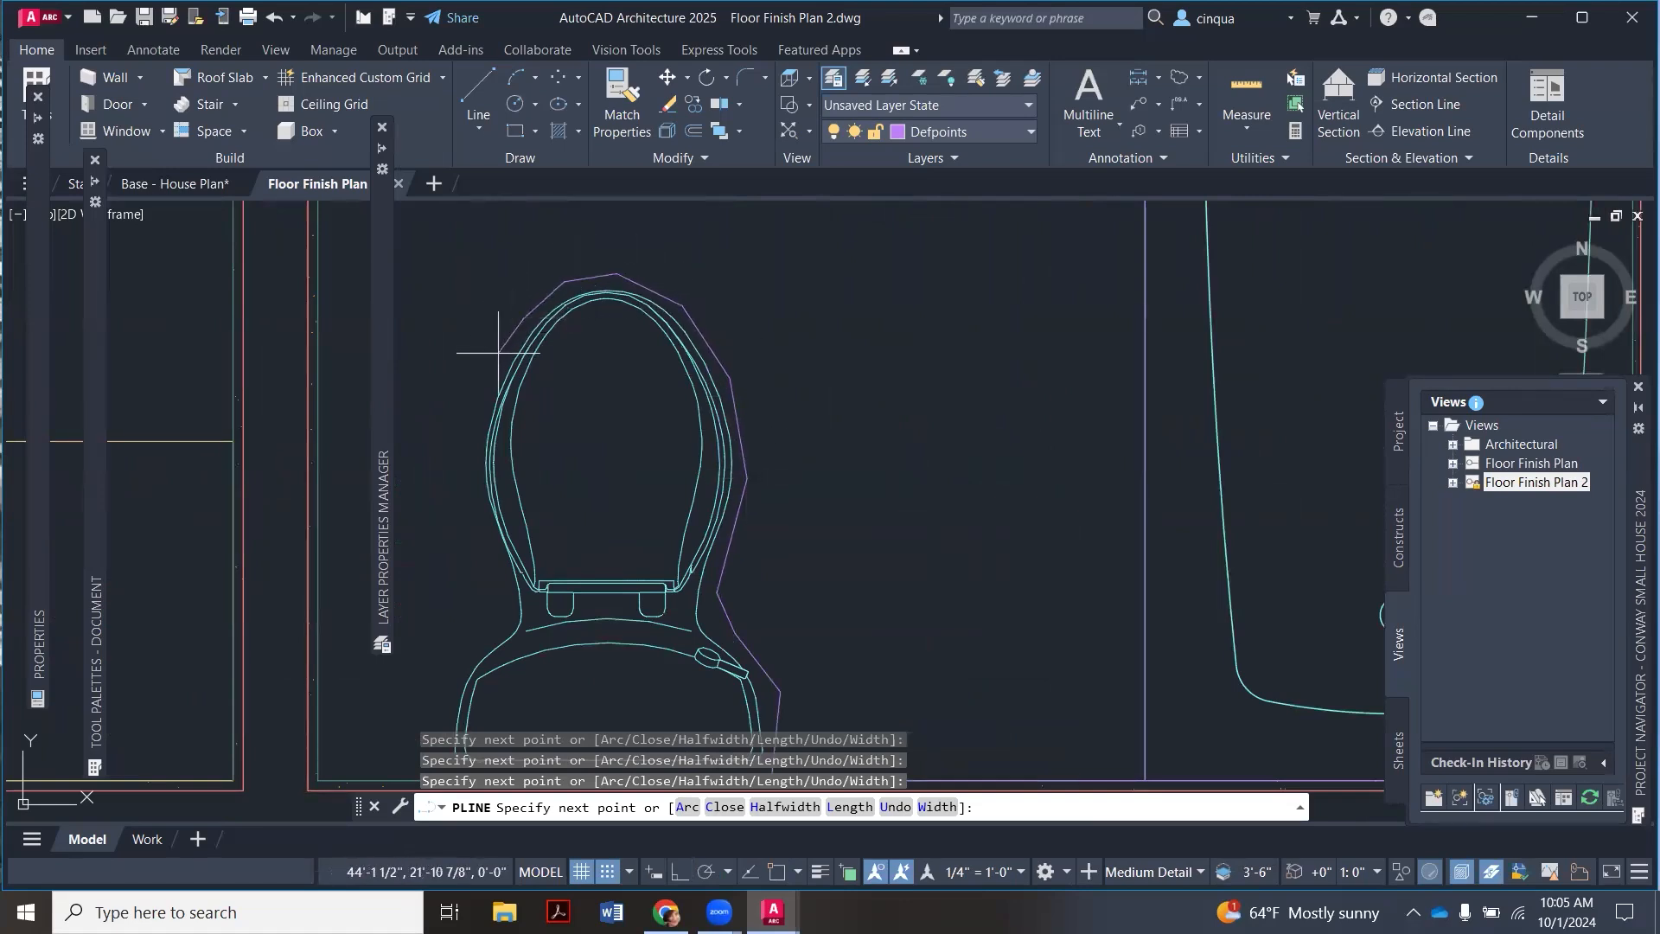
{"action": "left_click", "coordinate": [474, 446]}
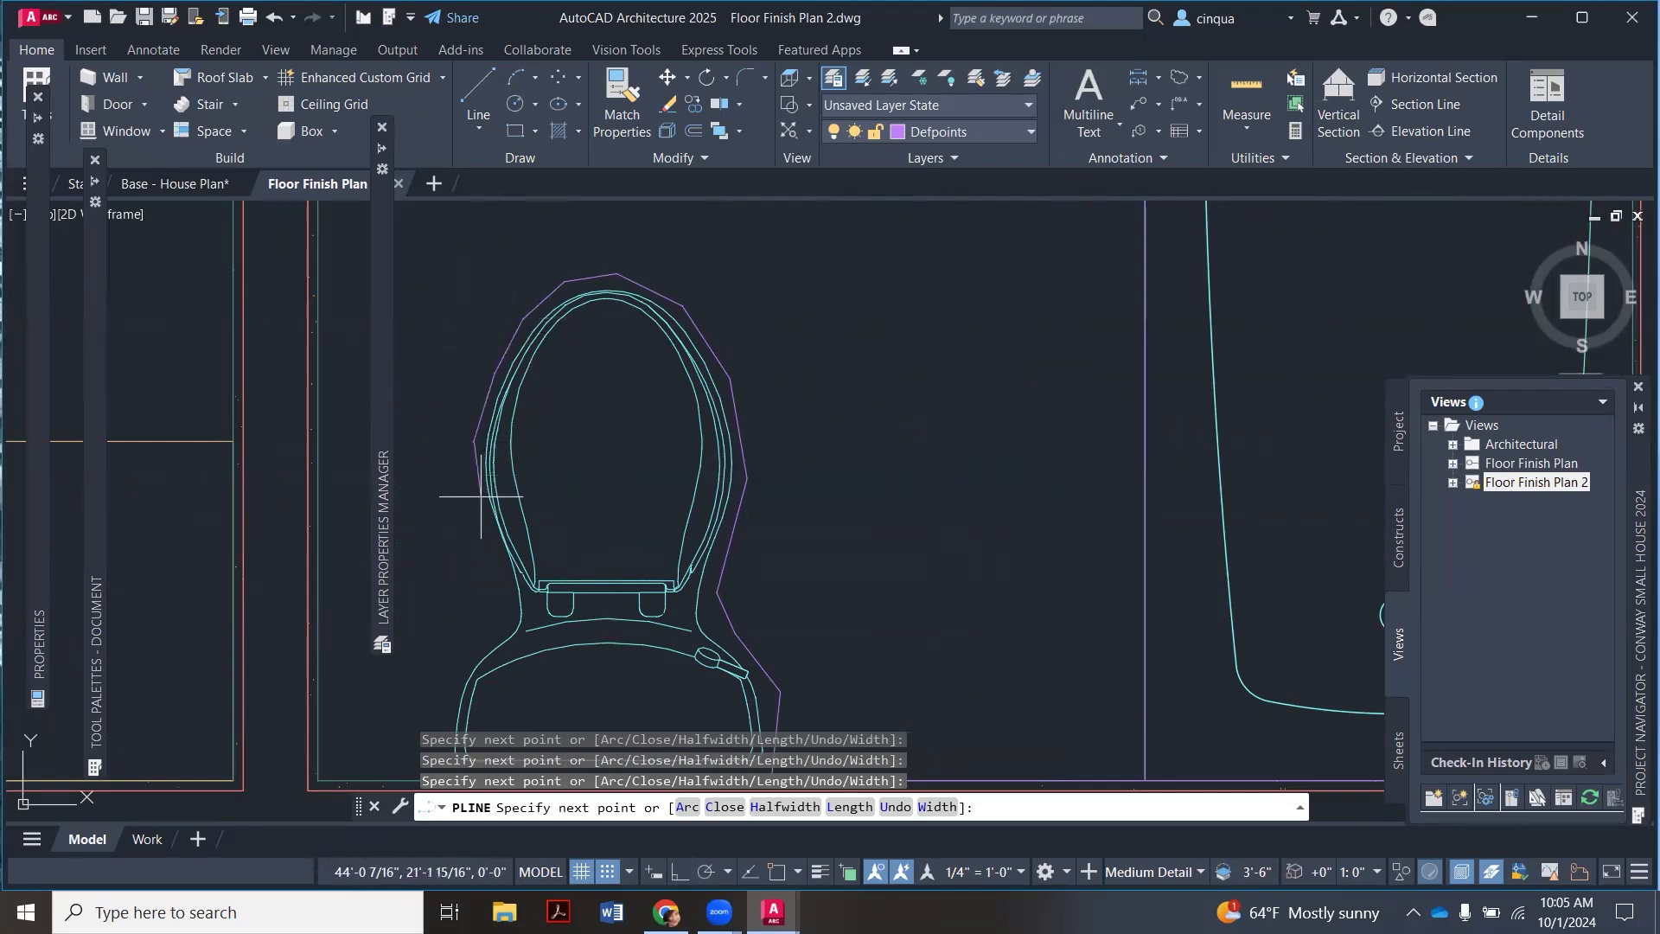
{"action": "left_click", "coordinate": [507, 614]}
{"action": "scroll", "coordinate": [497, 653], "scroll_direction": "down", "scroll_amount": 6}
{"action": "scroll", "coordinate": [497, 653], "scroll_direction": "up", "scroll_amount": 8}
{"action": "left_click", "coordinate": [568, 423]}
{"action": "left_click", "coordinate": [524, 474]}
{"action": "left_click", "coordinate": [503, 528]}
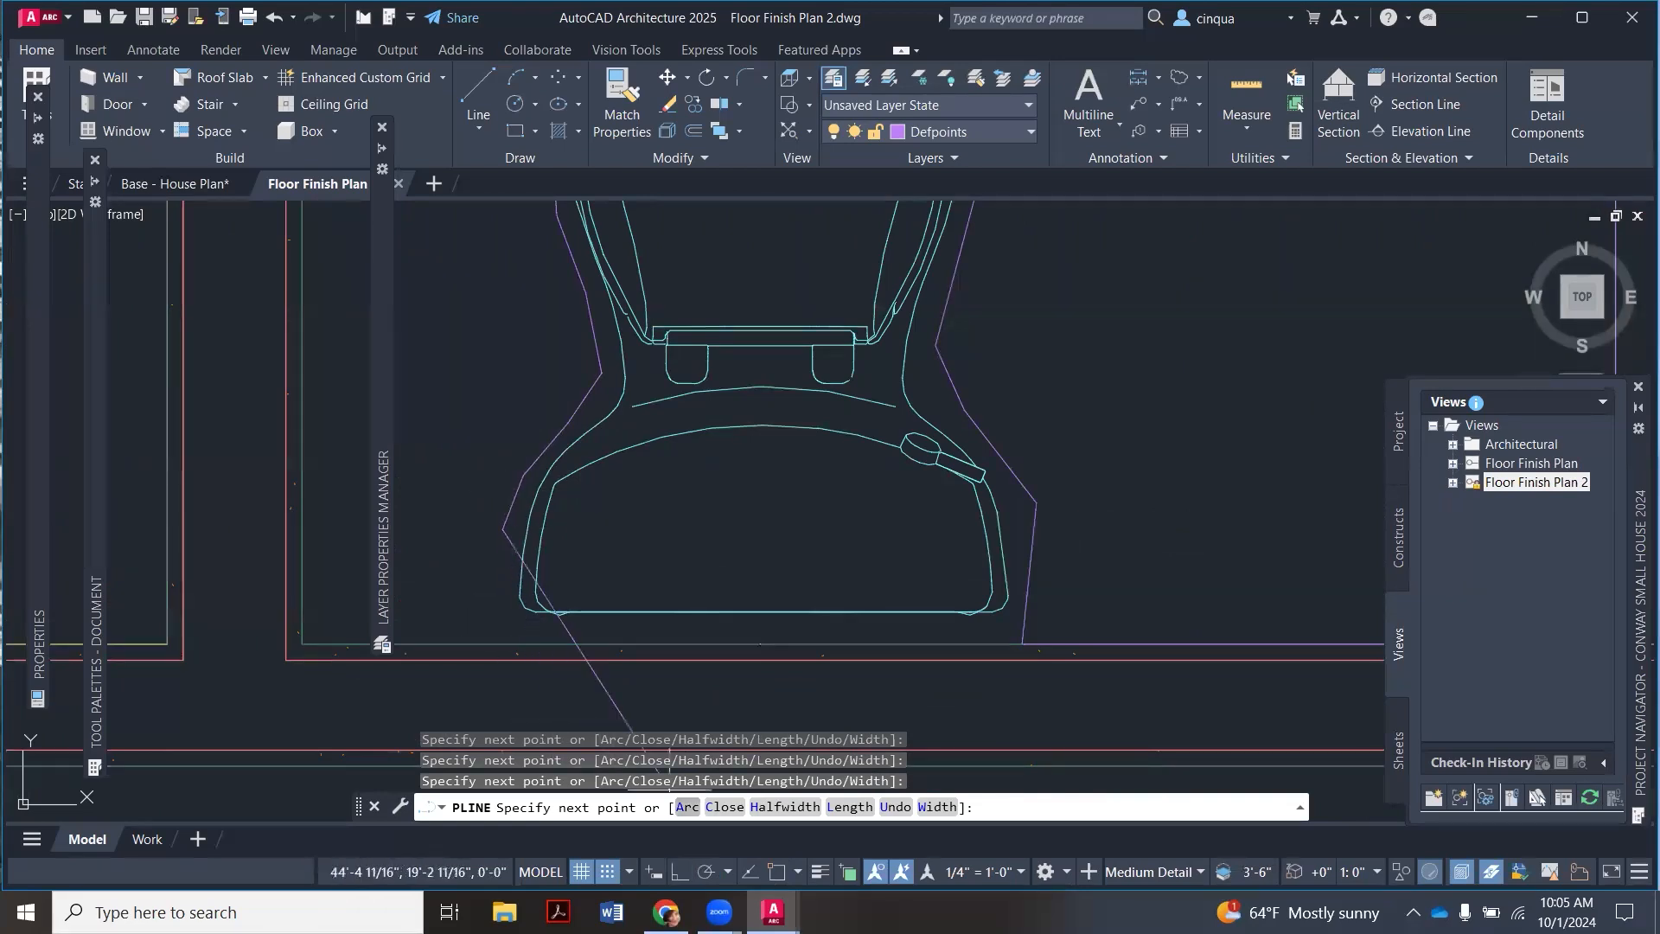
Step: Turn object snap back on and continue the polyline down to the south wall and west to the partition's inside corner
{"action": "key", "text": "F3"}
{"action": "scroll", "coordinate": [807, 582], "scroll_direction": "down", "scroll_amount": 4}
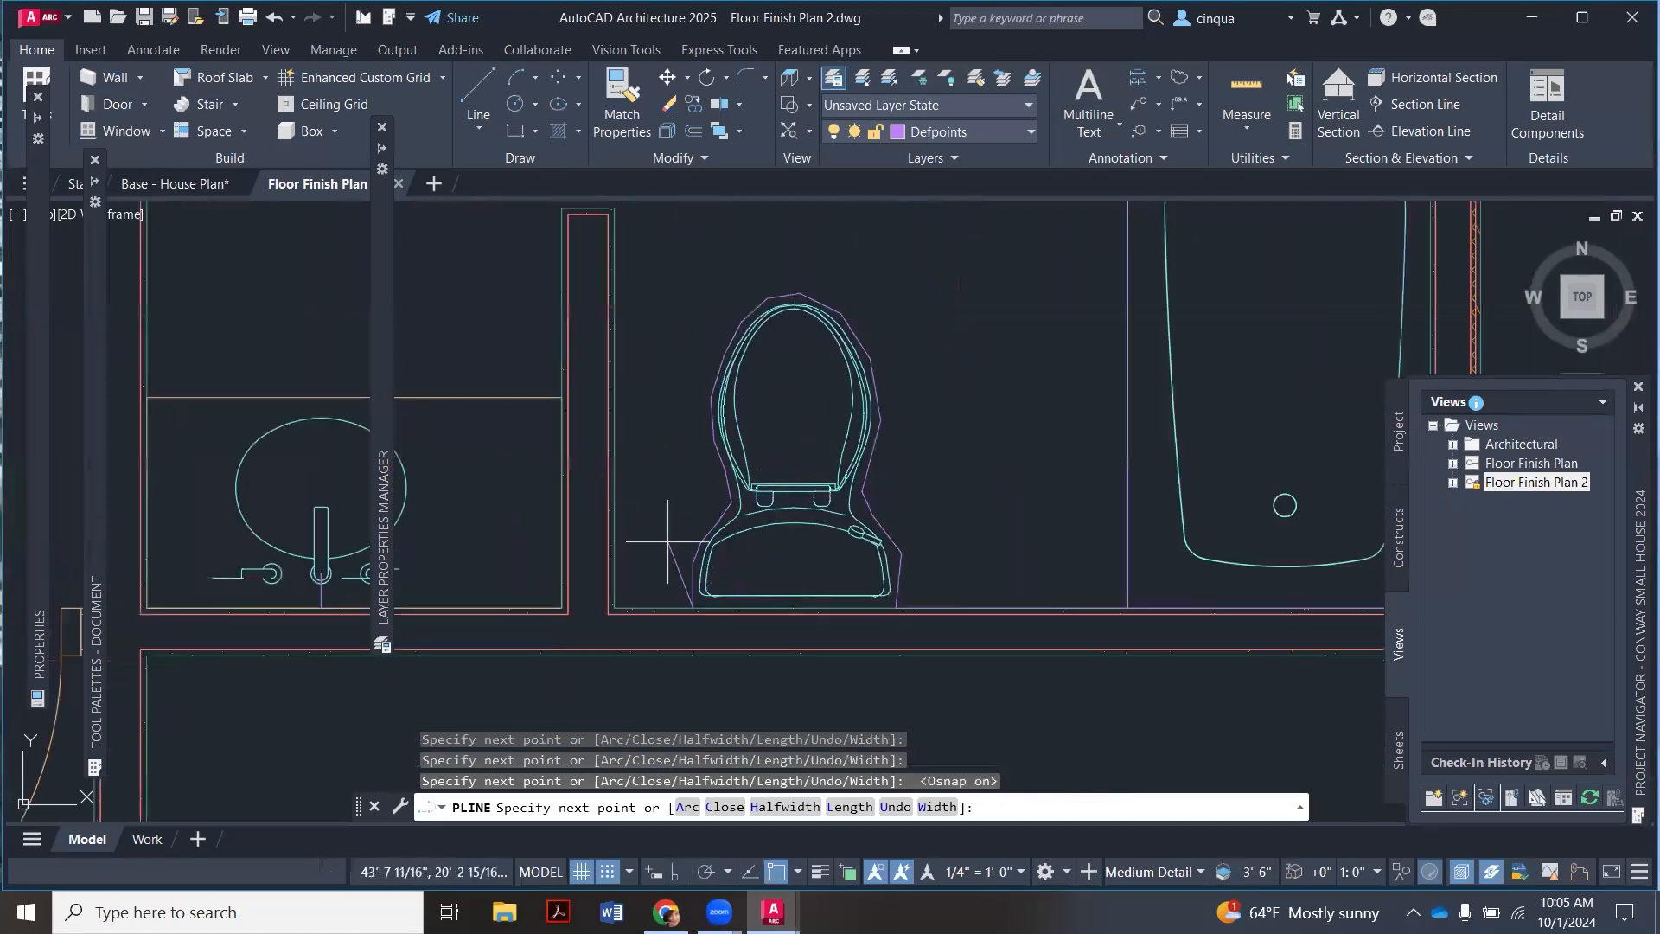
{"action": "scroll", "coordinate": [612, 579], "scroll_direction": "up", "scroll_amount": 4}
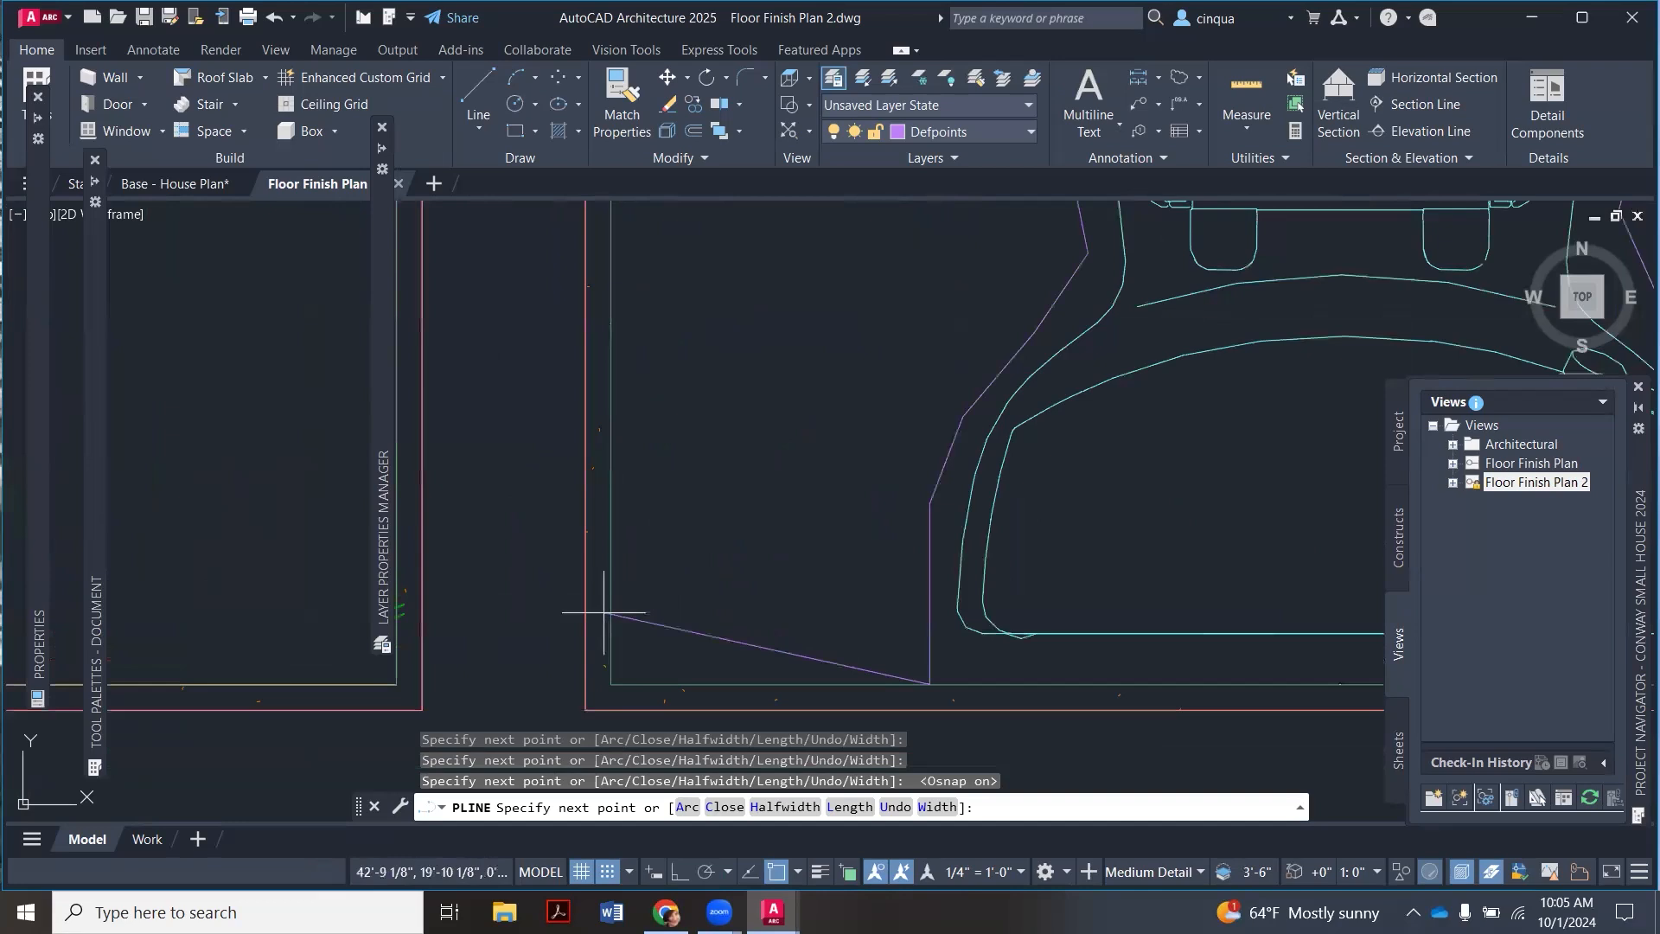
{"action": "left_click", "coordinate": [610, 685]}
Step: Continue the polyline up the partition's east face, around its free end and down its west face to the vanity's front edge
{"action": "scroll", "coordinate": [759, 649], "scroll_direction": "down", "scroll_amount": 3}
{"action": "scroll", "coordinate": [743, 276], "scroll_direction": "up", "scroll_amount": 5}
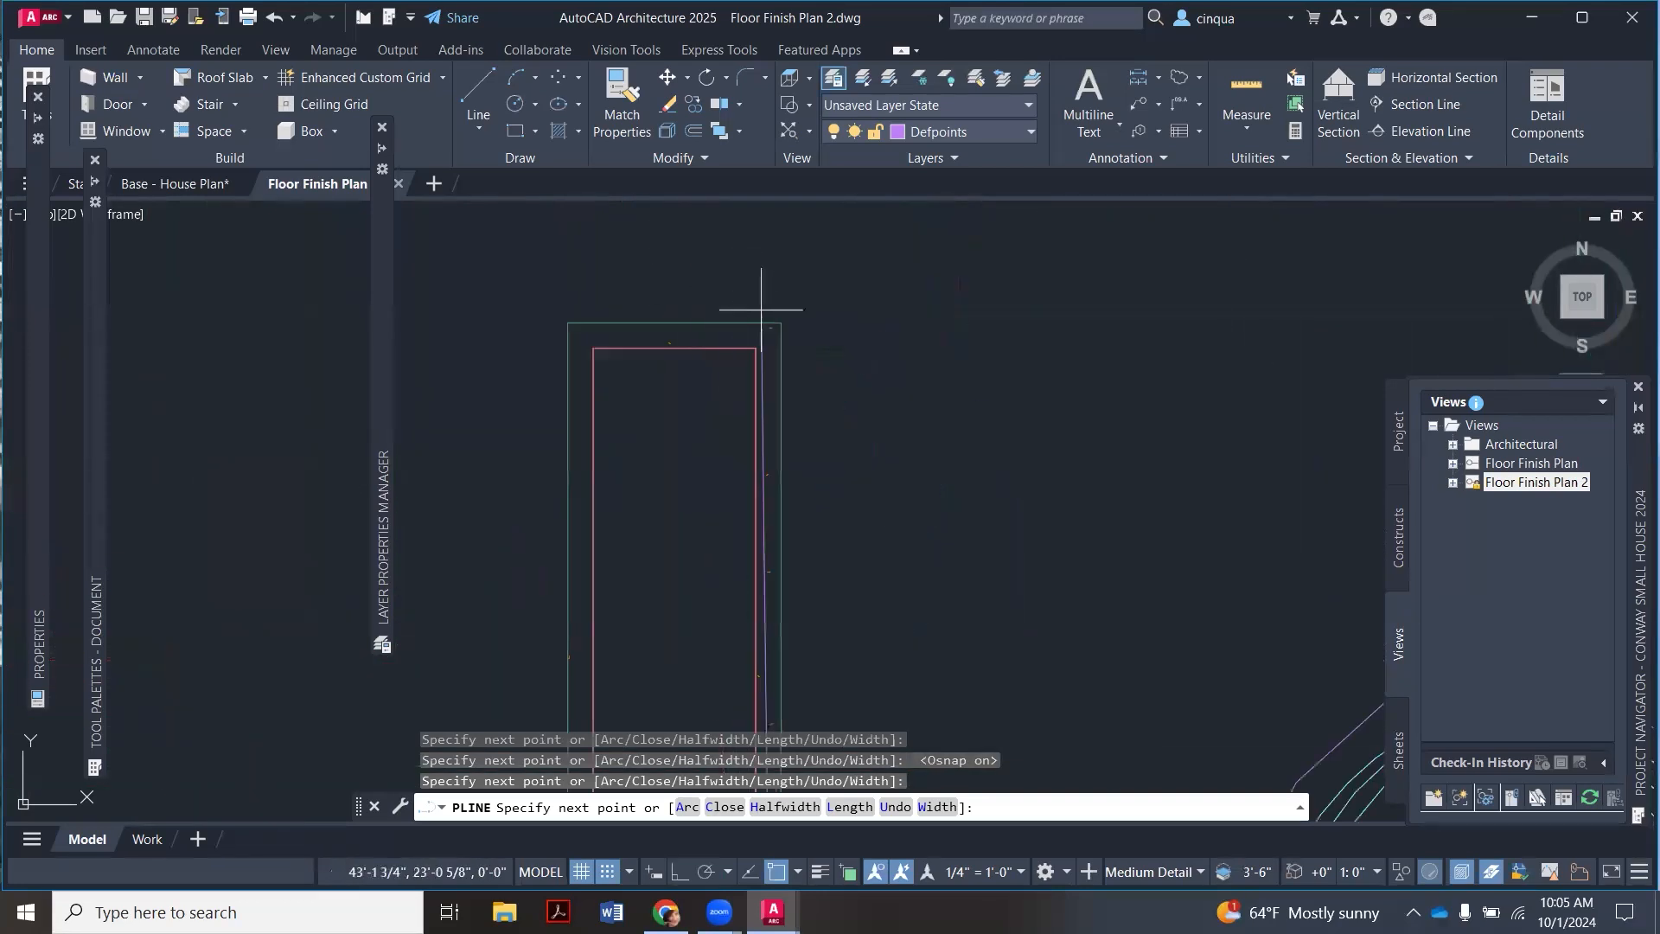
{"action": "left_click", "coordinate": [781, 323]}
{"action": "left_click", "coordinate": [568, 322]}
{"action": "scroll", "coordinate": [579, 346], "scroll_direction": "down", "scroll_amount": 3}
{"action": "scroll", "coordinate": [697, 438], "scroll_direction": "up", "scroll_amount": 4}
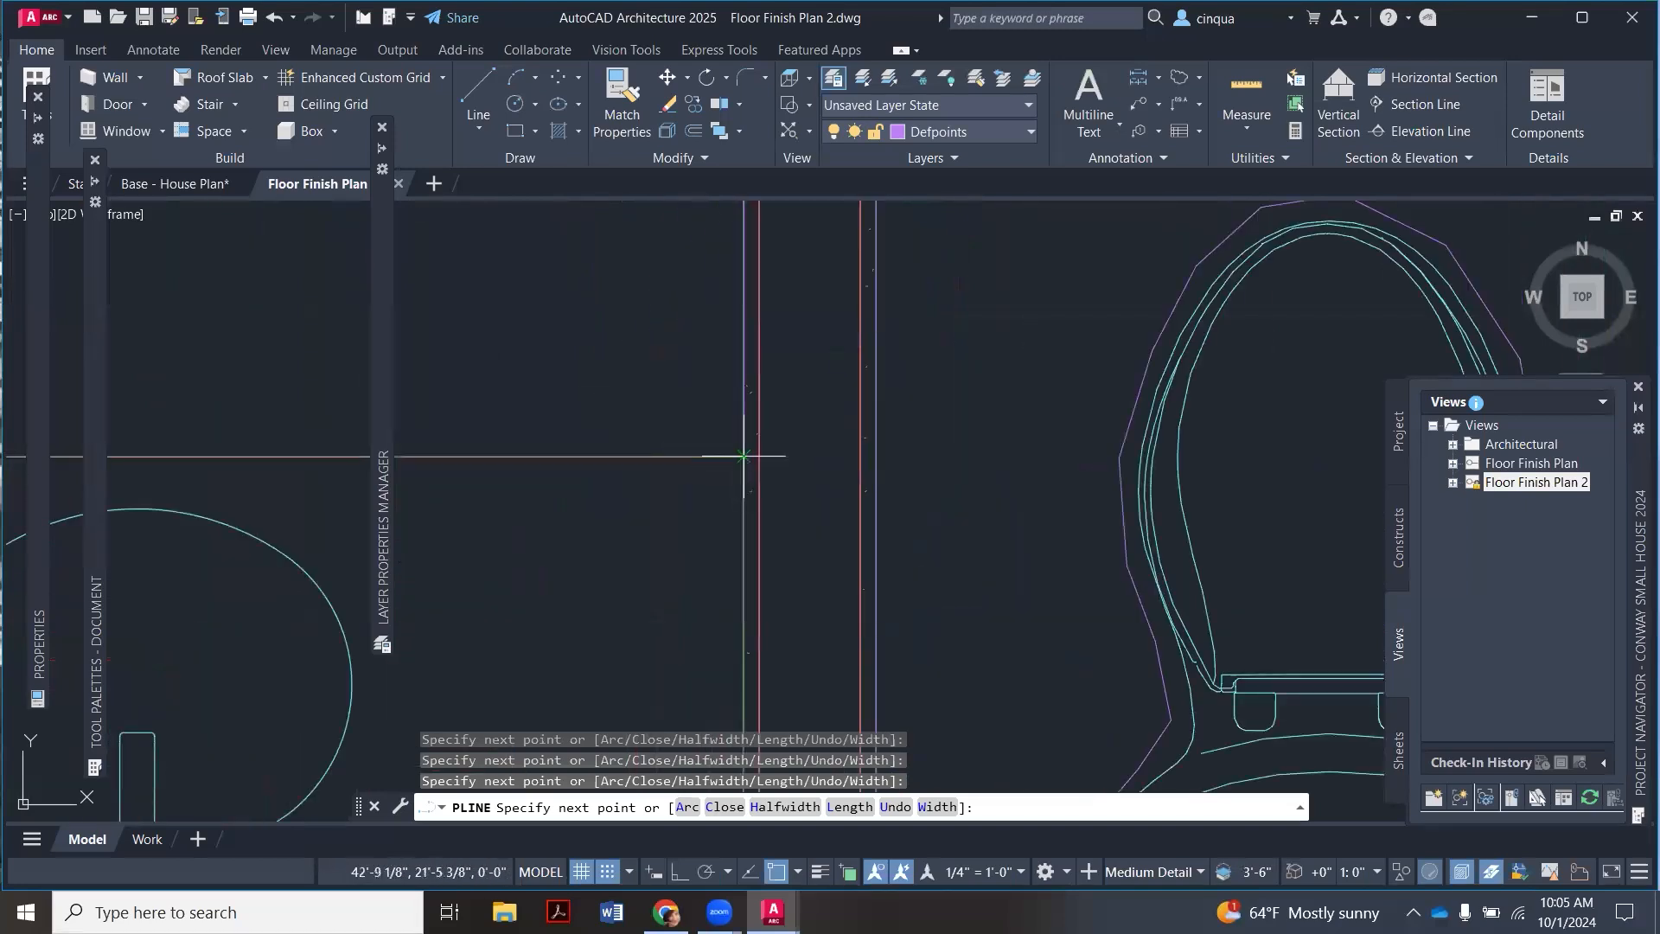
Step: Run the polyline along the vanity's front edge and up the west wall to its starting corner, completing the bathroom floor outline
{"action": "scroll", "coordinate": [597, 397], "scroll_direction": "down", "scroll_amount": 3}
{"action": "scroll", "coordinate": [596, 397], "scroll_direction": "up", "scroll_amount": 3}
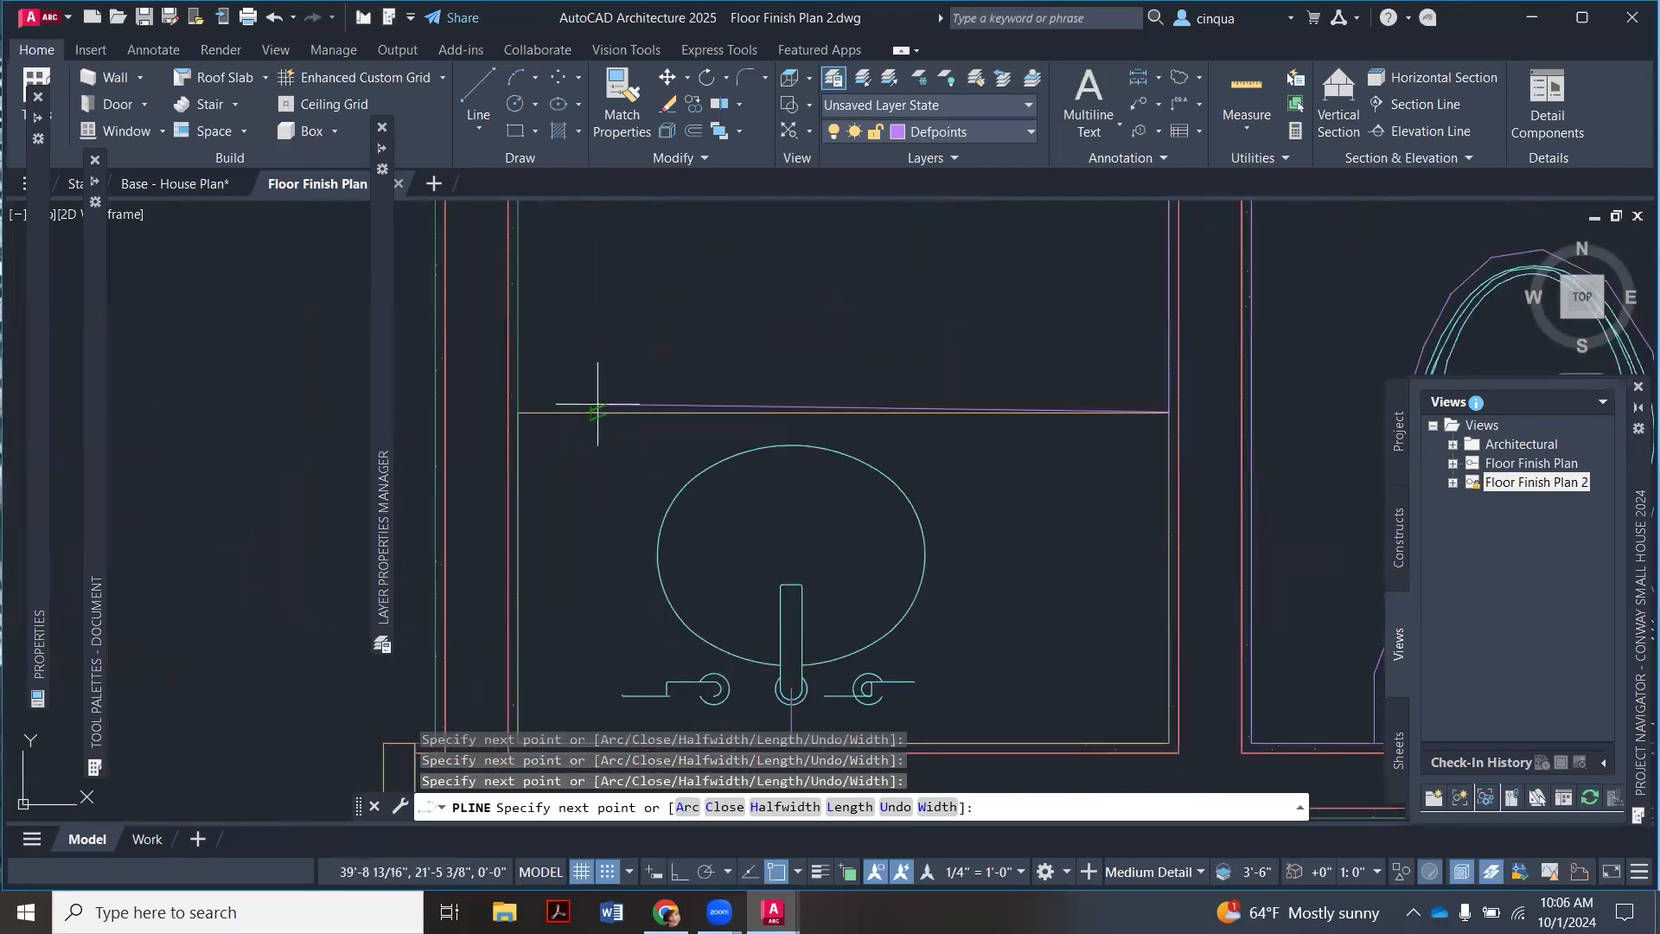
{"action": "scroll", "coordinate": [598, 404], "scroll_direction": "down", "scroll_amount": 2}
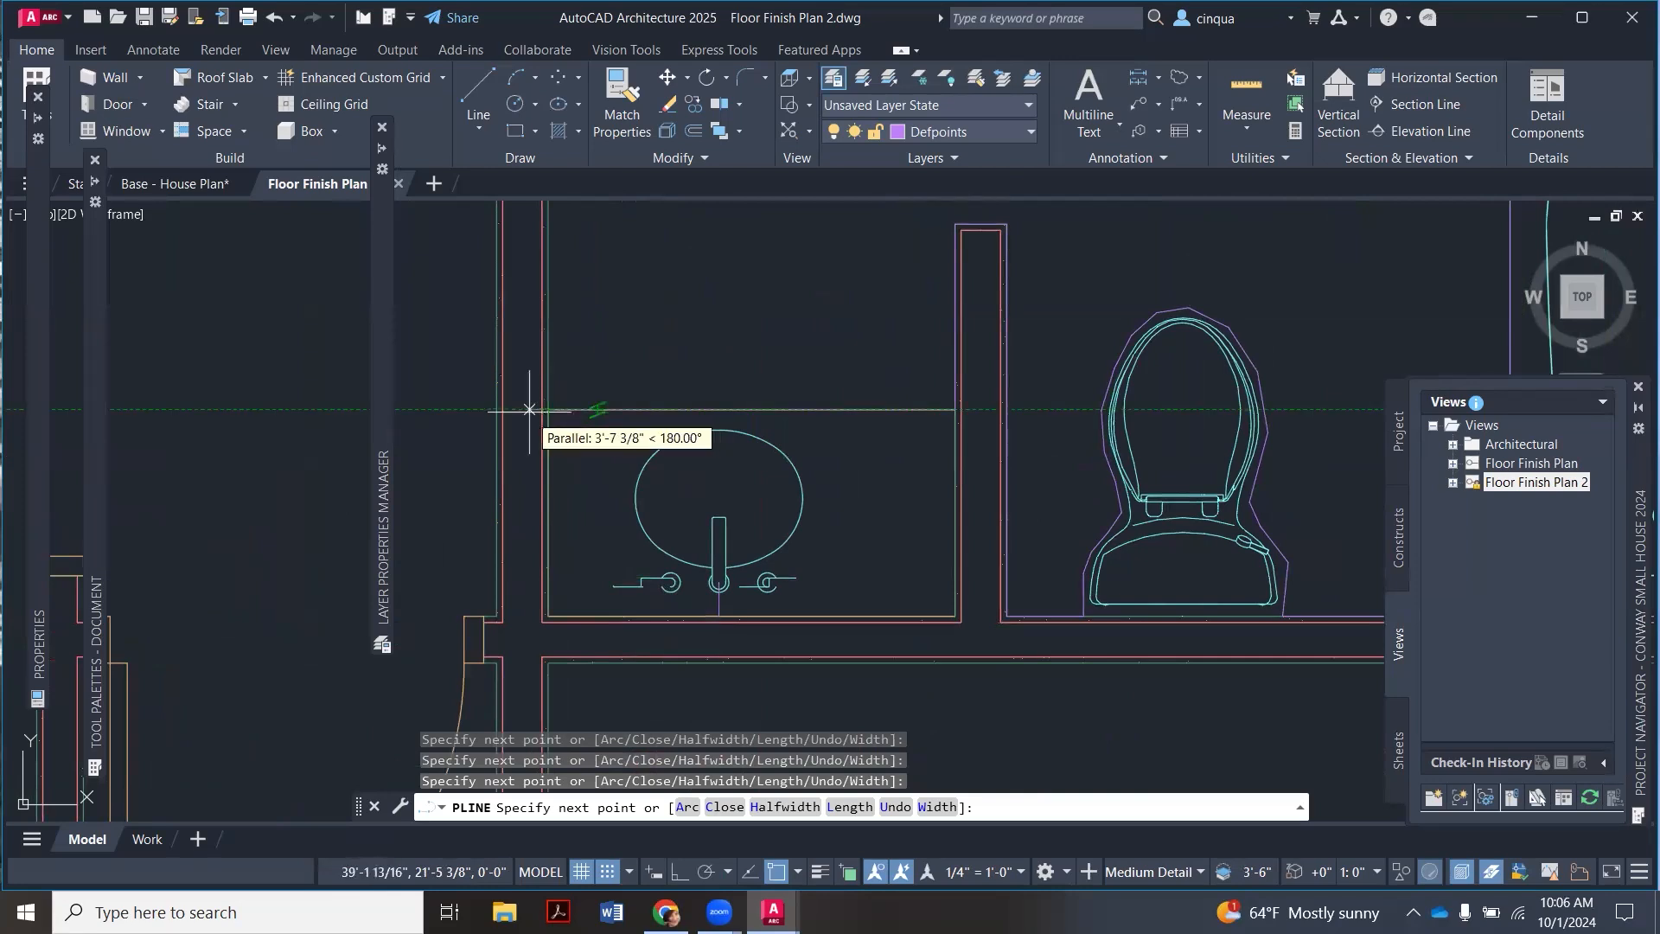
{"action": "scroll", "coordinate": [548, 409], "scroll_direction": "down", "scroll_amount": 3}
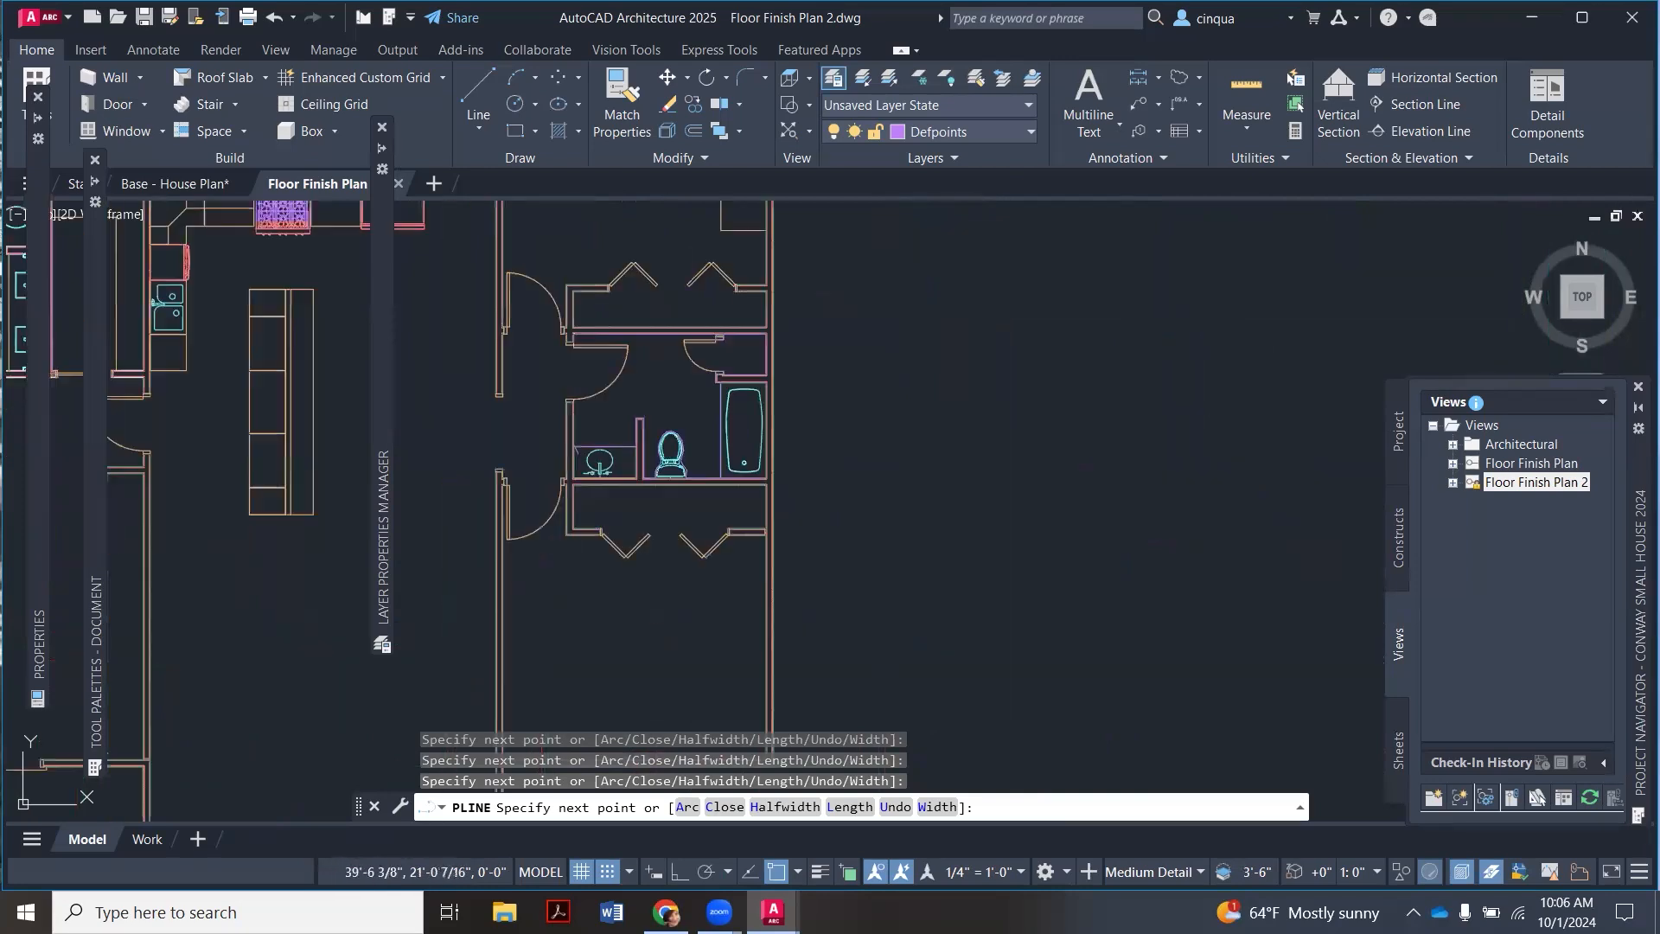
{"action": "scroll", "coordinate": [593, 372], "scroll_direction": "up", "scroll_amount": 3}
{"action": "scroll", "coordinate": [595, 207], "scroll_direction": "up", "scroll_amount": 3}
{"action": "scroll", "coordinate": [595, 216], "scroll_direction": "down", "scroll_amount": 2}
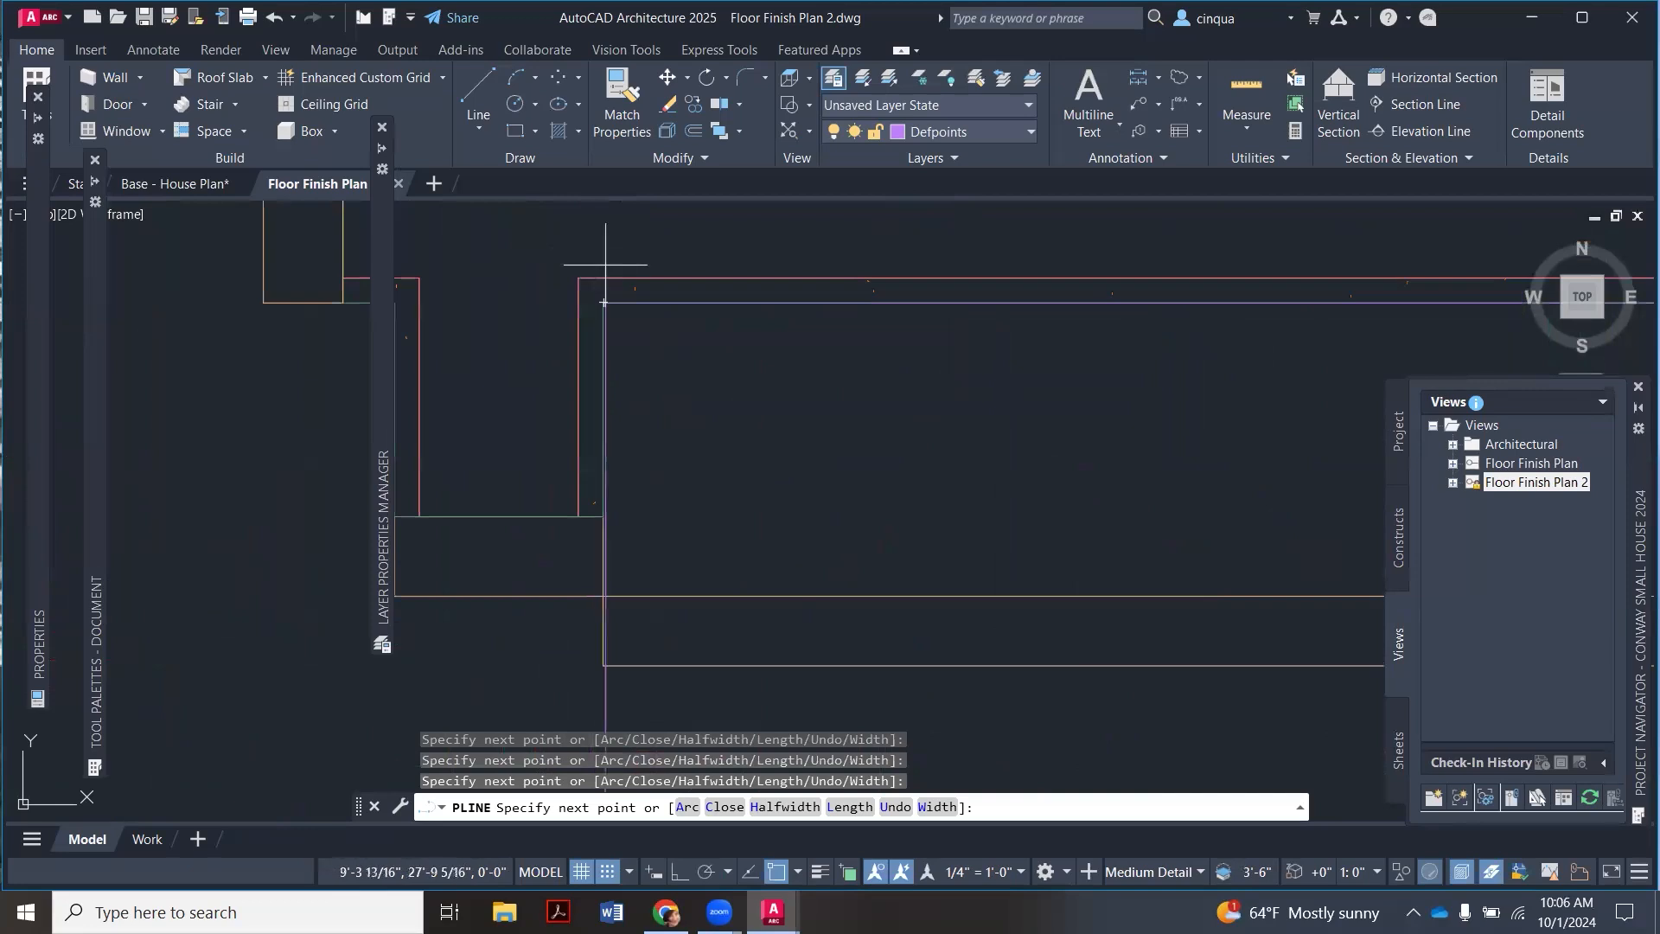
{"action": "scroll", "coordinate": [558, 278], "scroll_direction": "down", "scroll_amount": 1}
{"action": "scroll", "coordinate": [560, 282], "scroll_direction": "down", "scroll_amount": 4}
{"action": "key", "text": "Escape"}
{"action": "left_click", "coordinate": [563, 372]}
{"action": "key", "text": "Escape"}
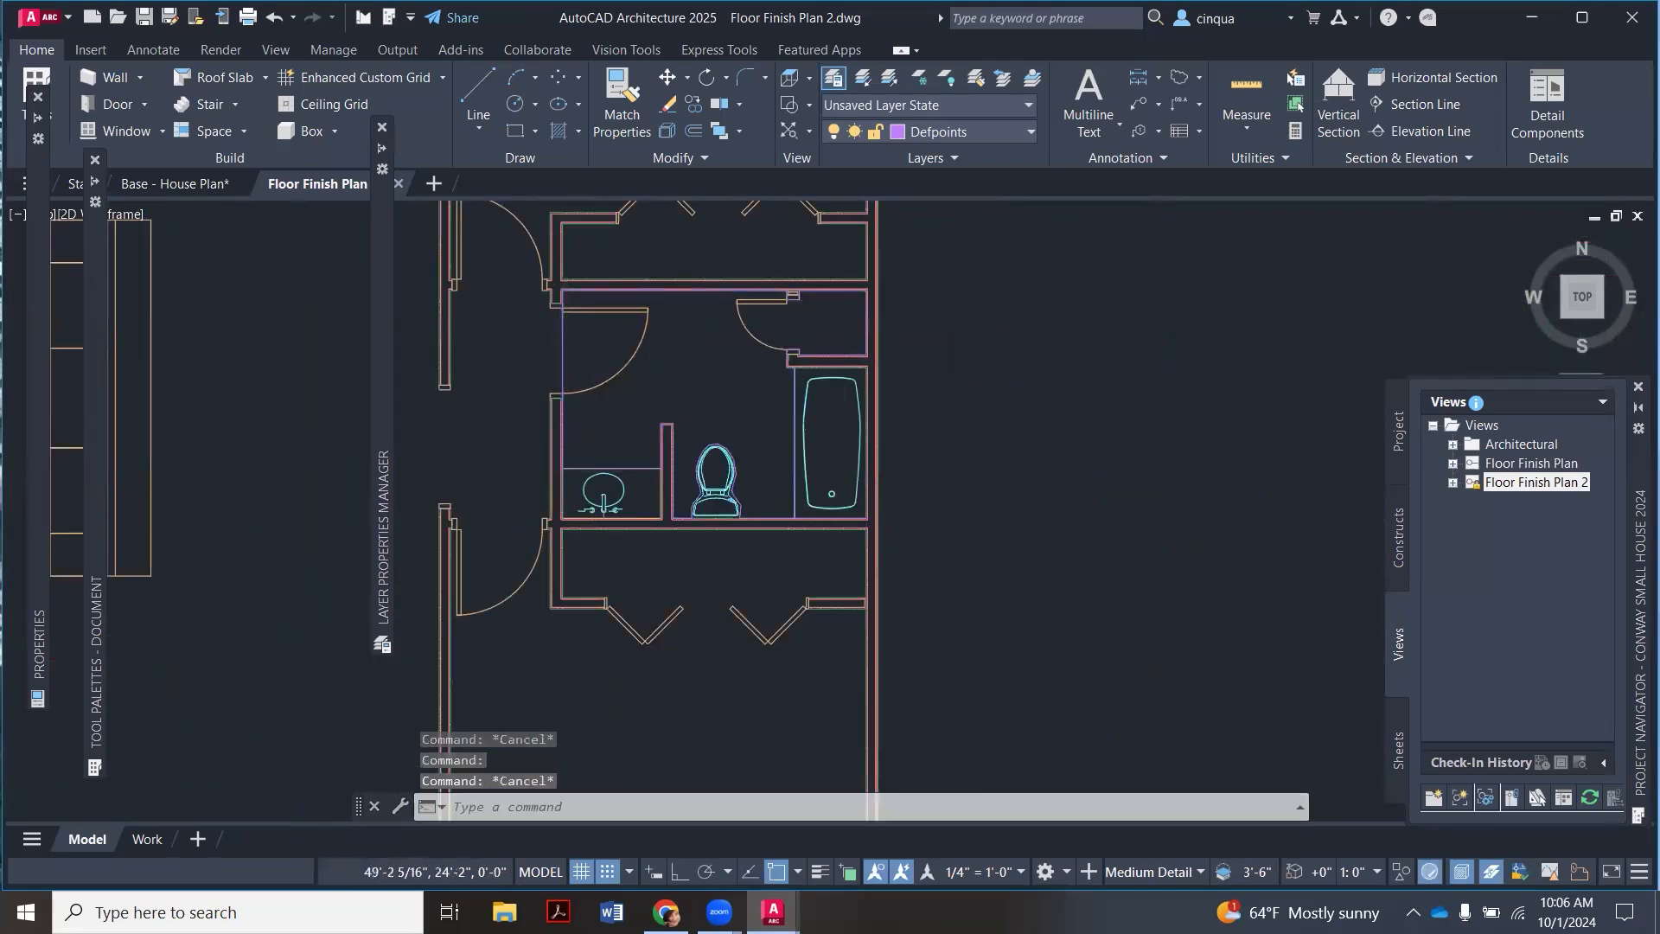
{"action": "scroll", "coordinate": [770, 381], "scroll_direction": "down", "scroll_amount": 3}
{"action": "scroll", "coordinate": [908, 380], "scroll_direction": "up", "scroll_amount": 2}
{"action": "scroll", "coordinate": [960, 367], "scroll_direction": "up", "scroll_amount": 2}
{"action": "scroll", "coordinate": [882, 390], "scroll_direction": "down", "scroll_amount": 4}
{"action": "scroll", "coordinate": [882, 389], "scroll_direction": "up", "scroll_amount": 2}
{"action": "scroll", "coordinate": [882, 390], "scroll_direction": "down", "scroll_amount": 2}
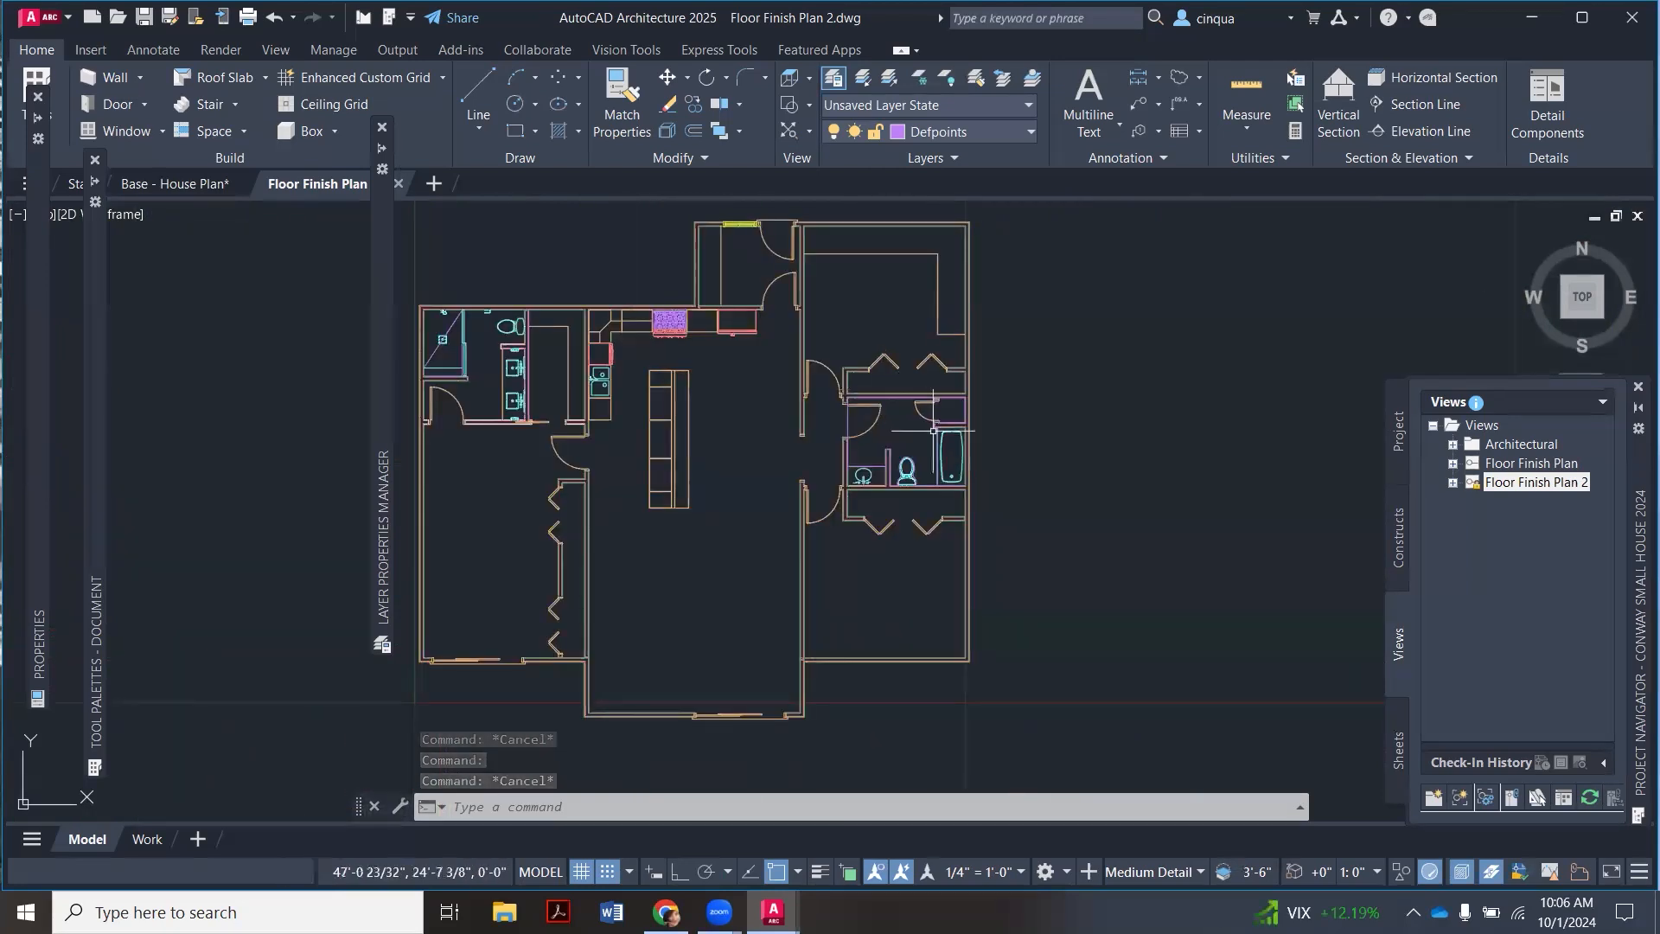
{"action": "scroll", "coordinate": [975, 381], "scroll_direction": "up", "scroll_amount": 2}
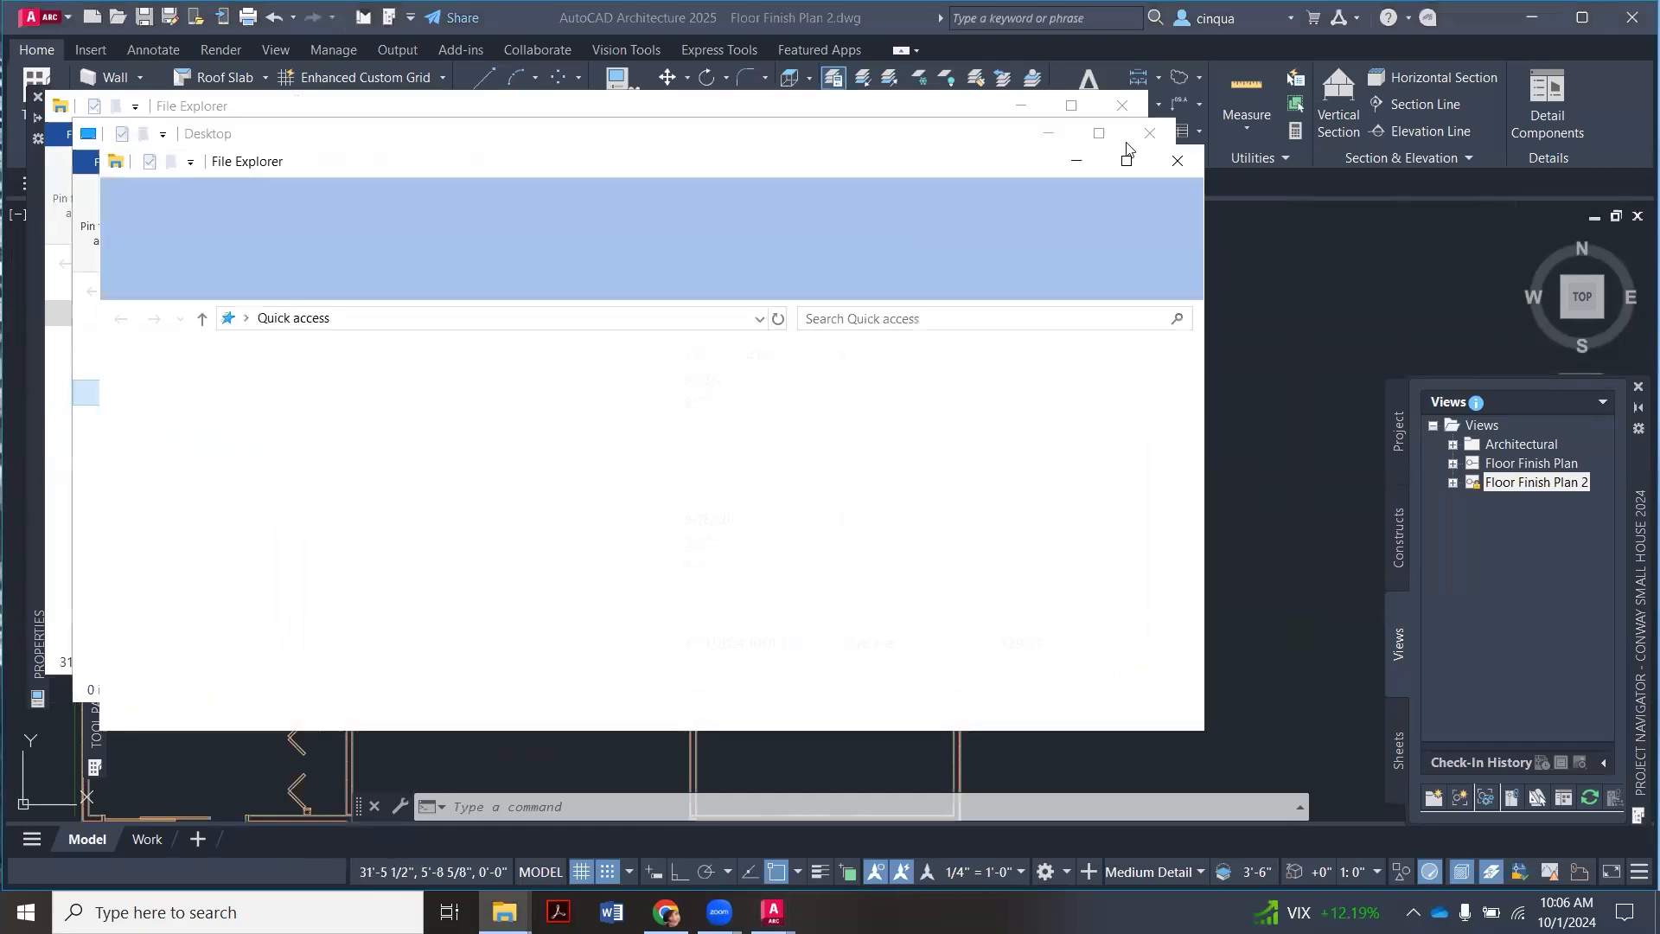
Step: Close the surplus File Explorer windows and open the drawing Elevation Lineweights 2022 (2) from the Downloads folder
{"action": "left_click", "coordinate": [1176, 161]}
{"action": "left_click", "coordinate": [1150, 134]}
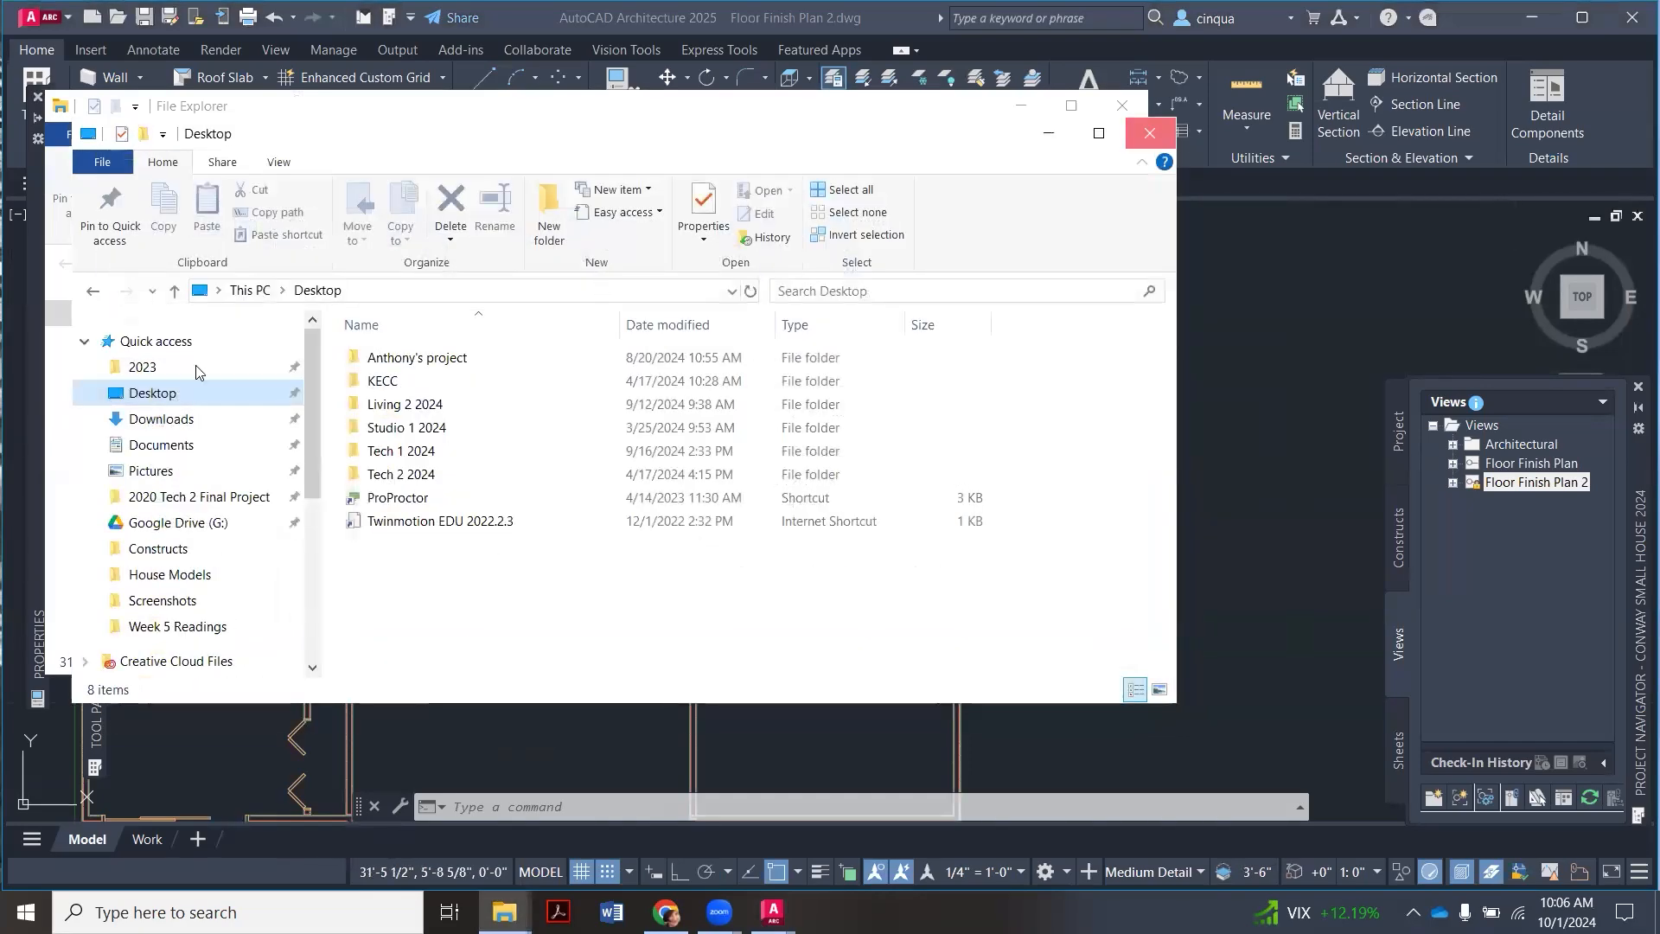
{"action": "left_click", "coordinate": [187, 398]}
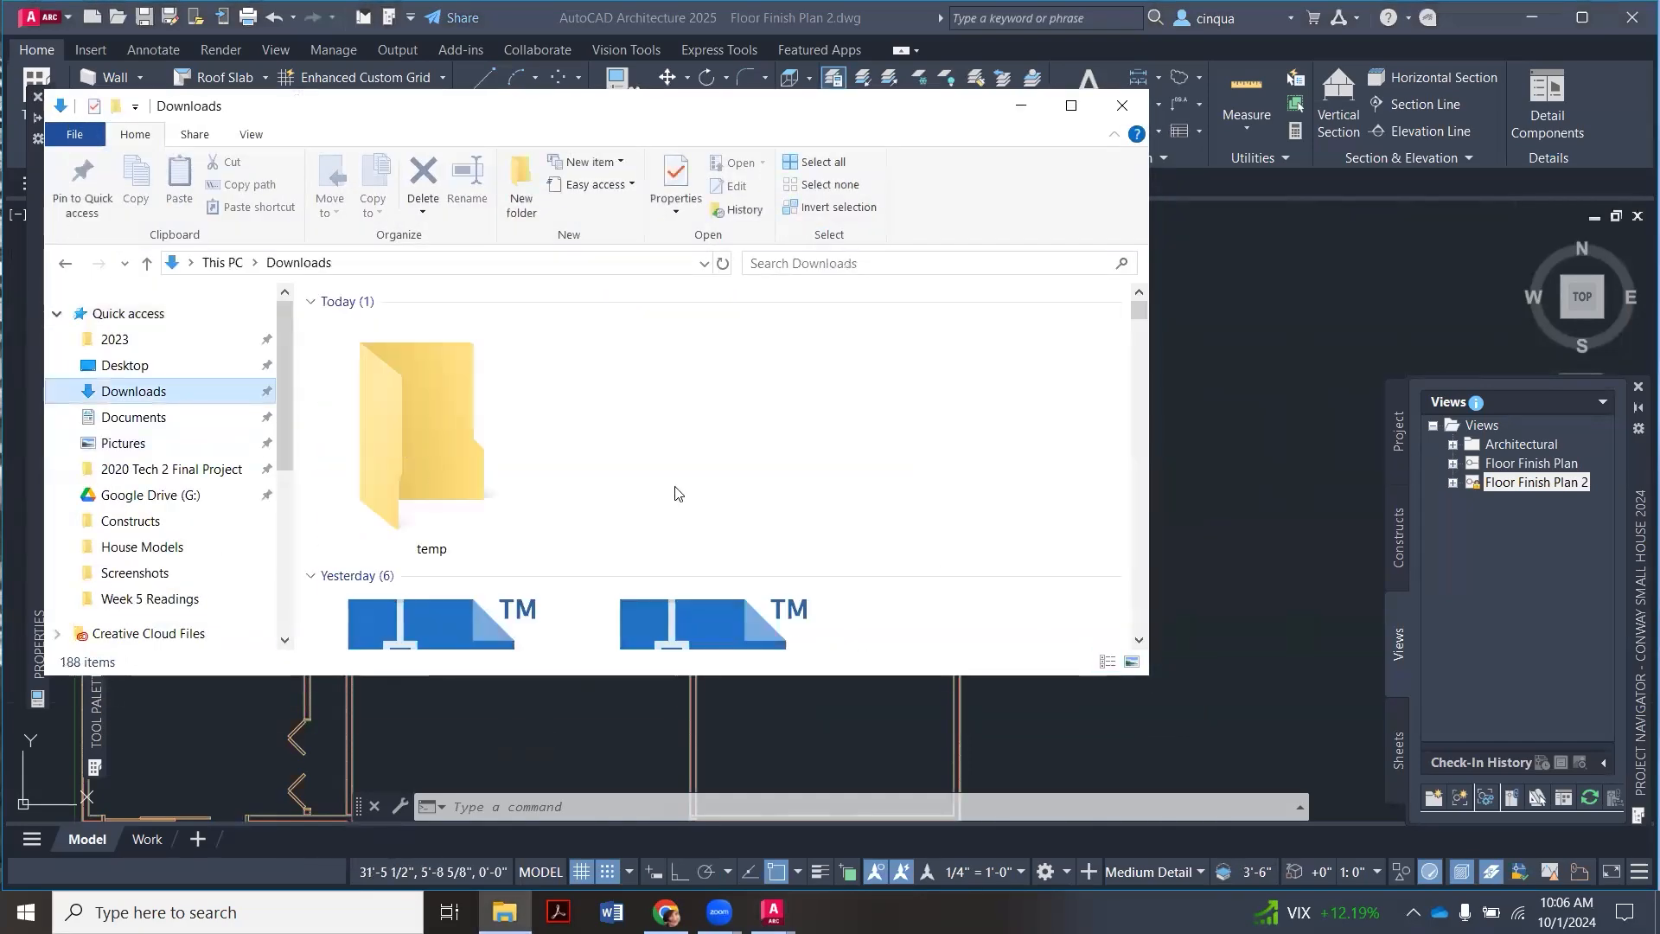
{"action": "scroll", "coordinate": [749, 456], "scroll_direction": "down", "scroll_amount": 3}
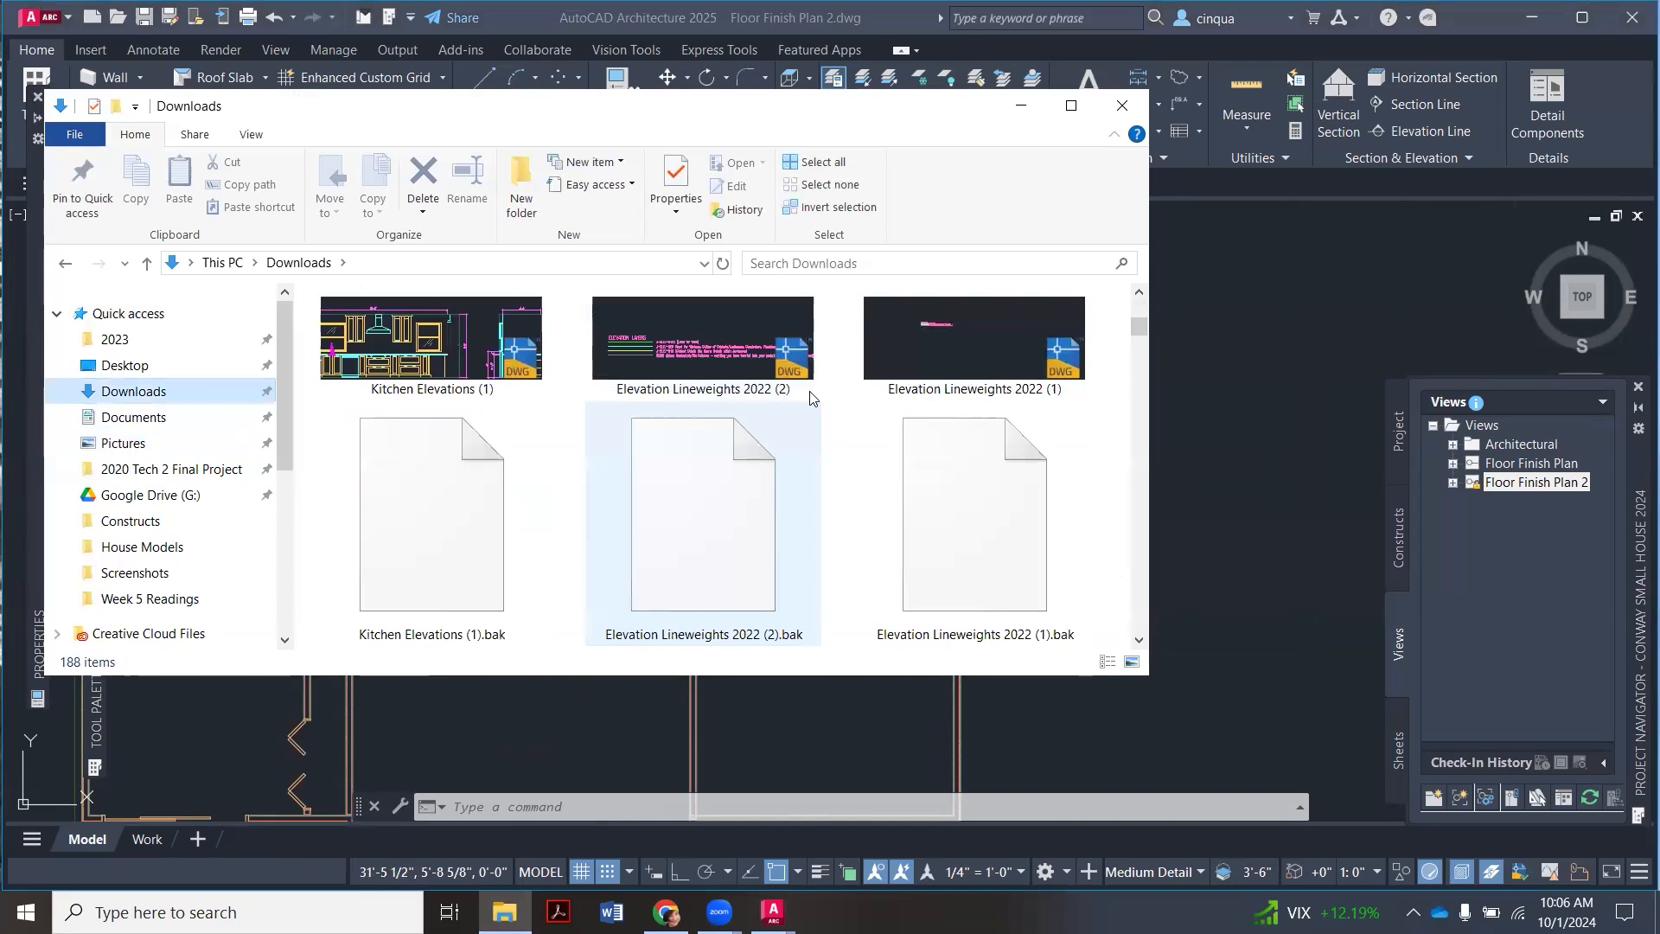
{"action": "left_click", "coordinate": [679, 349]}
{"action": "double_click", "coordinate": [679, 352]}
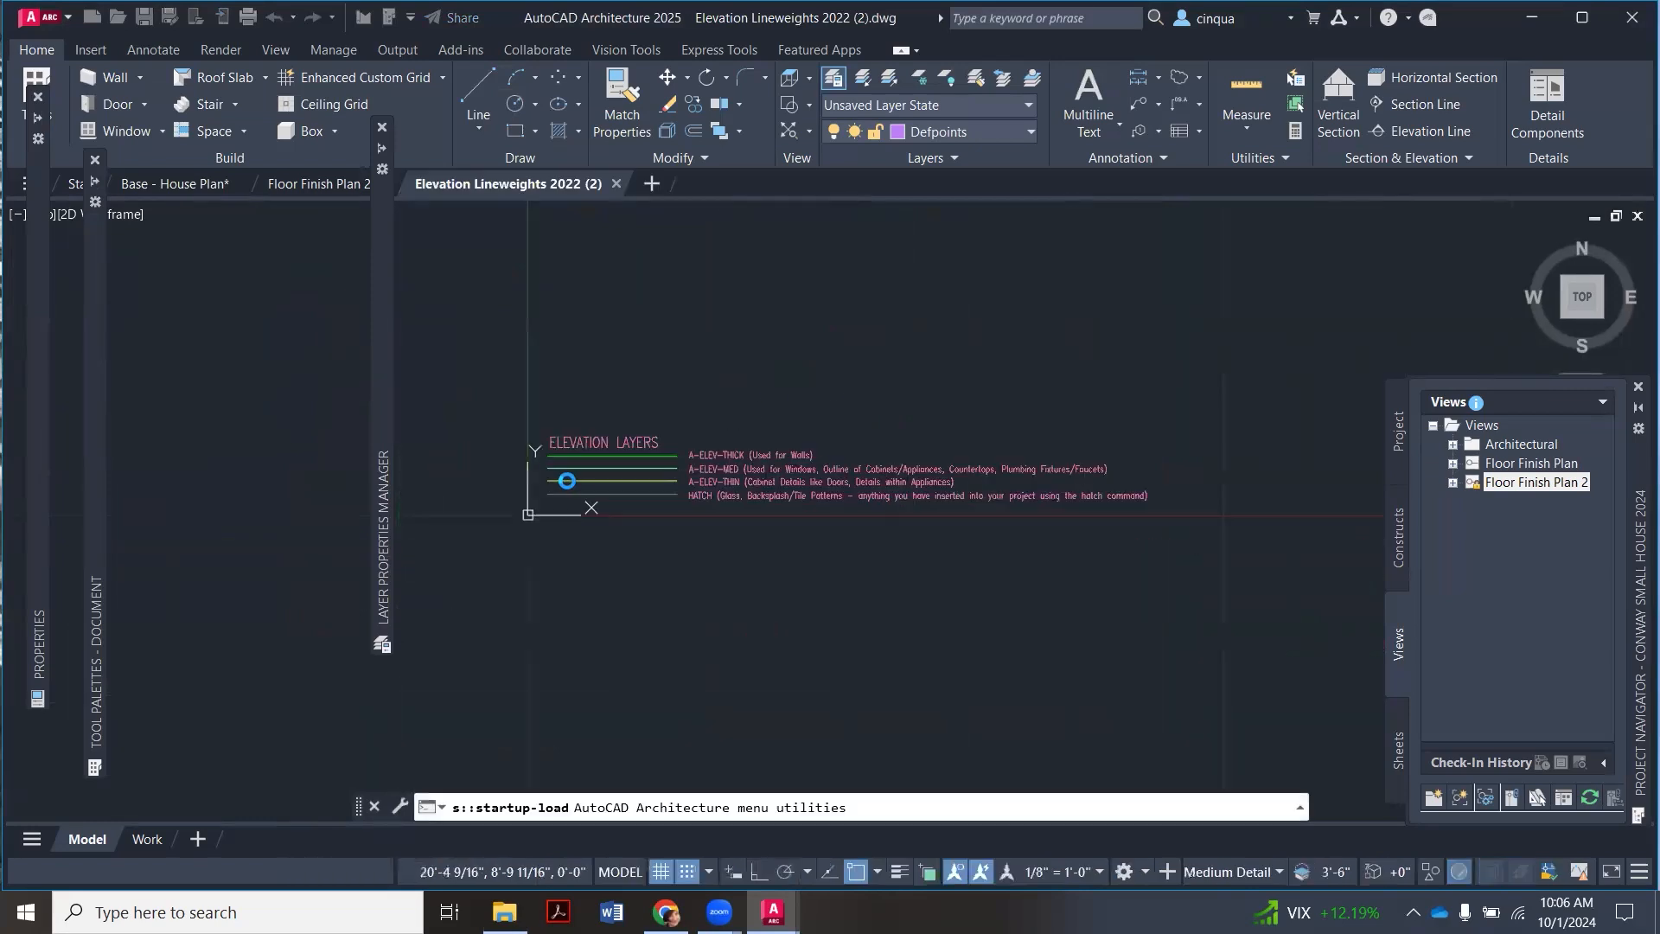
Step: Copy the A-ELEV-THIN sample line and paste it into Floor Finish Plan 2, in the empty area east of the house
{"action": "scroll", "coordinate": [568, 481], "scroll_direction": "up", "scroll_amount": 2}
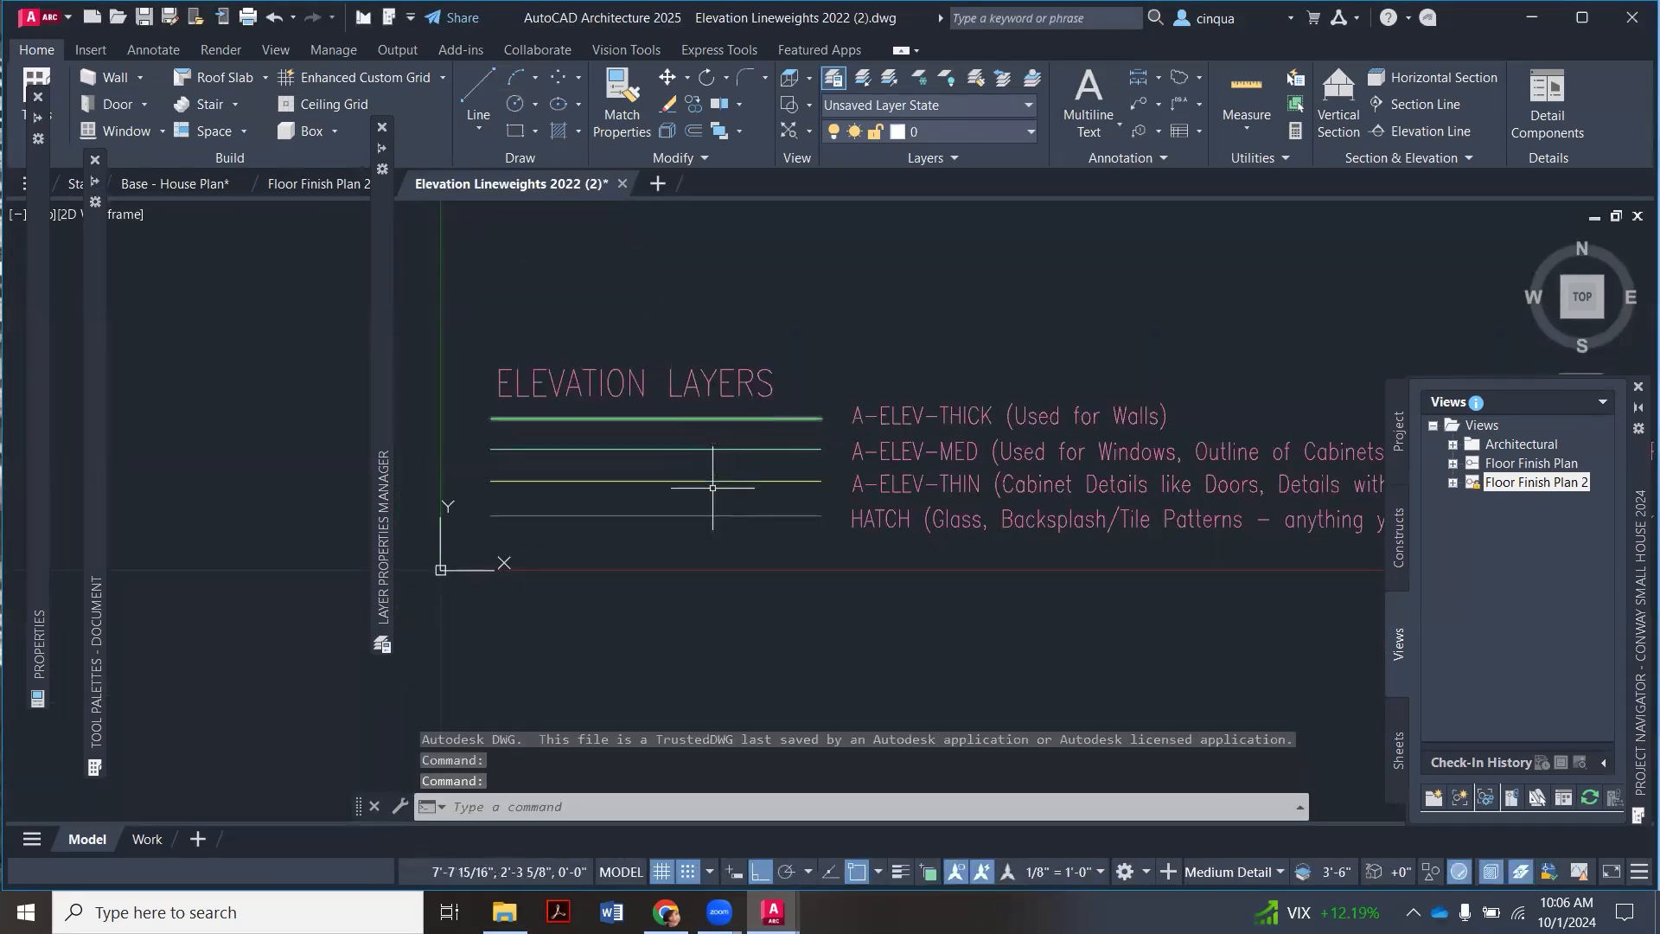
{"action": "left_click", "coordinate": [716, 481]}
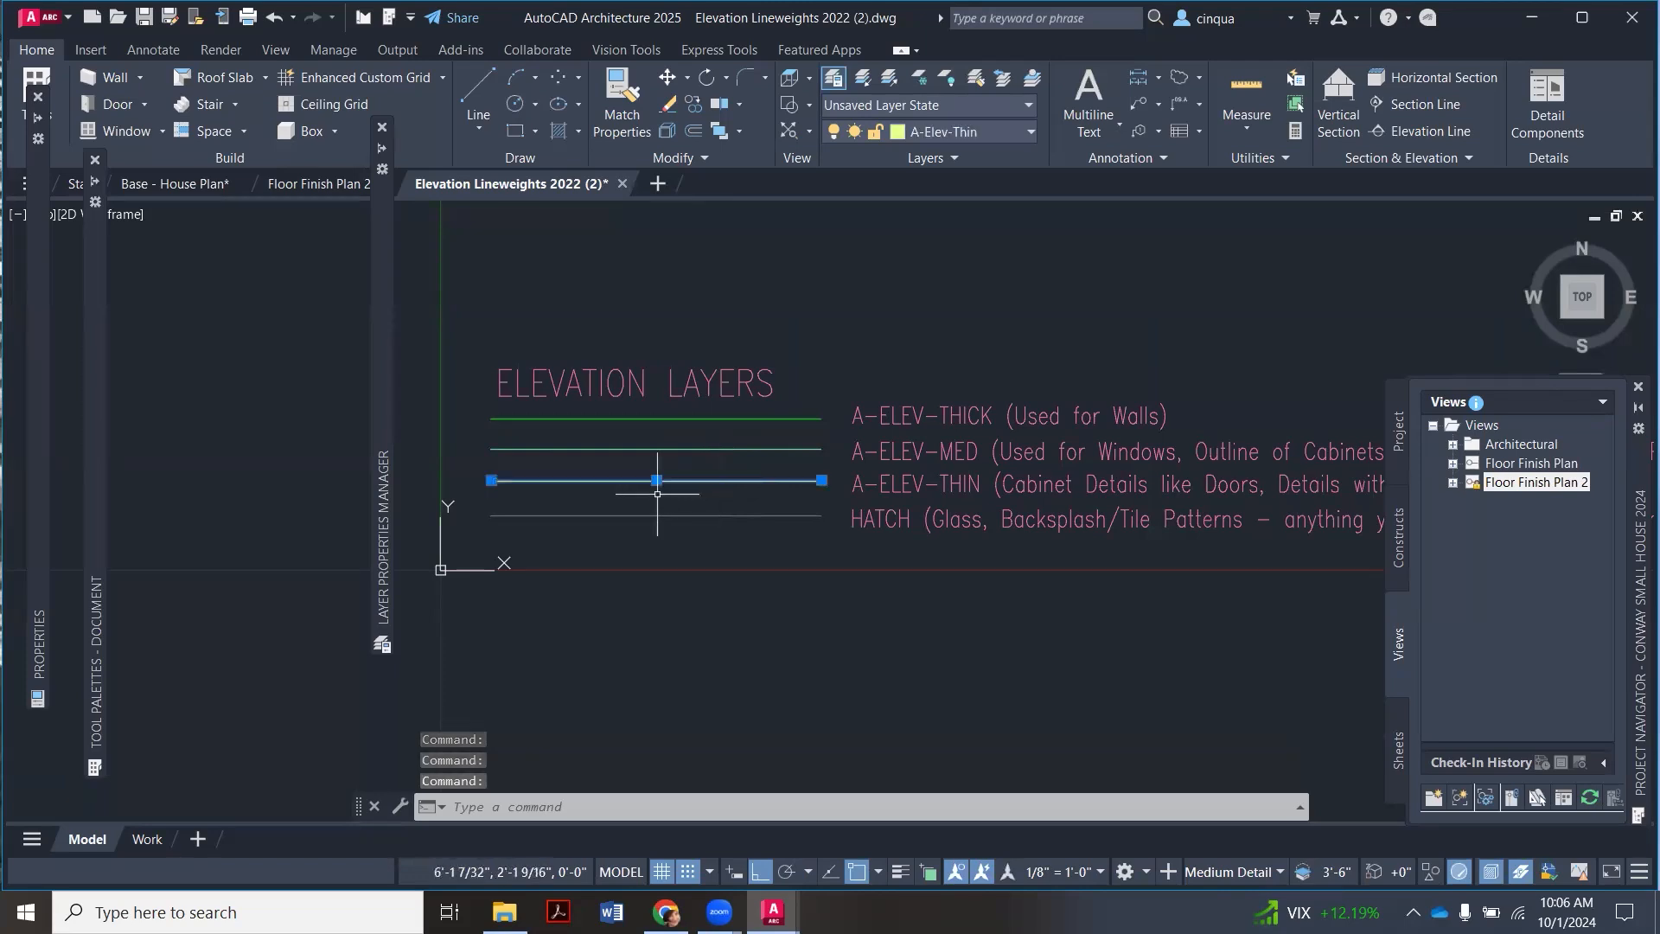
{"action": "key", "text": "ctrl+c"}
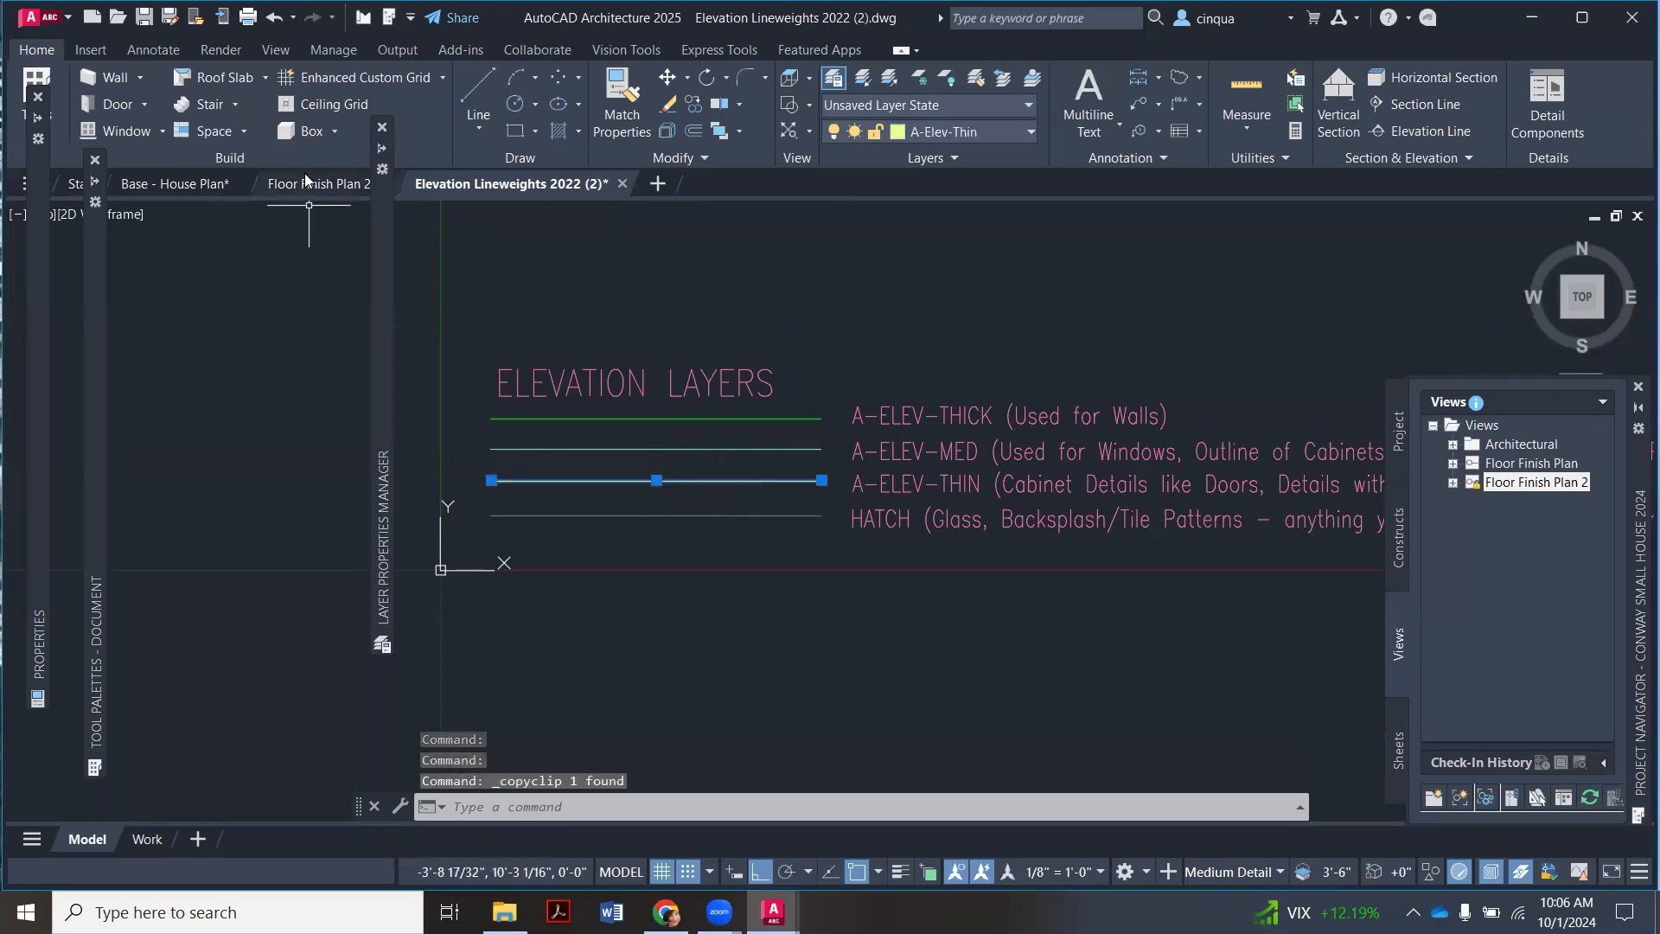
{"action": "left_click", "coordinate": [306, 177]}
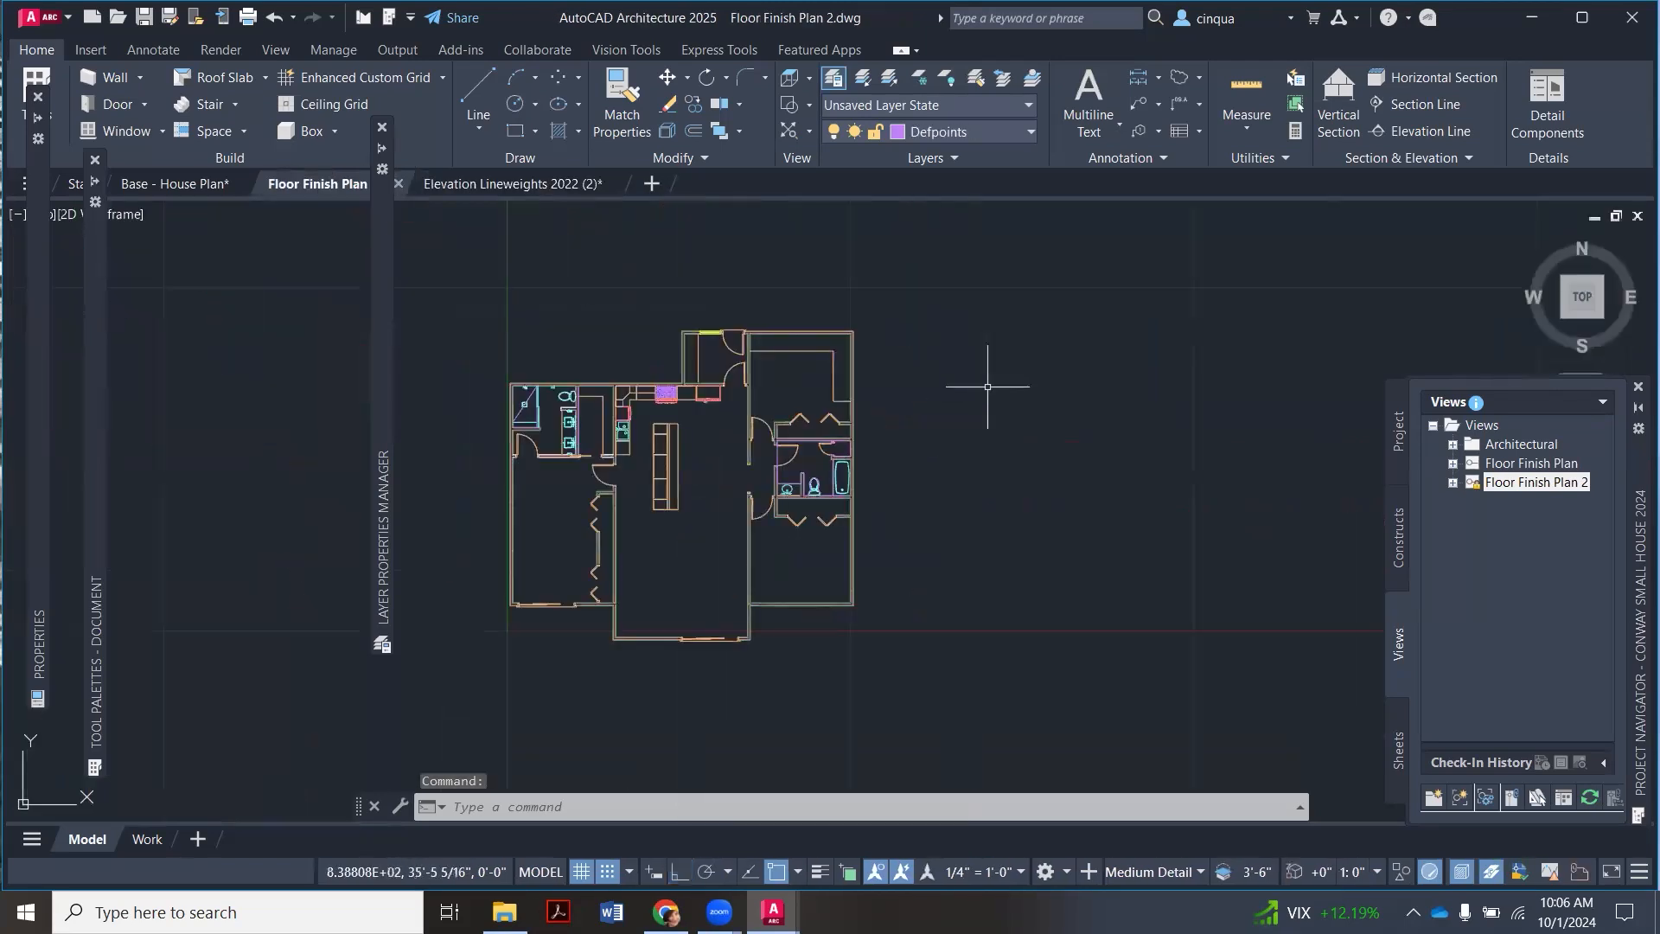
{"action": "key", "text": "ctrl+v"}
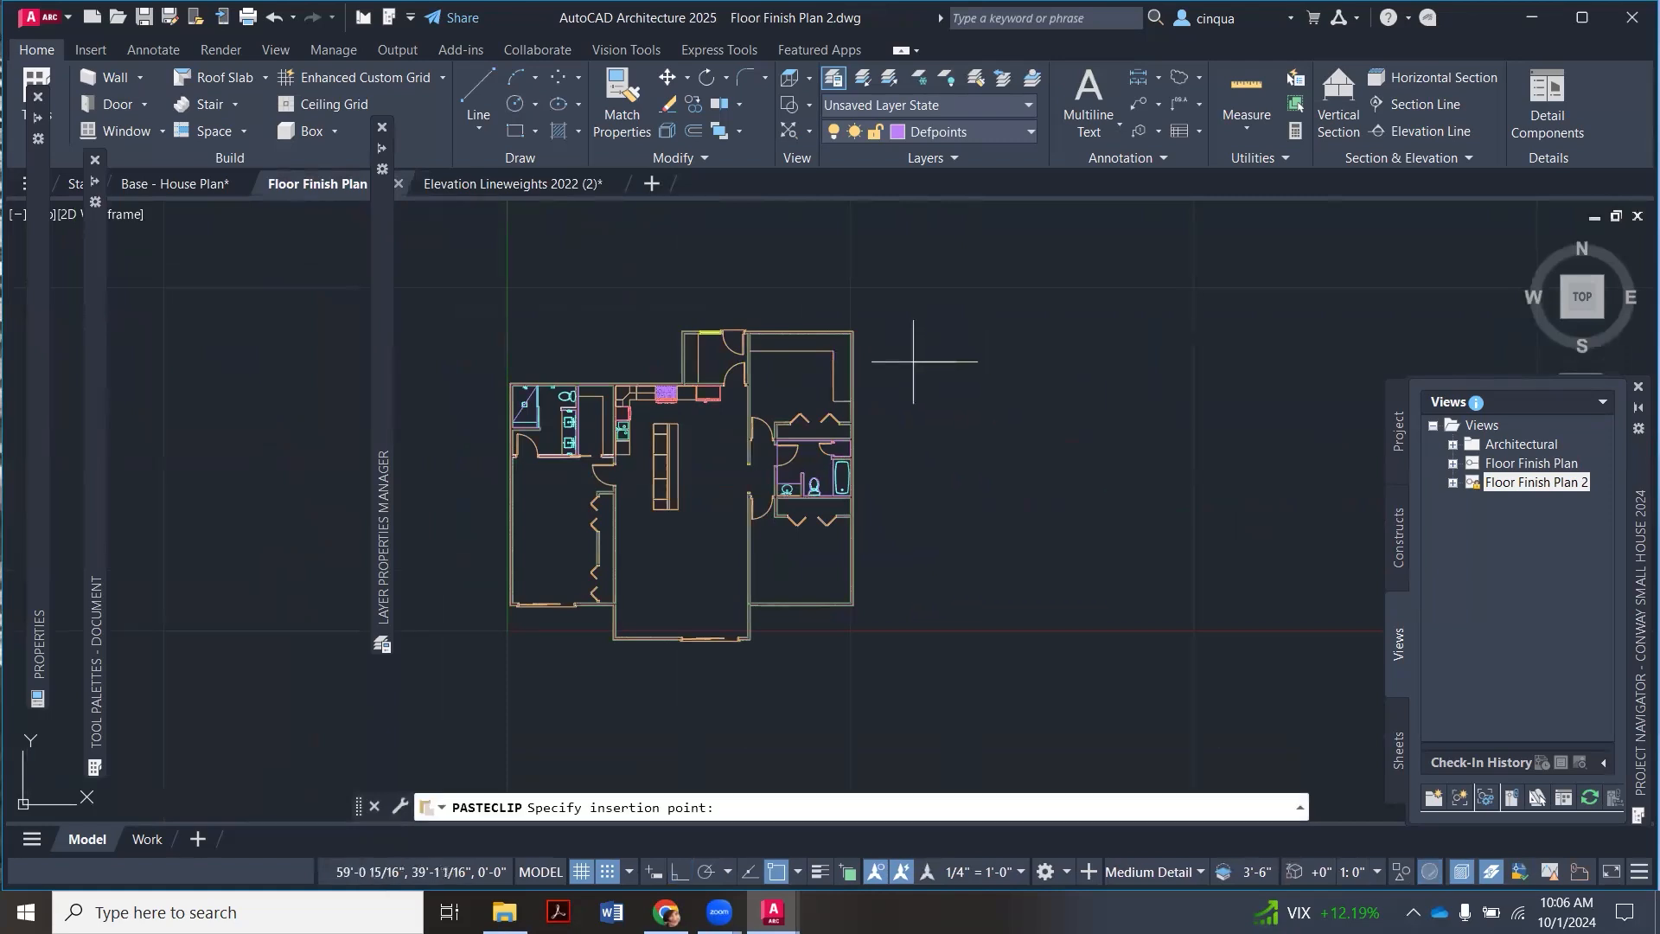
{"action": "scroll", "coordinate": [964, 307], "scroll_direction": "up", "scroll_amount": 4}
{"action": "left_click", "coordinate": [963, 300]}
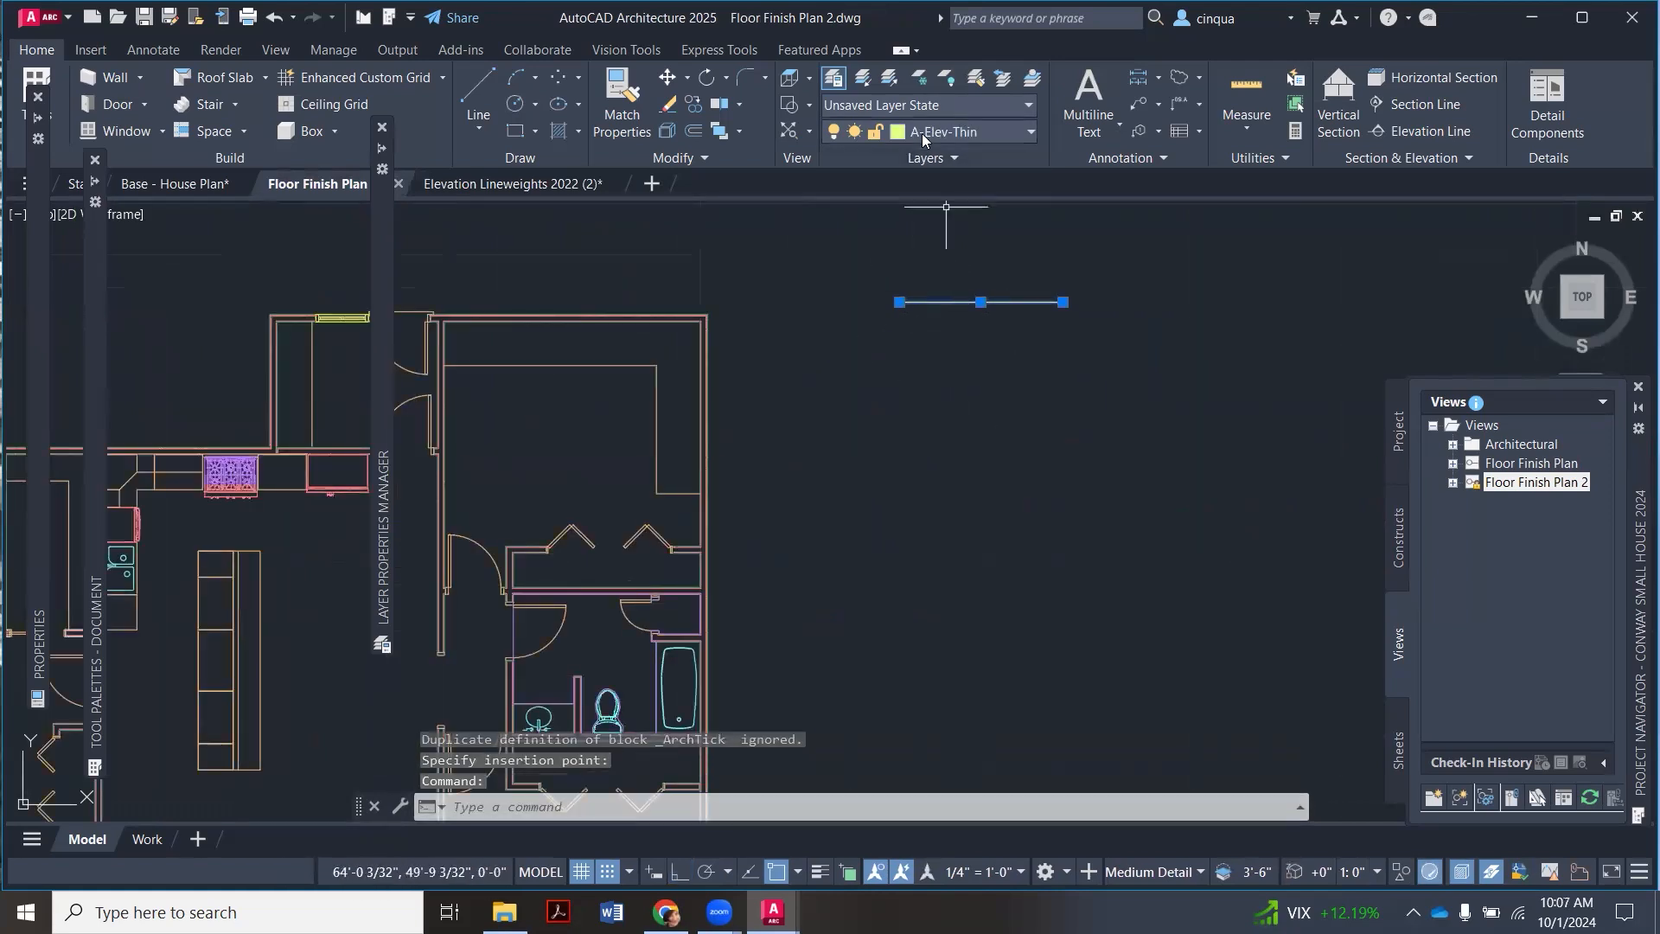
{"action": "key", "text": "Escape"}
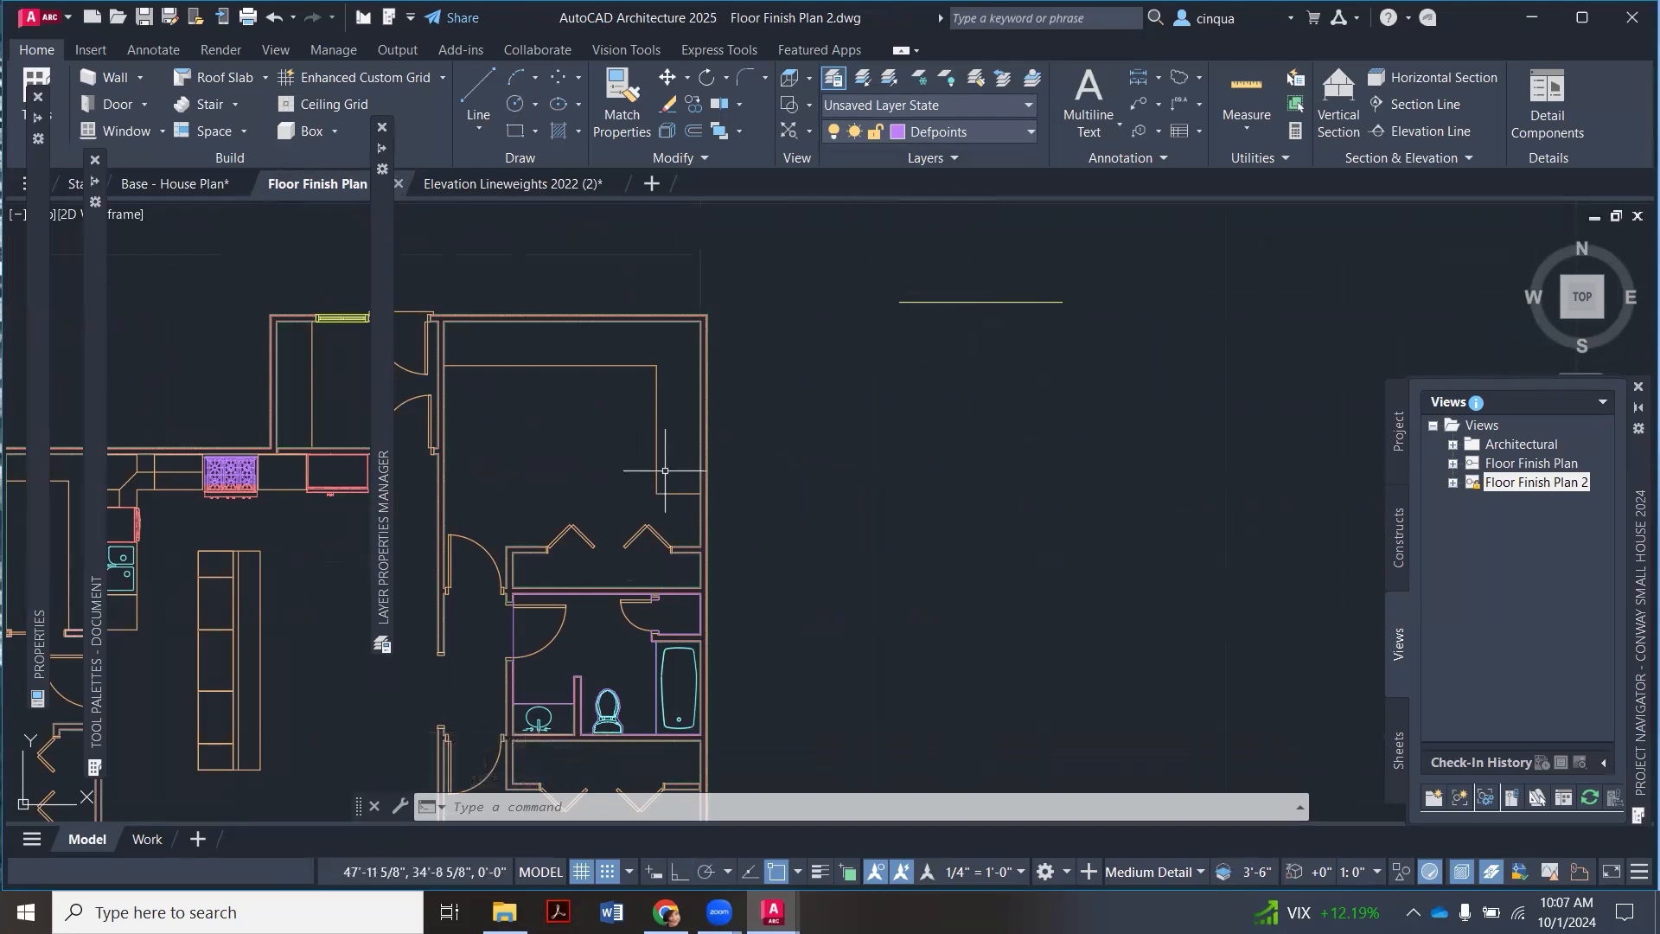
Step: Rename the A-Elev-Thin layer to A-Floor Finish and close the layer manager
{"action": "left_click", "coordinate": [836, 78]}
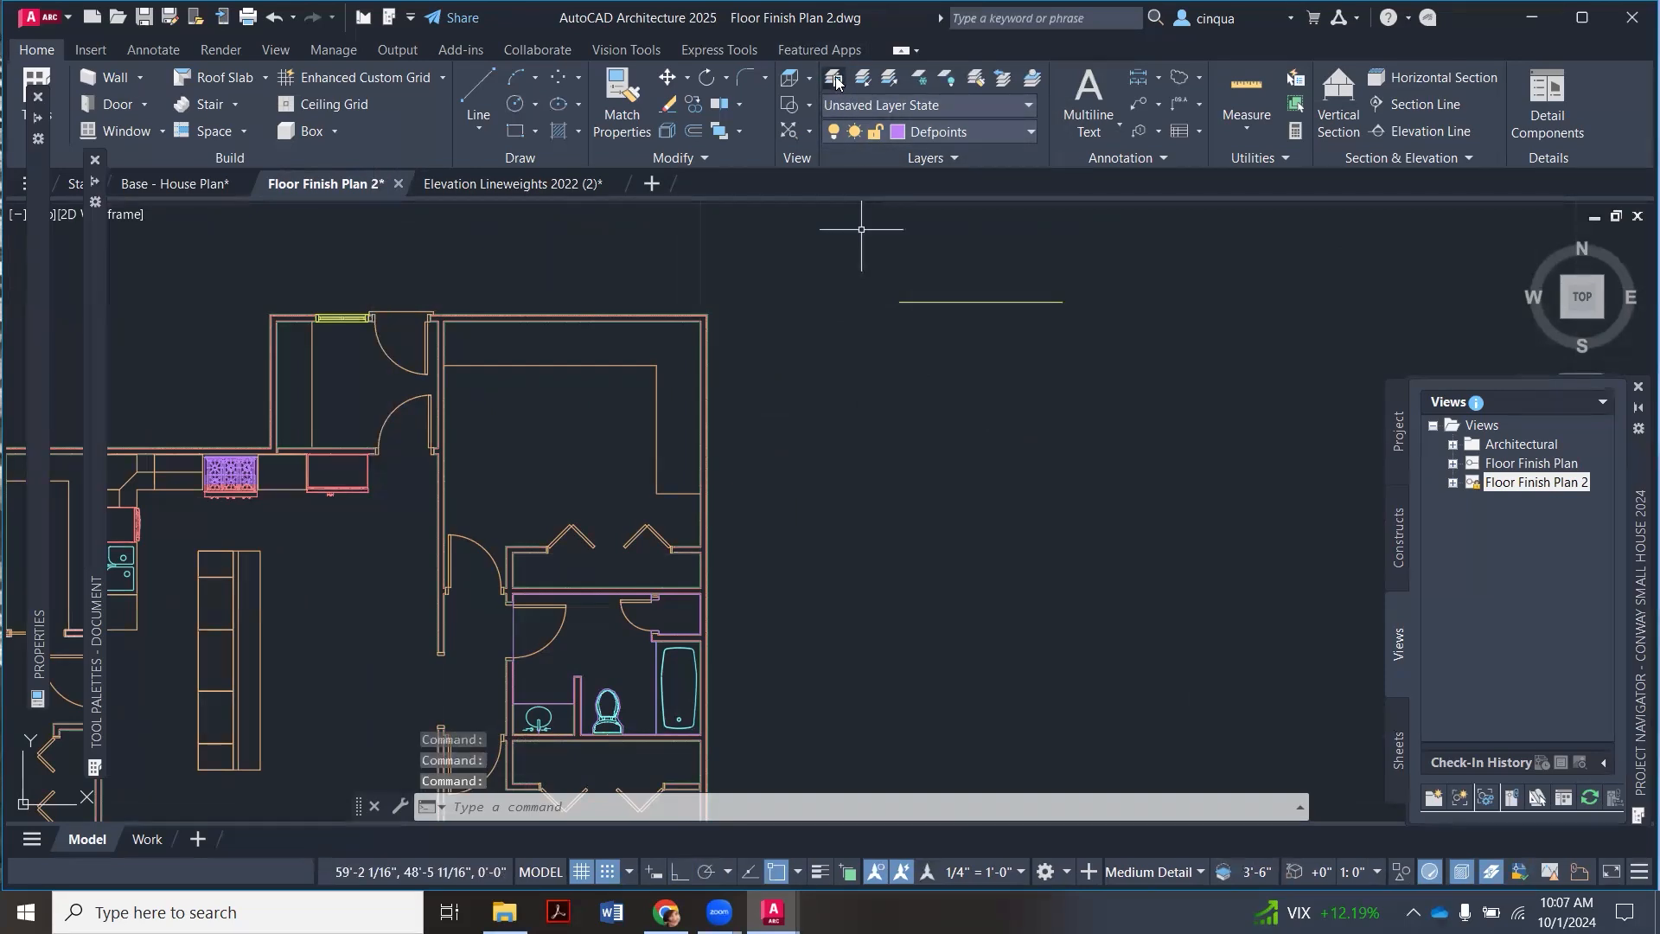
{"action": "left_click", "coordinate": [836, 79]}
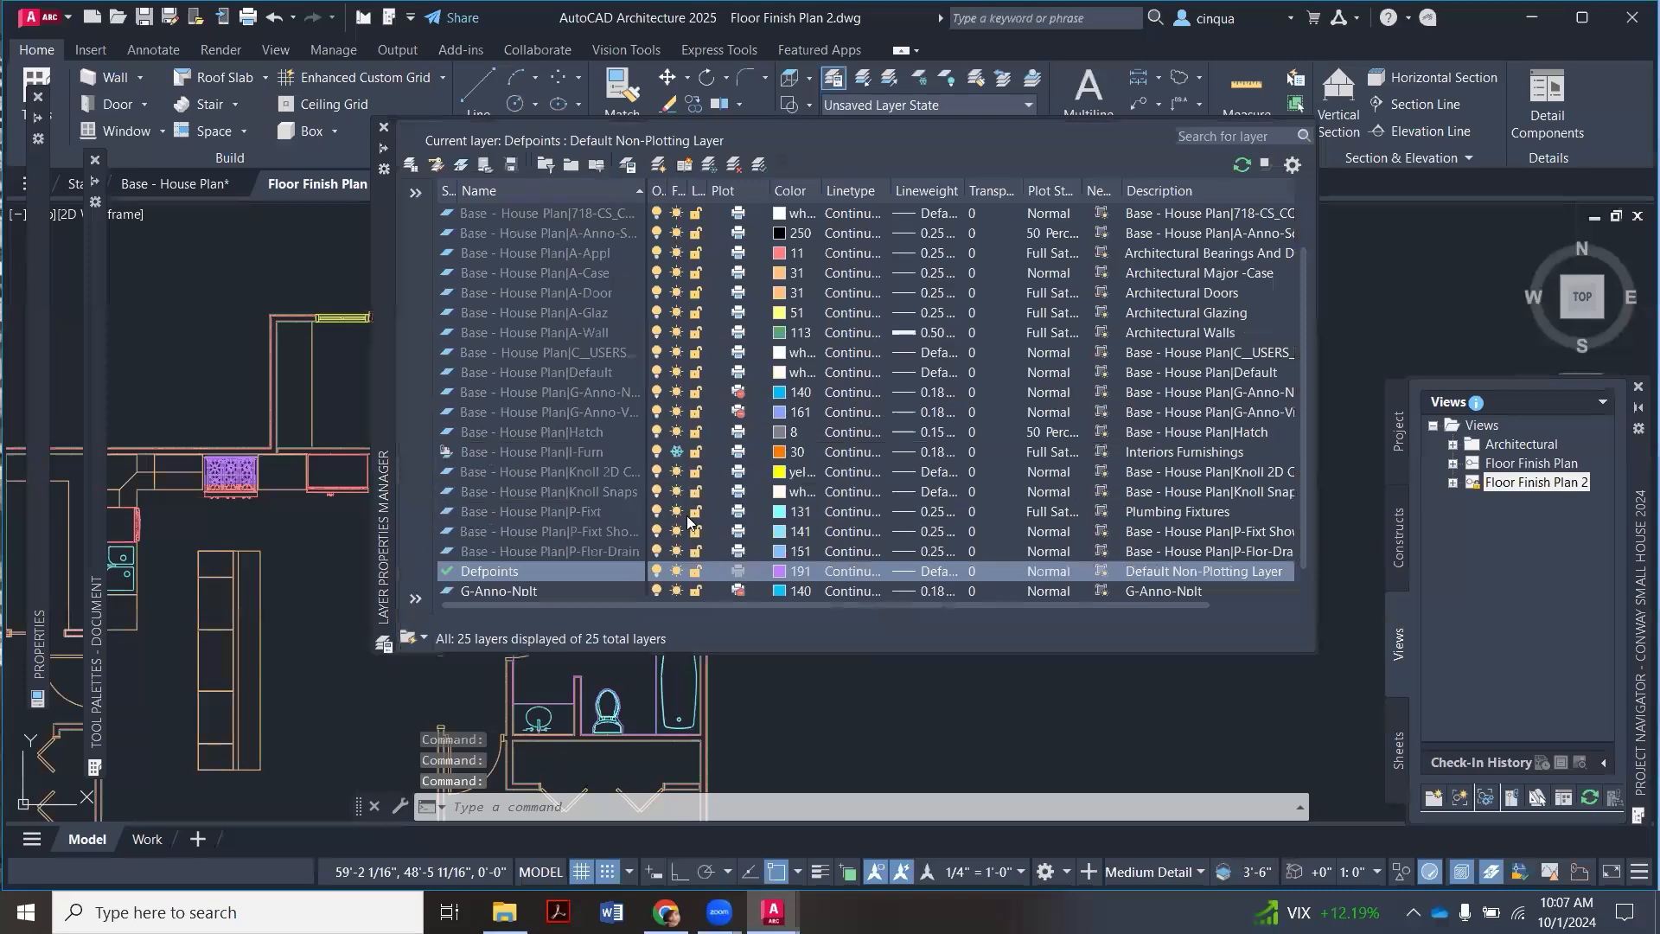
{"action": "scroll", "coordinate": [685, 491], "scroll_direction": "up", "scroll_amount": 2}
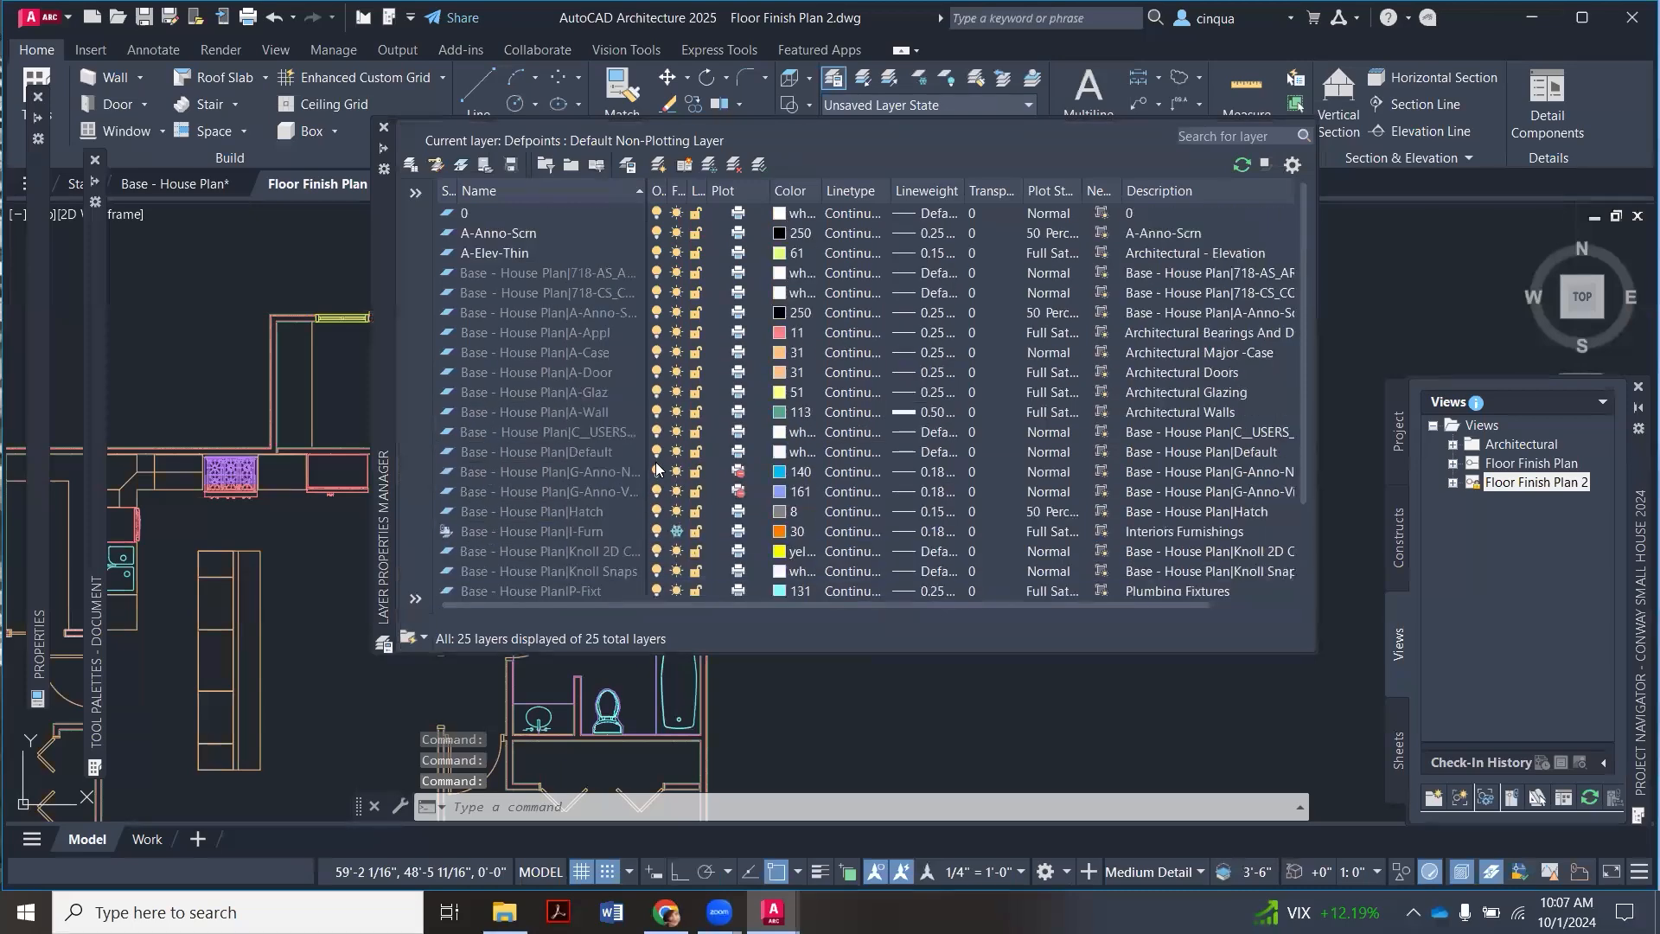
{"action": "left_click", "coordinate": [553, 251]}
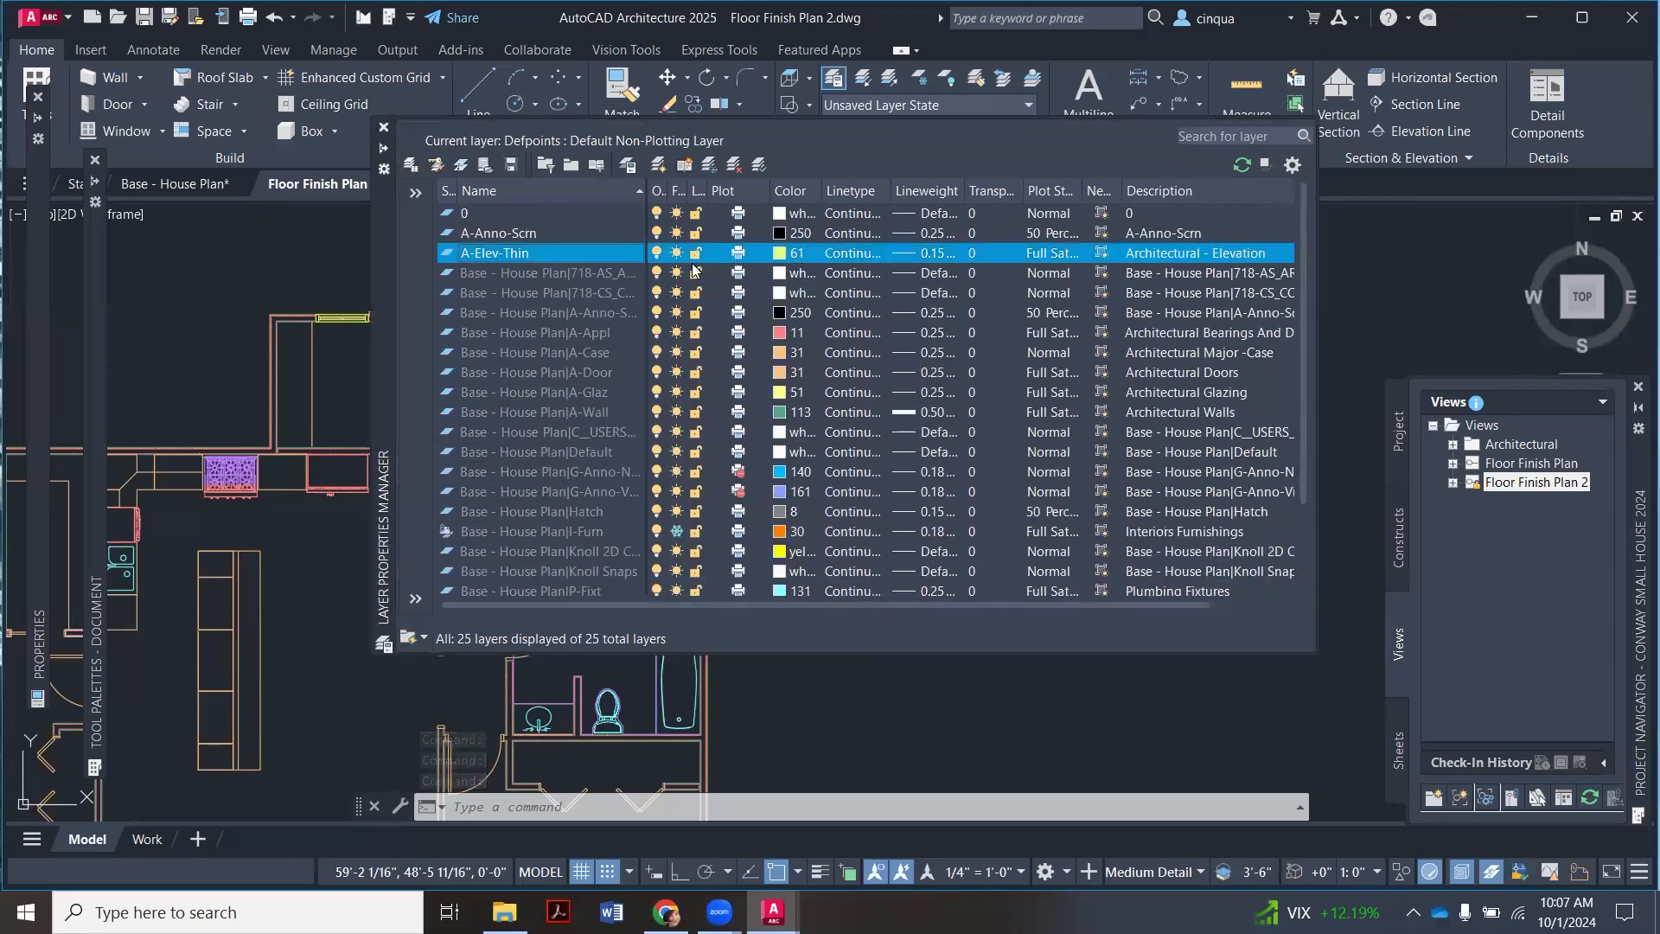
{"action": "right_click", "coordinate": [560, 254]}
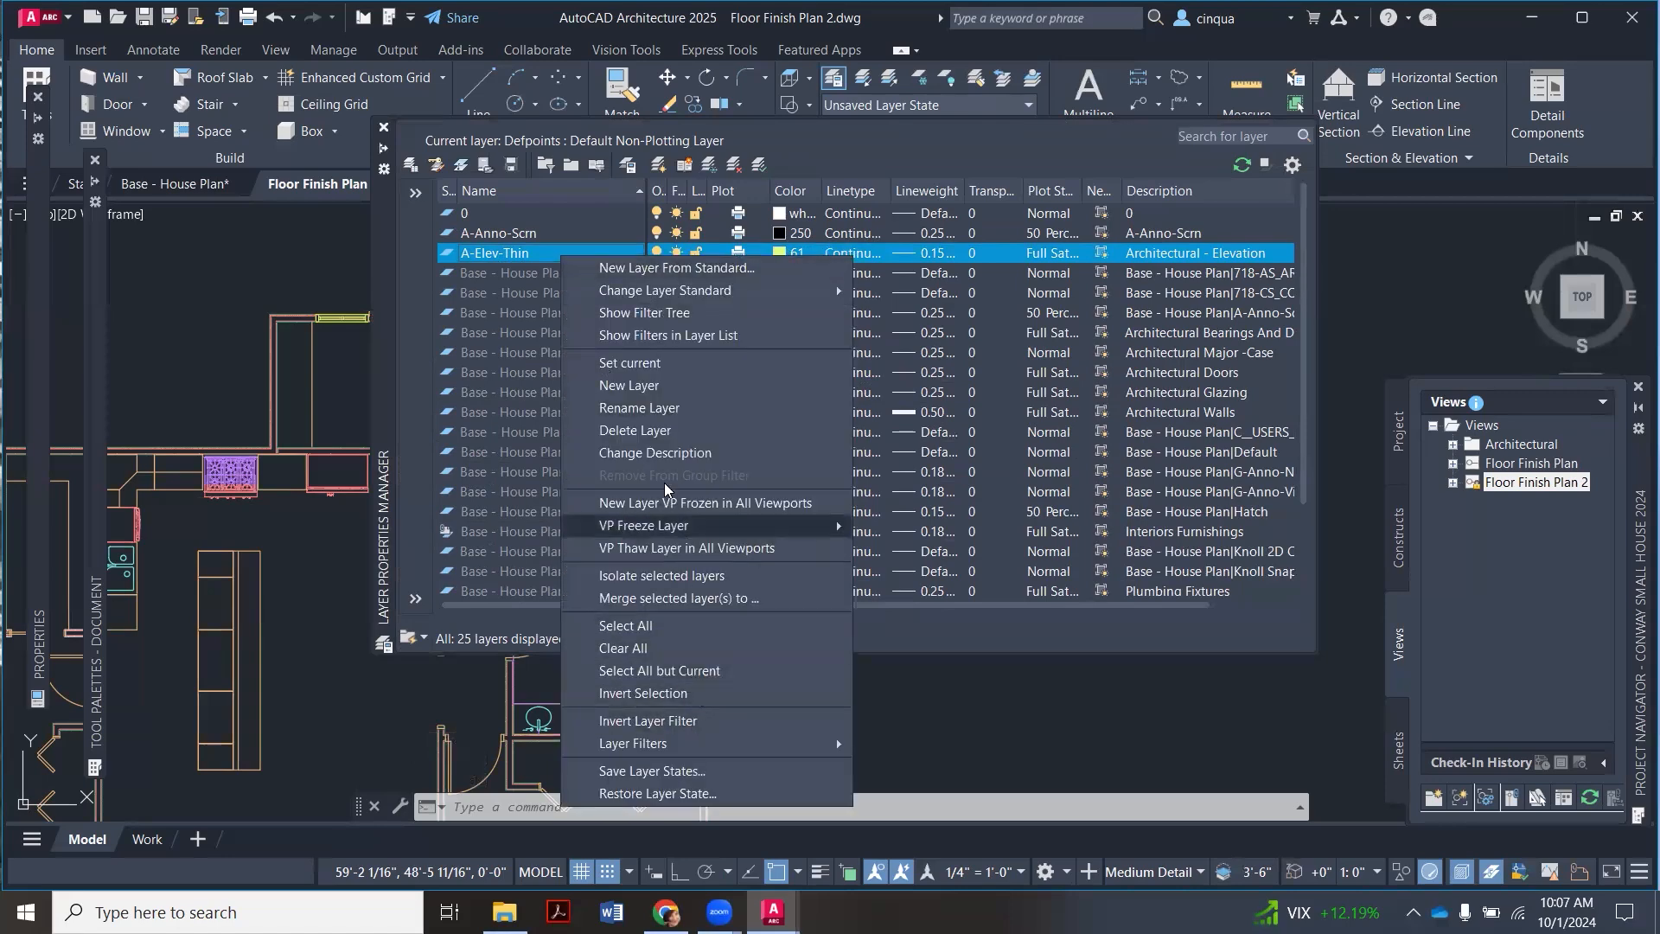
{"action": "left_click", "coordinate": [676, 414]}
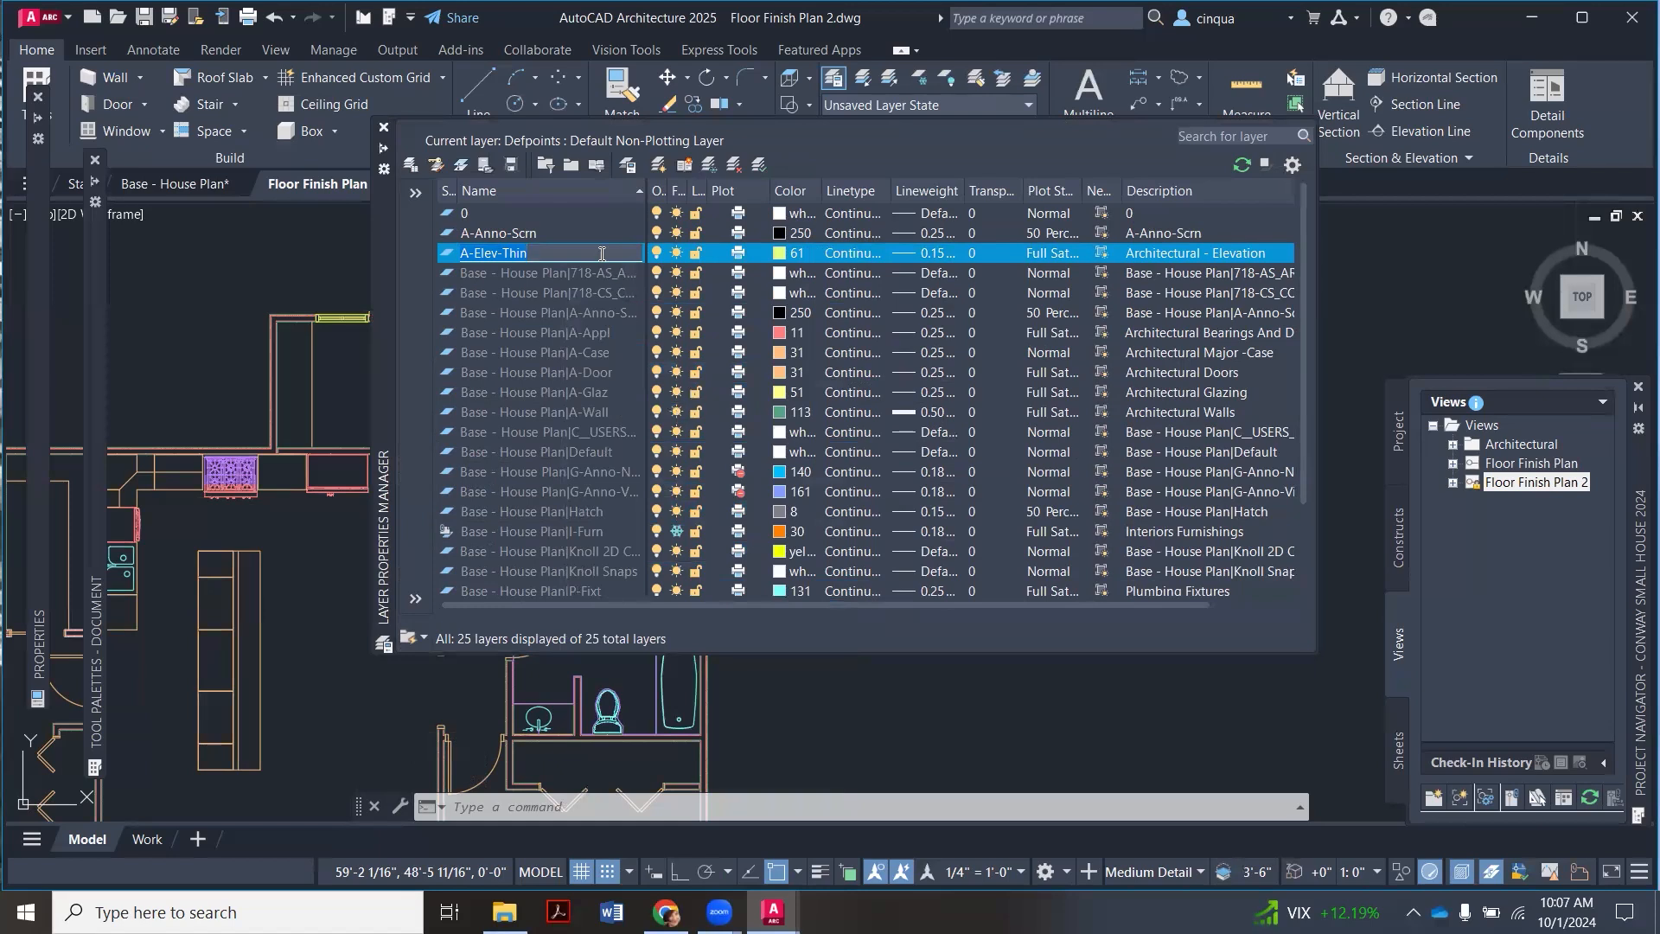
{"action": "key", "text": "BackSpace"}
{"action": "key", "text": "BackSpace"}
{"action": "key", "text": "BackSpace"}
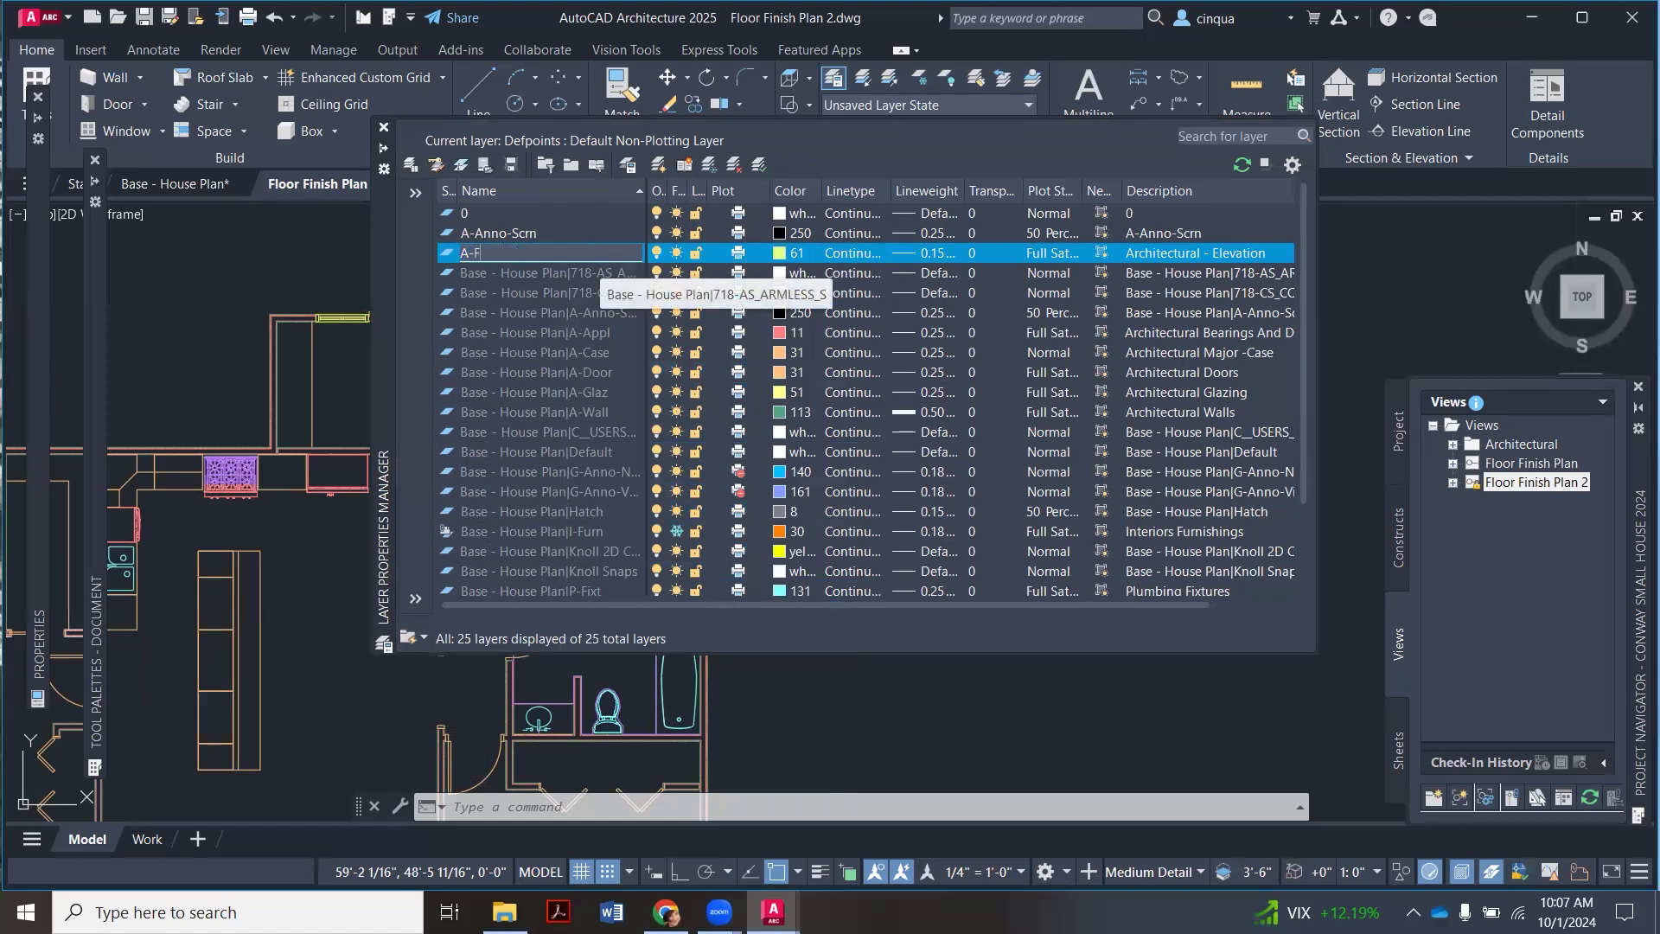
{"action": "type", "text": "h"}
{"action": "key", "text": "Return"}
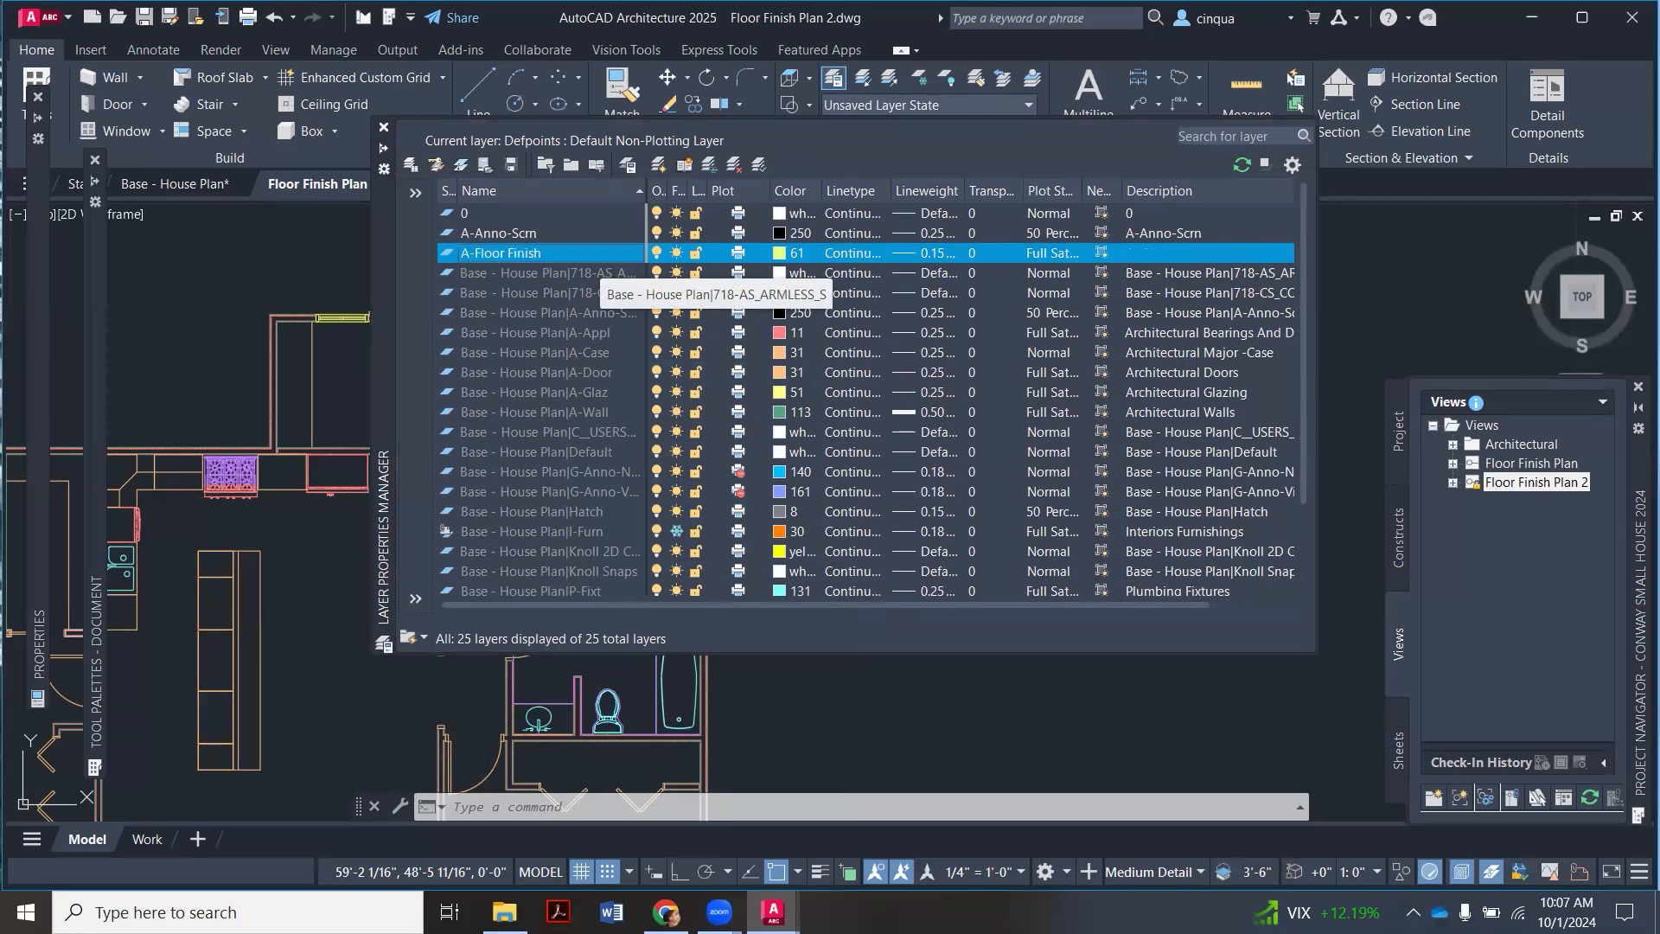
{"action": "left_click", "coordinate": [386, 134]}
Step: Match the properties of the pasted sample line east of the house onto the bathroom floor outline
{"action": "scroll", "coordinate": [701, 470], "scroll_direction": "down", "scroll_amount": 2}
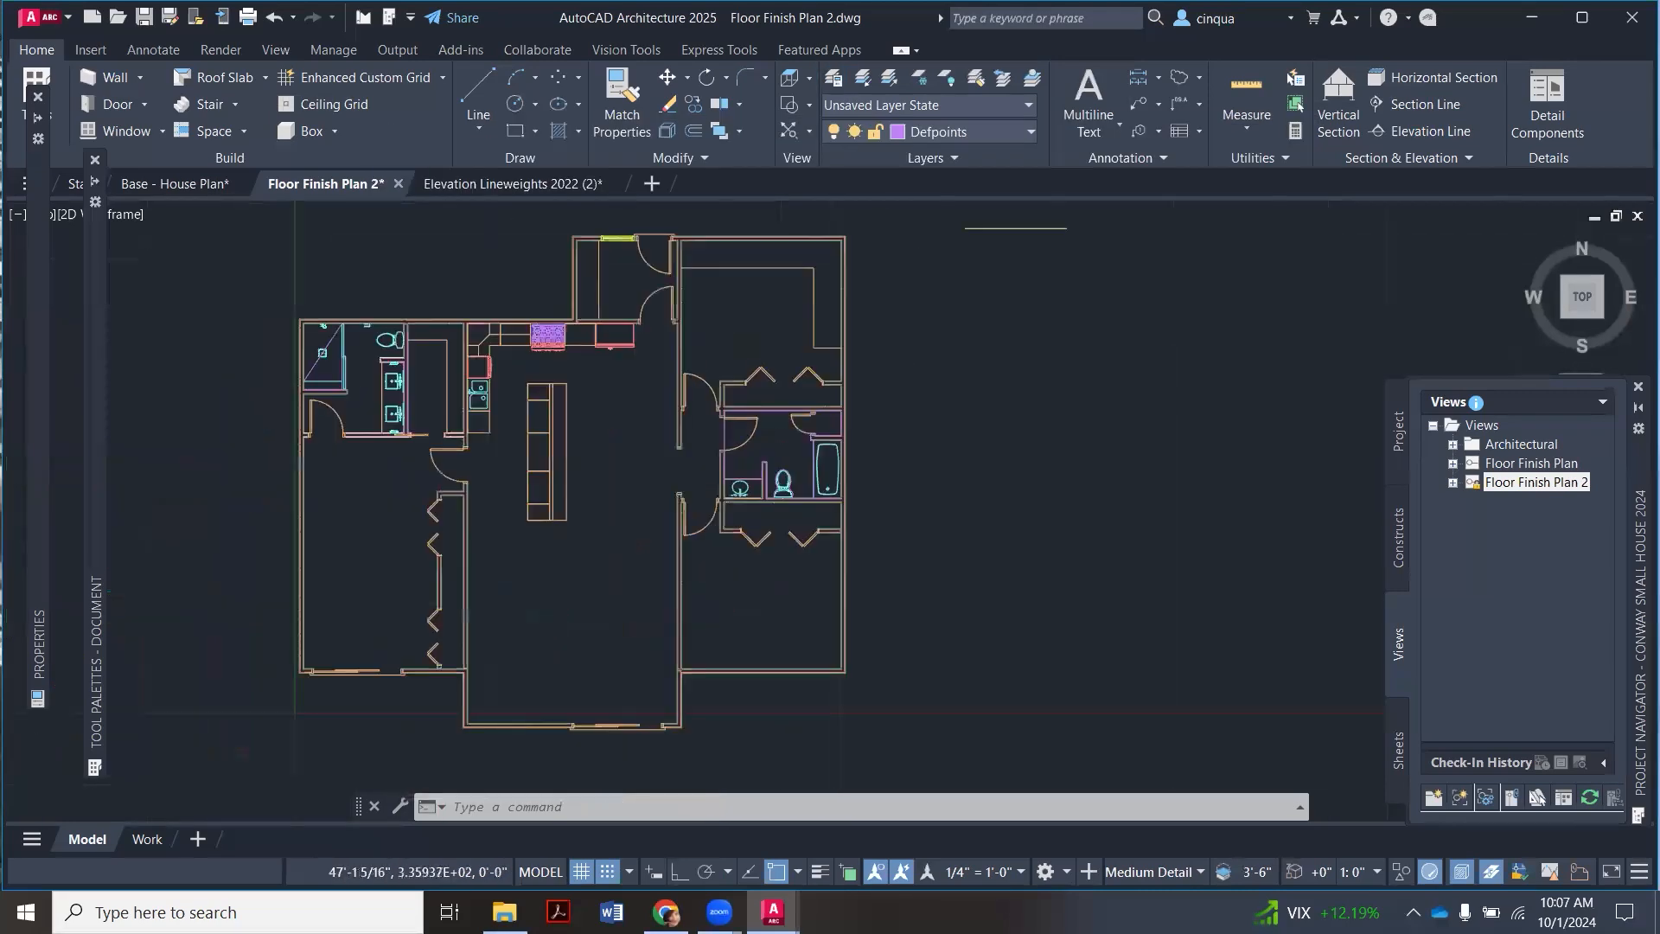
{"action": "scroll", "coordinate": [701, 470], "scroll_direction": "up", "scroll_amount": 4}
{"action": "scroll", "coordinate": [661, 463], "scroll_direction": "down", "scroll_amount": 2}
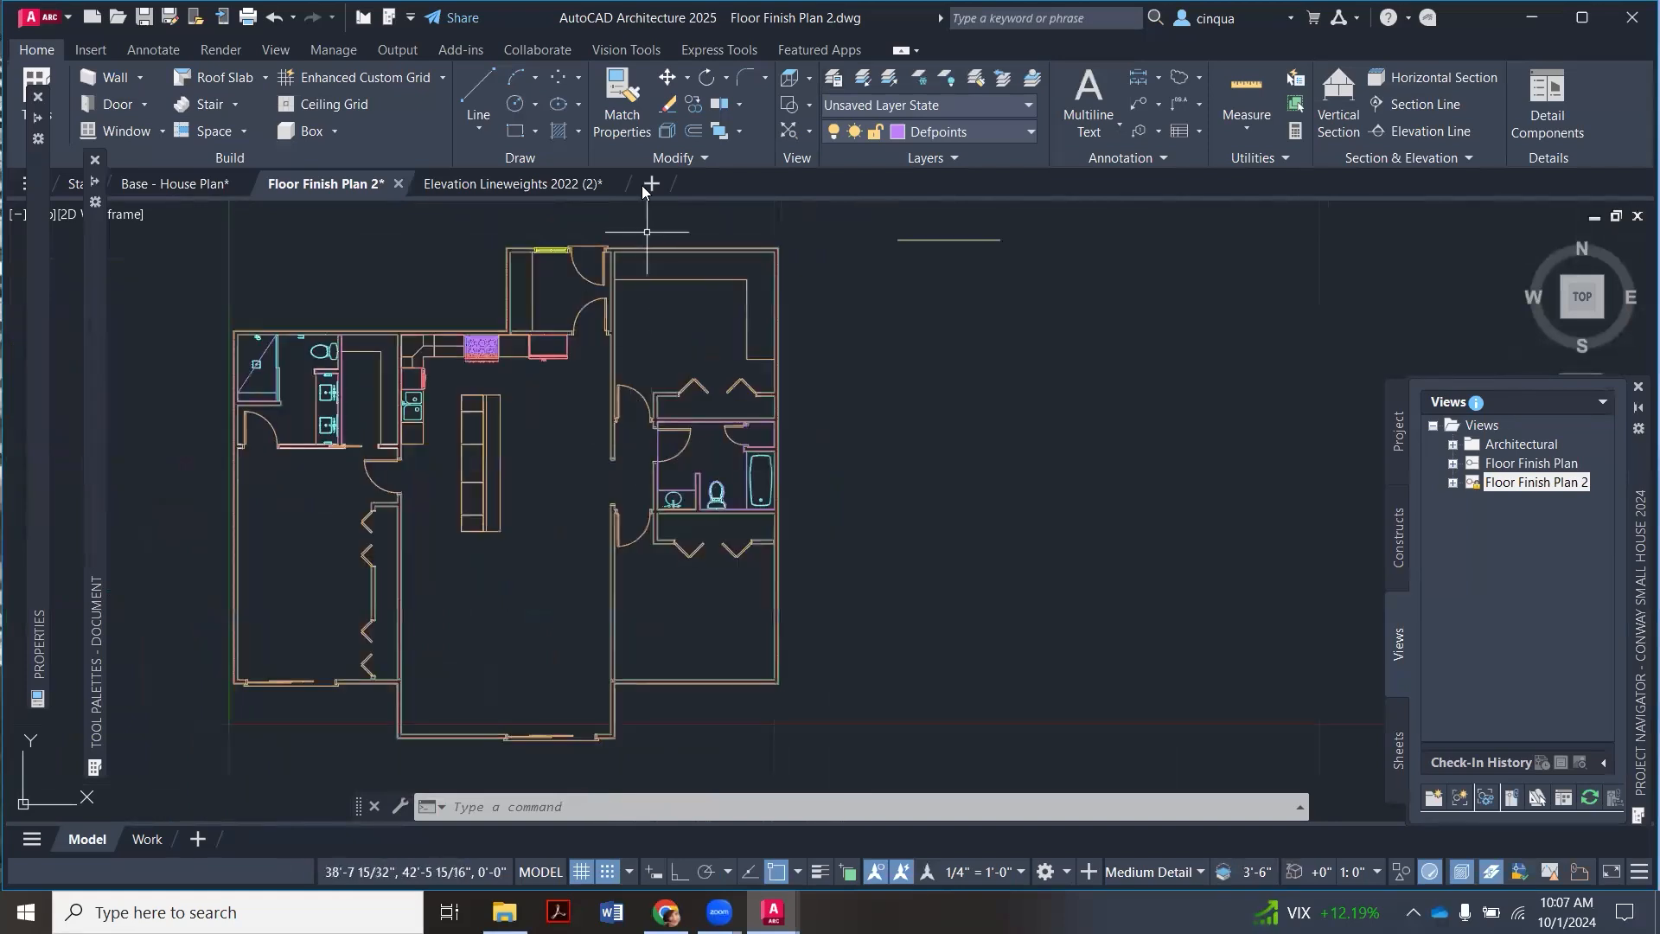
{"action": "left_click", "coordinate": [618, 130]}
{"action": "left_click", "coordinate": [932, 238]}
{"action": "scroll", "coordinate": [598, 410], "scroll_direction": "up", "scroll_amount": 2}
{"action": "left_click", "coordinate": [749, 499]}
{"action": "key", "text": "Escape"}
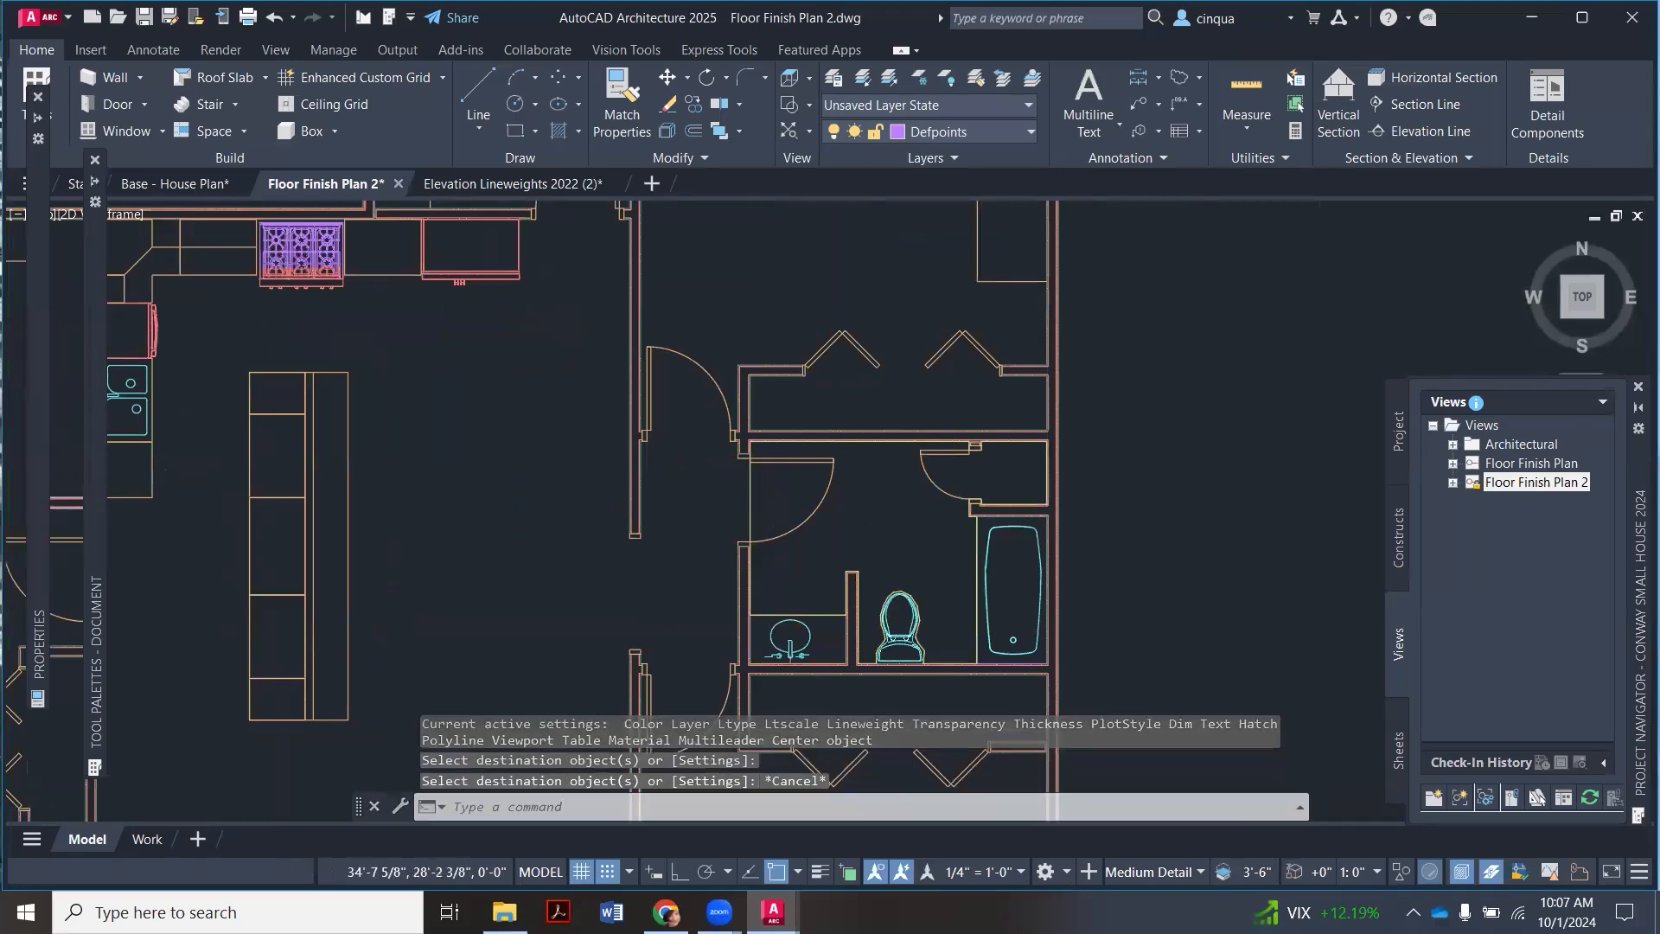
Step: Hatch the bathroom floor by selecting its closed polyline outline as the boundary object
{"action": "scroll", "coordinate": [570, 404], "scroll_direction": "down", "scroll_amount": 2}
{"action": "scroll", "coordinate": [680, 453], "scroll_direction": "up", "scroll_amount": 1}
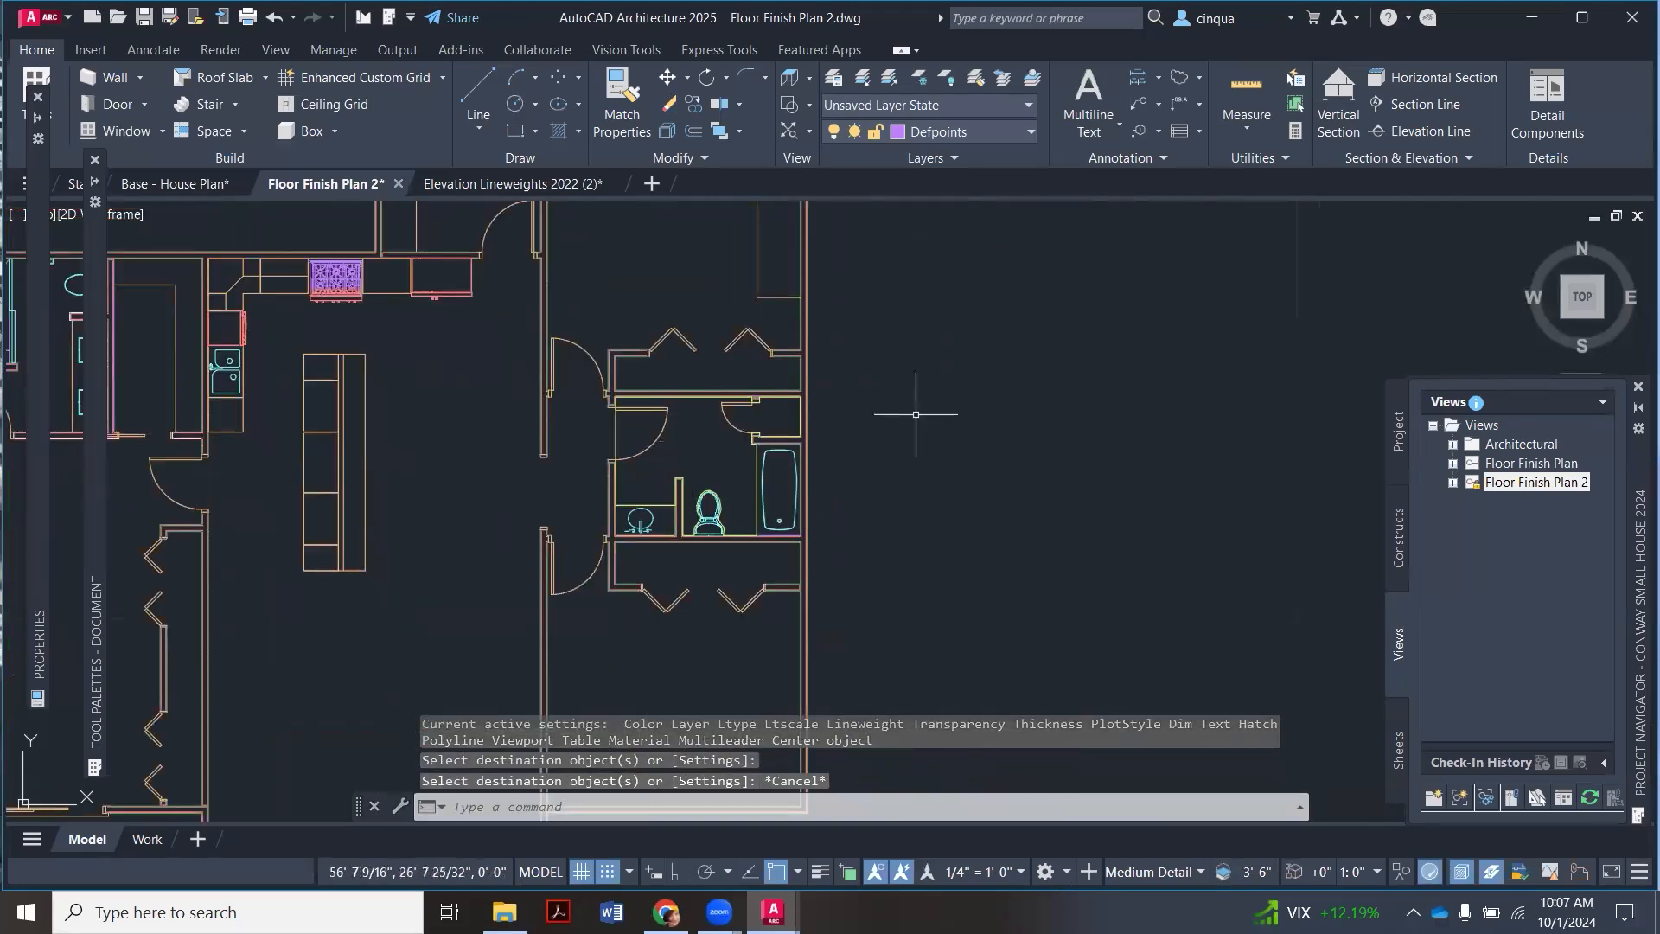
{"action": "scroll", "coordinate": [851, 421], "scroll_direction": "down", "scroll_amount": 2}
{"action": "scroll", "coordinate": [908, 357], "scroll_direction": "up", "scroll_amount": 1}
{"action": "scroll", "coordinate": [801, 488], "scroll_direction": "up", "scroll_amount": 2}
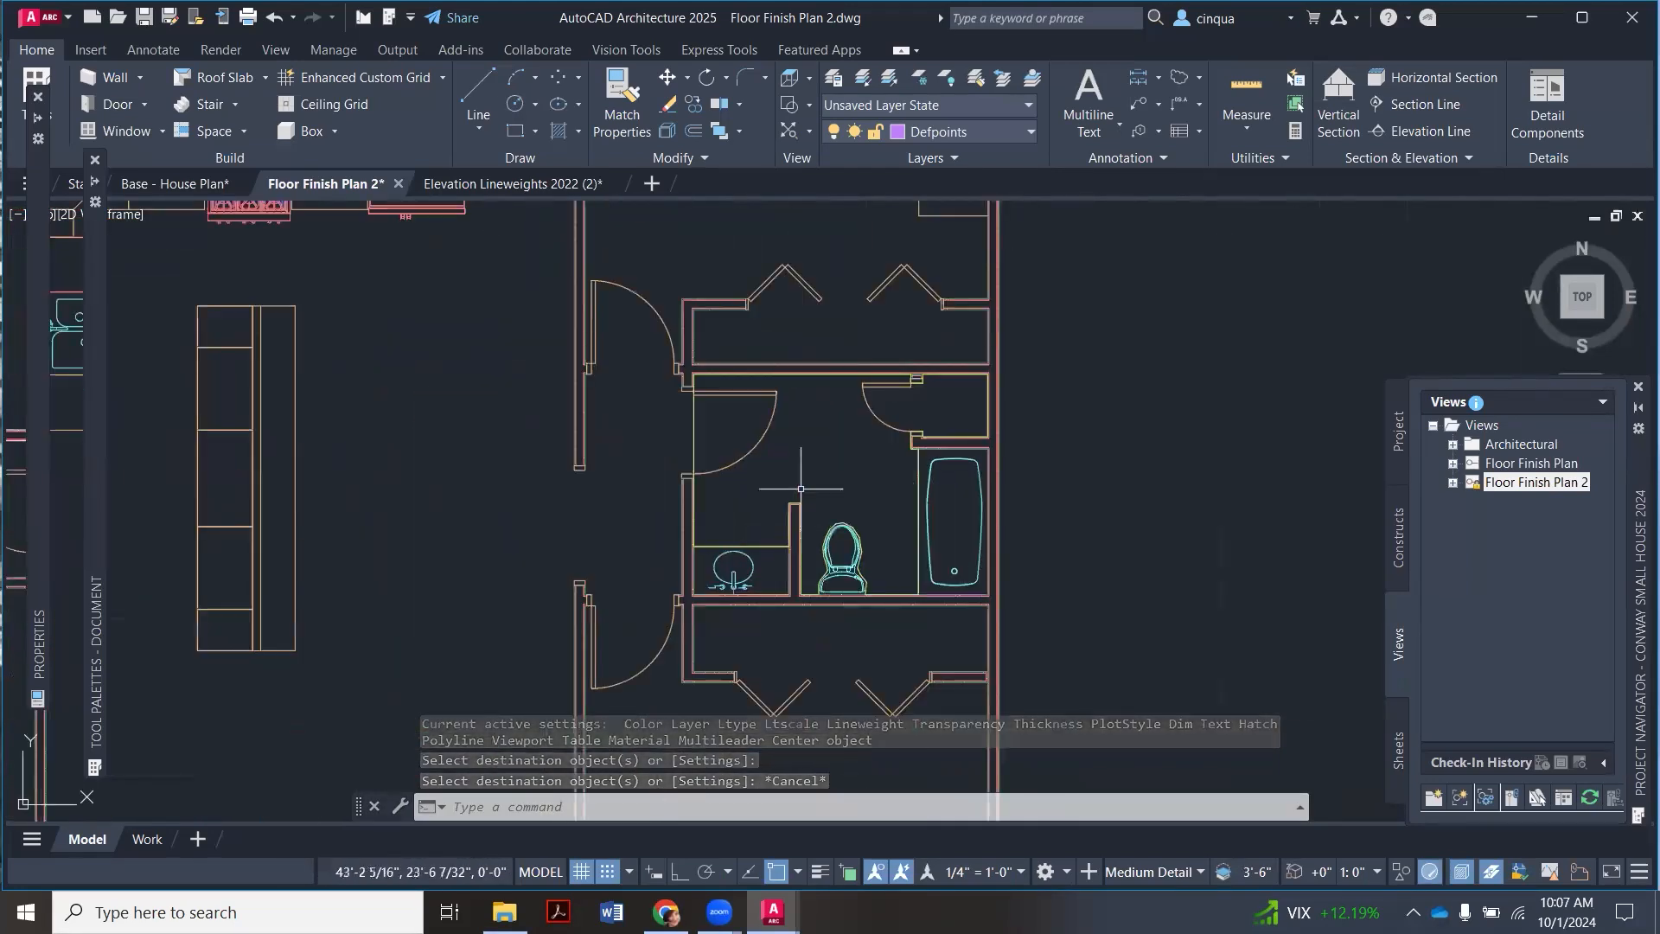
{"action": "scroll", "coordinate": [801, 489], "scroll_direction": "down", "scroll_amount": 2}
{"action": "type", "text": "hat"}
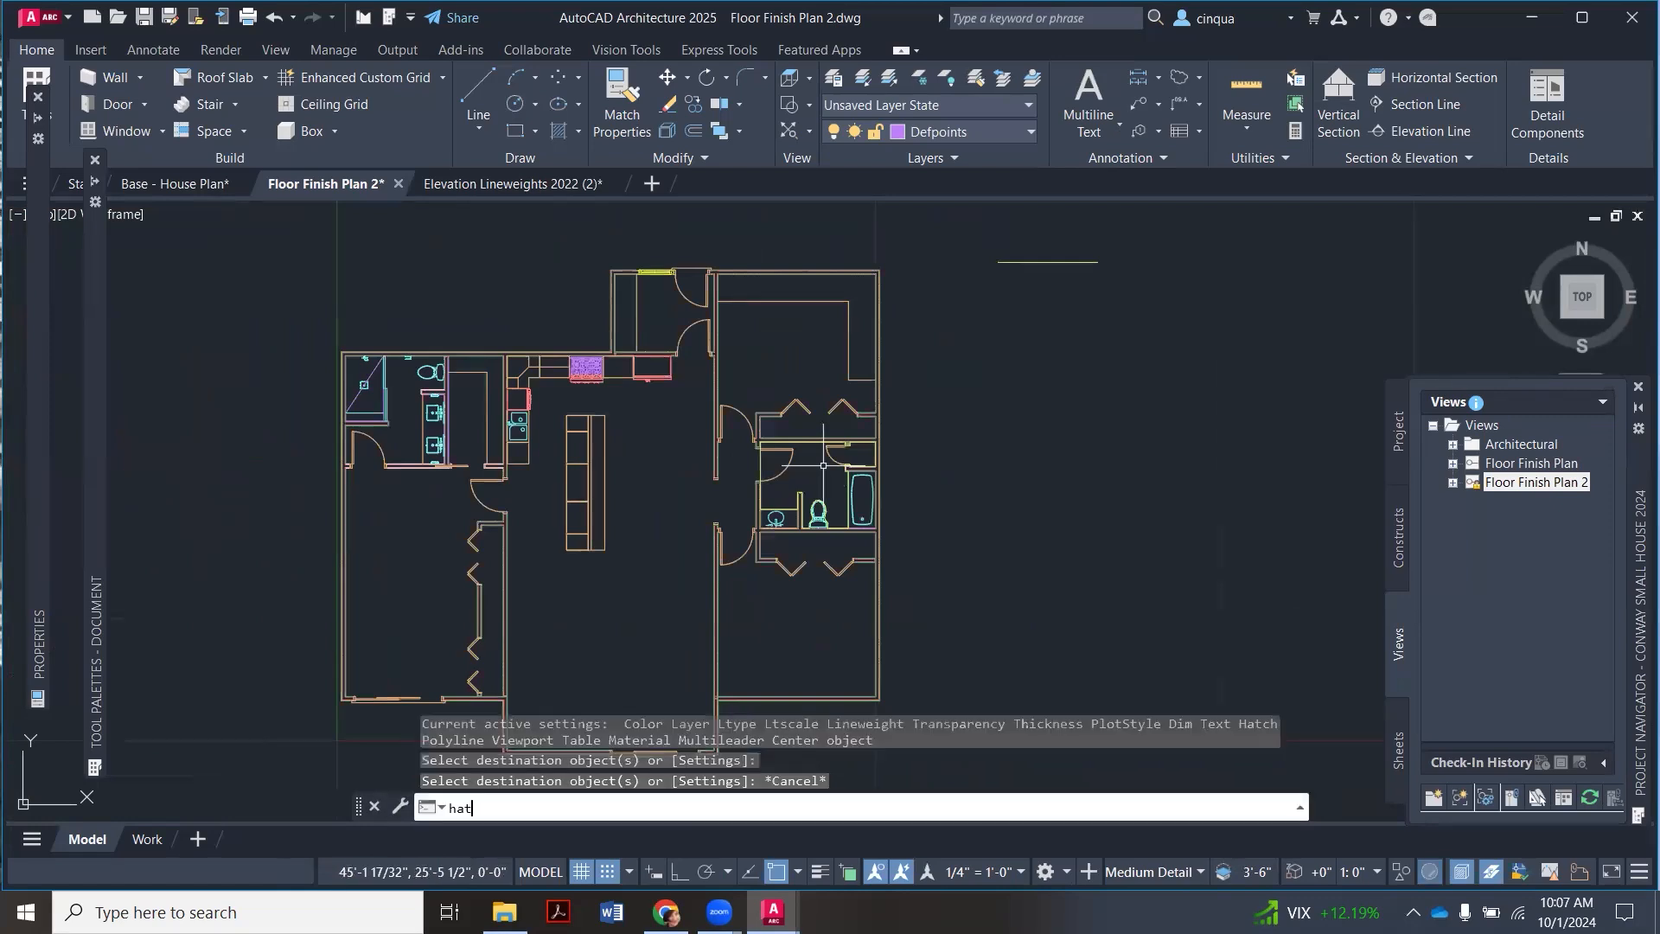
{"action": "type", "text": "ch"}
{"action": "key", "text": "Return"}
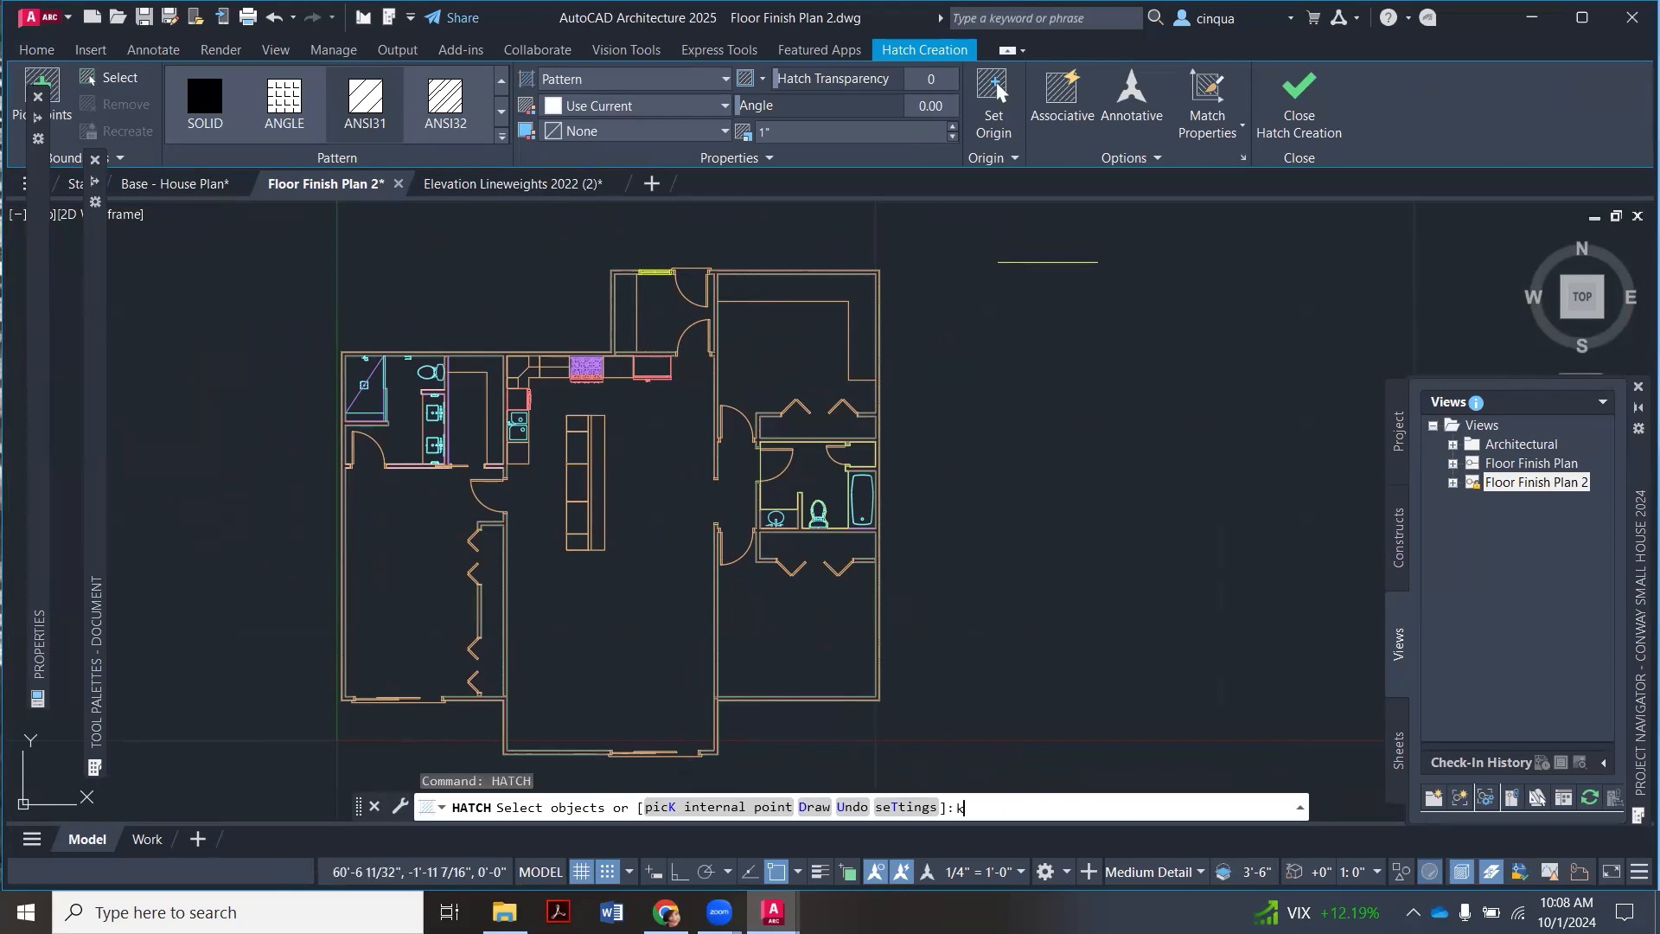
{"action": "key", "text": "Return"}
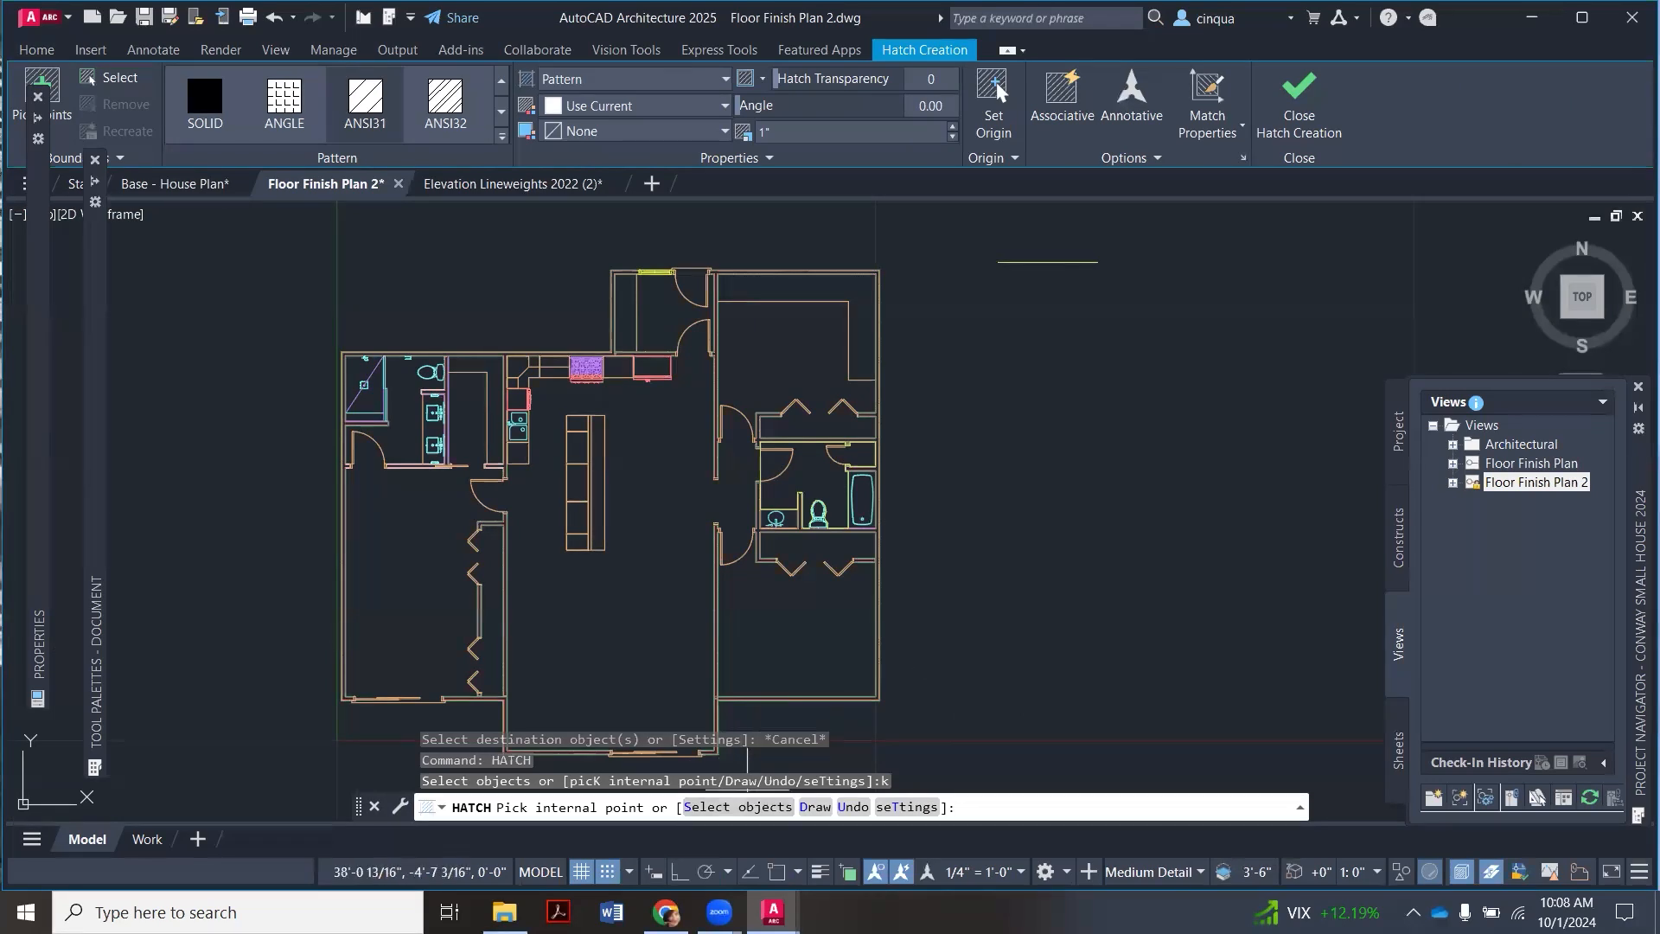
{"action": "key", "text": "Return"}
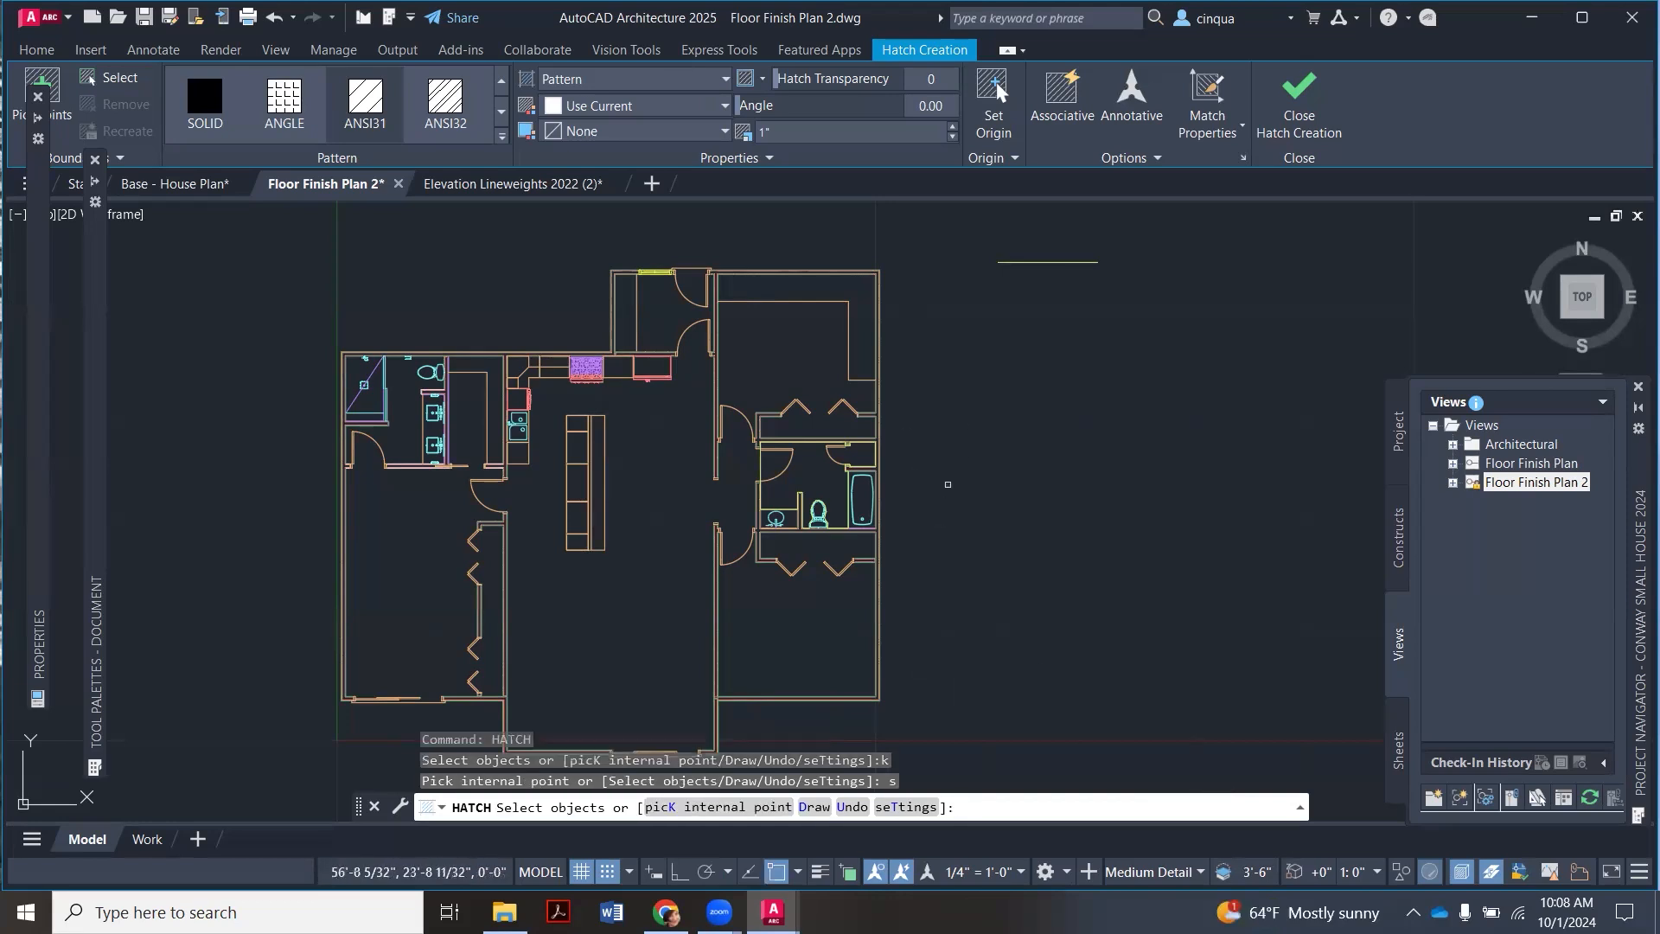
{"action": "scroll", "coordinate": [921, 458], "scroll_direction": "up", "scroll_amount": 4}
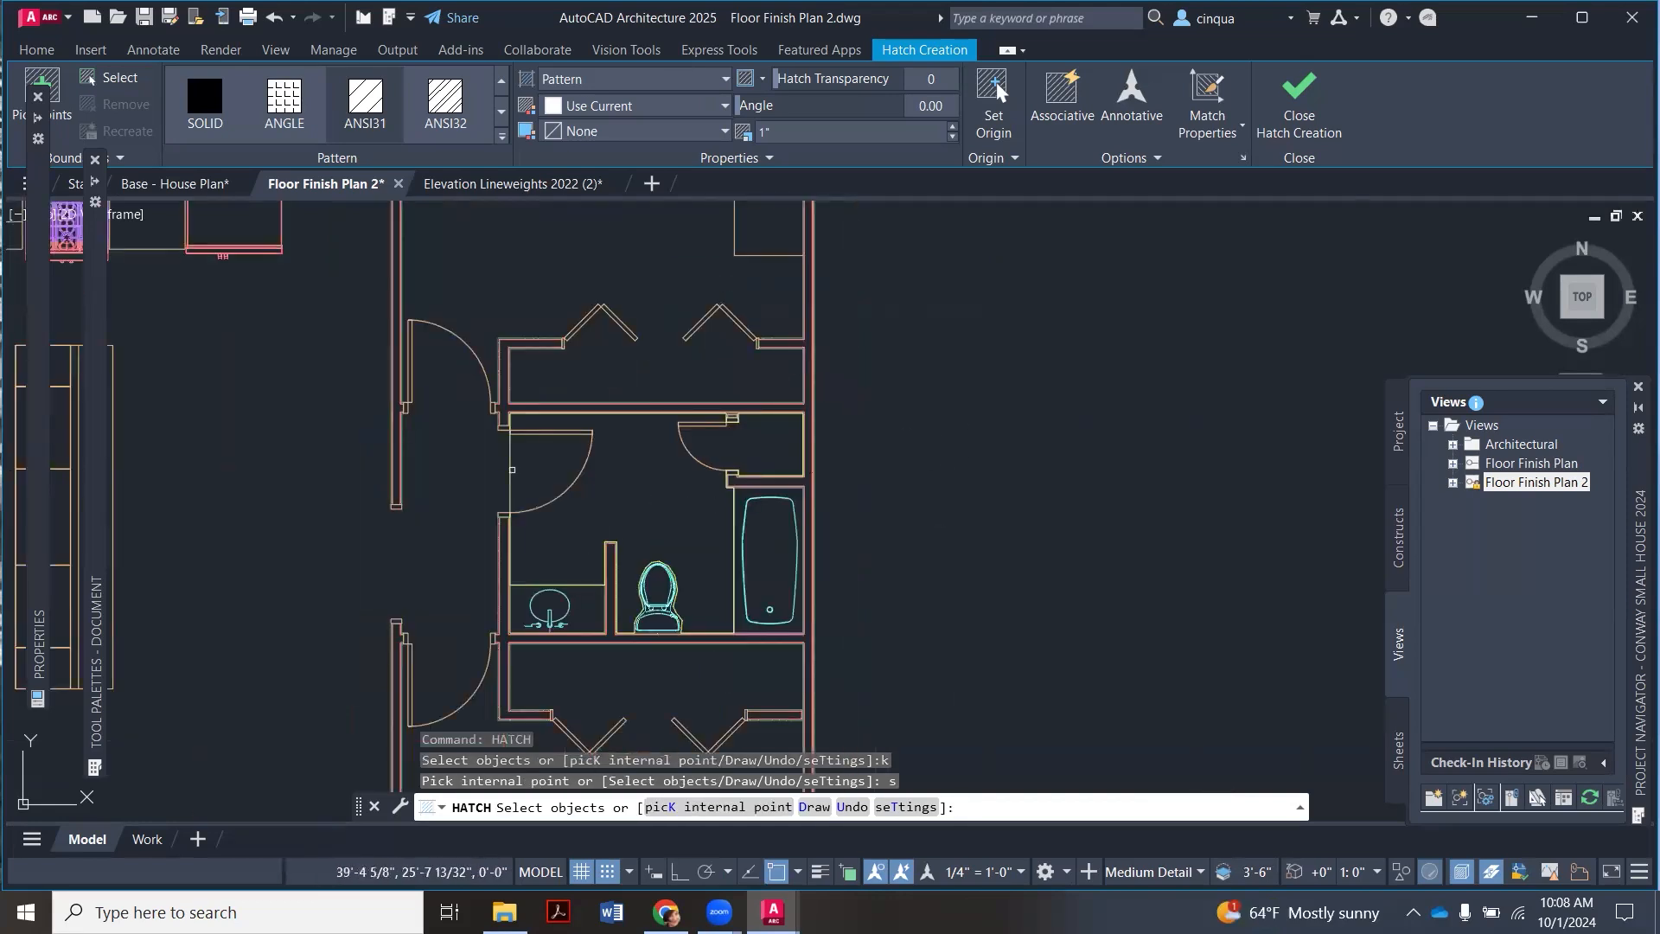
{"action": "left_click", "coordinate": [510, 470]}
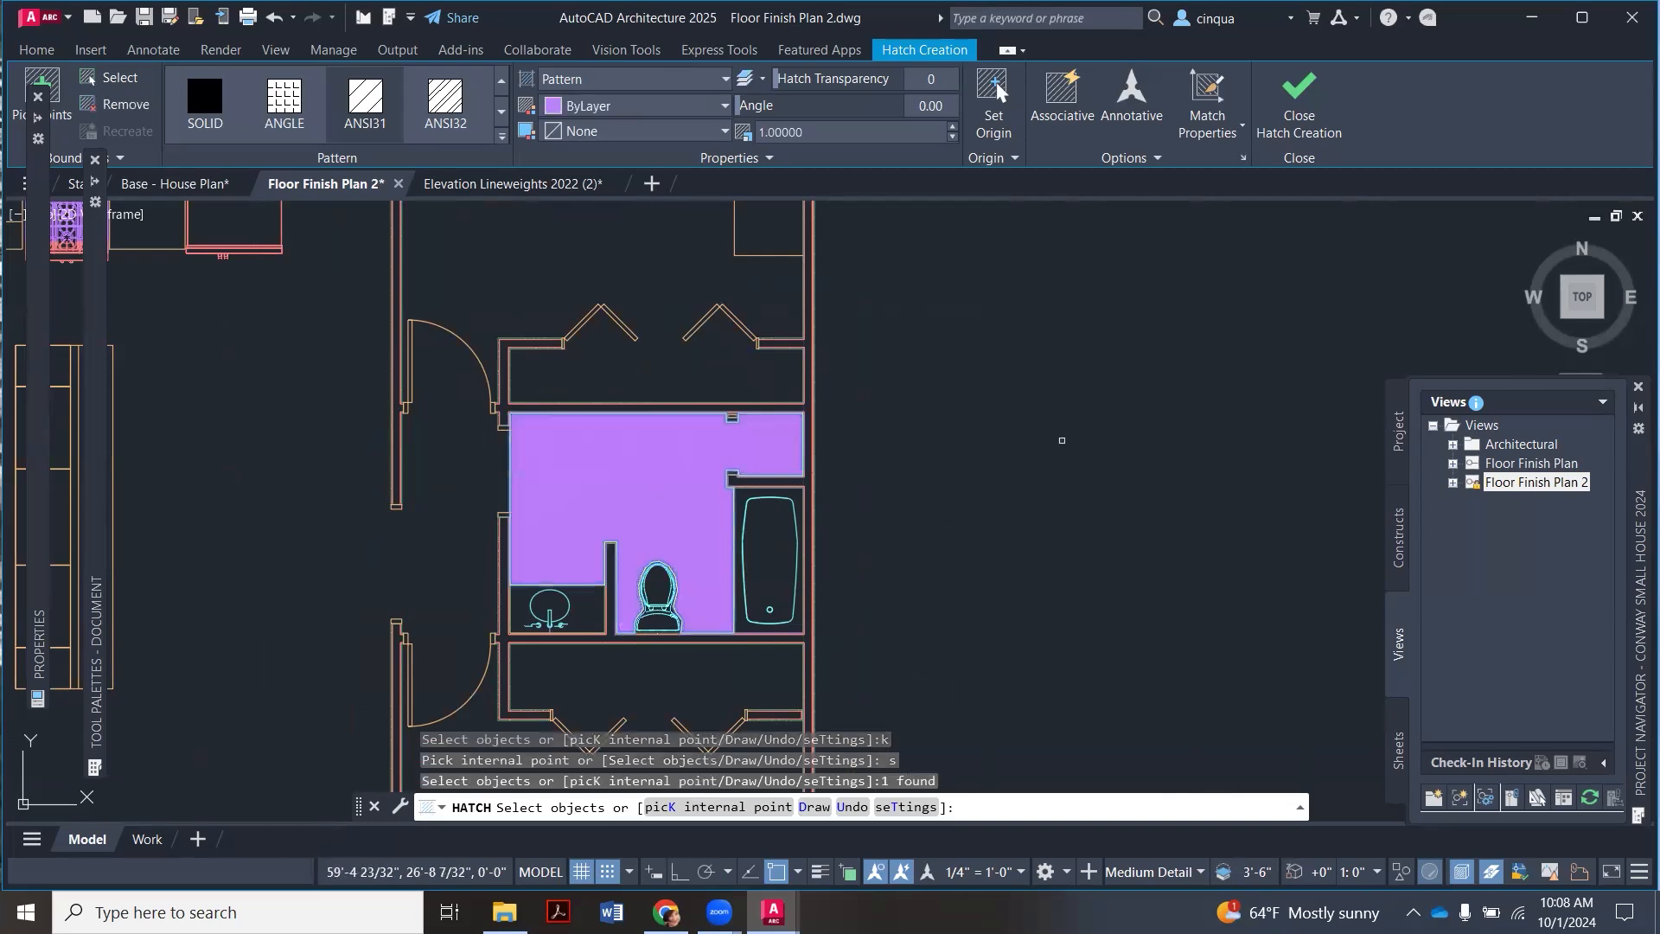
{"action": "scroll", "coordinate": [1060, 441], "scroll_direction": "down", "scroll_amount": 2}
{"action": "scroll", "coordinate": [877, 478], "scroll_direction": "up", "scroll_amount": 1}
{"action": "key", "text": "Escape"}
{"action": "scroll", "coordinate": [901, 461], "scroll_direction": "up", "scroll_amount": 2}
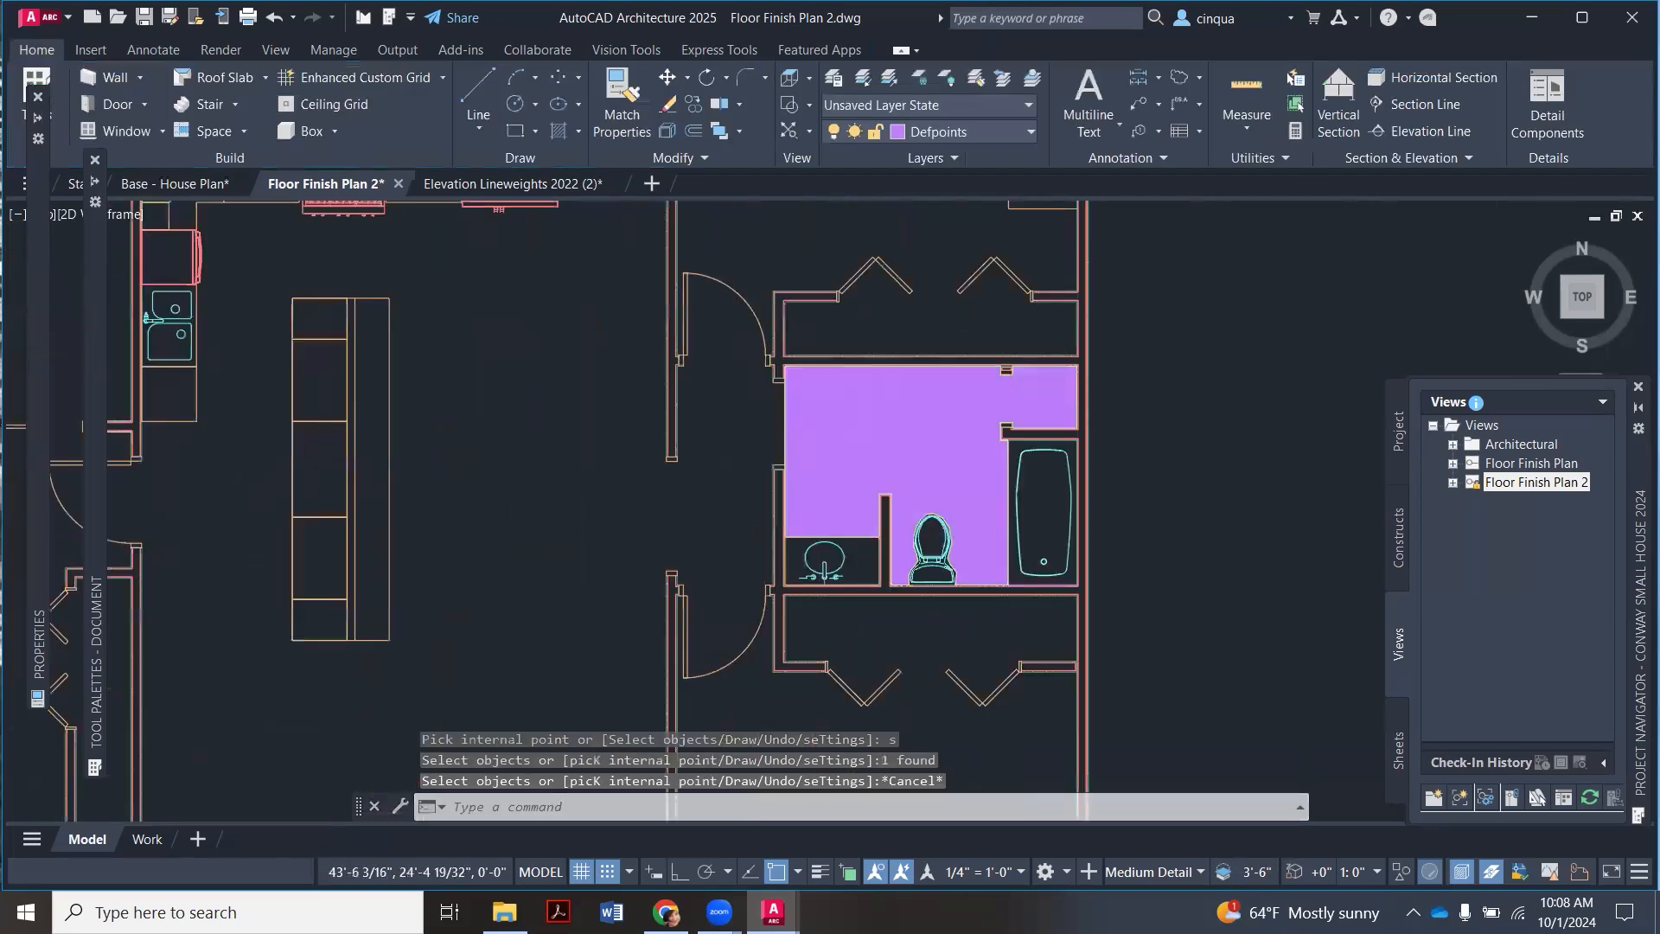
Step: Try to change the bathroom floor hatch to the SOLID pattern
{"action": "left_click", "coordinate": [948, 425]}
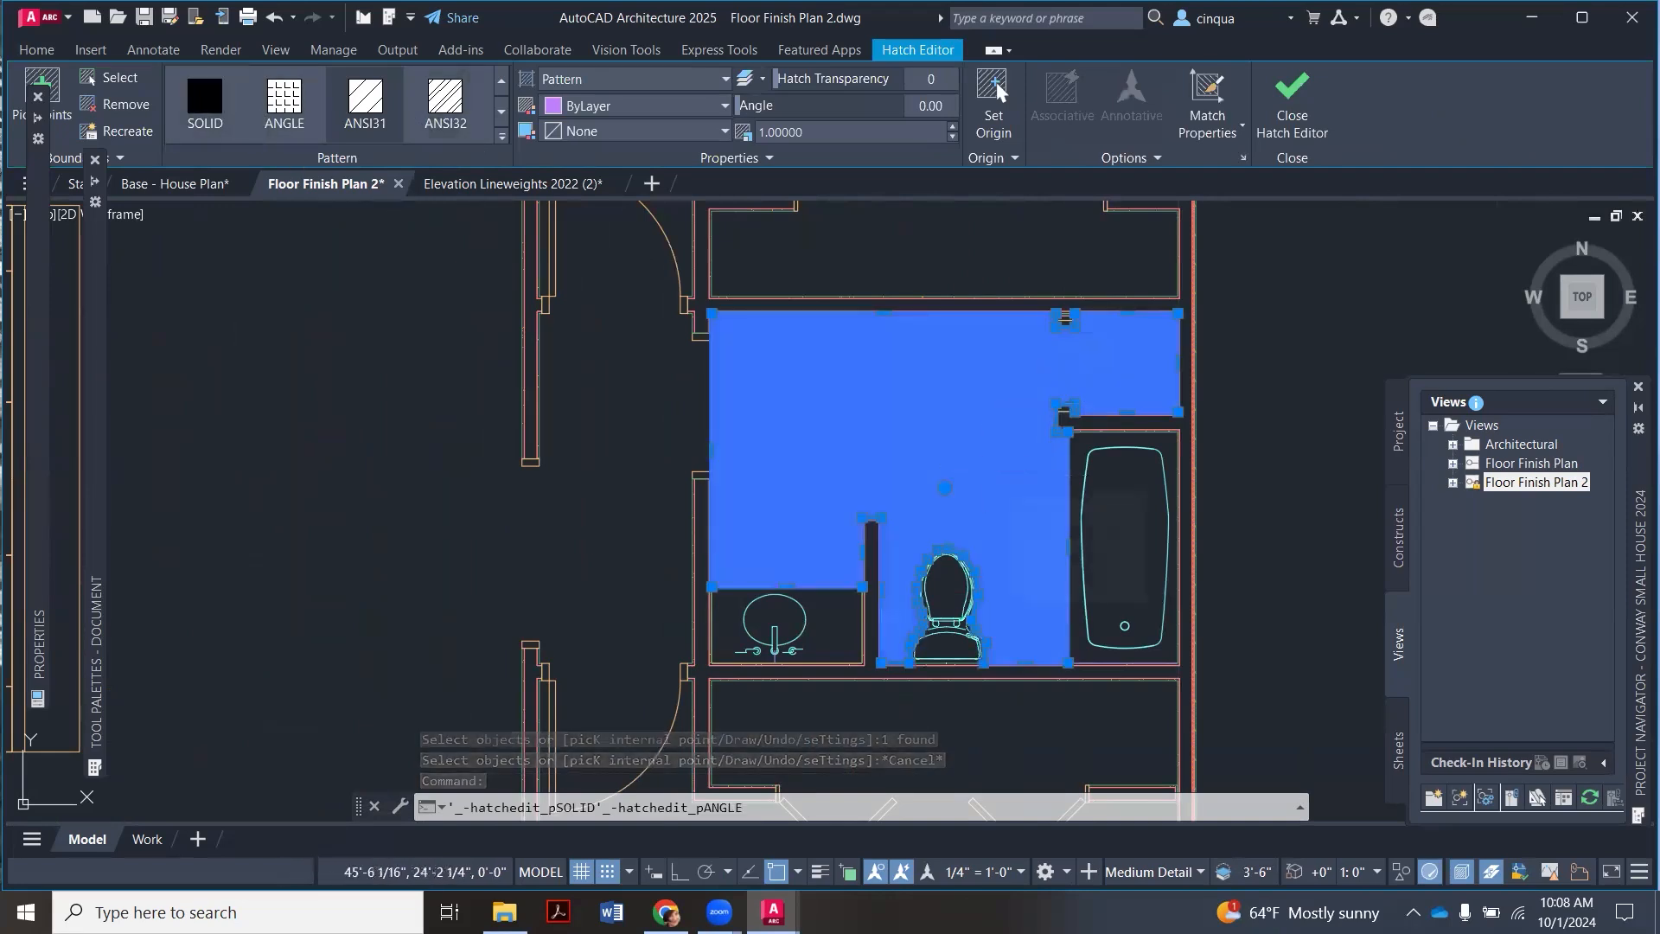
{"action": "key", "text": "Escape"}
{"action": "key", "text": "Escape"}
{"action": "scroll", "coordinate": [983, 484], "scroll_direction": "down", "scroll_amount": 2}
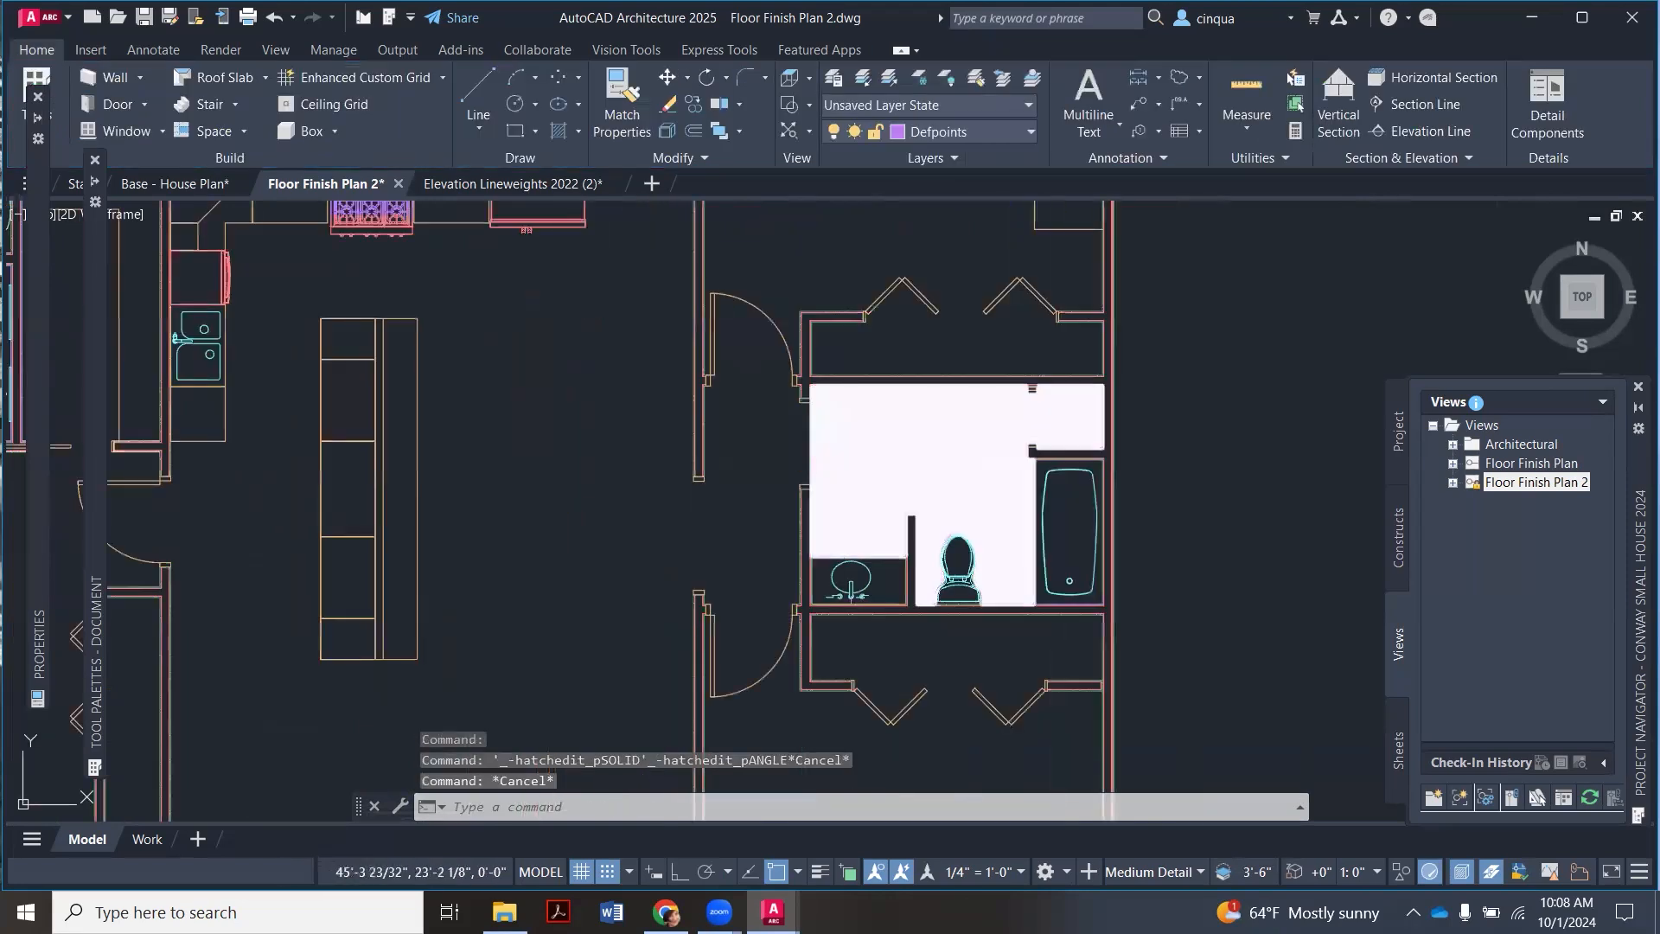
{"action": "left_click", "coordinate": [974, 472]}
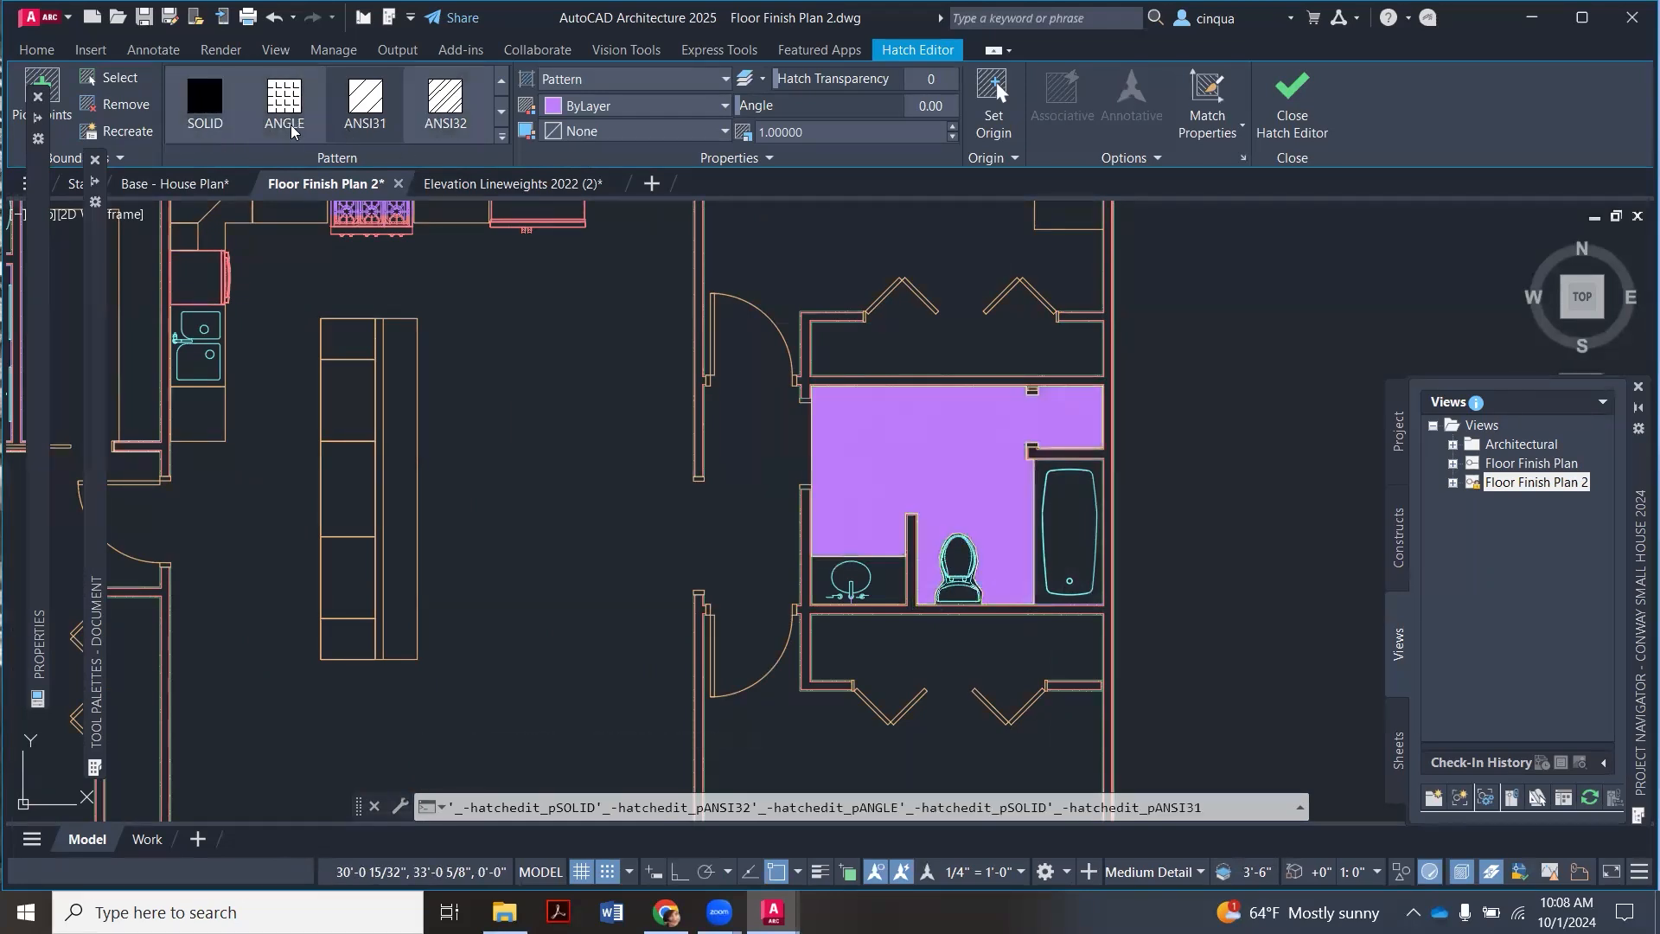
{"action": "left_click", "coordinate": [215, 104]}
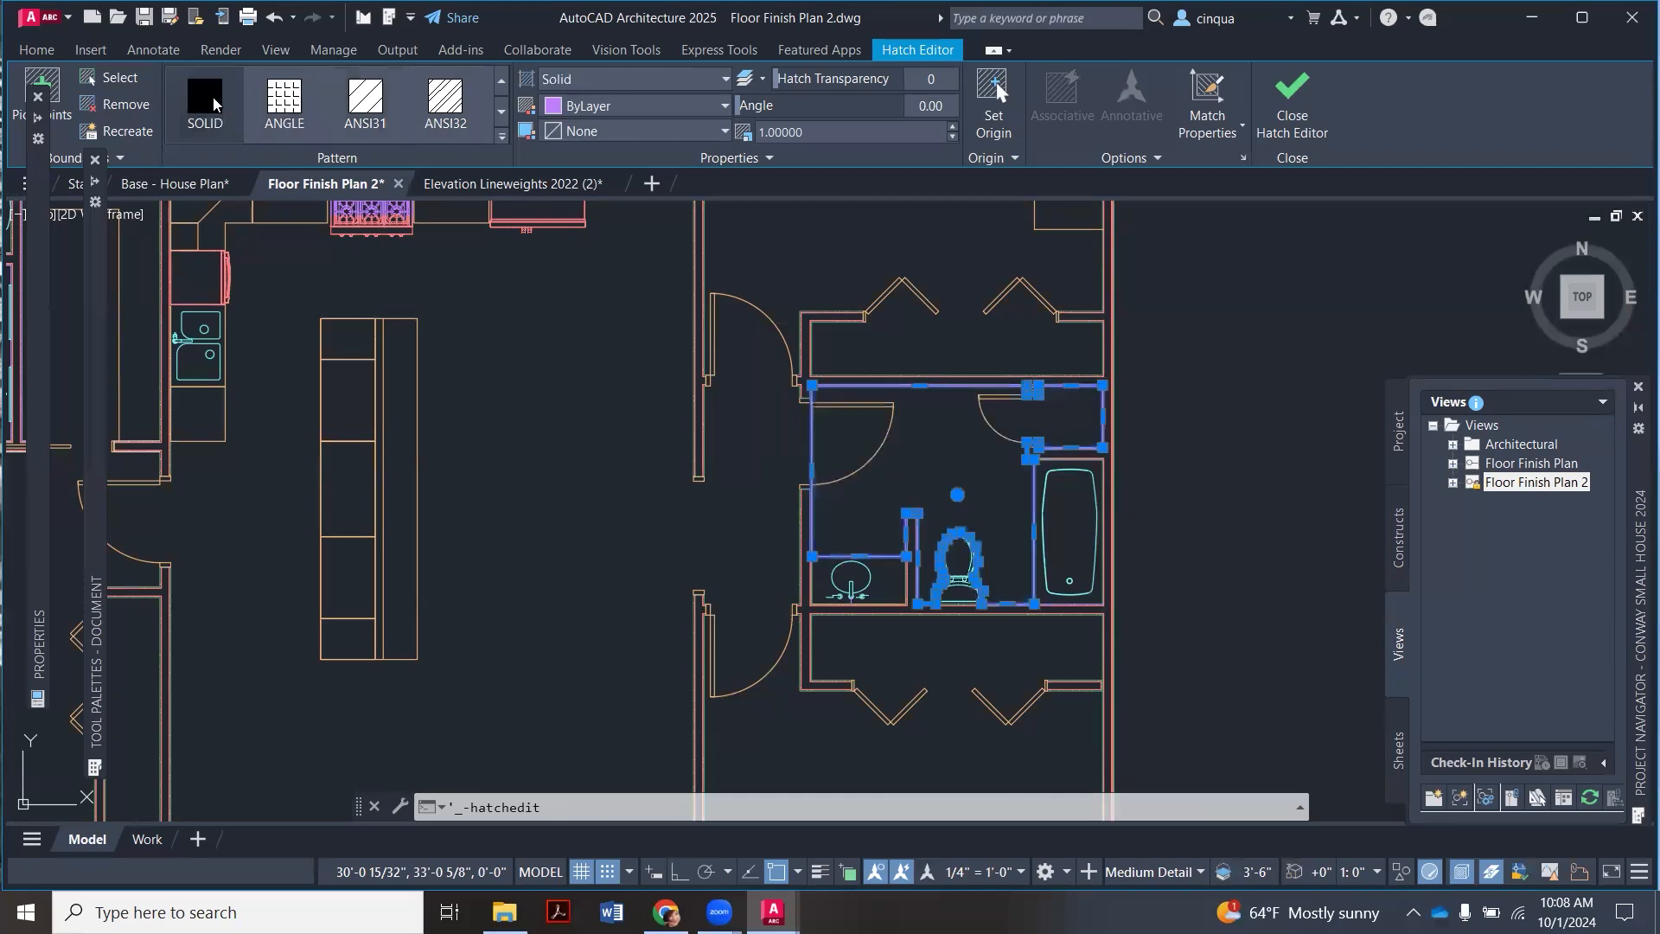
{"action": "key", "text": "Escape"}
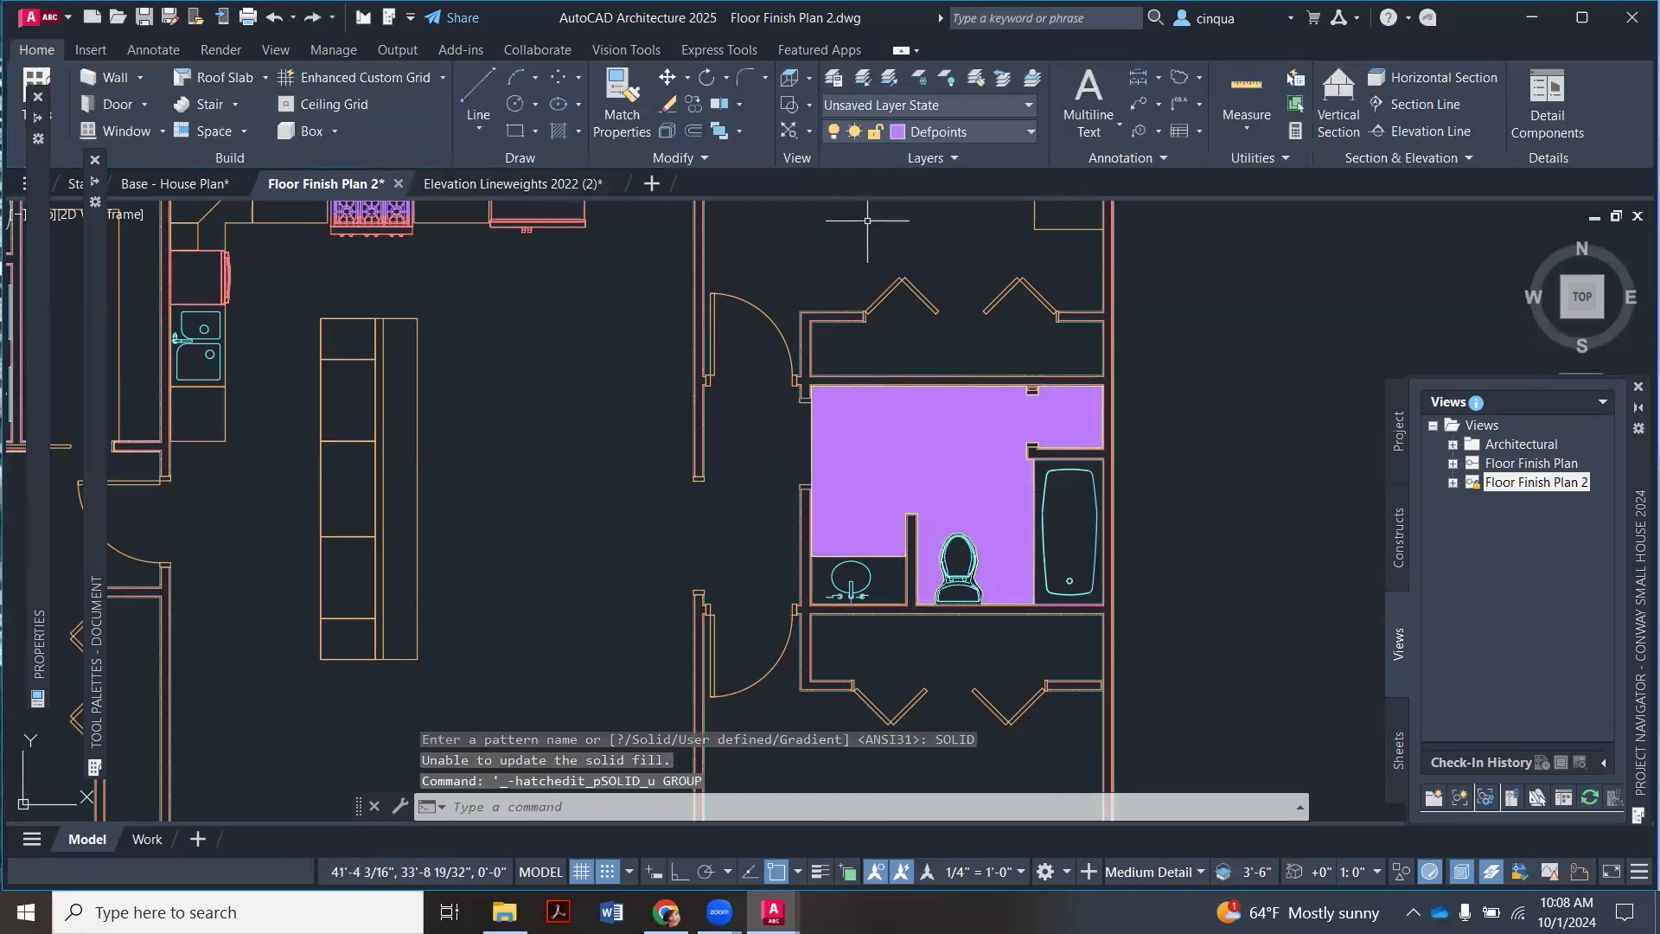
Step: Apply the ANGLE pattern to the bathroom floor hatch and inspect the hatch lines up close
{"action": "left_click", "coordinate": [912, 441]}
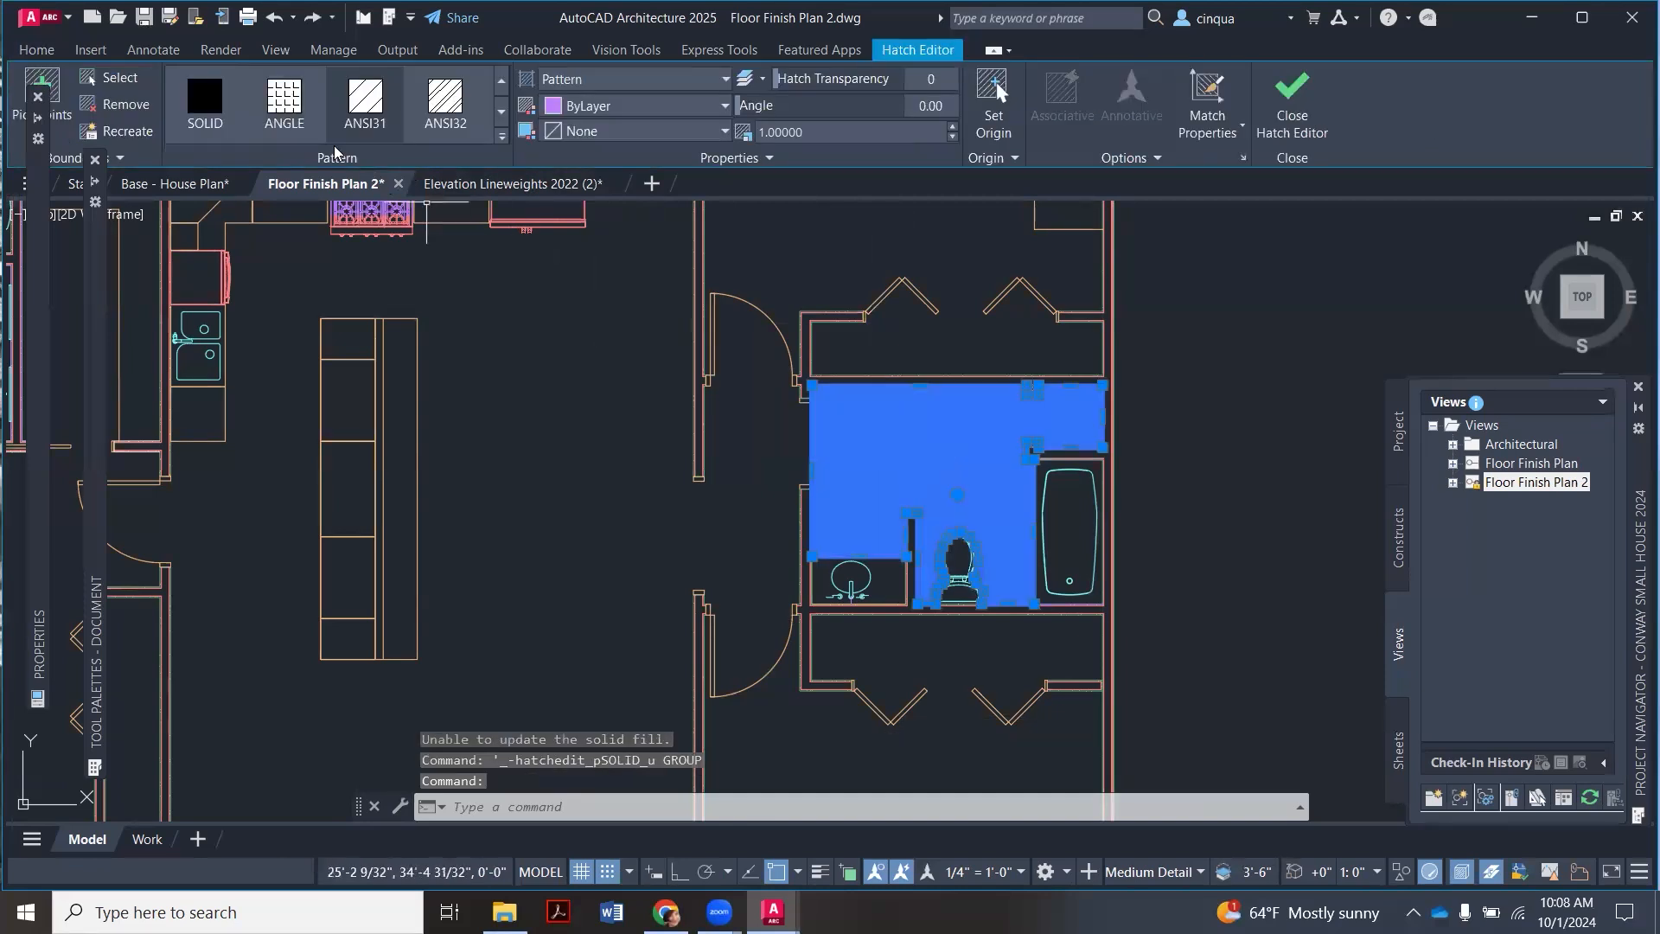
{"action": "left_click", "coordinate": [283, 100]}
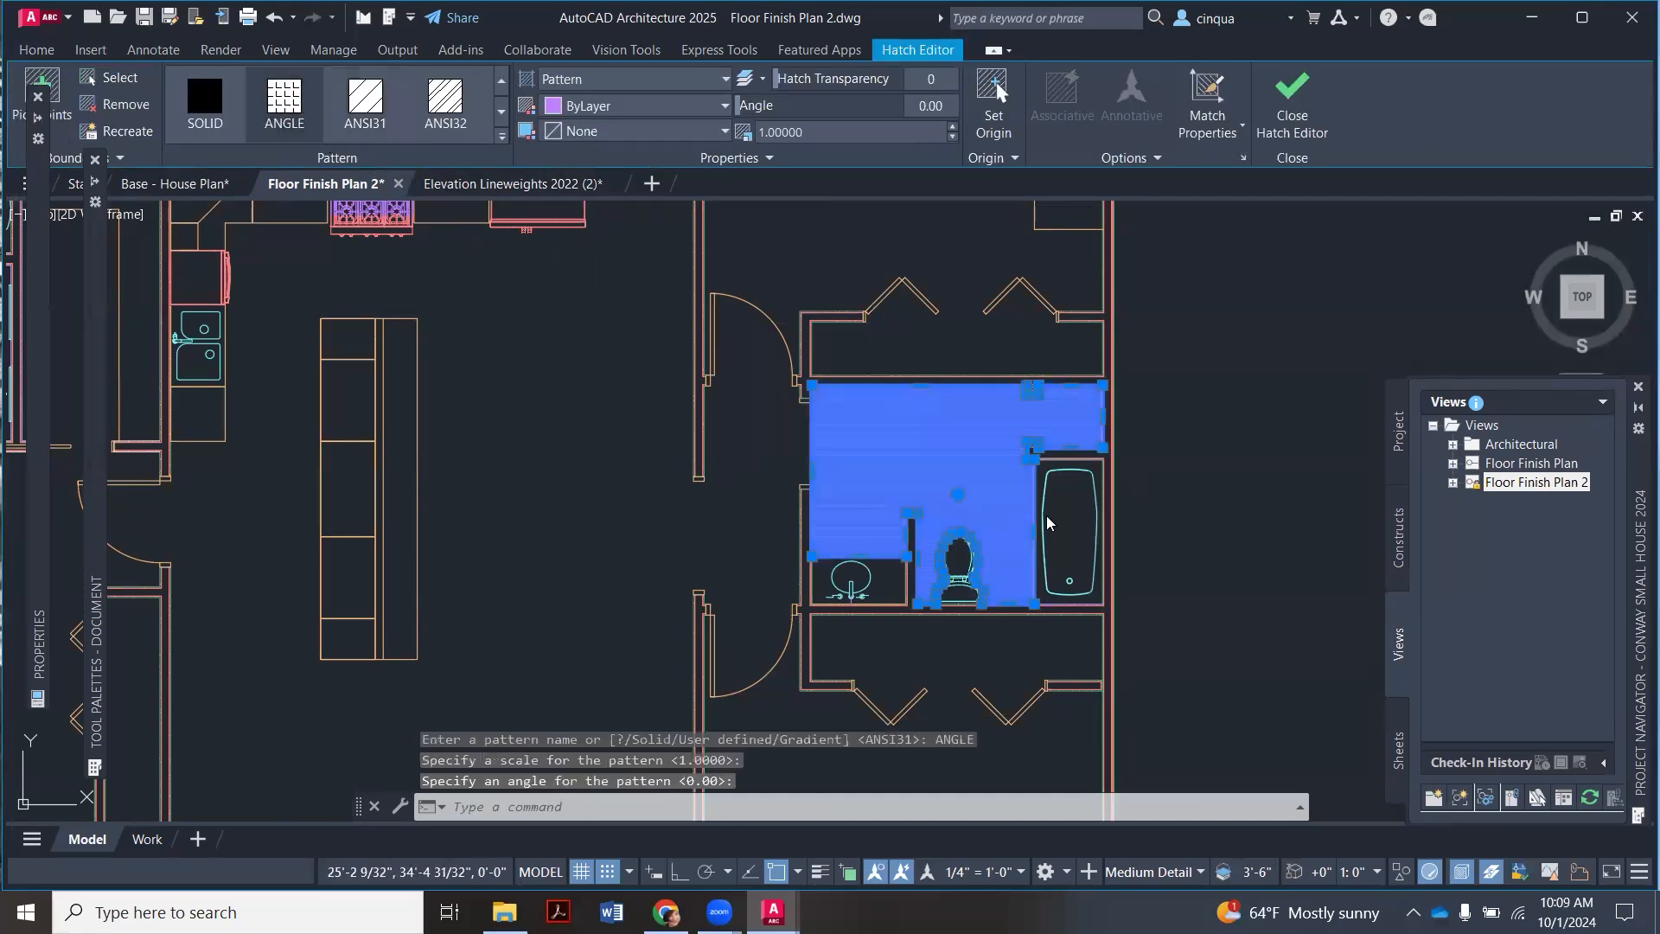
{"action": "scroll", "coordinate": [974, 486], "scroll_direction": "up", "scroll_amount": 6}
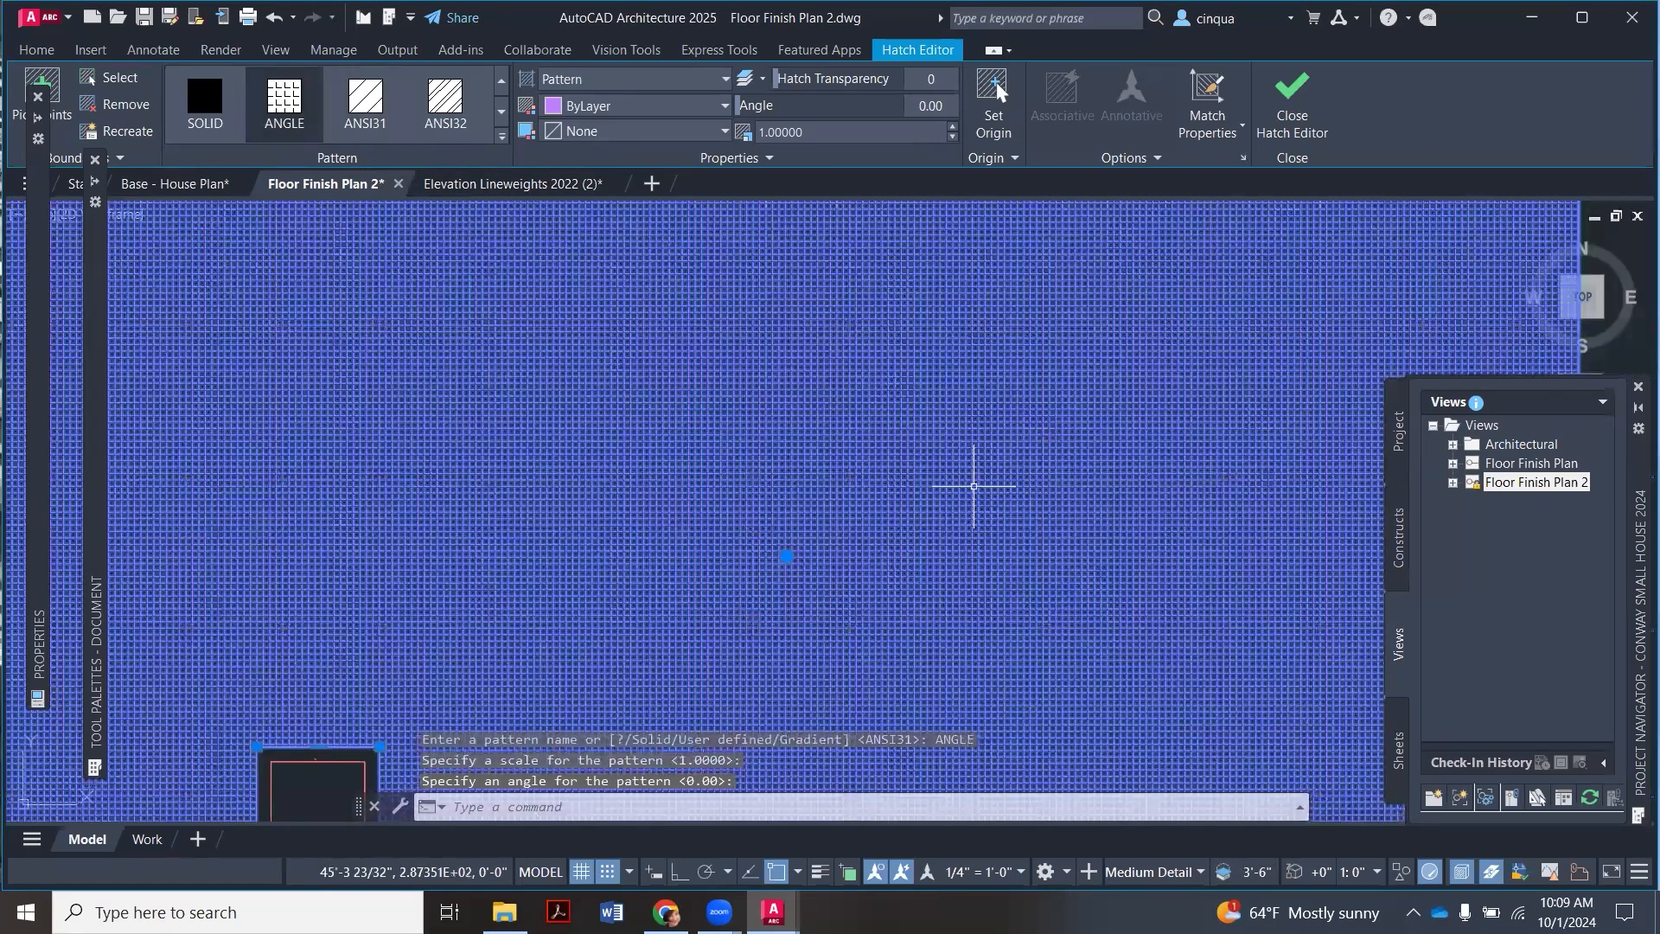
{"action": "scroll", "coordinate": [972, 484], "scroll_direction": "down", "scroll_amount": 5}
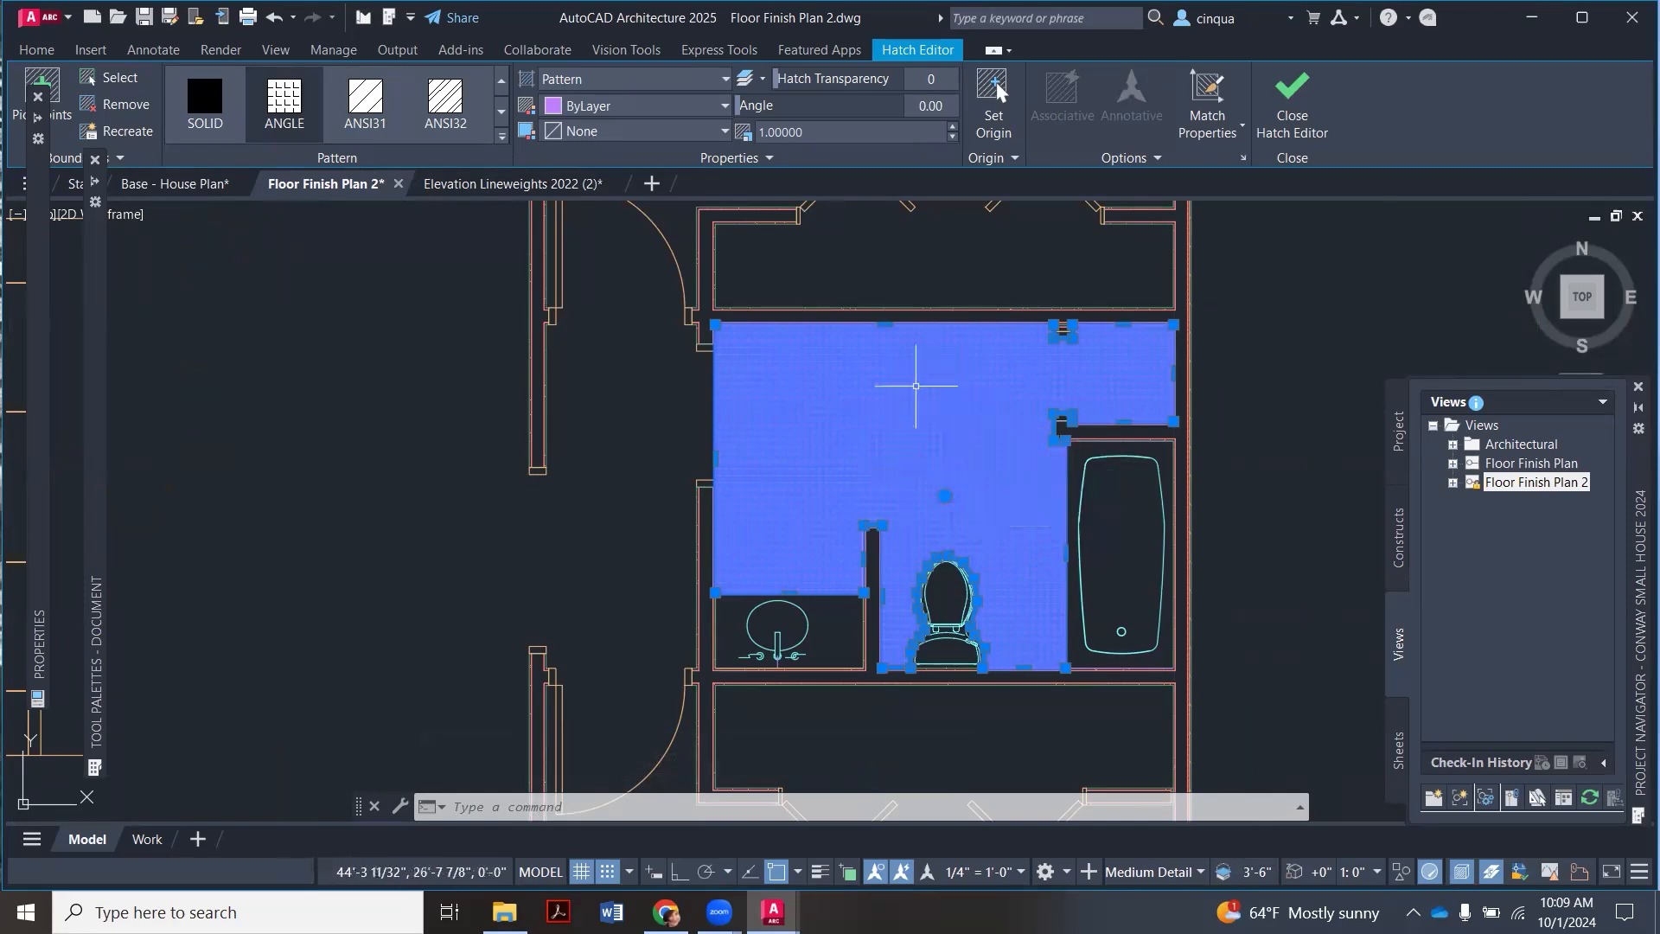
Step: Open the bathroom floor hatch in Hatch Edit and bring up its pattern palette
{"action": "right_click", "coordinate": [933, 429]}
{"action": "left_click", "coordinate": [1042, 649]}
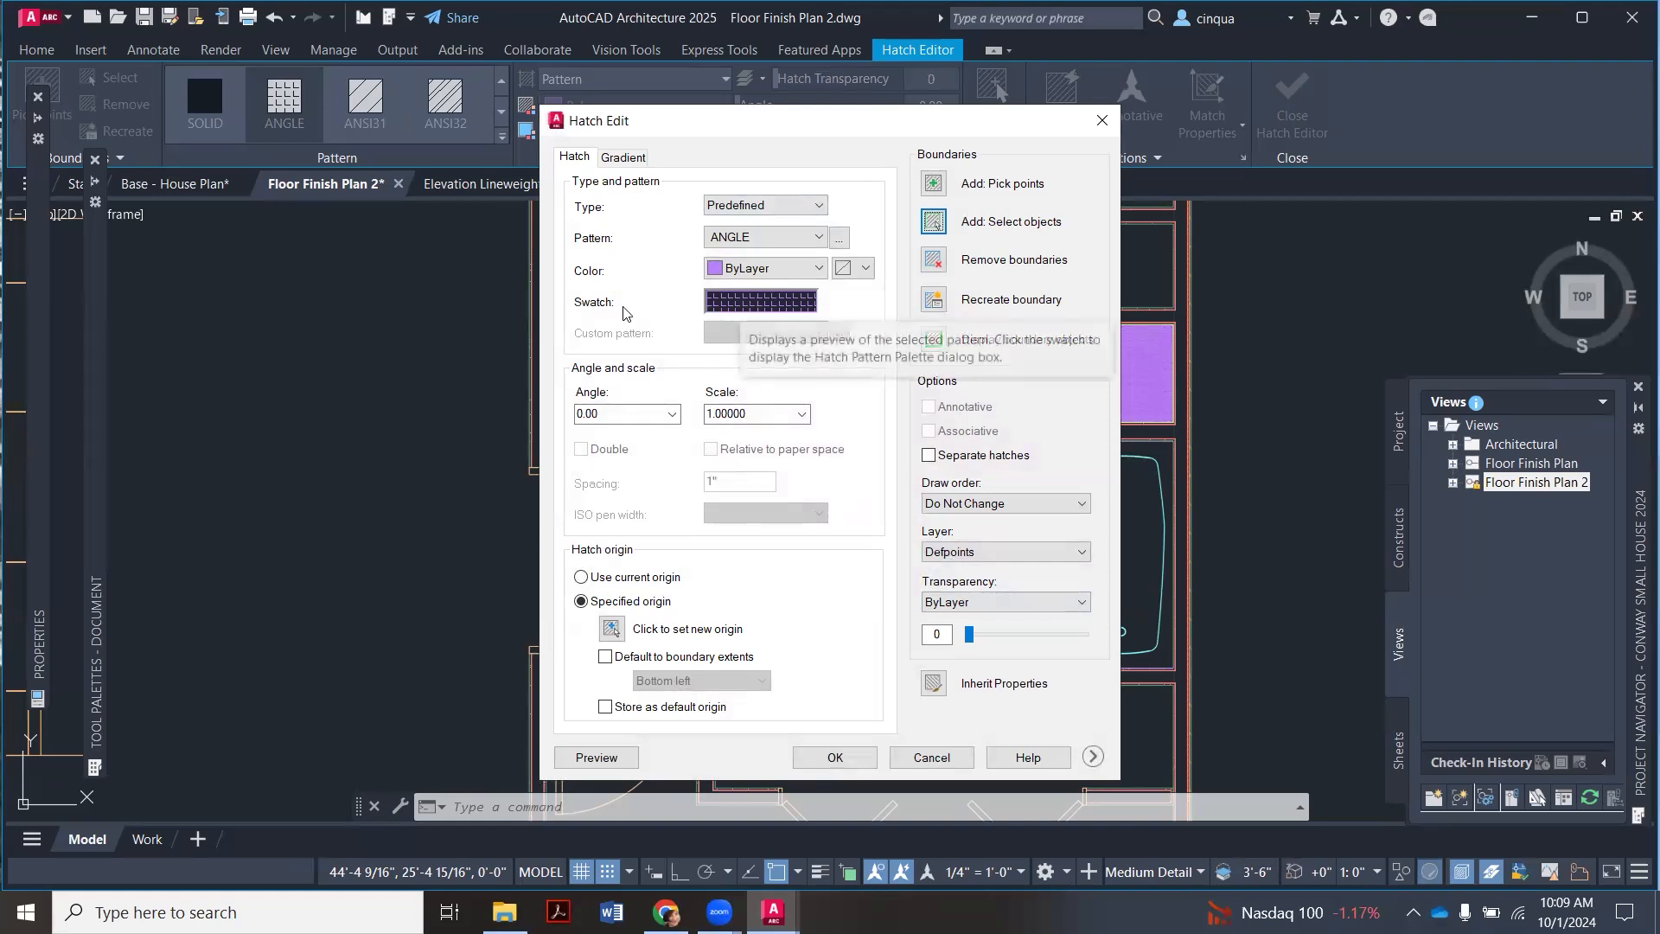
{"action": "left_click", "coordinate": [752, 303]}
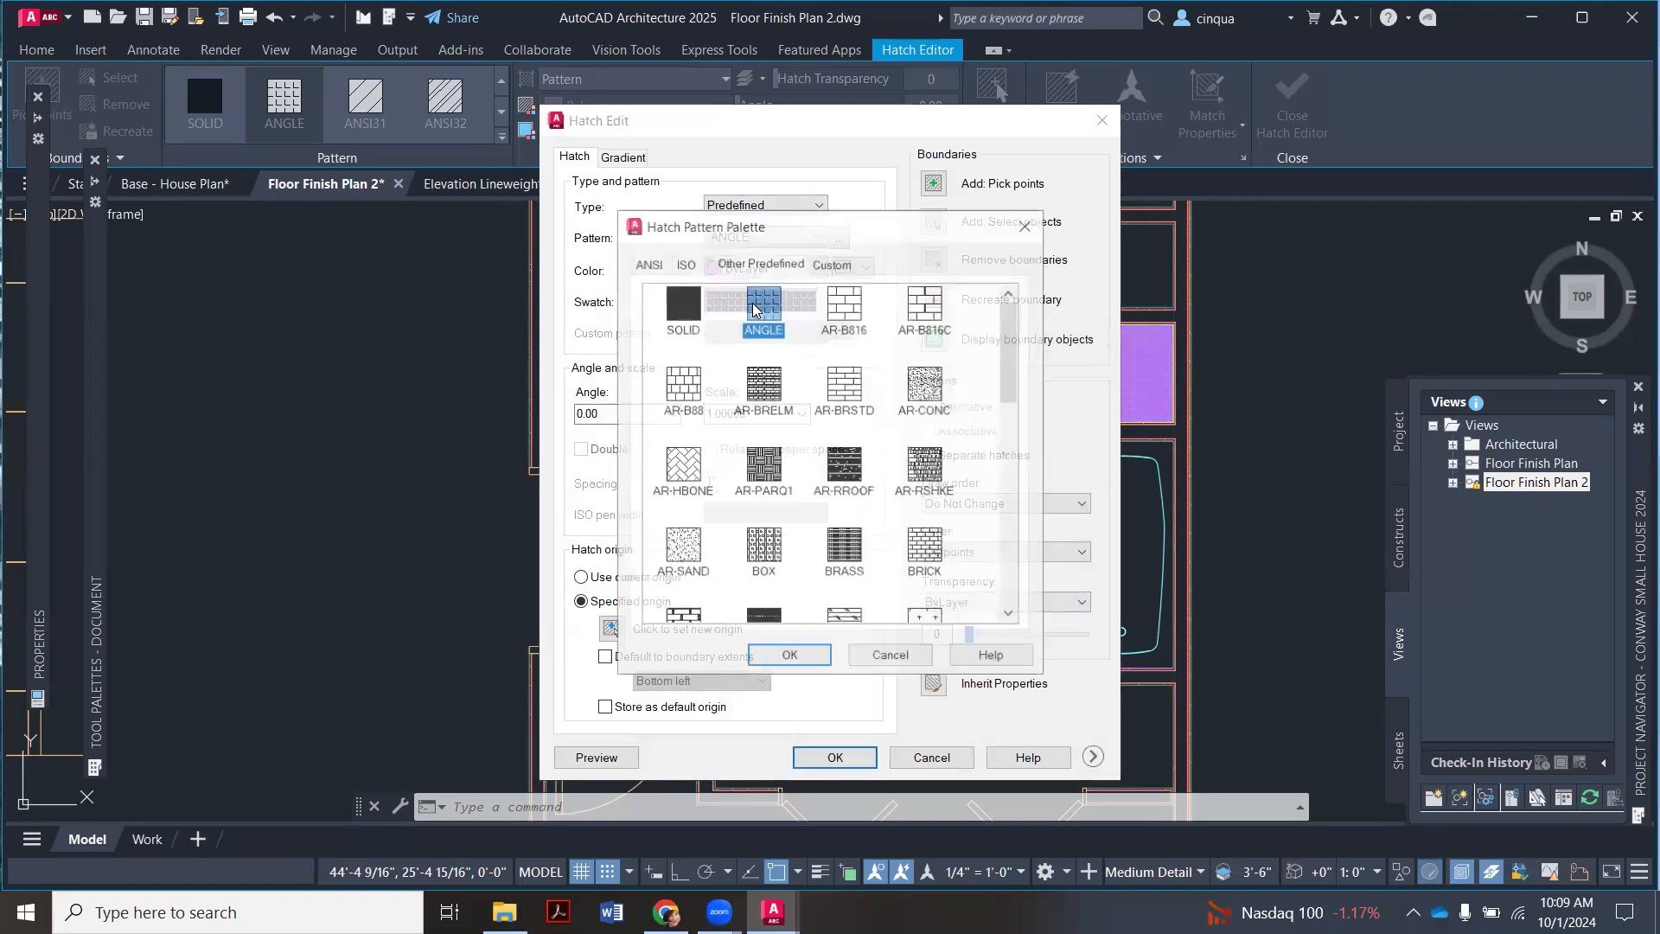
{"action": "mouse_move", "coordinate": [892, 231]}
{"action": "left_mouse_down"}
{"action": "mouse_move", "coordinate": [1108, 226]}
{"action": "mouse_move", "coordinate": [779, 194]}
{"action": "left_mouse_up"}
Step: Look through the other predefined hatch patterns for one that suits the bathroom floor
{"action": "scroll", "coordinate": [824, 401], "scroll_direction": "down", "scroll_amount": 7}
{"action": "scroll", "coordinate": [824, 401], "scroll_direction": "up", "scroll_amount": 6}
{"action": "scroll", "coordinate": [824, 401], "scroll_direction": "up", "scroll_amount": 1}
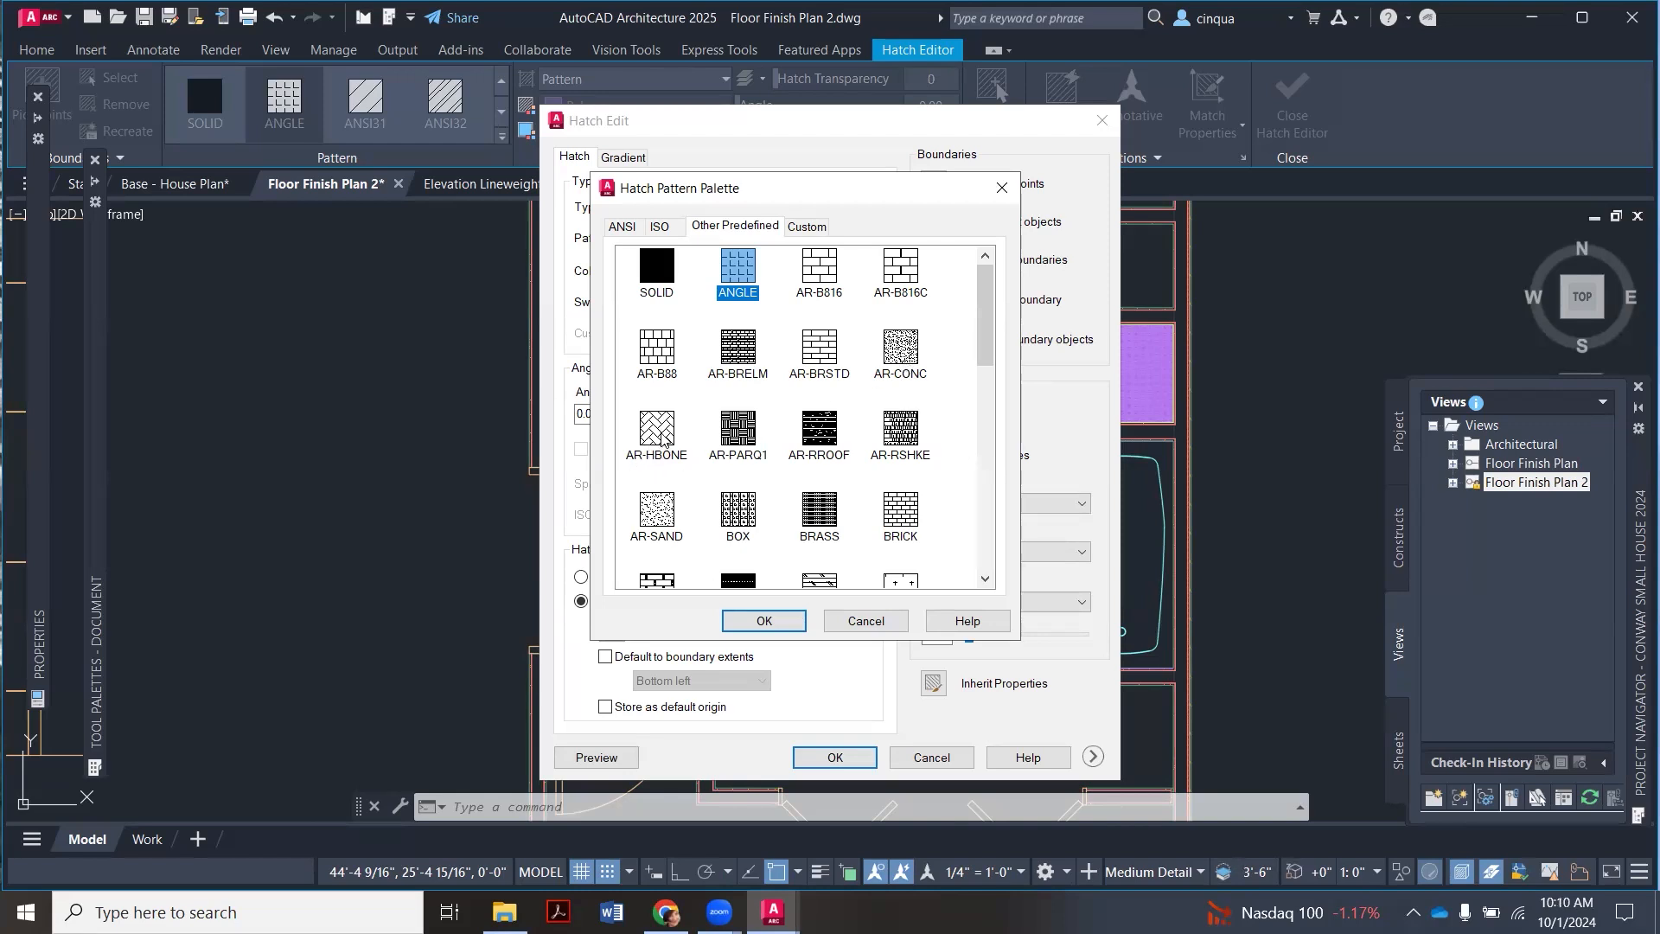
{"action": "scroll", "coordinate": [661, 439], "scroll_direction": "down", "scroll_amount": 1}
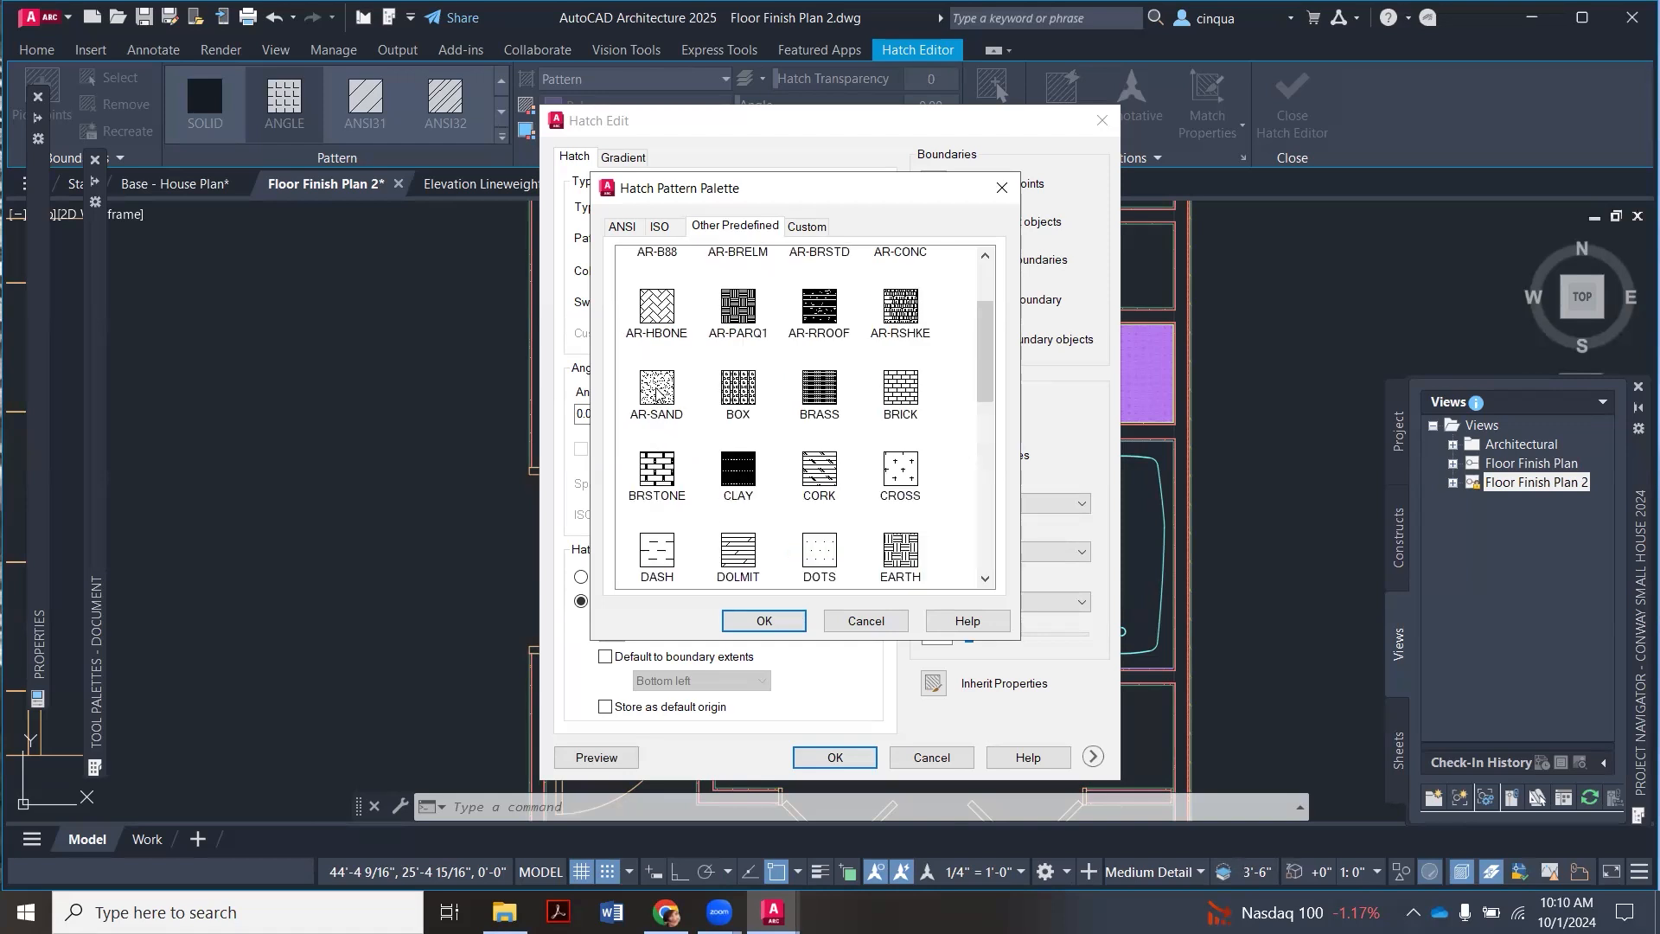
{"action": "scroll", "coordinate": [695, 445], "scroll_direction": "down", "scroll_amount": 2}
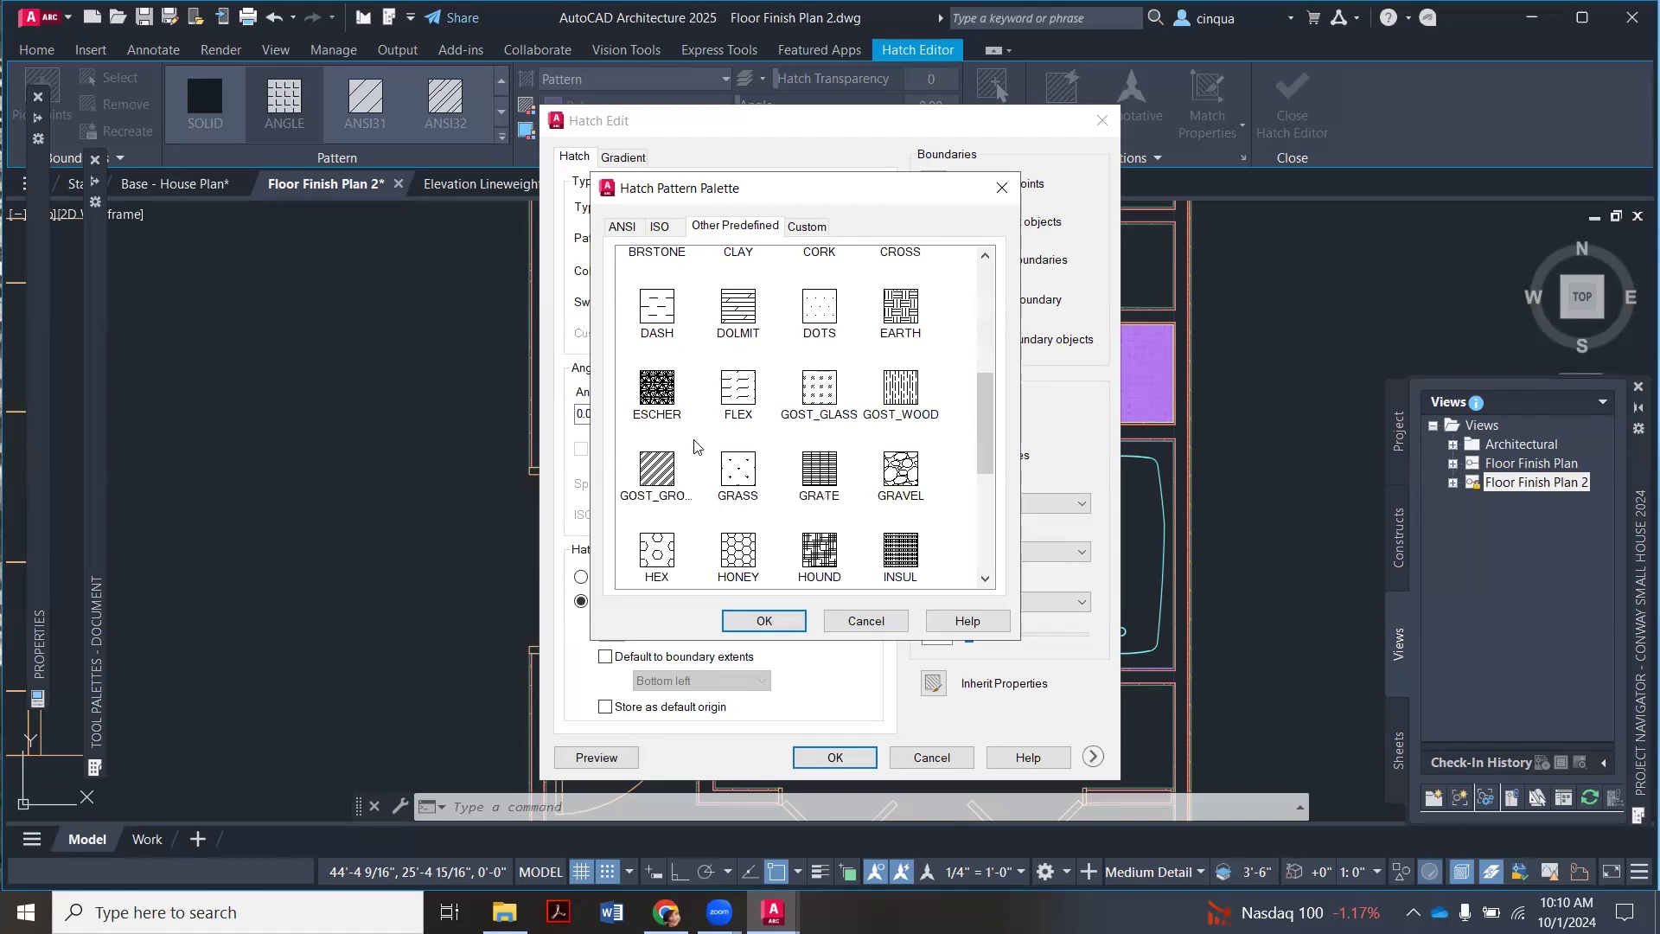
{"action": "scroll", "coordinate": [695, 446], "scroll_direction": "down", "scroll_amount": 1}
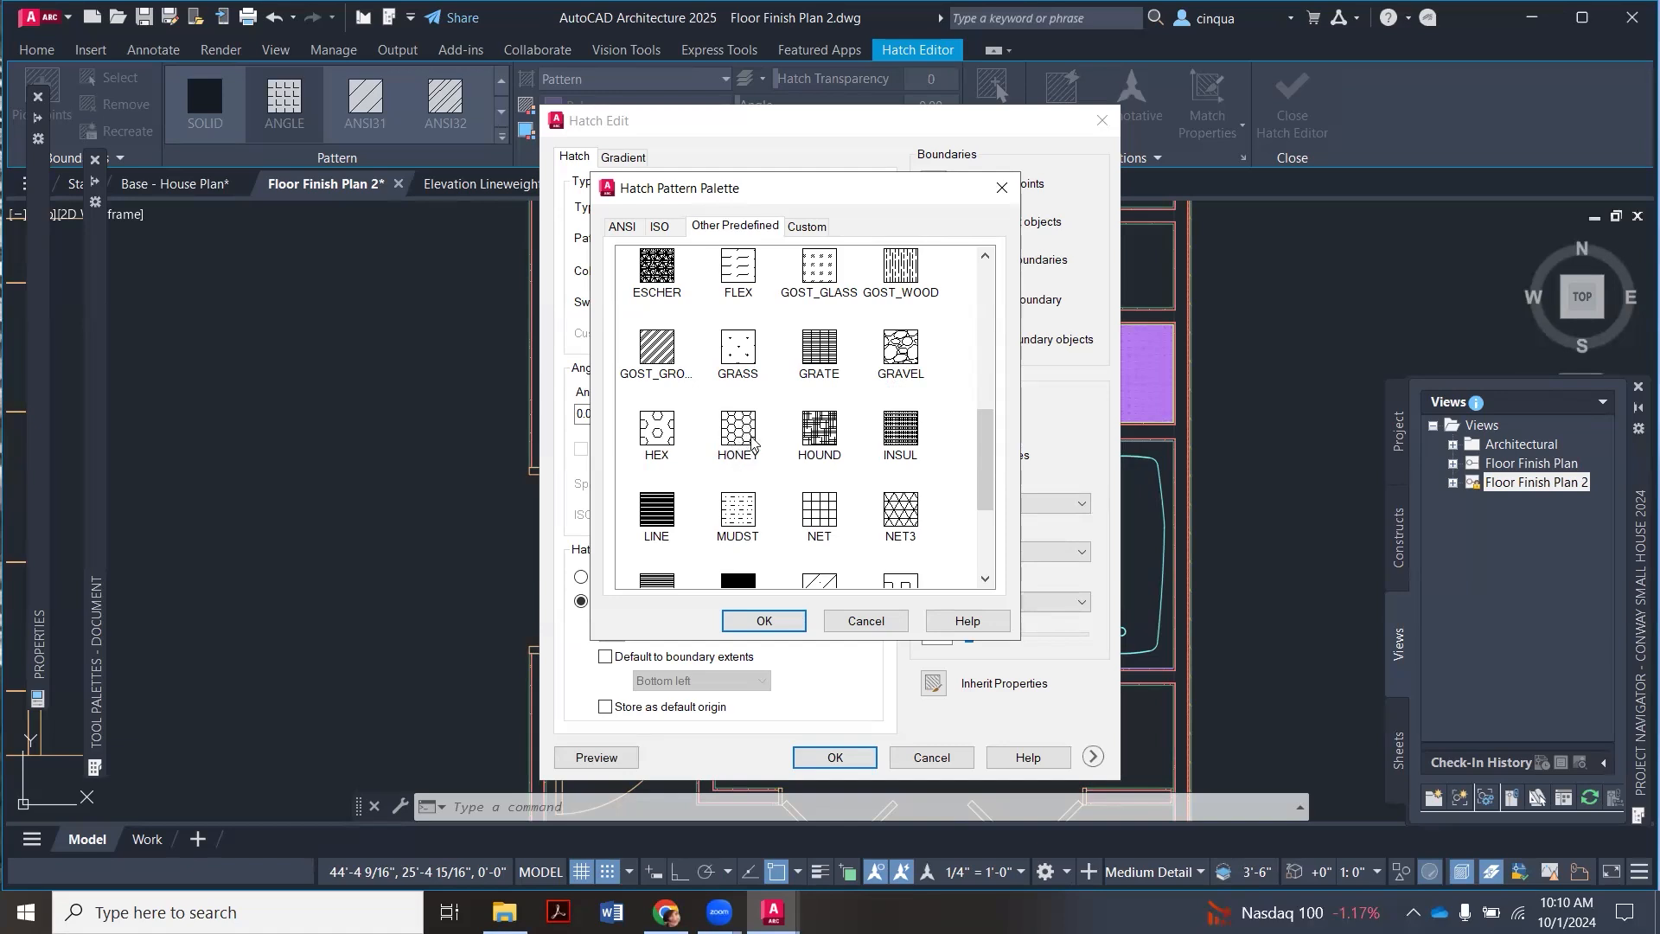
{"action": "scroll", "coordinate": [761, 445], "scroll_direction": "down", "scroll_amount": 3}
{"action": "scroll", "coordinate": [772, 445], "scroll_direction": "up", "scroll_amount": 10}
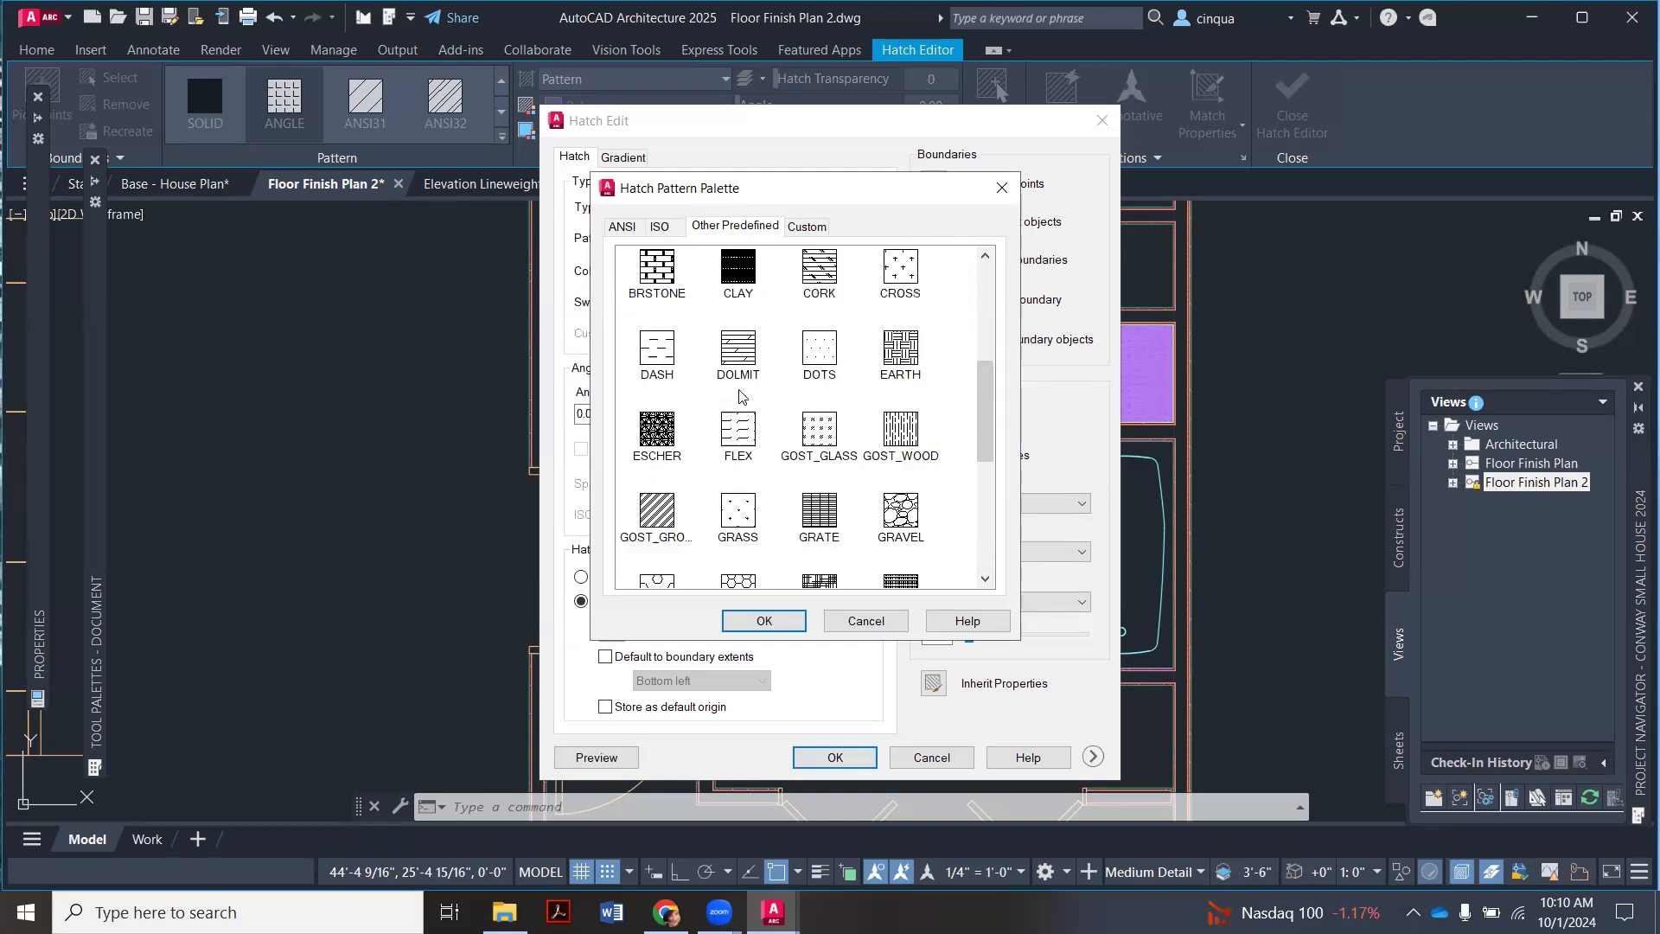
Step: Preview the custom brick hatch patterns, from Brick1 through the Flemish and Modular types to Brick_Norman_1-ThirdRunning
{"action": "left_click", "coordinate": [806, 227]}
{"action": "left_click", "coordinate": [639, 330]}
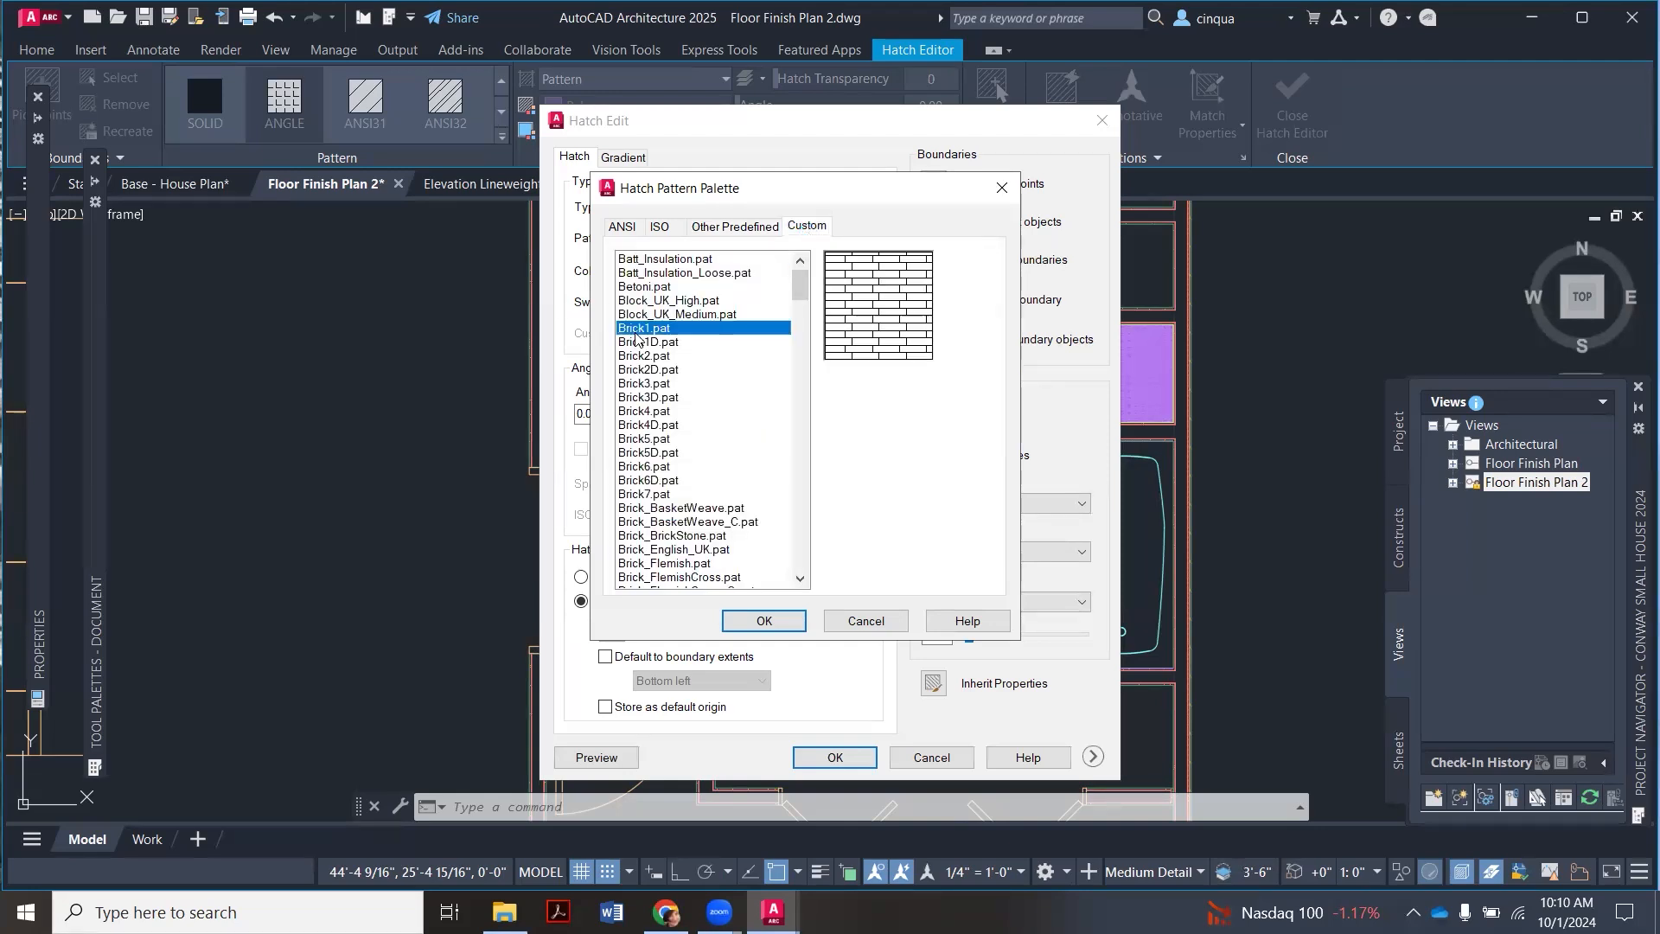
{"action": "left_click", "coordinate": [645, 455]}
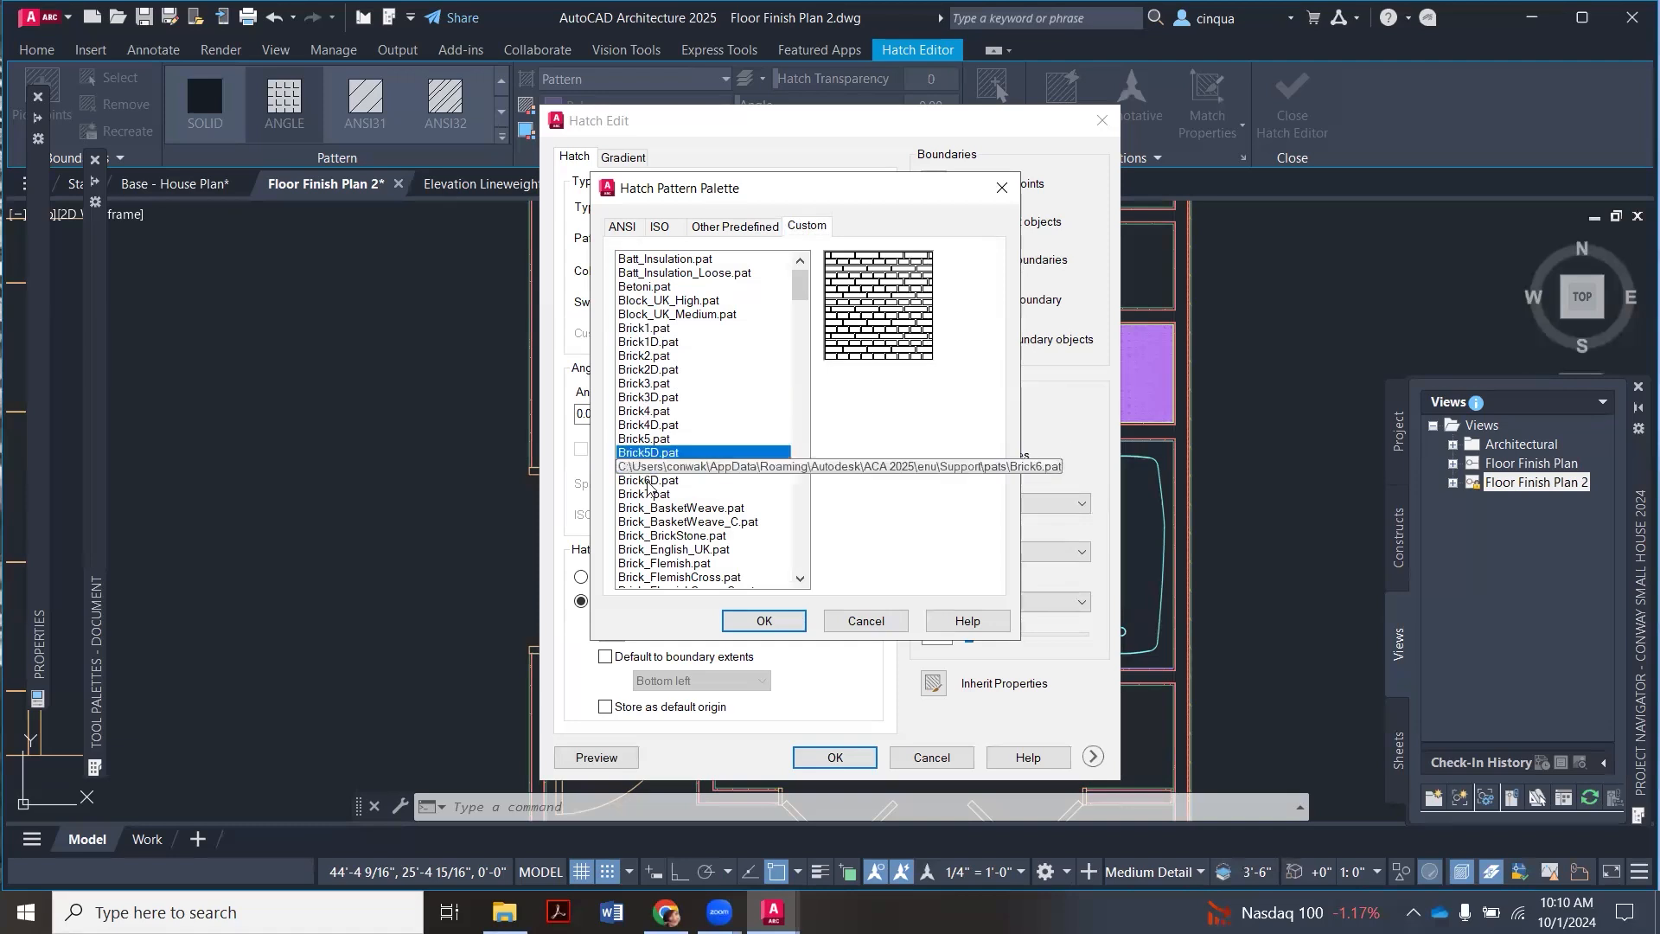
{"action": "left_click", "coordinate": [650, 492]}
{"action": "scroll", "coordinate": [680, 443], "scroll_direction": "down", "scroll_amount": 2}
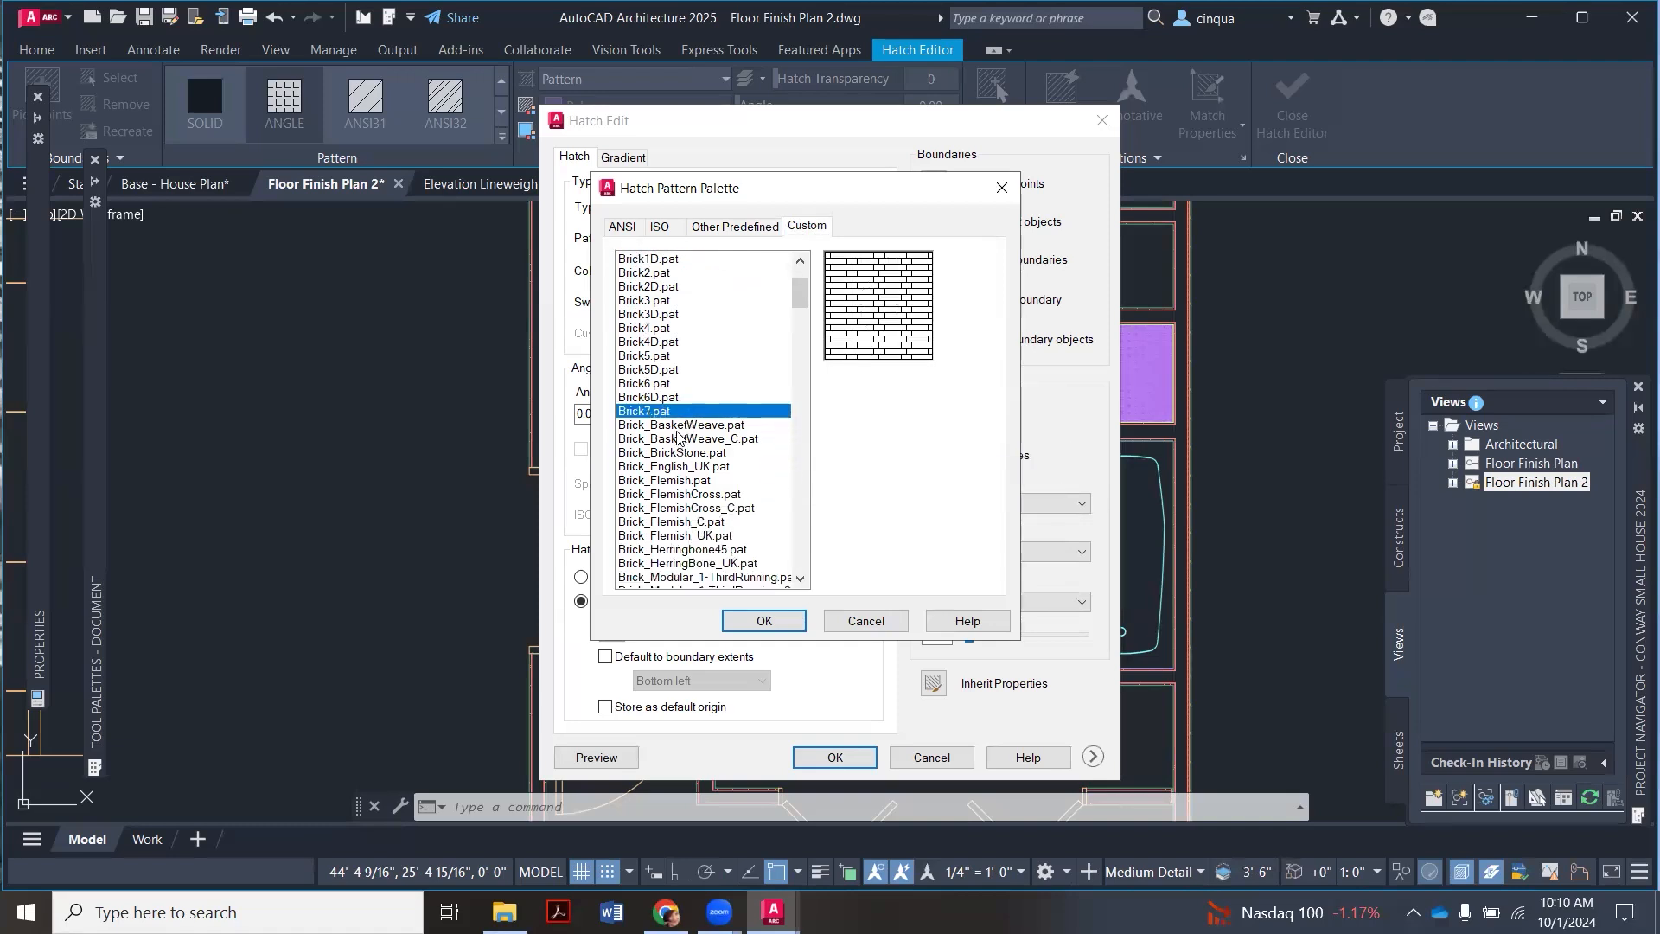
{"action": "left_click", "coordinate": [676, 432]}
{"action": "left_click", "coordinate": [664, 469]}
{"action": "left_click", "coordinate": [667, 495]}
{"action": "scroll", "coordinate": [675, 482], "scroll_direction": "down", "scroll_amount": 1}
{"action": "left_click", "coordinate": [664, 441]}
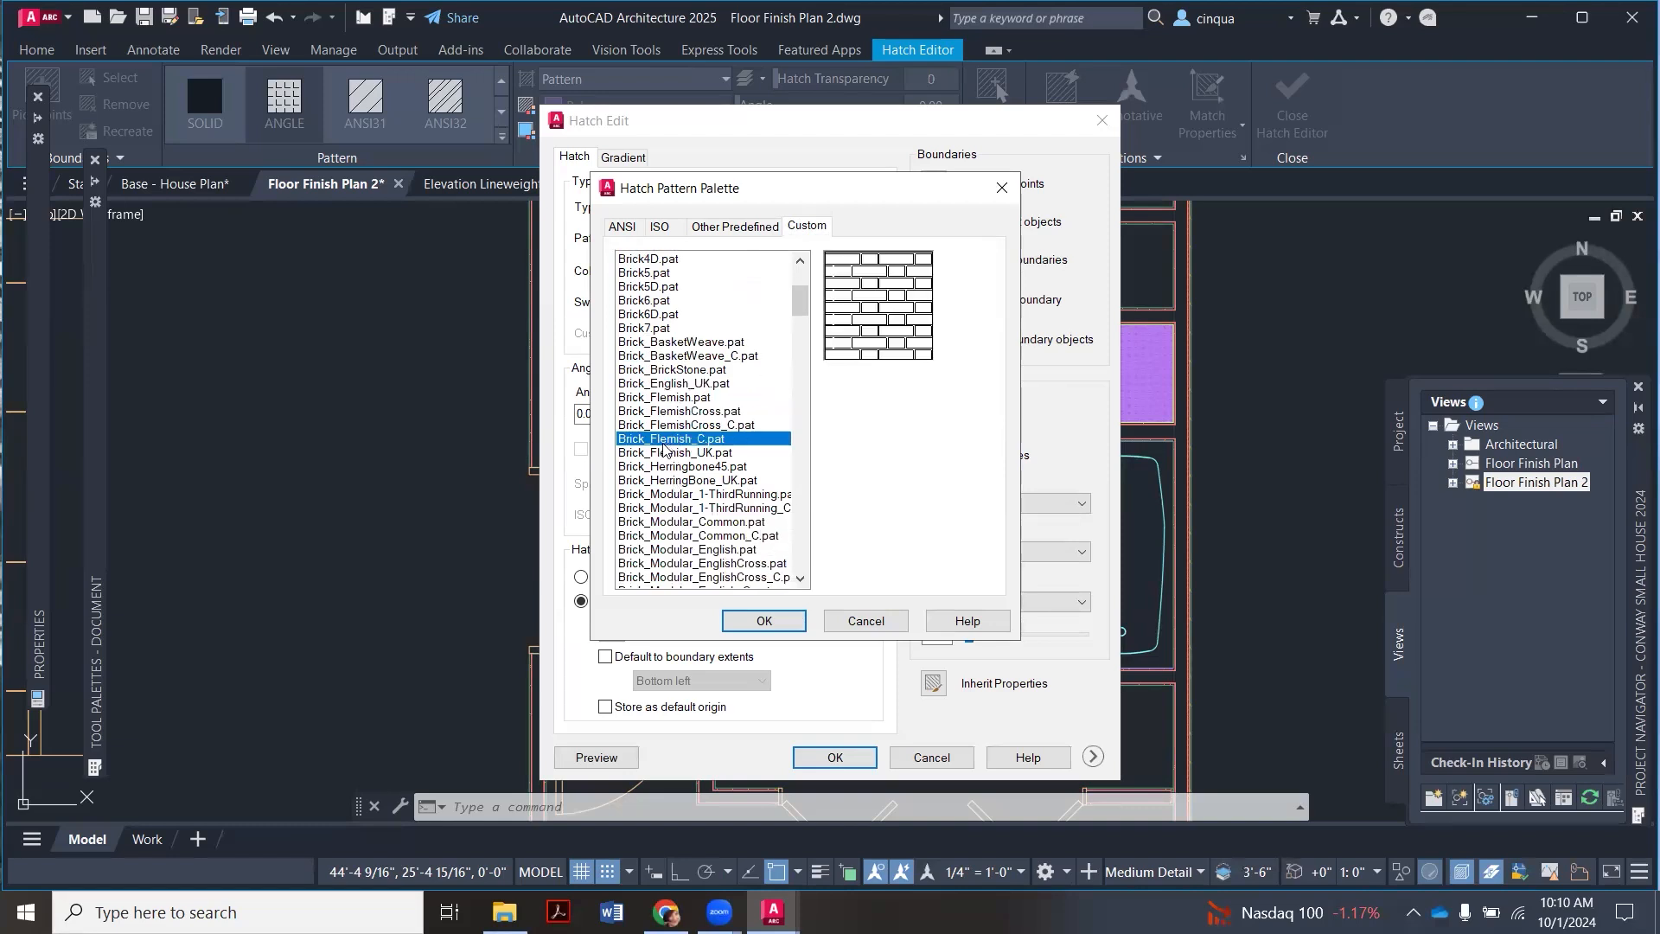
{"action": "left_click", "coordinate": [673, 468]}
{"action": "scroll", "coordinate": [694, 450], "scroll_direction": "down", "scroll_amount": 1}
{"action": "scroll", "coordinate": [694, 449], "scroll_direction": "down", "scroll_amount": 2}
{"action": "left_click", "coordinate": [687, 452]}
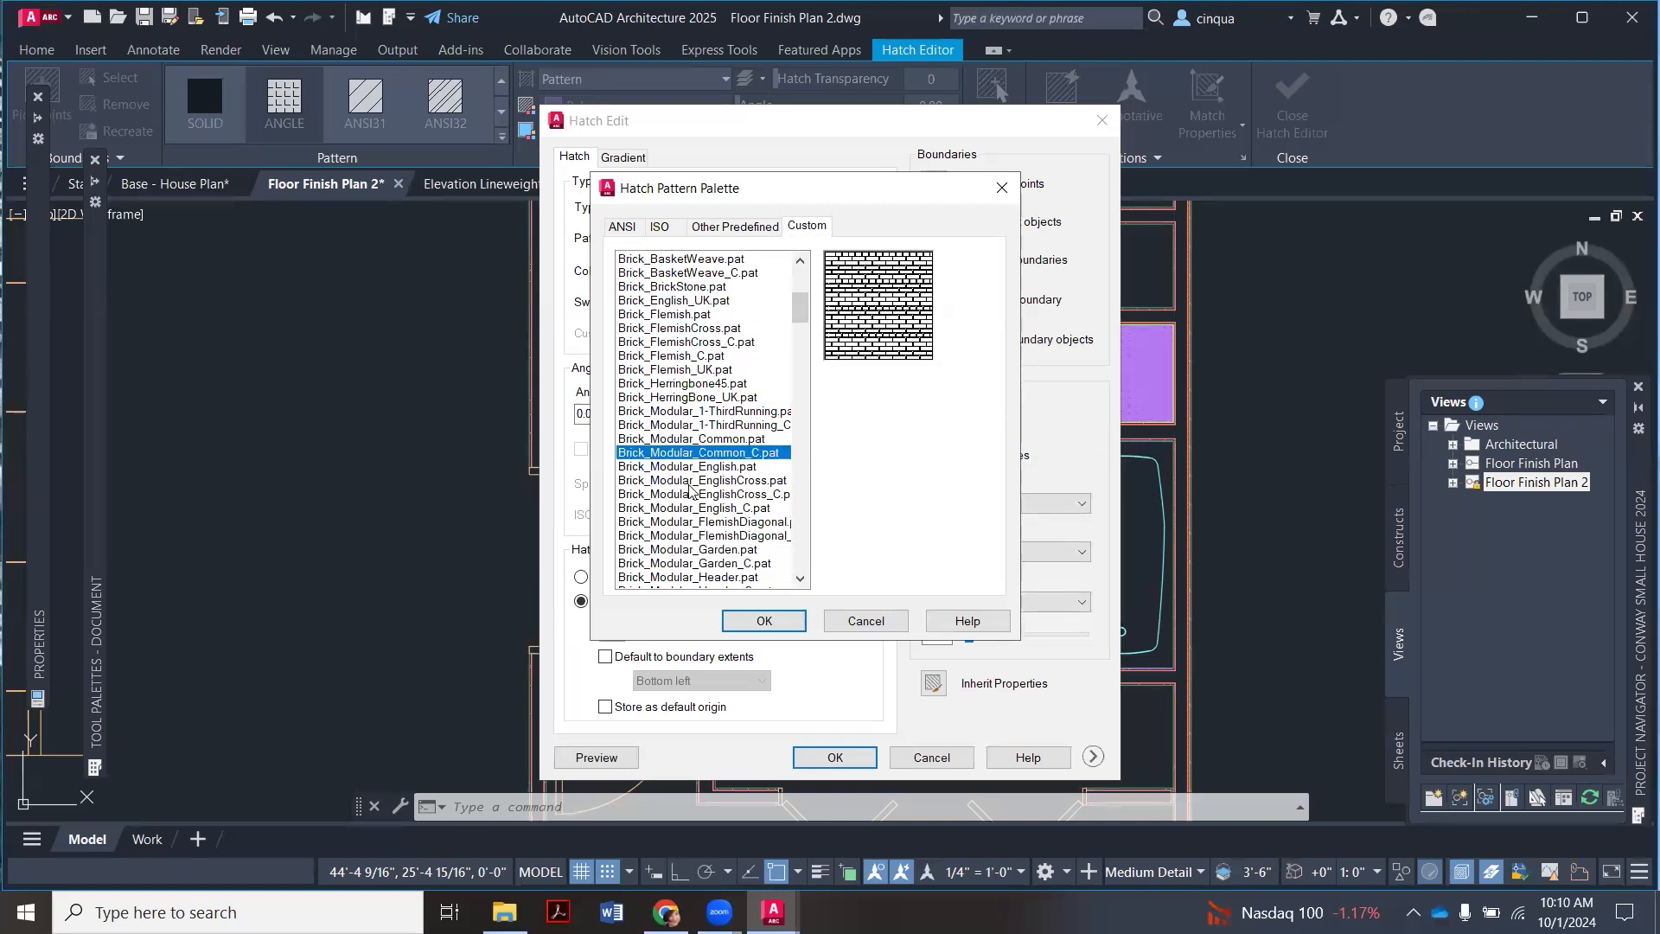
{"action": "left_click", "coordinate": [687, 480]}
{"action": "left_click", "coordinate": [688, 509]}
{"action": "scroll", "coordinate": [691, 502], "scroll_direction": "down", "scroll_amount": 2}
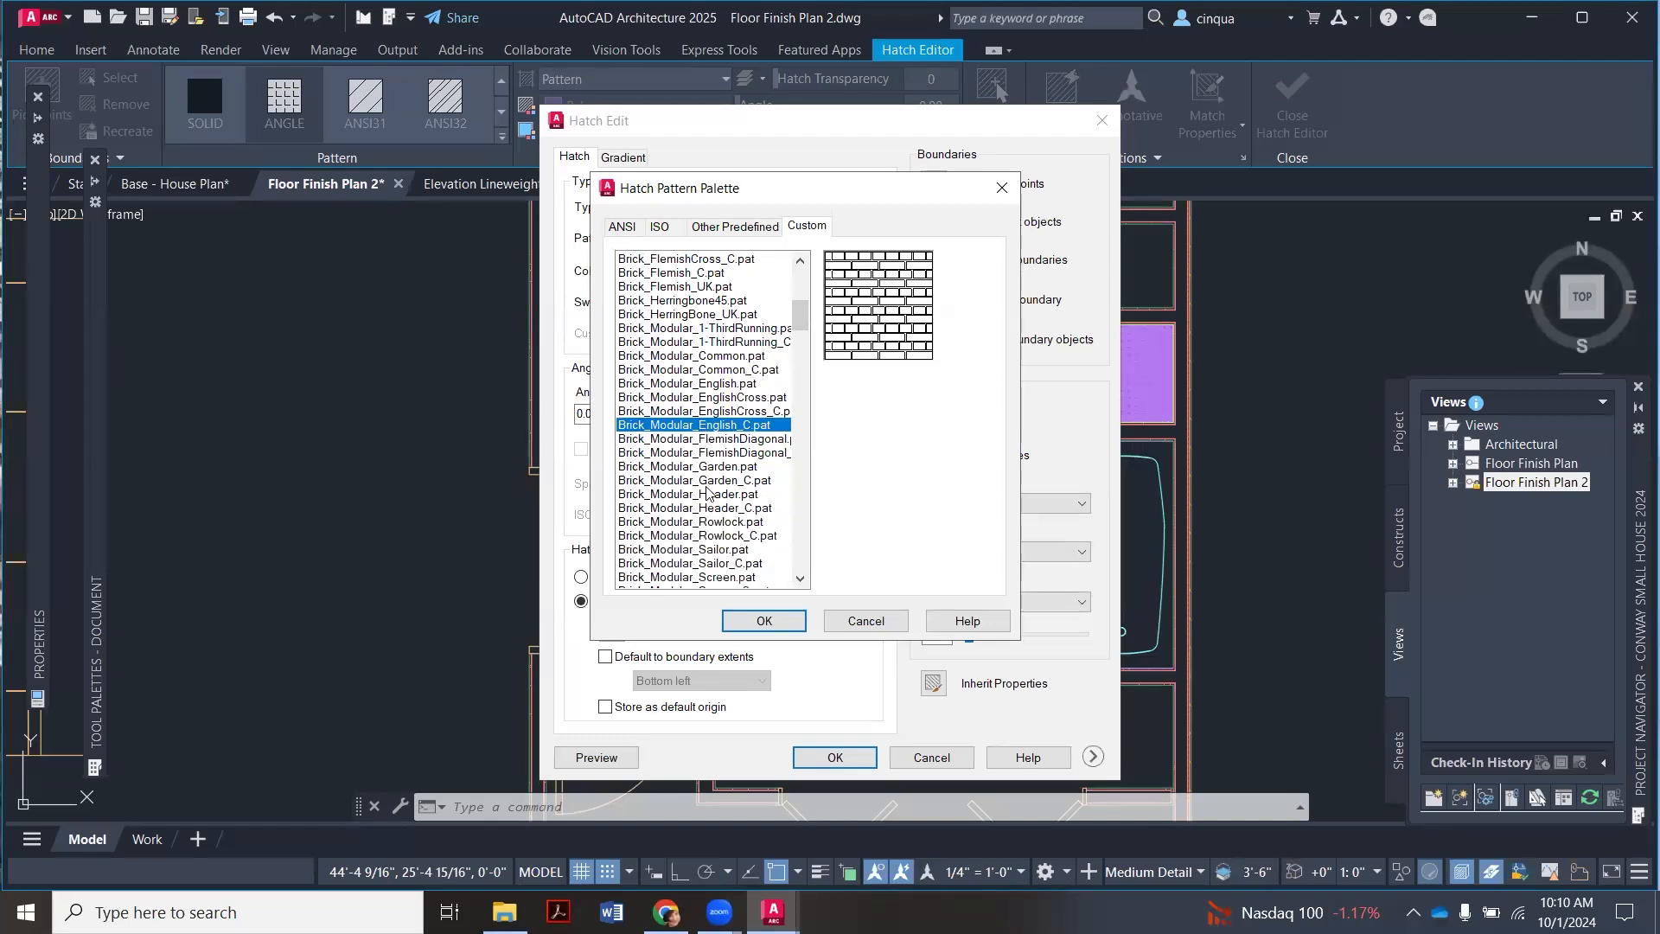
{"action": "left_click", "coordinate": [709, 452]}
{"action": "left_click", "coordinate": [691, 495]}
{"action": "scroll", "coordinate": [691, 498], "scroll_direction": "down", "scroll_amount": 2}
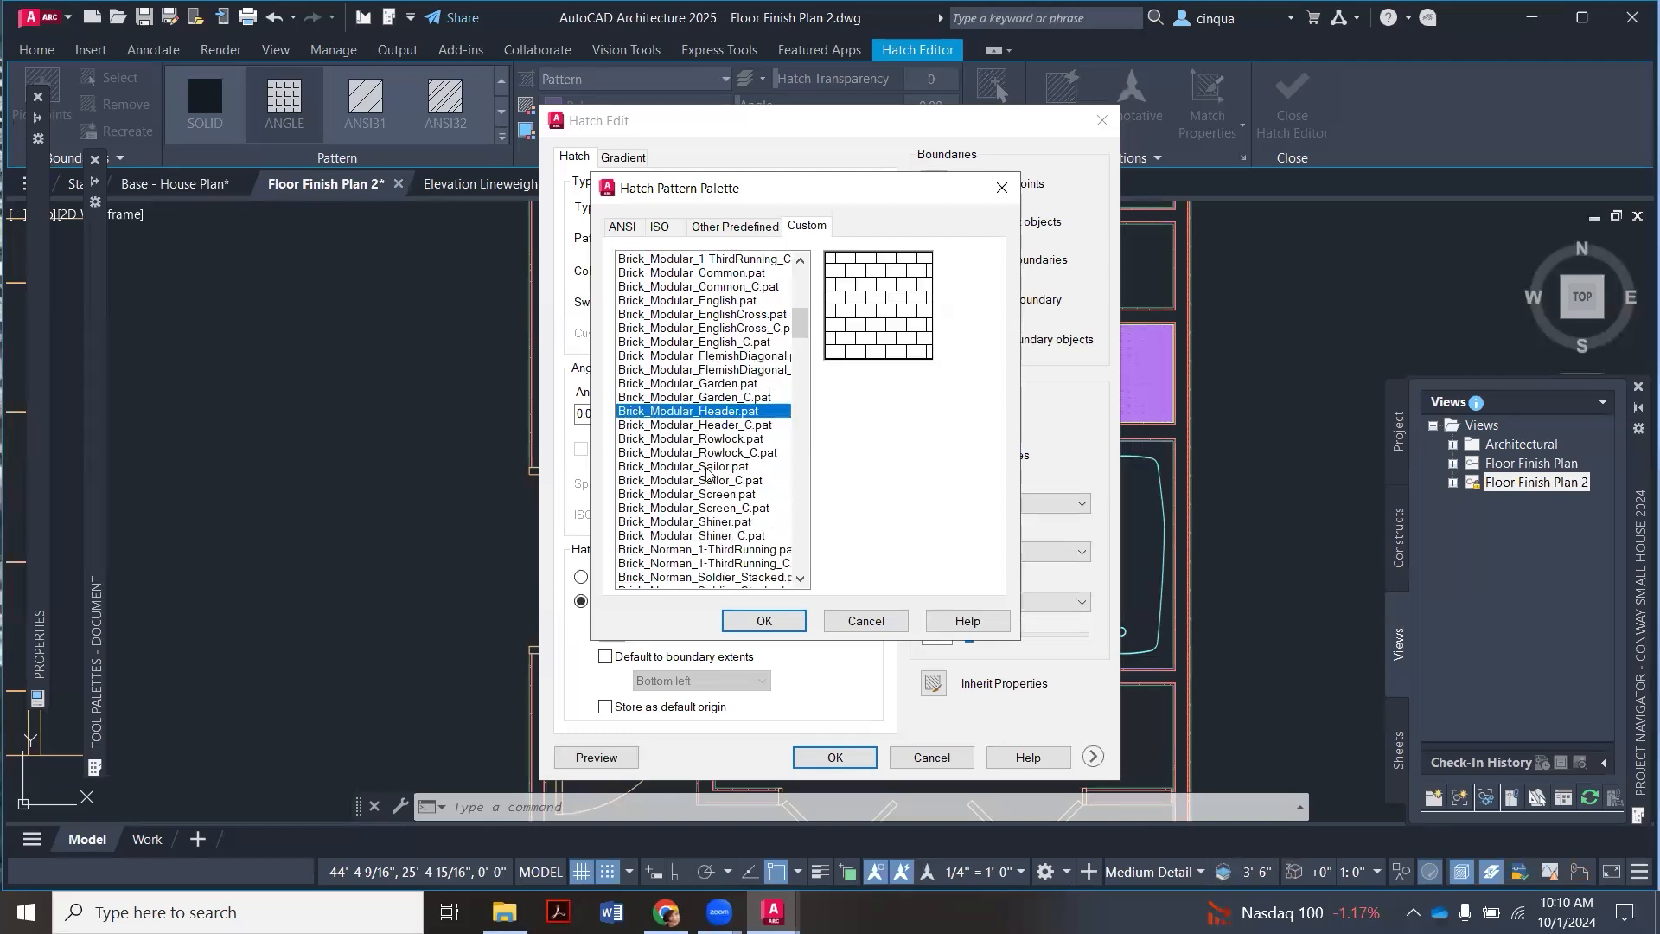
{"action": "left_click", "coordinate": [704, 441]}
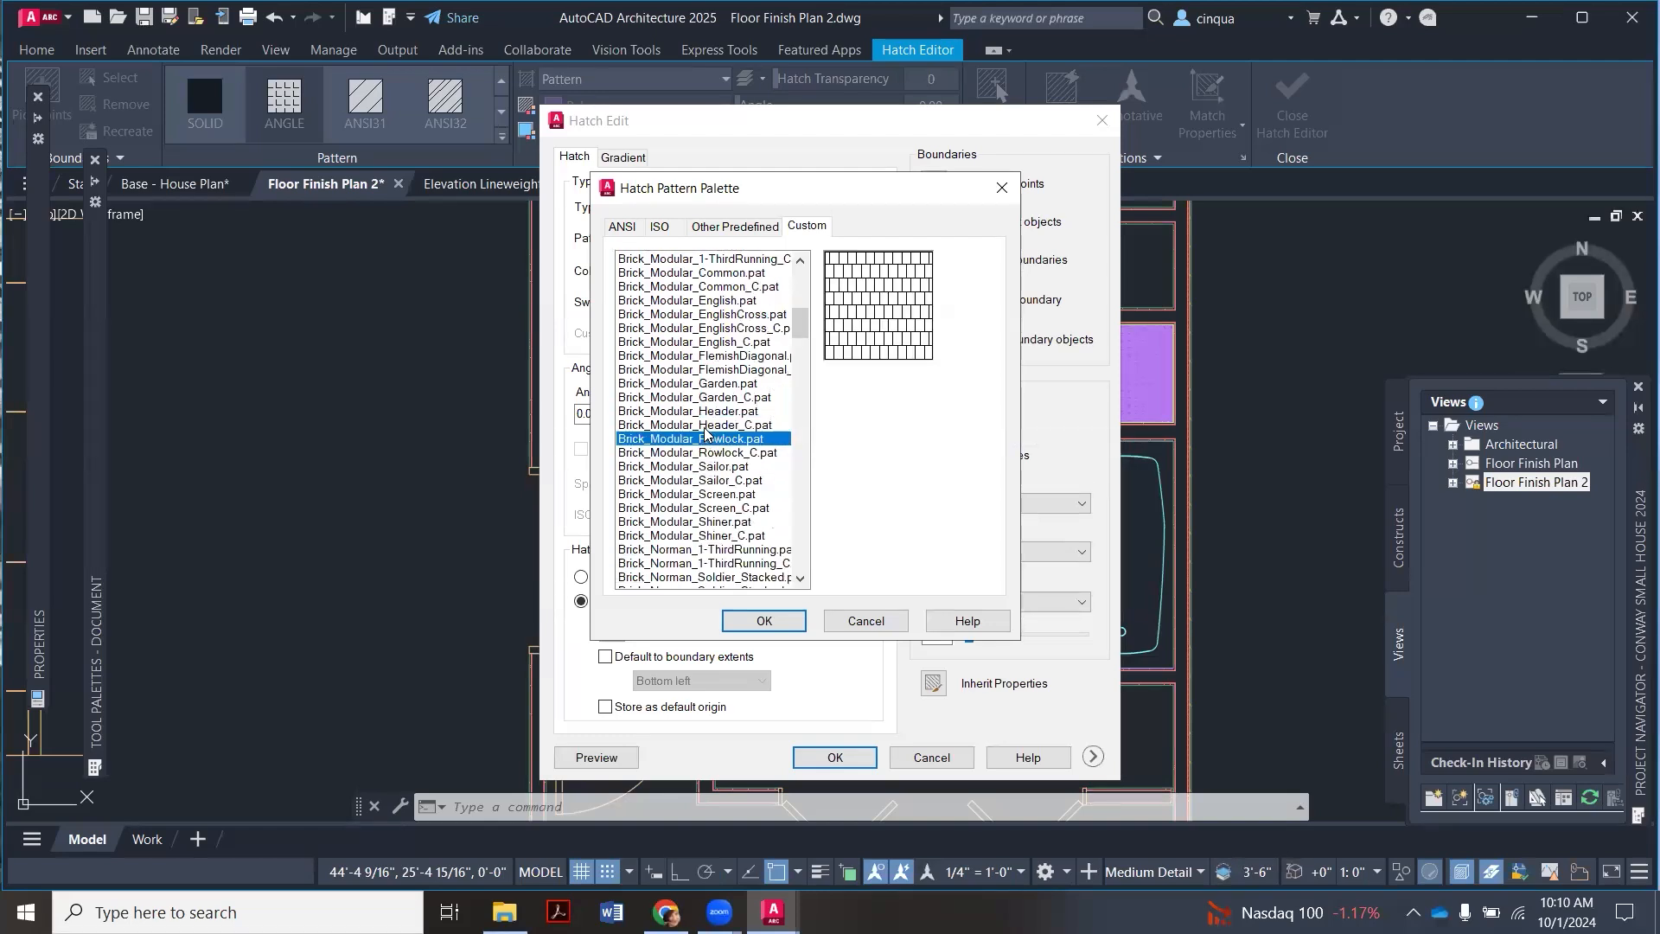
{"action": "left_click", "coordinate": [690, 454]}
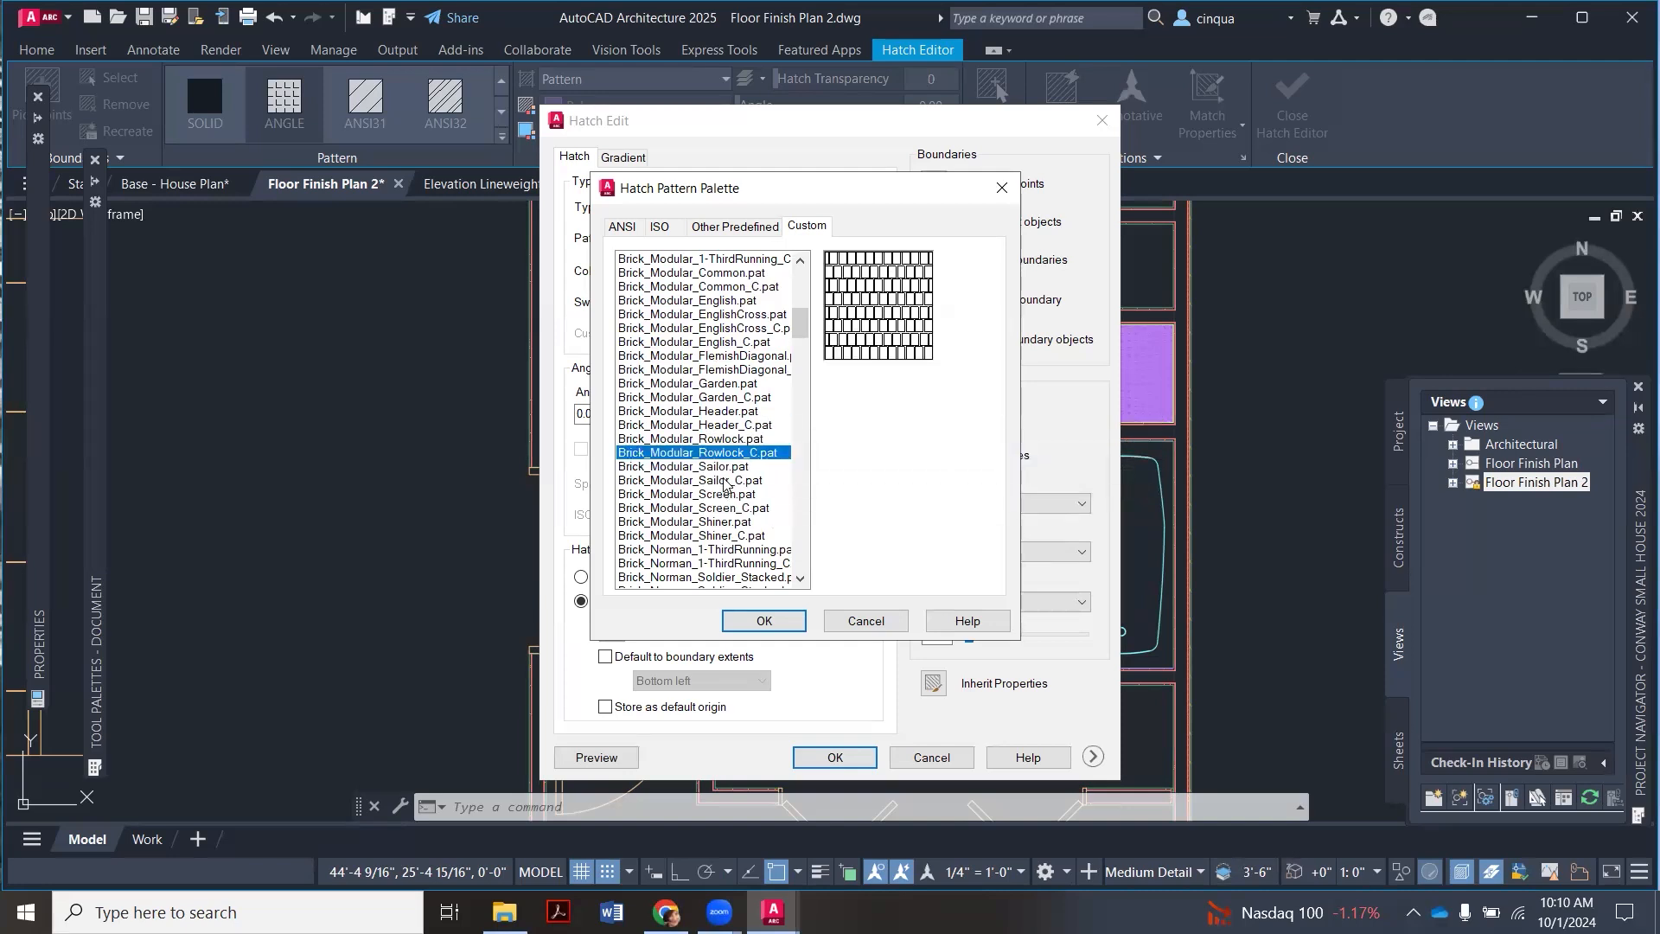
{"action": "scroll", "coordinate": [723, 444], "scroll_direction": "up", "scroll_amount": 1}
{"action": "scroll", "coordinate": [723, 444], "scroll_direction": "down", "scroll_amount": 2}
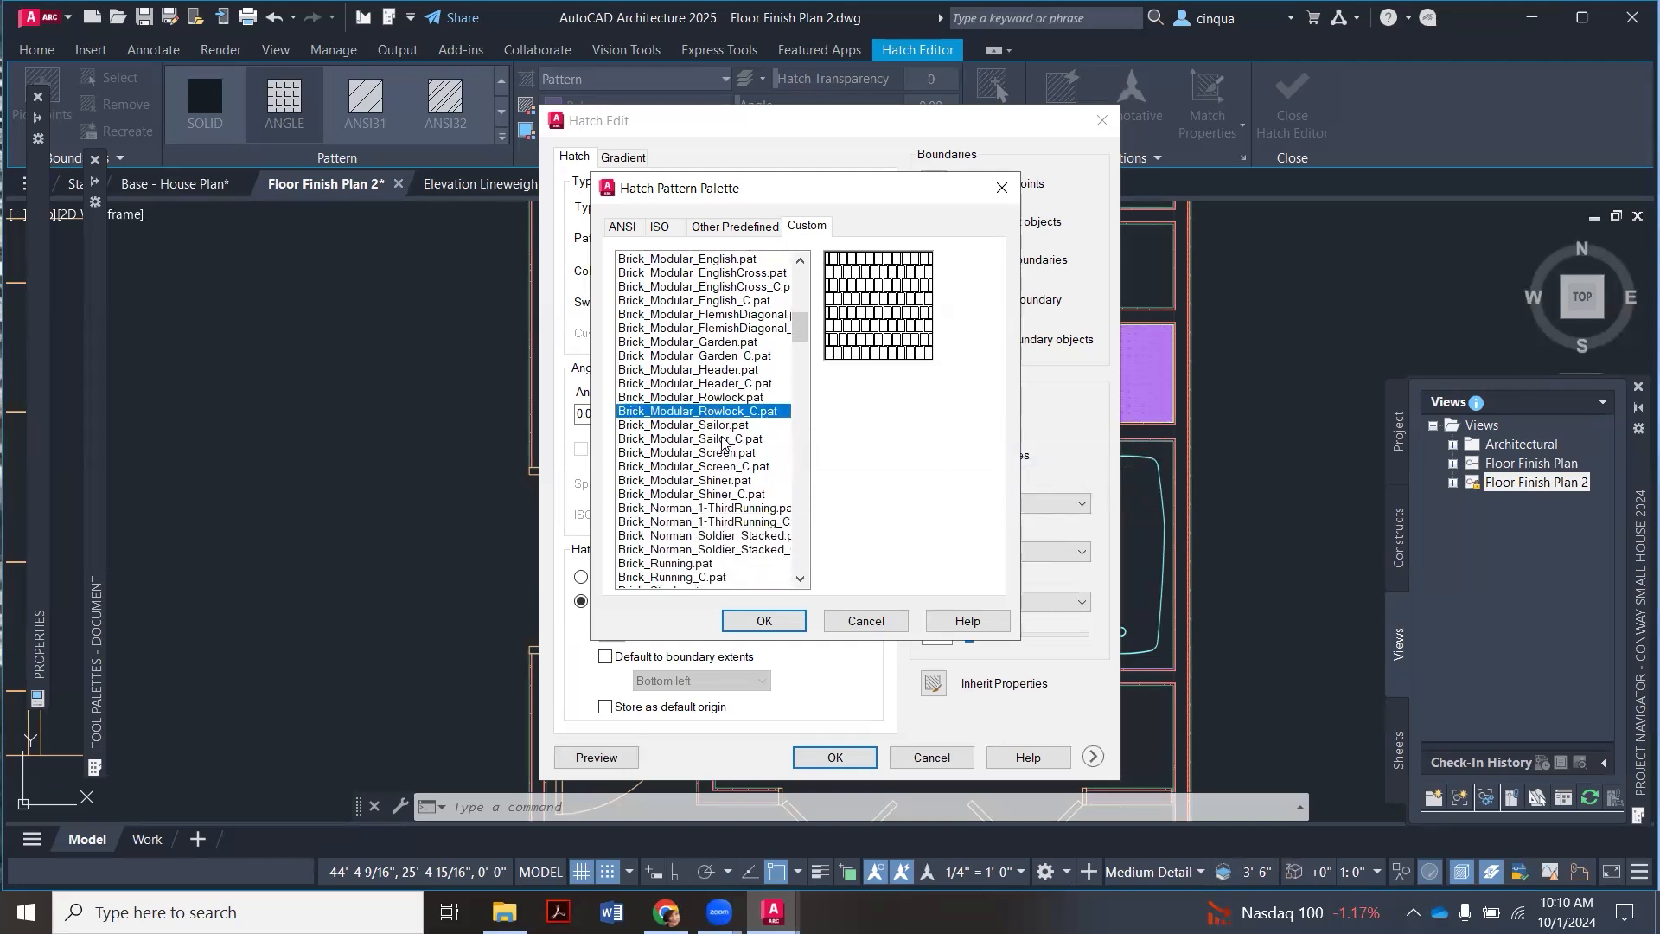
{"action": "left_click", "coordinate": [709, 509]}
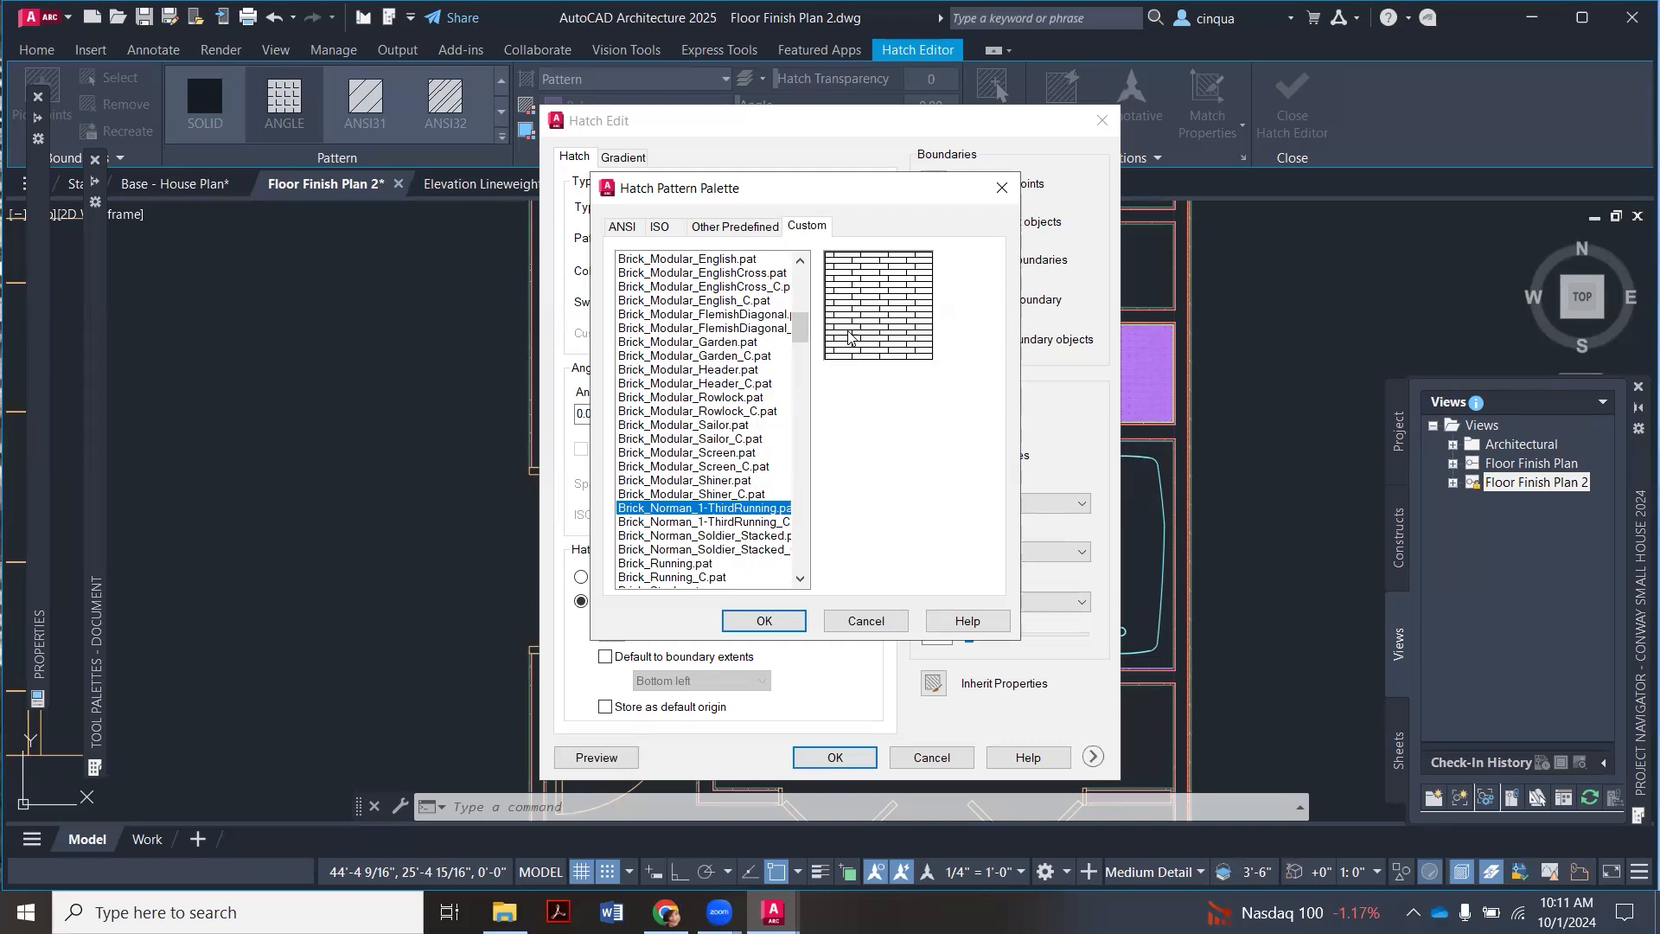
Step: Preview the custom wood hatch patterns, including WoodSec1, Woodsurf1, the Woods_Board variants and Wood_1 to Wood_5
{"action": "scroll", "coordinate": [741, 486], "scroll_direction": "down", "scroll_amount": 3}
{"action": "scroll", "coordinate": [741, 486], "scroll_direction": "down", "scroll_amount": 2}
{"action": "scroll", "coordinate": [696, 393], "scroll_direction": "down", "scroll_amount": 5}
{"action": "scroll", "coordinate": [693, 391], "scroll_direction": "down", "scroll_amount": 9}
{"action": "scroll", "coordinate": [712, 425], "scroll_direction": "down", "scroll_amount": 15}
{"action": "scroll", "coordinate": [715, 428], "scroll_direction": "down", "scroll_amount": 16}
{"action": "scroll", "coordinate": [764, 517], "scroll_direction": "down", "scroll_amount": 3}
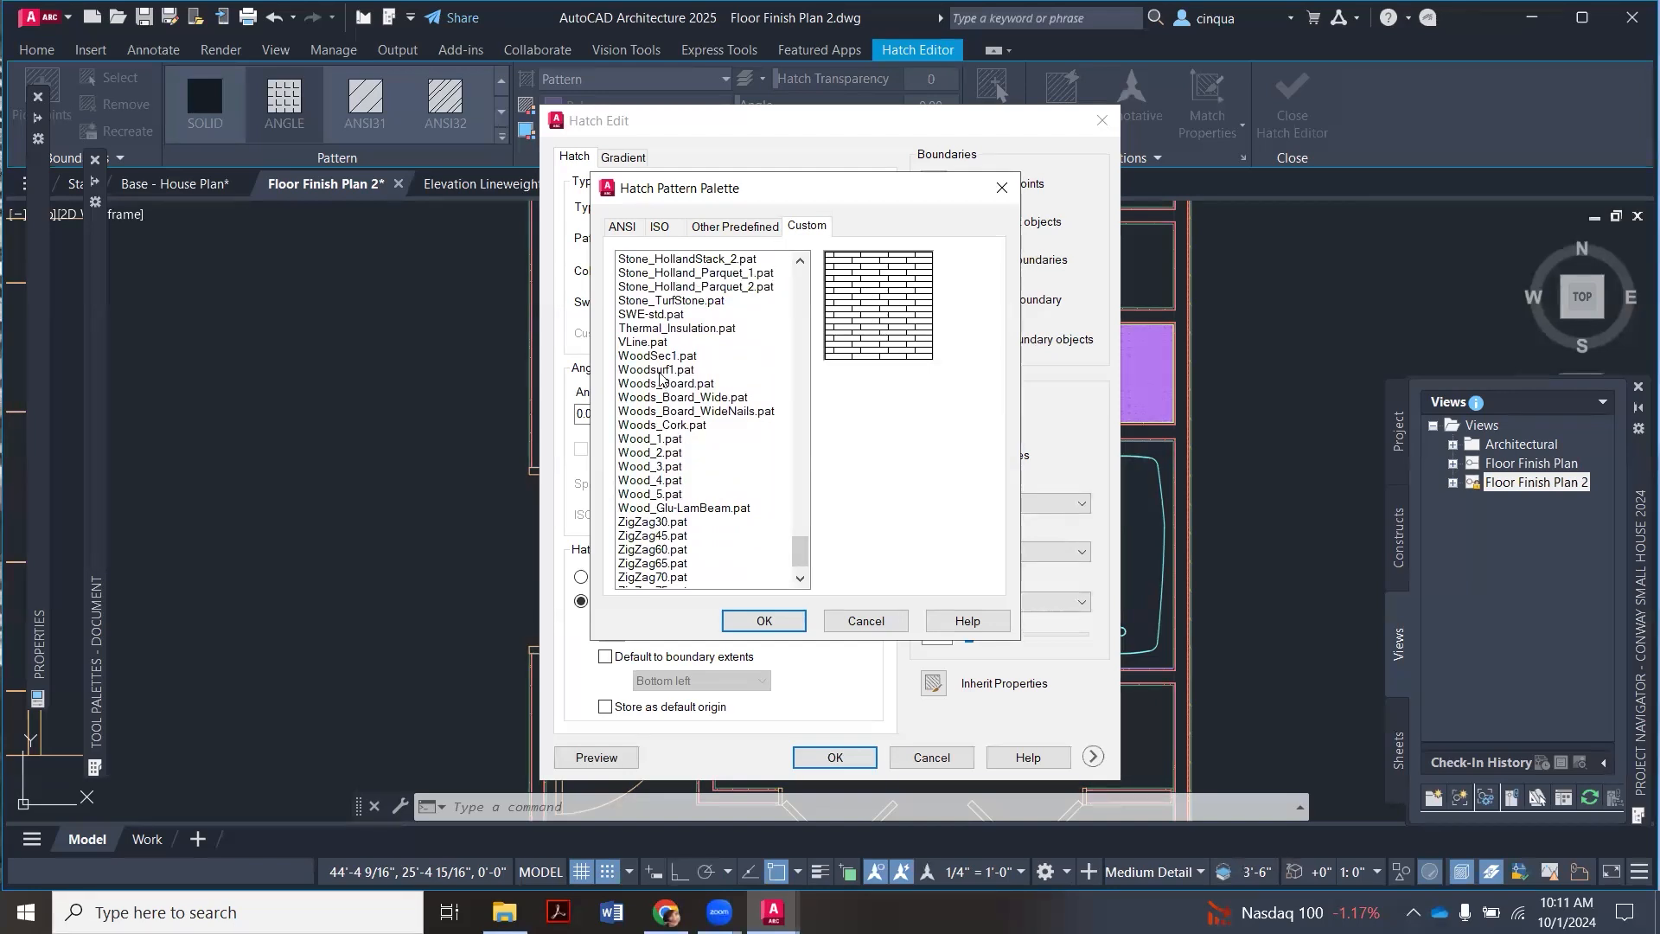
{"action": "left_click", "coordinate": [664, 357]}
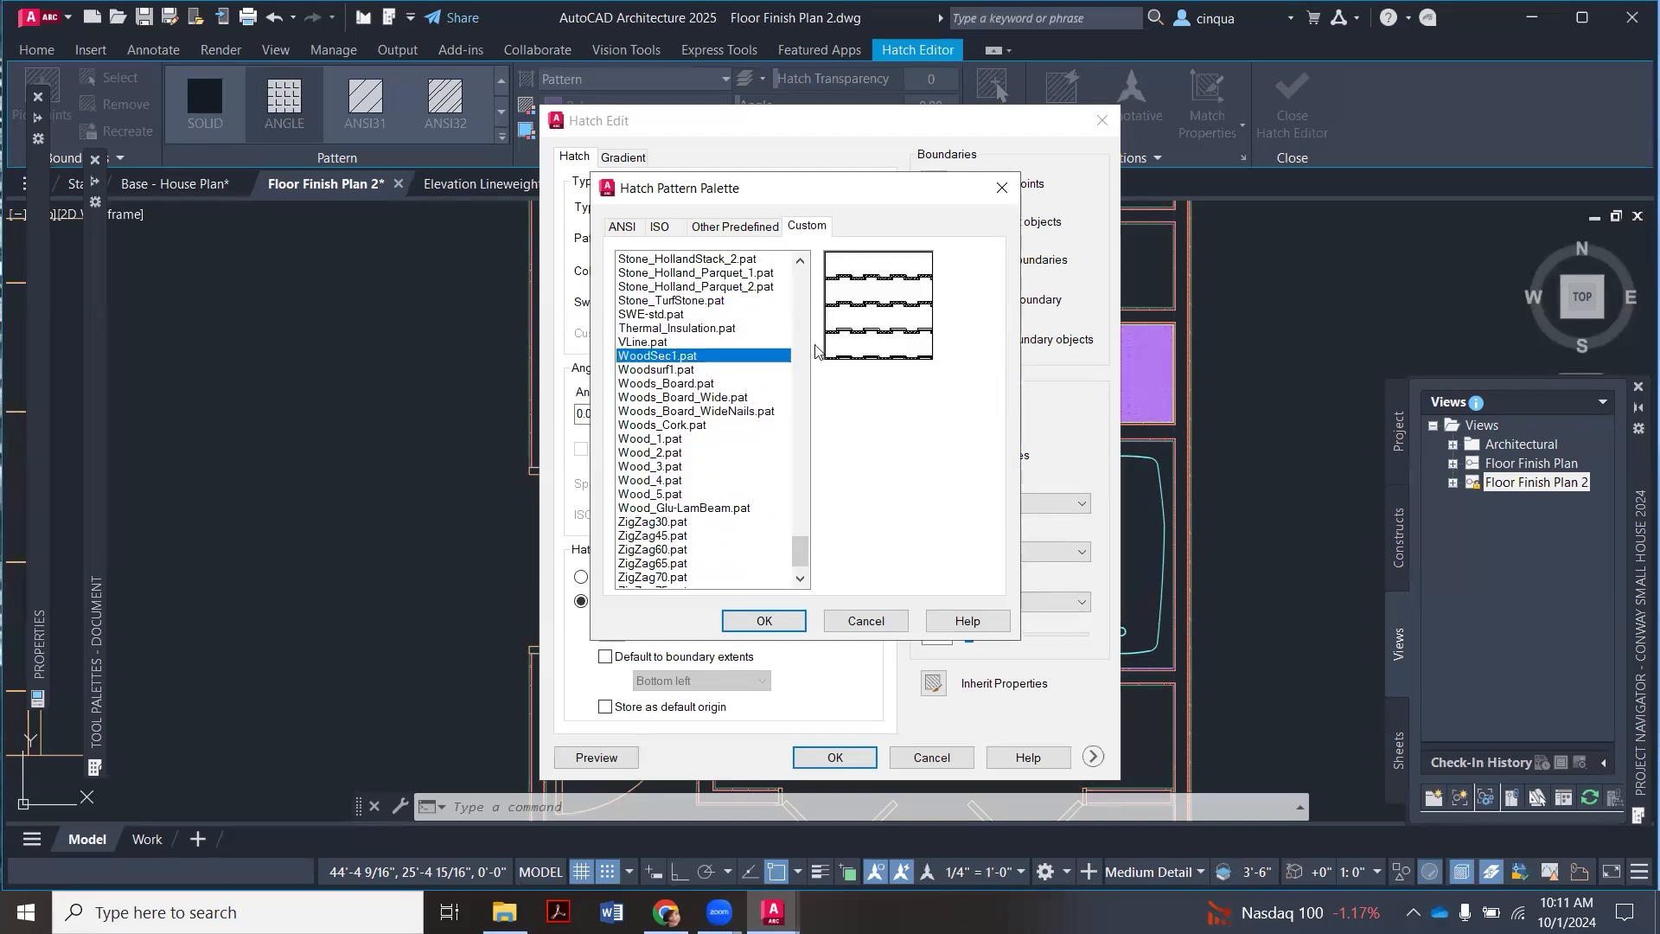
{"action": "left_click", "coordinate": [683, 370]}
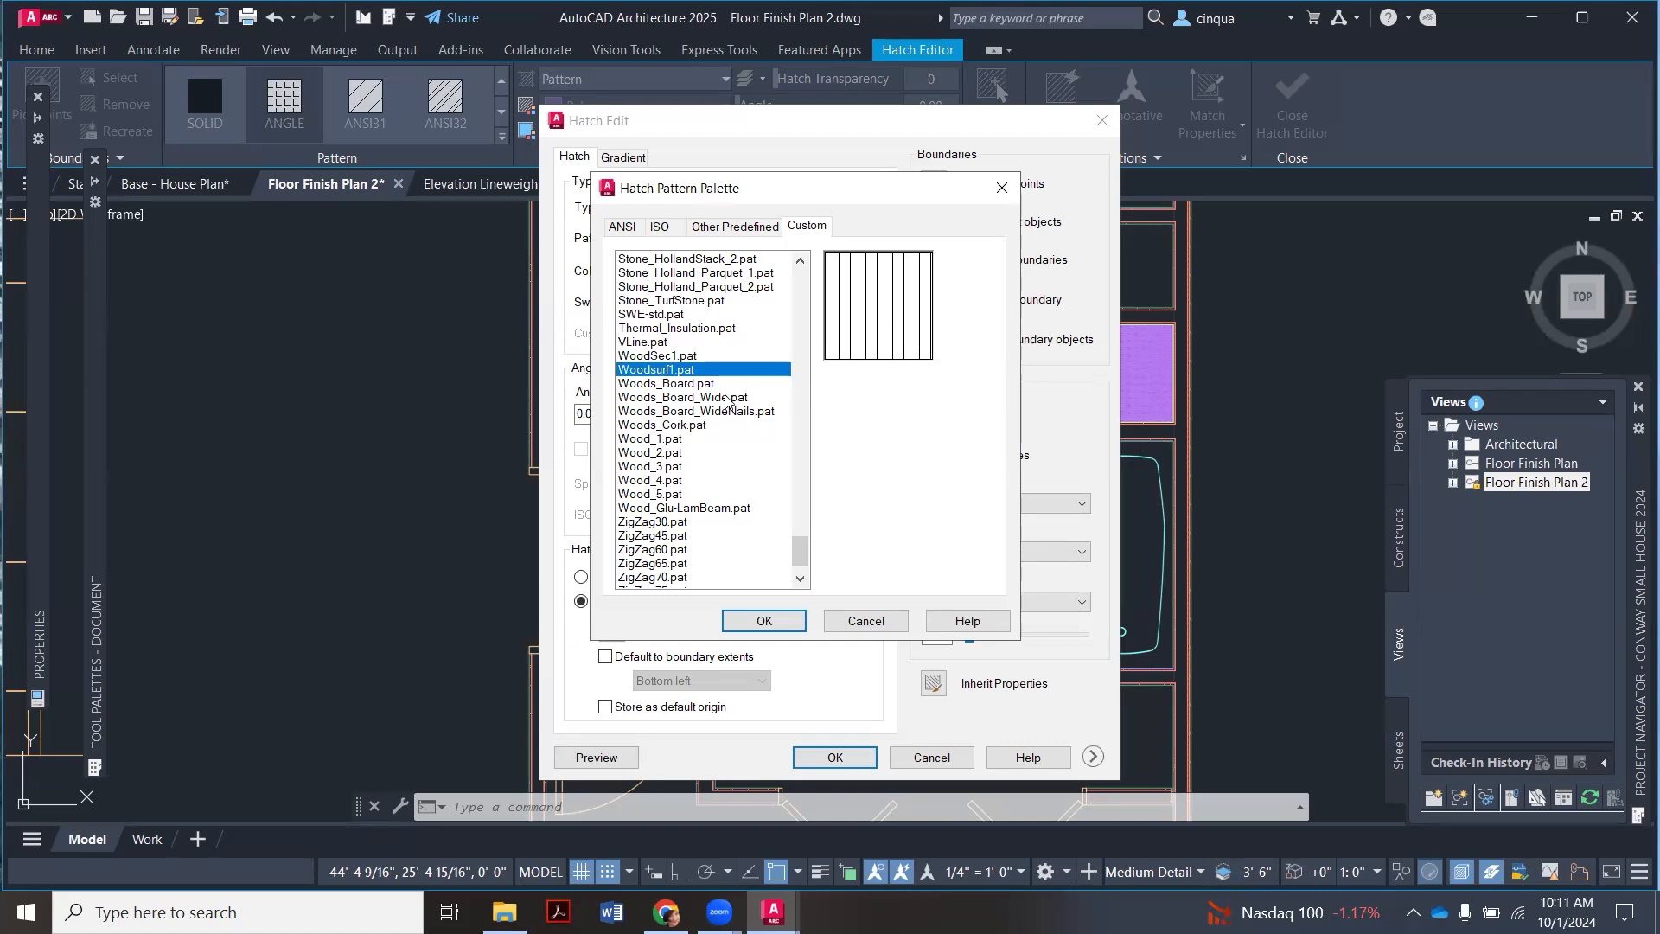
{"action": "left_click", "coordinate": [692, 385]}
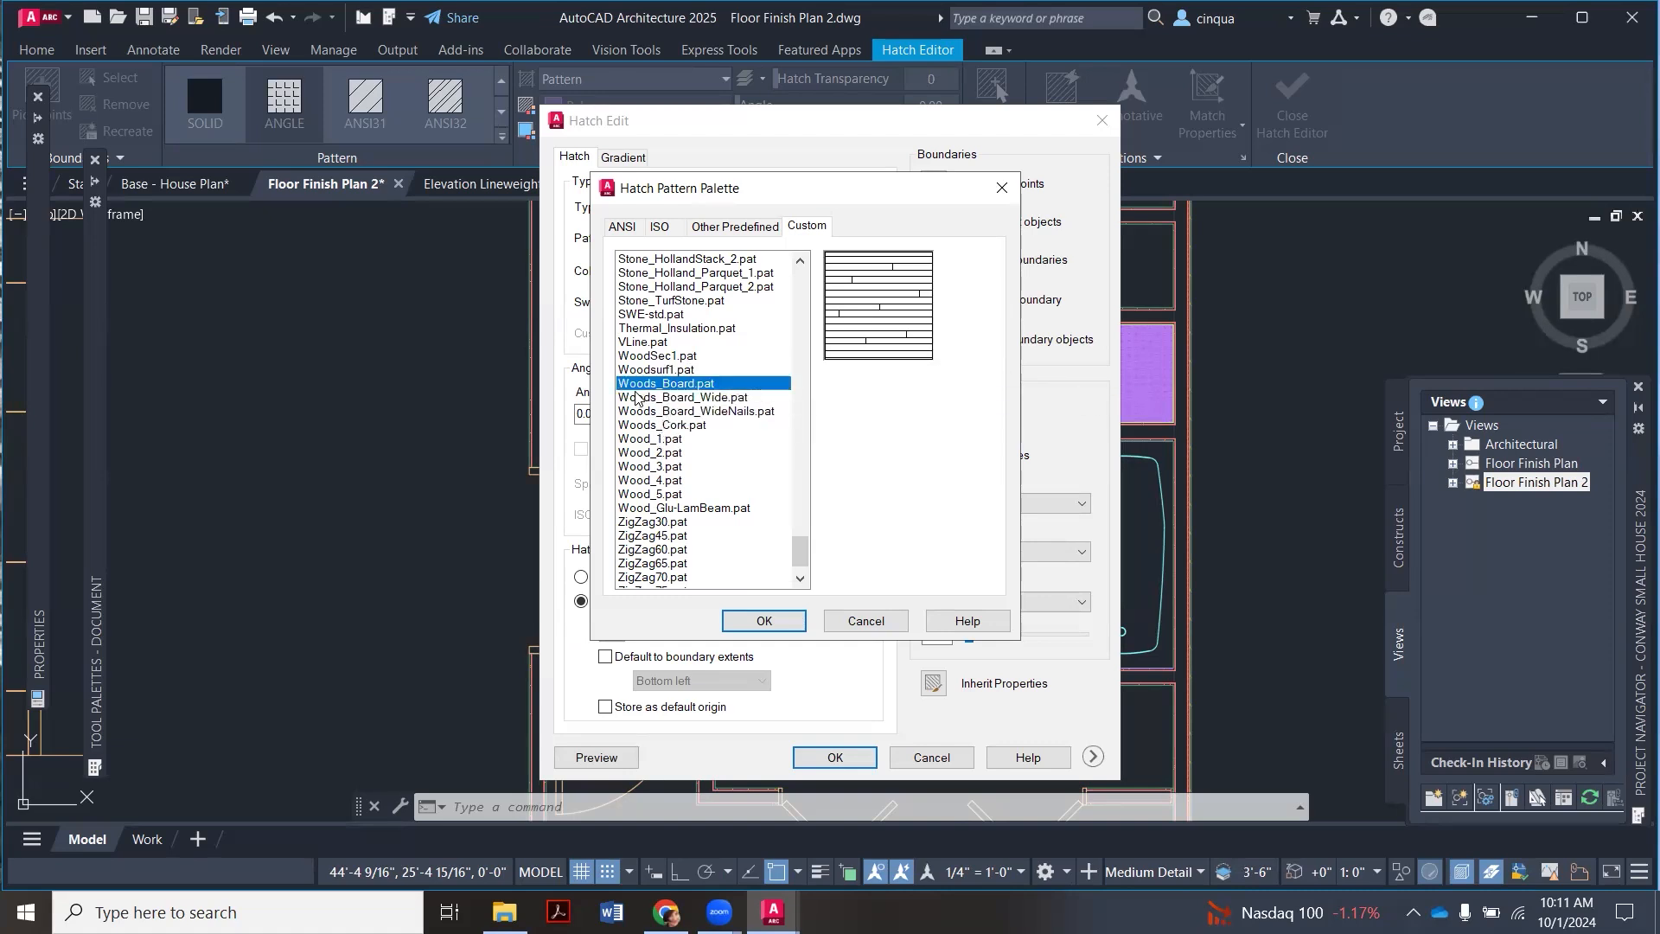
{"action": "left_click", "coordinate": [728, 398]}
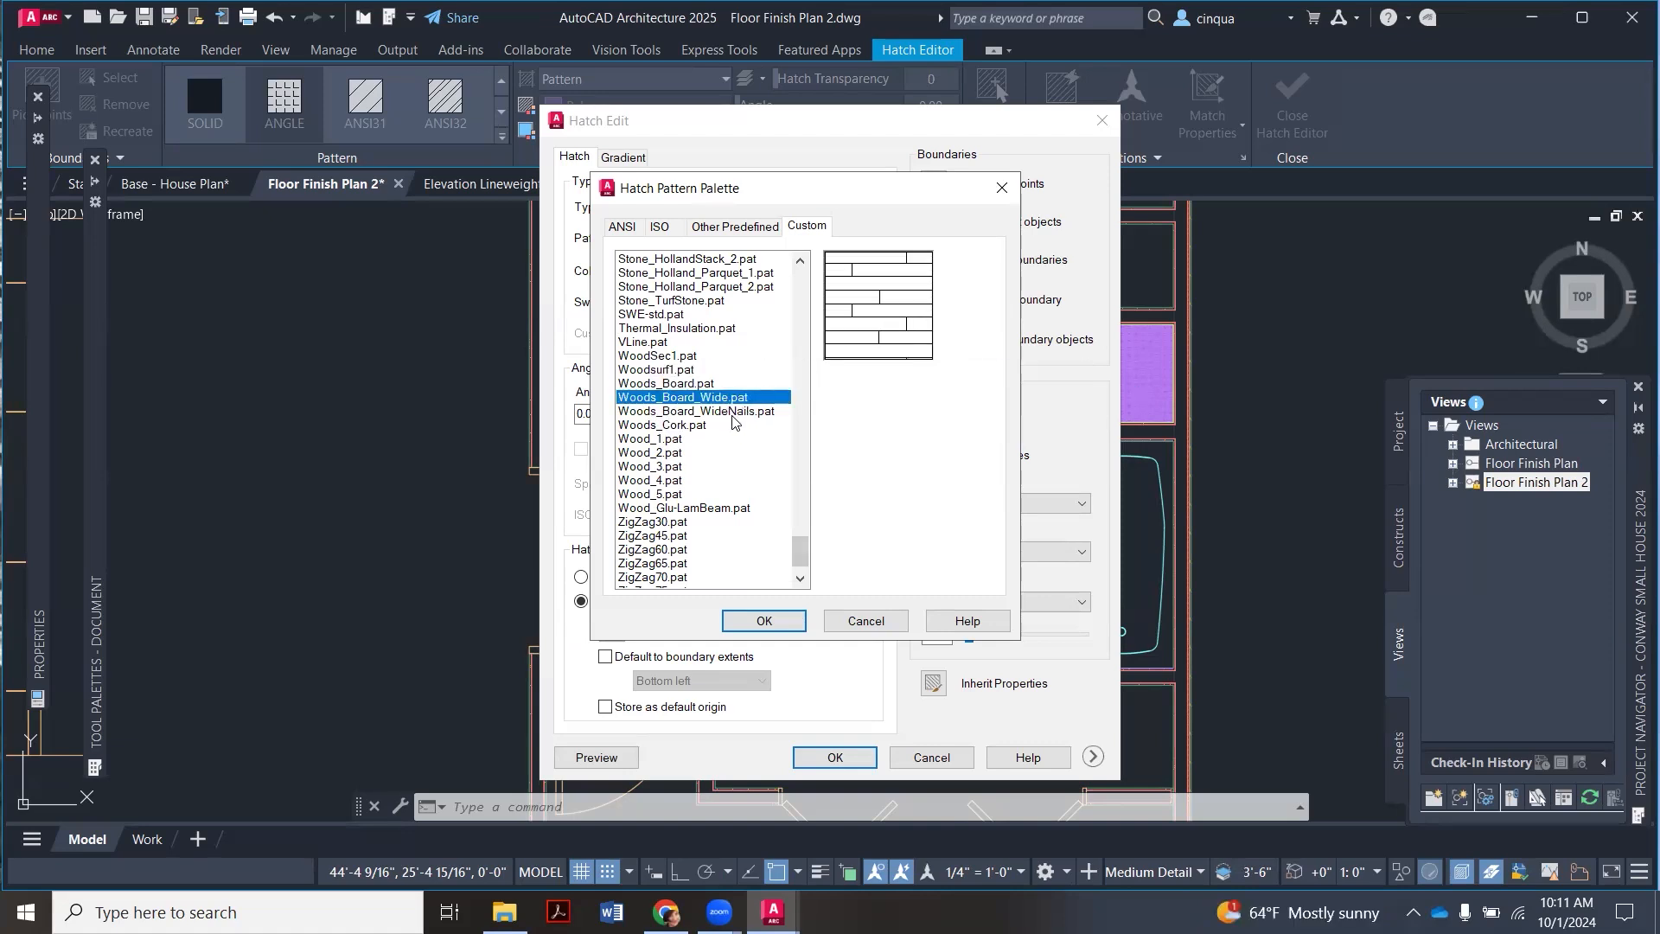
{"action": "left_click", "coordinate": [732, 413]}
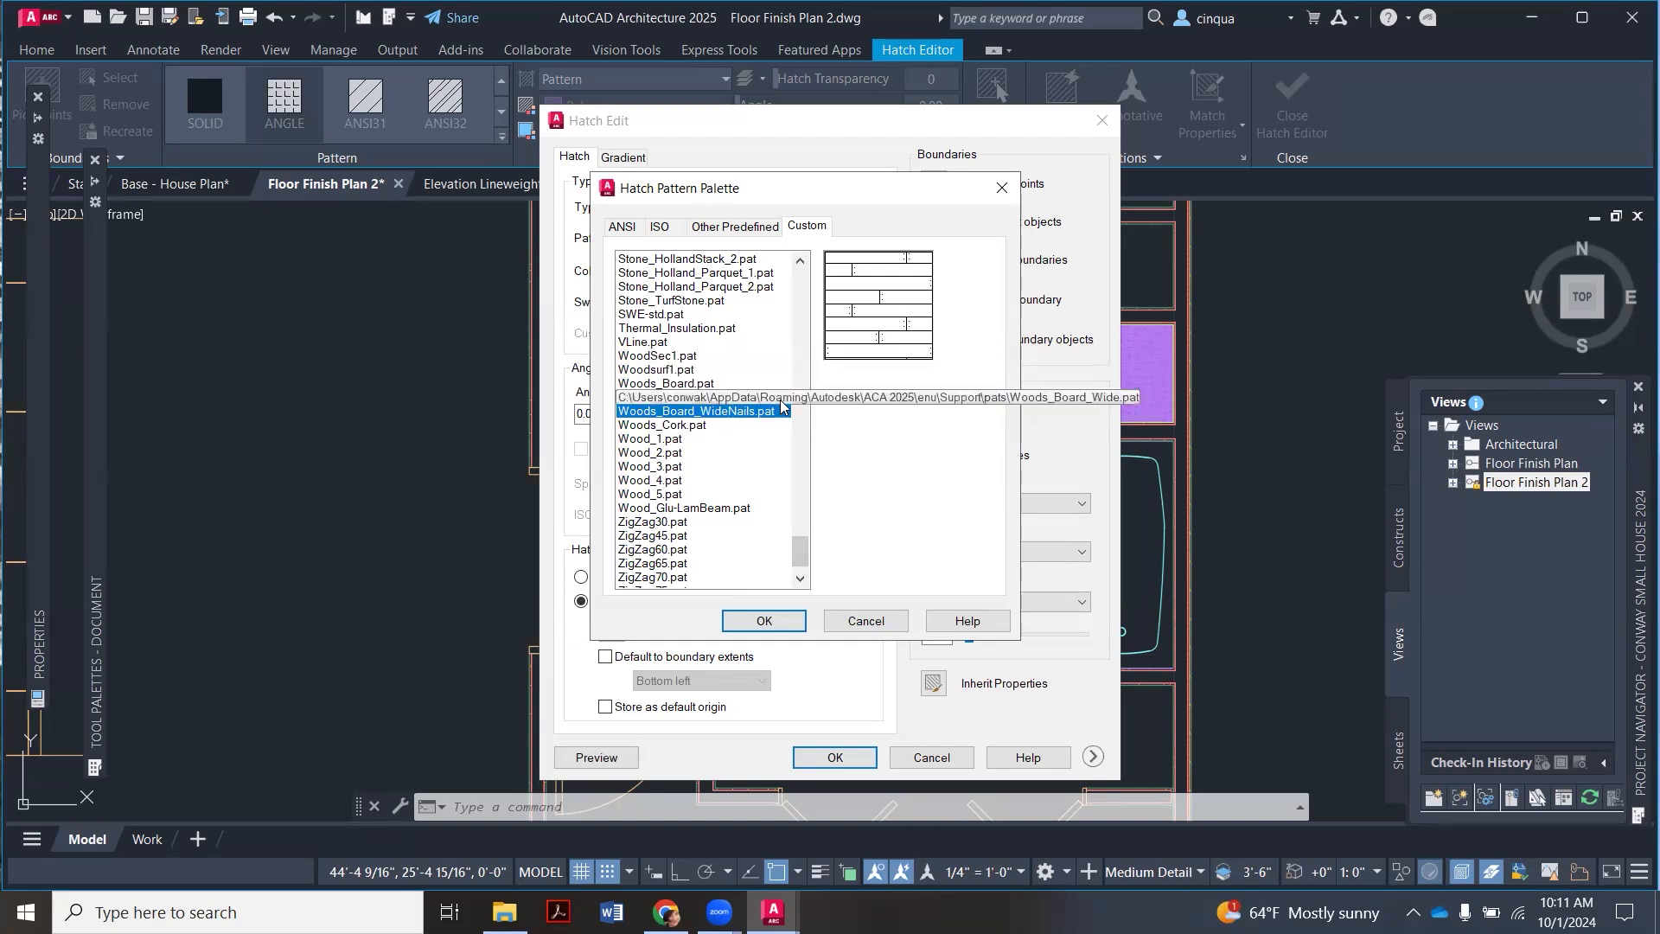
{"action": "left_click", "coordinate": [664, 440]}
{"action": "left_click", "coordinate": [649, 467]}
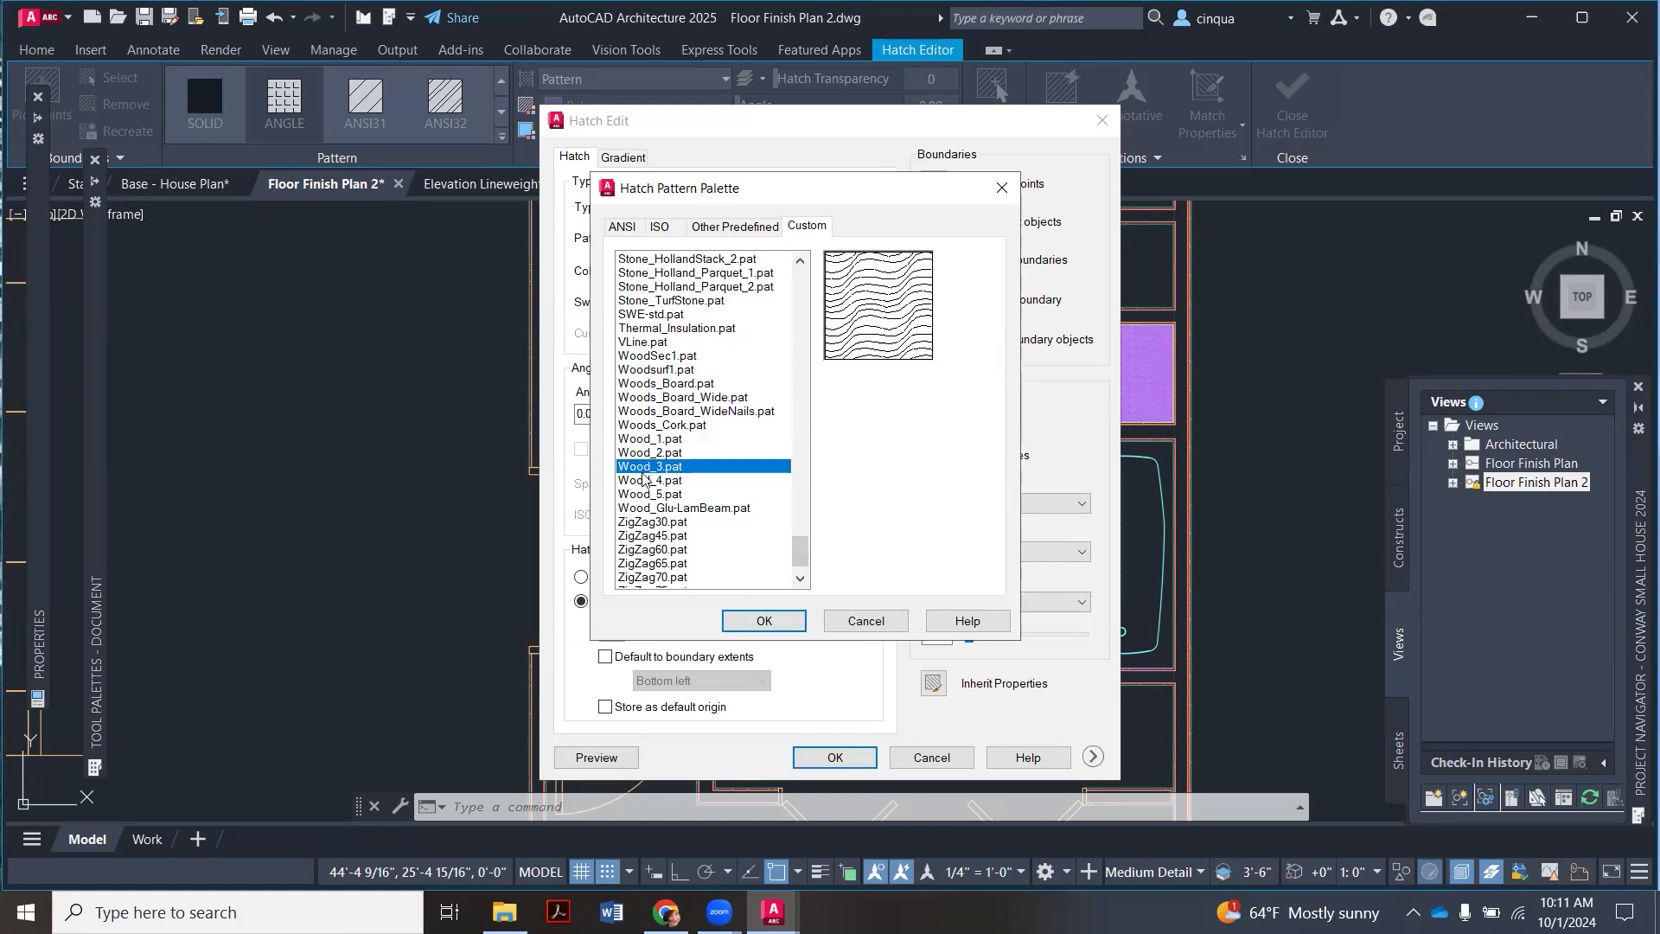
{"action": "left_click", "coordinate": [645, 480]}
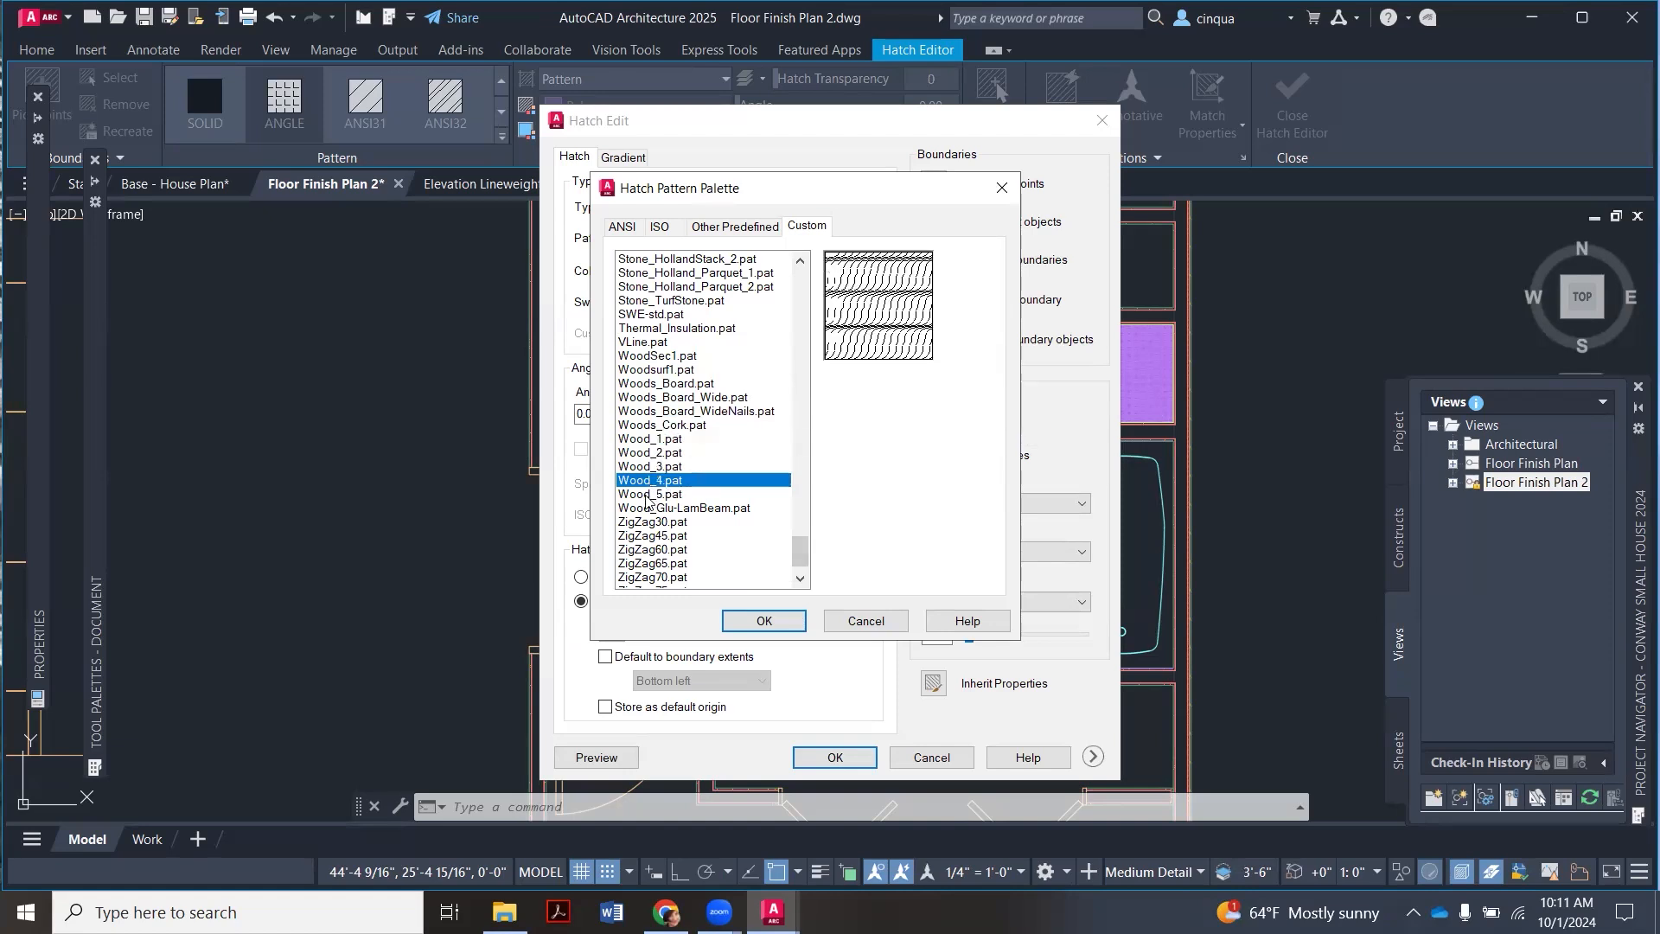
{"action": "left_click", "coordinate": [647, 496]}
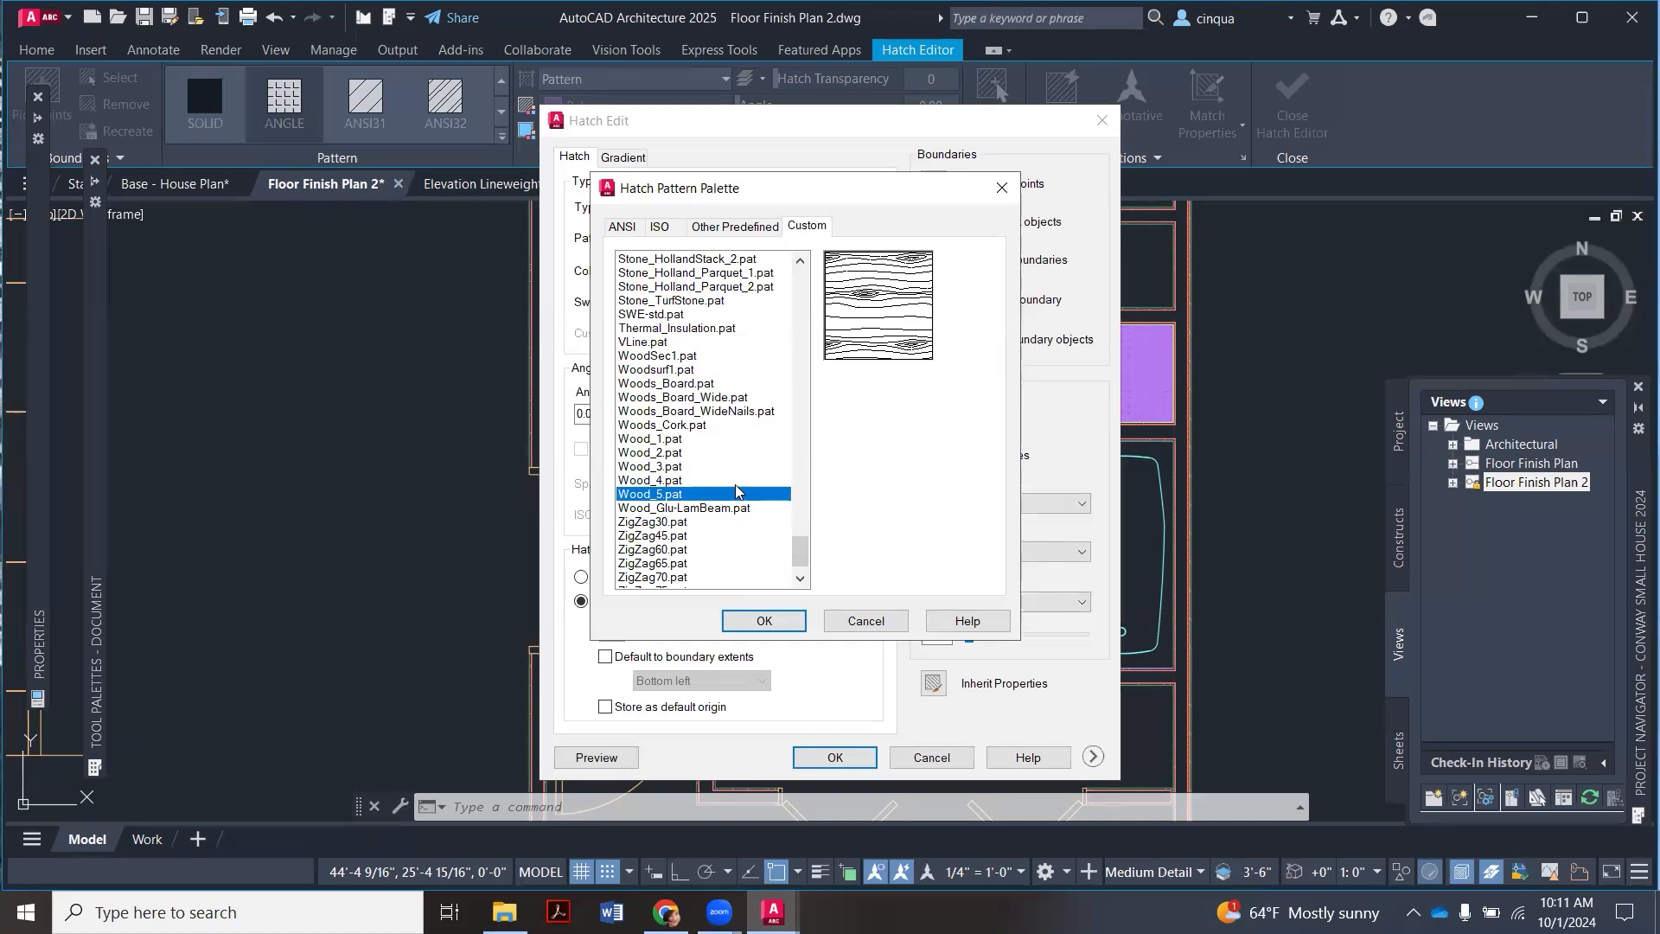
{"action": "left_click", "coordinate": [664, 440]}
{"action": "left_click", "coordinate": [657, 453]}
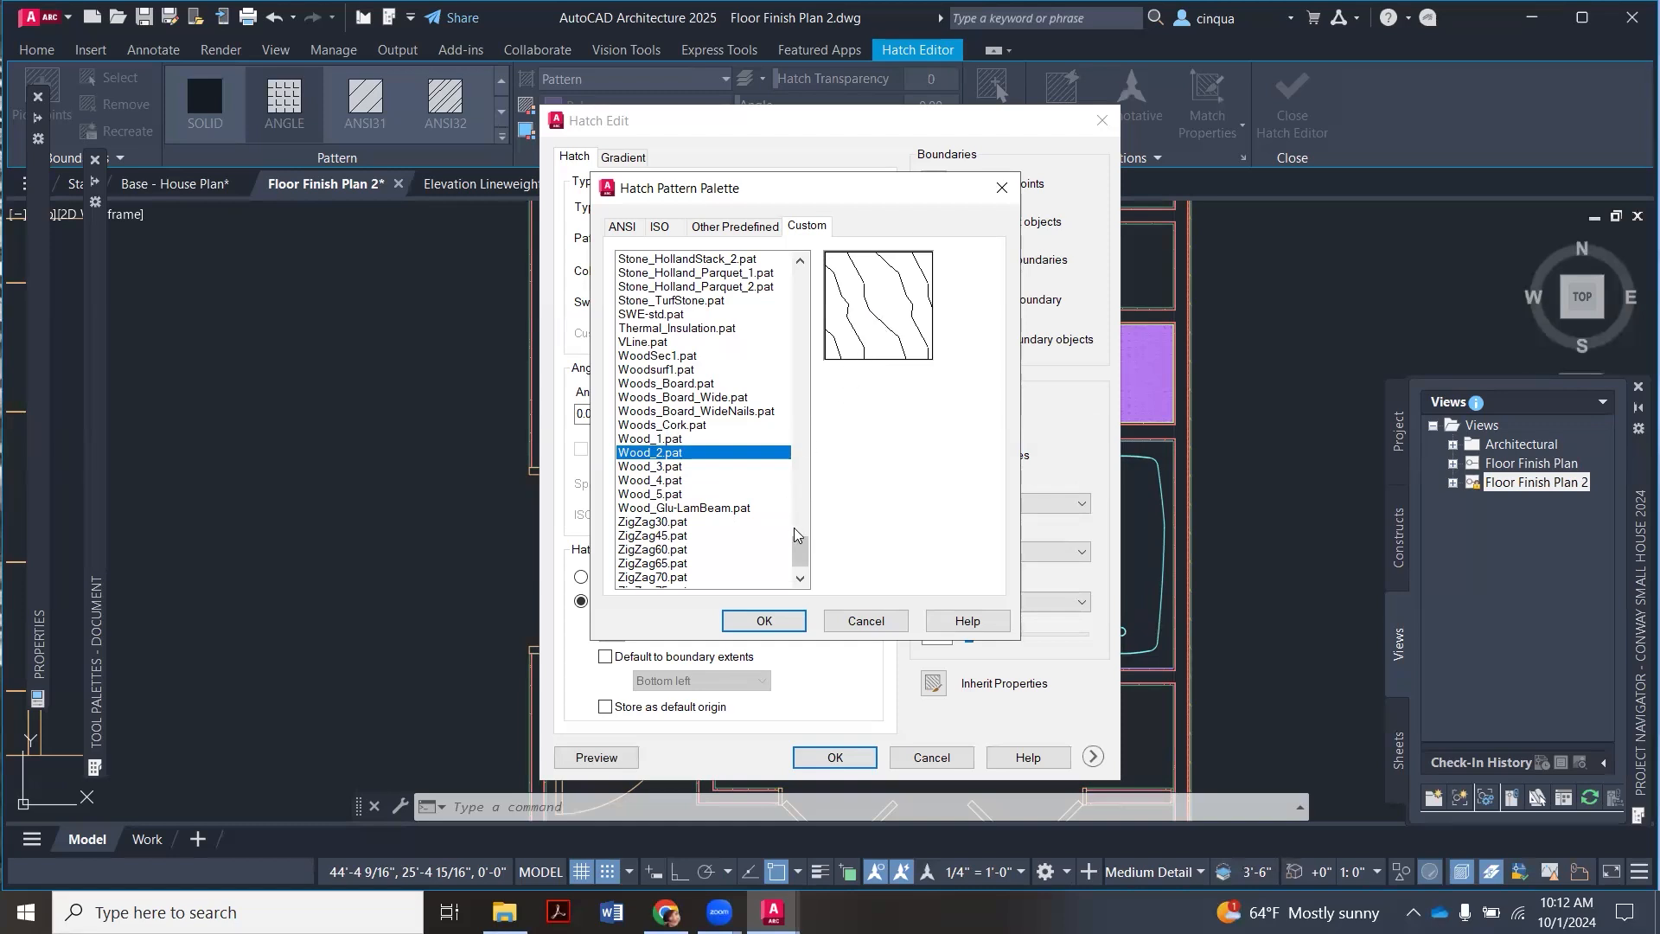
Step: Change the bathroom floor hatch to the ANSI37 pattern with a scale of 5
{"action": "left_click_drag", "start_coordinate": [801, 551], "coordinate": [809, 333]}
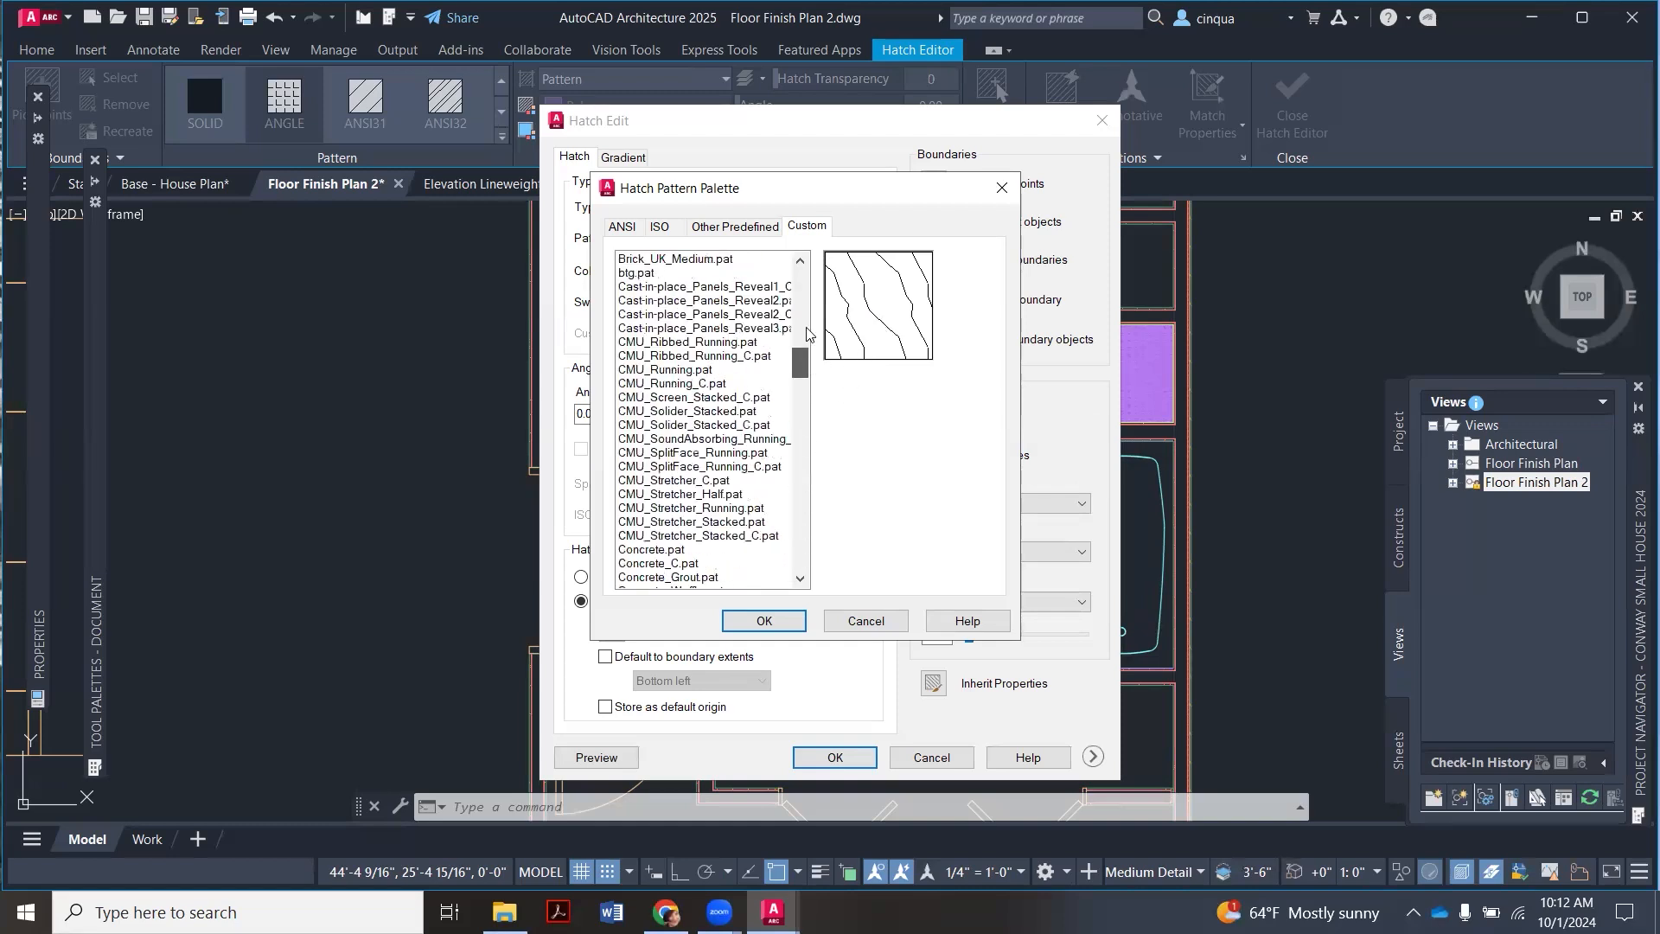
{"action": "left_click", "coordinate": [749, 228]}
{"action": "left_click", "coordinate": [624, 227]}
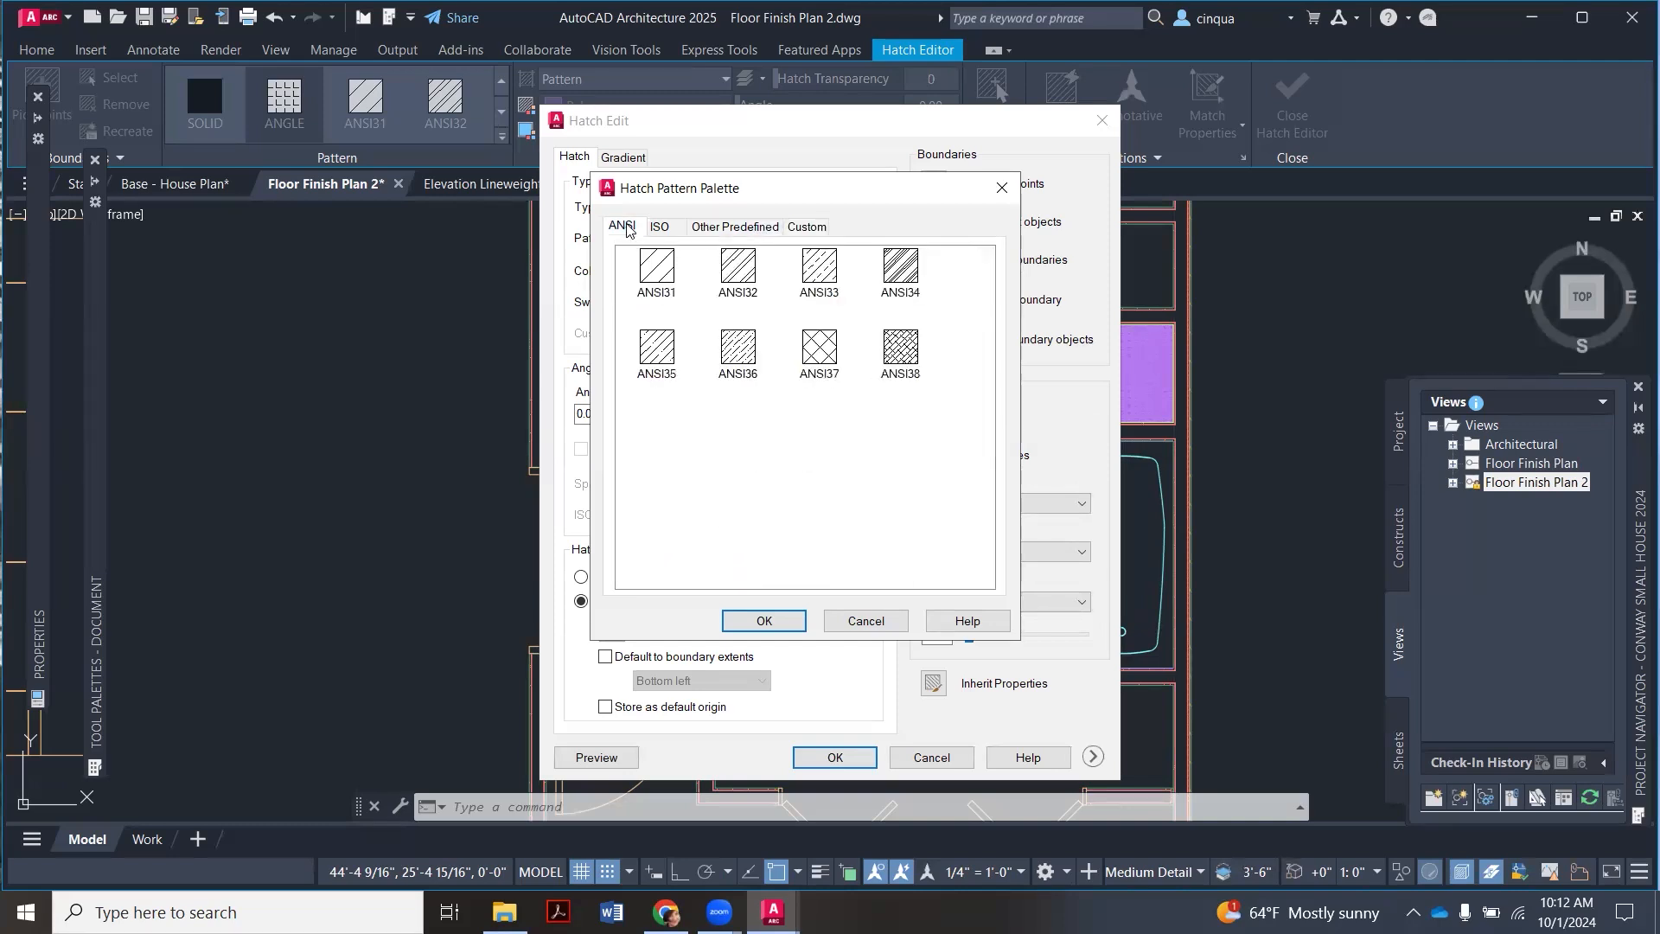
{"action": "left_click", "coordinate": [824, 353]}
{"action": "left_click", "coordinate": [770, 622]}
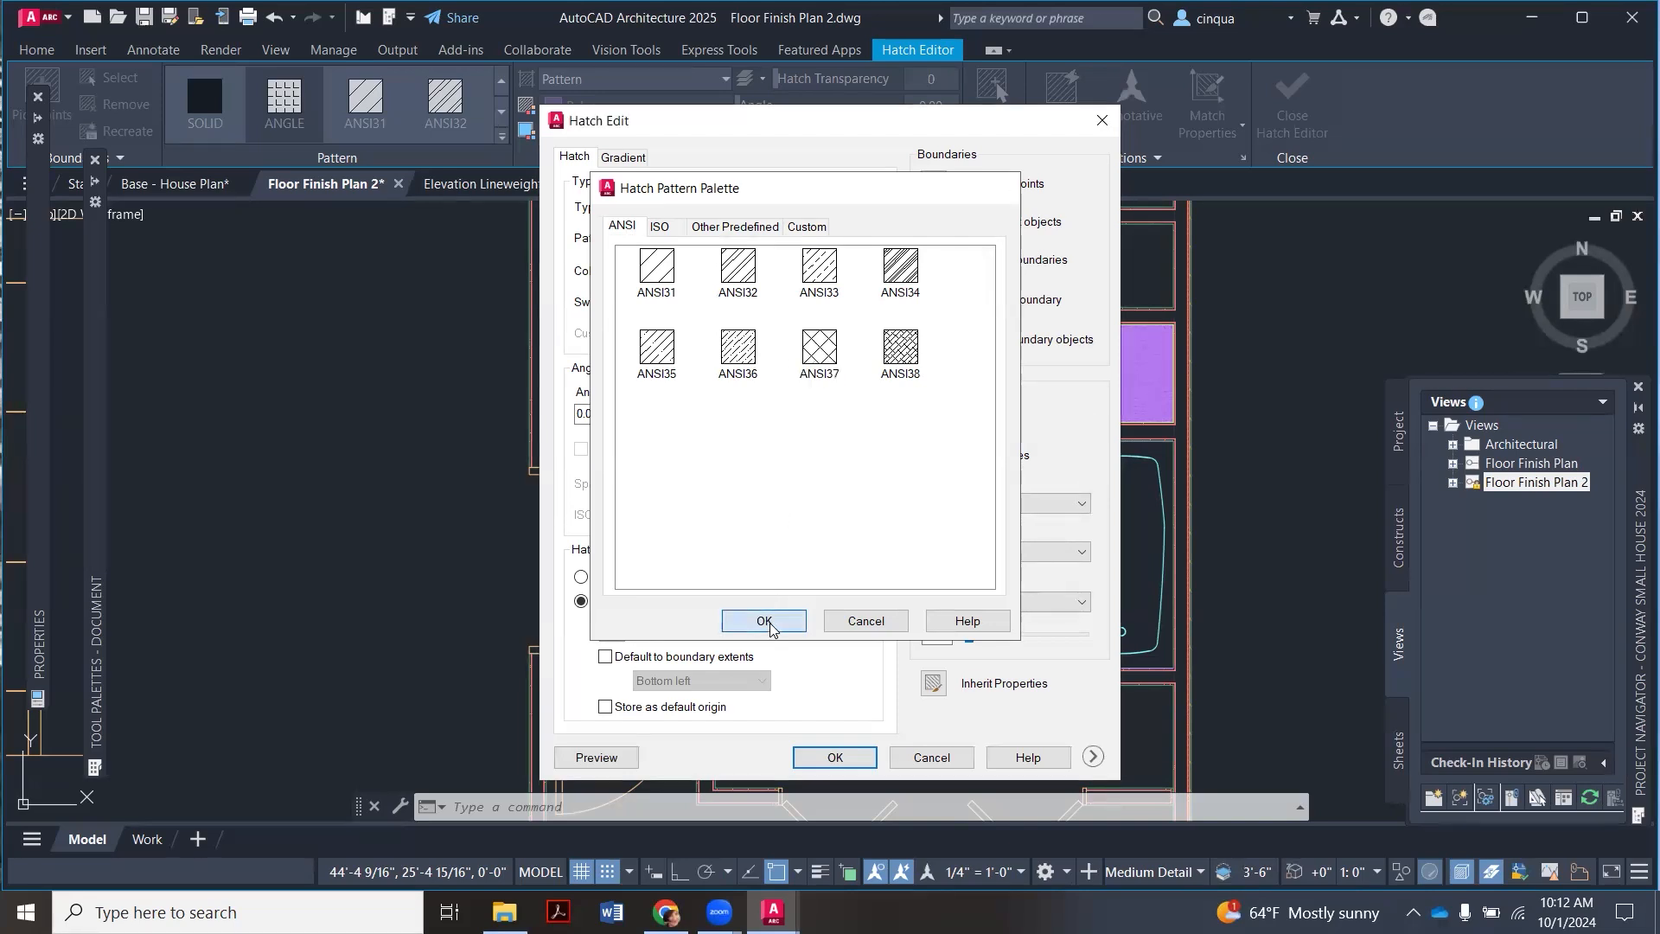
{"action": "double_click", "coordinate": [762, 416]}
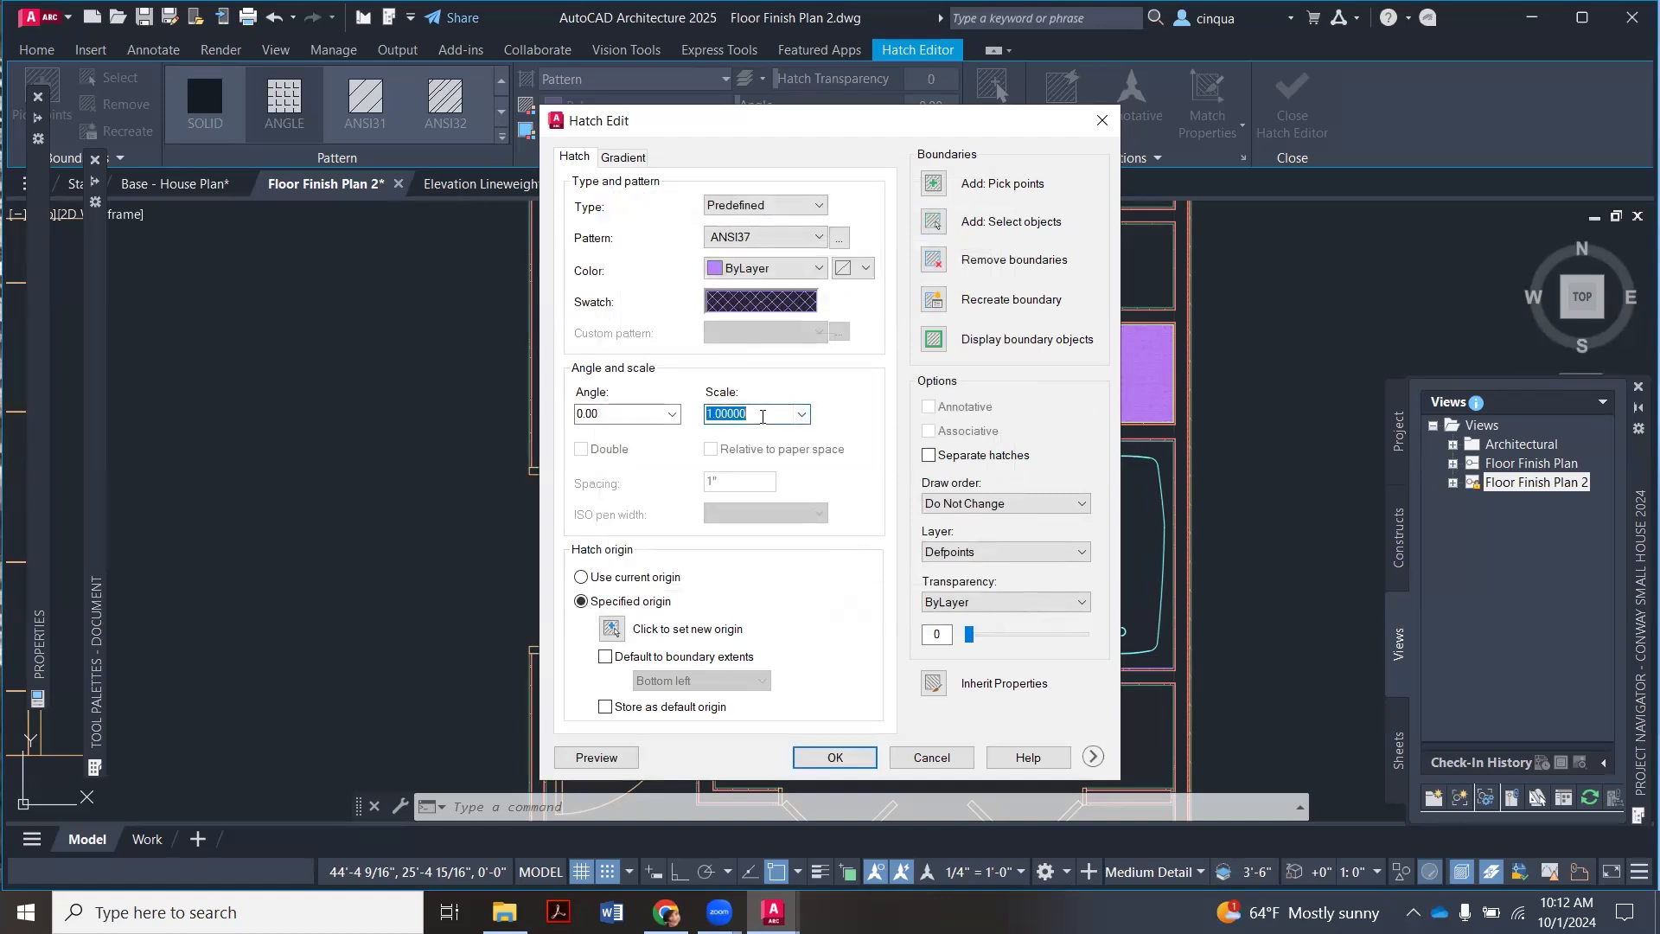
{"action": "type", "text": "5"}
{"action": "left_click", "coordinate": [801, 737]}
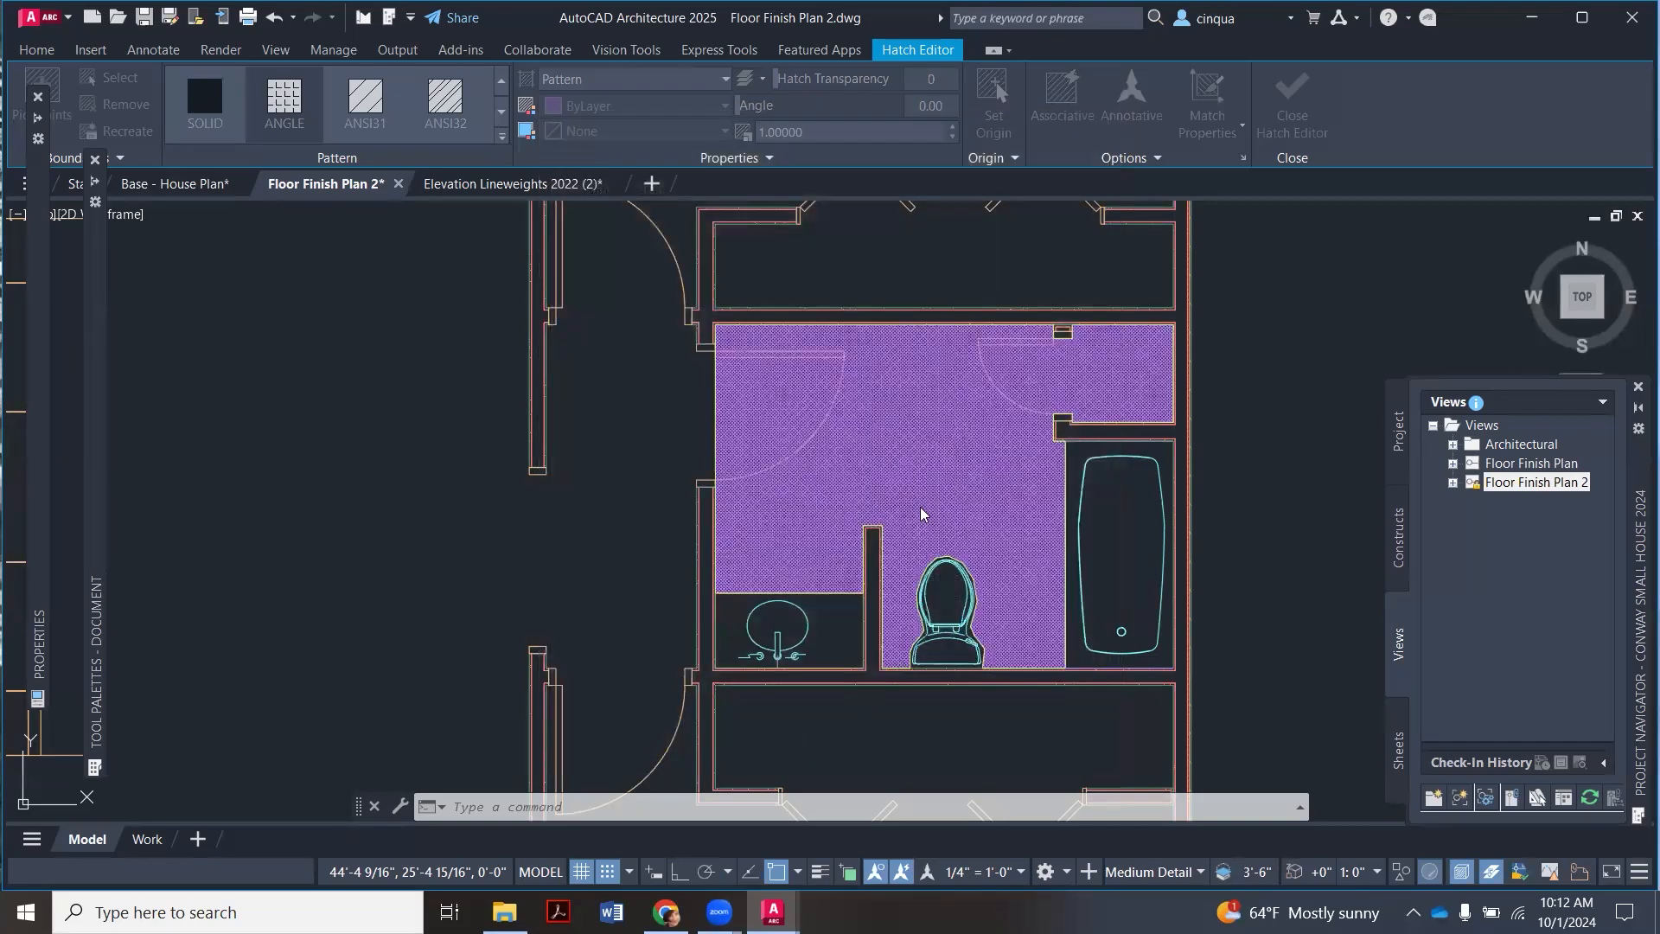
Step: Set the scale of the bathroom floor's ANSI37 hatch to 50
{"action": "scroll", "coordinate": [906, 444], "scroll_direction": "up", "scroll_amount": 2}
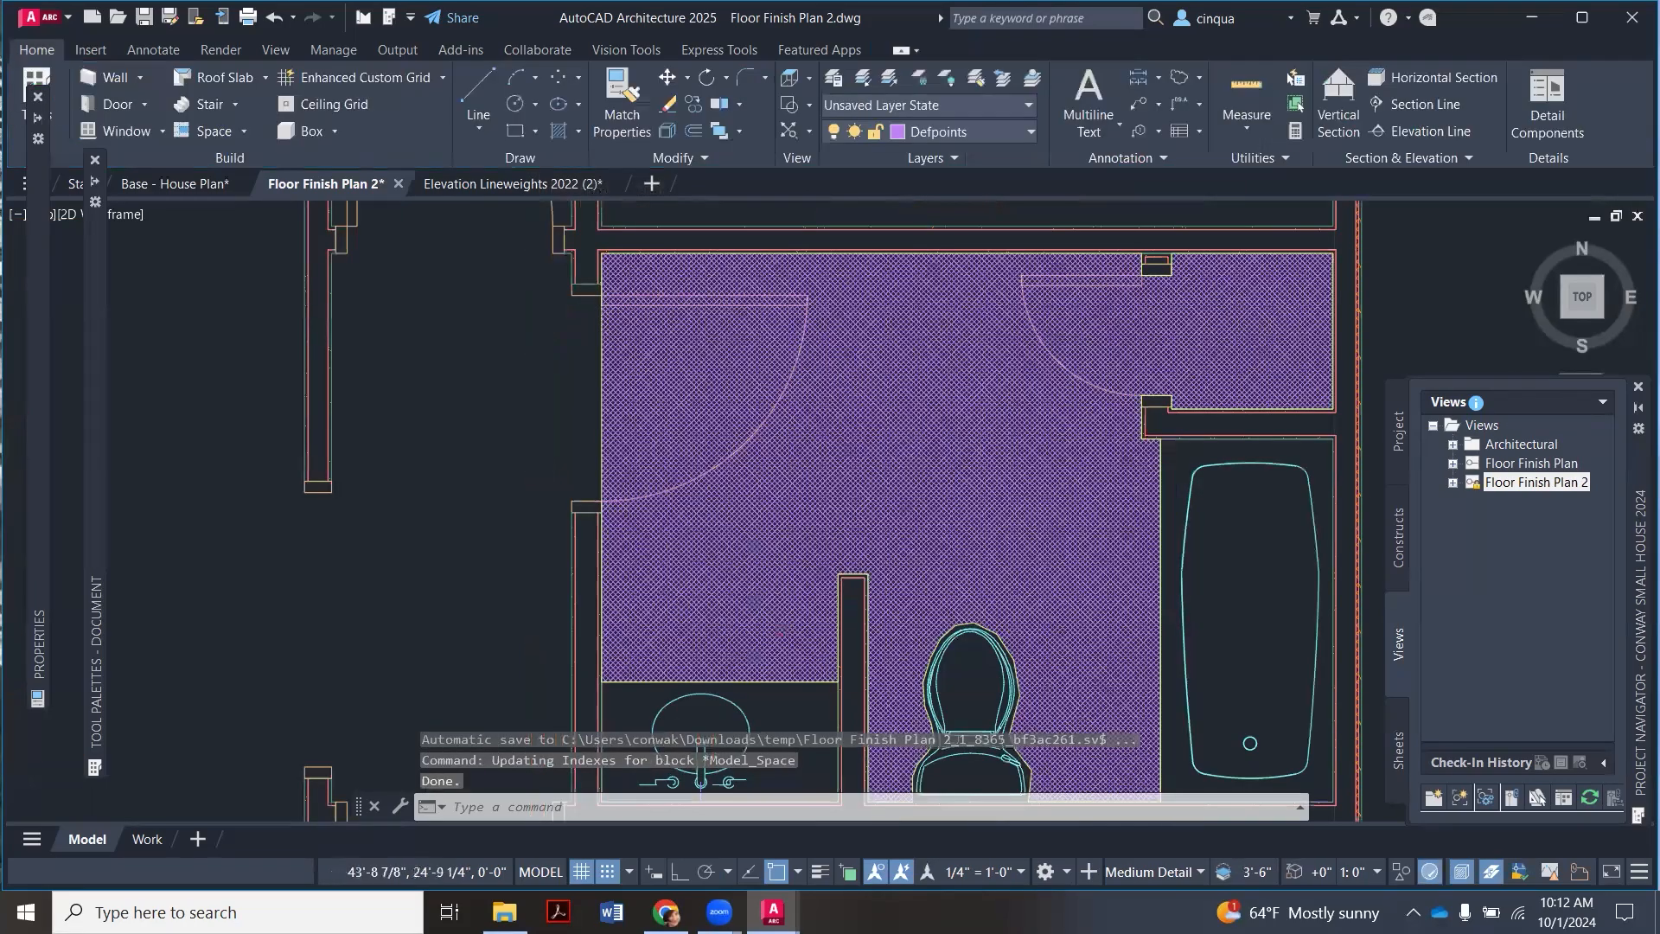
{"action": "scroll", "coordinate": [900, 444], "scroll_direction": "up", "scroll_amount": 2}
{"action": "left_click", "coordinate": [899, 443]}
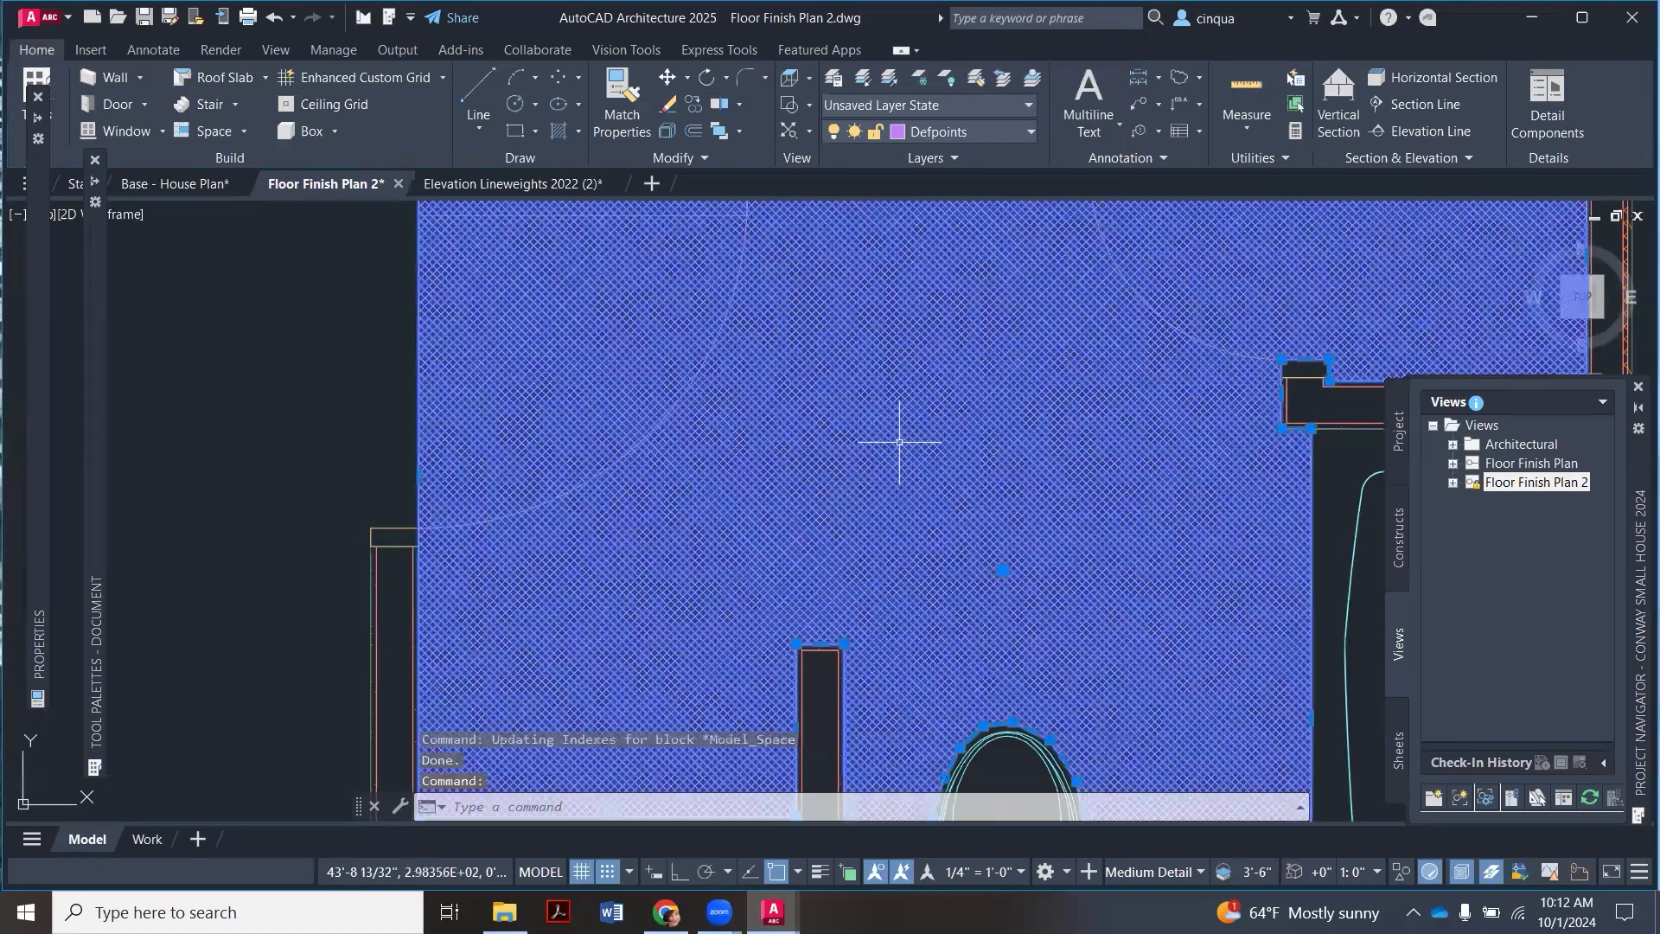
{"action": "right_click", "coordinate": [899, 445]}
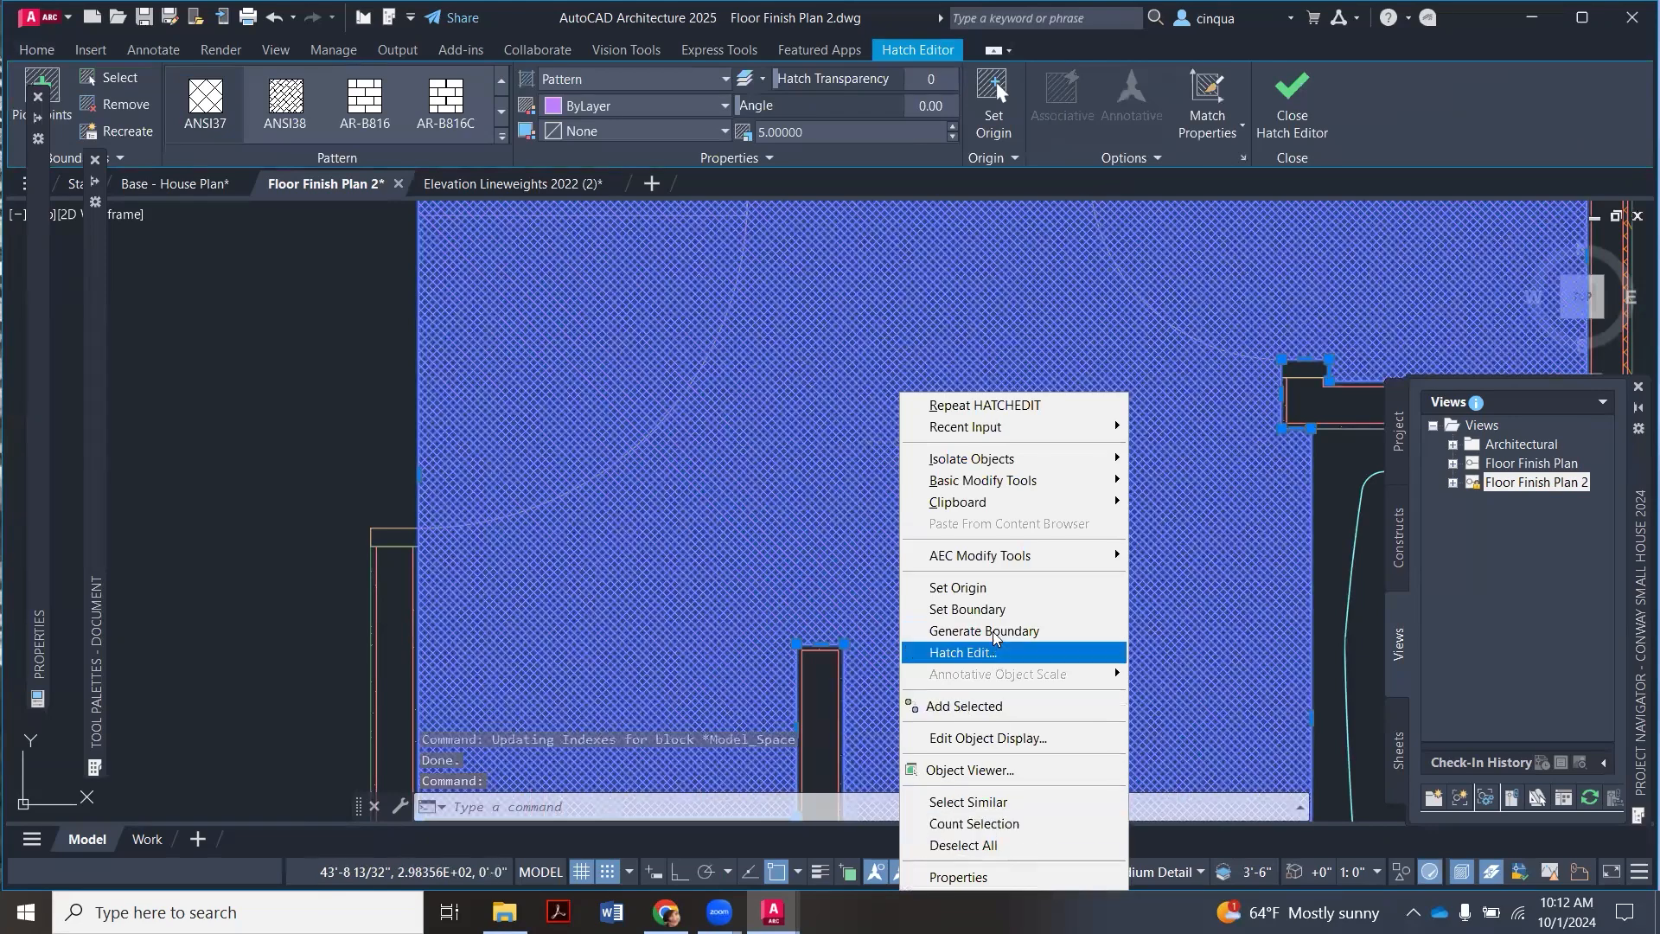
{"action": "left_click", "coordinate": [1001, 655]}
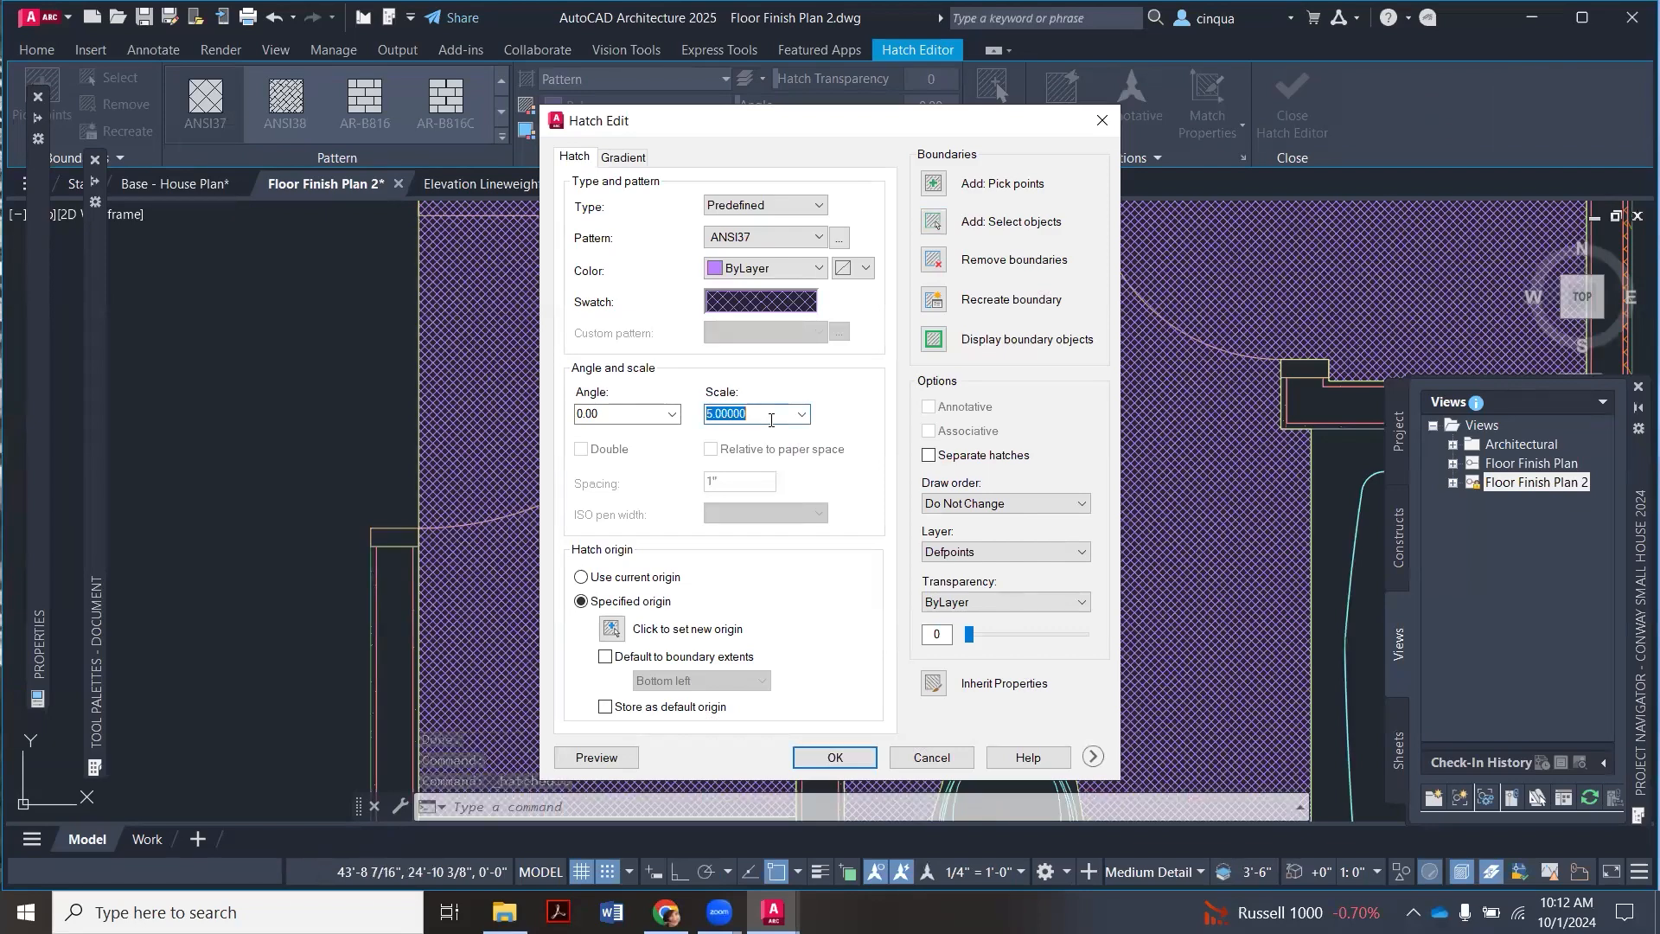
{"action": "type", "text": "50"}
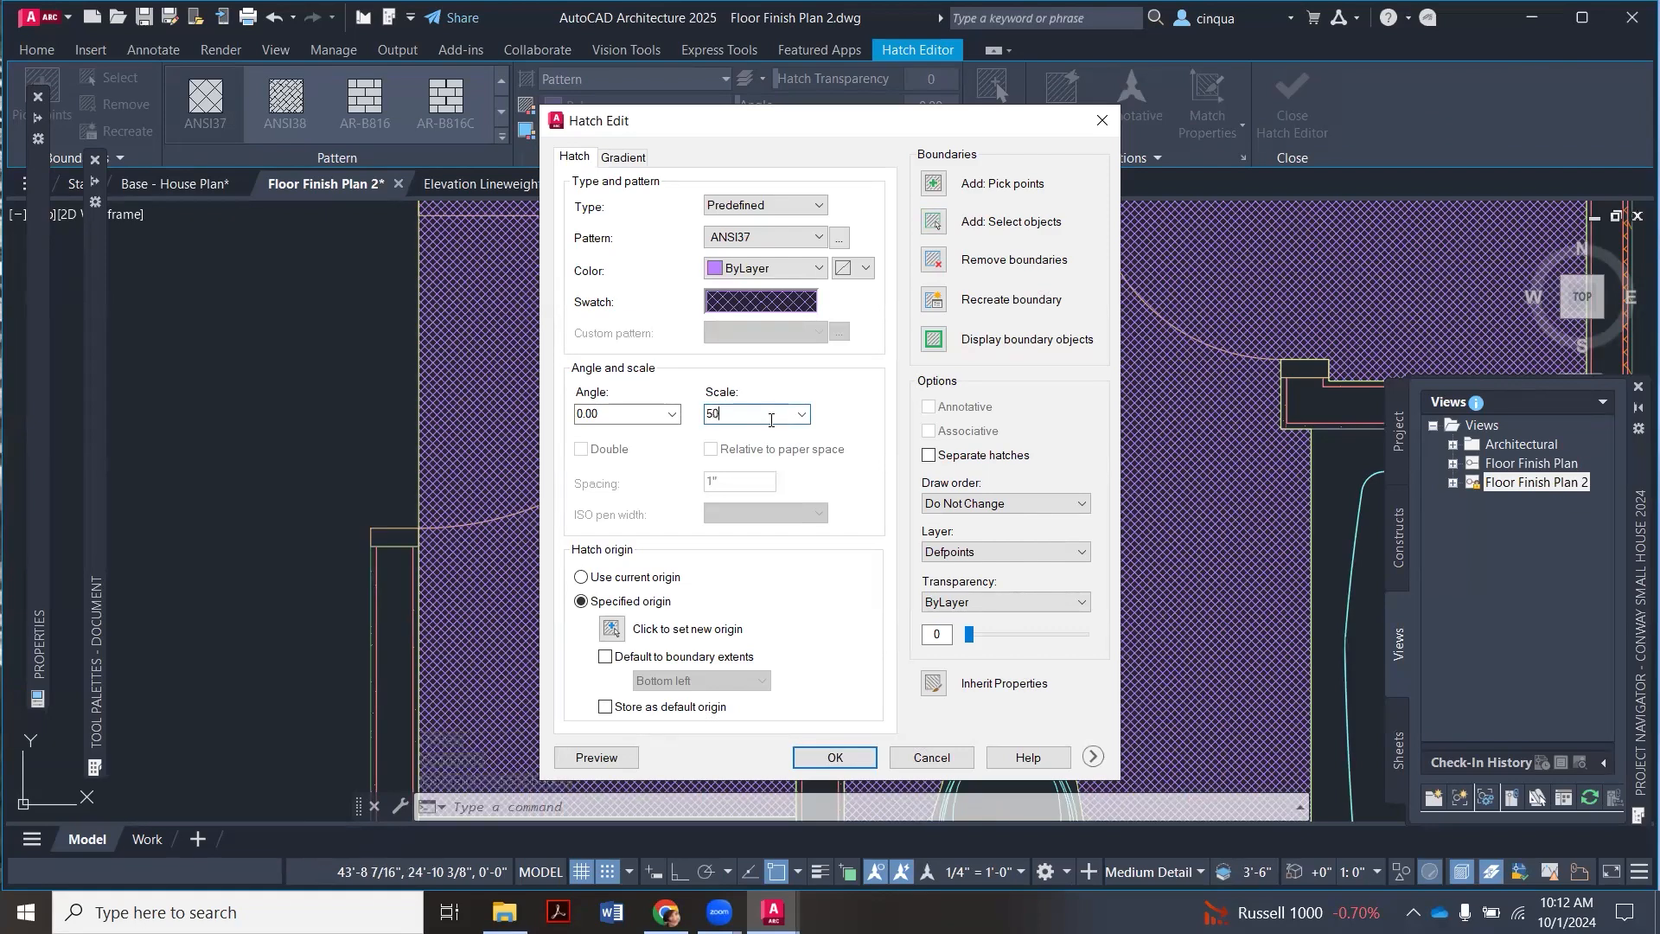
{"action": "left_click", "coordinate": [811, 749]}
{"action": "scroll", "coordinate": [769, 460], "scroll_direction": "down", "scroll_amount": 2}
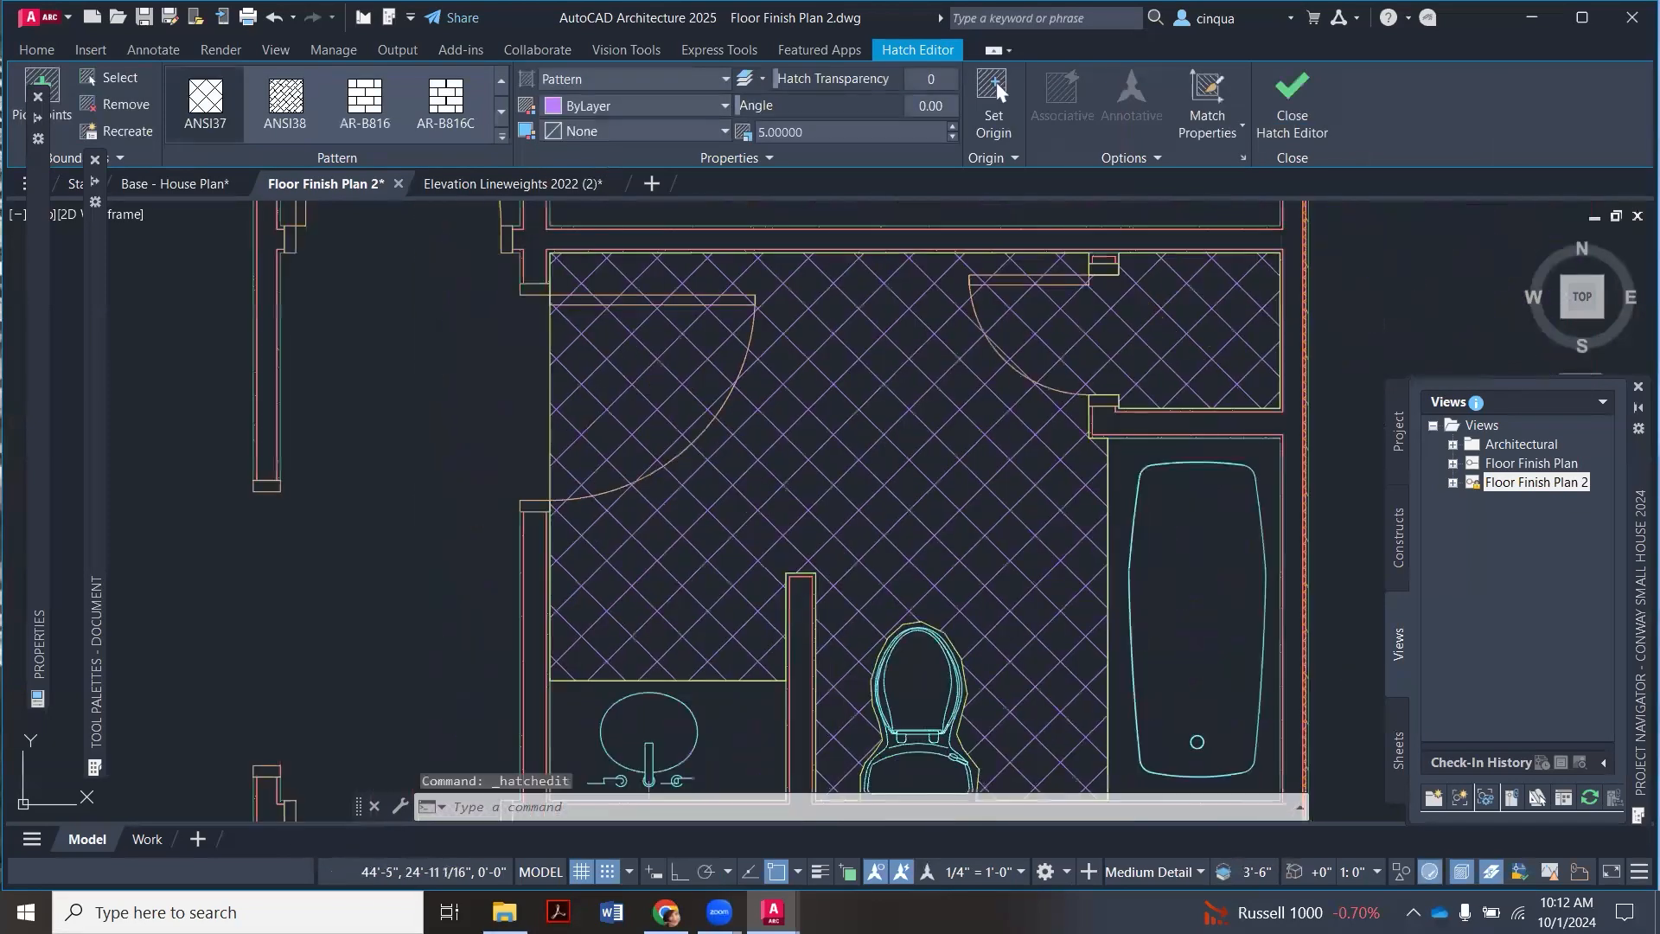
{"action": "scroll", "coordinate": [753, 453], "scroll_direction": "down", "scroll_amount": 2}
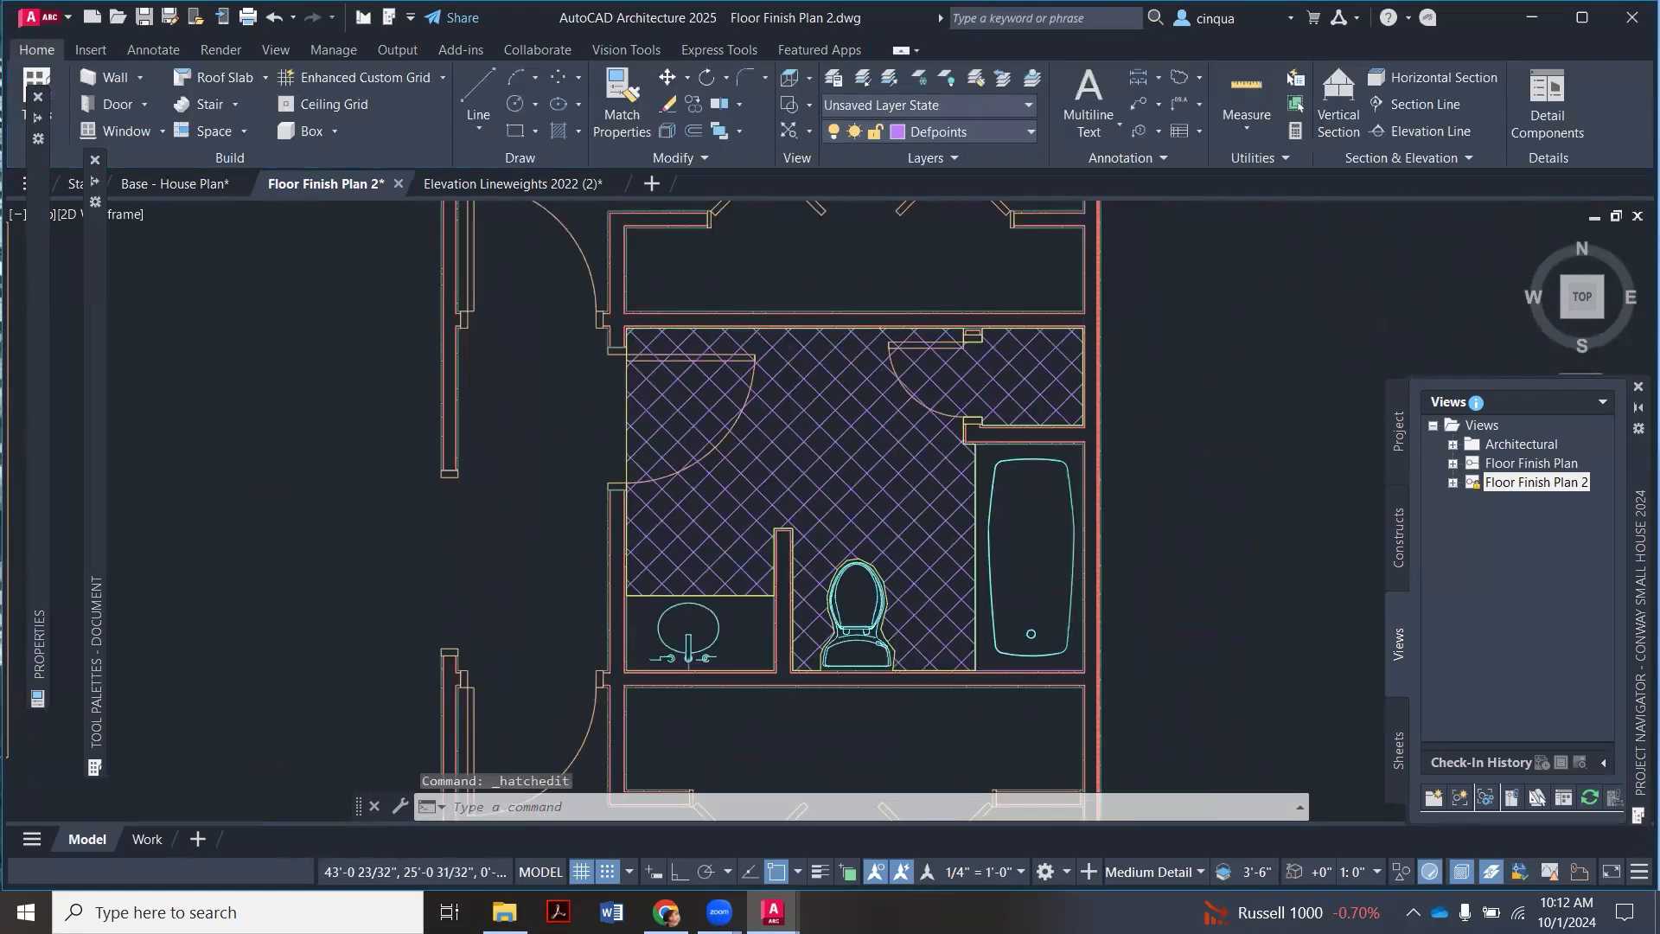
Step: Rotate the bathroom floor hatch pattern by setting its angle to 45 degrees
{"action": "scroll", "coordinate": [791, 437], "scroll_direction": "up", "scroll_amount": 2}
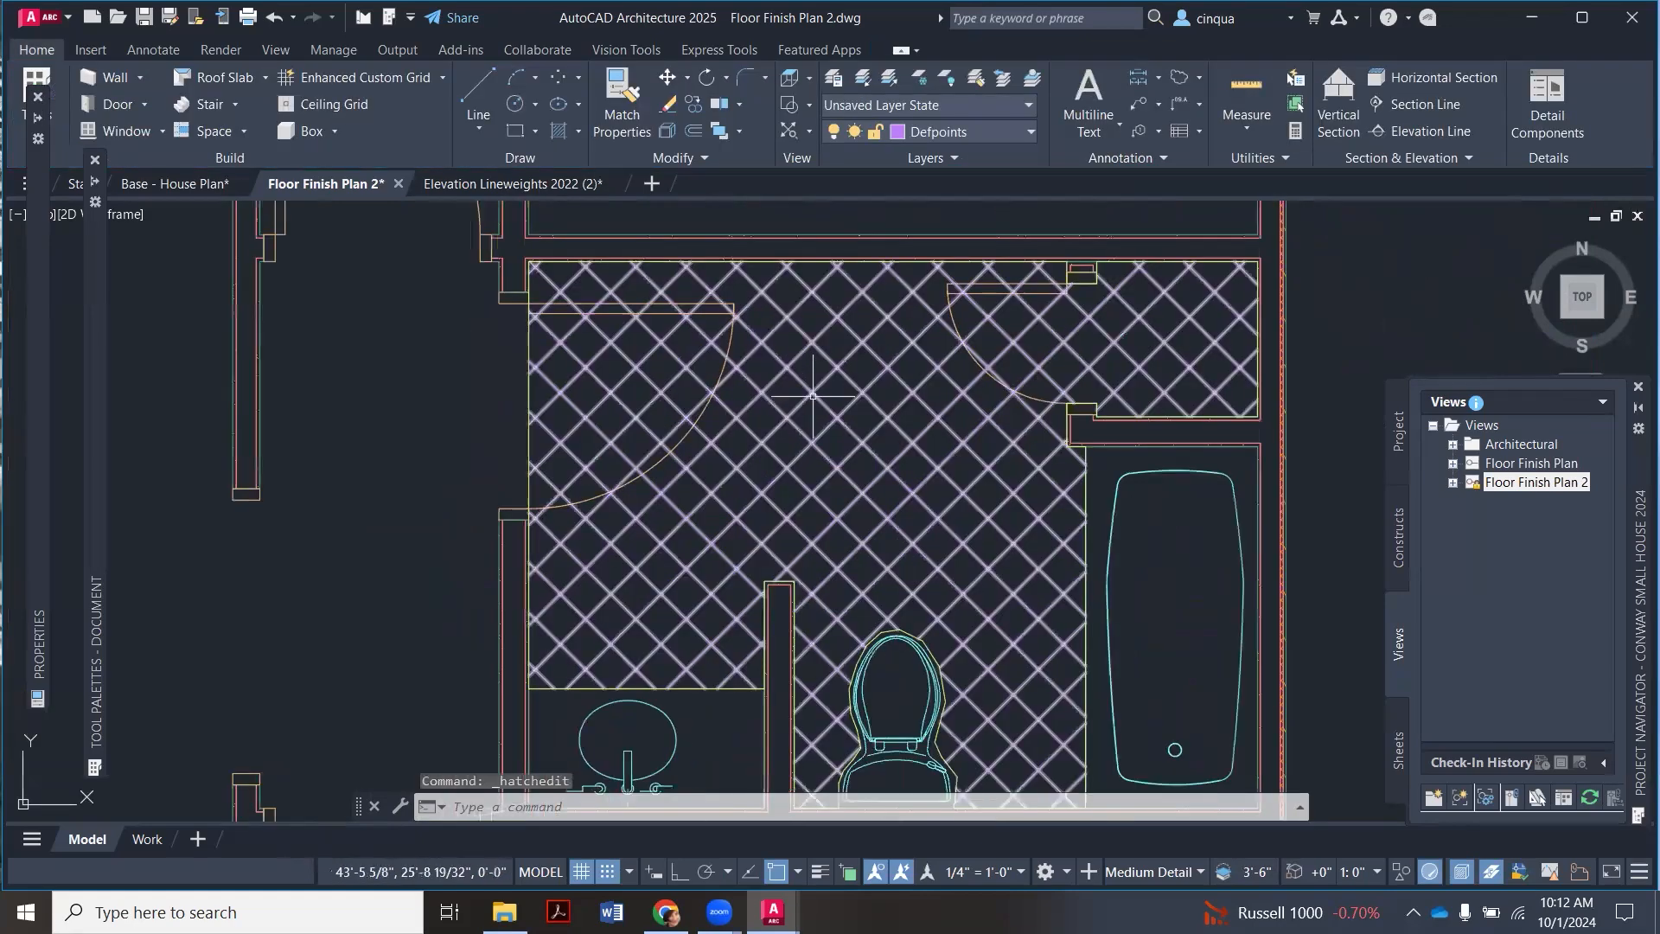
{"action": "left_click", "coordinate": [813, 395]}
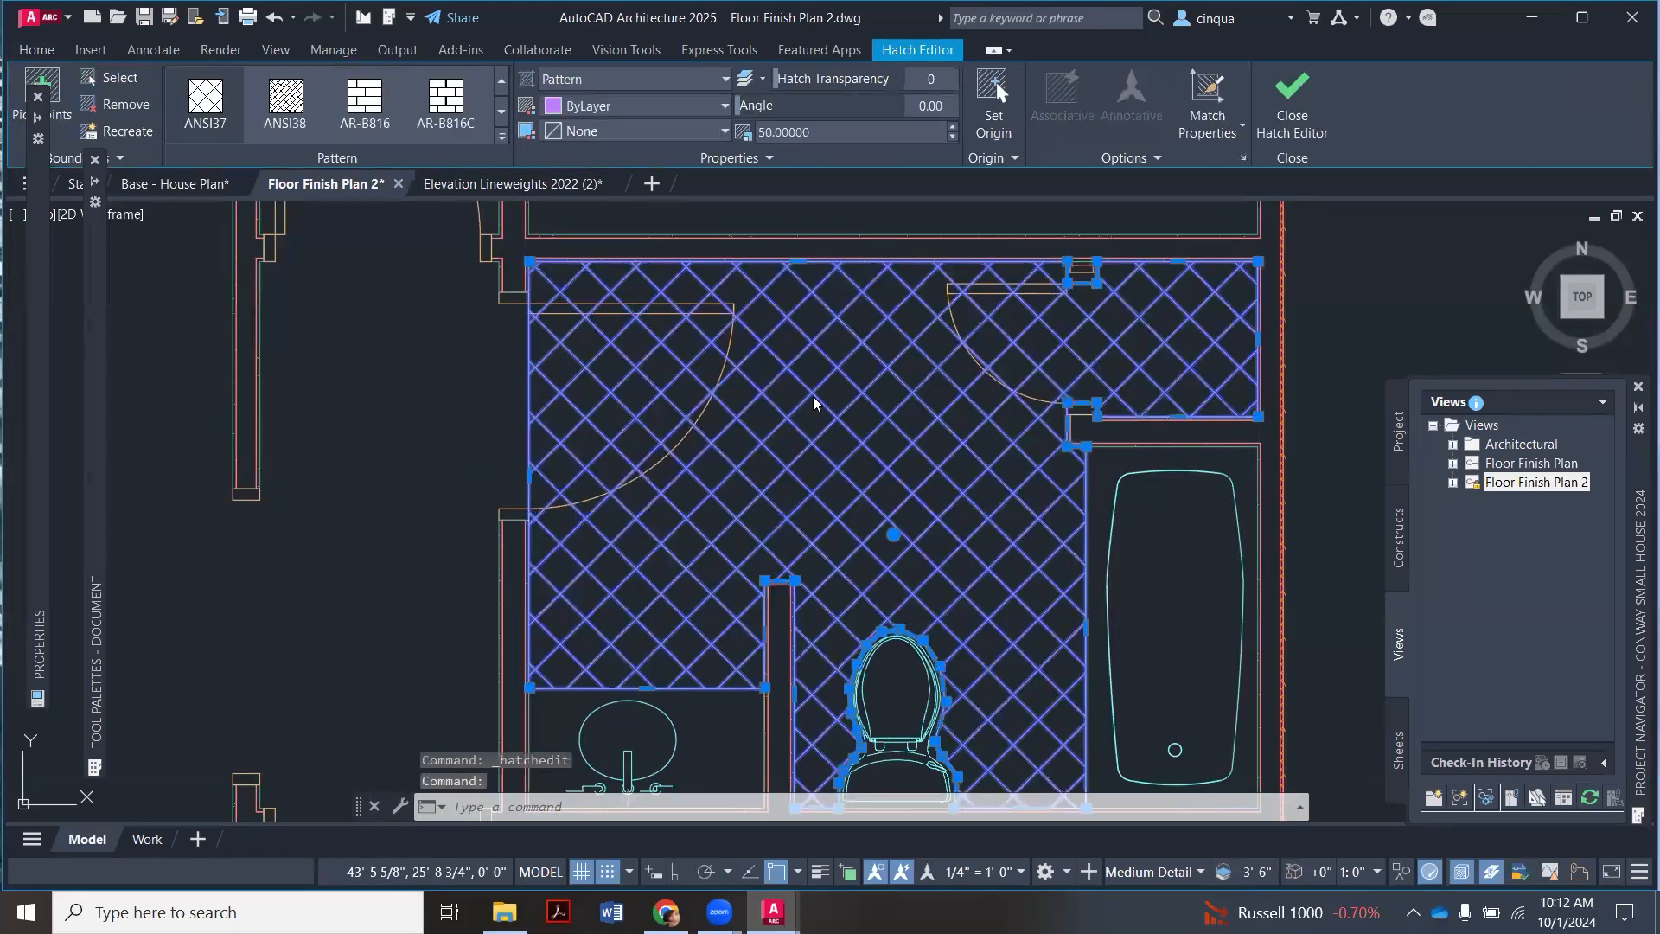
{"action": "right_click", "coordinate": [815, 394]}
{"action": "left_click", "coordinate": [925, 655]}
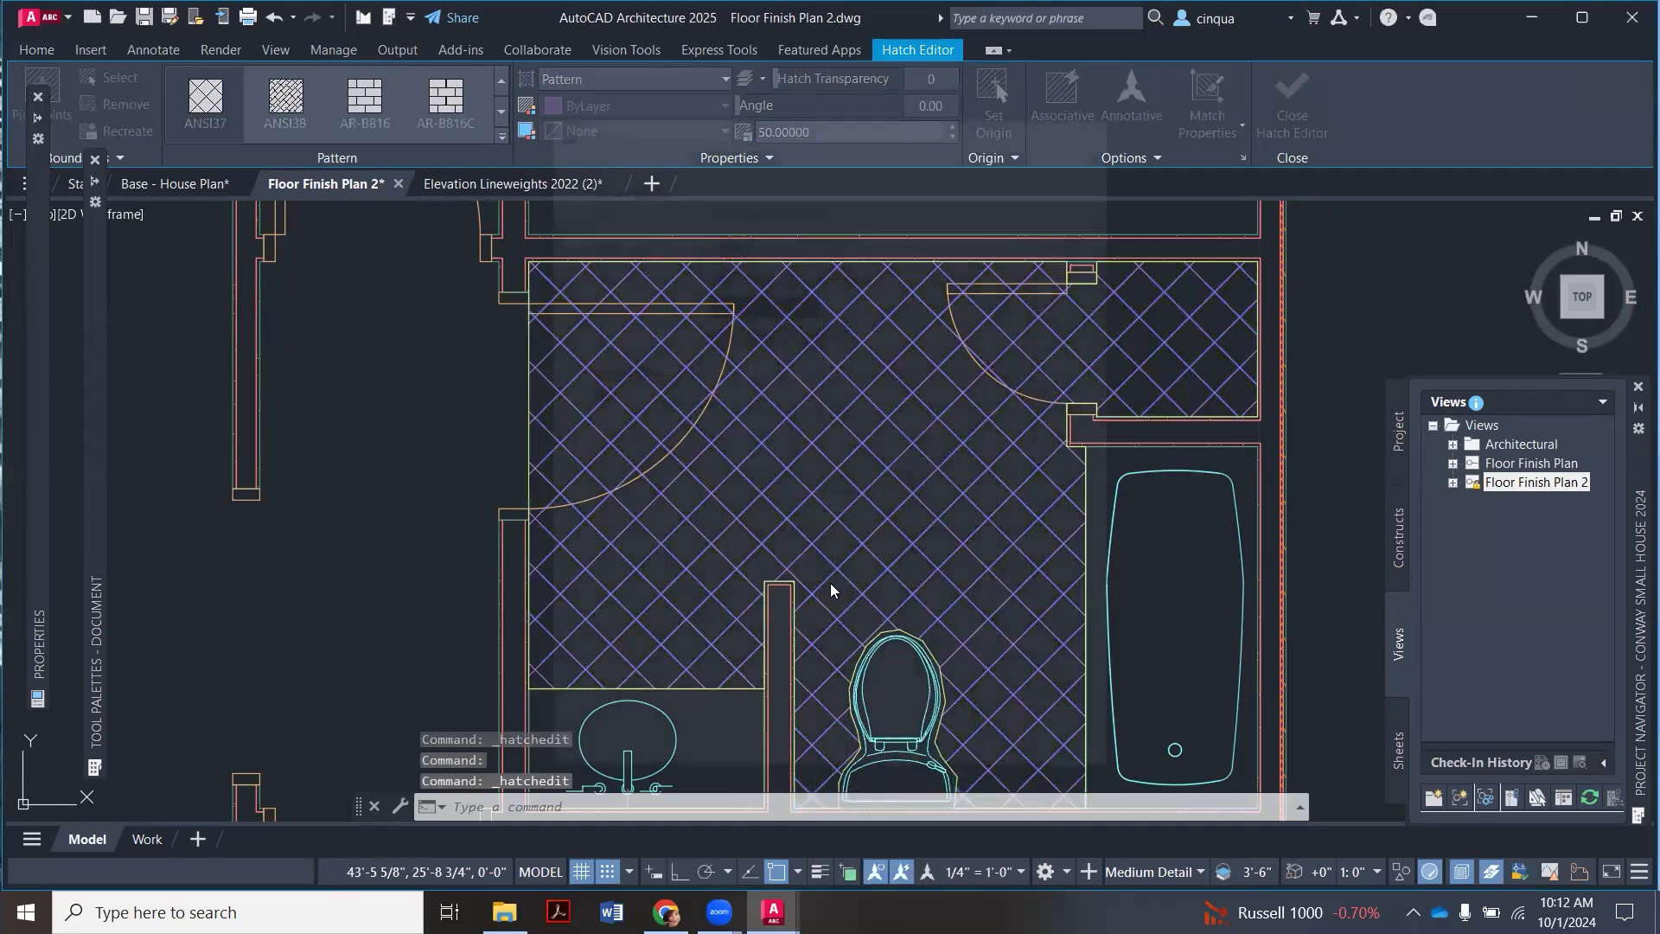
{"action": "left_click", "coordinate": [623, 415]}
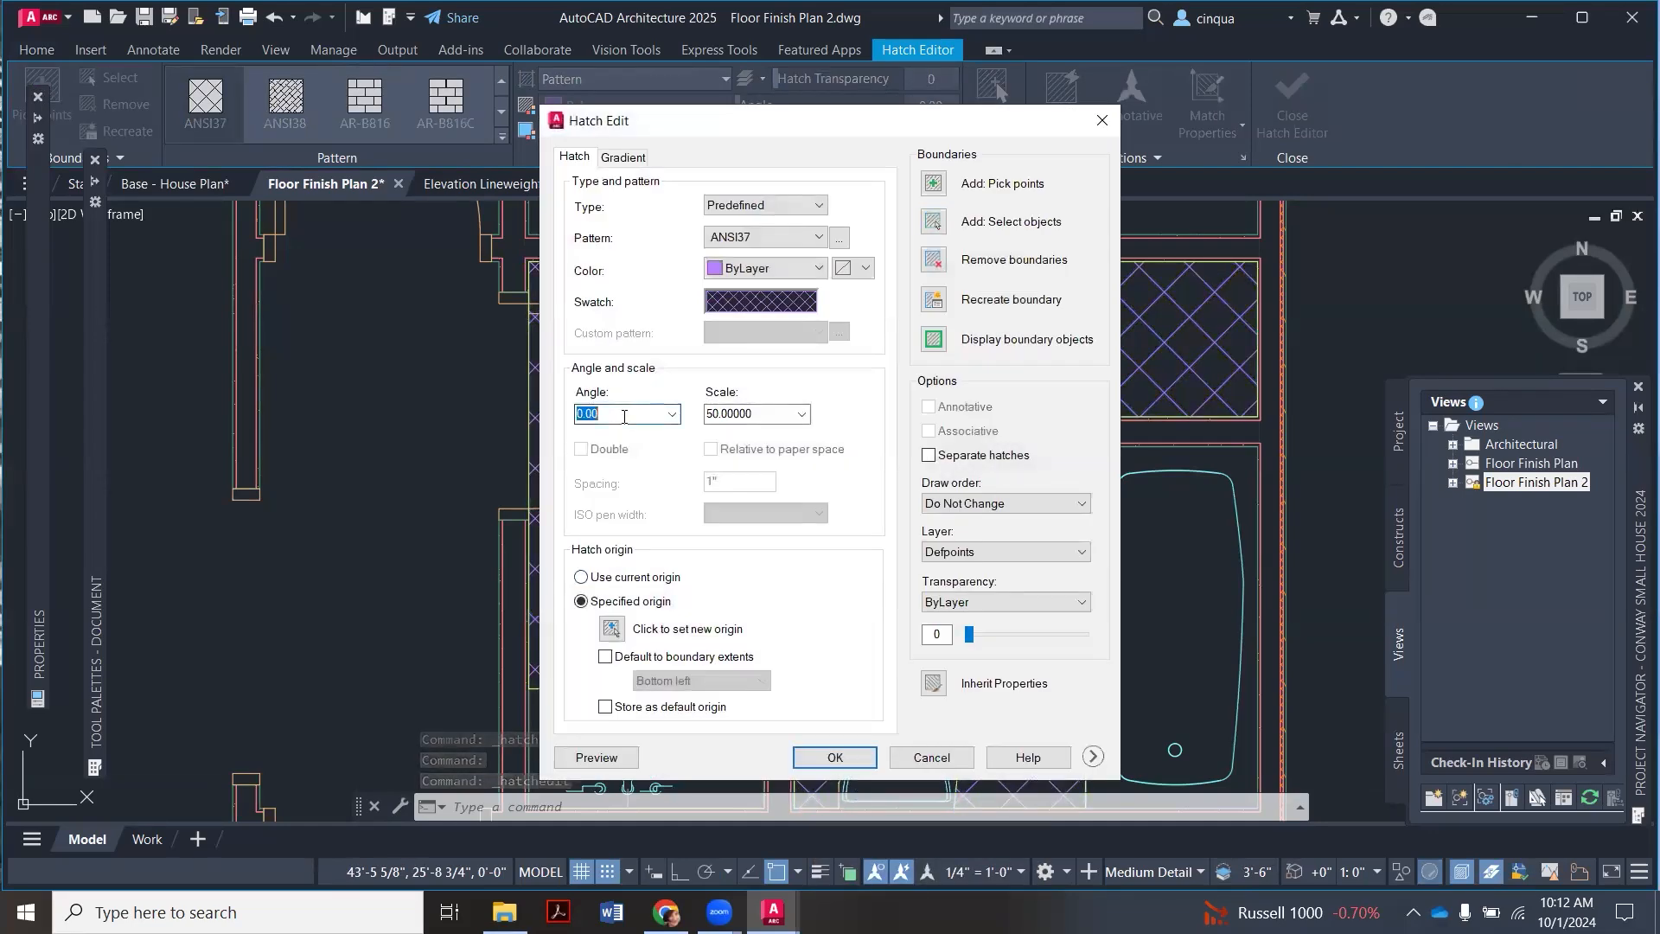
{"action": "type", "text": "45"}
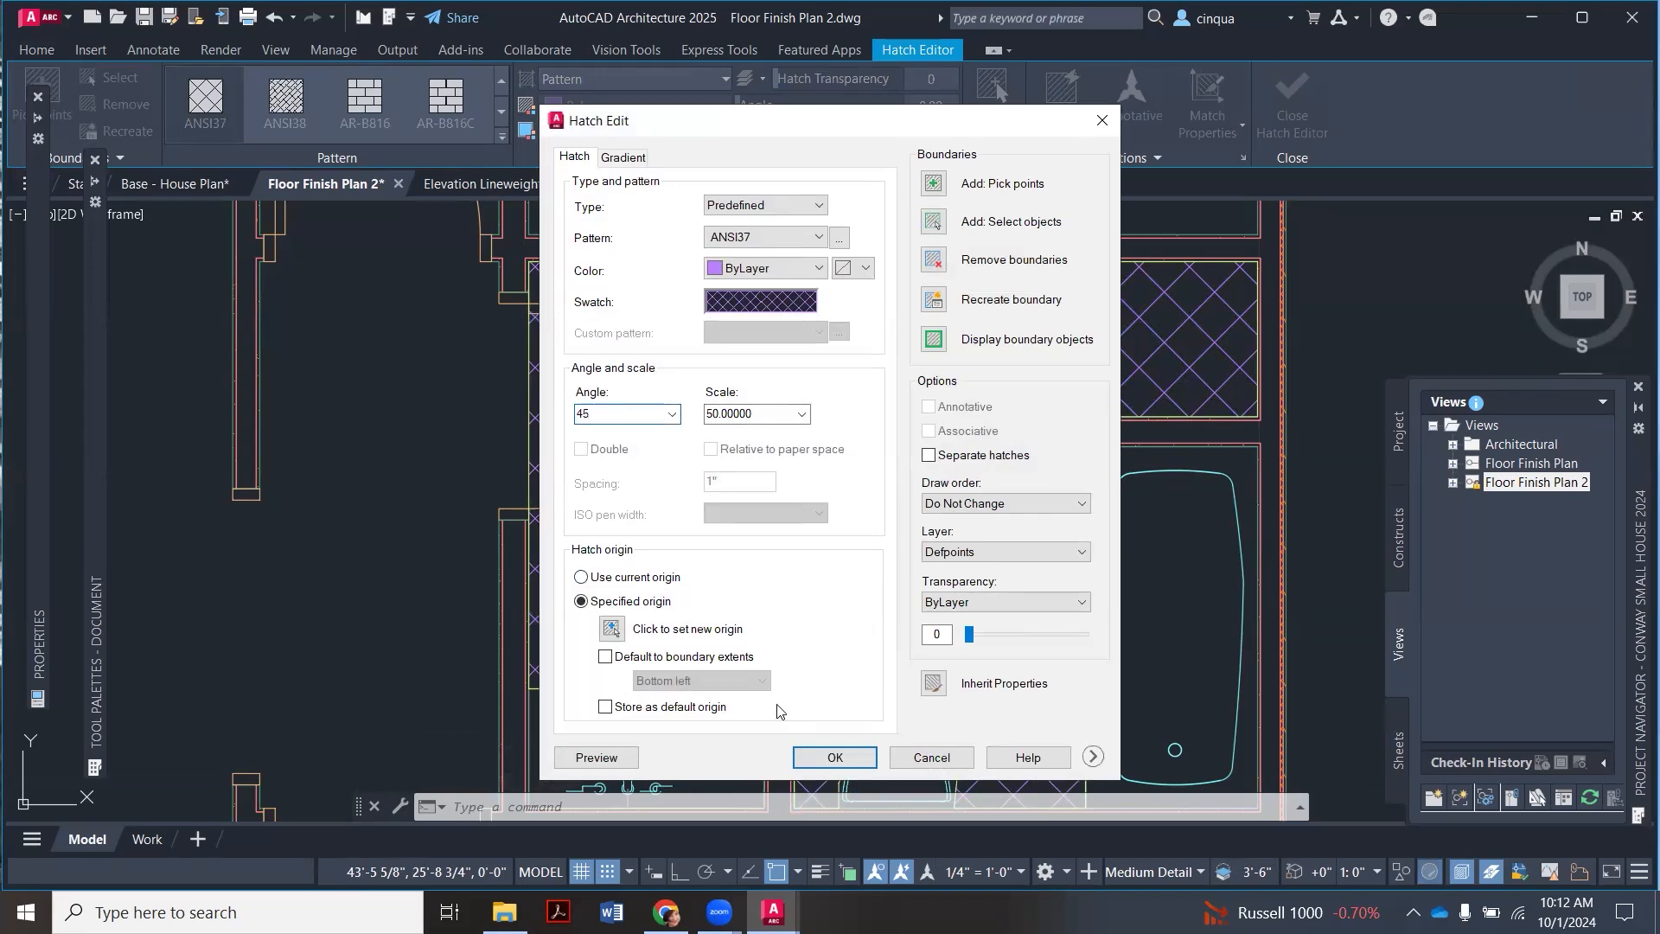
{"action": "left_click", "coordinate": [808, 758]}
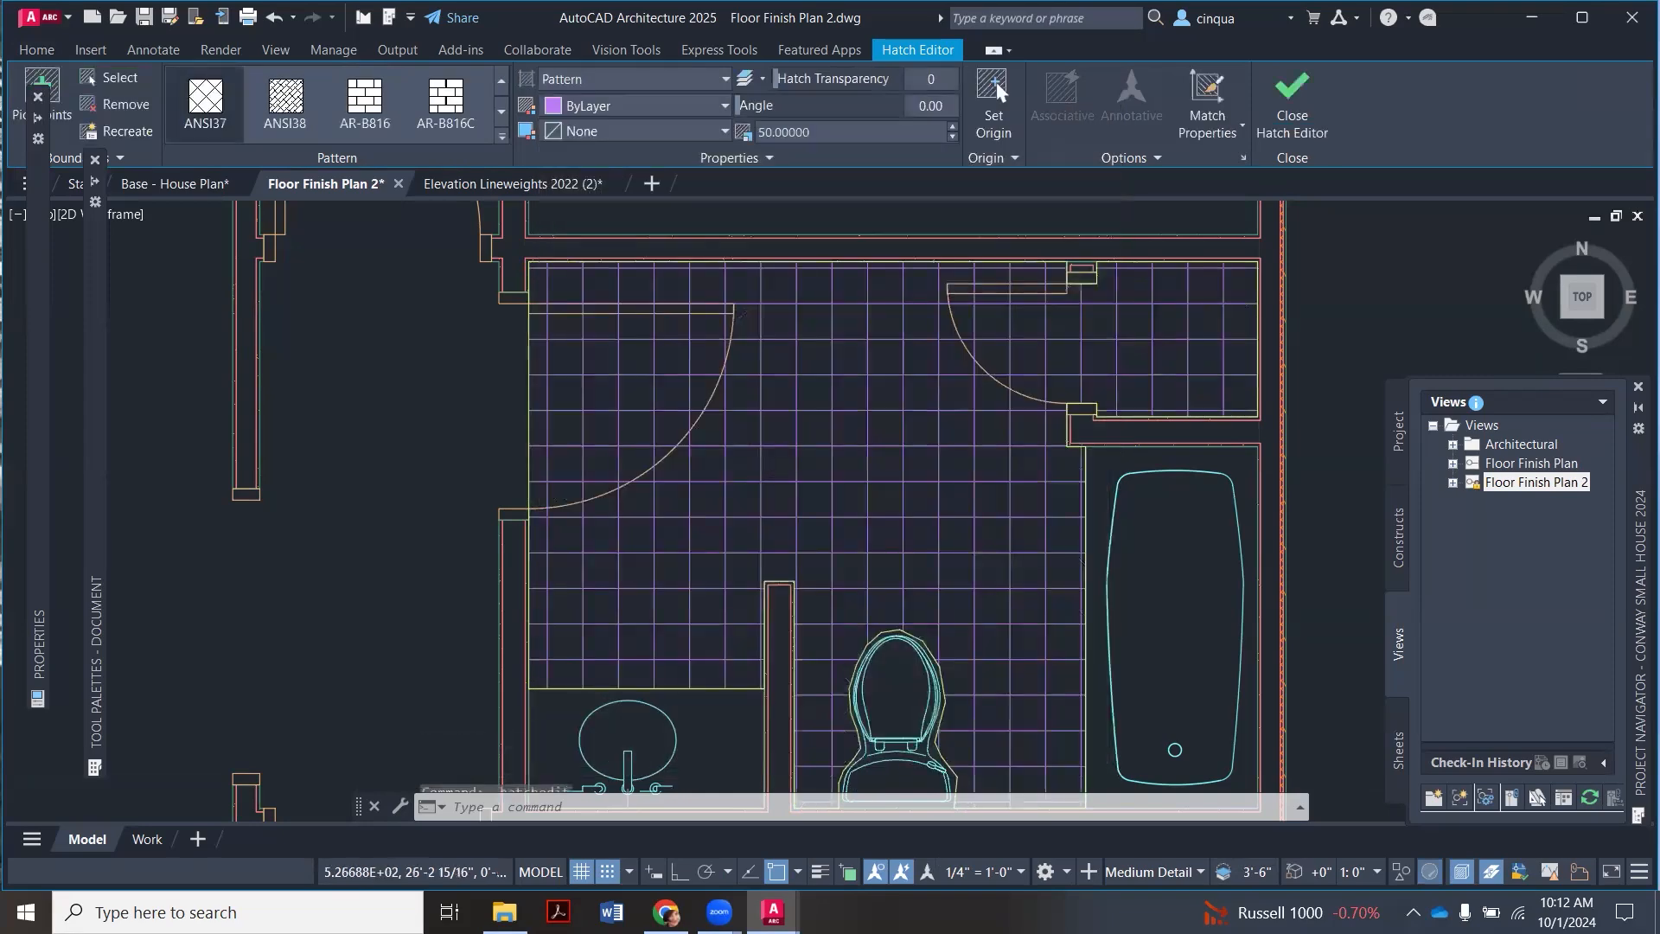
{"action": "scroll", "coordinate": [763, 455], "scroll_direction": "down", "scroll_amount": 2}
{"action": "scroll", "coordinate": [764, 445], "scroll_direction": "down", "scroll_amount": 1}
{"action": "scroll", "coordinate": [774, 414], "scroll_direction": "up", "scroll_amount": 1}
{"action": "scroll", "coordinate": [774, 414], "scroll_direction": "down", "scroll_amount": 2}
{"action": "left_click", "coordinate": [626, 129]}
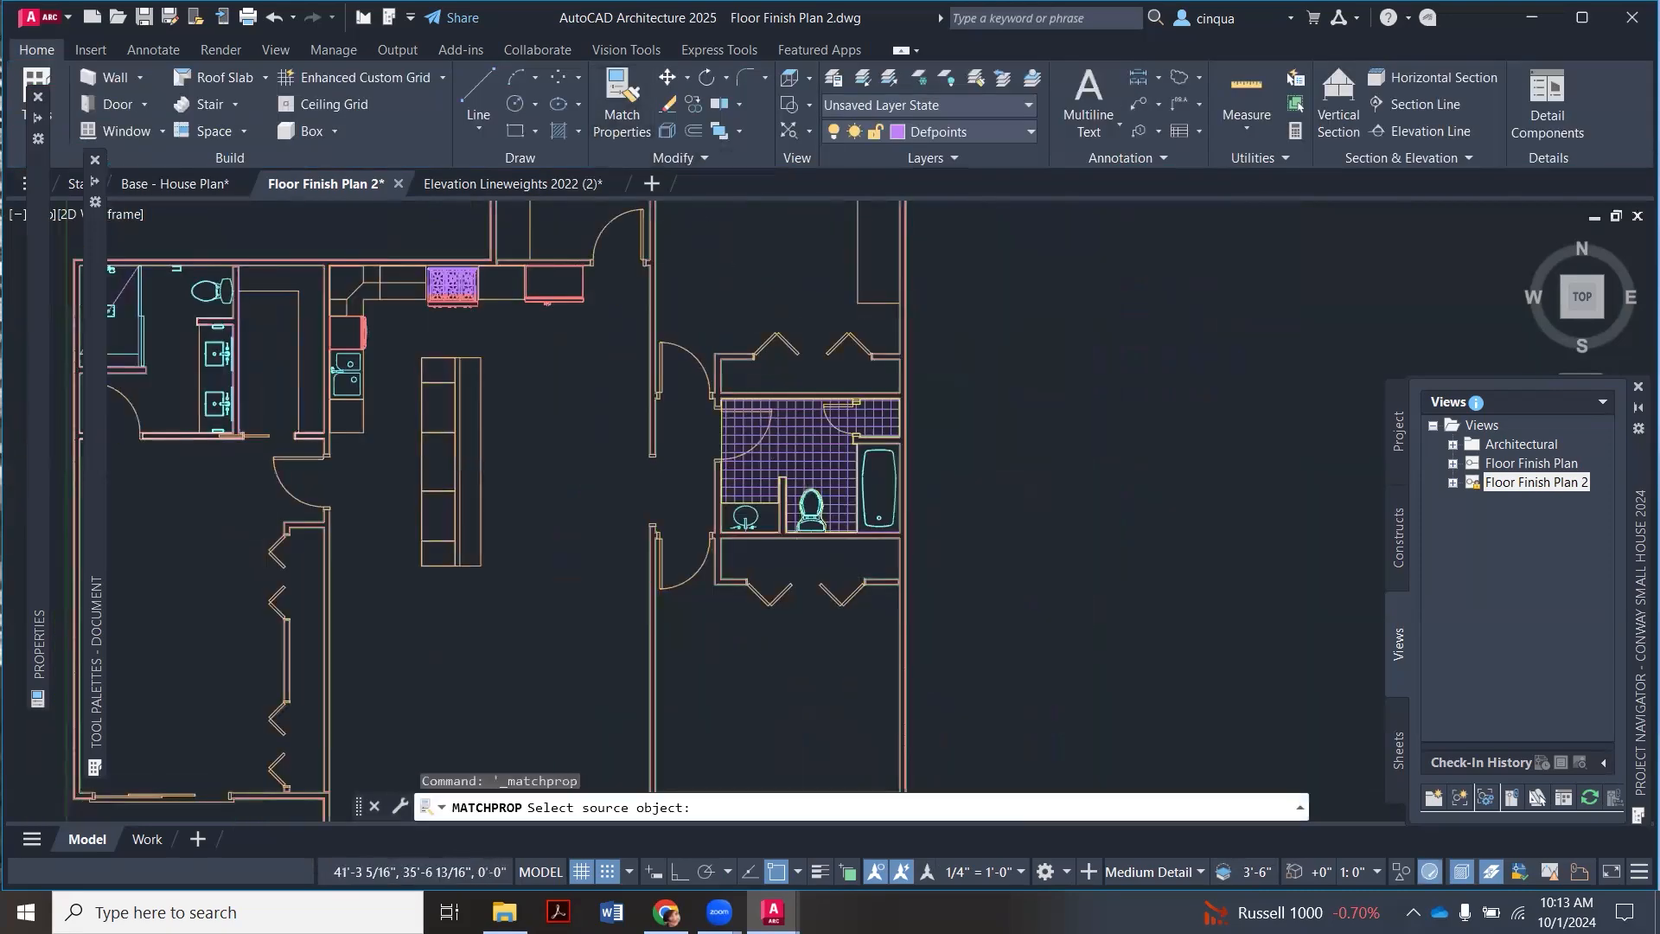
{"action": "scroll", "coordinate": [889, 405], "scroll_direction": "down", "scroll_amount": 2}
{"action": "left_click", "coordinate": [888, 405]}
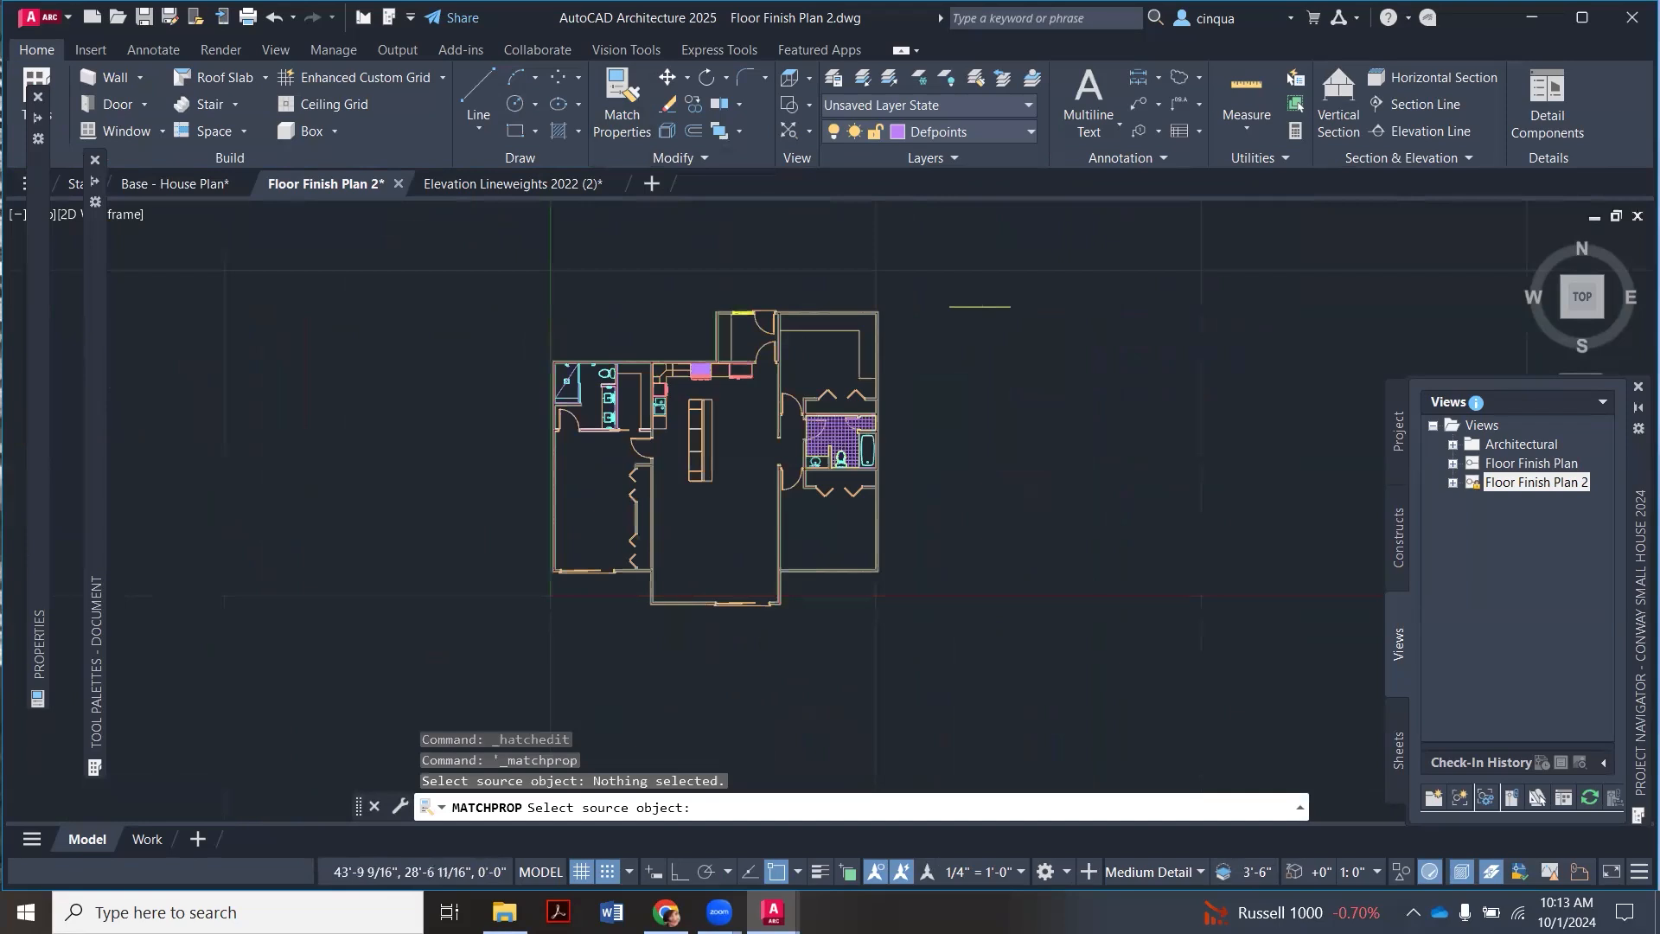
{"action": "scroll", "coordinate": [843, 432], "scroll_direction": "up", "scroll_amount": 5}
{"action": "left_click", "coordinate": [853, 466]}
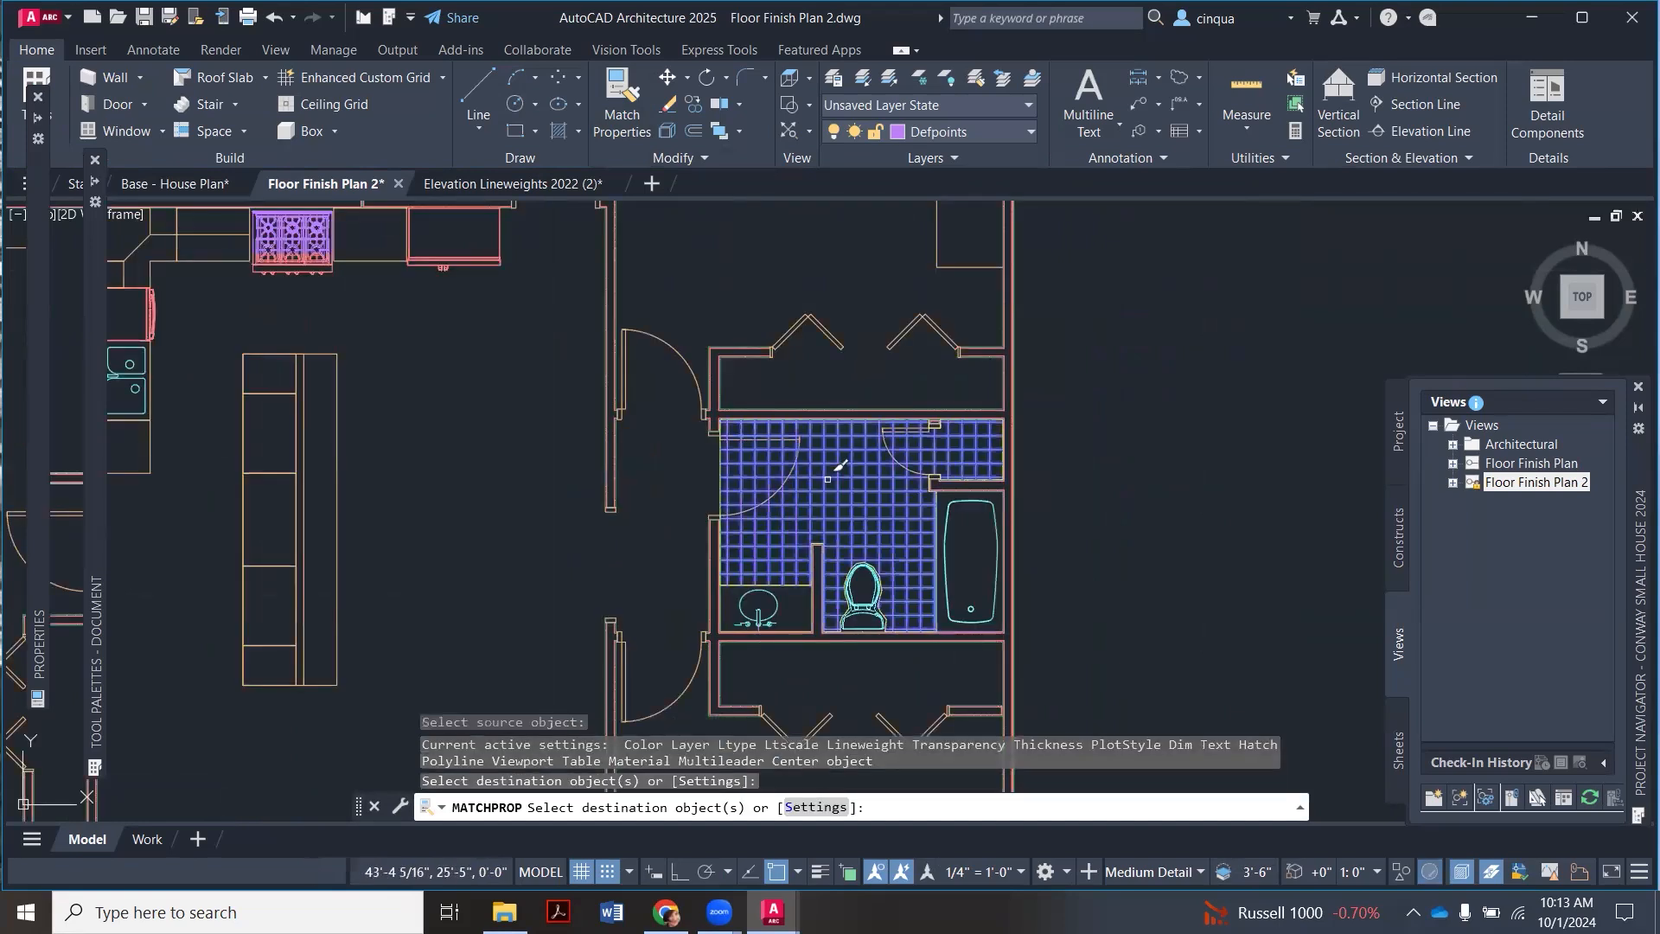
{"action": "key", "text": "Escape"}
{"action": "scroll", "coordinate": [809, 530], "scroll_direction": "down", "scroll_amount": 2}
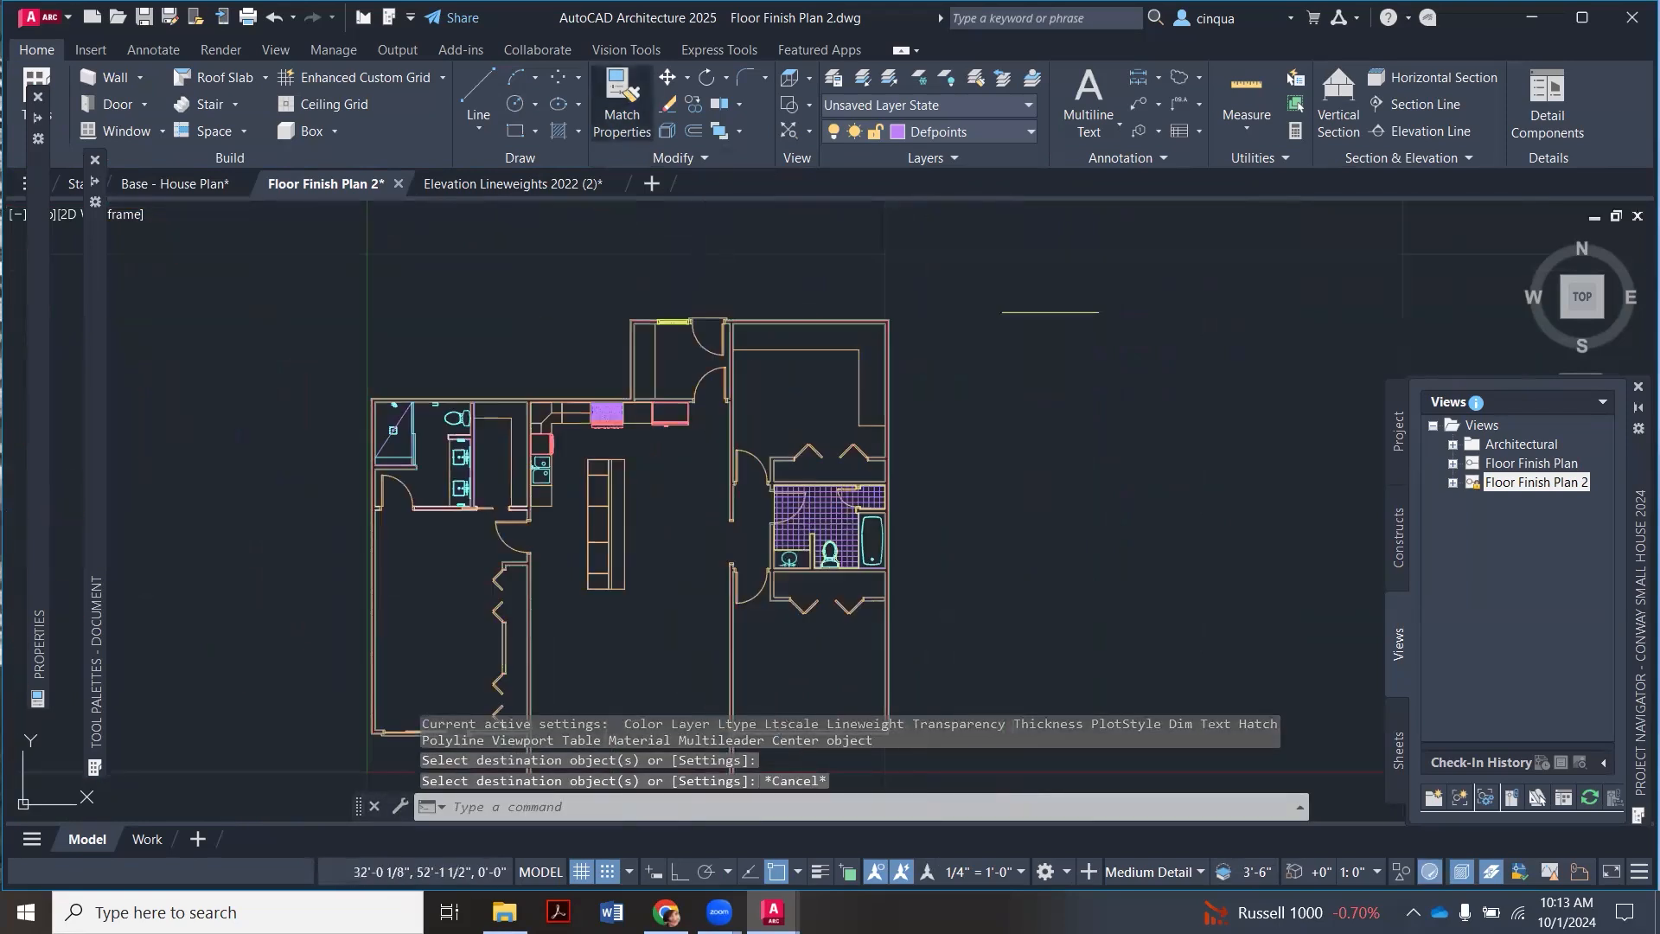
Step: Match the bathroom floor hatch's properties to the sample line drawn outside the house plan
{"action": "key", "text": "Return"}
{"action": "left_click", "coordinate": [1037, 310]}
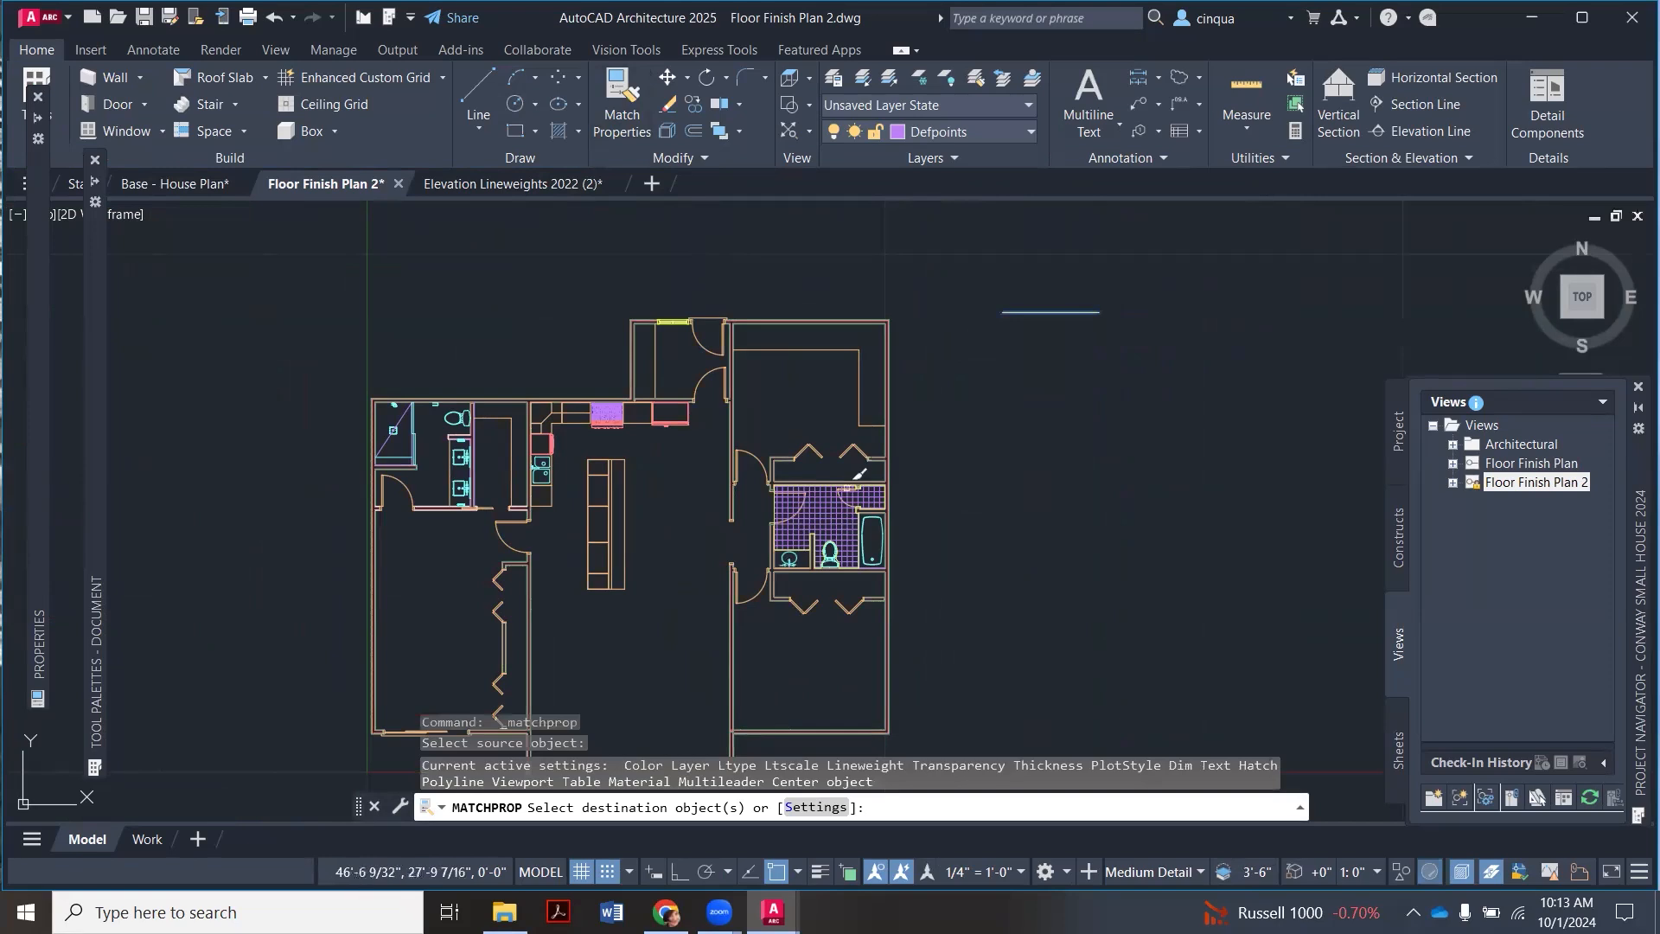
{"action": "left_click", "coordinate": [831, 498]}
{"action": "key", "text": "Escape"}
{"action": "scroll", "coordinate": [778, 497], "scroll_direction": "down", "scroll_amount": 3}
{"action": "scroll", "coordinate": [733, 491], "scroll_direction": "up", "scroll_amount": 3}
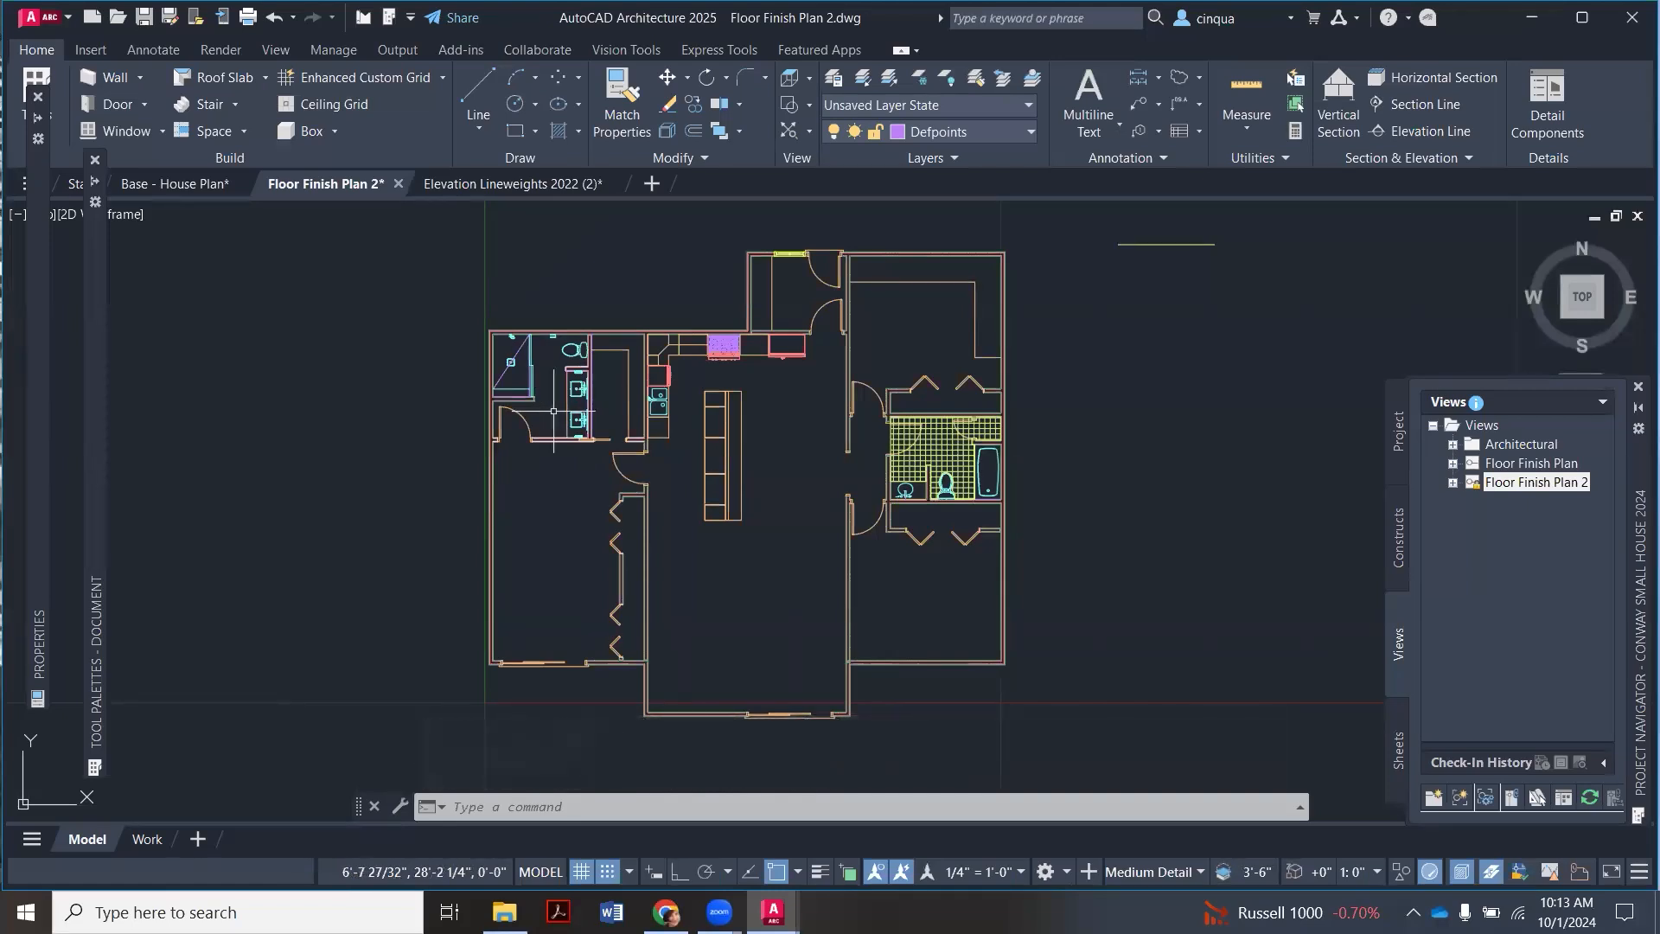
{"action": "scroll", "coordinate": [869, 470], "scroll_direction": "up", "scroll_amount": 3}
{"action": "scroll", "coordinate": [899, 463], "scroll_direction": "down", "scroll_amount": 3}
{"action": "scroll", "coordinate": [930, 459], "scroll_direction": "up", "scroll_amount": 3}
{"action": "scroll", "coordinate": [692, 452], "scroll_direction": "down", "scroll_amount": 3}
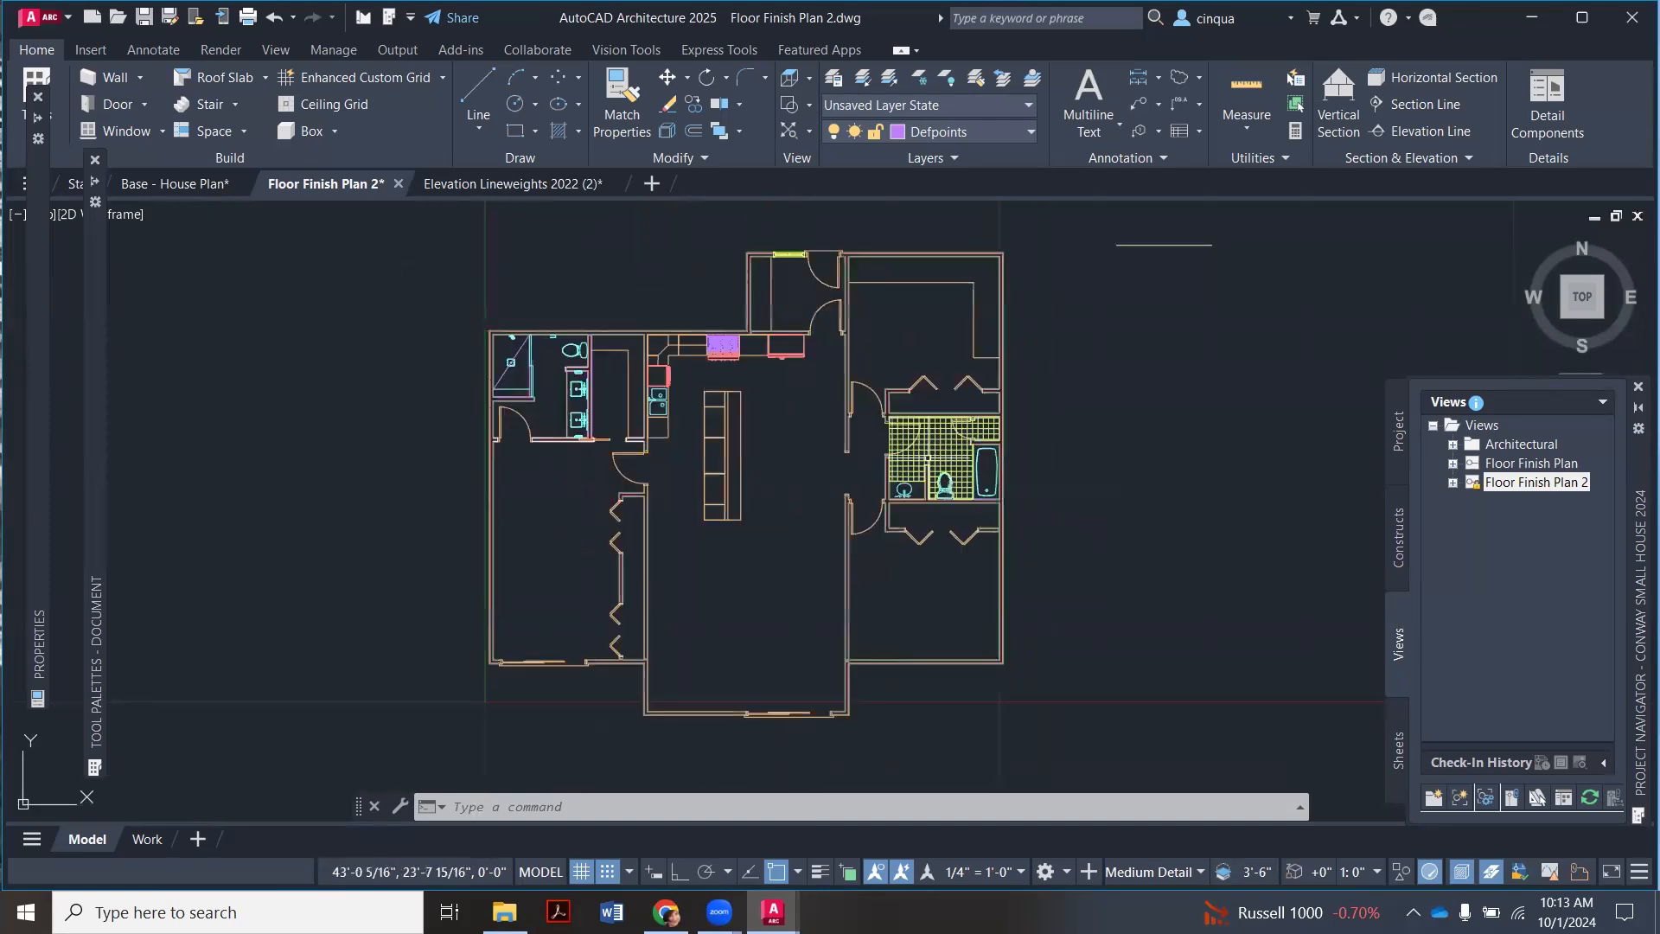
{"action": "scroll", "coordinate": [693, 452], "scroll_direction": "up", "scroll_amount": 3}
{"action": "scroll", "coordinate": [692, 452], "scroll_direction": "down", "scroll_amount": 2}
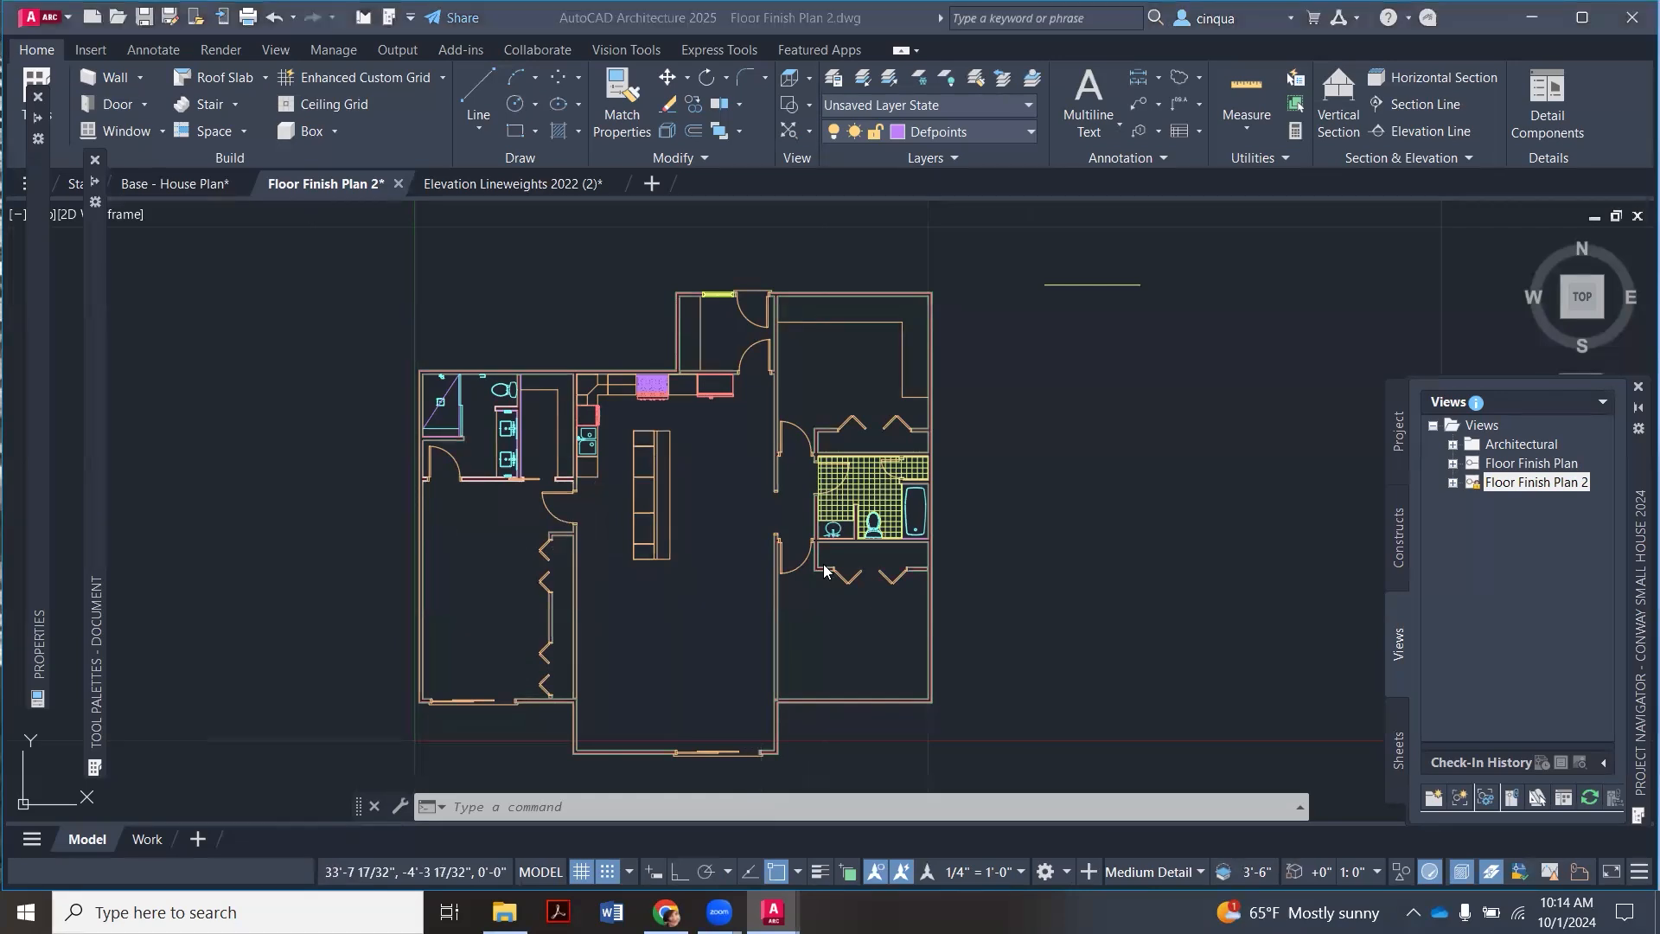
Step: Start a polyline with Ortho on, running along the inside of the main living area's south wall from its southeast to its southwest corner
{"action": "type", "text": "pl"}
{"action": "key", "text": "Return"}
{"action": "scroll", "coordinate": [806, 605], "scroll_direction": "down", "scroll_amount": 3}
{"action": "scroll", "coordinate": [956, 631], "scroll_direction": "up", "scroll_amount": 10}
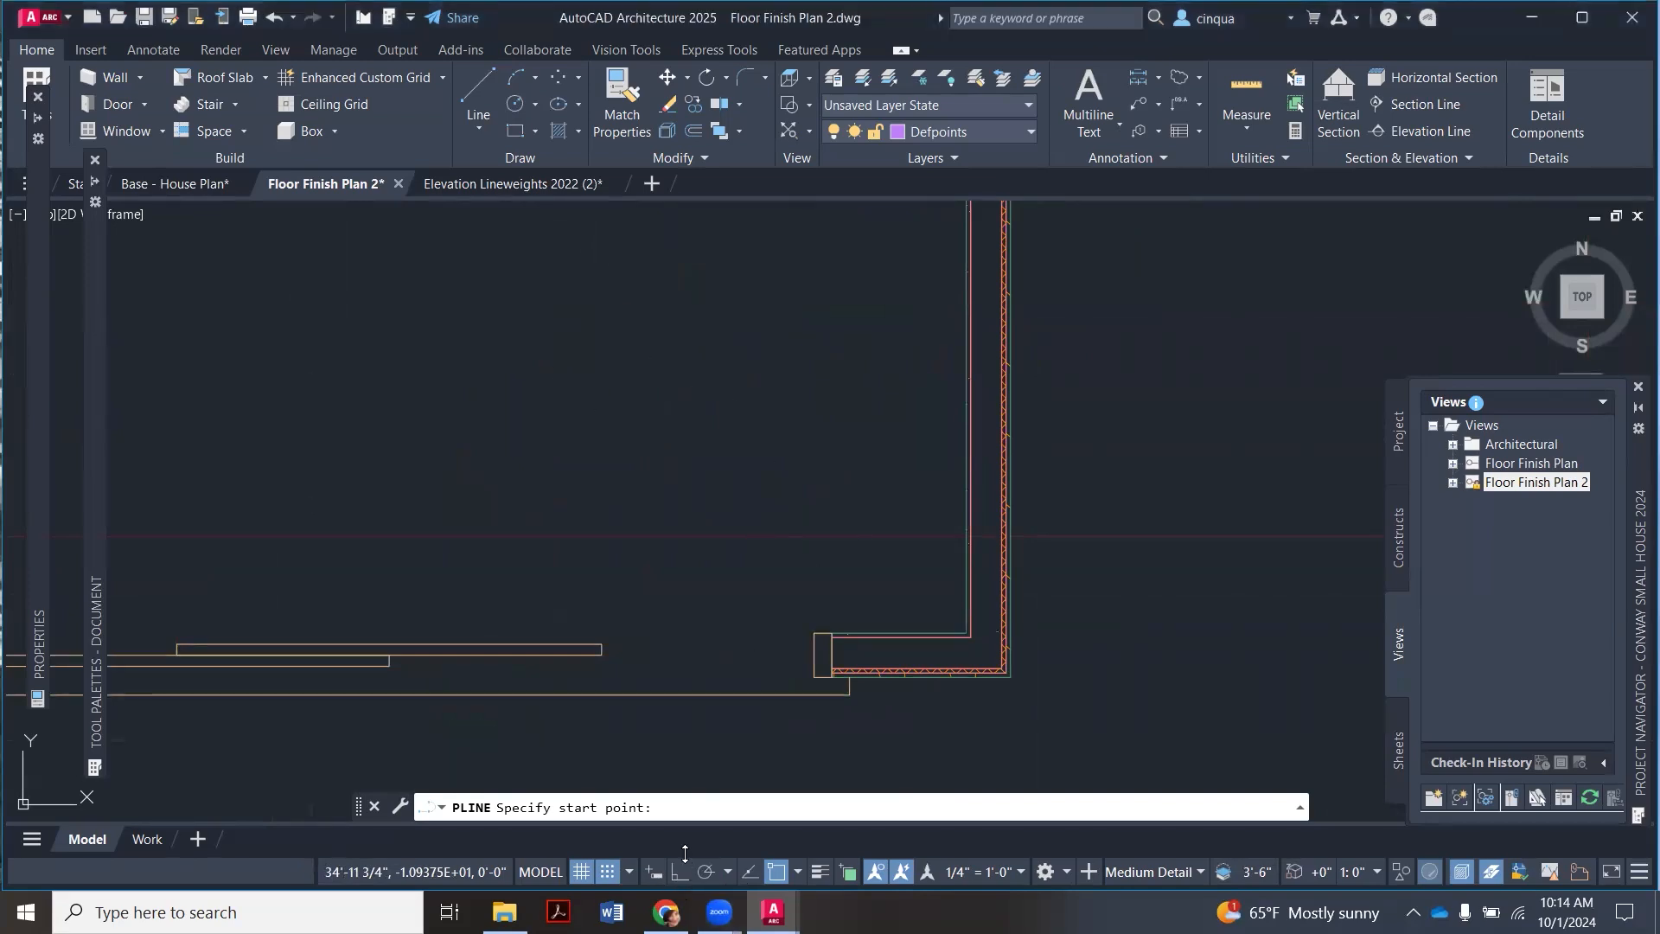
{"action": "key", "text": "F8"}
{"action": "left_click", "coordinate": [478, 129]}
{"action": "left_click", "coordinate": [512, 211]}
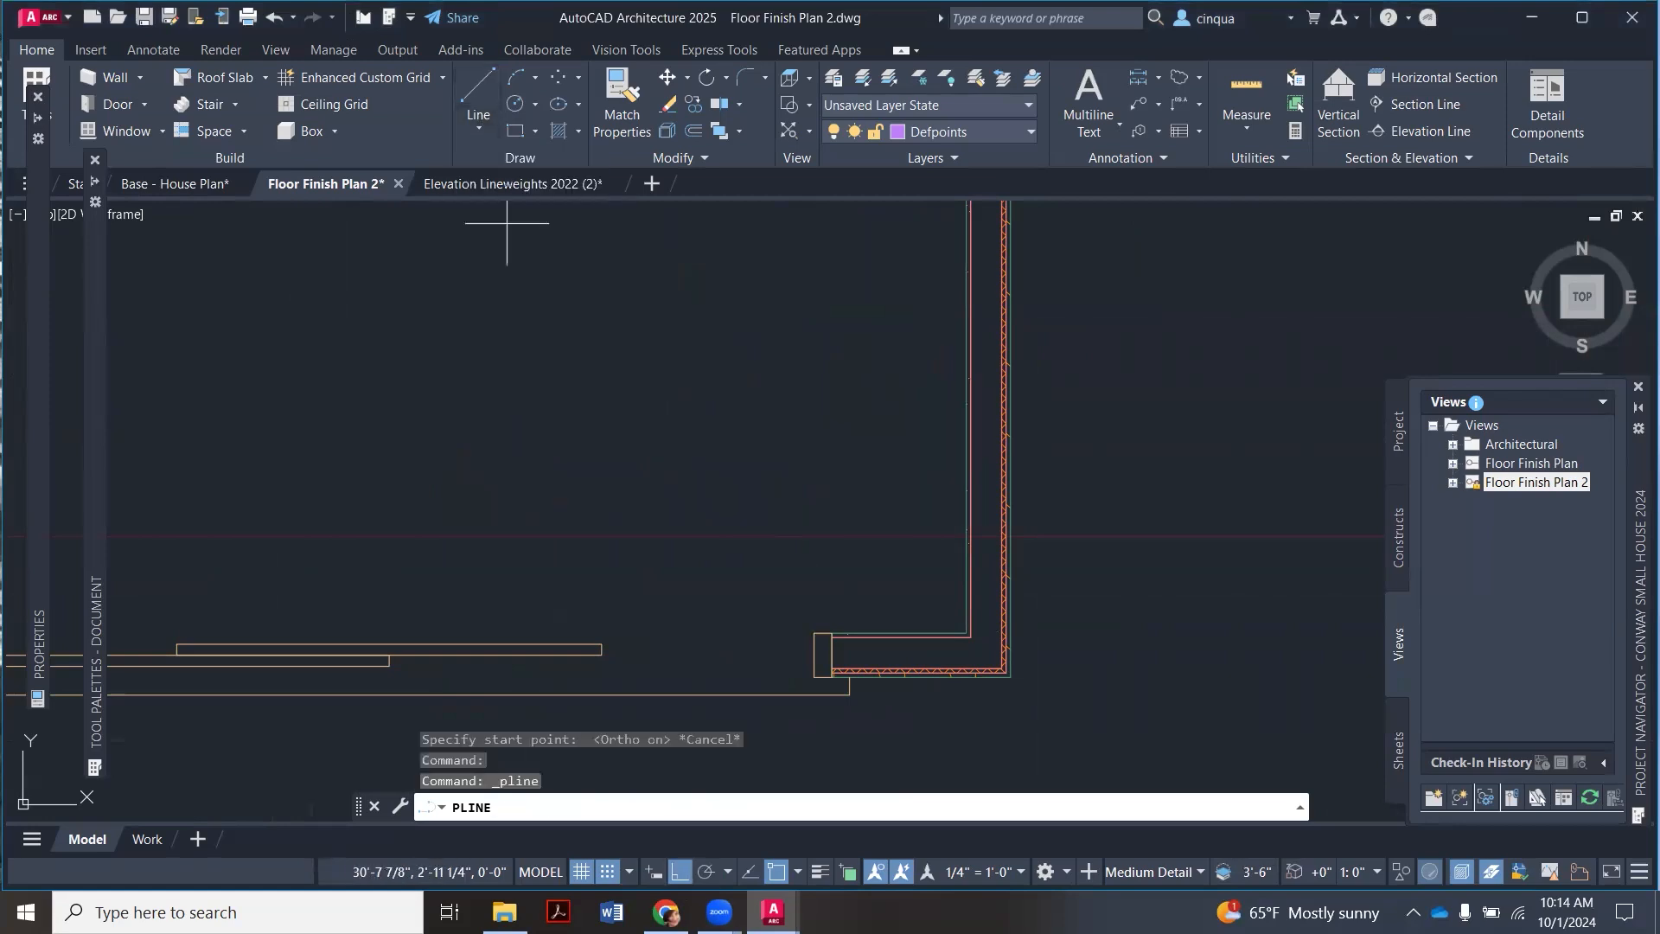
{"action": "scroll", "coordinate": [1003, 683], "scroll_direction": "up", "scroll_amount": 4}
{"action": "left_click", "coordinate": [939, 575]}
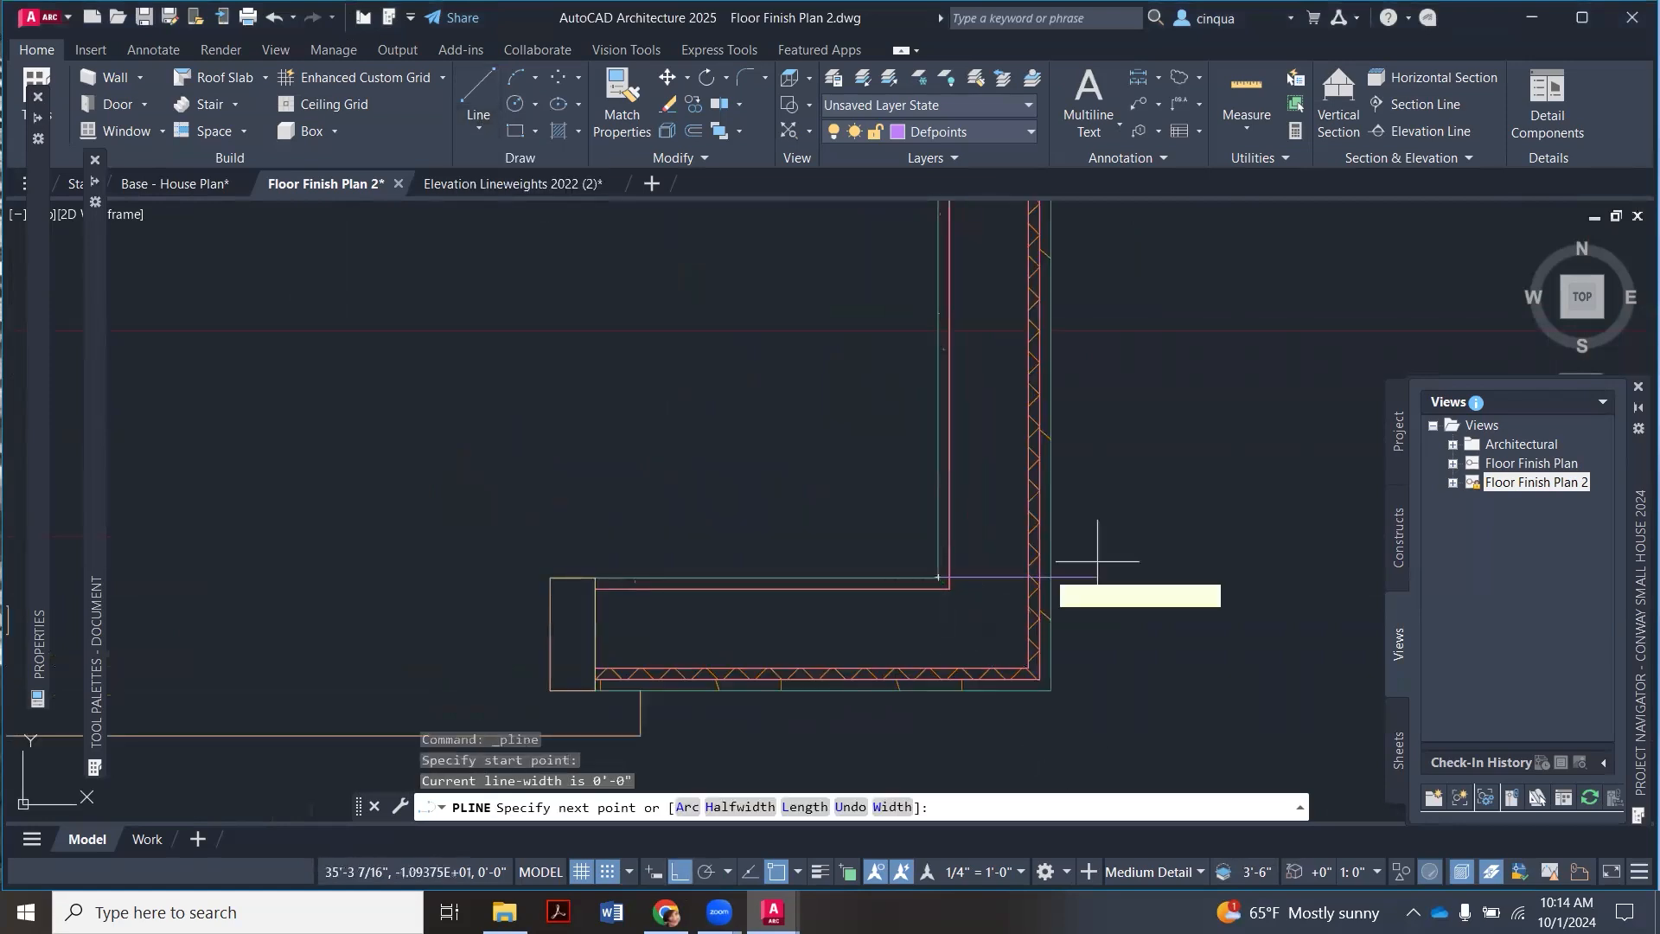
{"action": "scroll", "coordinate": [1098, 561], "scroll_direction": "down", "scroll_amount": 3}
{"action": "scroll", "coordinate": [299, 562], "scroll_direction": "up", "scroll_amount": 4}
{"action": "left_click", "coordinate": [363, 587]}
Step: Continue the polyline up the west wall, around the end of the kitchen counter and along its front to the dishwasher's near corner
{"action": "scroll", "coordinate": [363, 586], "scroll_direction": "down", "scroll_amount": 5}
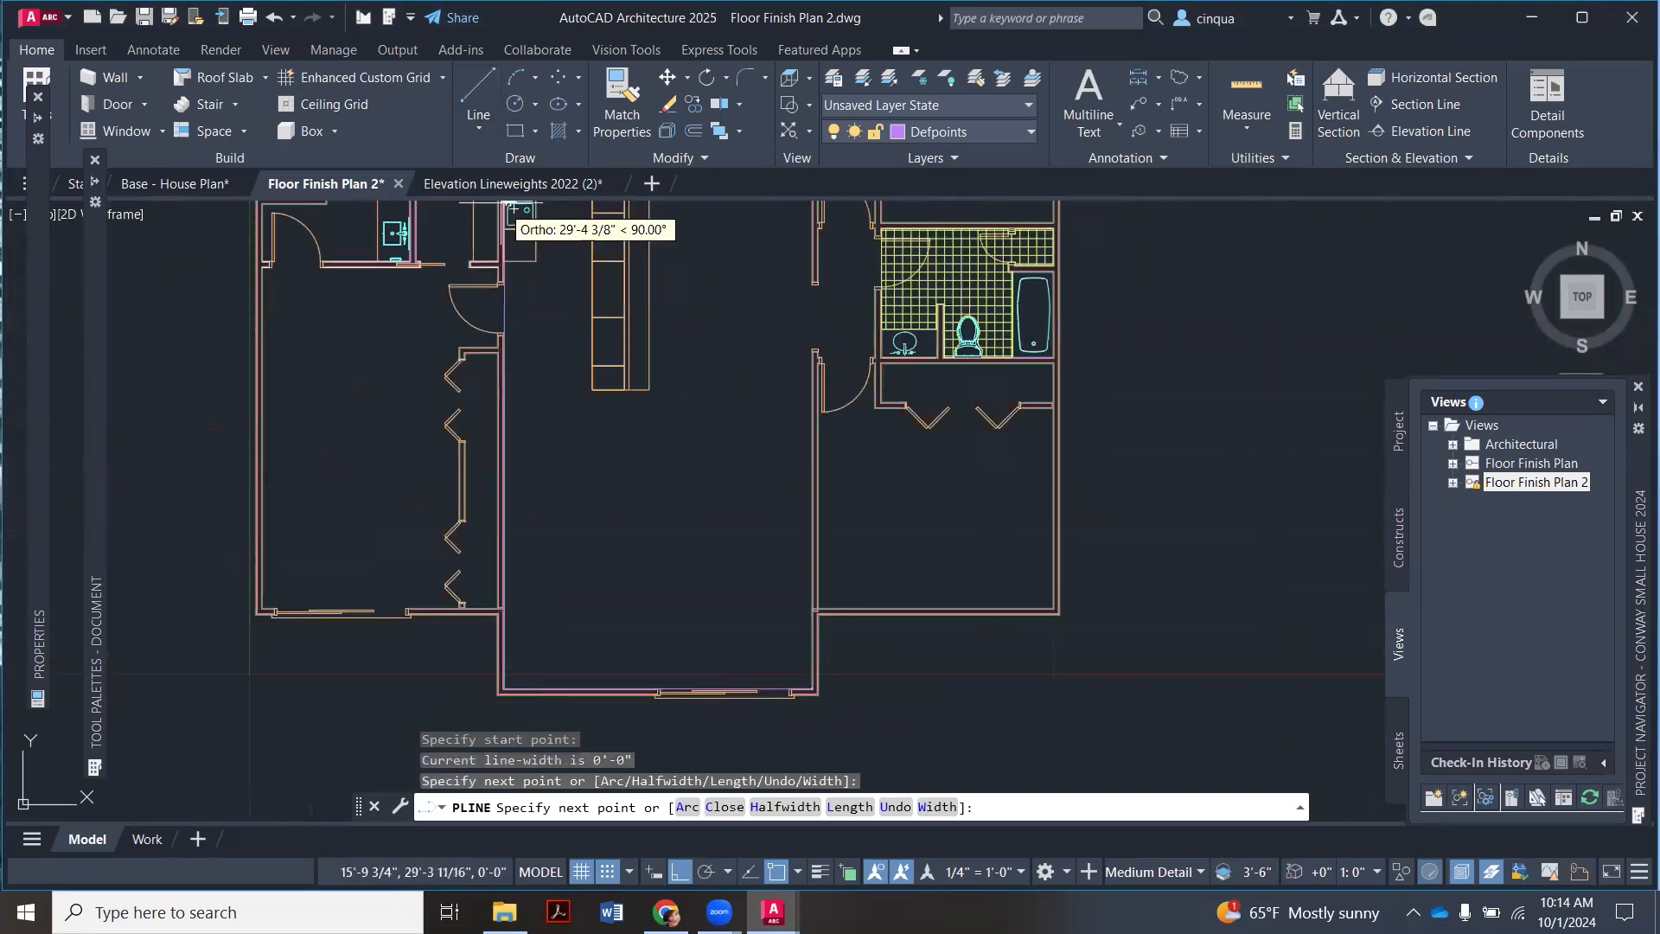
{"action": "scroll", "coordinate": [505, 210], "scroll_direction": "up", "scroll_amount": 3}
{"action": "scroll", "coordinate": [511, 454], "scroll_direction": "up", "scroll_amount": 3}
{"action": "left_click", "coordinate": [493, 294]}
{"action": "scroll", "coordinate": [600, 417], "scroll_direction": "down", "scroll_amount": 2}
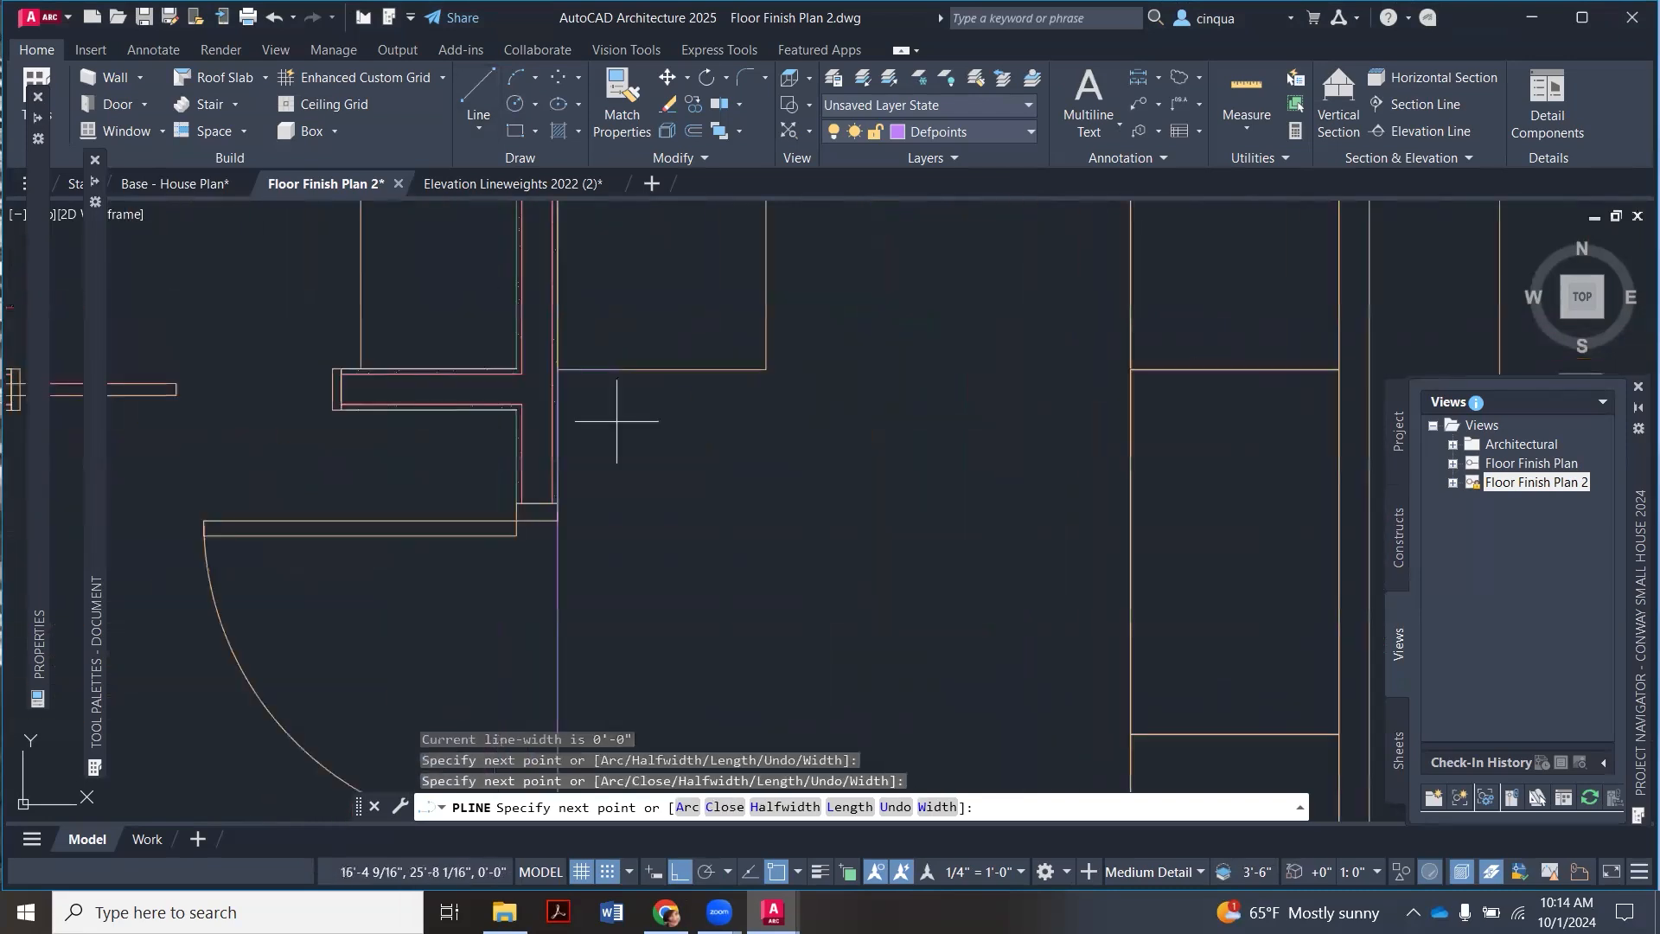
{"action": "left_click", "coordinate": [760, 371]}
{"action": "scroll", "coordinate": [760, 371], "scroll_direction": "down", "scroll_amount": 4}
{"action": "scroll", "coordinate": [686, 543], "scroll_direction": "up", "scroll_amount": 8}
{"action": "left_click", "coordinate": [611, 346]}
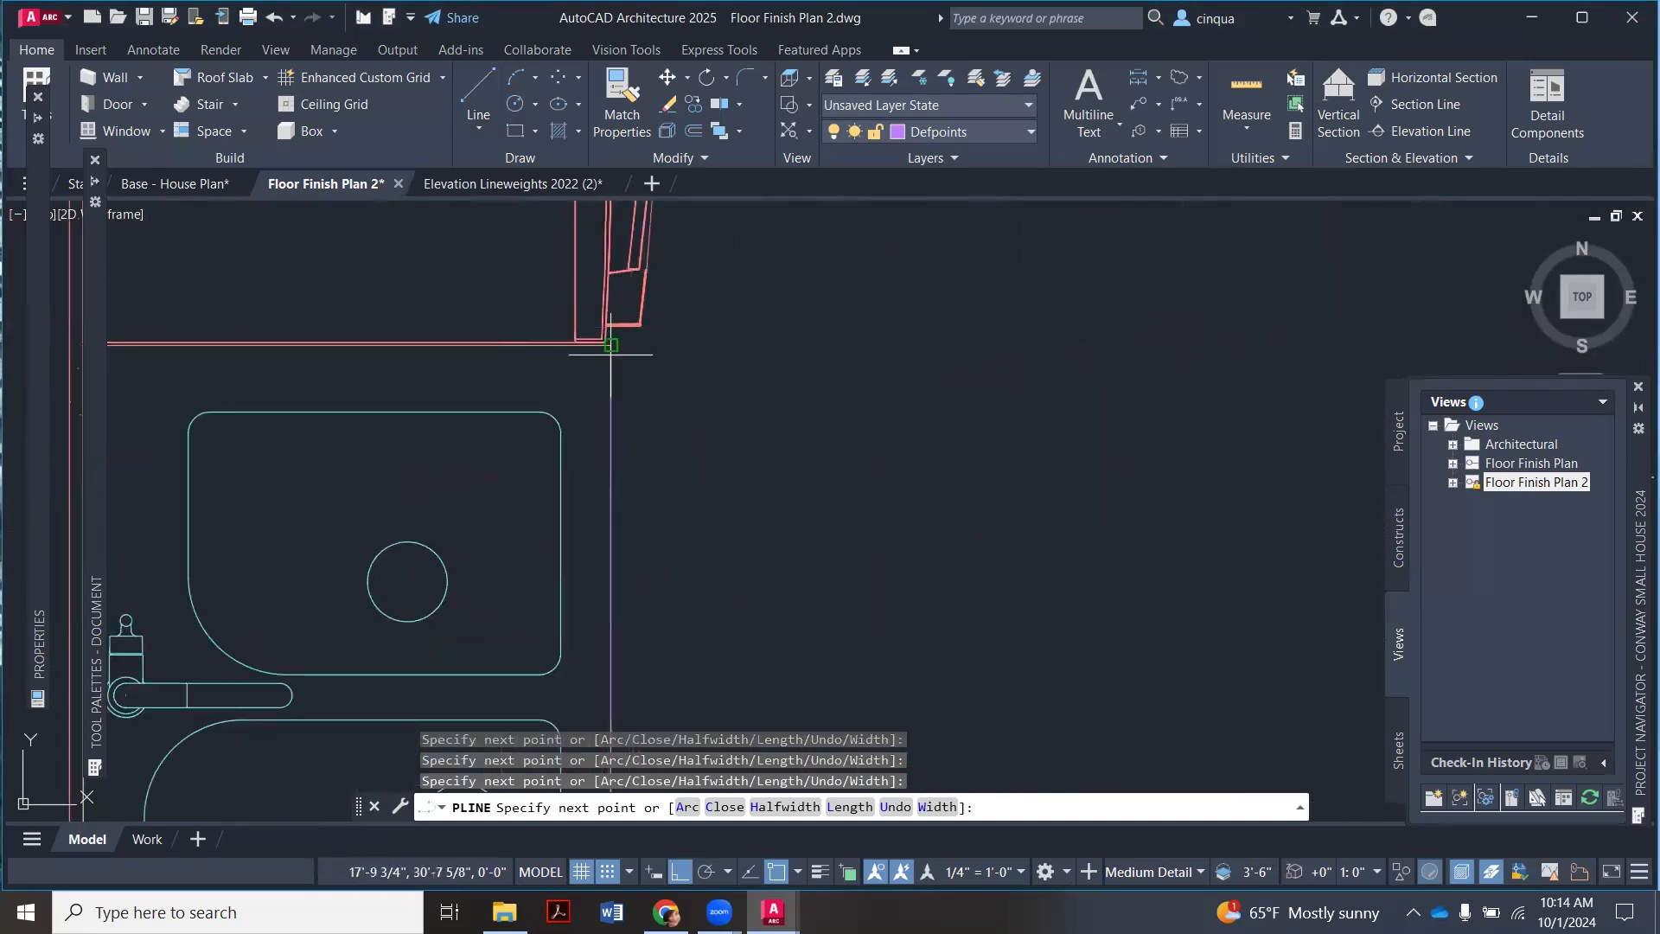
Step: Trace the polyline around the dishwasher handle with object snap and Ortho off, and return to the counter edge with both on again
{"action": "scroll", "coordinate": [611, 346], "scroll_direction": "down", "scroll_amount": 6}
{"action": "left_click", "coordinate": [778, 872]}
{"action": "left_click", "coordinate": [679, 873]}
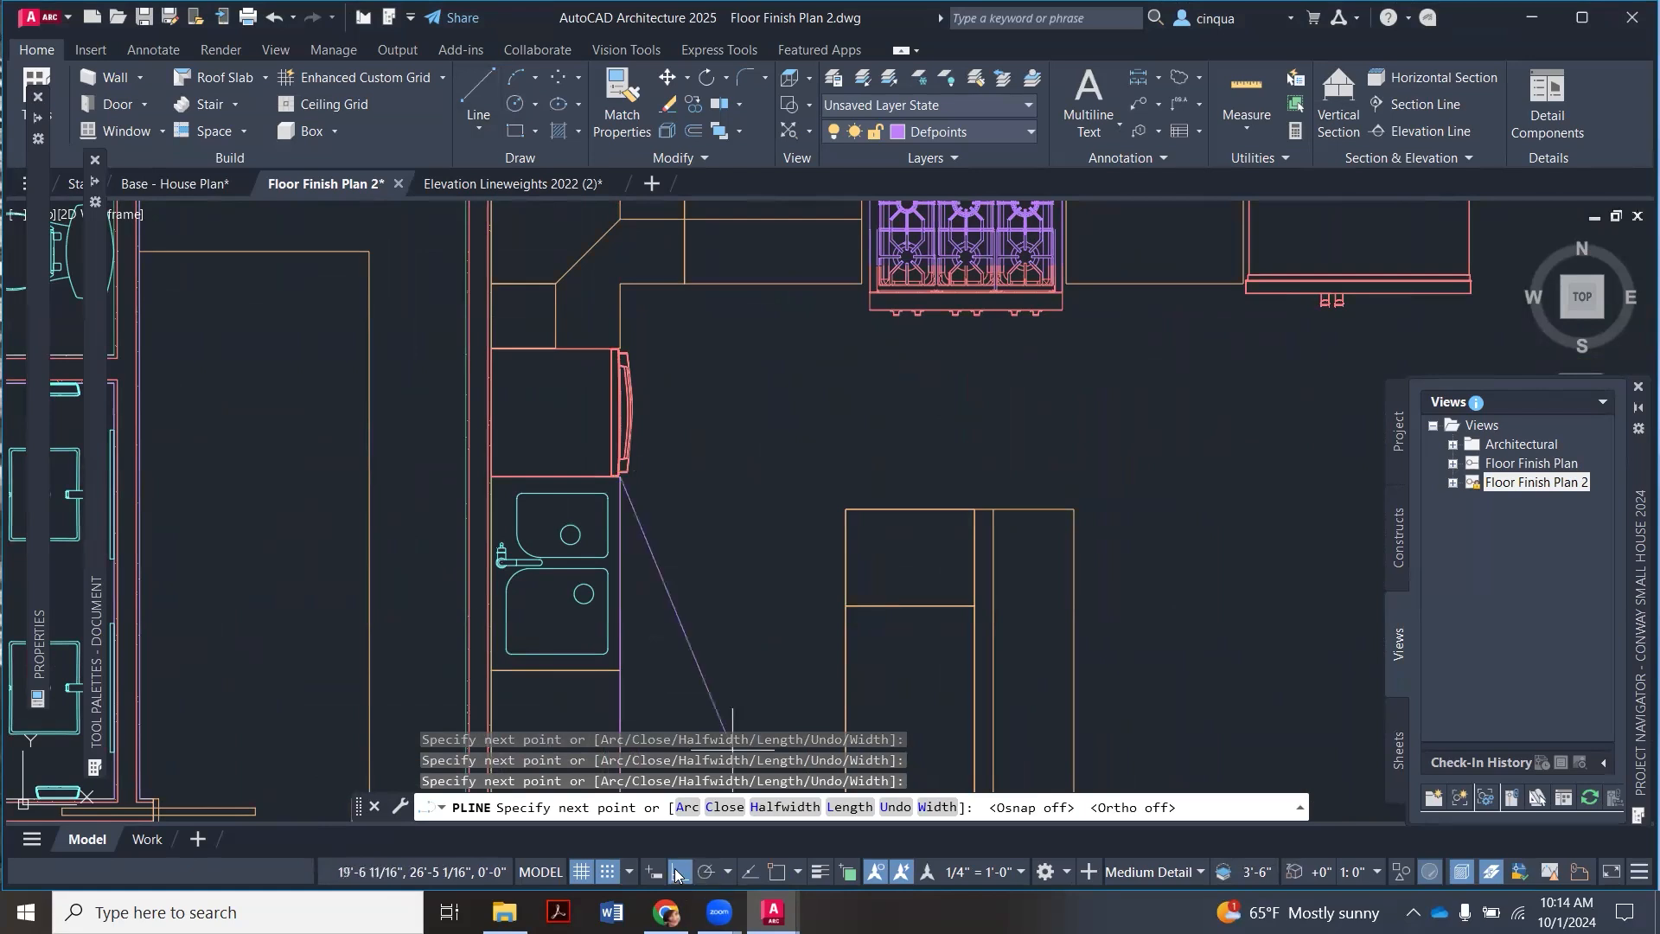
{"action": "scroll", "coordinate": [610, 447], "scroll_direction": "up", "scroll_amount": 2}
{"action": "left_click", "coordinate": [681, 510]}
{"action": "scroll", "coordinate": [682, 510], "scroll_direction": "down", "scroll_amount": 2}
{"action": "scroll", "coordinate": [679, 408], "scroll_direction": "up", "scroll_amount": 2}
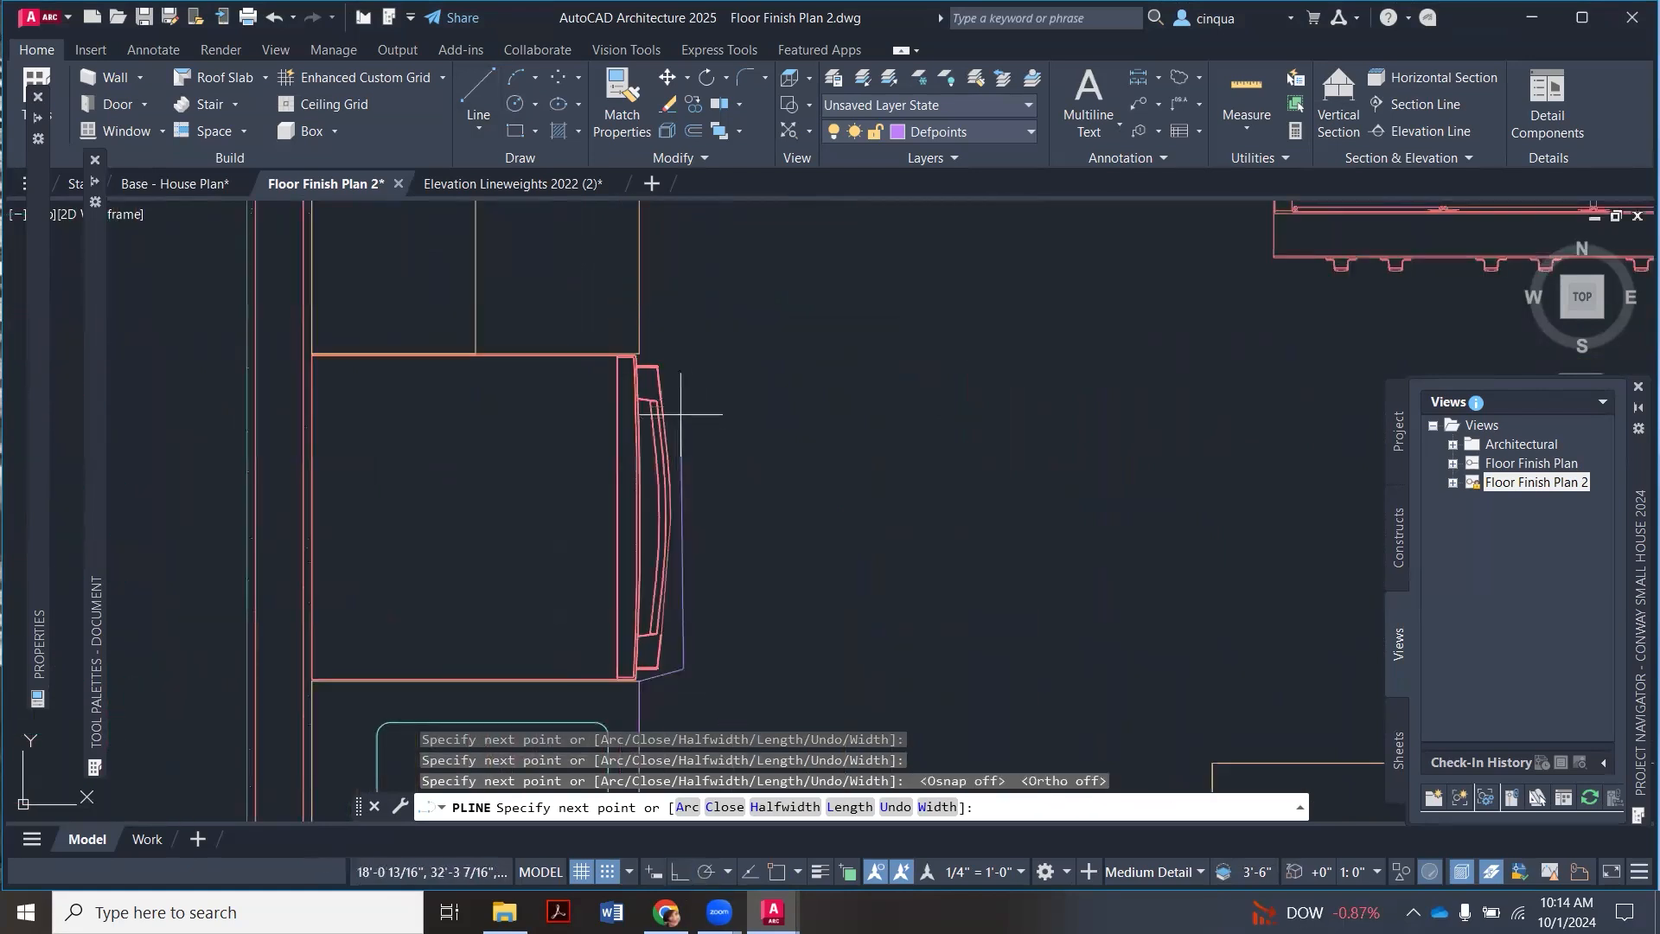
{"action": "left_click", "coordinate": [678, 415]}
{"action": "left_click", "coordinate": [658, 343]}
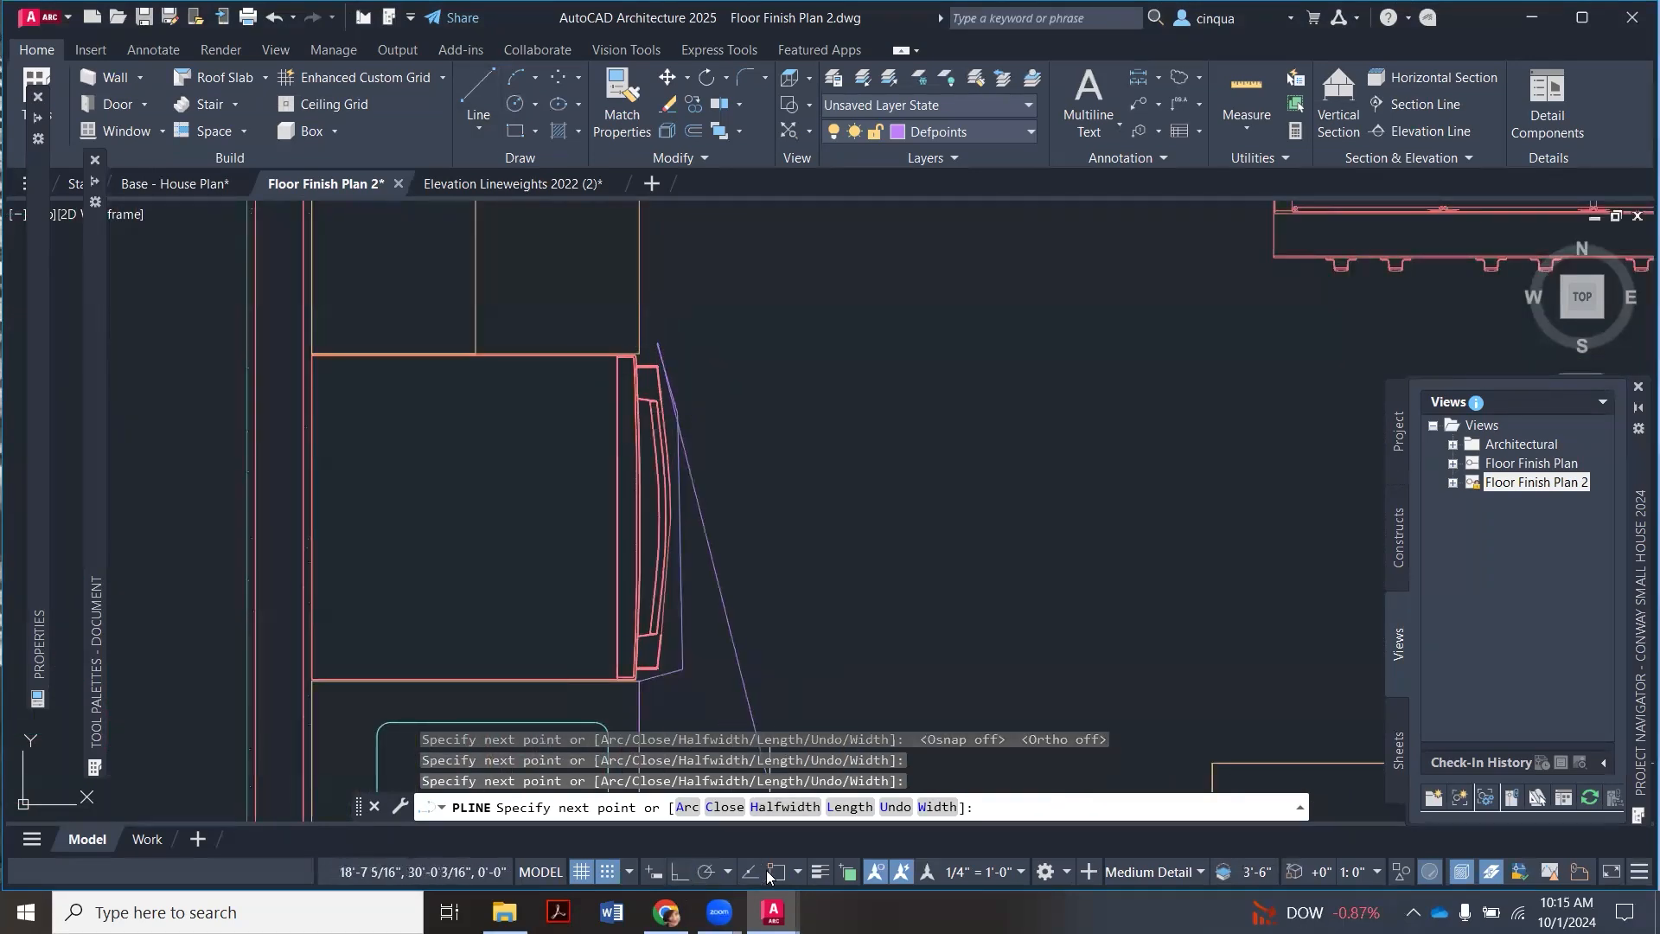
{"action": "left_click", "coordinate": [679, 872]}
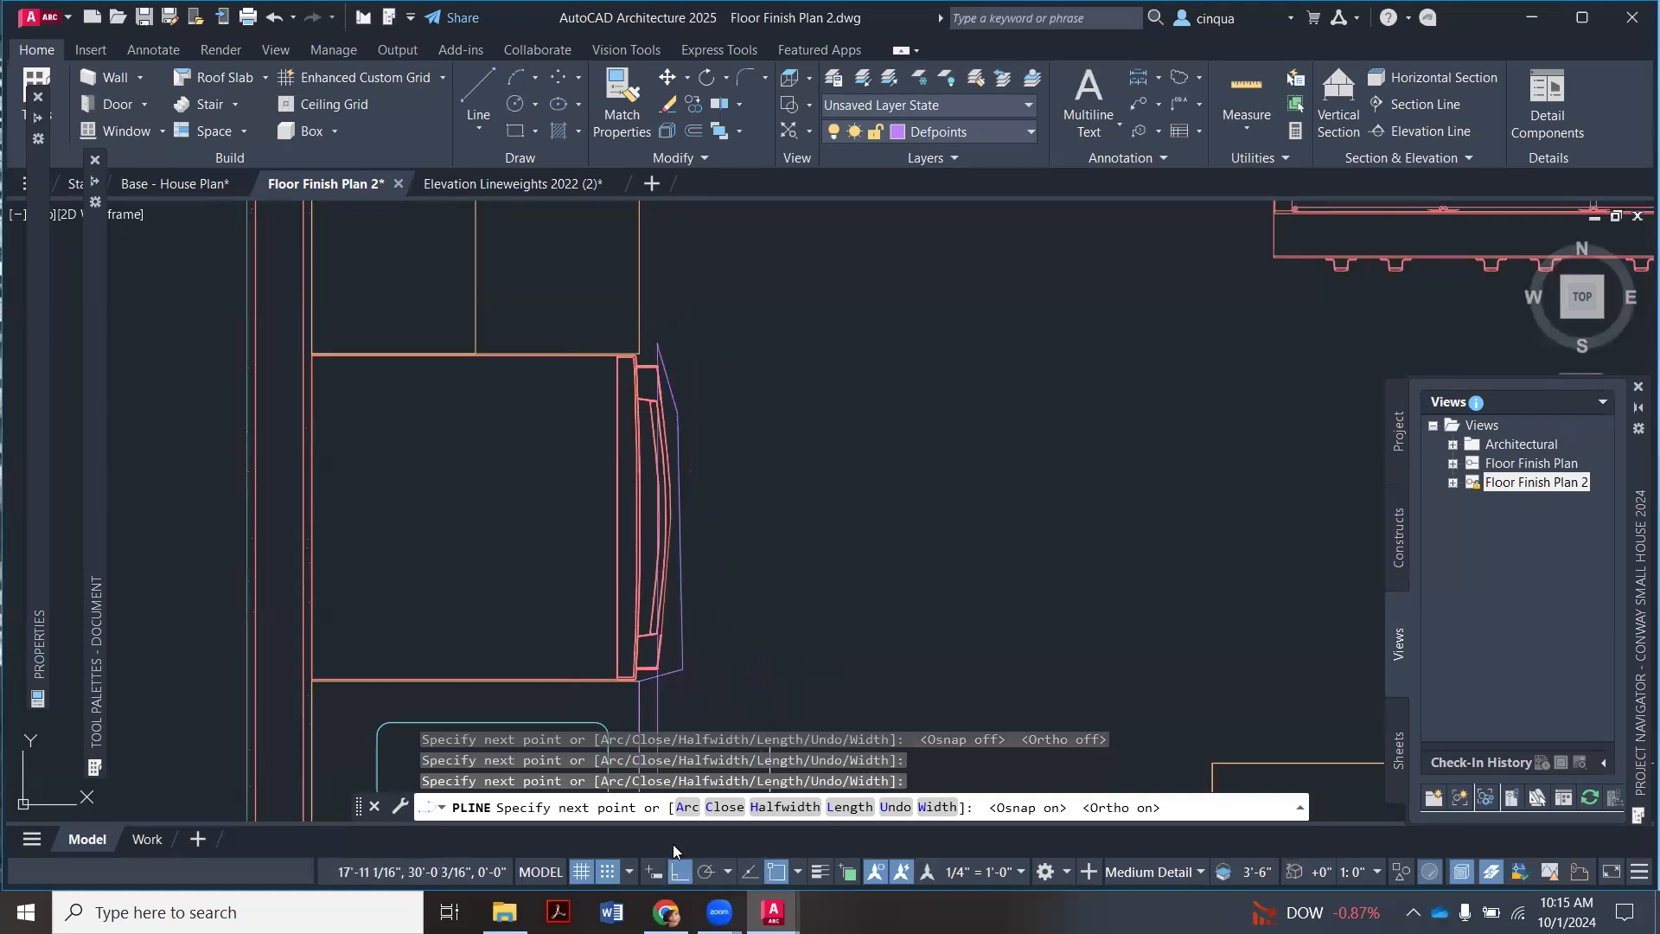
{"action": "left_click", "coordinate": [639, 347]}
Step: Continue the polyline up to the counter's inside corner and along the north counter's front edge to the range
{"action": "scroll", "coordinate": [674, 401], "scroll_direction": "up", "scroll_amount": 2}
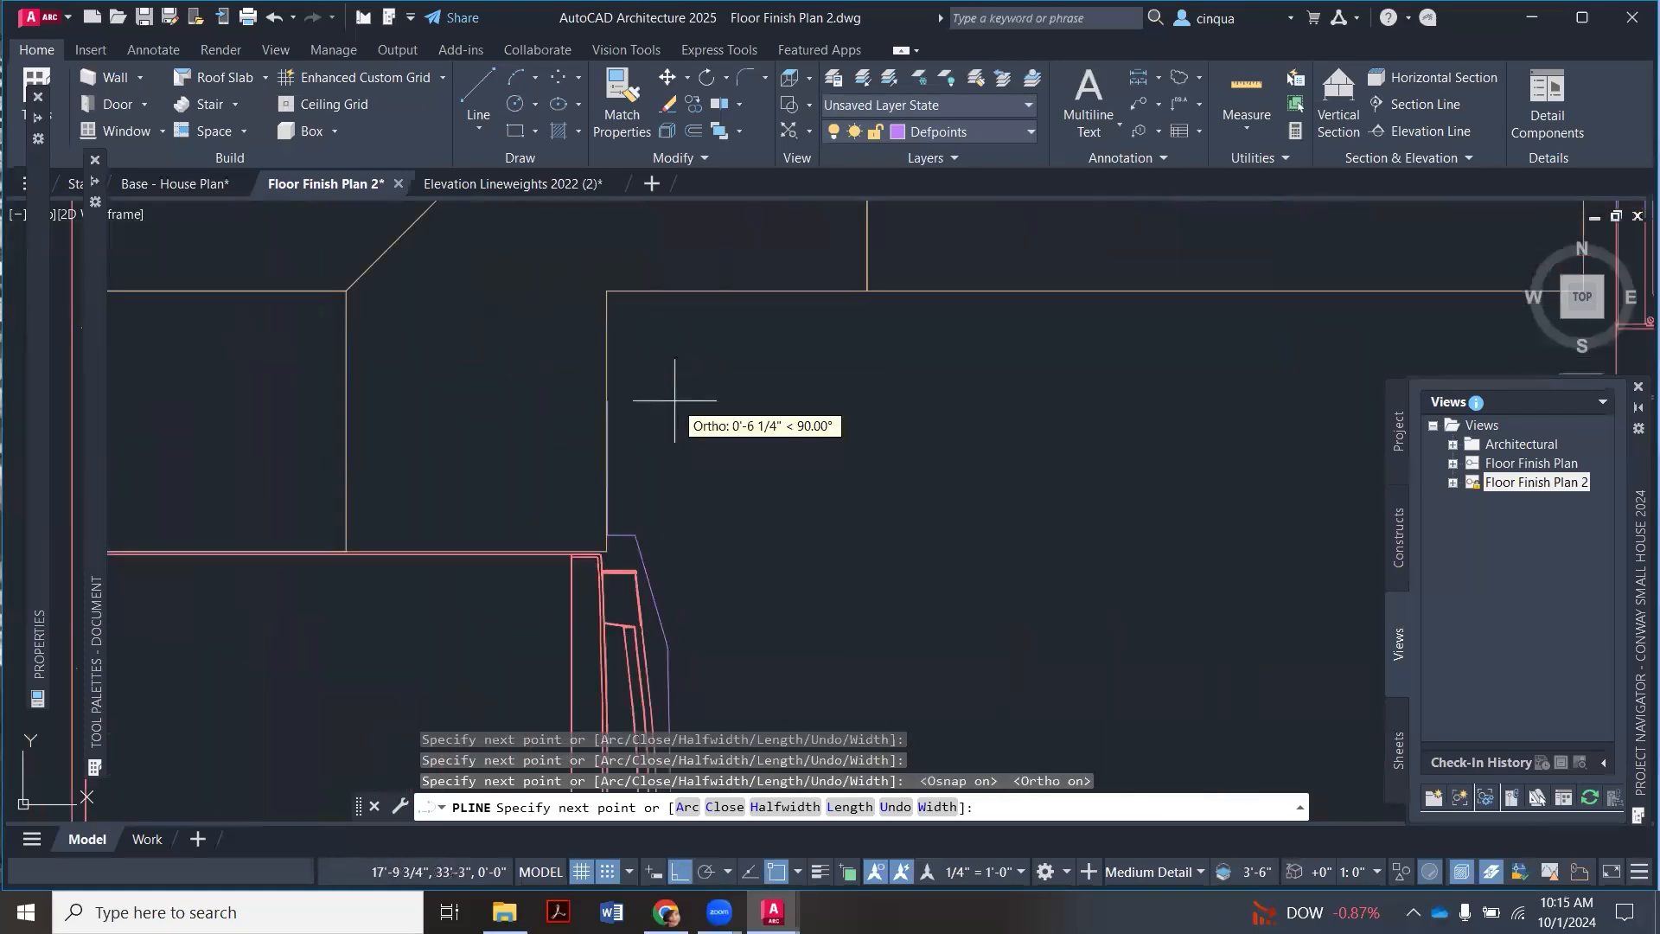
{"action": "left_click", "coordinate": [613, 294]}
{"action": "scroll", "coordinate": [605, 302], "scroll_direction": "down", "scroll_amount": 3}
{"action": "scroll", "coordinate": [818, 316], "scroll_direction": "up", "scroll_amount": 3}
{"action": "left_click", "coordinate": [868, 326]}
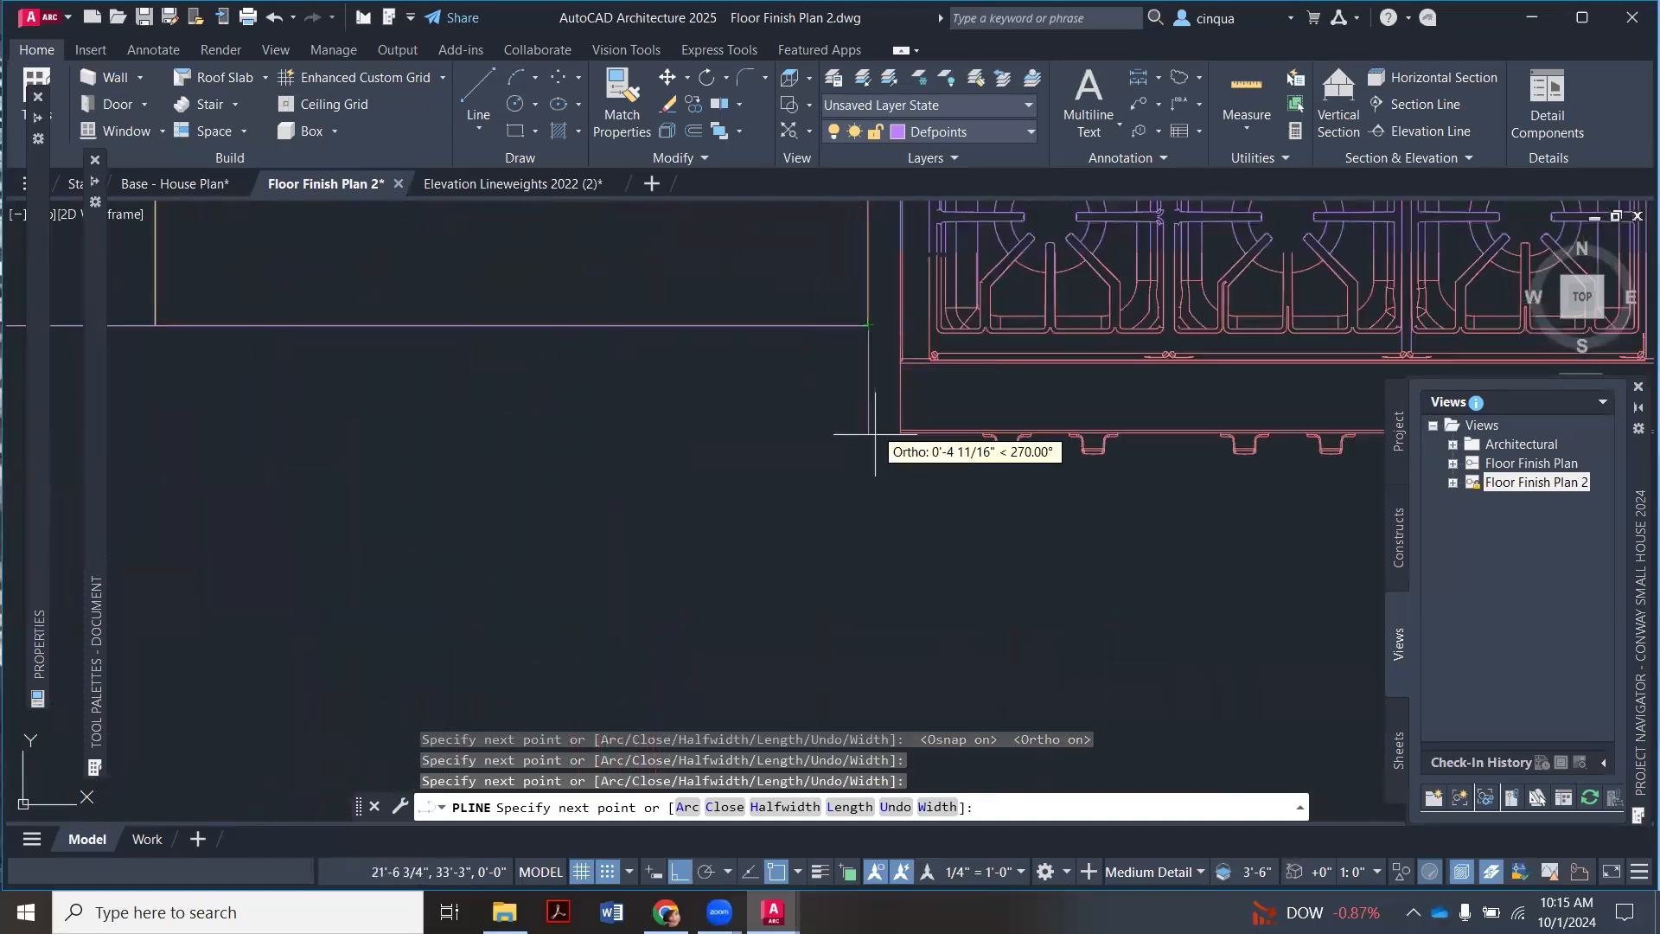
Step: Continue the polyline around the front of the range and along the north counter's edge to the refrigerator
{"action": "scroll", "coordinate": [876, 476], "scroll_direction": "down", "scroll_amount": 6}
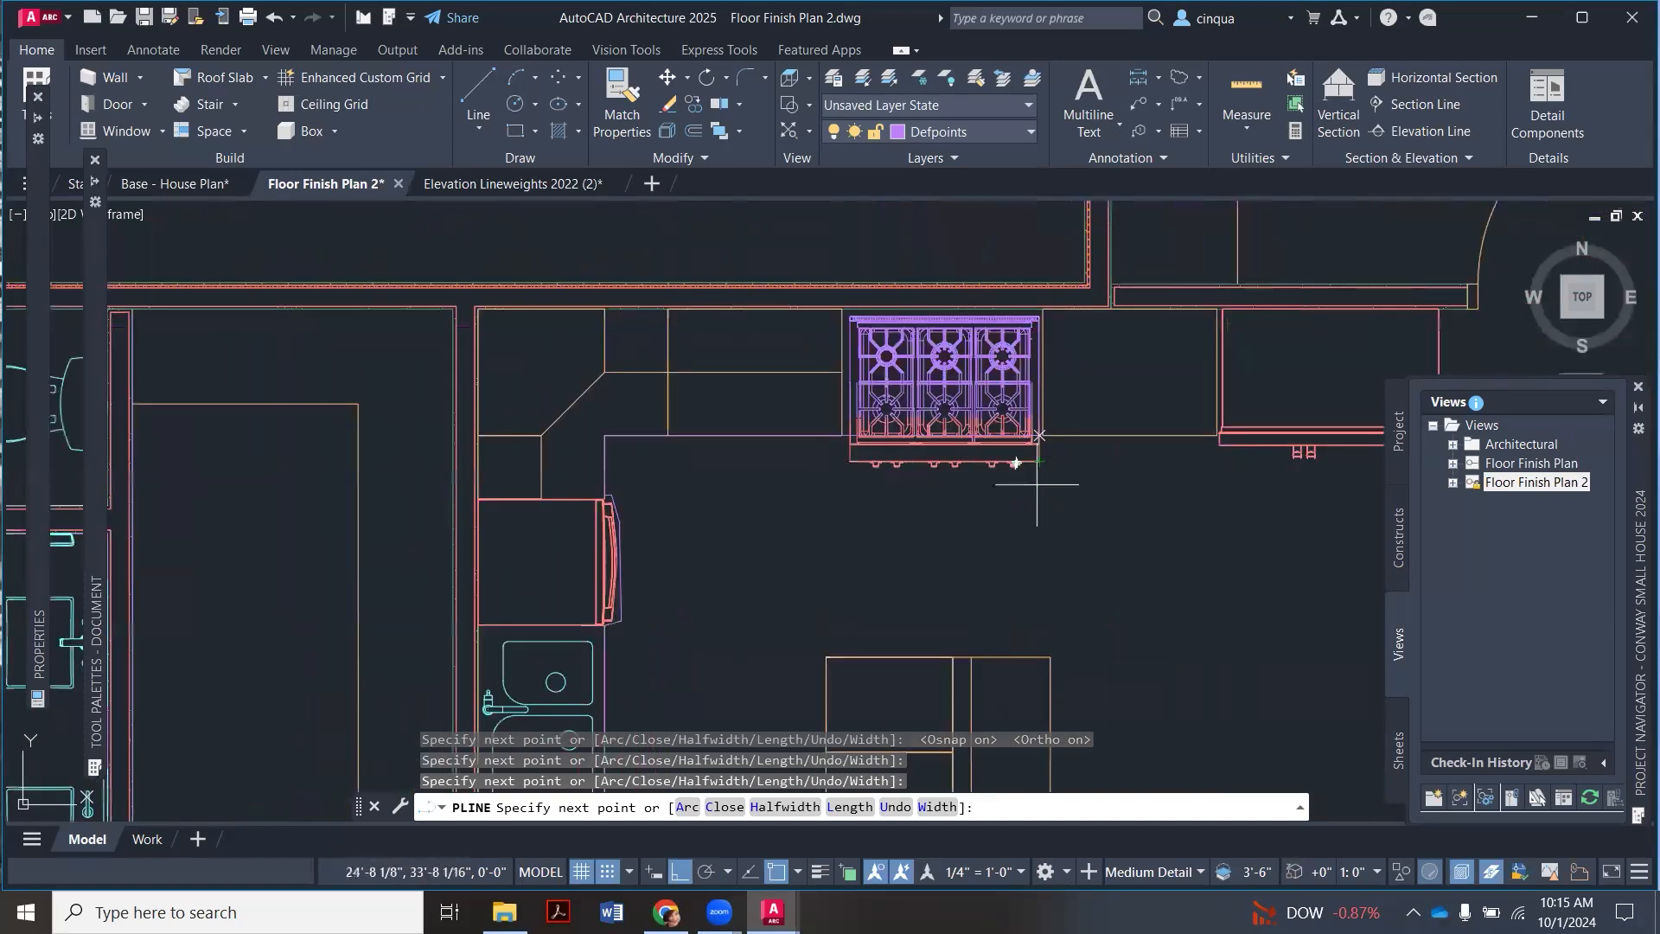
{"action": "scroll", "coordinate": [1020, 510], "scroll_direction": "up", "scroll_amount": 4}
{"action": "left_click", "coordinate": [520, 472]}
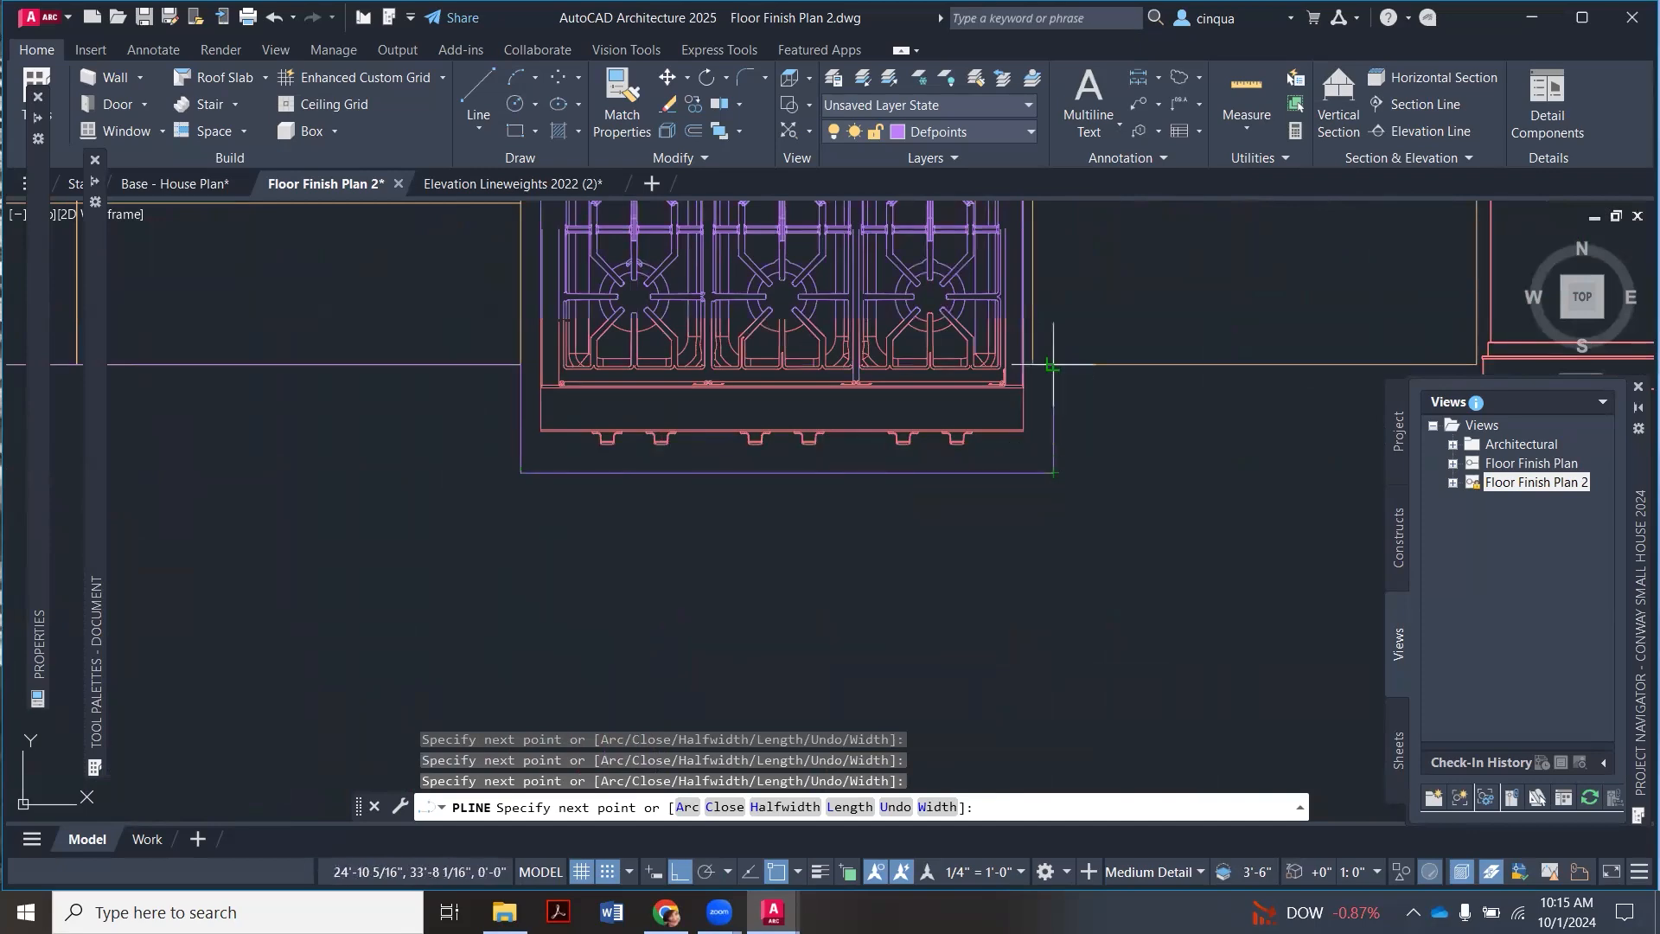
{"action": "scroll", "coordinate": [925, 389], "scroll_direction": "down", "scroll_amount": 4}
{"action": "scroll", "coordinate": [1095, 379], "scroll_direction": "up", "scroll_amount": 5}
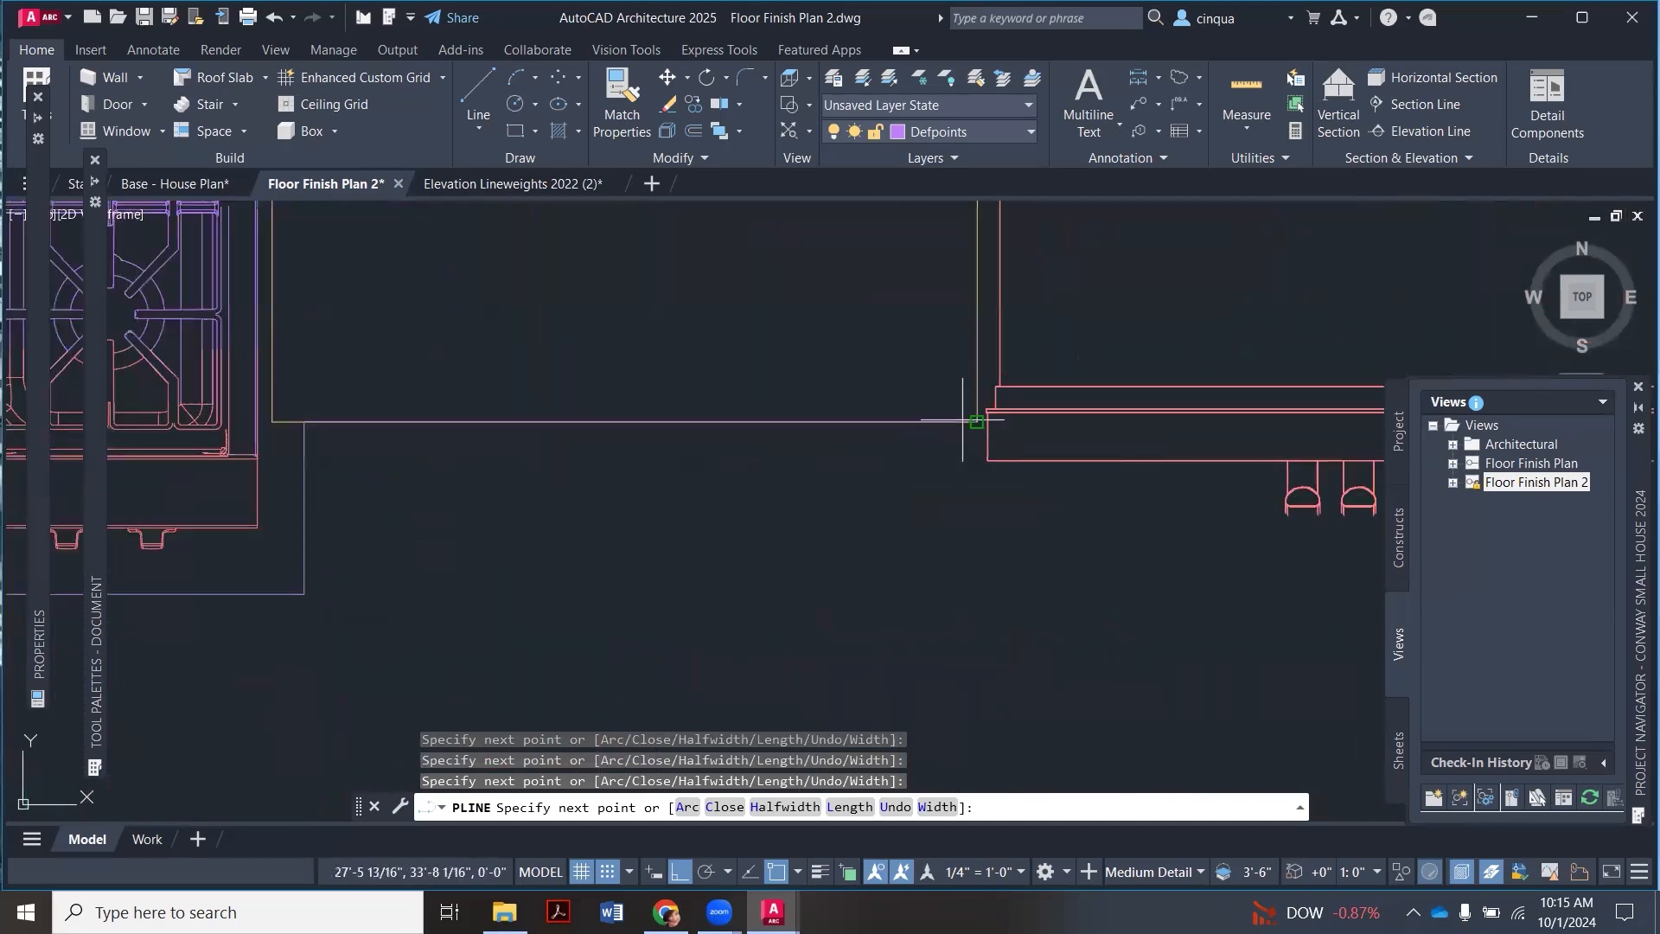
Step: Continue the polyline along the refrigerator's front, stepping around its handles, and up its east side to the north wall
{"action": "left_click", "coordinate": [1248, 478]}
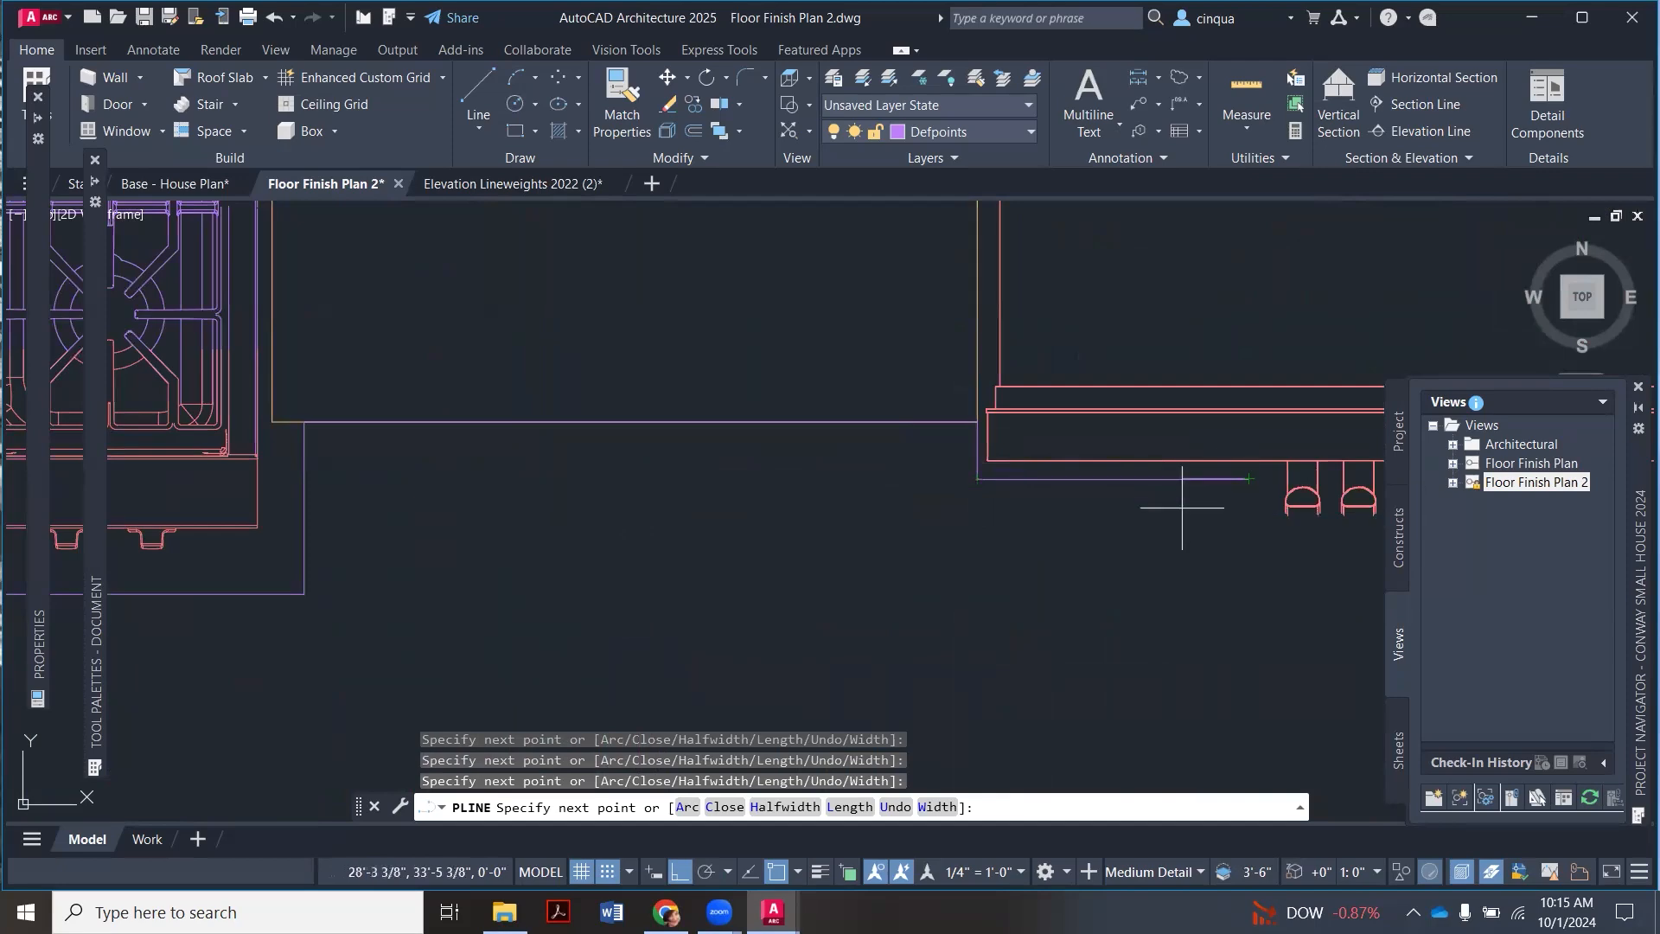
{"action": "scroll", "coordinate": [1219, 504], "scroll_direction": "down", "scroll_amount": 2}
{"action": "scroll", "coordinate": [1218, 522], "scroll_direction": "up", "scroll_amount": 1}
{"action": "left_click", "coordinate": [1211, 519]}
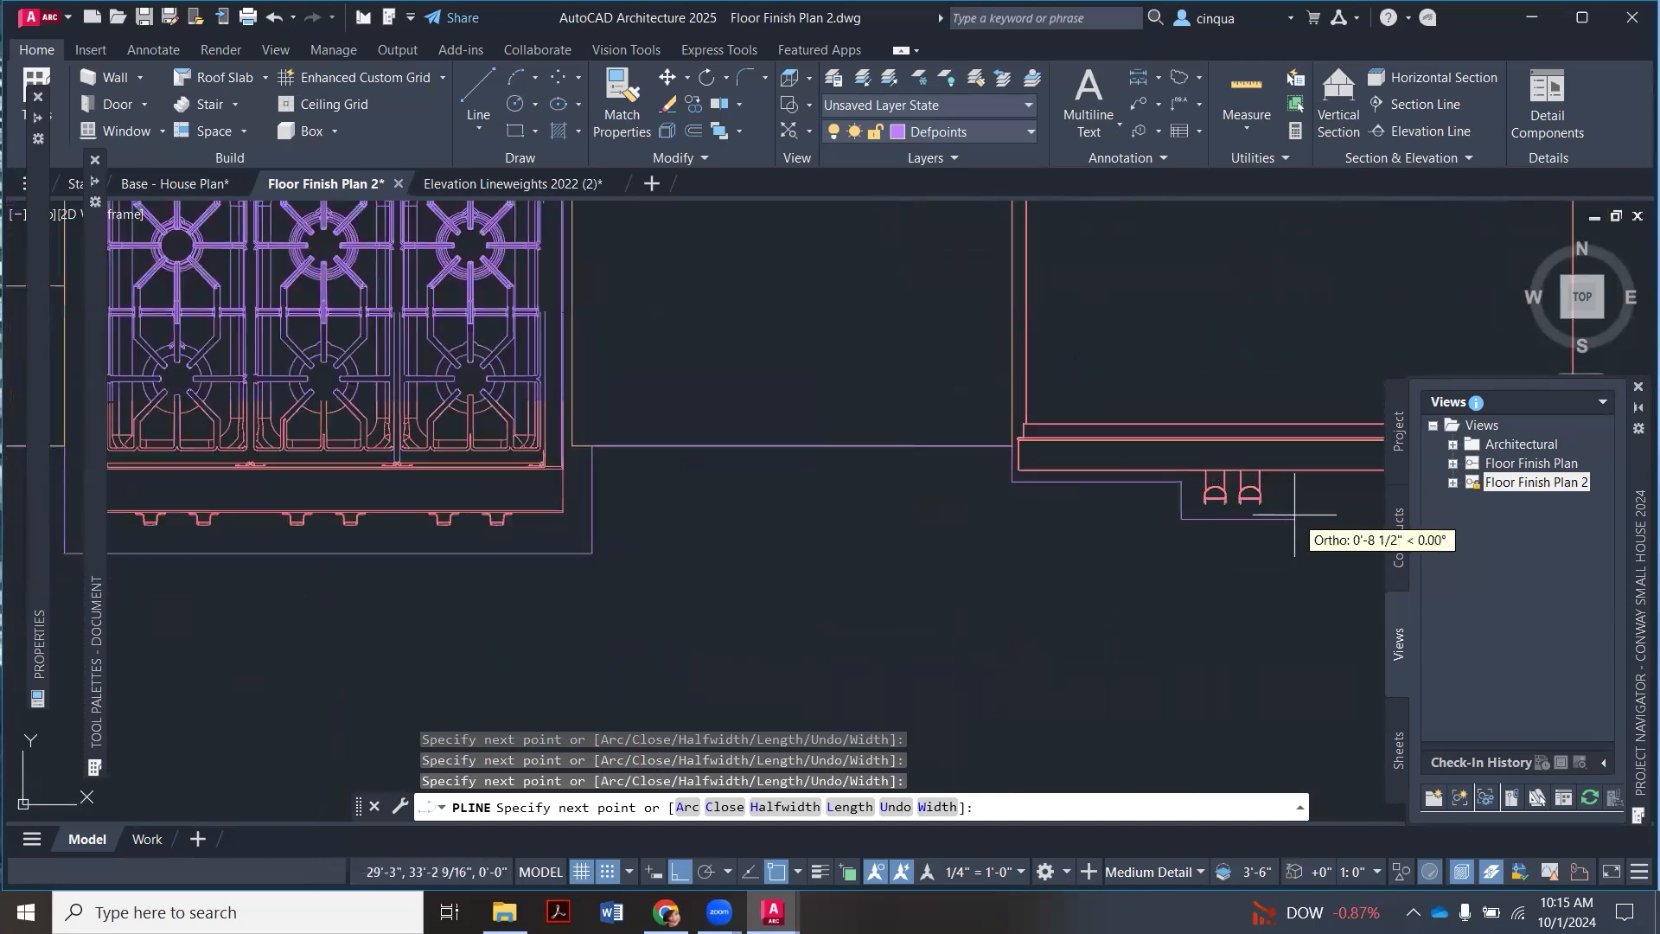
{"action": "scroll", "coordinate": [1086, 482], "scroll_direction": "down", "scroll_amount": 3}
{"action": "scroll", "coordinate": [1074, 475], "scroll_direction": "up", "scroll_amount": 3}
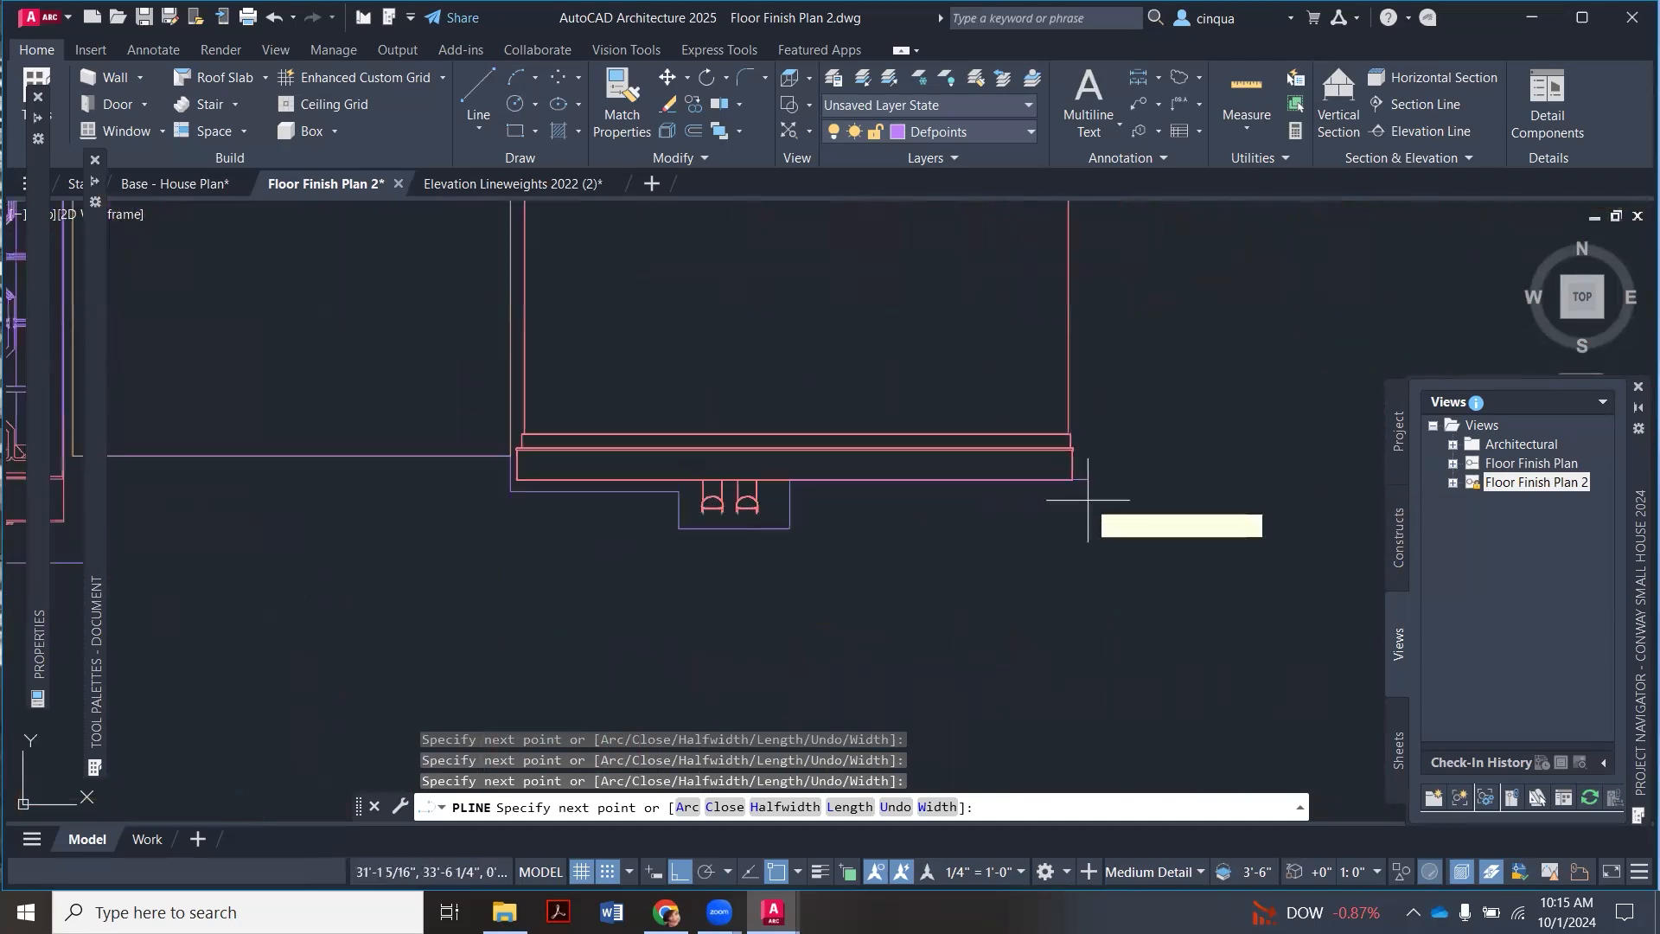
{"action": "scroll", "coordinate": [1078, 482], "scroll_direction": "down", "scroll_amount": 3}
{"action": "scroll", "coordinate": [1082, 378], "scroll_direction": "up", "scroll_amount": 3}
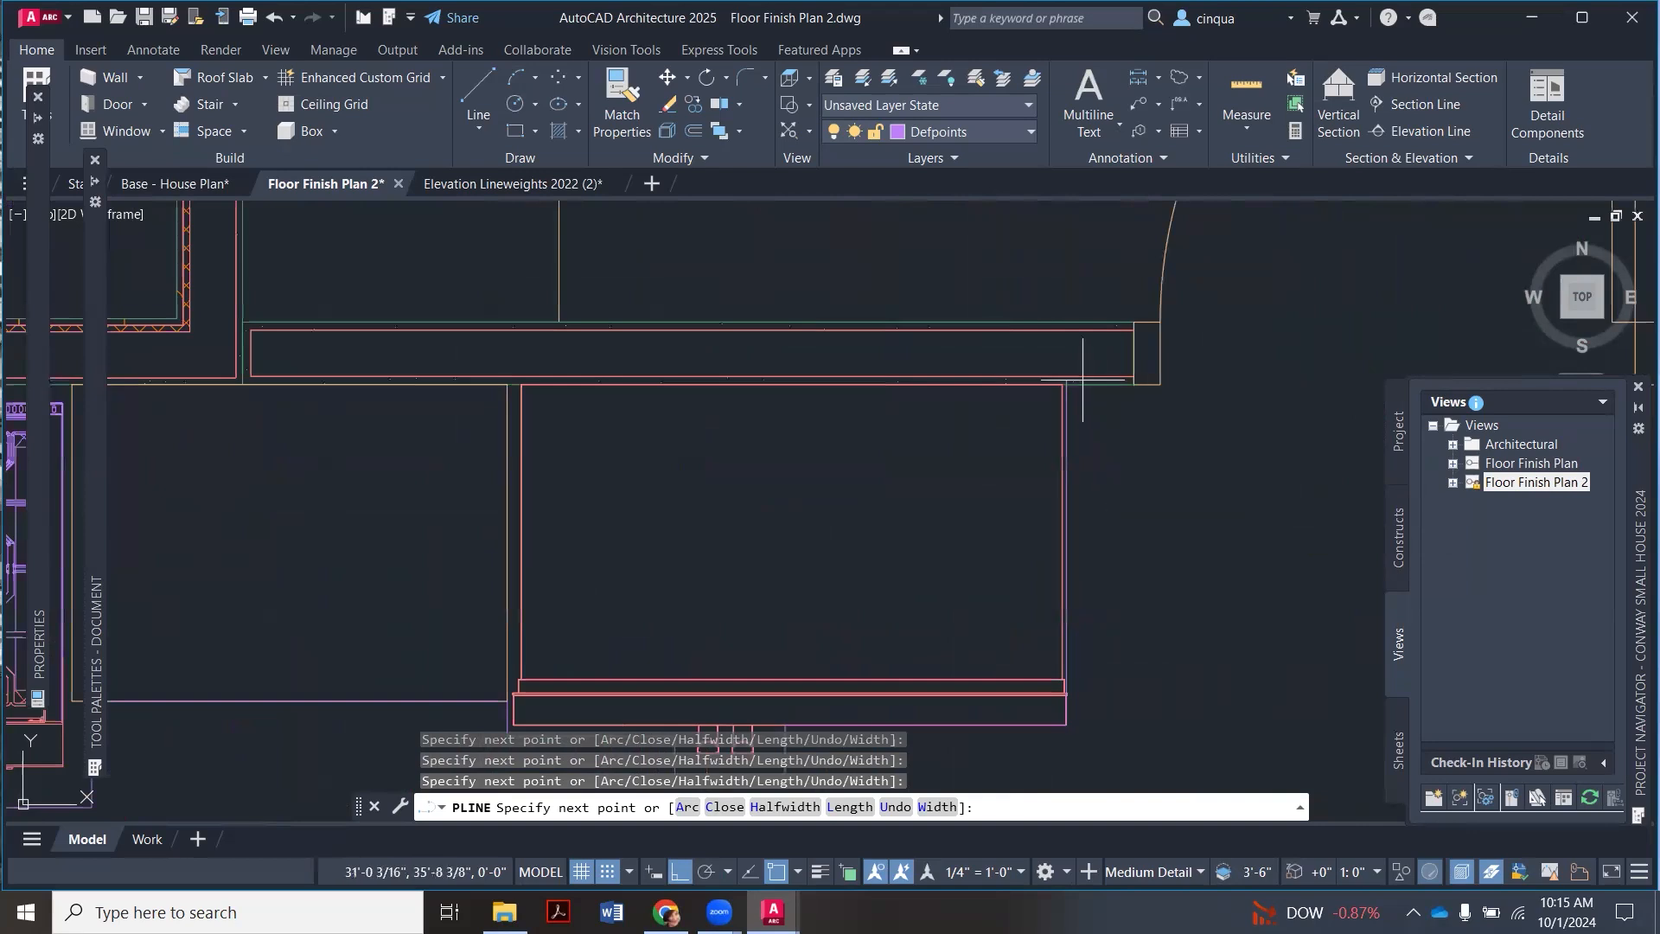
Step: Run the polyline across the north door opening to the northeast corner and down the east wall to its starting corner, and end it
{"action": "scroll", "coordinate": [1065, 378], "scroll_direction": "up", "scroll_amount": 5}
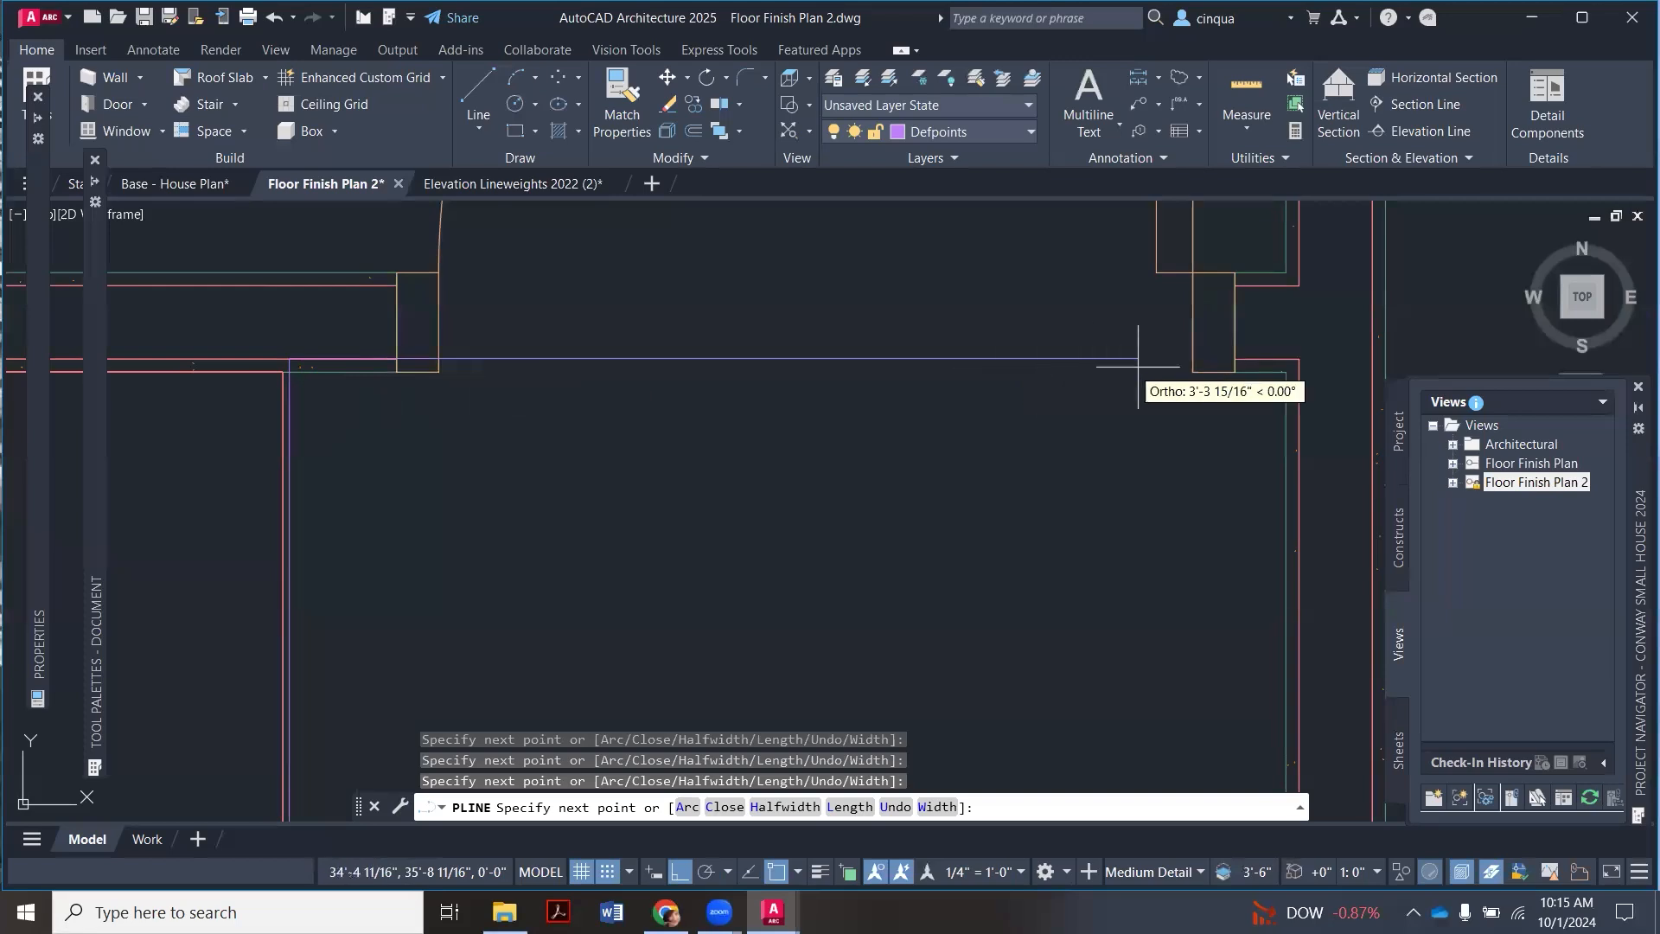
{"action": "left_click", "coordinate": [1288, 373]}
{"action": "scroll", "coordinate": [1264, 257], "scroll_direction": "down", "scroll_amount": 8}
{"action": "scroll", "coordinate": [1284, 605], "scroll_direction": "up", "scroll_amount": 2}
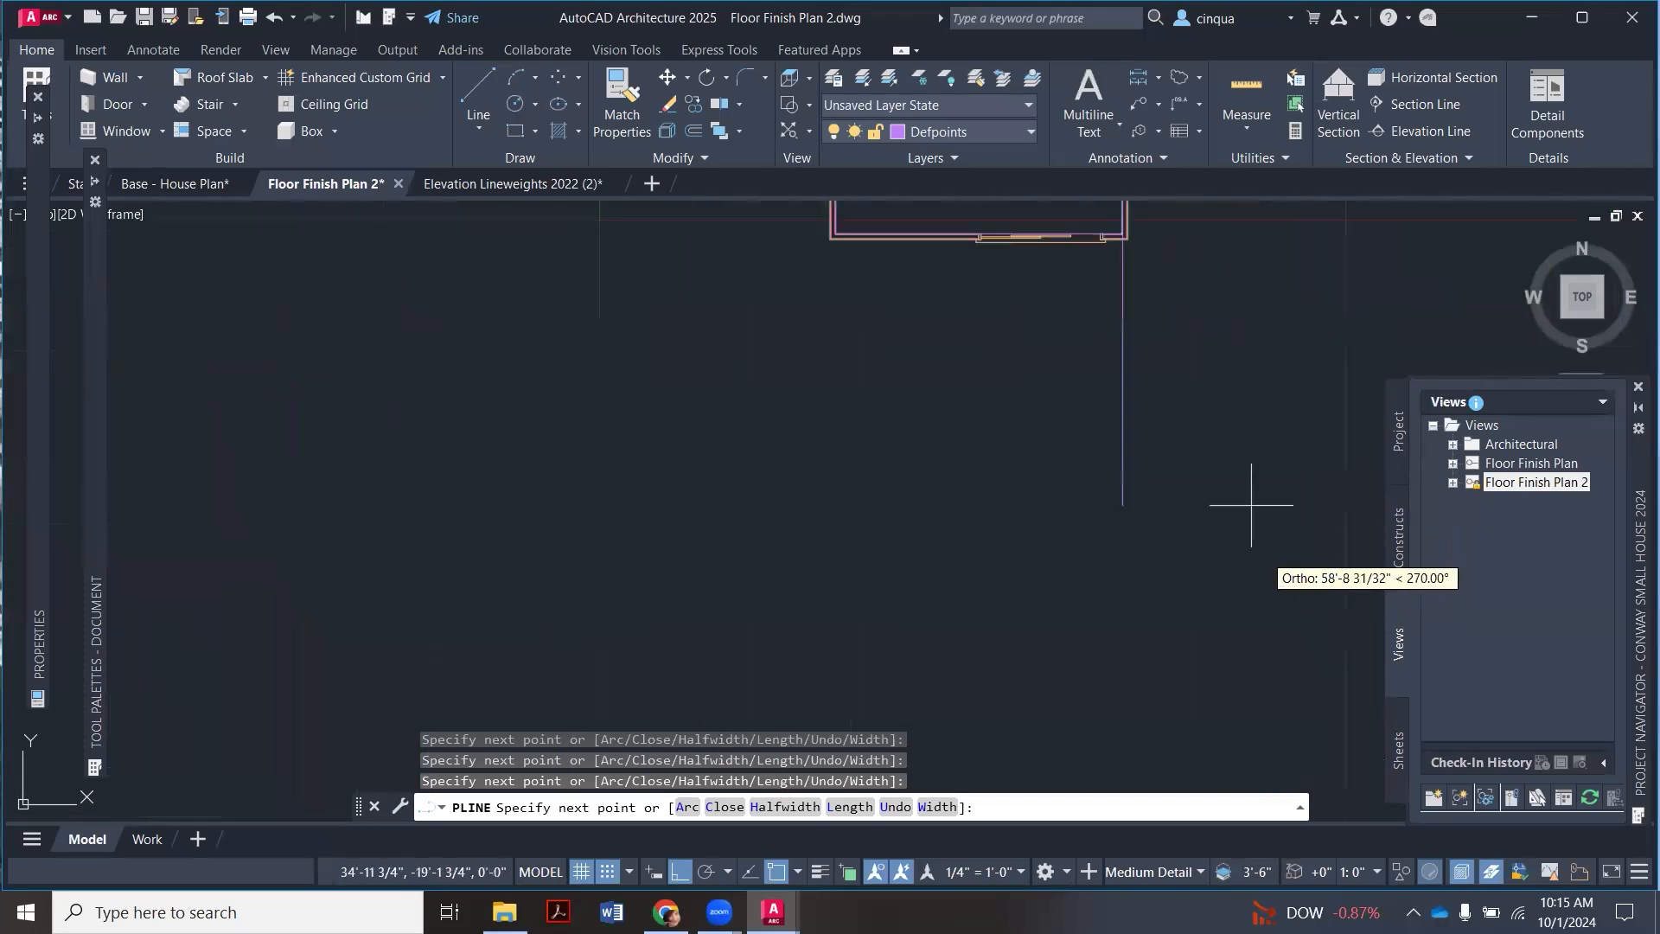
{"action": "scroll", "coordinate": [1069, 424], "scroll_direction": "down", "scroll_amount": 2}
{"action": "scroll", "coordinate": [1091, 350], "scroll_direction": "up", "scroll_amount": 8}
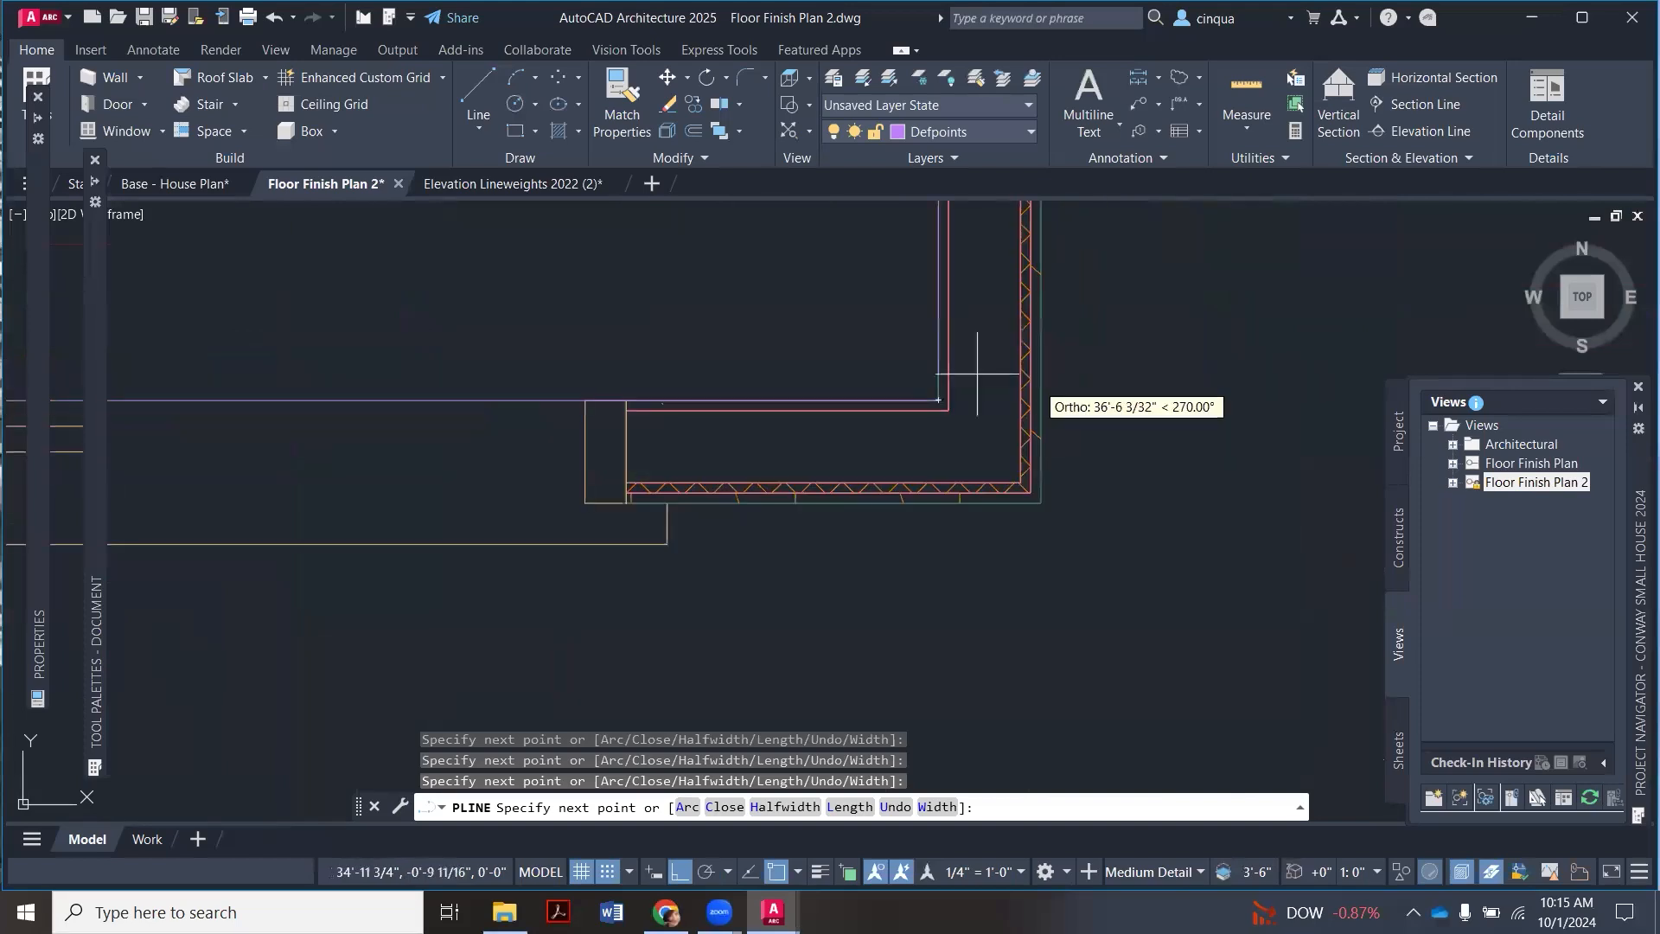
{"action": "scroll", "coordinate": [937, 399], "scroll_direction": "down", "scroll_amount": 10}
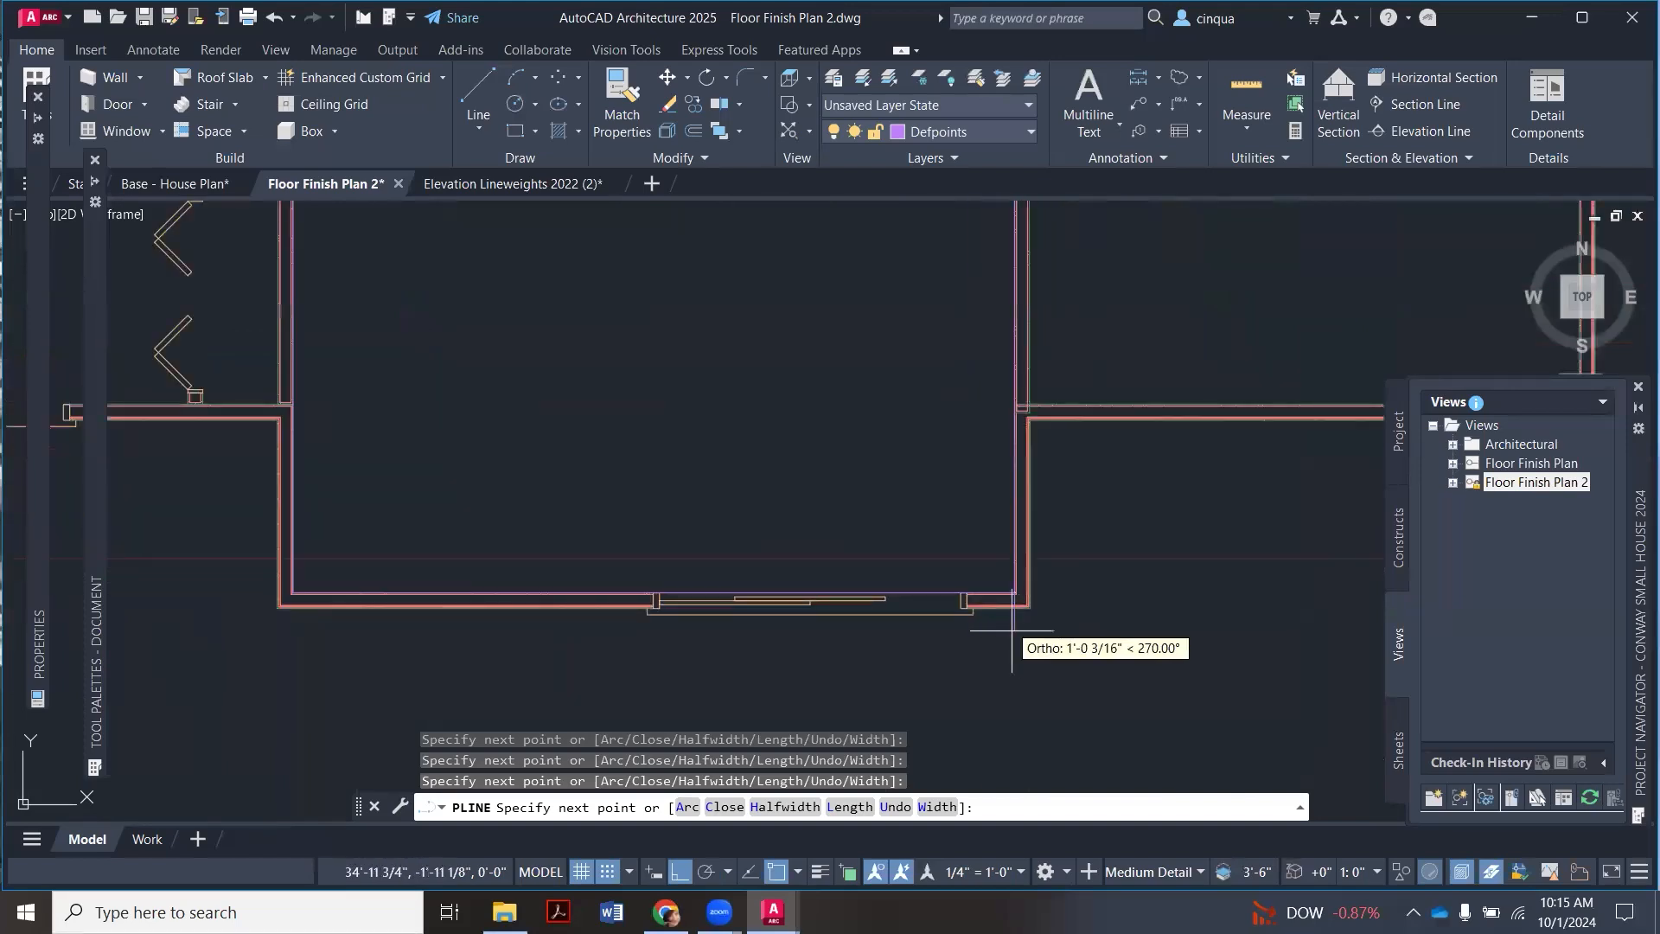
{"action": "key", "text": "Escape"}
Step: Stretch the polyline's vertex behind the refrigerator's east side down onto the inside face of the north wall
{"action": "scroll", "coordinate": [887, 454], "scroll_direction": "up", "scroll_amount": 10}
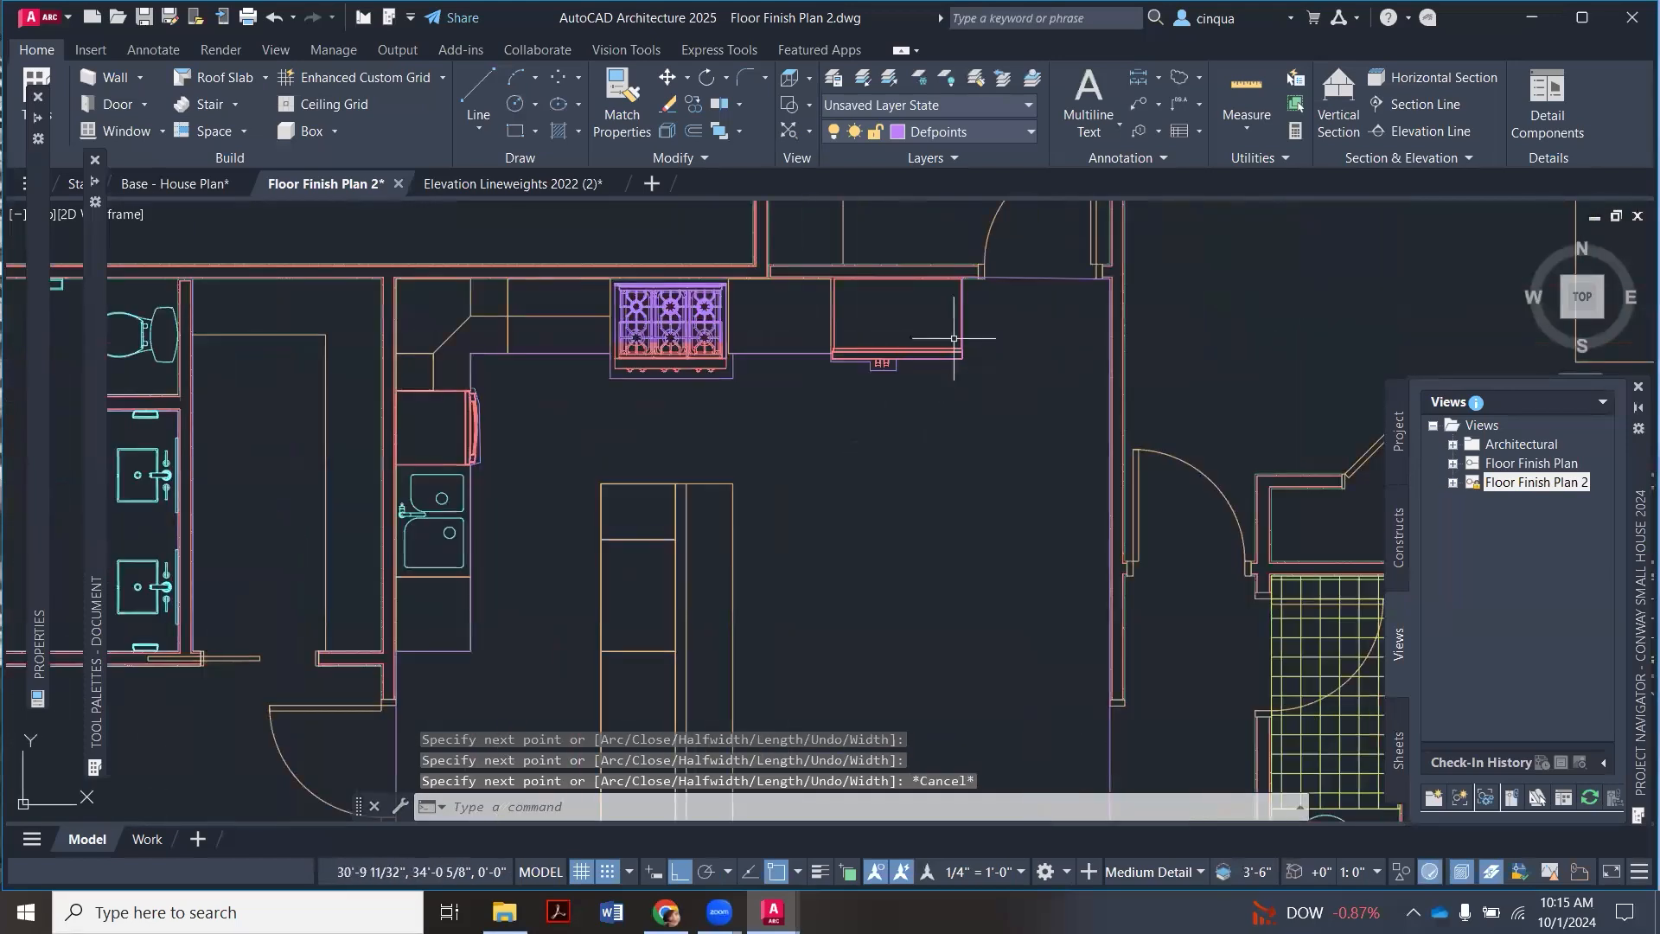
{"action": "left_click", "coordinate": [1047, 245]}
{"action": "scroll", "coordinate": [629, 253], "scroll_direction": "up", "scroll_amount": 8}
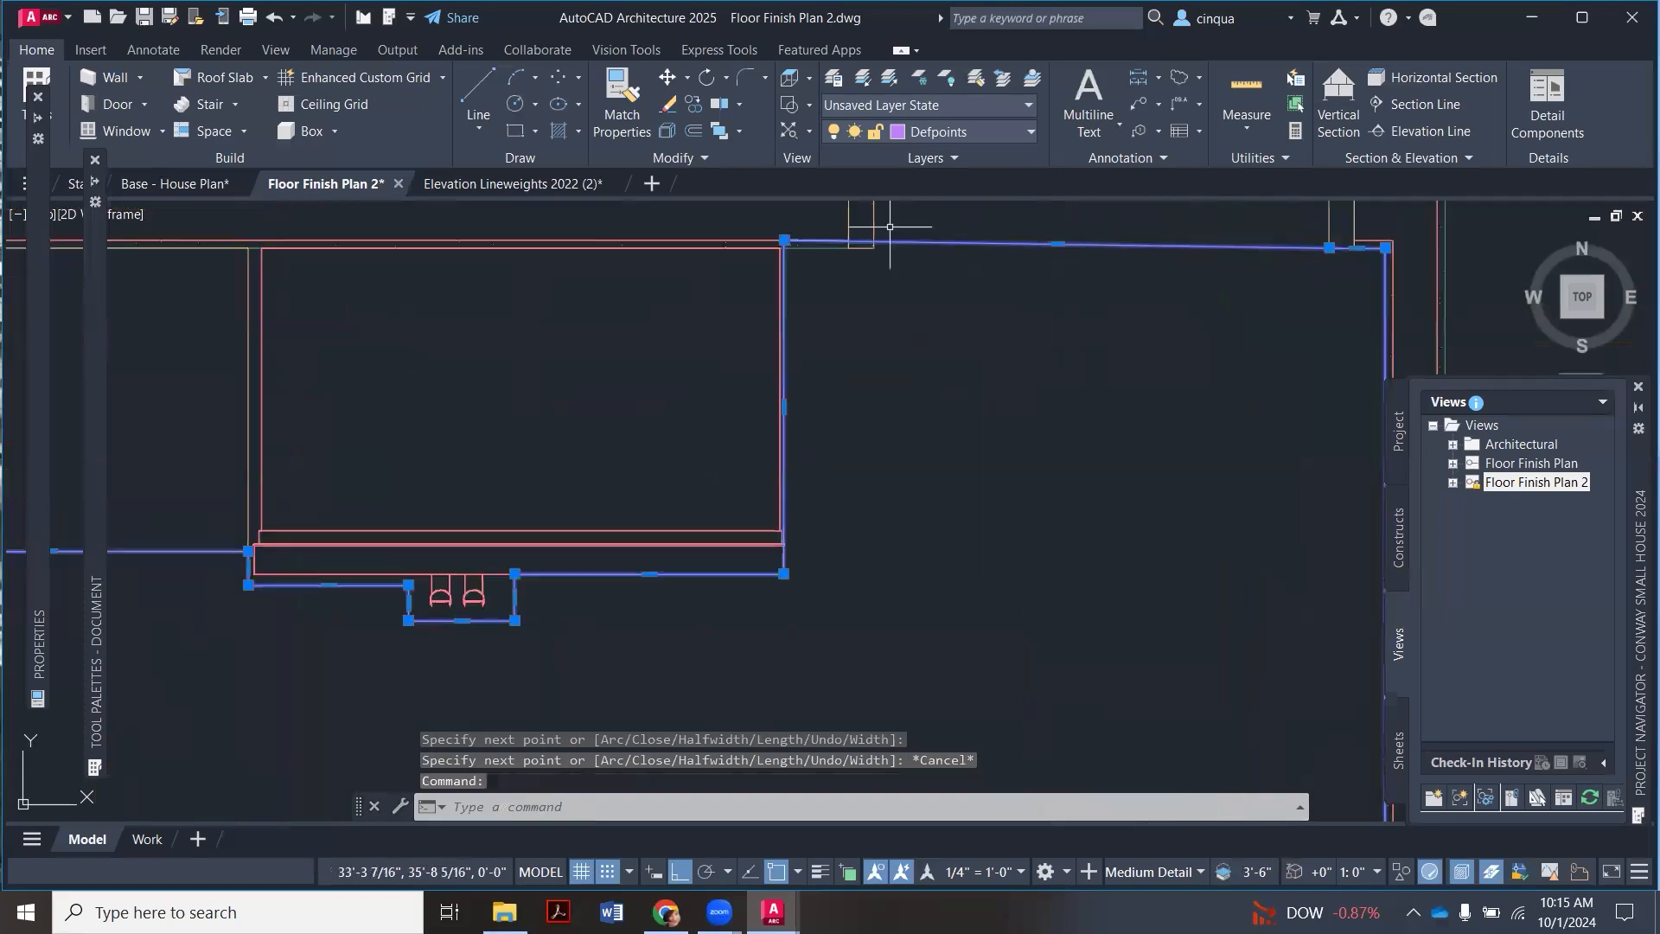
{"action": "left_click", "coordinate": [639, 253]}
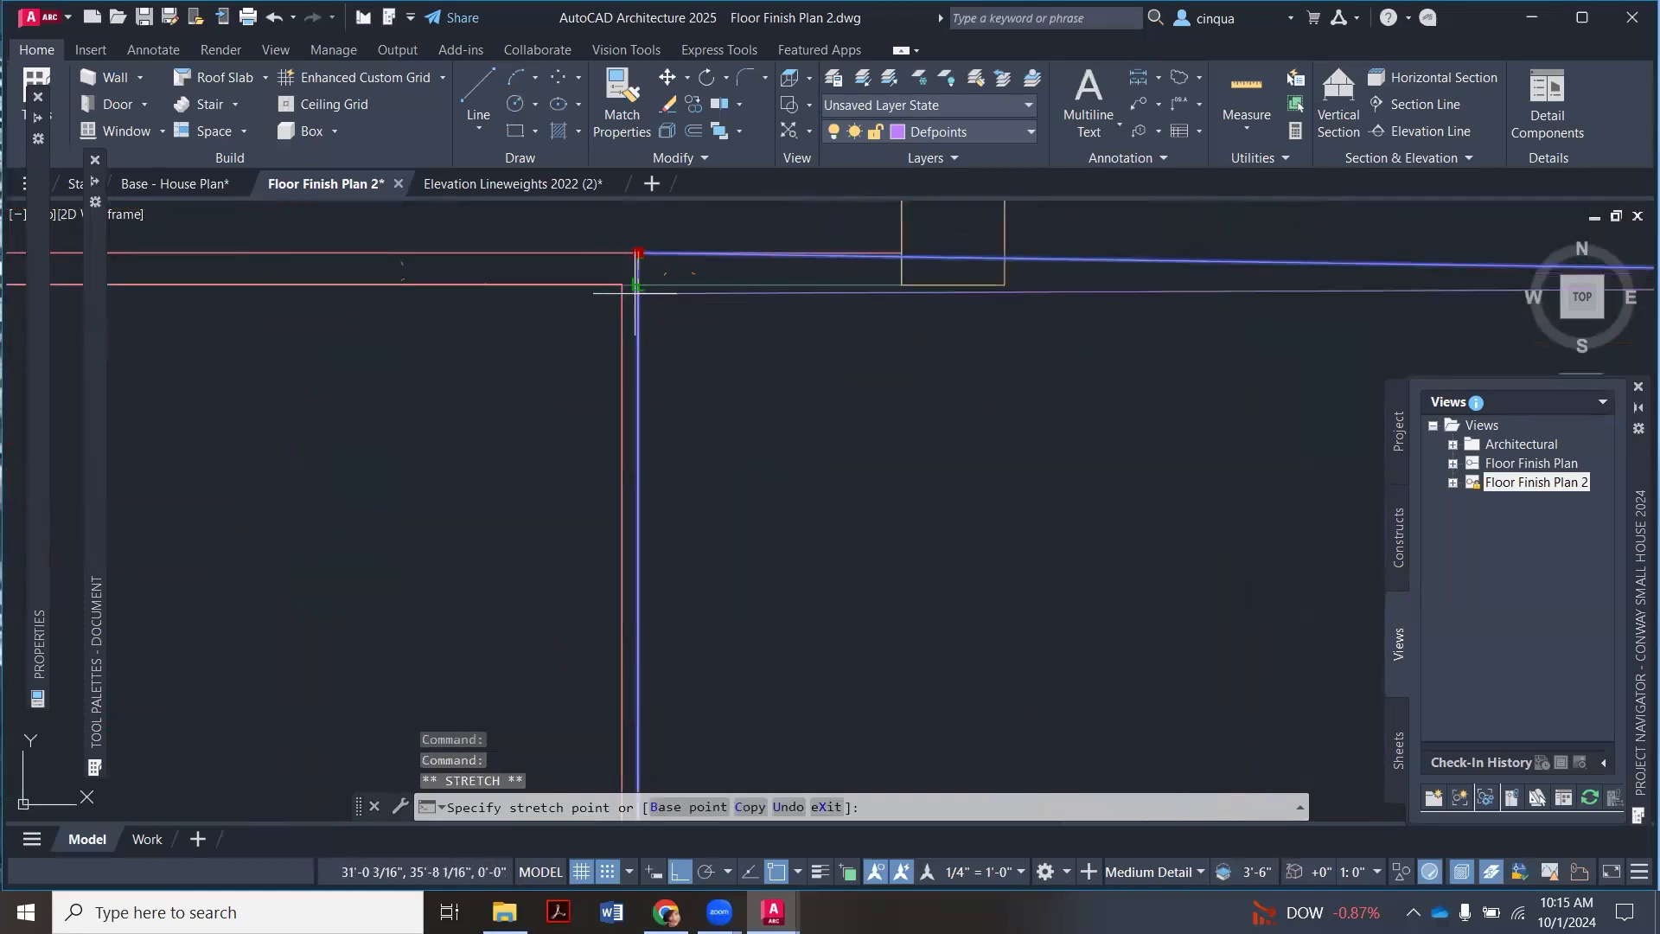
{"action": "scroll", "coordinate": [852, 358], "scroll_direction": "down", "scroll_amount": 3}
{"action": "key", "text": "Escape"}
{"action": "scroll", "coordinate": [895, 379], "scroll_direction": "down", "scroll_amount": 6}
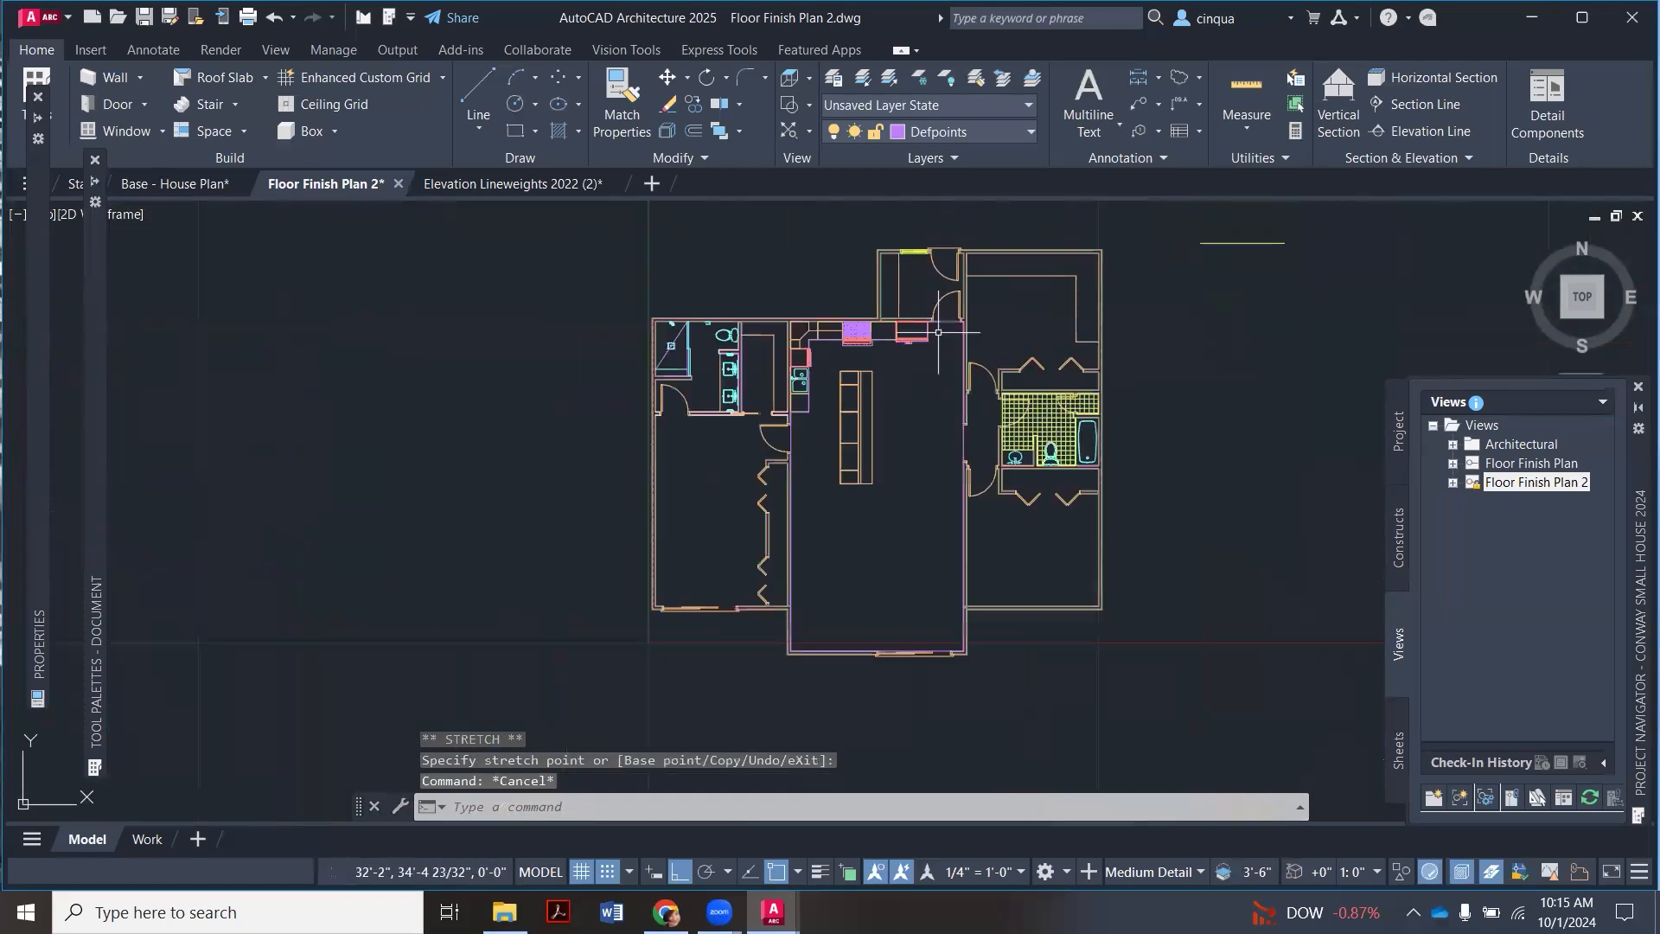
Step: Draw a rectangle around the kitchen island from its northwest corner to its southeast corner
{"action": "scroll", "coordinate": [895, 380], "scroll_direction": "up", "scroll_amount": 4}
{"action": "scroll", "coordinate": [797, 266], "scroll_direction": "down", "scroll_amount": 3}
{"action": "scroll", "coordinate": [795, 289], "scroll_direction": "up", "scroll_amount": 3}
{"action": "left_click", "coordinate": [516, 129]}
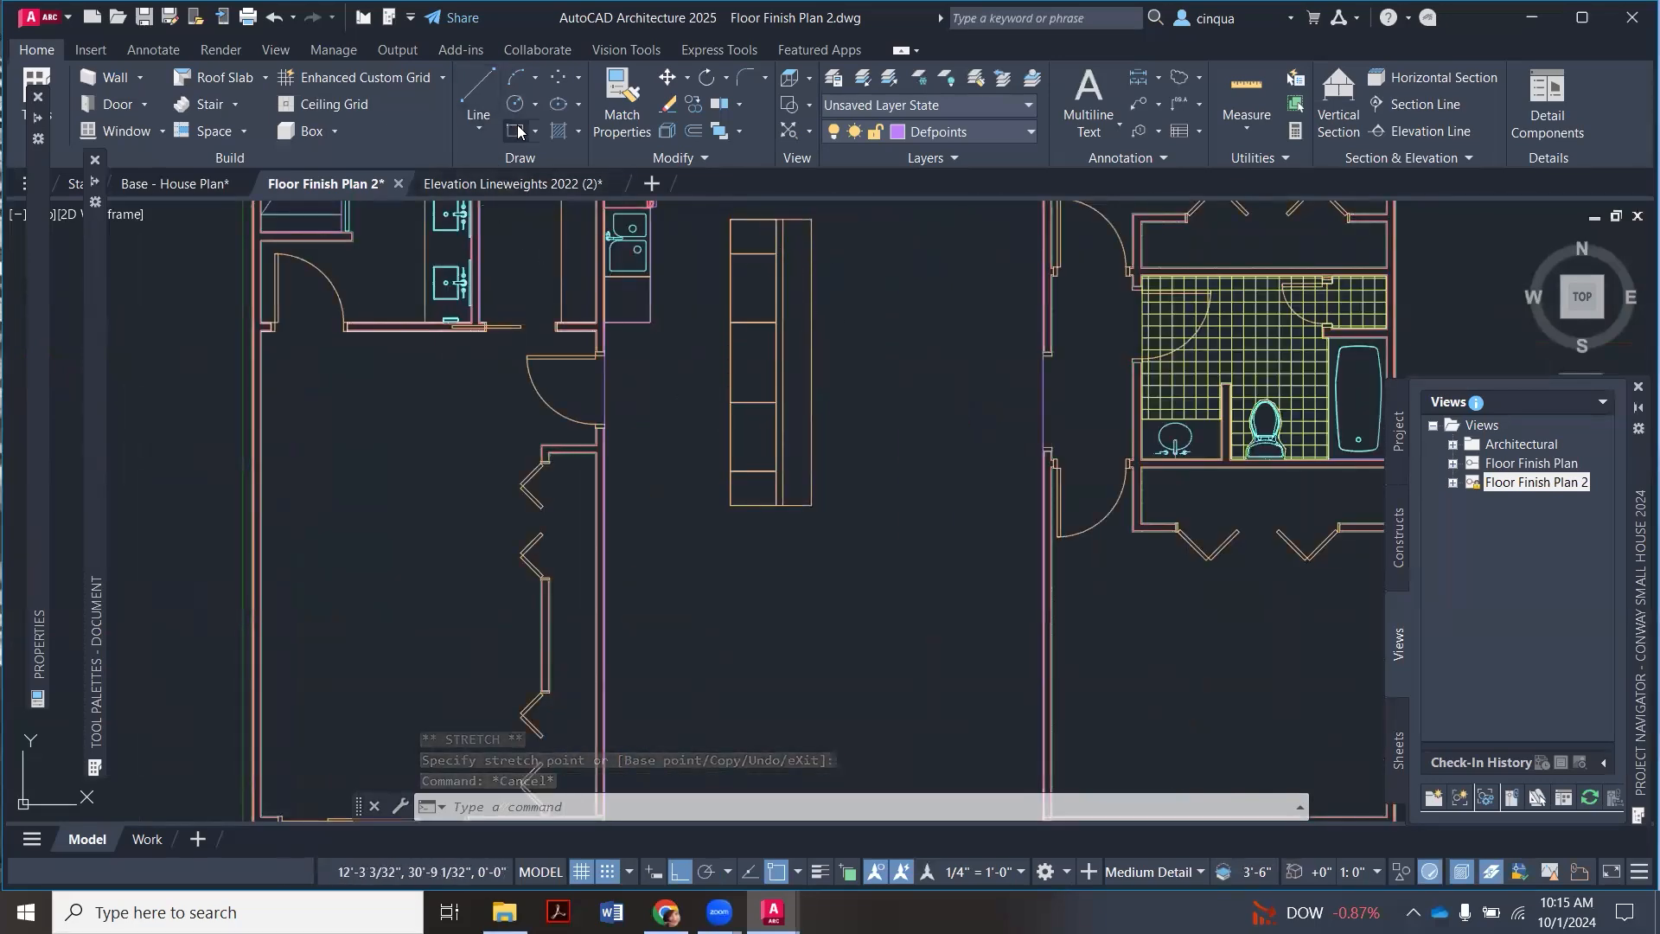
{"action": "scroll", "coordinate": [778, 413], "scroll_direction": "down", "scroll_amount": 1}
{"action": "scroll", "coordinate": [767, 300], "scroll_direction": "up", "scroll_amount": 6}
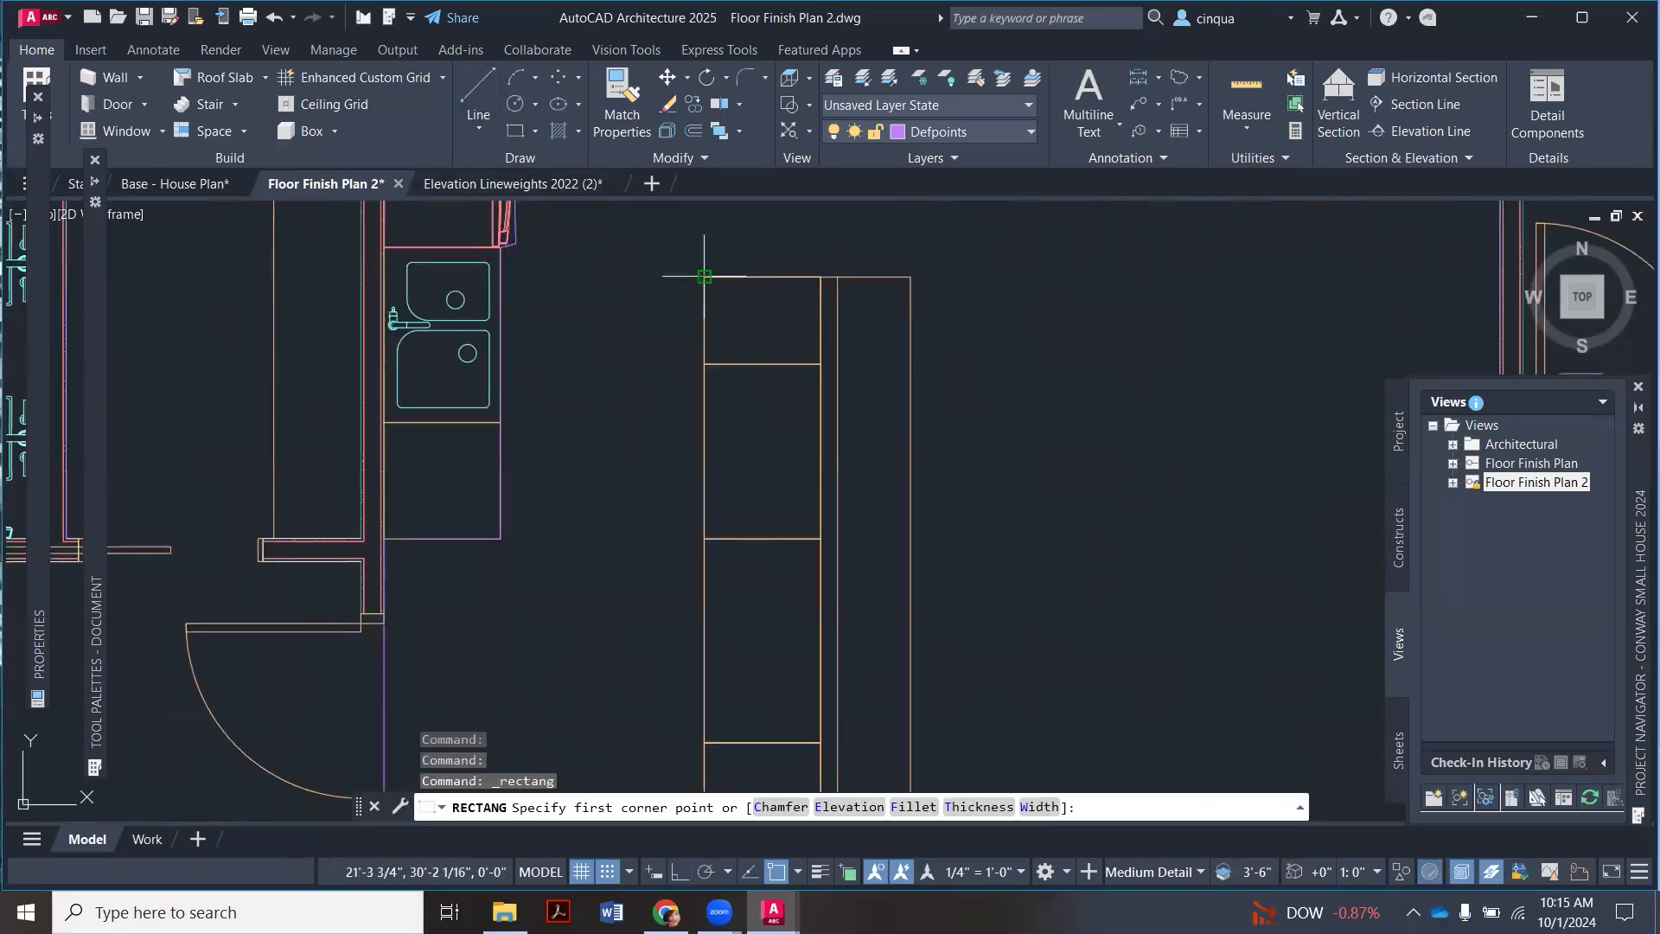
{"action": "left_click", "coordinate": [749, 291]}
{"action": "scroll", "coordinate": [752, 289], "scroll_direction": "down", "scroll_amount": 6}
{"action": "scroll", "coordinate": [788, 447], "scroll_direction": "up", "scroll_amount": 5}
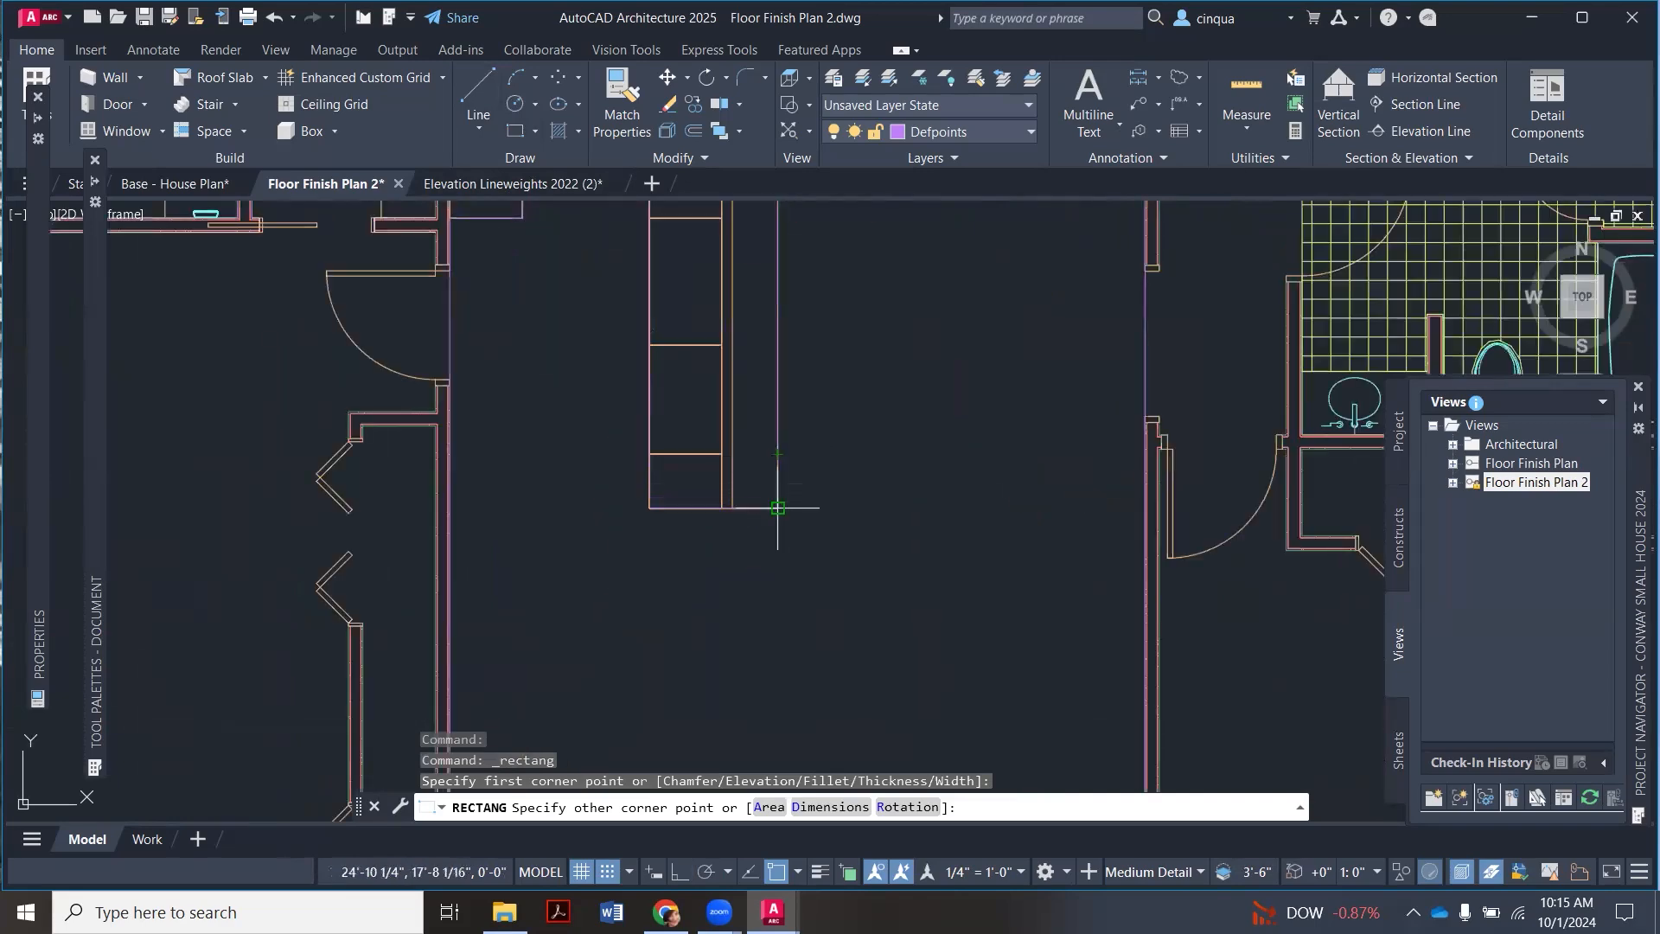
{"action": "left_click", "coordinate": [782, 513]}
{"action": "scroll", "coordinate": [870, 517], "scroll_direction": "down", "scroll_amount": 5}
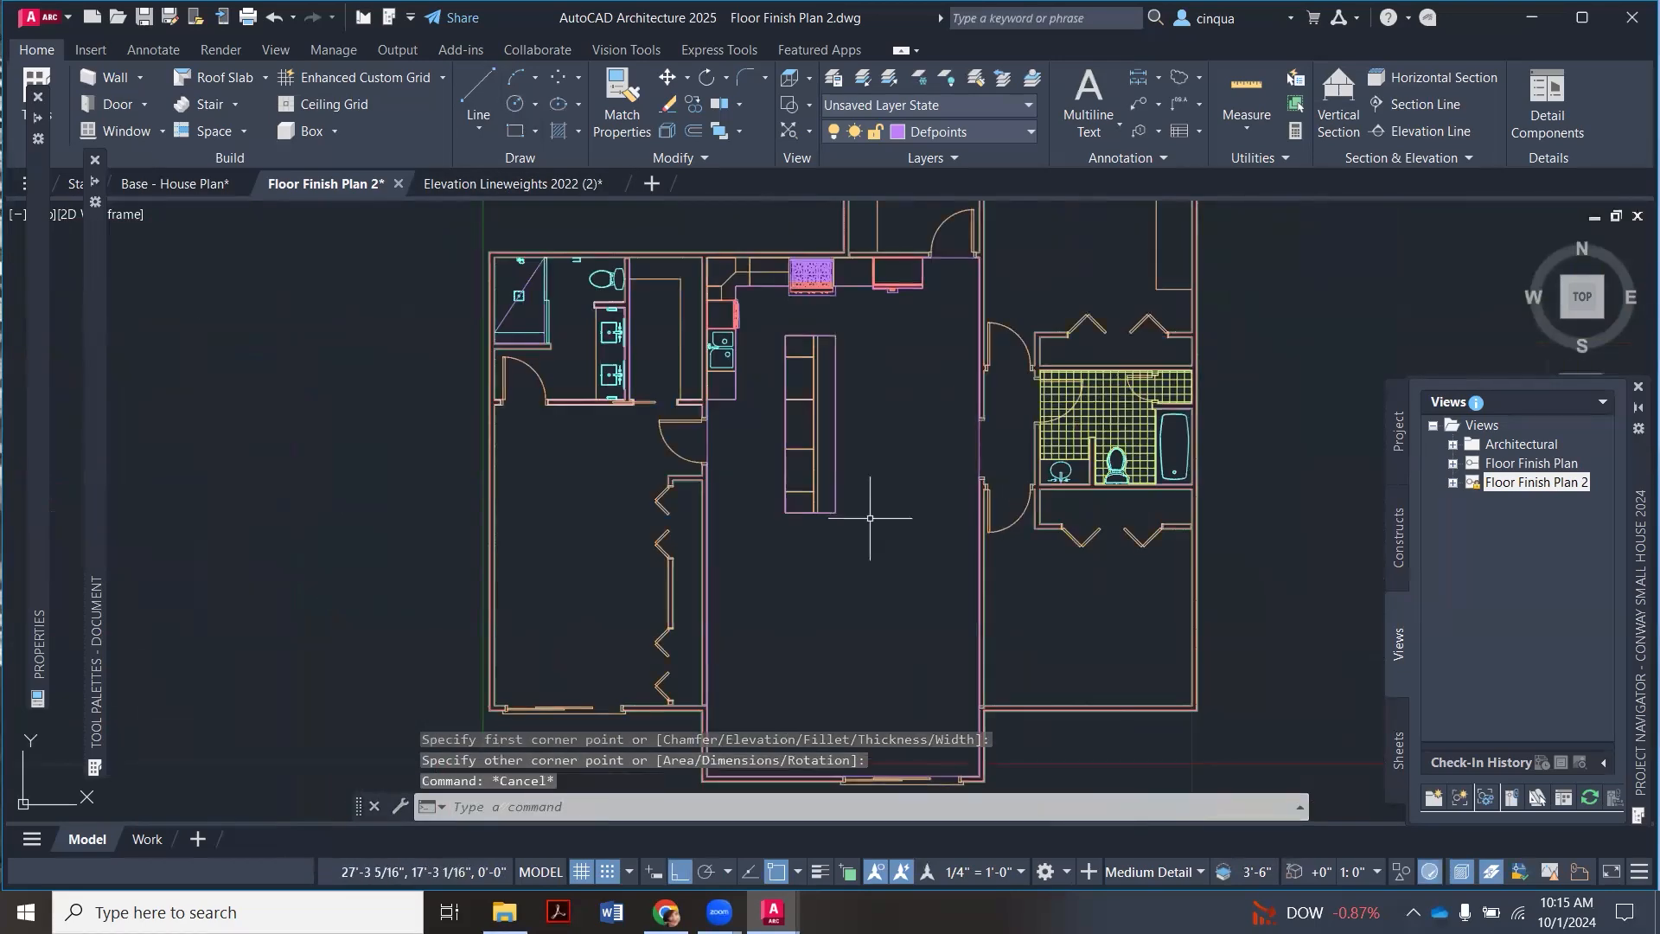
Step: Match the living and kitchen outline's properties to the yellow sample line outside the plan
{"action": "scroll", "coordinate": [870, 517], "scroll_direction": "down", "scroll_amount": 3}
{"action": "left_click", "coordinate": [622, 102]}
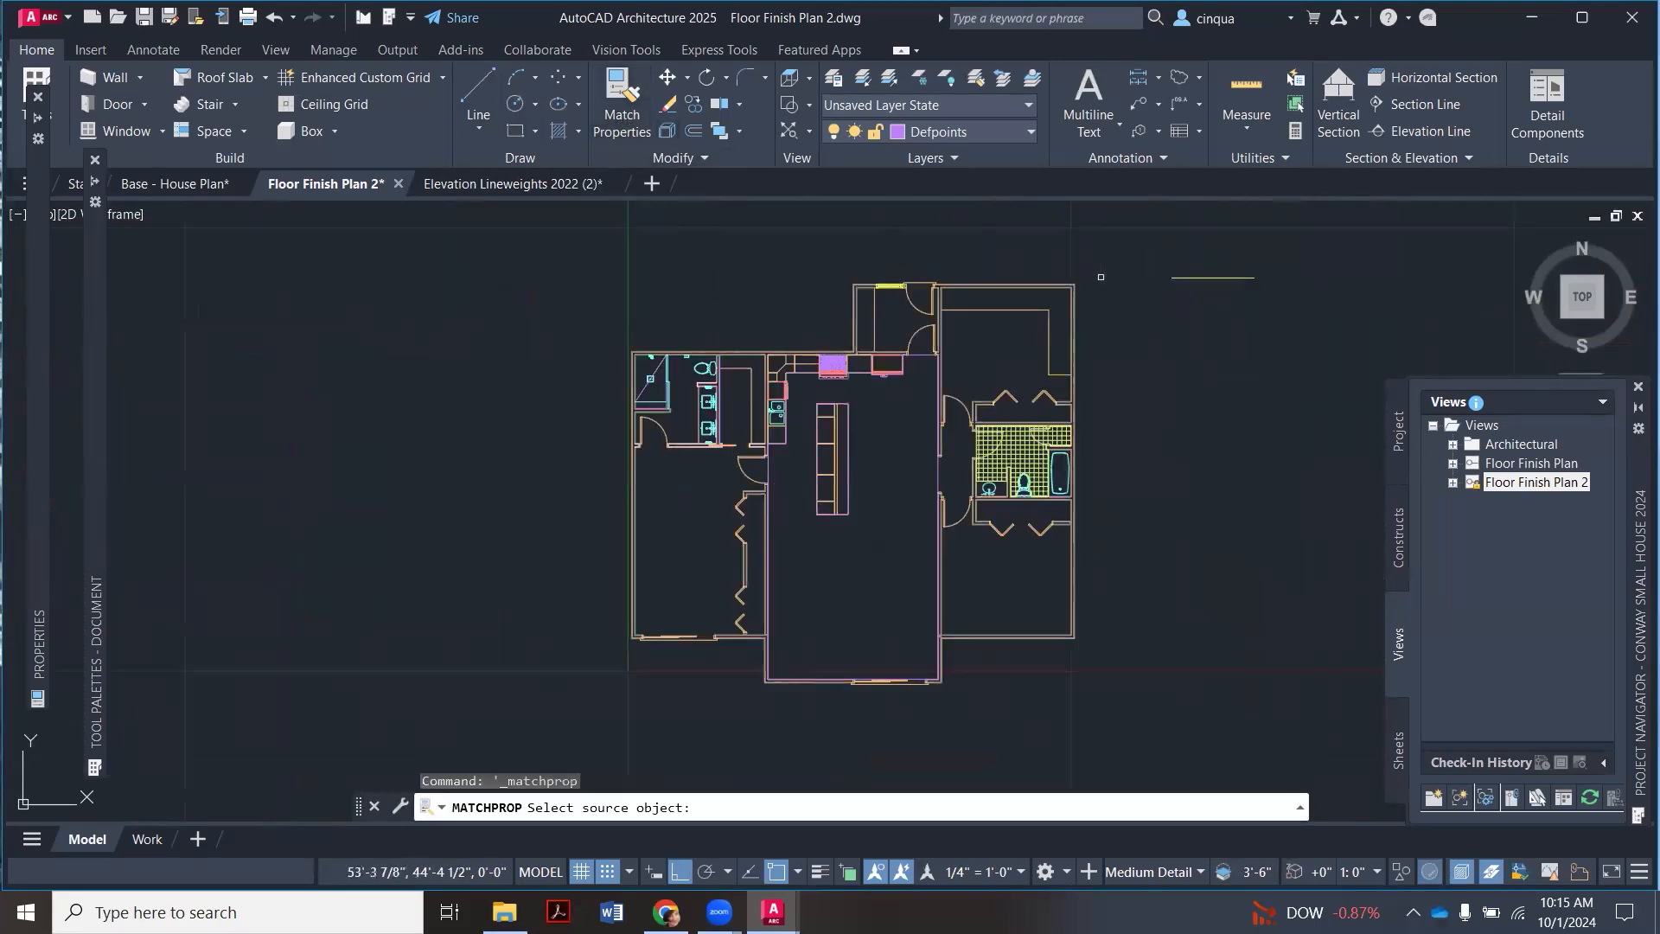
{"action": "left_click", "coordinate": [1212, 277]}
{"action": "scroll", "coordinate": [966, 421], "scroll_direction": "up", "scroll_amount": 5}
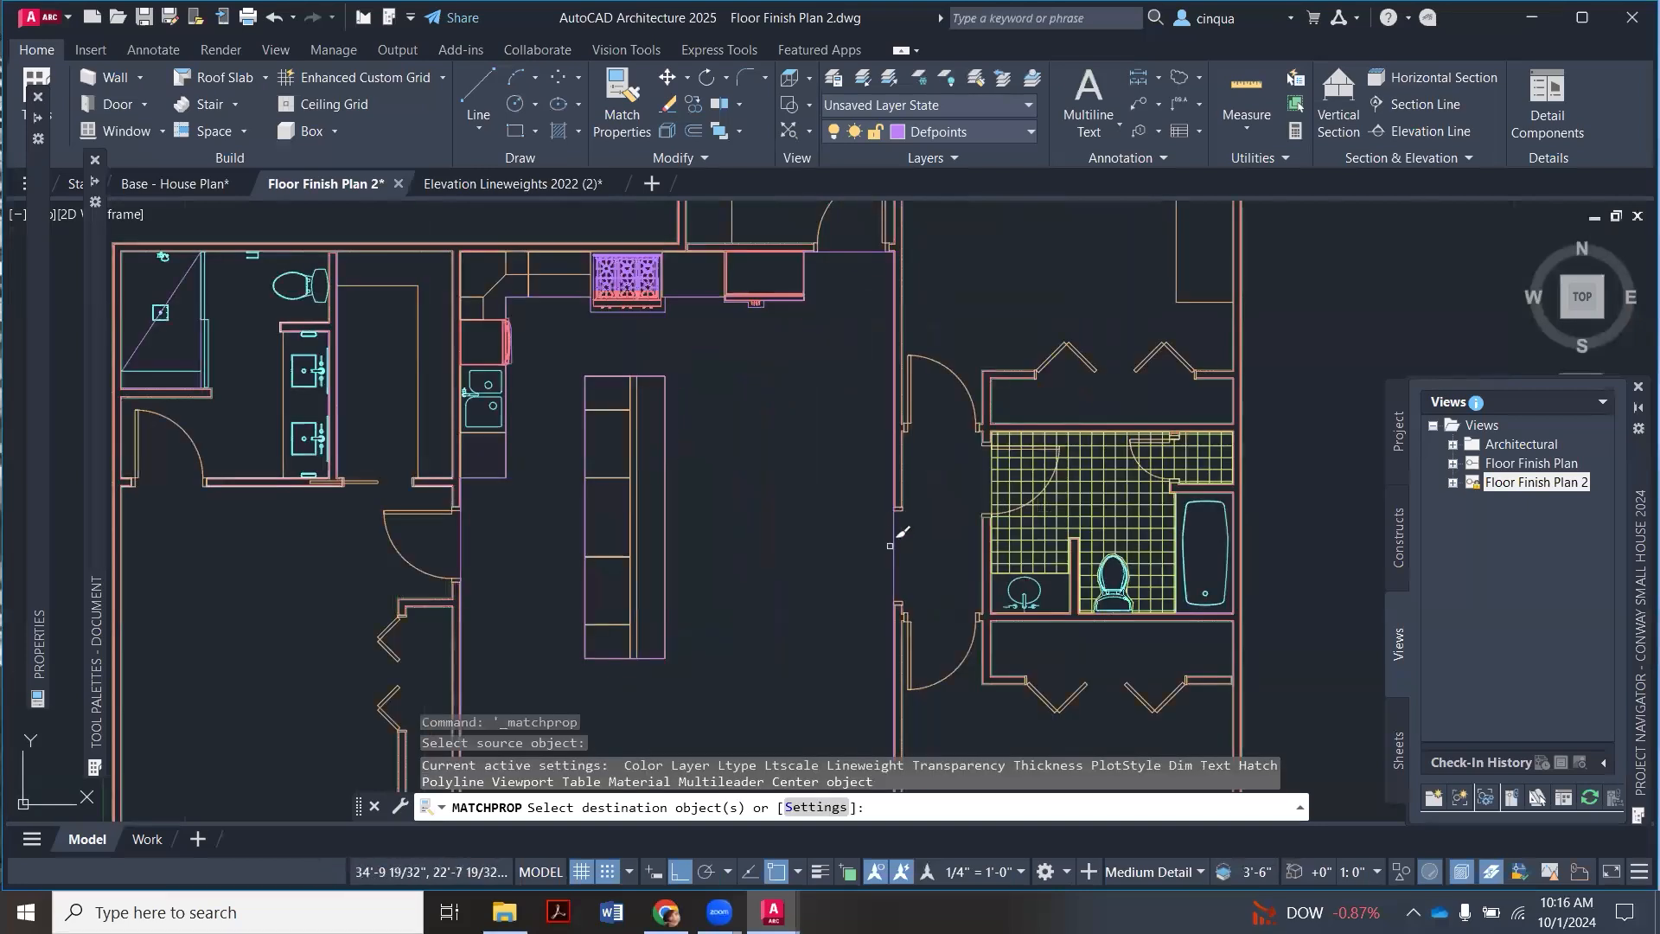
{"action": "key", "text": "Escape"}
{"action": "scroll", "coordinate": [790, 472], "scroll_direction": "down", "scroll_amount": 3}
{"action": "scroll", "coordinate": [757, 390], "scroll_direction": "up", "scroll_amount": 3}
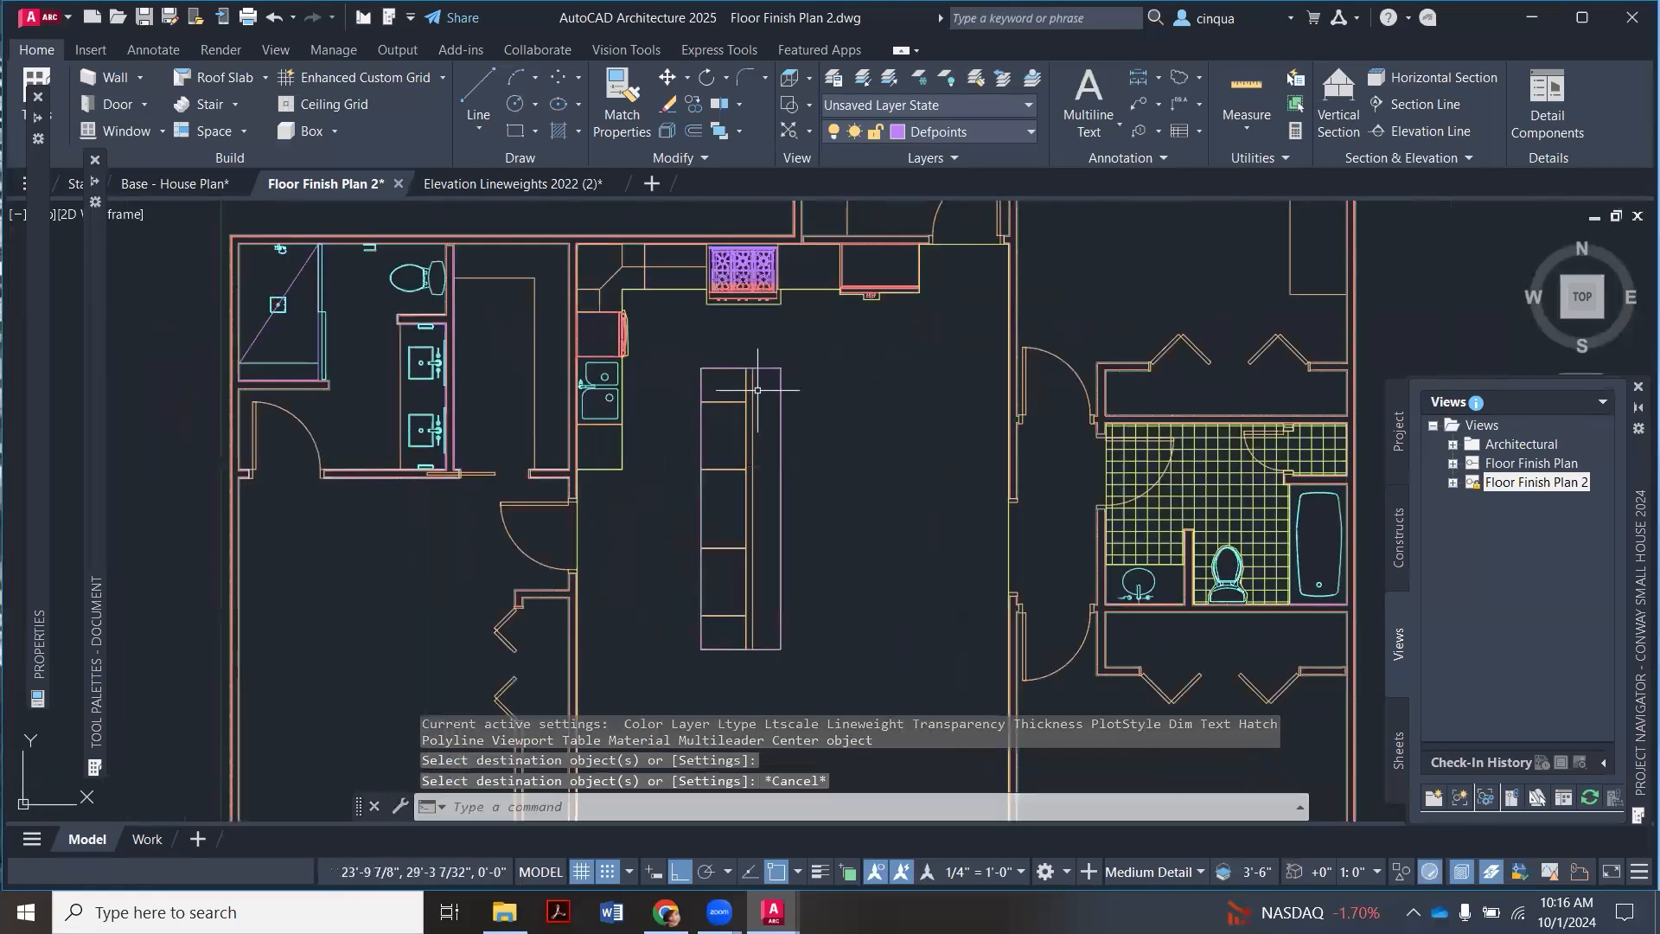
Step: Hatch the living and kitchen floor by selecting its polyline outline as the boundary object
{"action": "scroll", "coordinate": [757, 390], "scroll_direction": "down", "scroll_amount": 5}
{"action": "scroll", "coordinate": [783, 442], "scroll_direction": "up", "scroll_amount": 2}
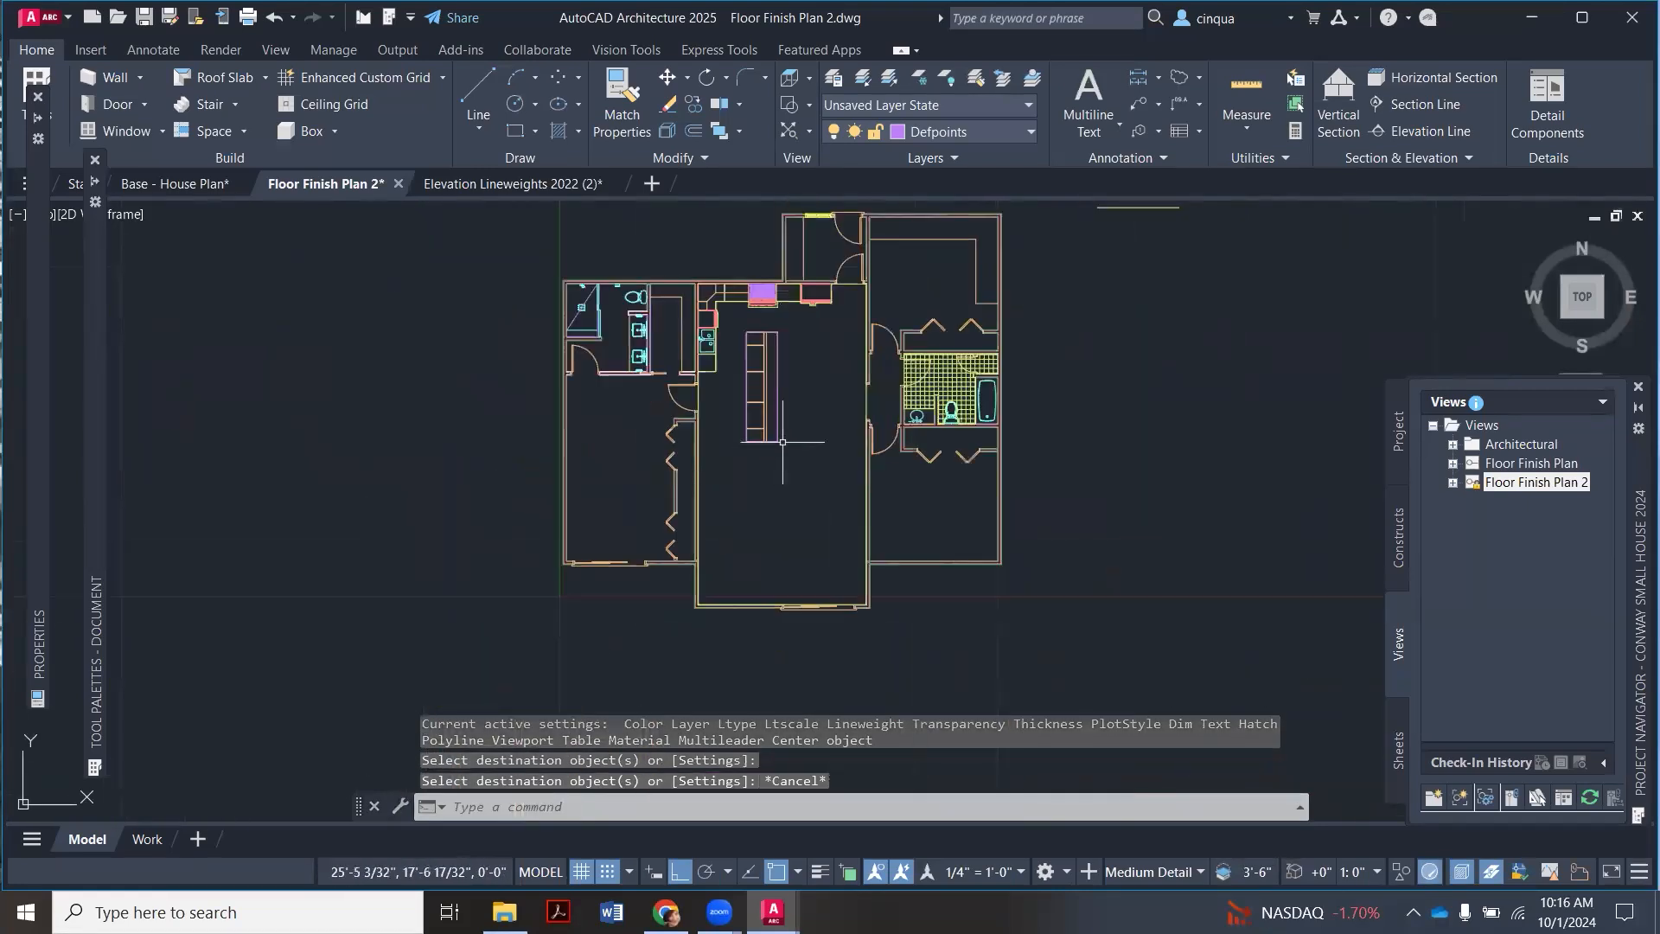
{"action": "type", "text": "hatc"}
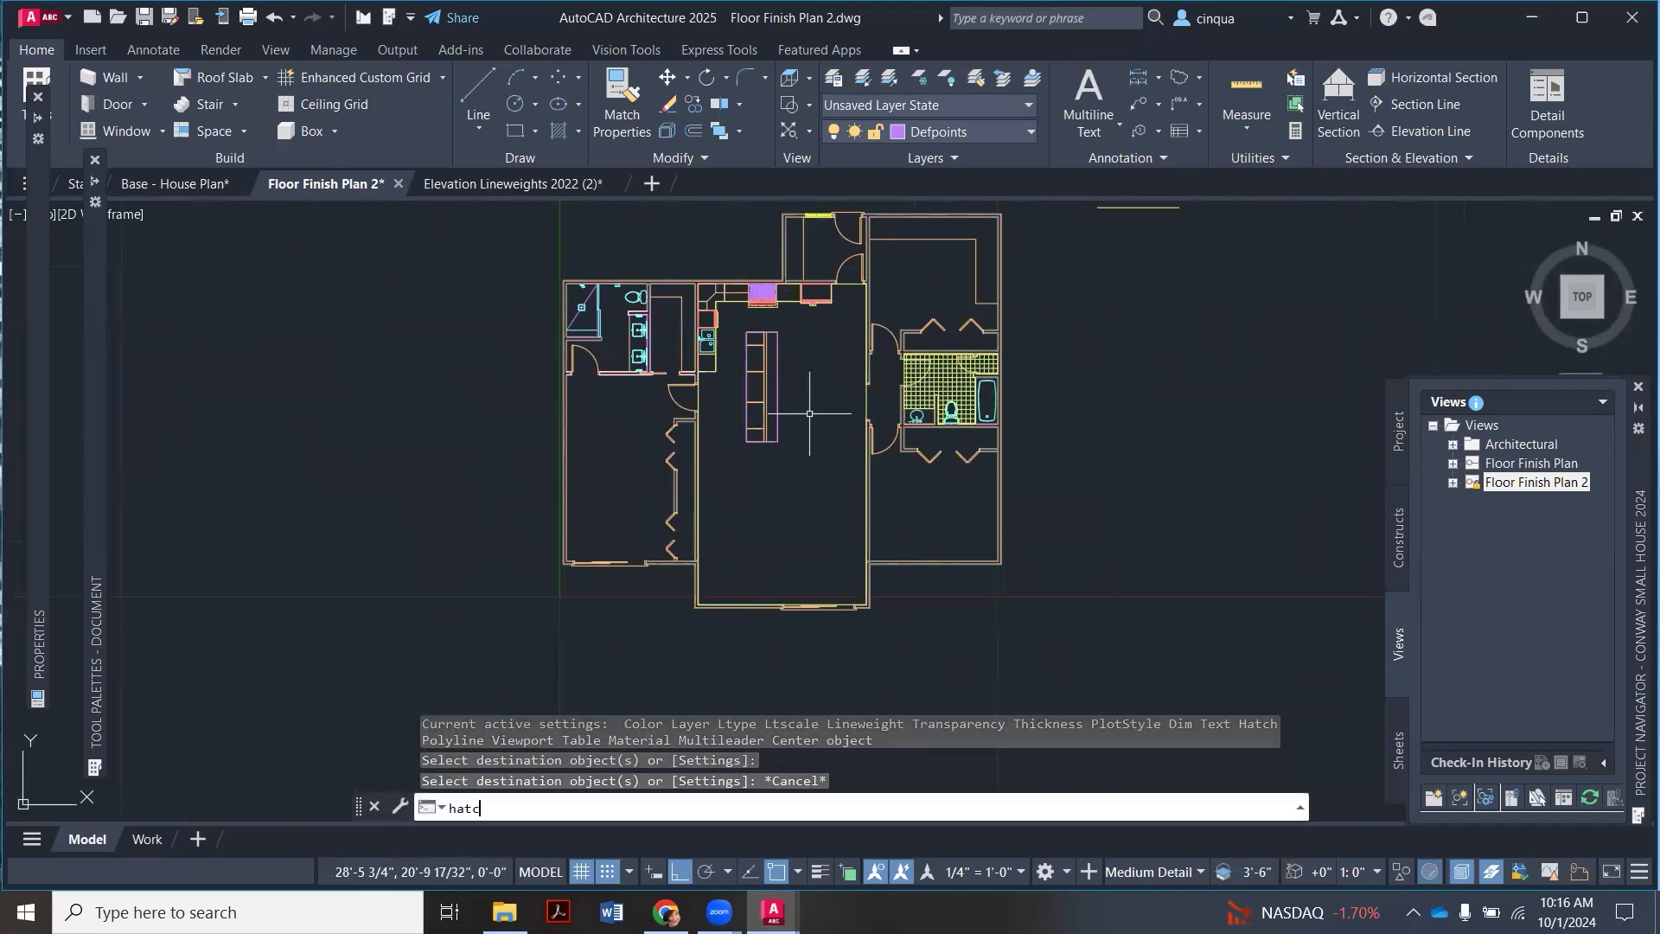
{"action": "type", "text": "h"}
{"action": "key", "text": "Return"}
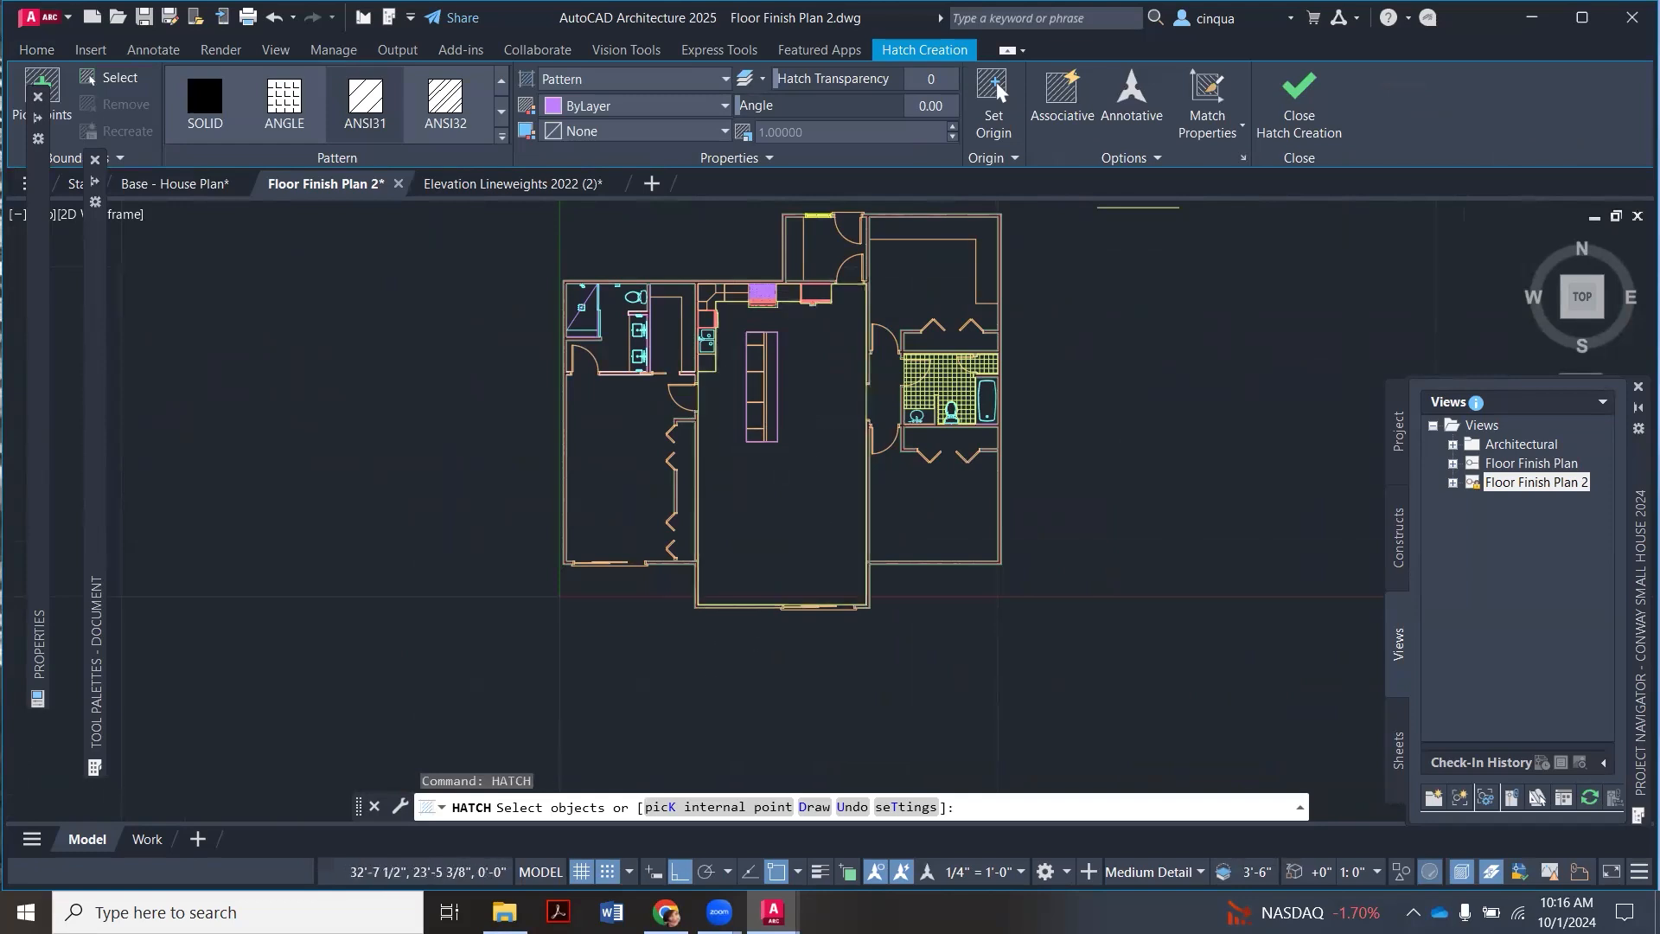
{"action": "scroll", "coordinate": [866, 371], "scroll_direction": "up", "scroll_amount": 4}
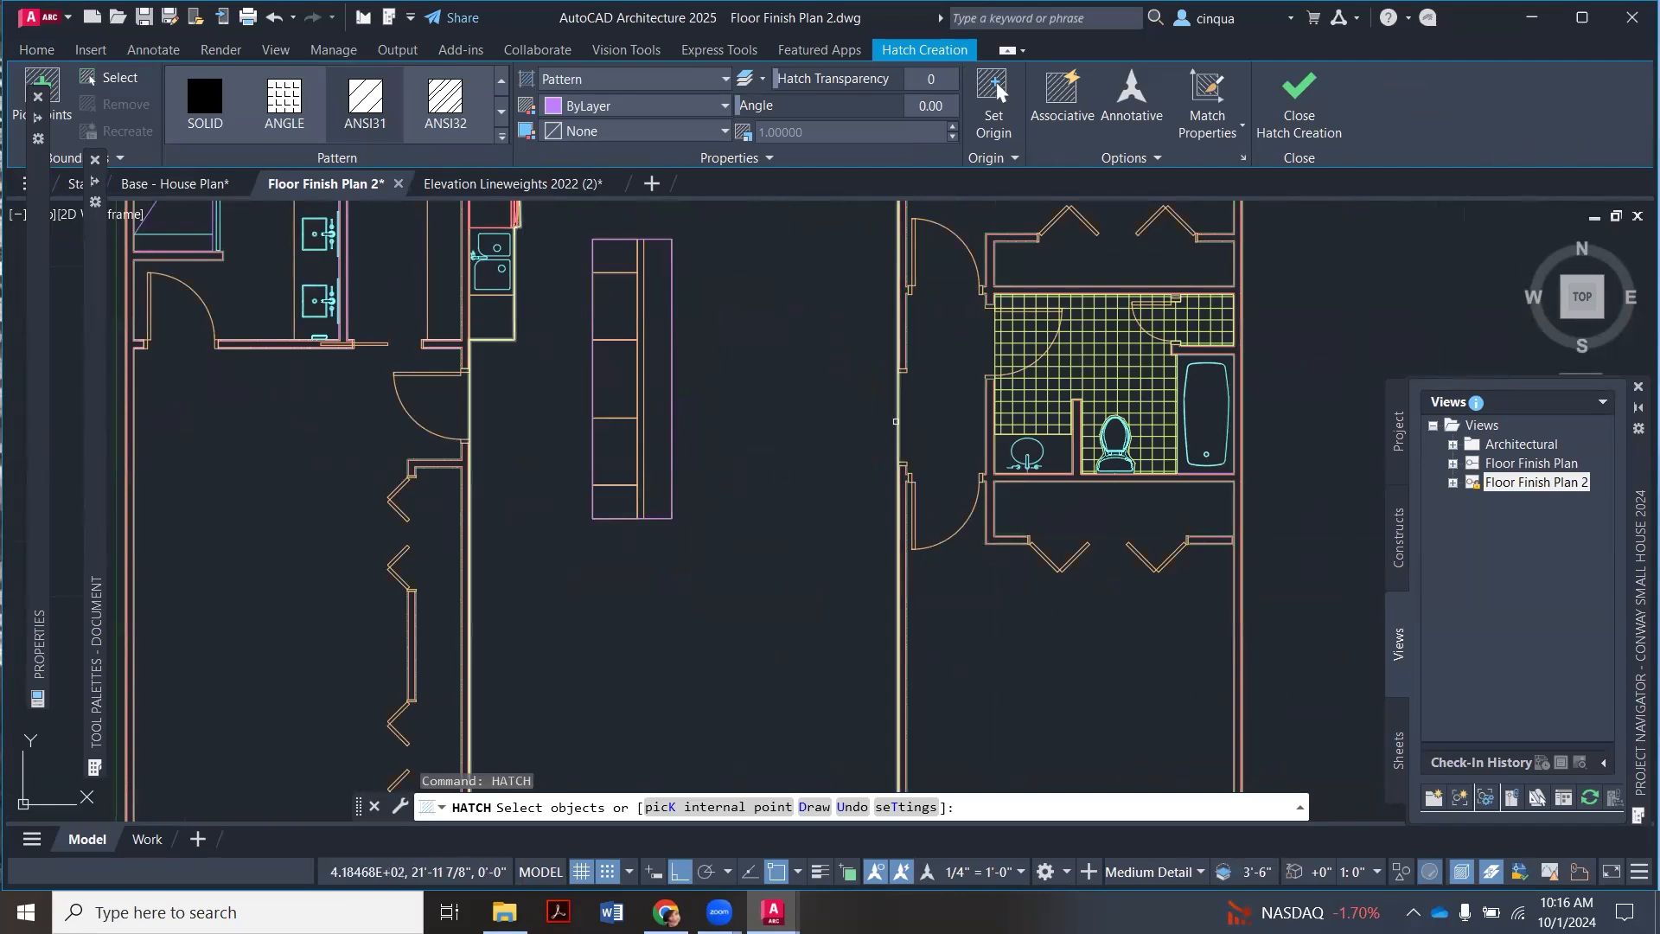
{"action": "left_click", "coordinate": [894, 421]}
{"action": "scroll", "coordinate": [797, 417], "scroll_direction": "down", "scroll_amount": 4}
{"action": "scroll", "coordinate": [797, 417], "scroll_direction": "up", "scroll_amount": 2}
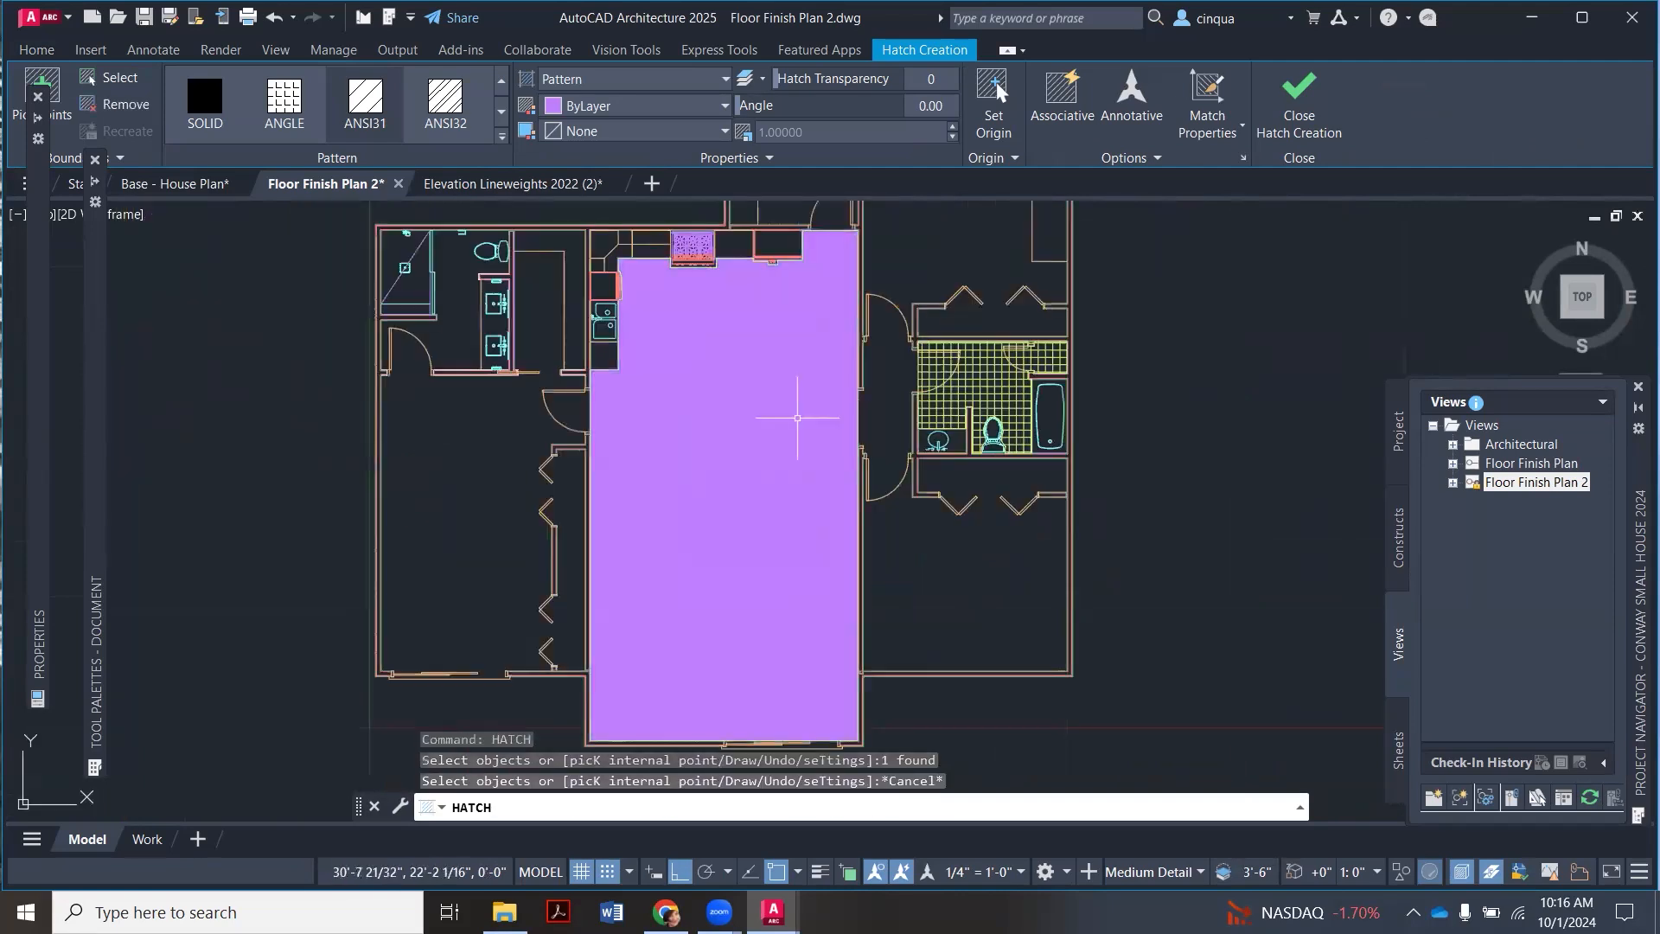
{"action": "key", "text": "Escape"}
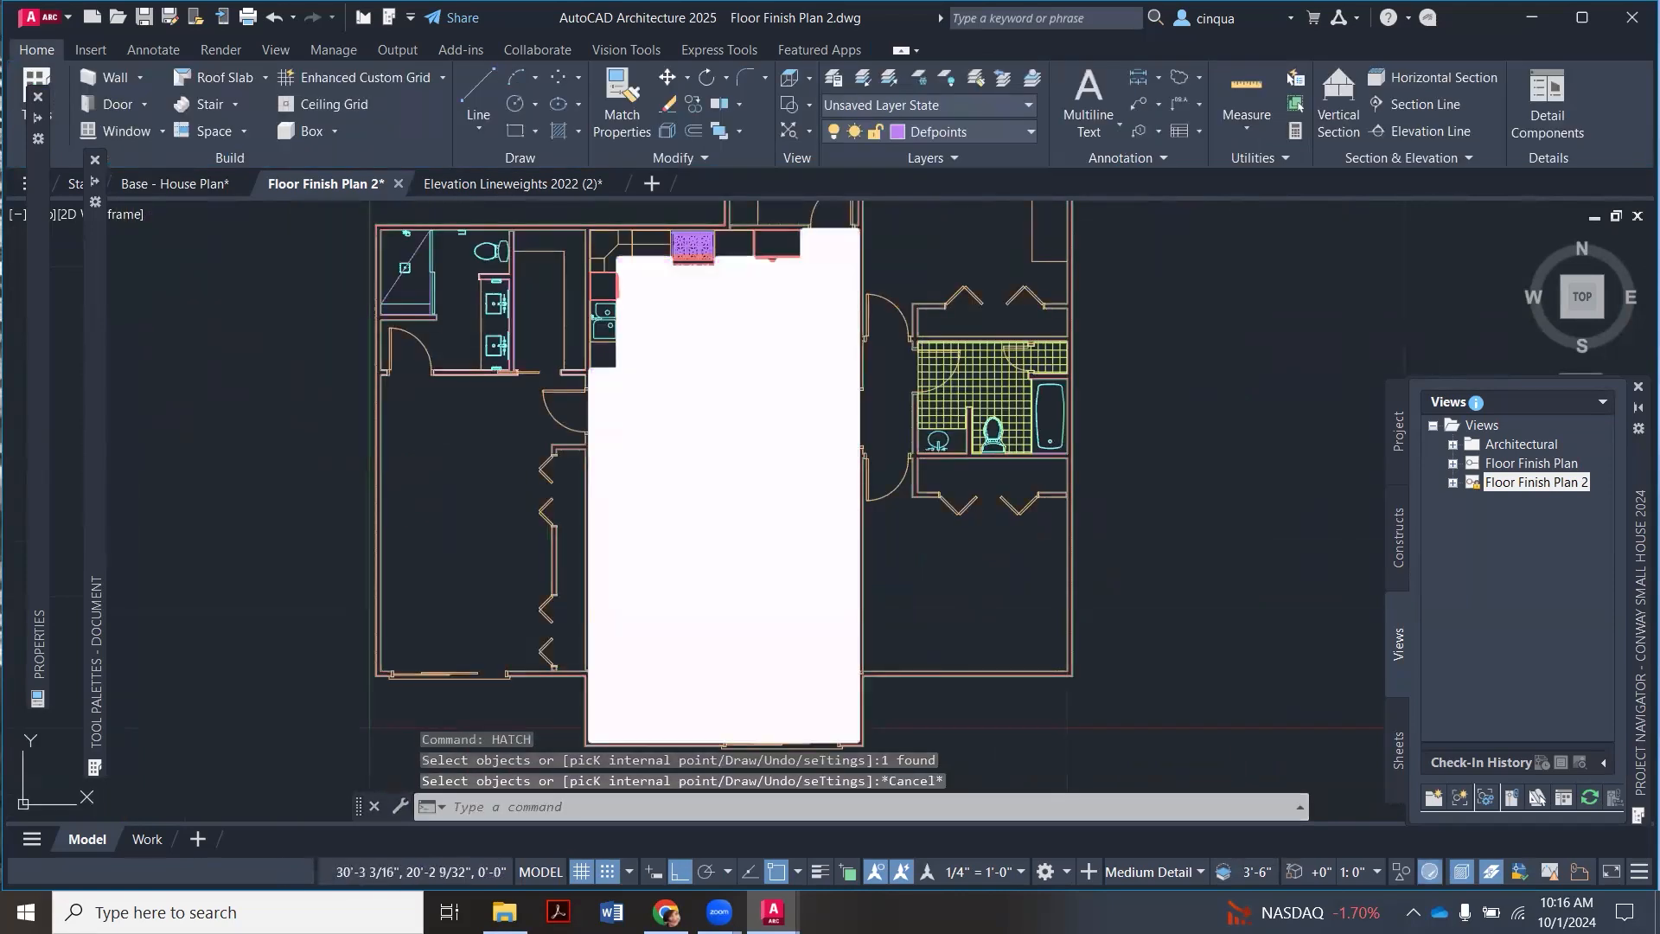
Step: Edit the living and kitchen hatch and choose the custom pattern Woods_Board_WideNails.pat for it
{"action": "left_click", "coordinate": [784, 429]}
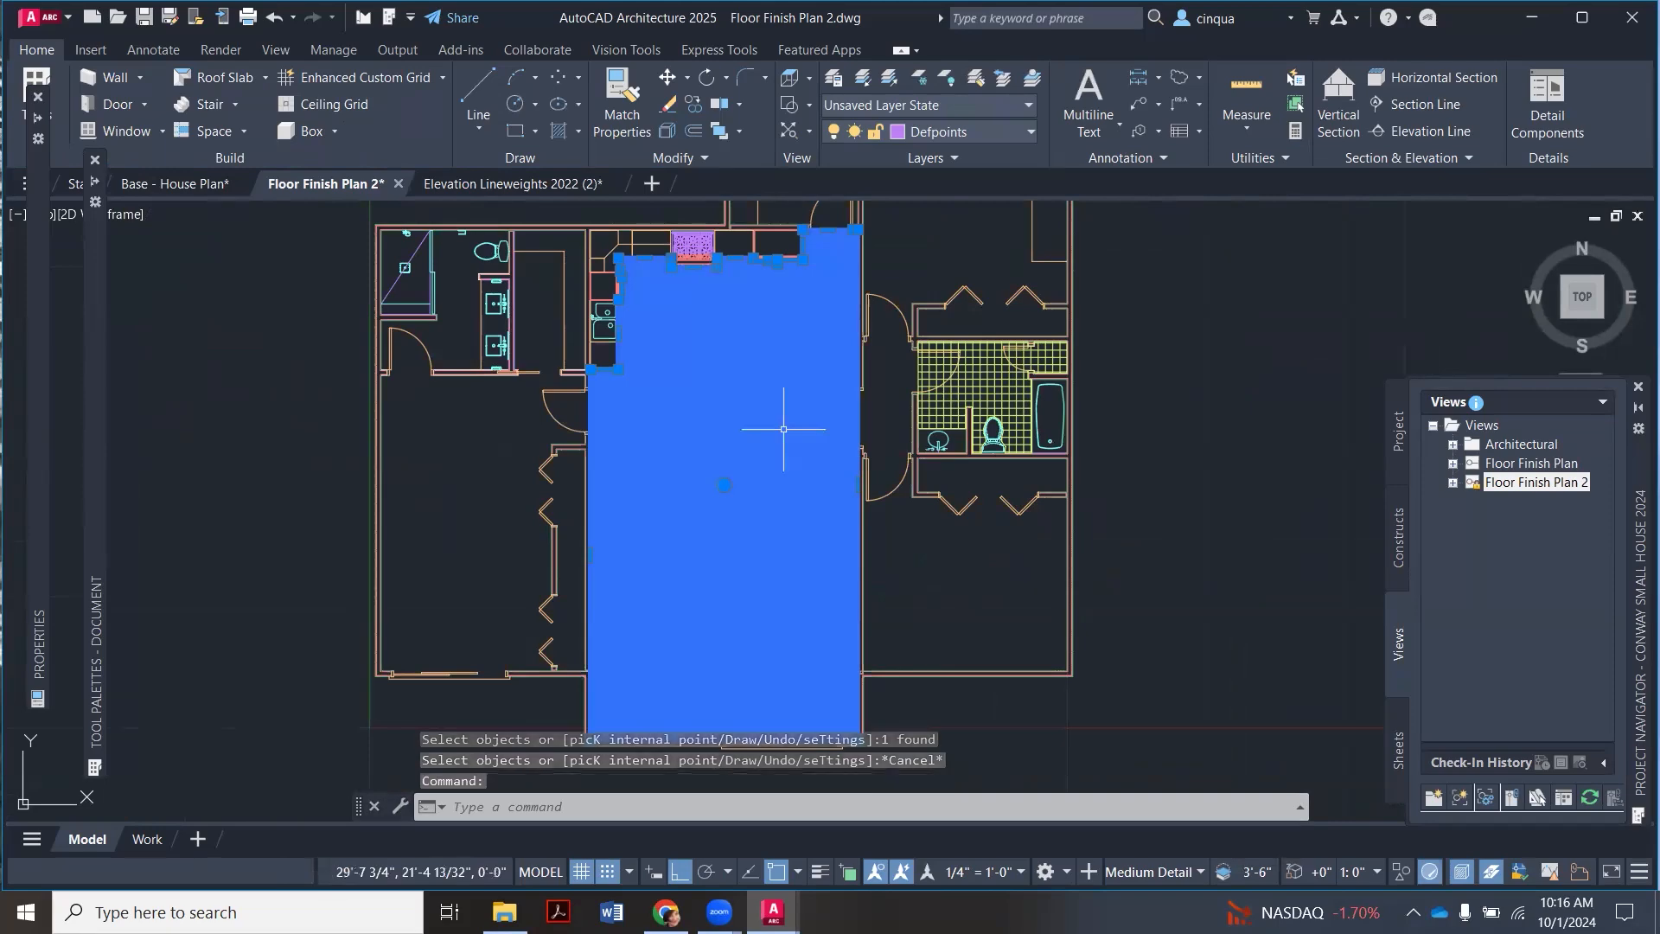
{"action": "right_click", "coordinate": [784, 430]}
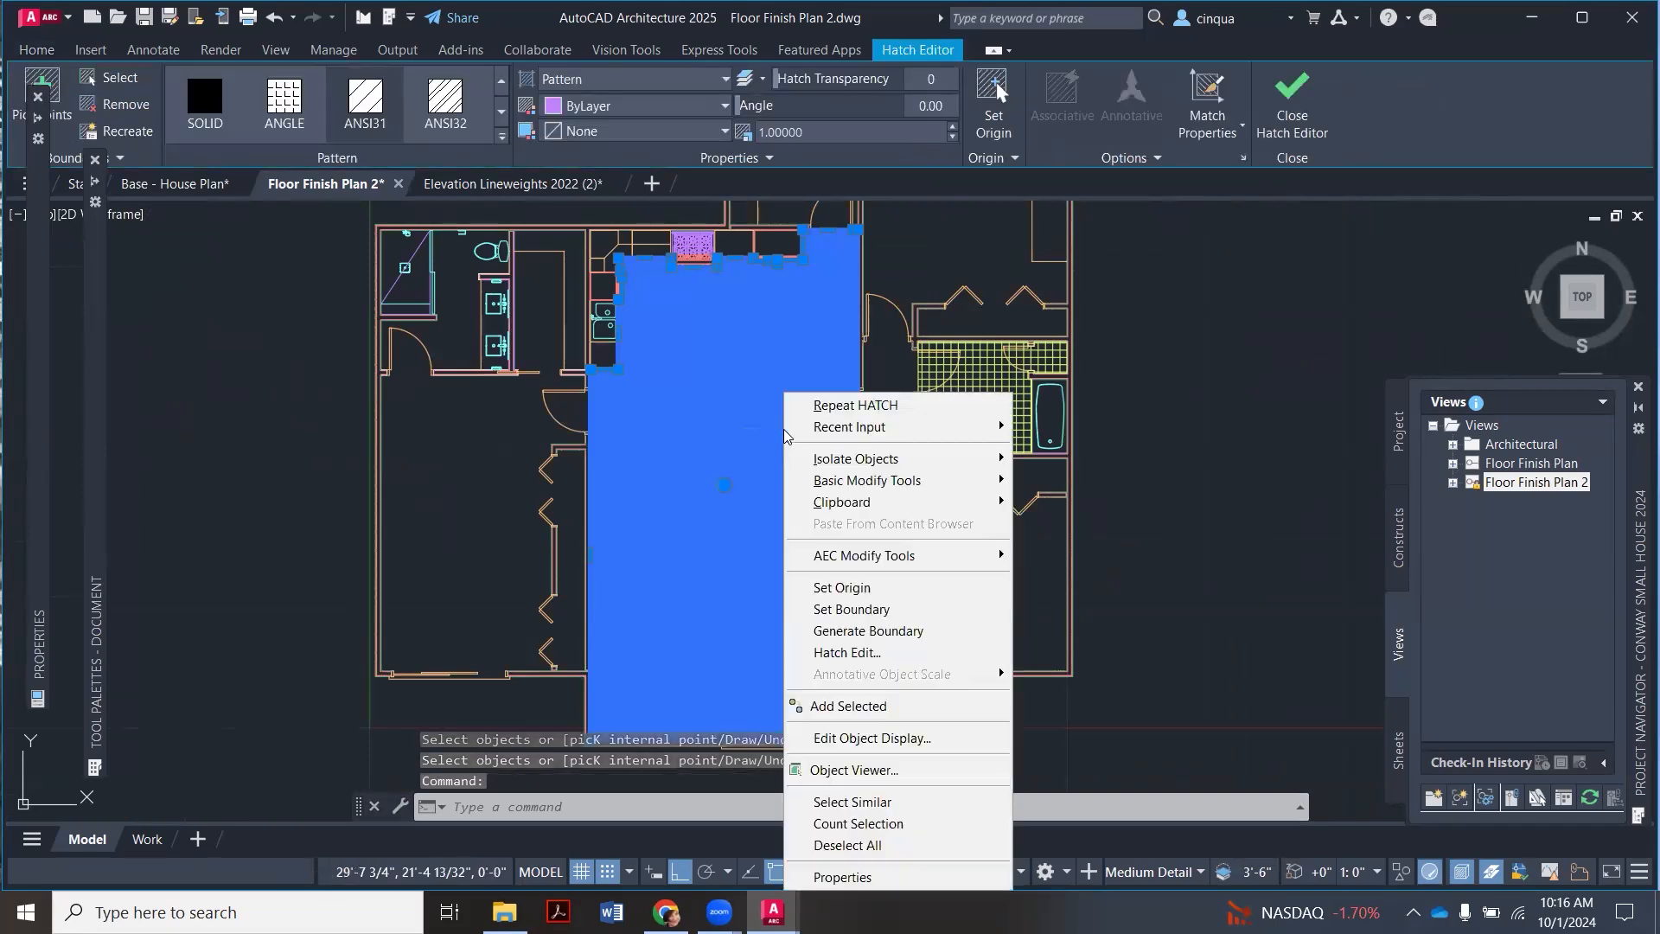
{"action": "left_click", "coordinate": [839, 655]}
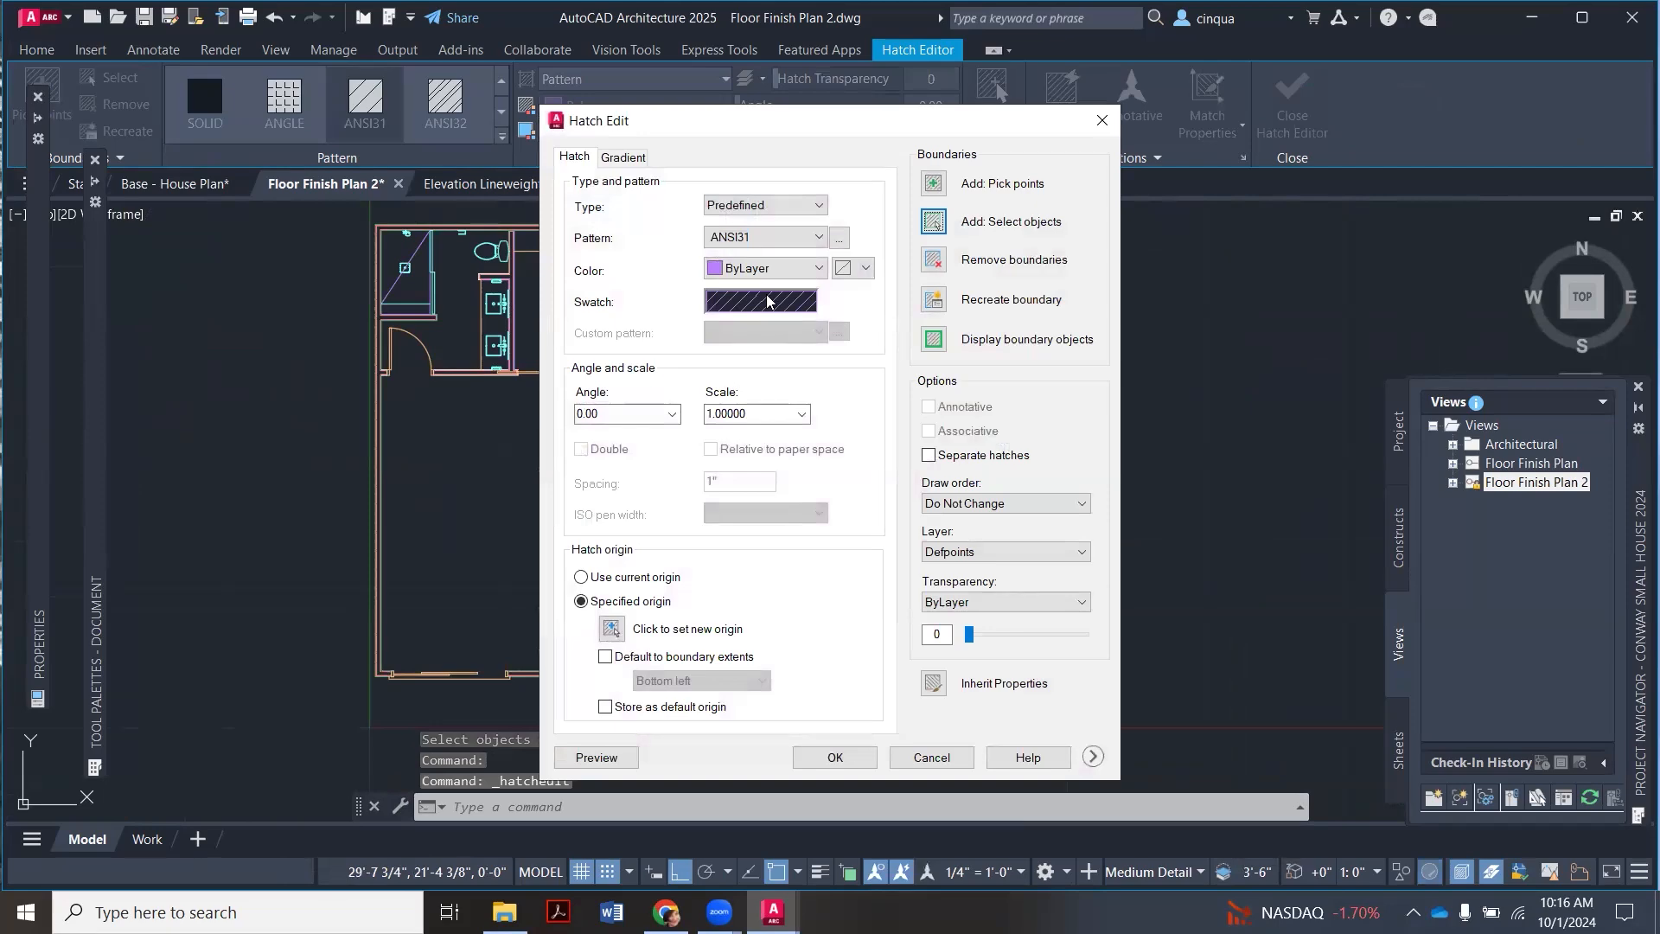
{"action": "left_click", "coordinate": [766, 300]}
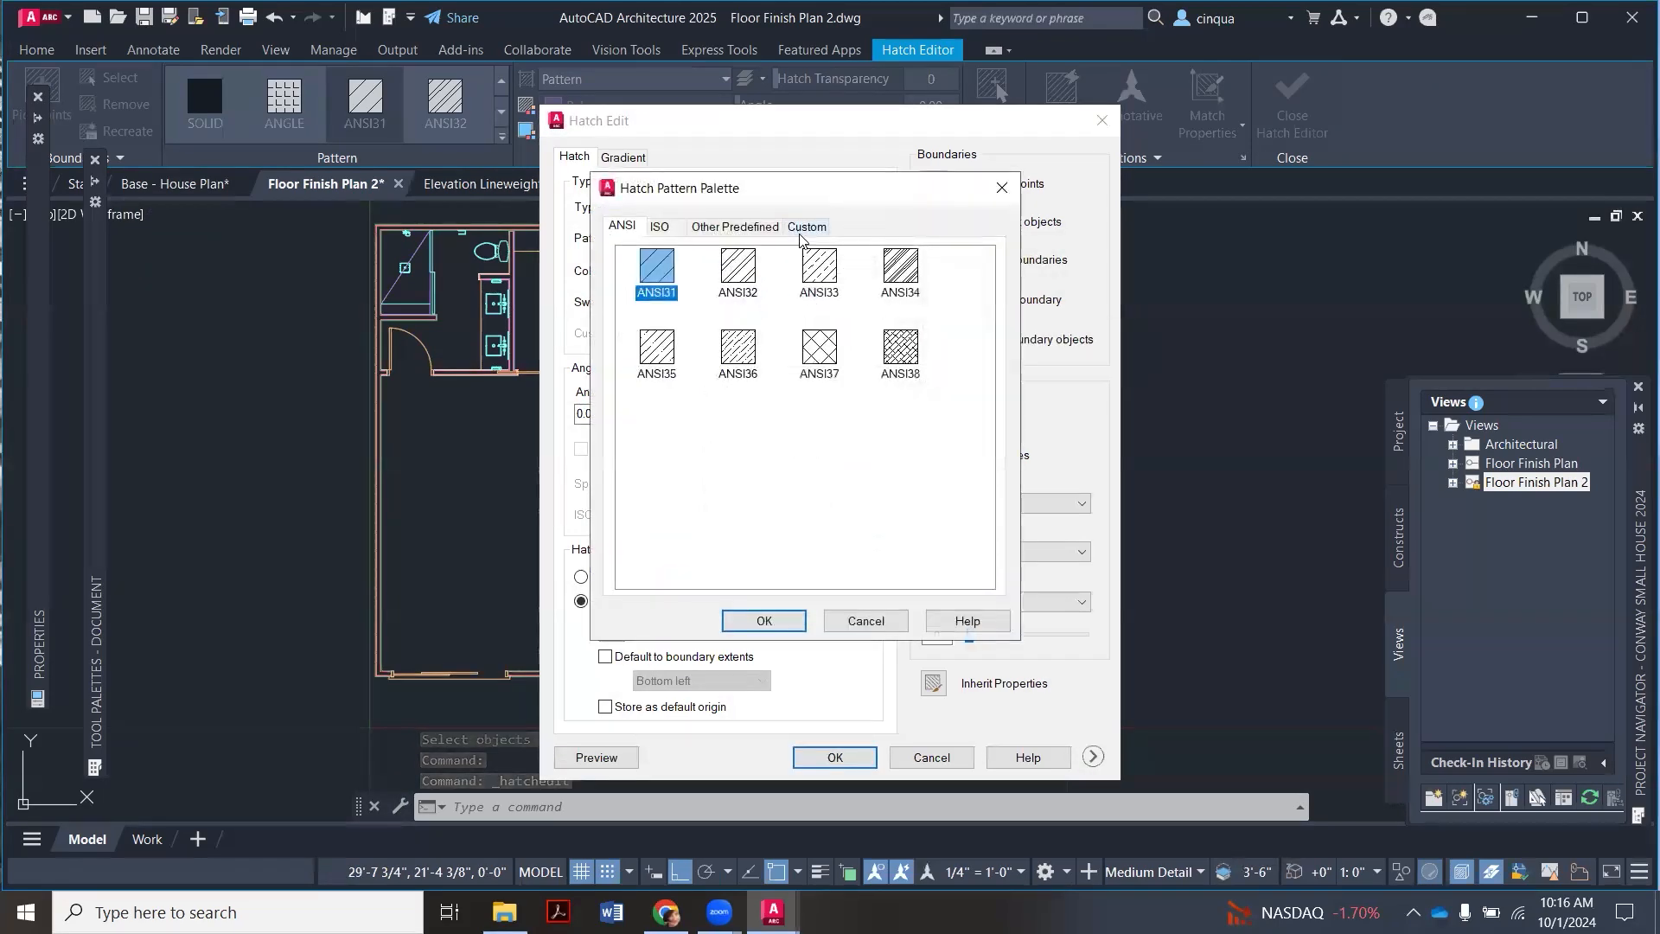
{"action": "left_click", "coordinate": [799, 228]}
{"action": "left_click_drag", "start_coordinate": [796, 295], "coordinate": [813, 571]}
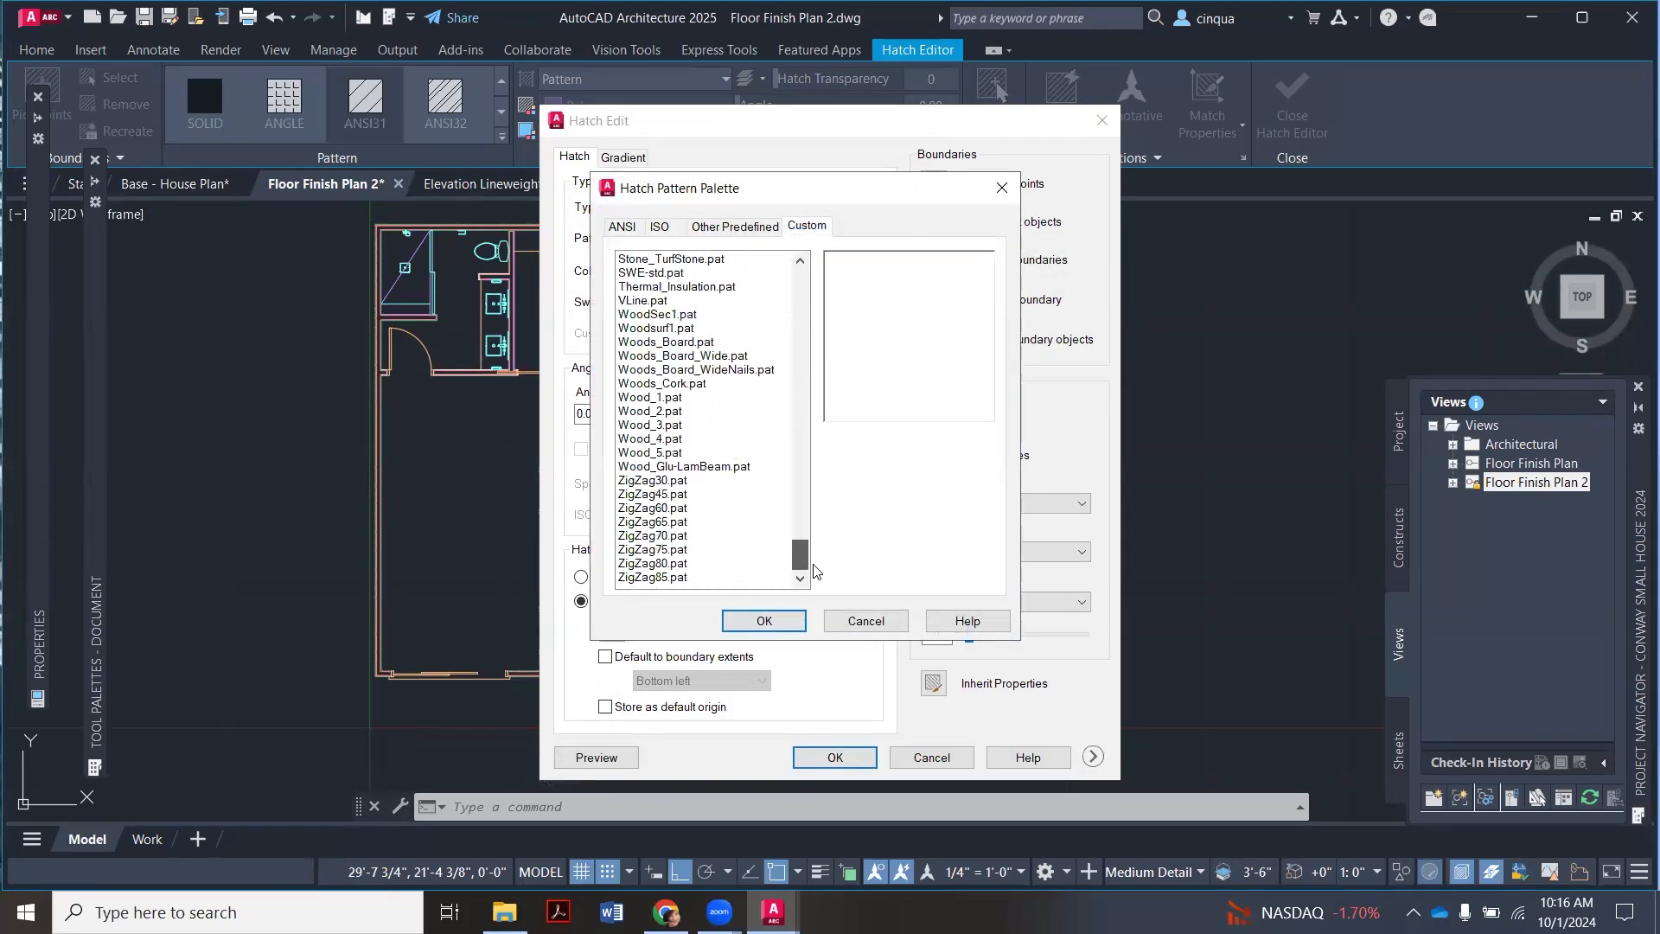
{"action": "left_click", "coordinate": [692, 369]}
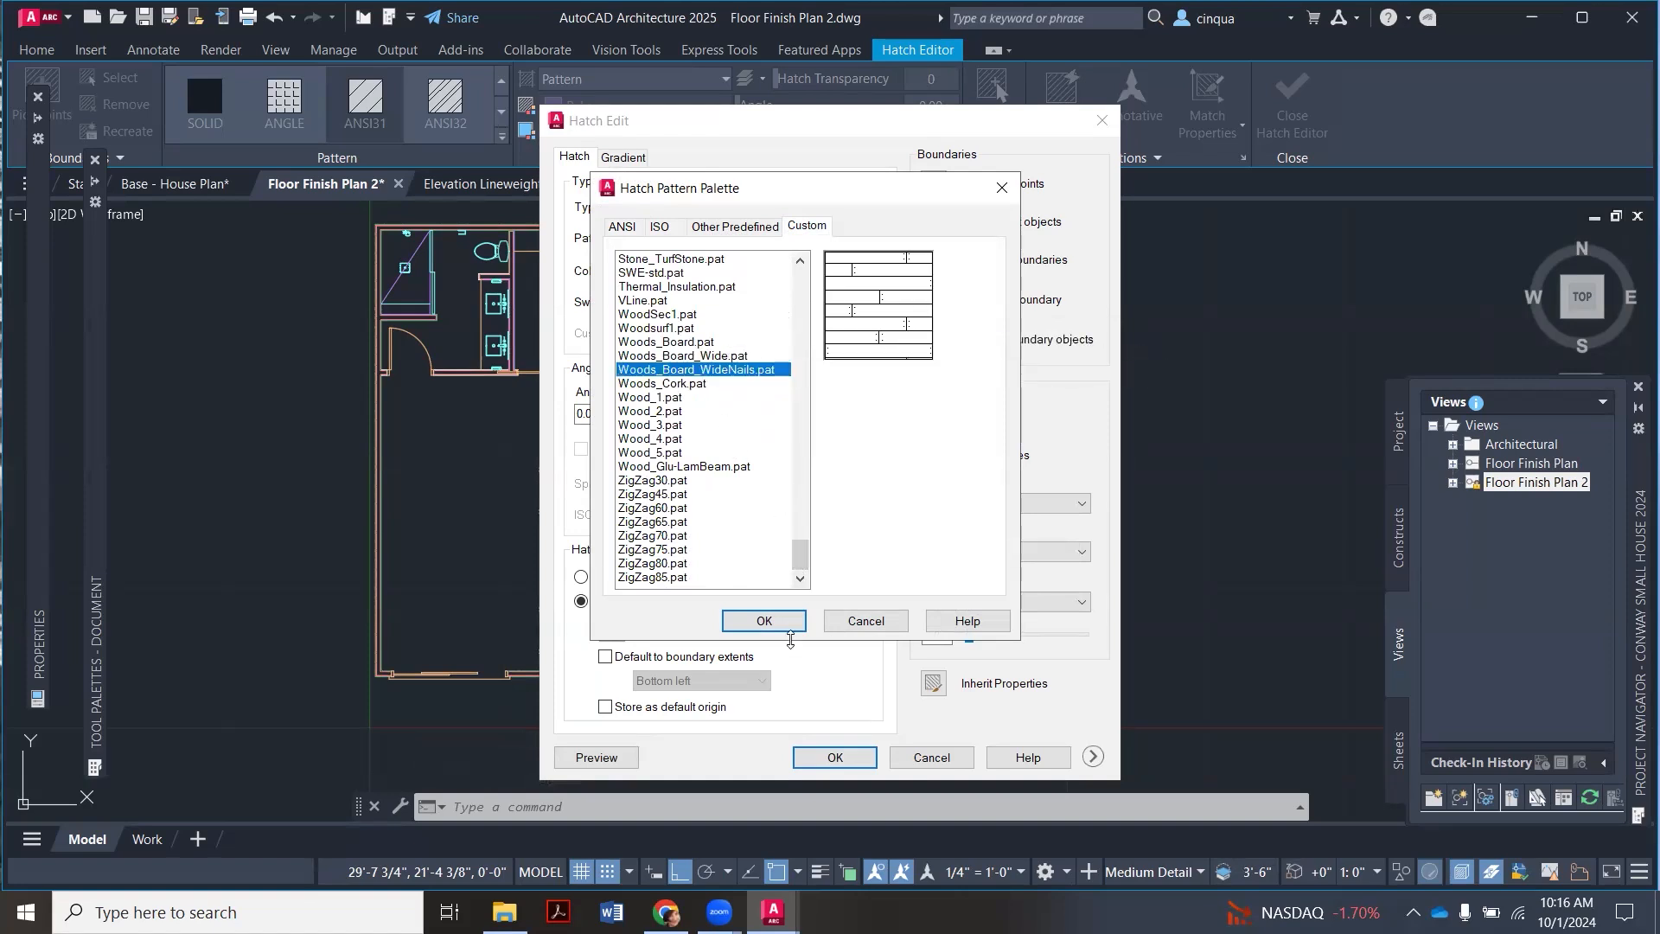
{"action": "left_click", "coordinate": [764, 622]}
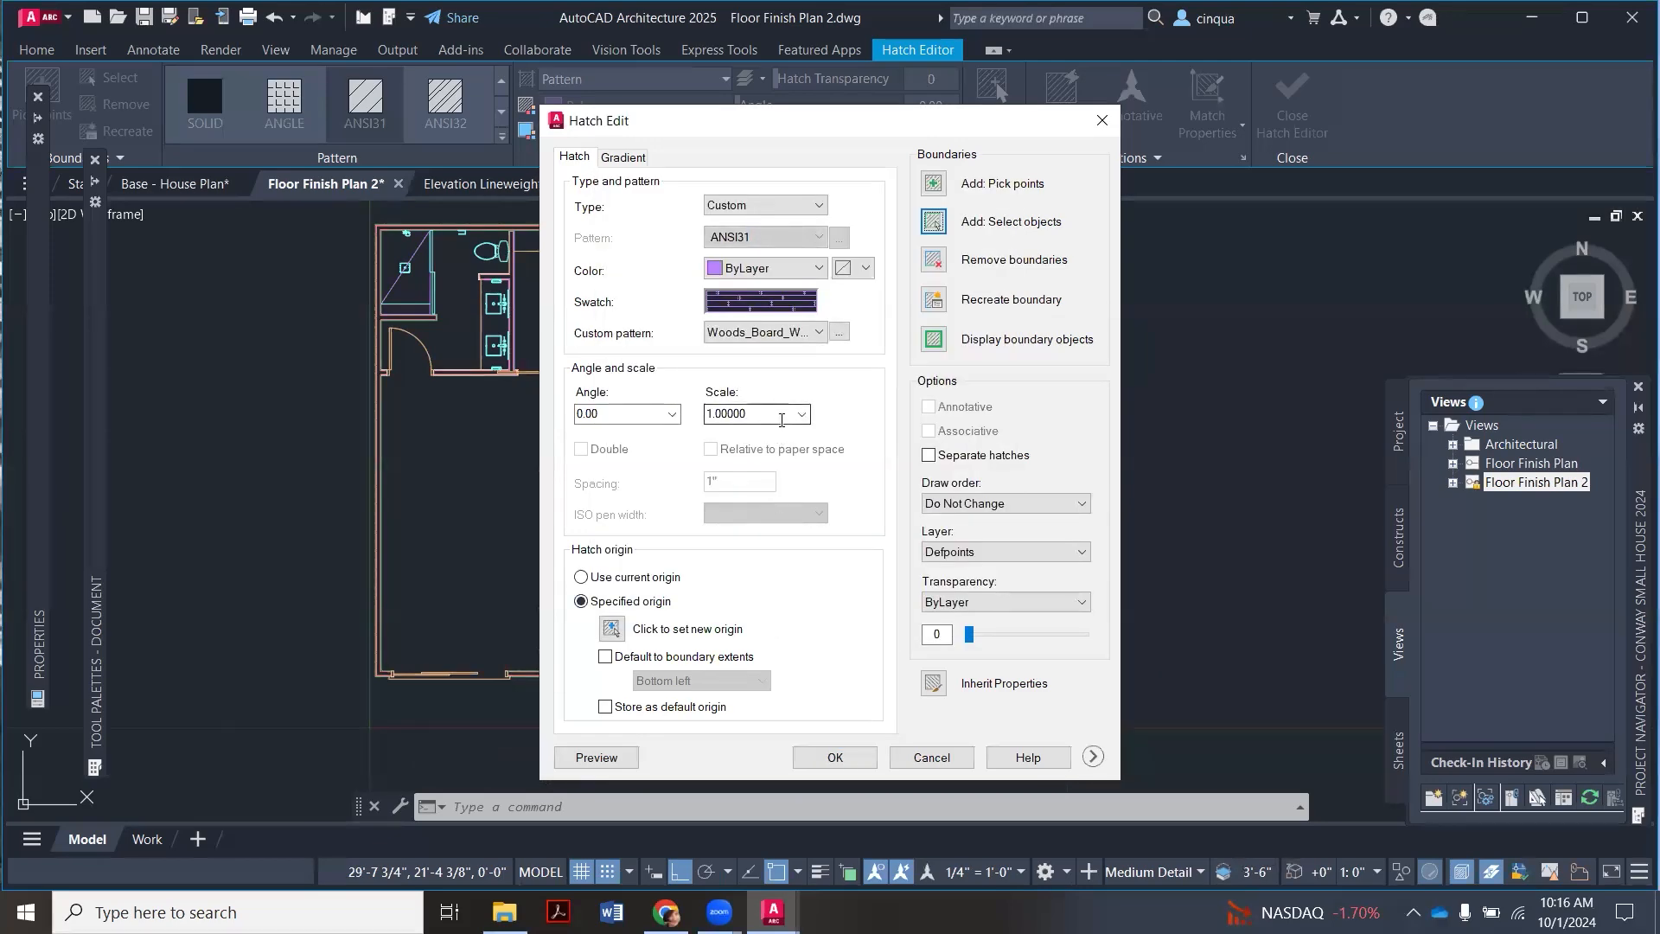
Step: Apply the custom Woods_Board_WideNails pattern to the living and kitchen floor hatch
{"action": "left_click", "coordinate": [836, 756]}
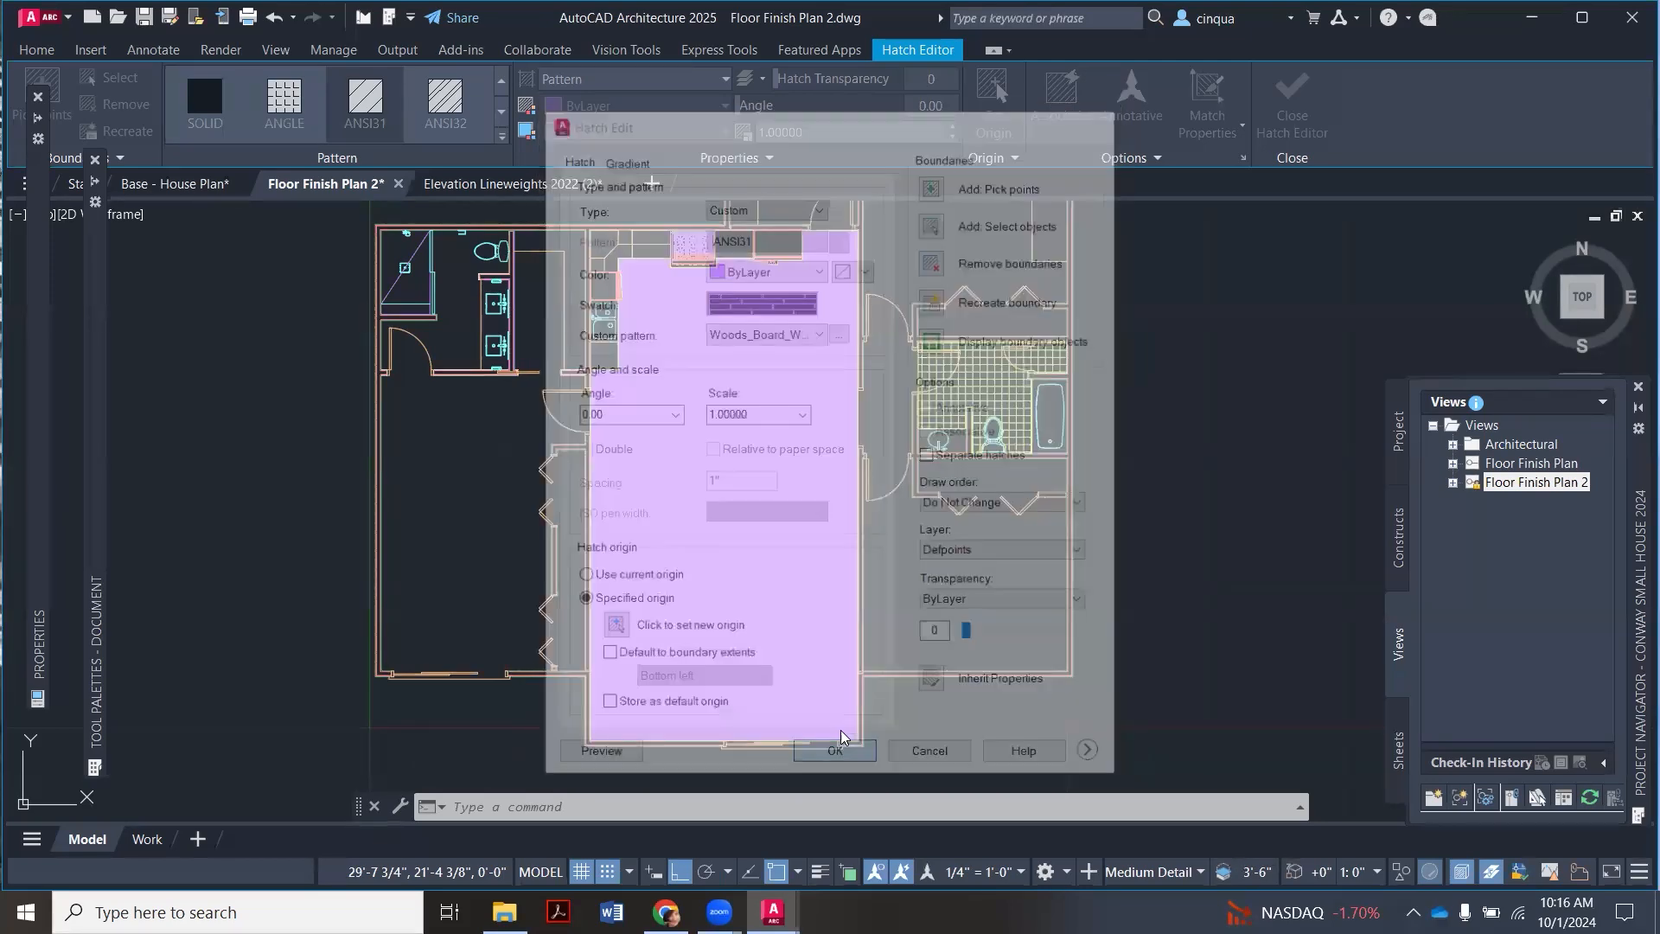
{"action": "scroll", "coordinate": [756, 472], "scroll_direction": "up", "scroll_amount": 8}
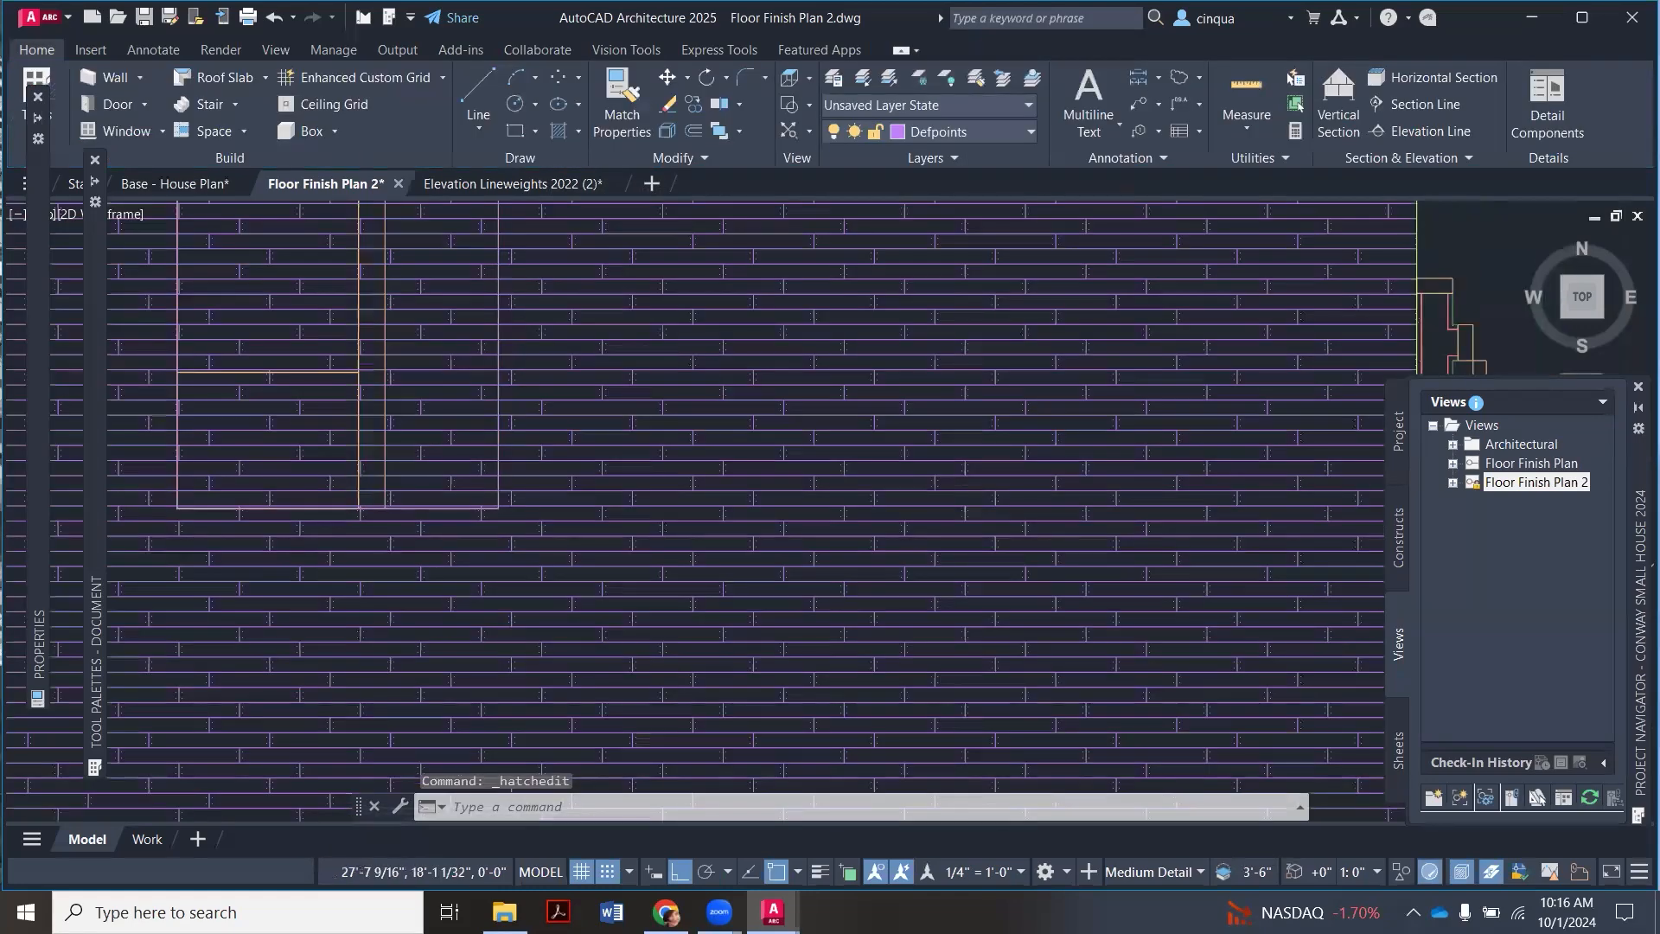
{"action": "scroll", "coordinate": [757, 469], "scroll_direction": "down", "scroll_amount": 3}
Step: Edit the living and kitchen floor hatch and set its scale to 5
{"action": "left_click", "coordinate": [762, 461]}
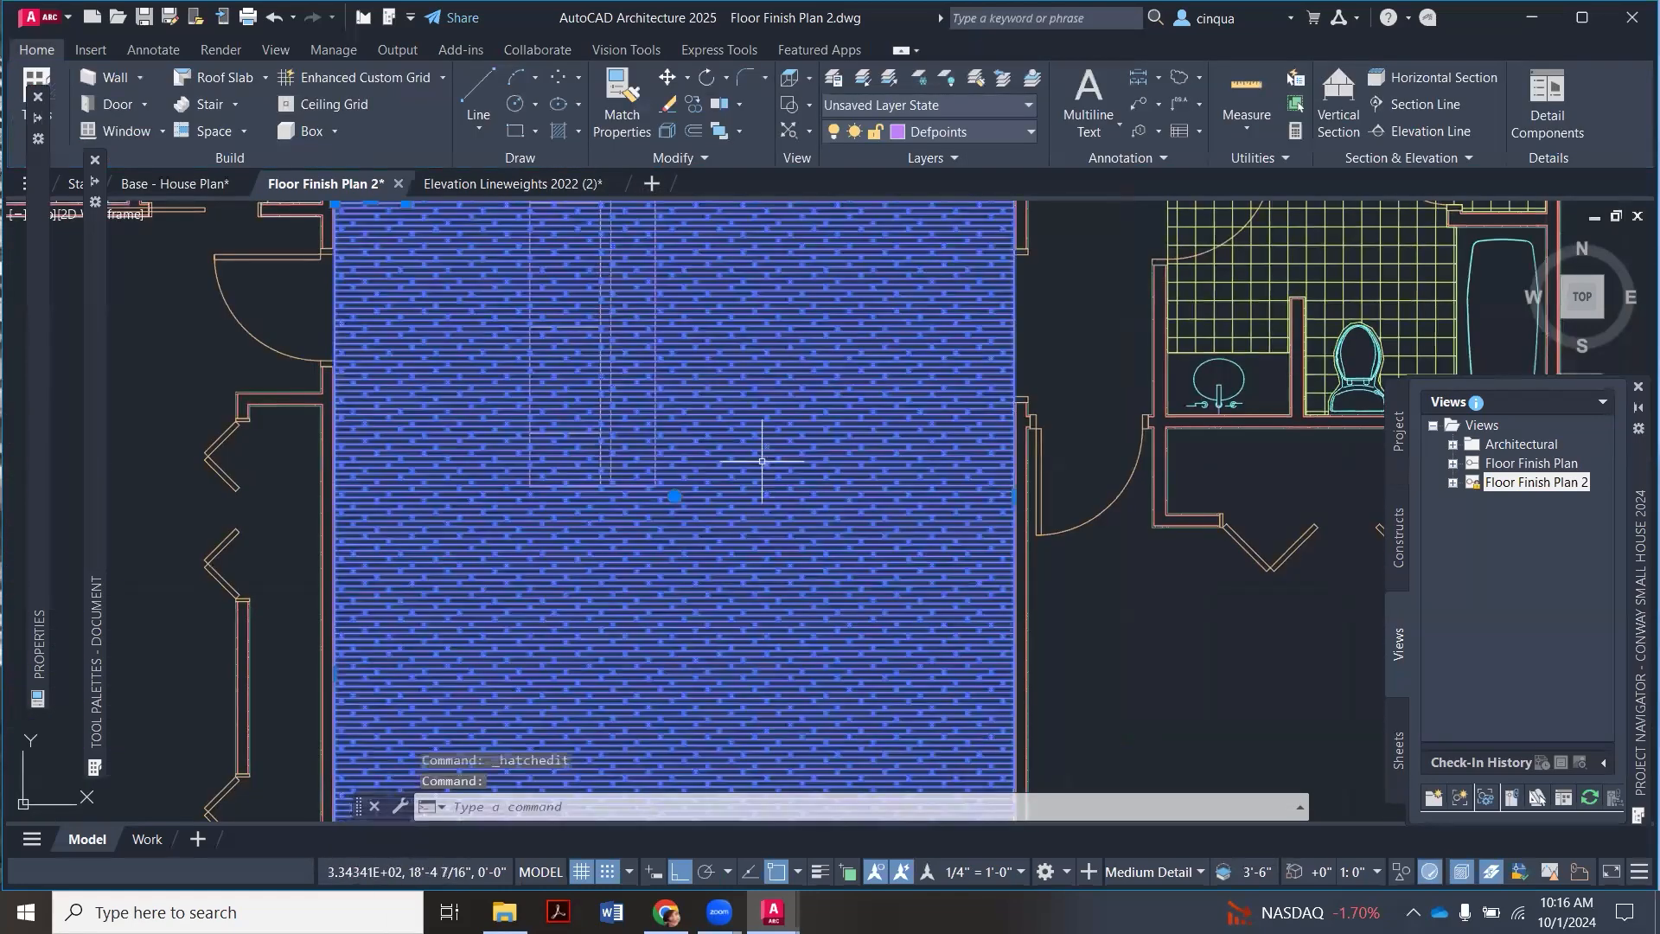
{"action": "right_click", "coordinate": [762, 461]}
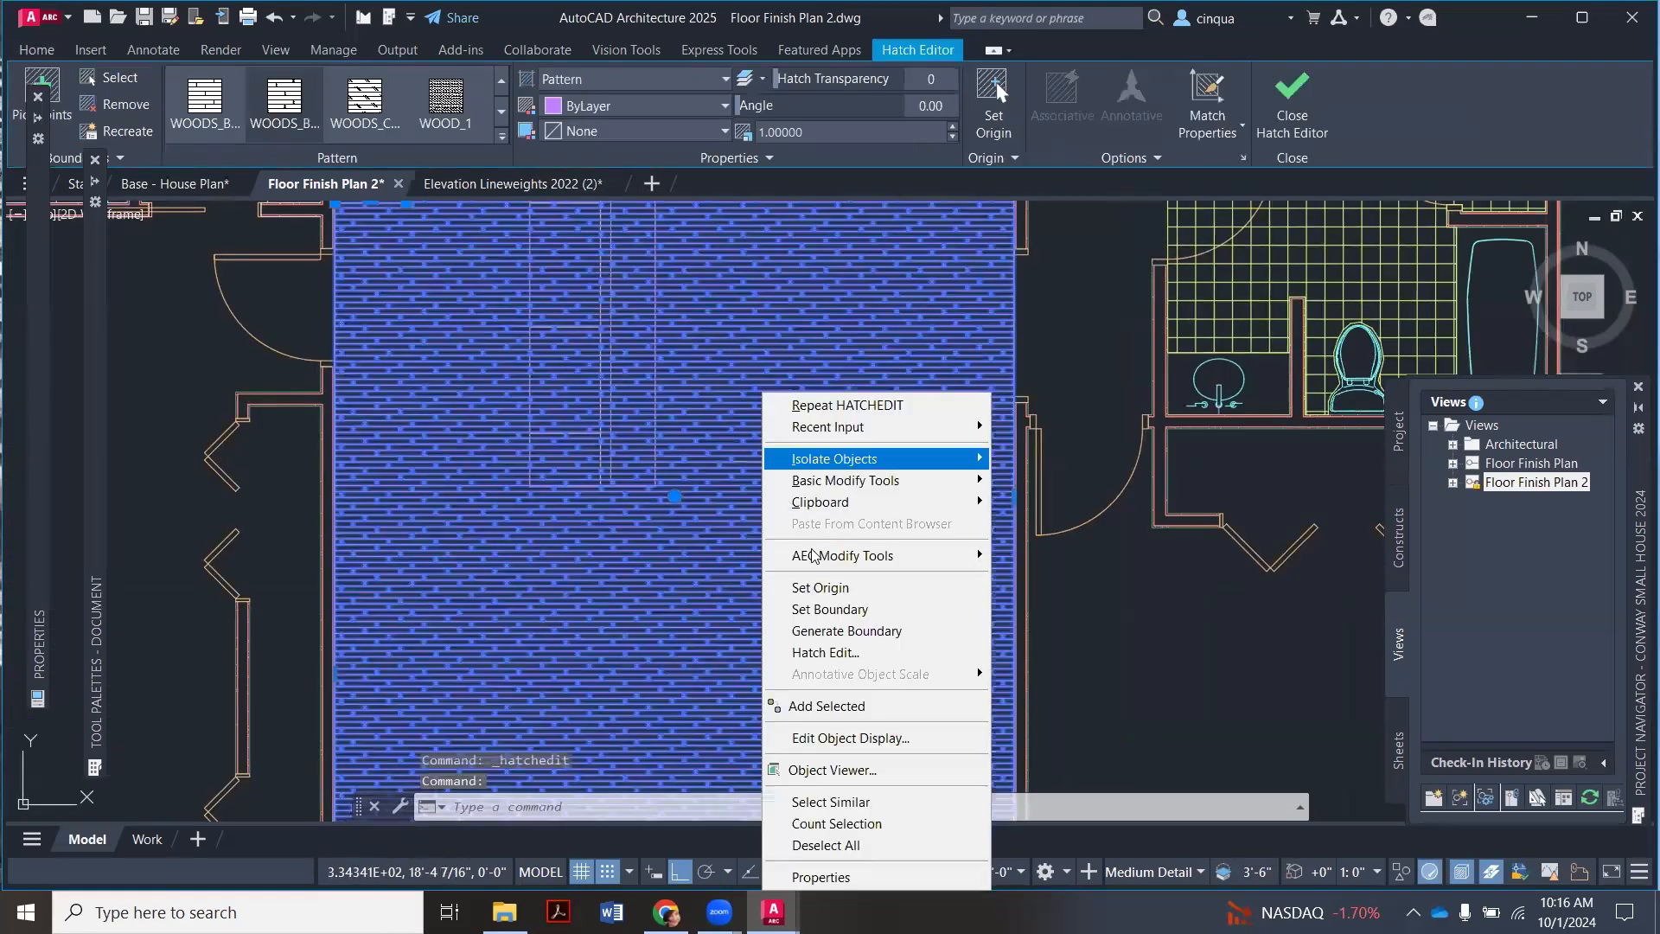
{"action": "left_click", "coordinate": [832, 654]}
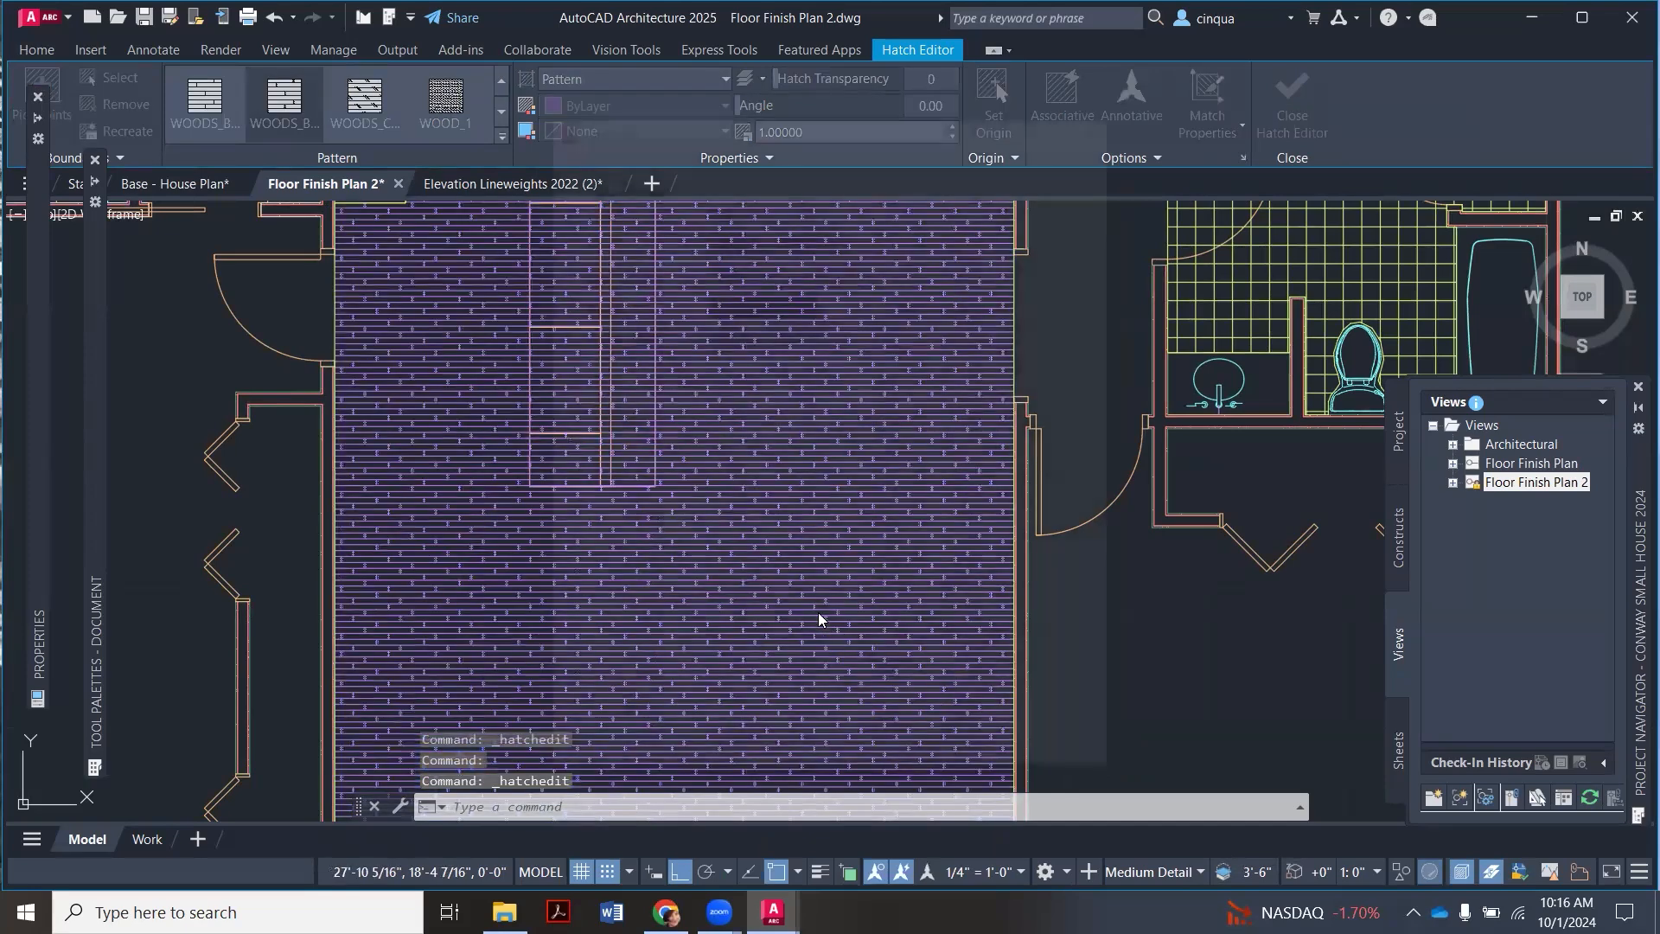
{"action": "left_click", "coordinate": [772, 420]}
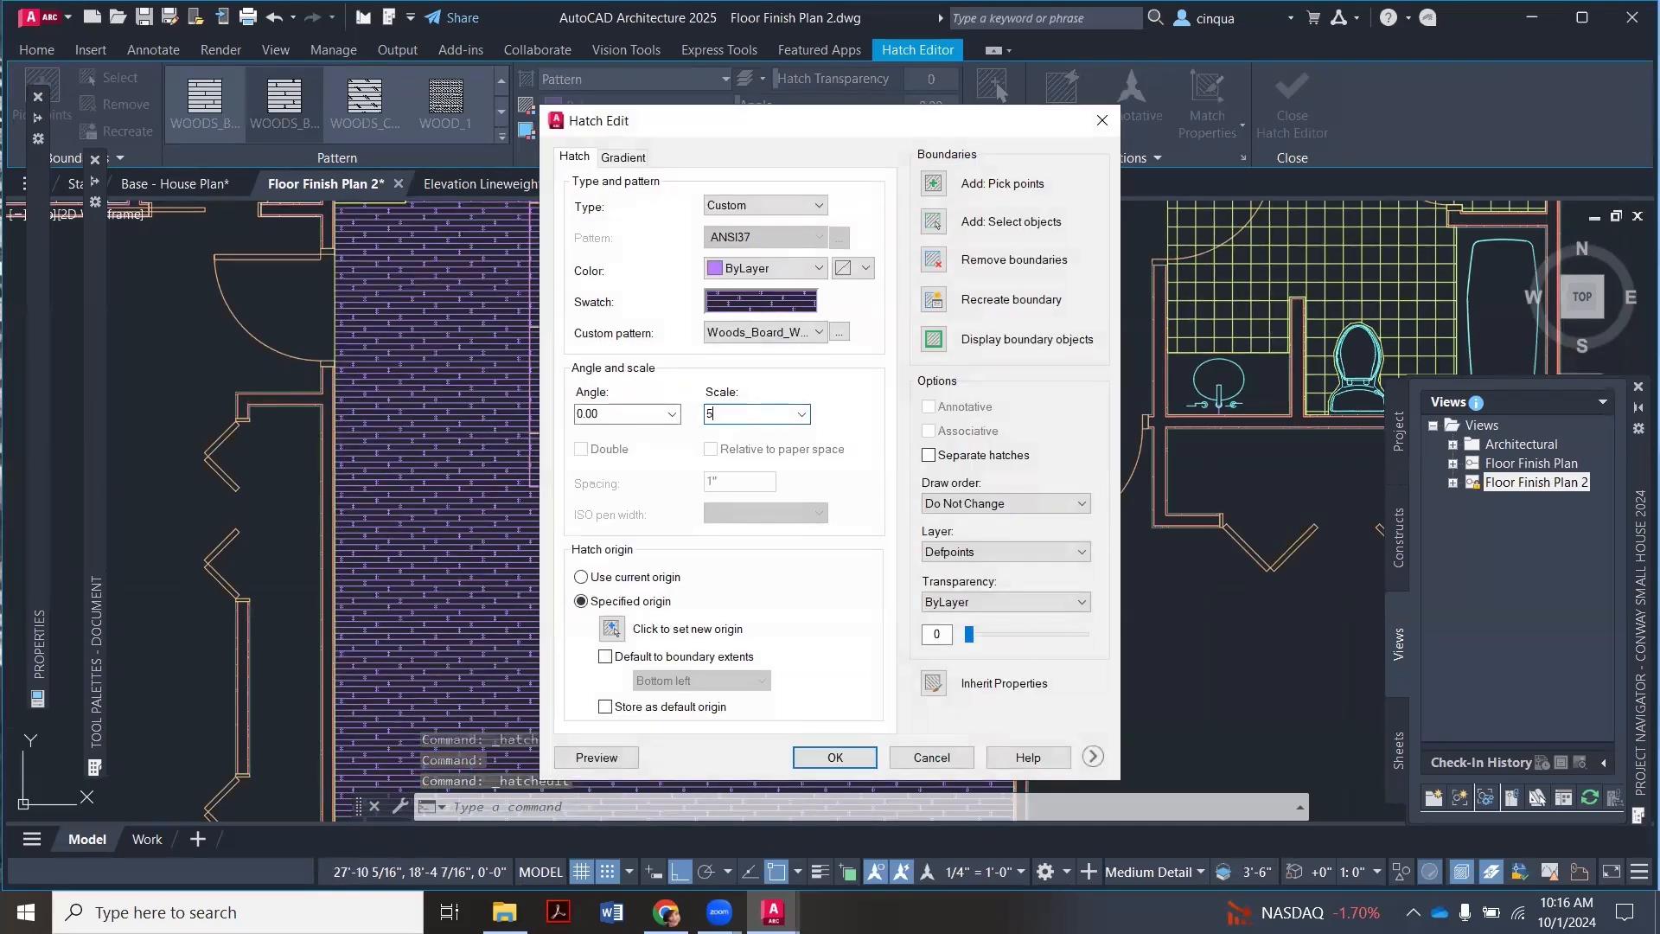
{"action": "key", "text": "Return"}
{"action": "key", "text": "Escape"}
{"action": "scroll", "coordinate": [730, 378], "scroll_direction": "down", "scroll_amount": 5}
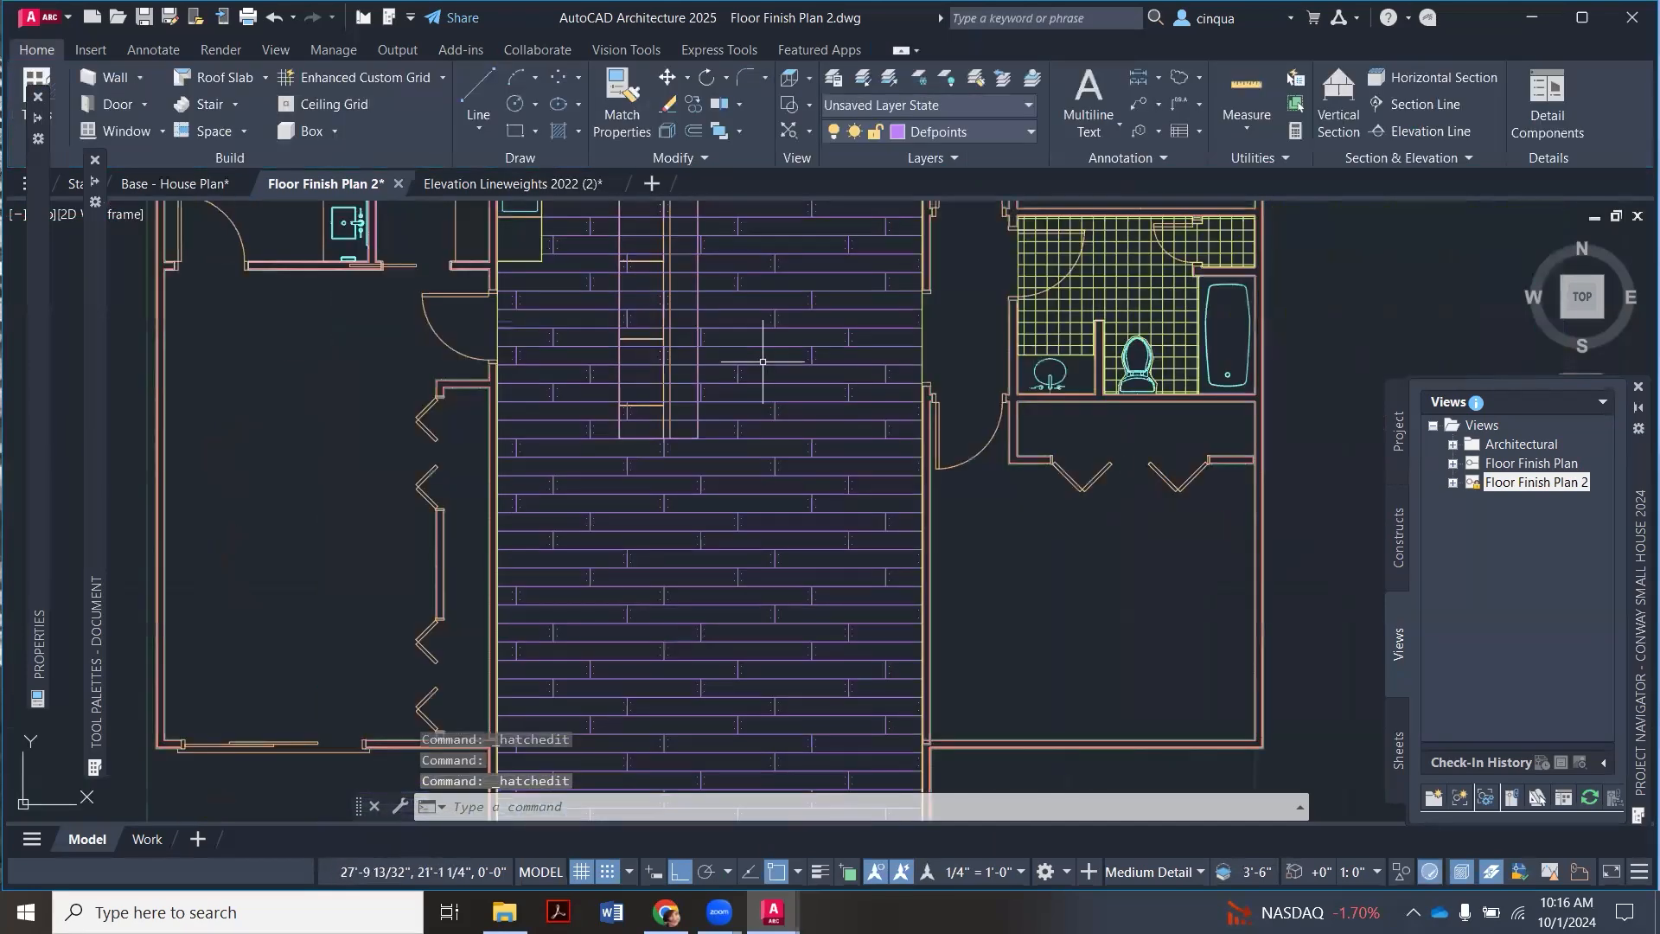
{"action": "scroll", "coordinate": [729, 378], "scroll_direction": "up", "scroll_amount": 2}
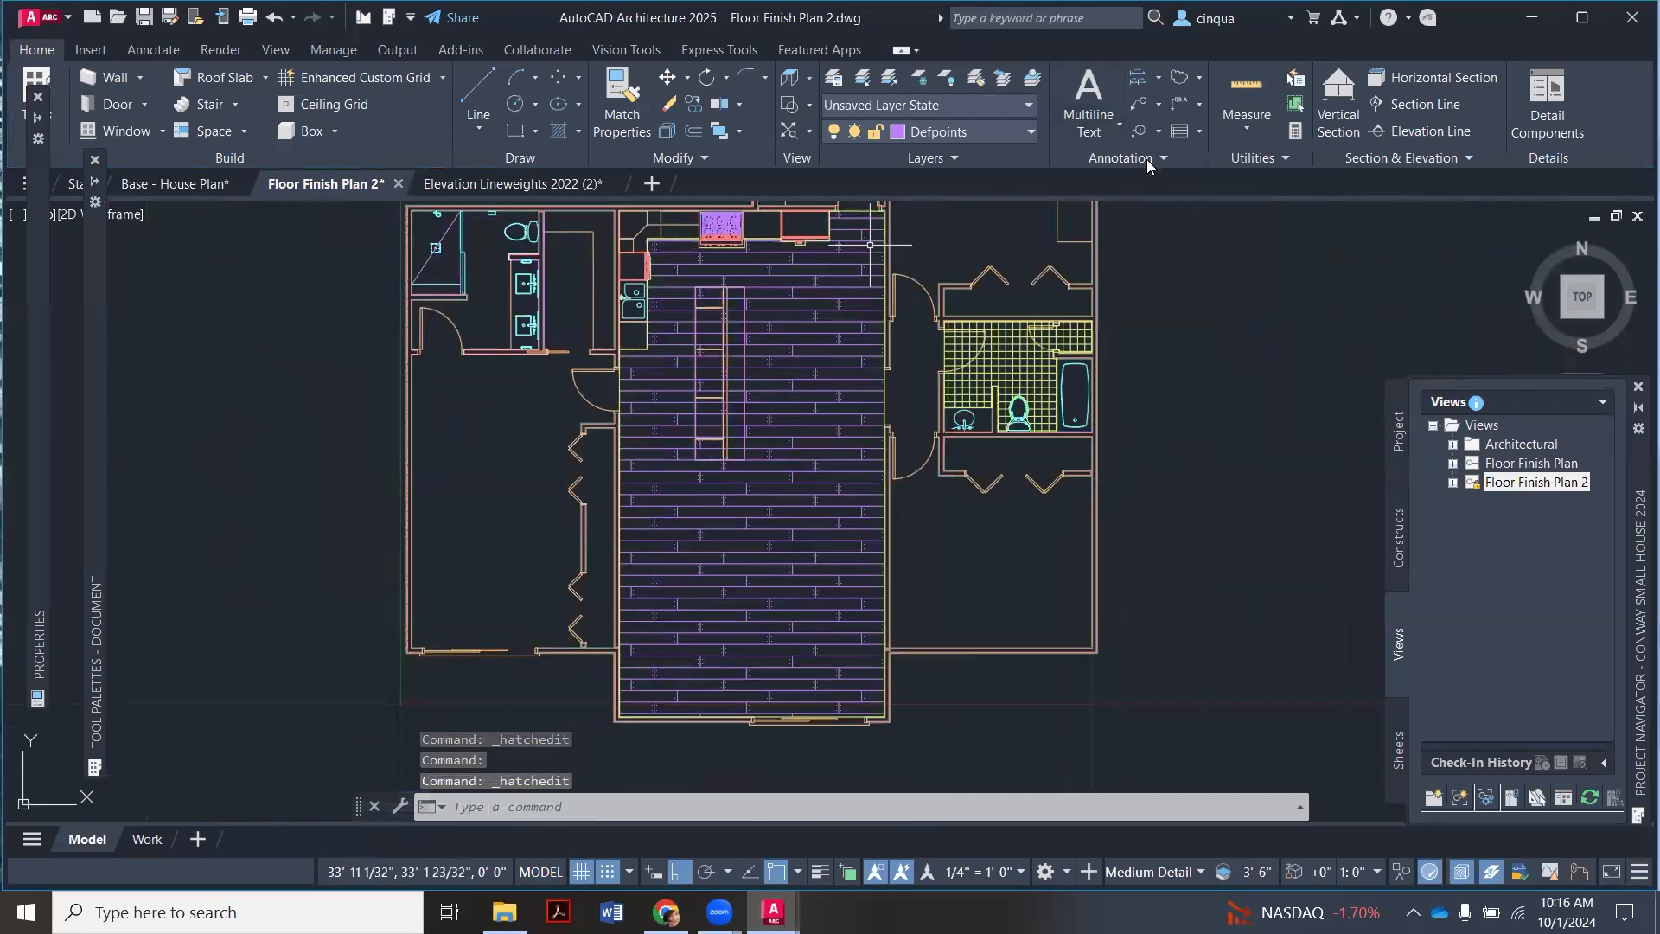
Step: Measure the width of one floor board in the living and kitchen hatch, perpendicular to the board lines
{"action": "scroll", "coordinate": [846, 311], "scroll_direction": "up", "scroll_amount": 4}
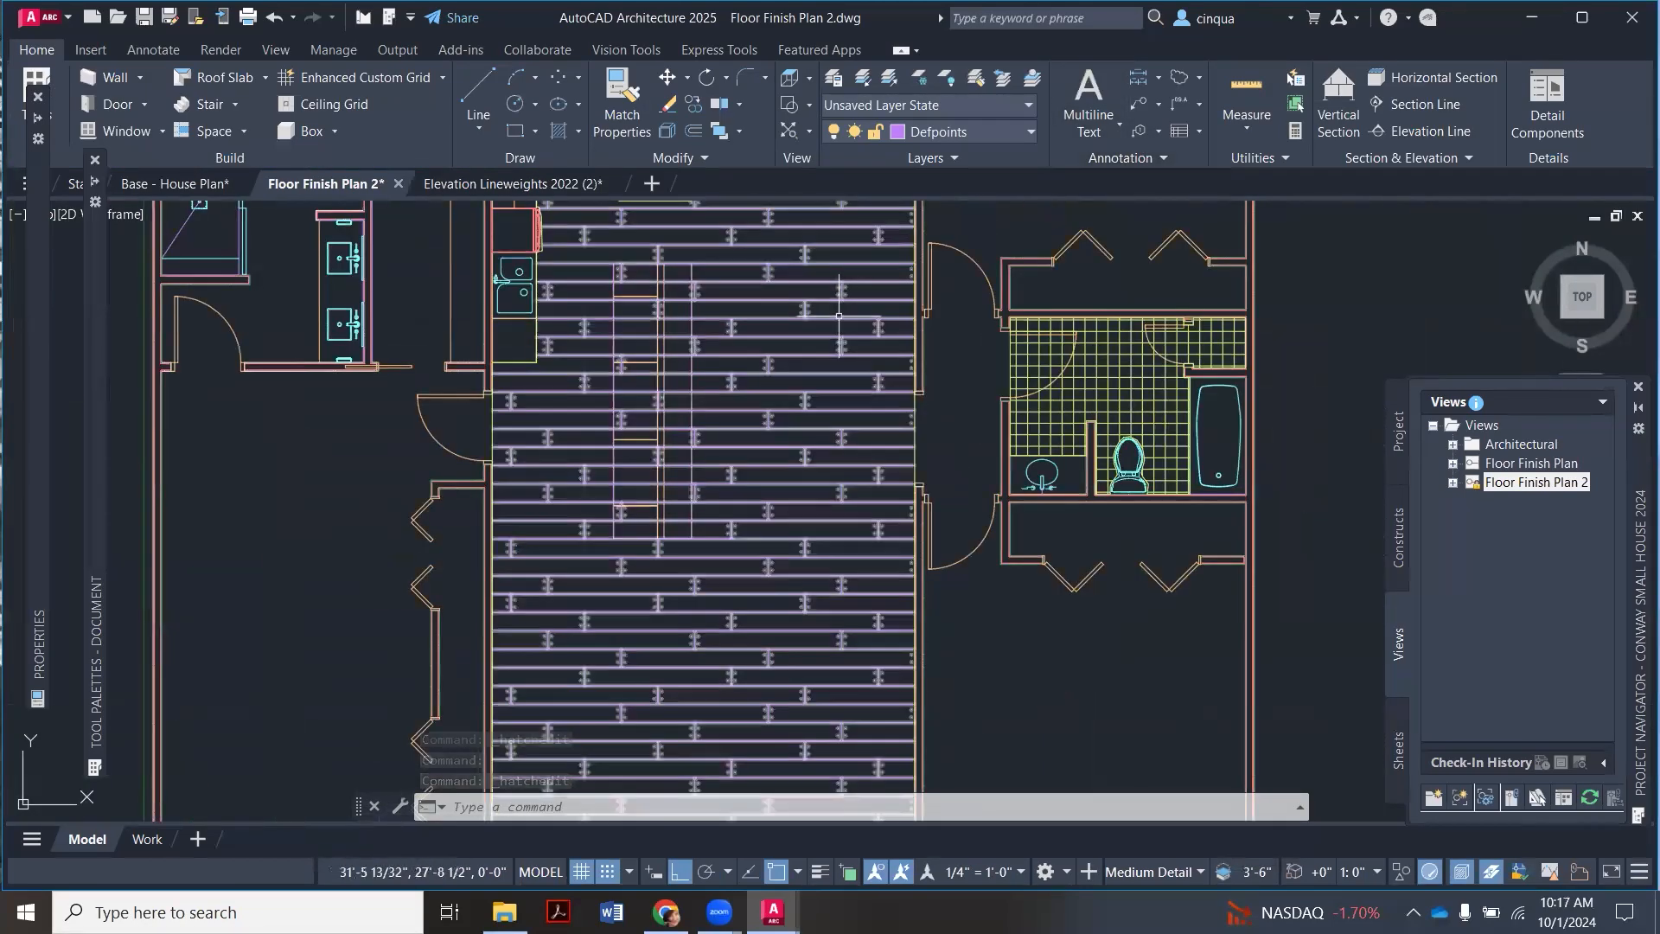
{"action": "scroll", "coordinate": [848, 308], "scroll_direction": "down", "scroll_amount": 2}
{"action": "left_click", "coordinate": [1247, 129]}
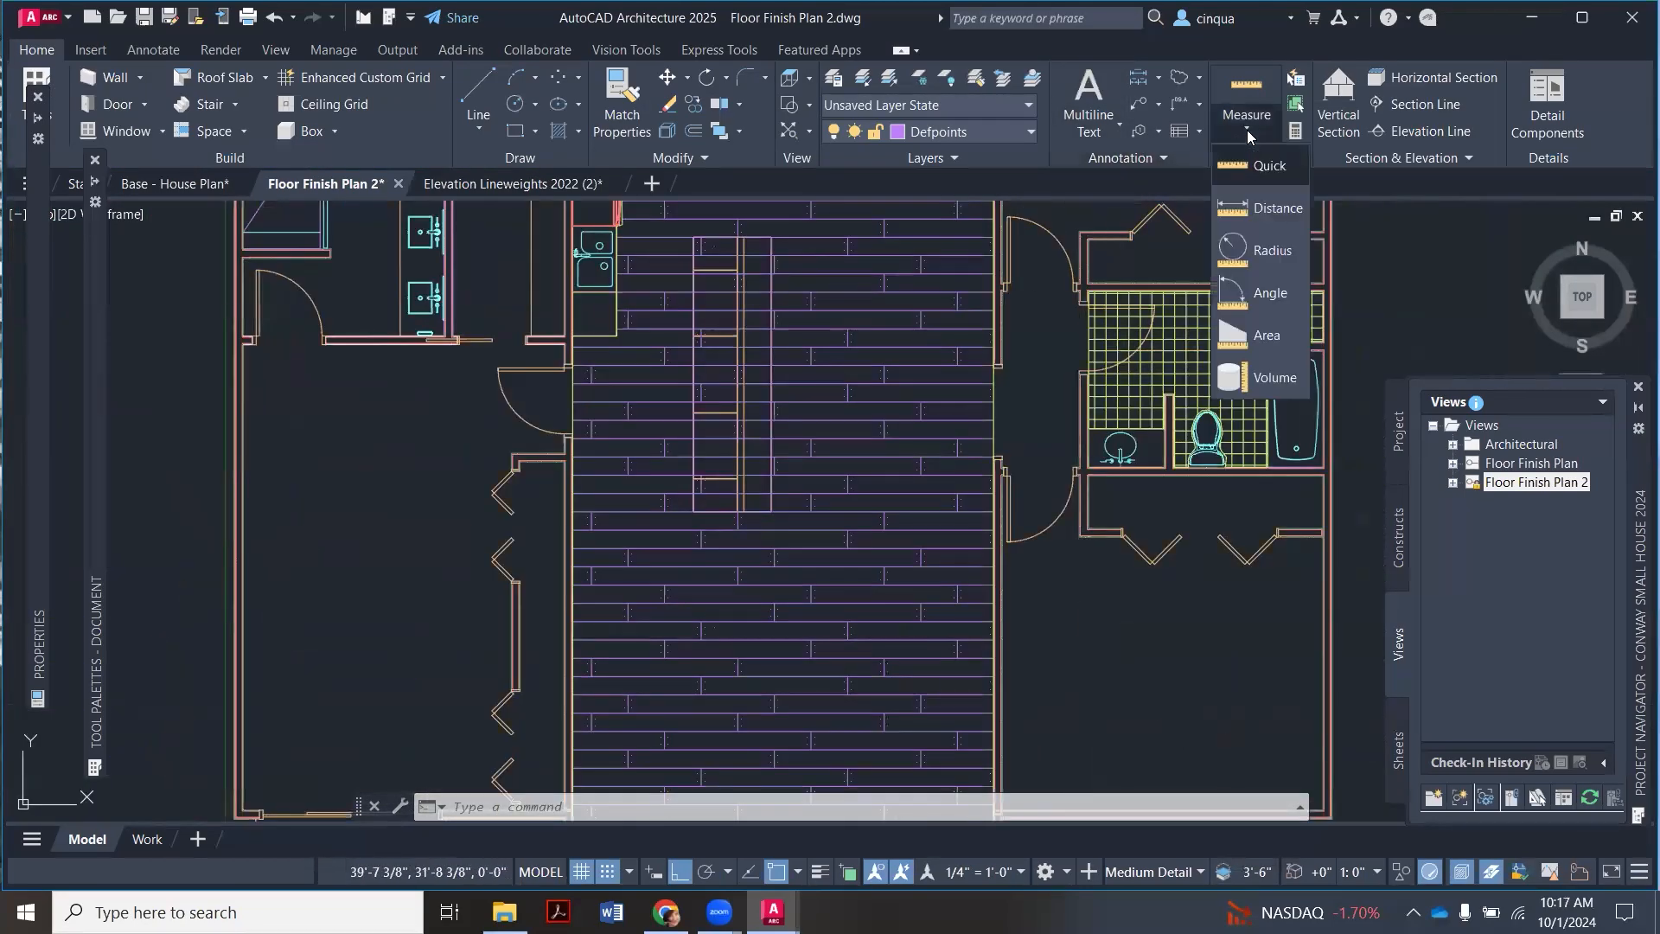
{"action": "left_click", "coordinate": [1263, 209]}
{"action": "scroll", "coordinate": [890, 251], "scroll_direction": "up", "scroll_amount": 4}
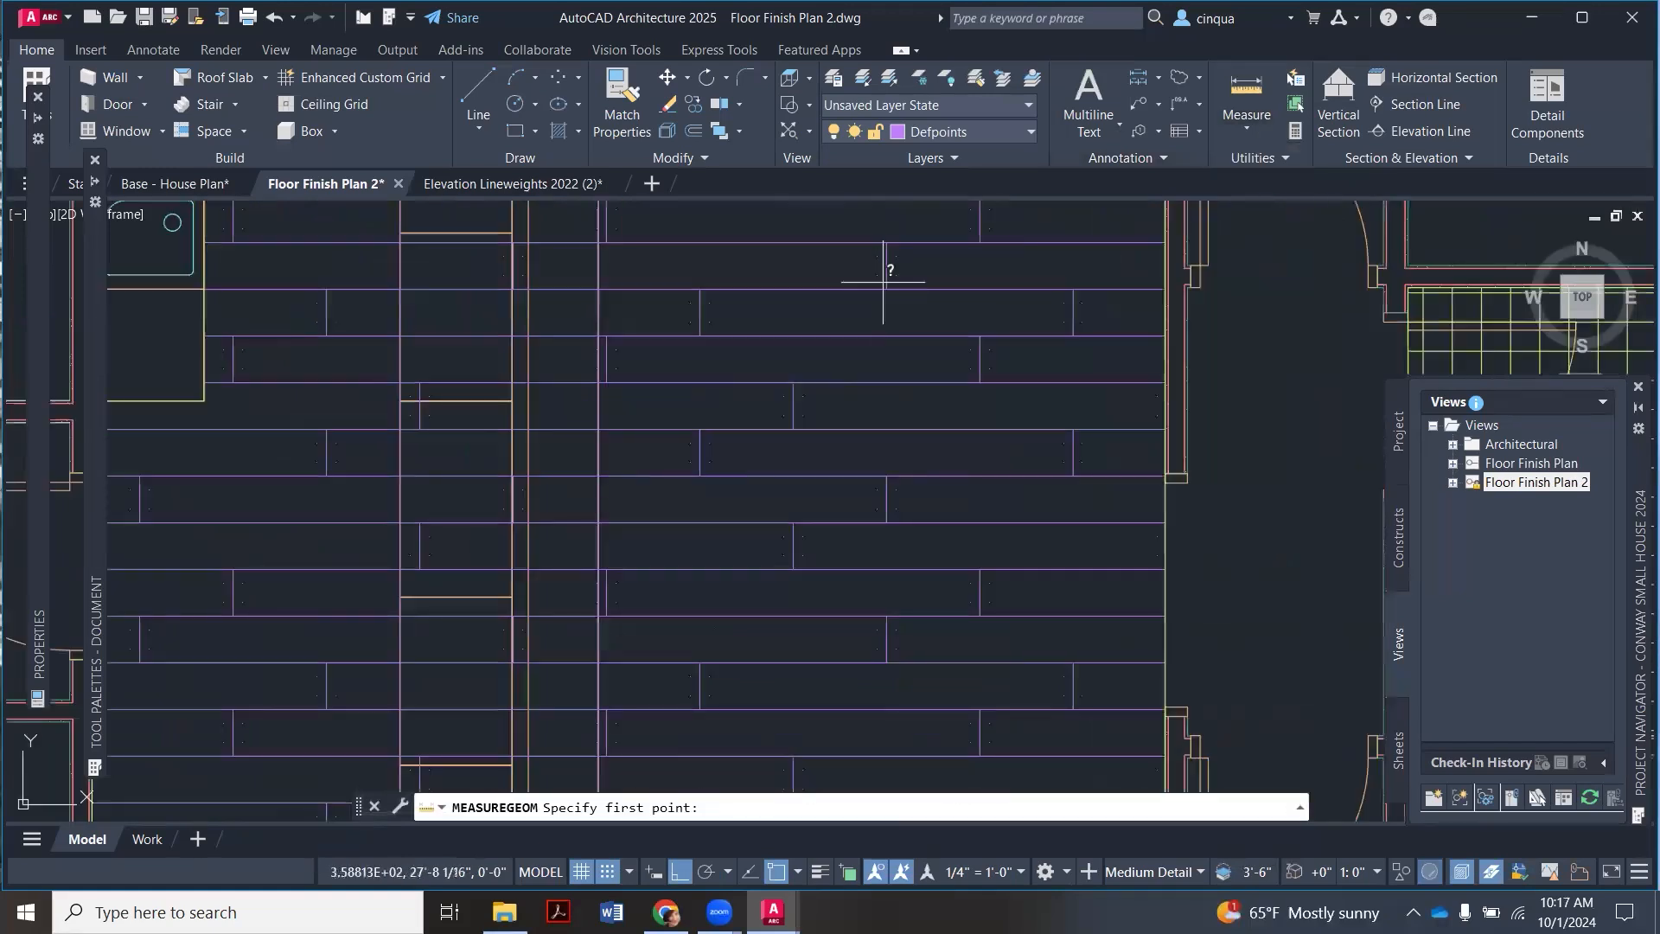
{"action": "left_click", "coordinate": [888, 234]}
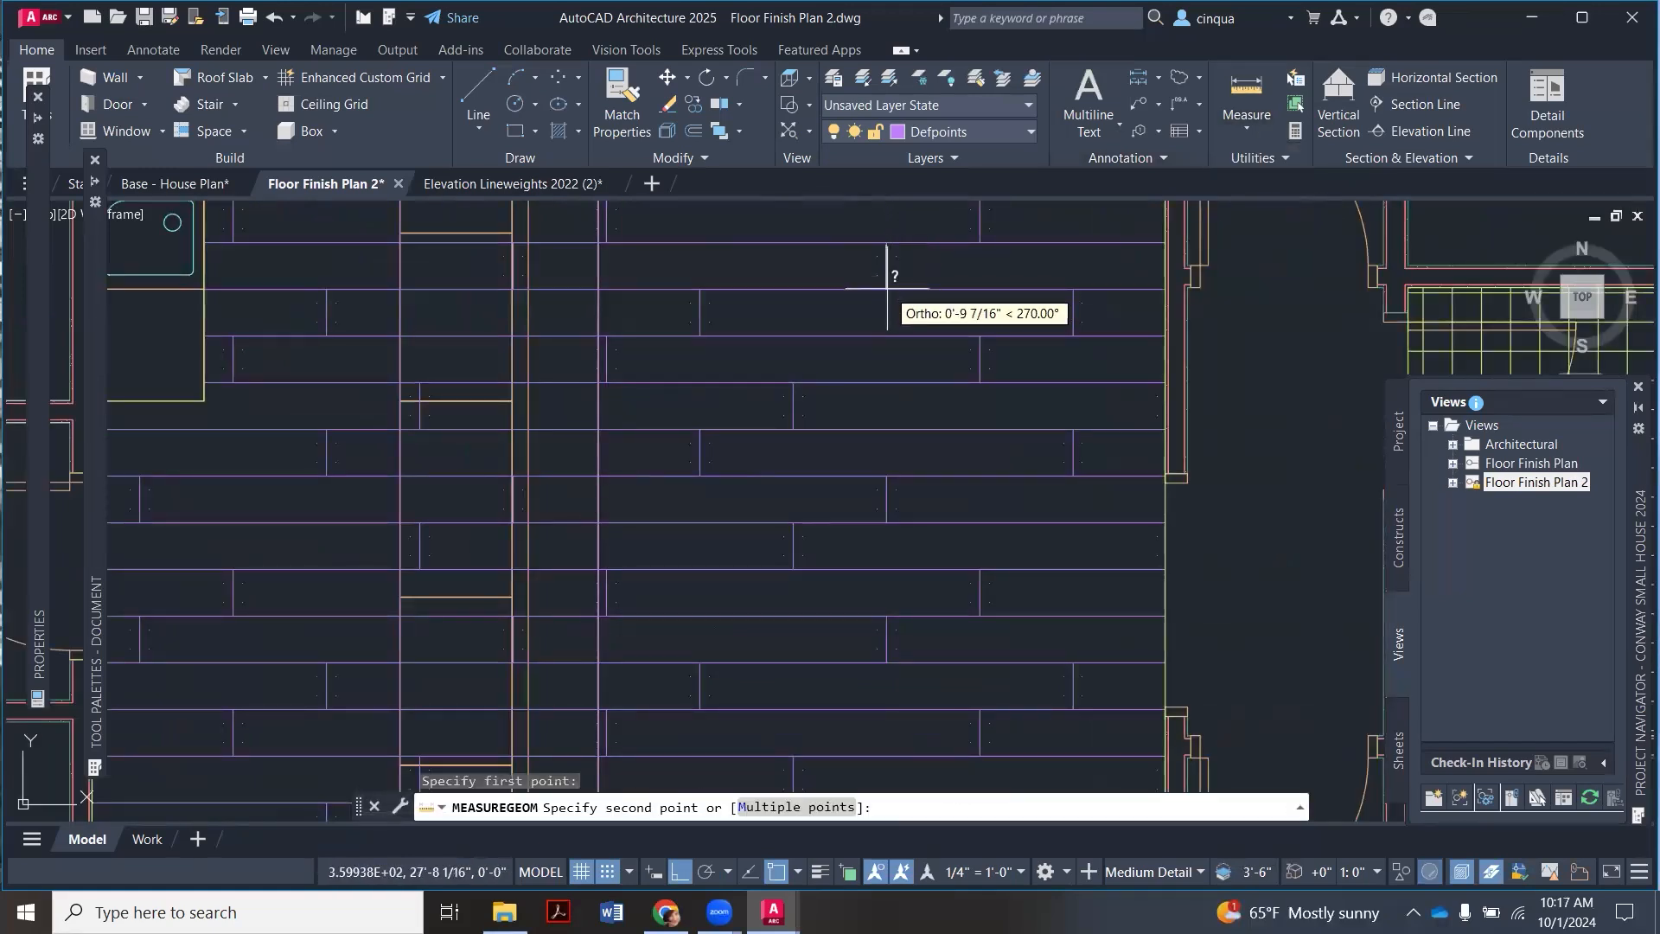
{"action": "left_click", "coordinate": [888, 288]}
{"action": "scroll", "coordinate": [889, 281], "scroll_direction": "down", "scroll_amount": 3}
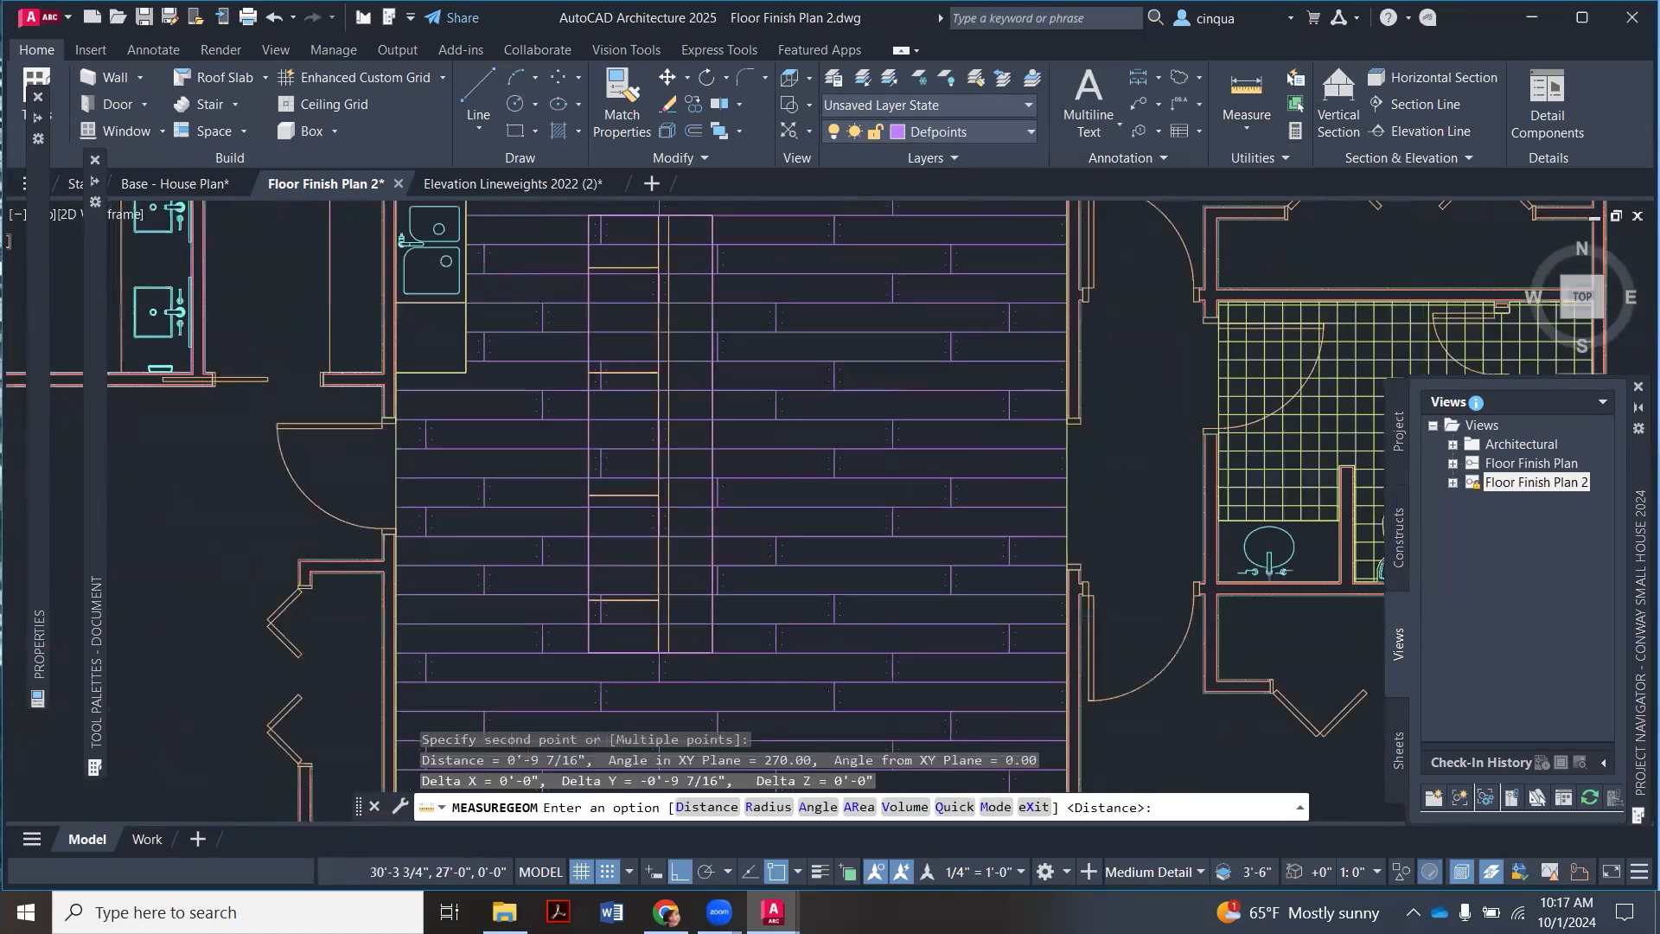
{"action": "scroll", "coordinate": [845, 350], "scroll_direction": "down", "scroll_amount": 4}
{"action": "scroll", "coordinate": [849, 337], "scroll_direction": "up", "scroll_amount": 2}
{"action": "scroll", "coordinate": [848, 342], "scroll_direction": "down", "scroll_amount": 4}
{"action": "scroll", "coordinate": [846, 315], "scroll_direction": "up", "scroll_amount": 2}
{"action": "scroll", "coordinate": [846, 307], "scroll_direction": "down", "scroll_amount": 2}
{"action": "scroll", "coordinate": [826, 378], "scroll_direction": "up", "scroll_amount": 2}
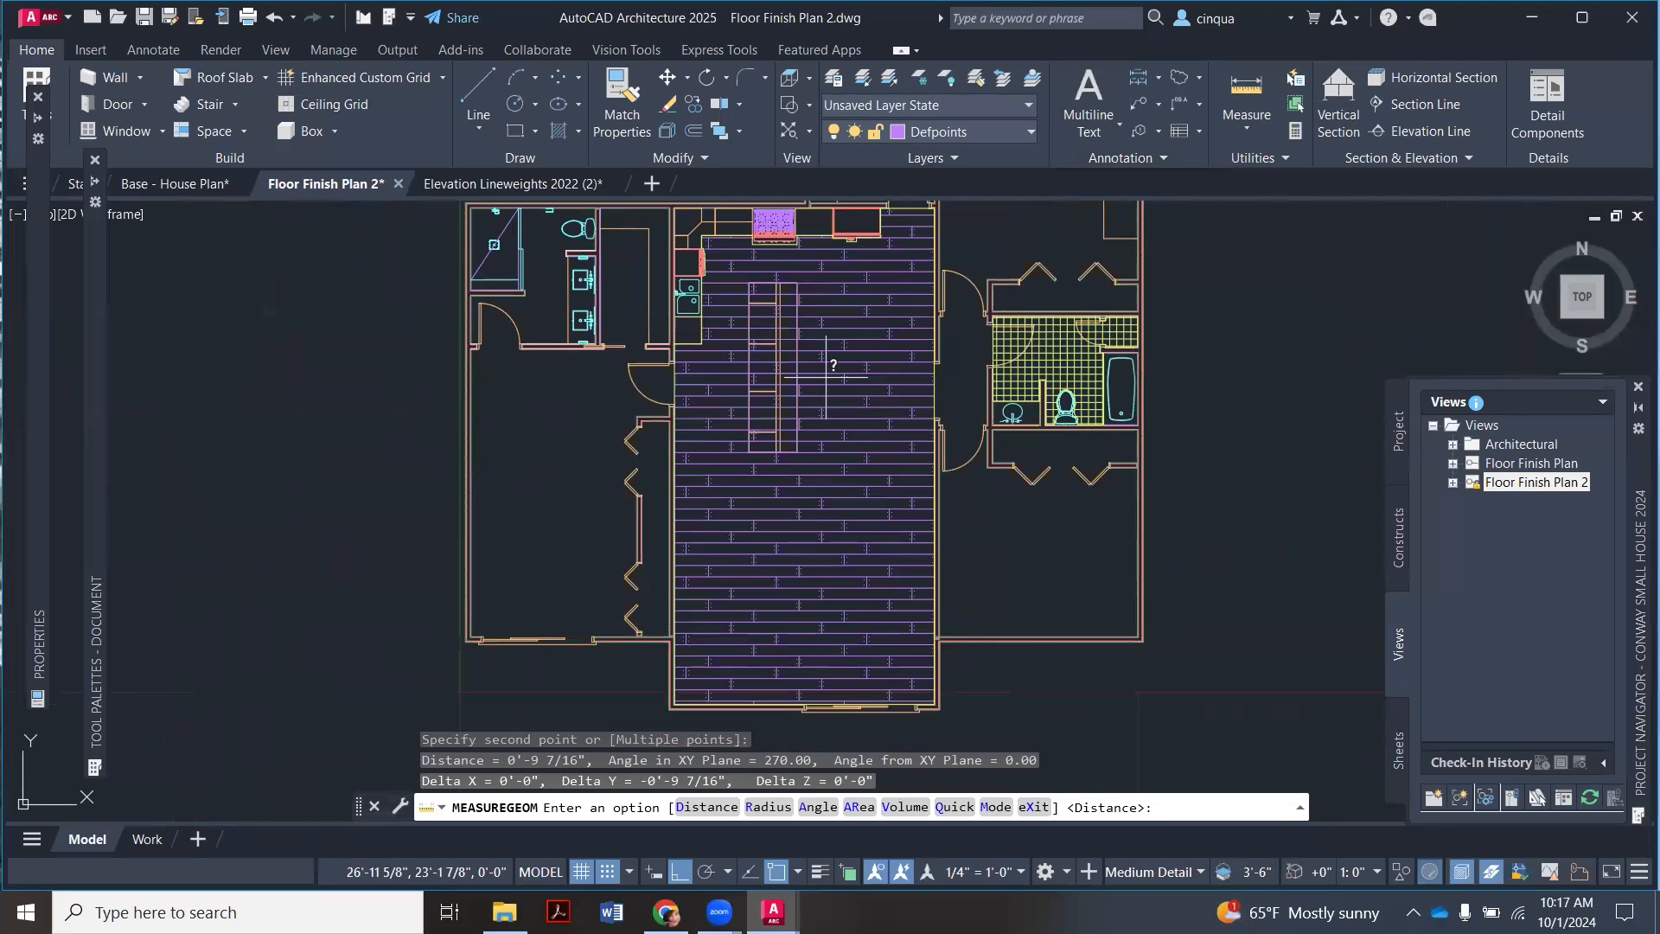
{"action": "left_click", "coordinate": [625, 132]}
{"action": "scroll", "coordinate": [969, 389], "scroll_direction": "down", "scroll_amount": 2}
{"action": "scroll", "coordinate": [1098, 333], "scroll_direction": "up", "scroll_amount": 2}
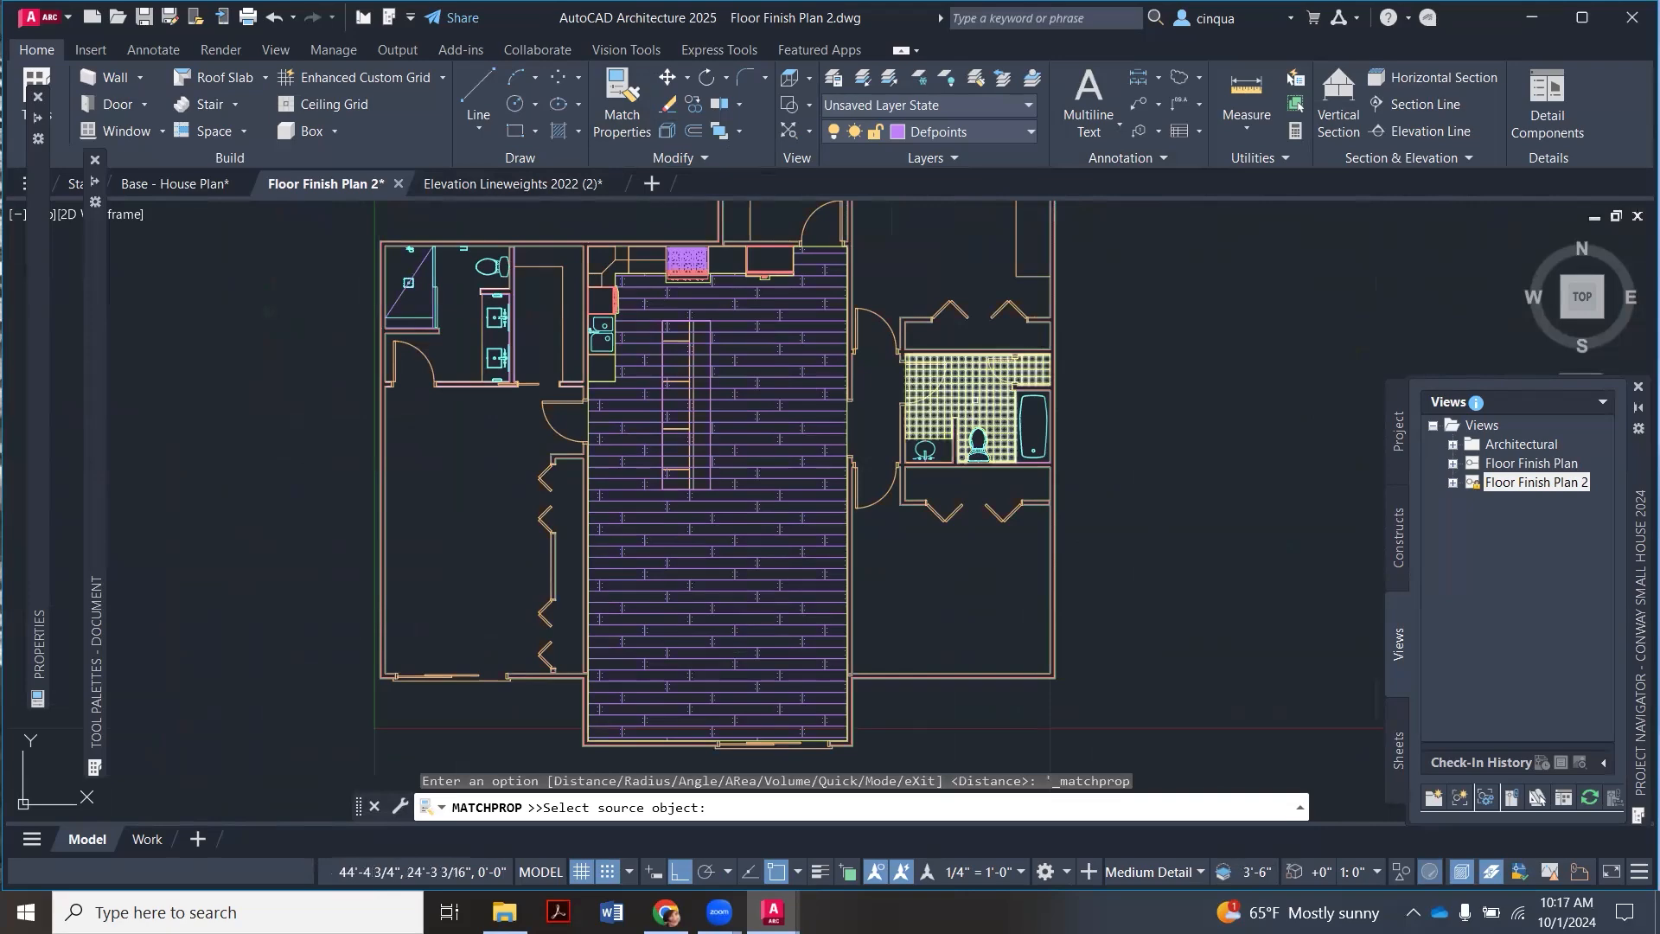
{"action": "left_click", "coordinate": [986, 389]}
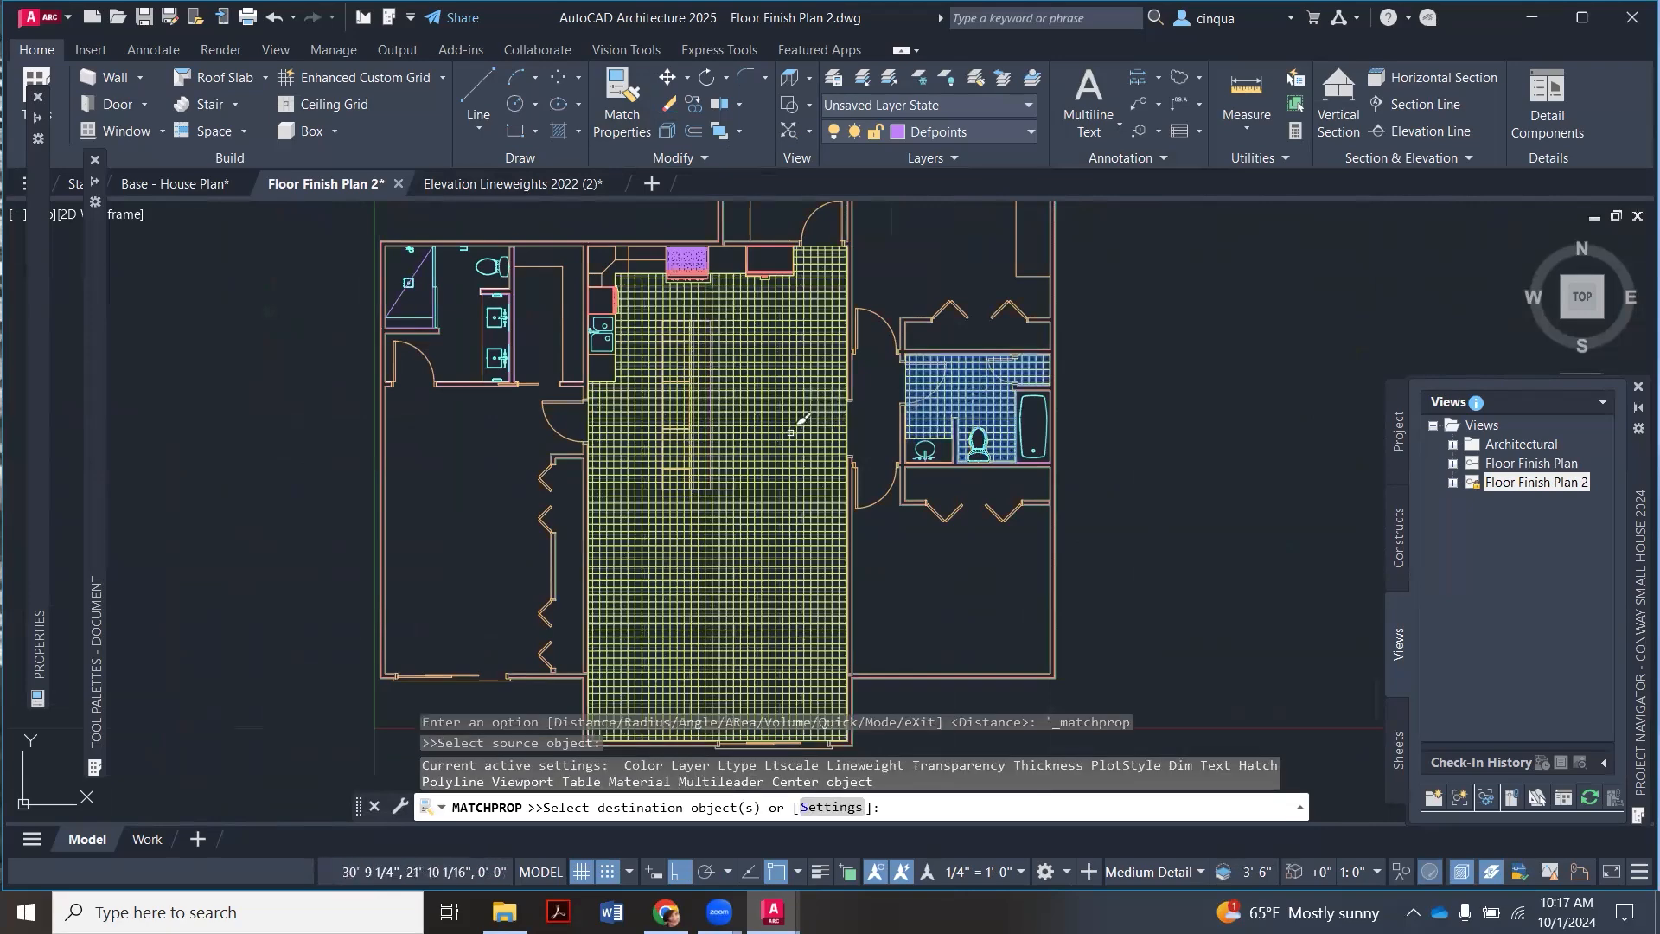
{"action": "key", "text": "Escape"}
Step: Match the living and kitchen hatch's properties to the yellow sample line outside the plan and end the measuring command
{"action": "scroll", "coordinate": [1101, 408], "scroll_direction": "down", "scroll_amount": 3}
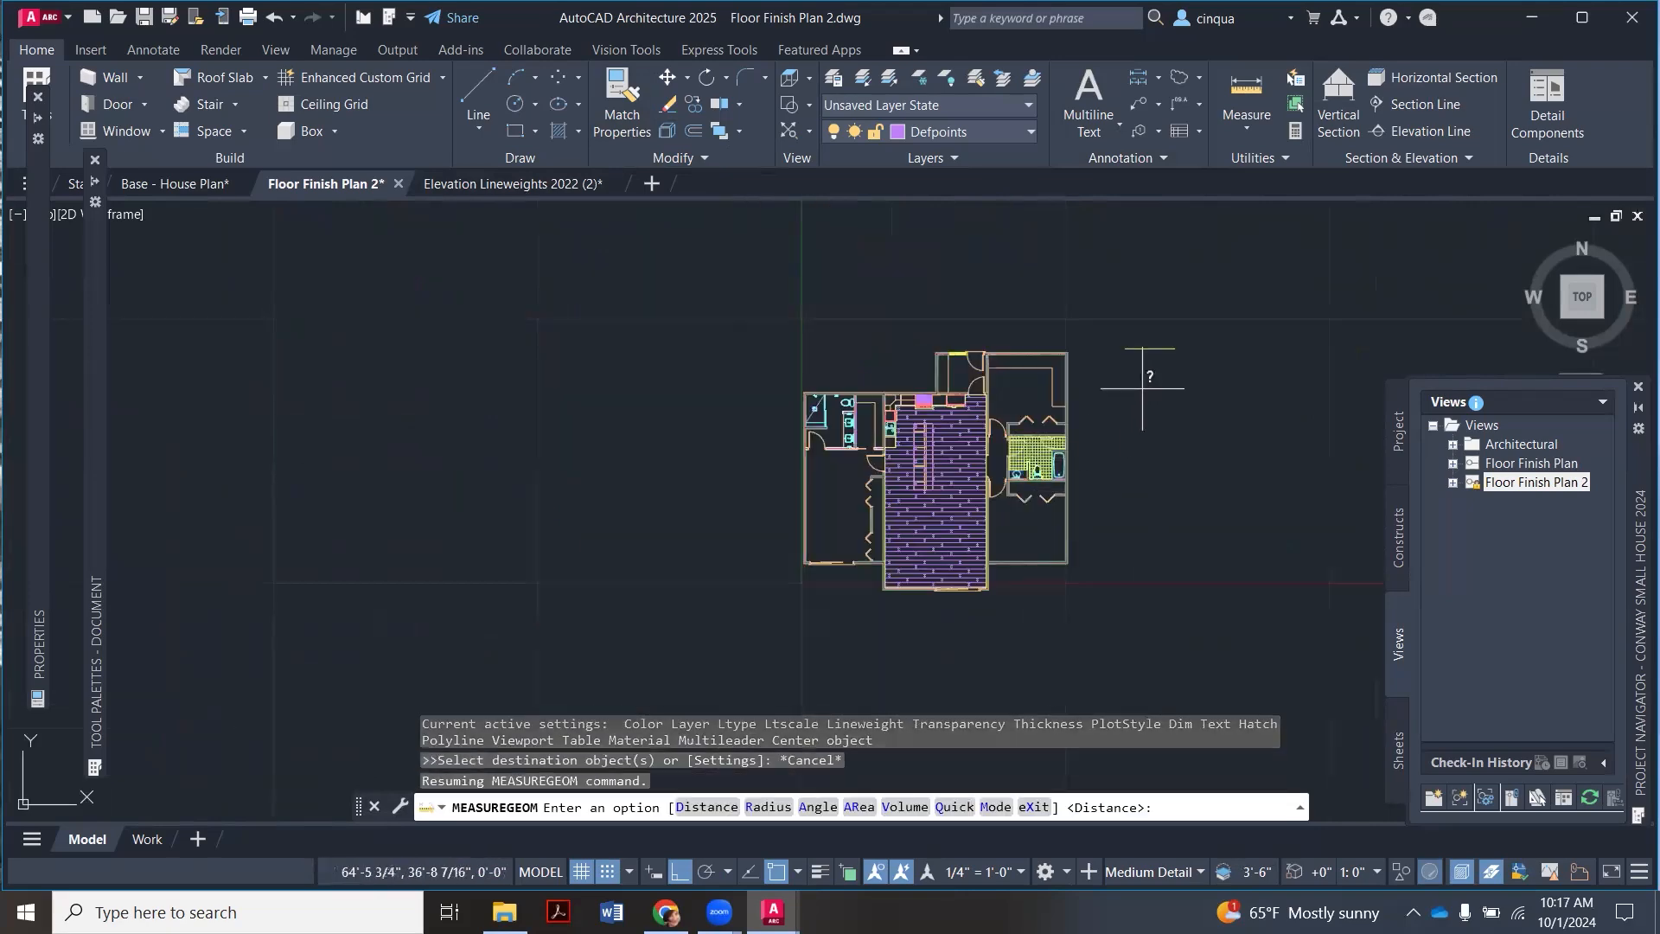
{"action": "scroll", "coordinate": [1081, 345], "scroll_direction": "up", "scroll_amount": 3}
{"action": "left_click", "coordinate": [622, 102]}
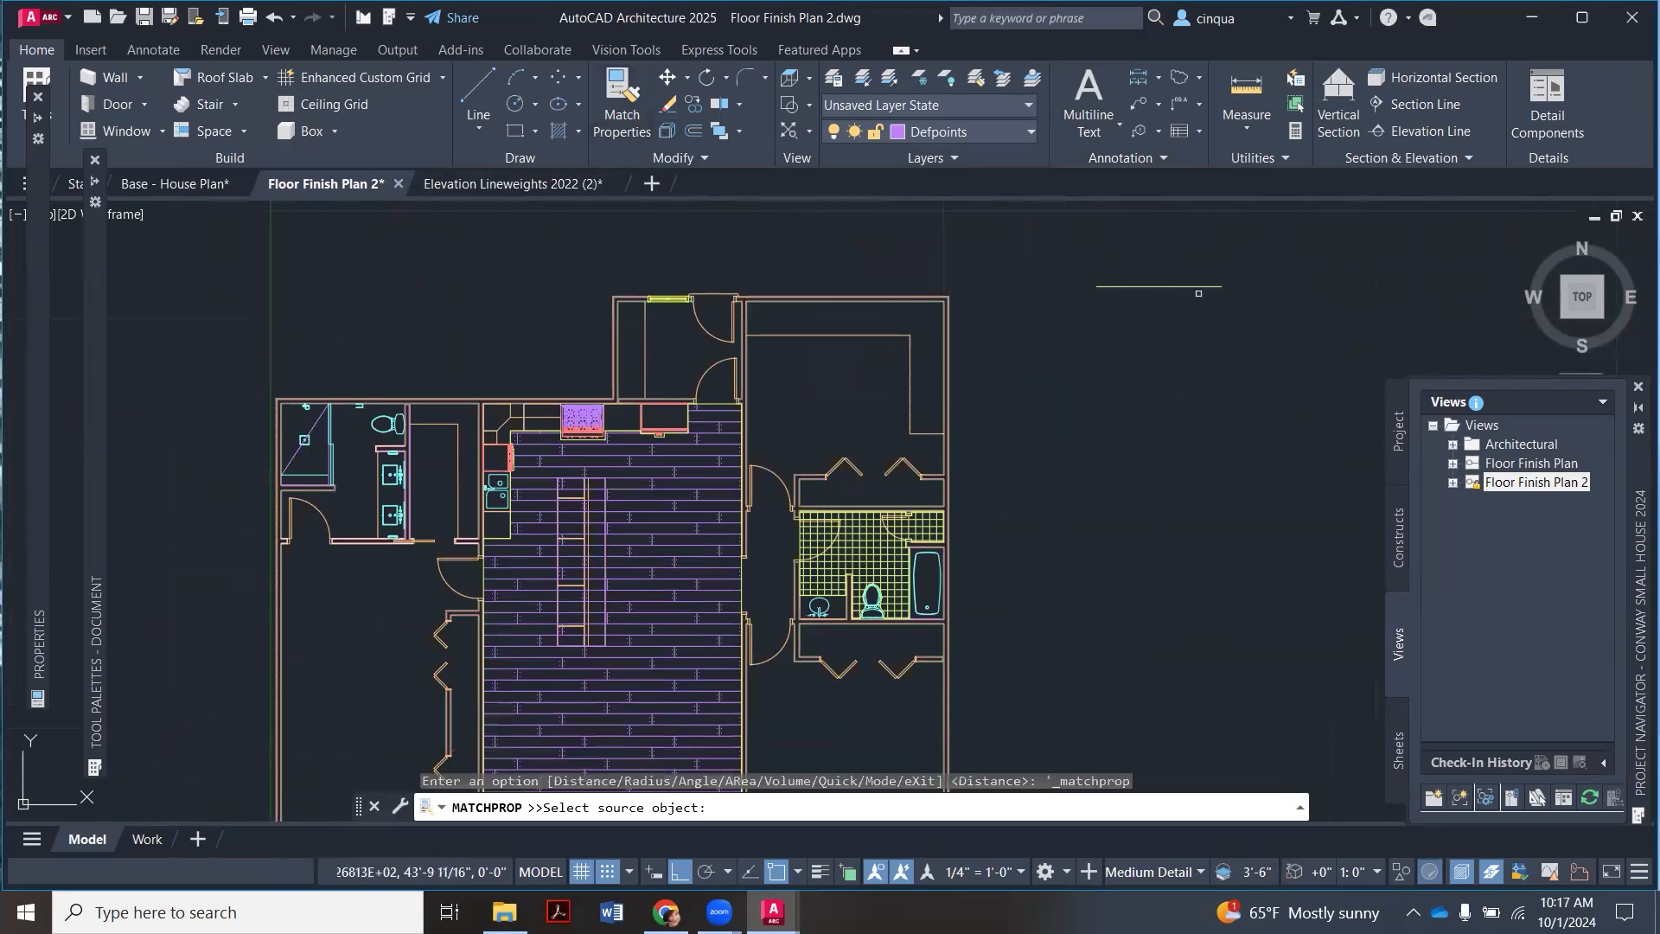
{"action": "left_click", "coordinate": [1186, 286]}
{"action": "scroll", "coordinate": [1140, 269], "scroll_direction": "down", "scroll_amount": 2}
{"action": "middle_click_drag", "start_coordinate": [816, 480], "coordinate": [940, 365]}
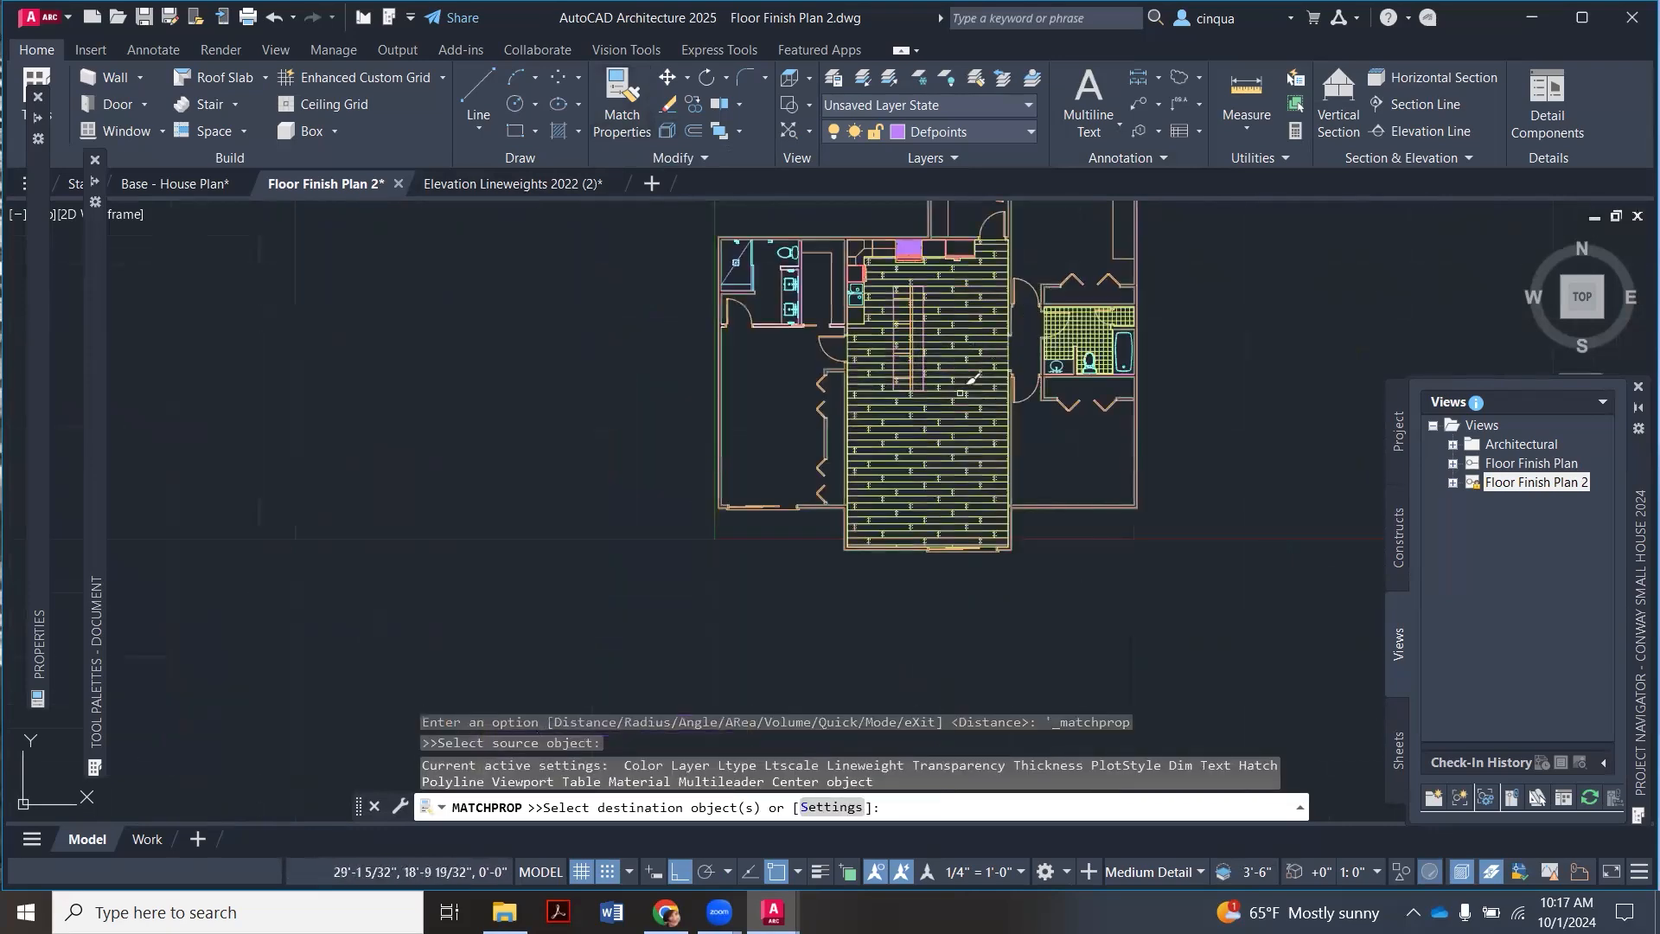
{"action": "left_click", "coordinate": [969, 377]}
{"action": "key", "text": "Escape"}
{"action": "scroll", "coordinate": [969, 378], "scroll_direction": "down", "scroll_amount": 2}
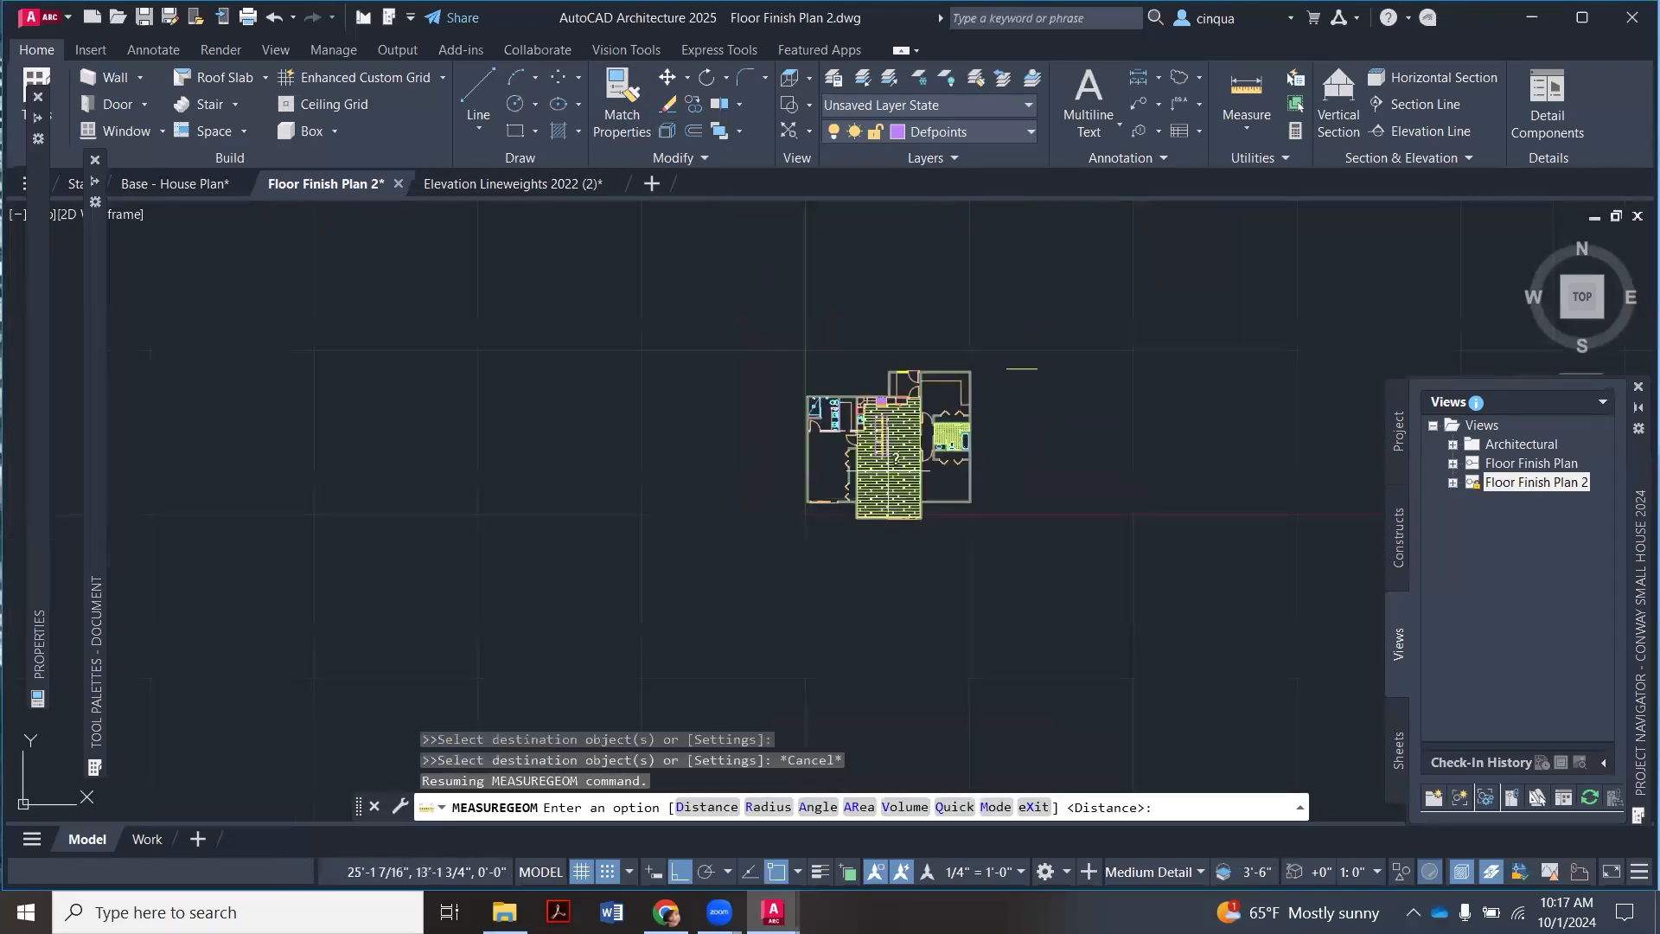
{"action": "scroll", "coordinate": [826, 441], "scroll_direction": "up", "scroll_amount": 4}
{"action": "key", "text": "Escape"}
Step: Examine the wood-board hatch across the living and kitchen floor, including around the kitchen island
{"action": "scroll", "coordinate": [717, 363], "scroll_direction": "up", "scroll_amount": 3}
{"action": "scroll", "coordinate": [709, 352], "scroll_direction": "down", "scroll_amount": 1}
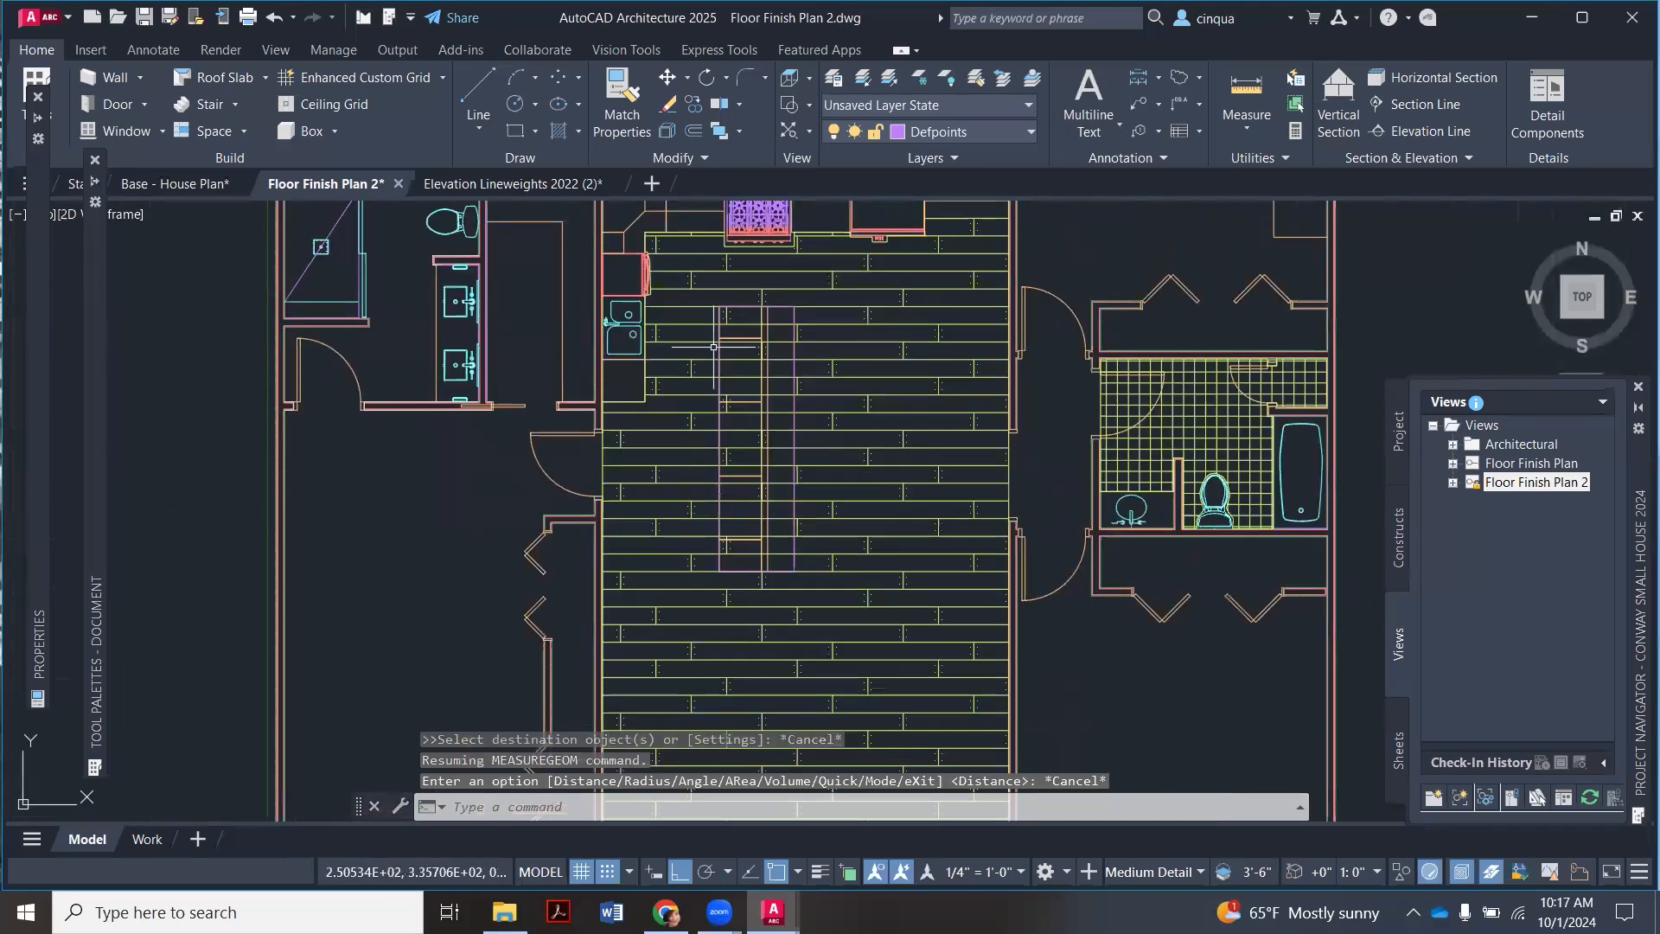
{"action": "scroll", "coordinate": [788, 416], "scroll_direction": "down", "scroll_amount": 3}
{"action": "scroll", "coordinate": [824, 400], "scroll_direction": "up", "scroll_amount": 2}
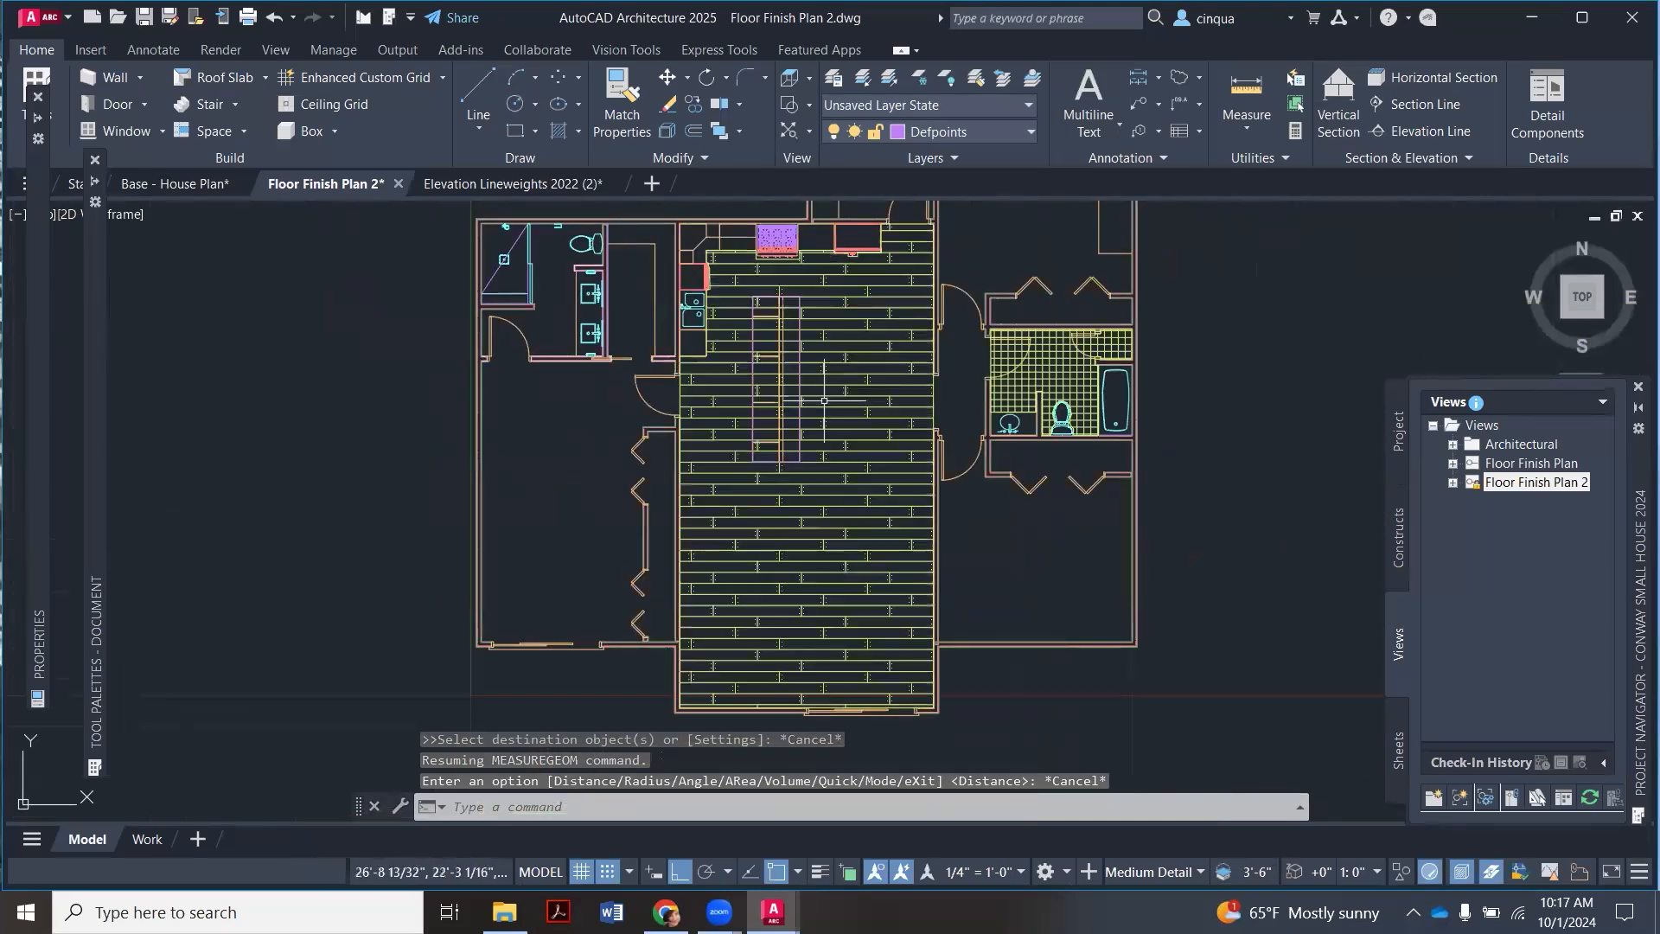
{"action": "scroll", "coordinate": [824, 401], "scroll_direction": "down", "scroll_amount": 3}
{"action": "scroll", "coordinate": [804, 380], "scroll_direction": "up", "scroll_amount": 3}
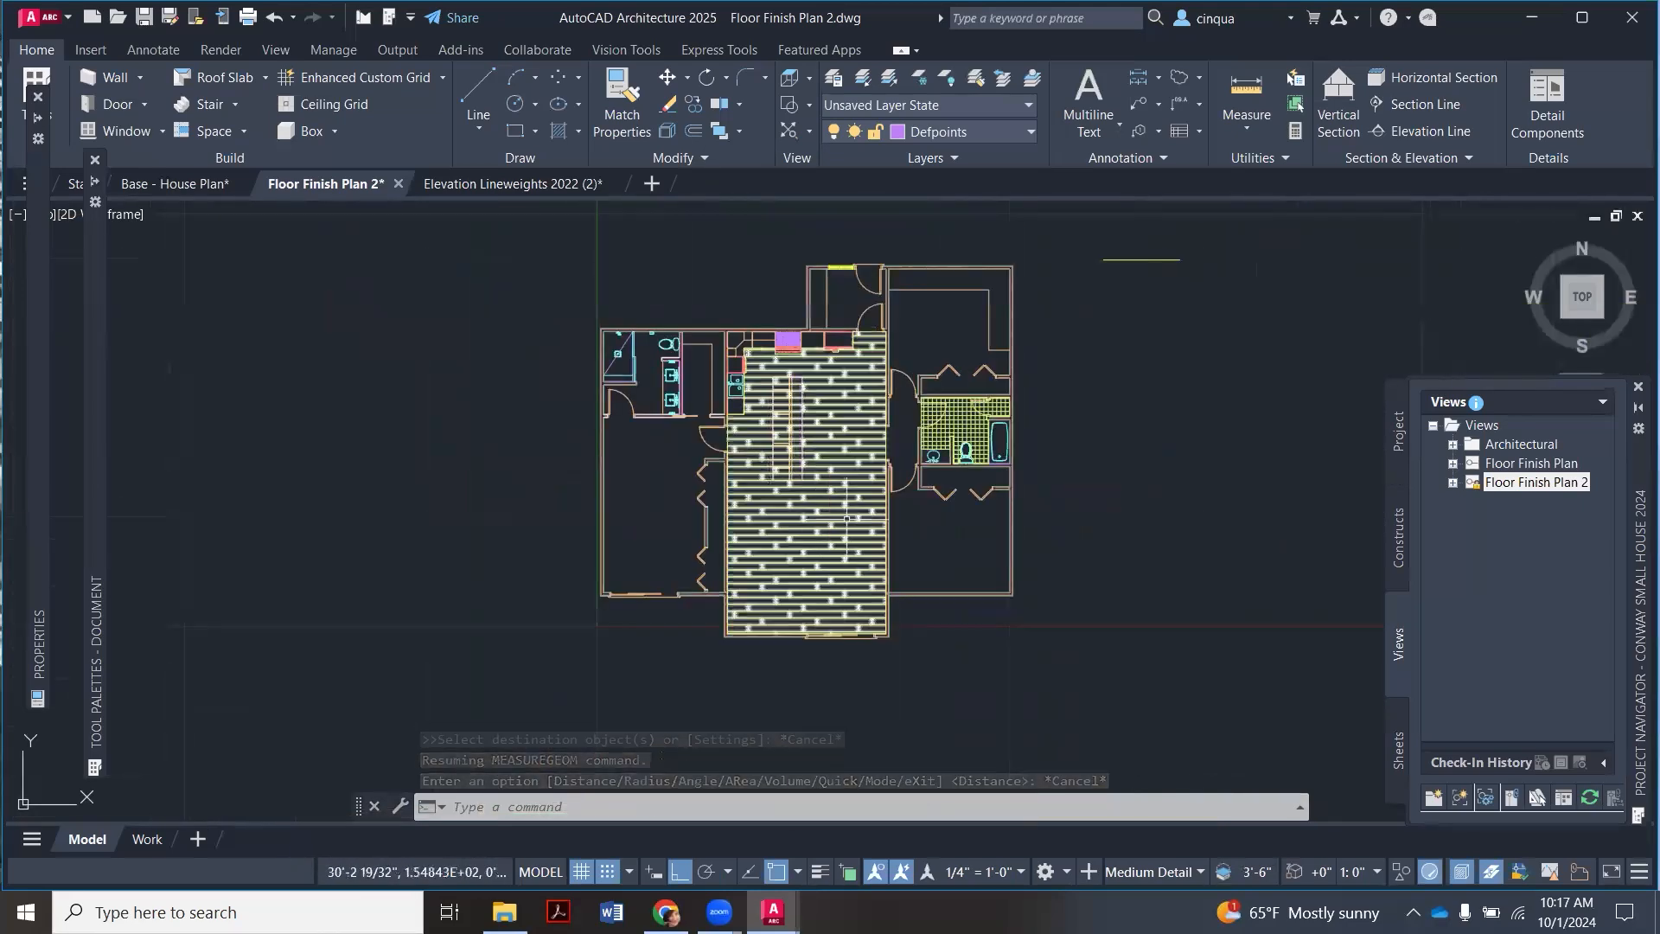
{"action": "scroll", "coordinate": [740, 326], "scroll_direction": "up", "scroll_amount": 3}
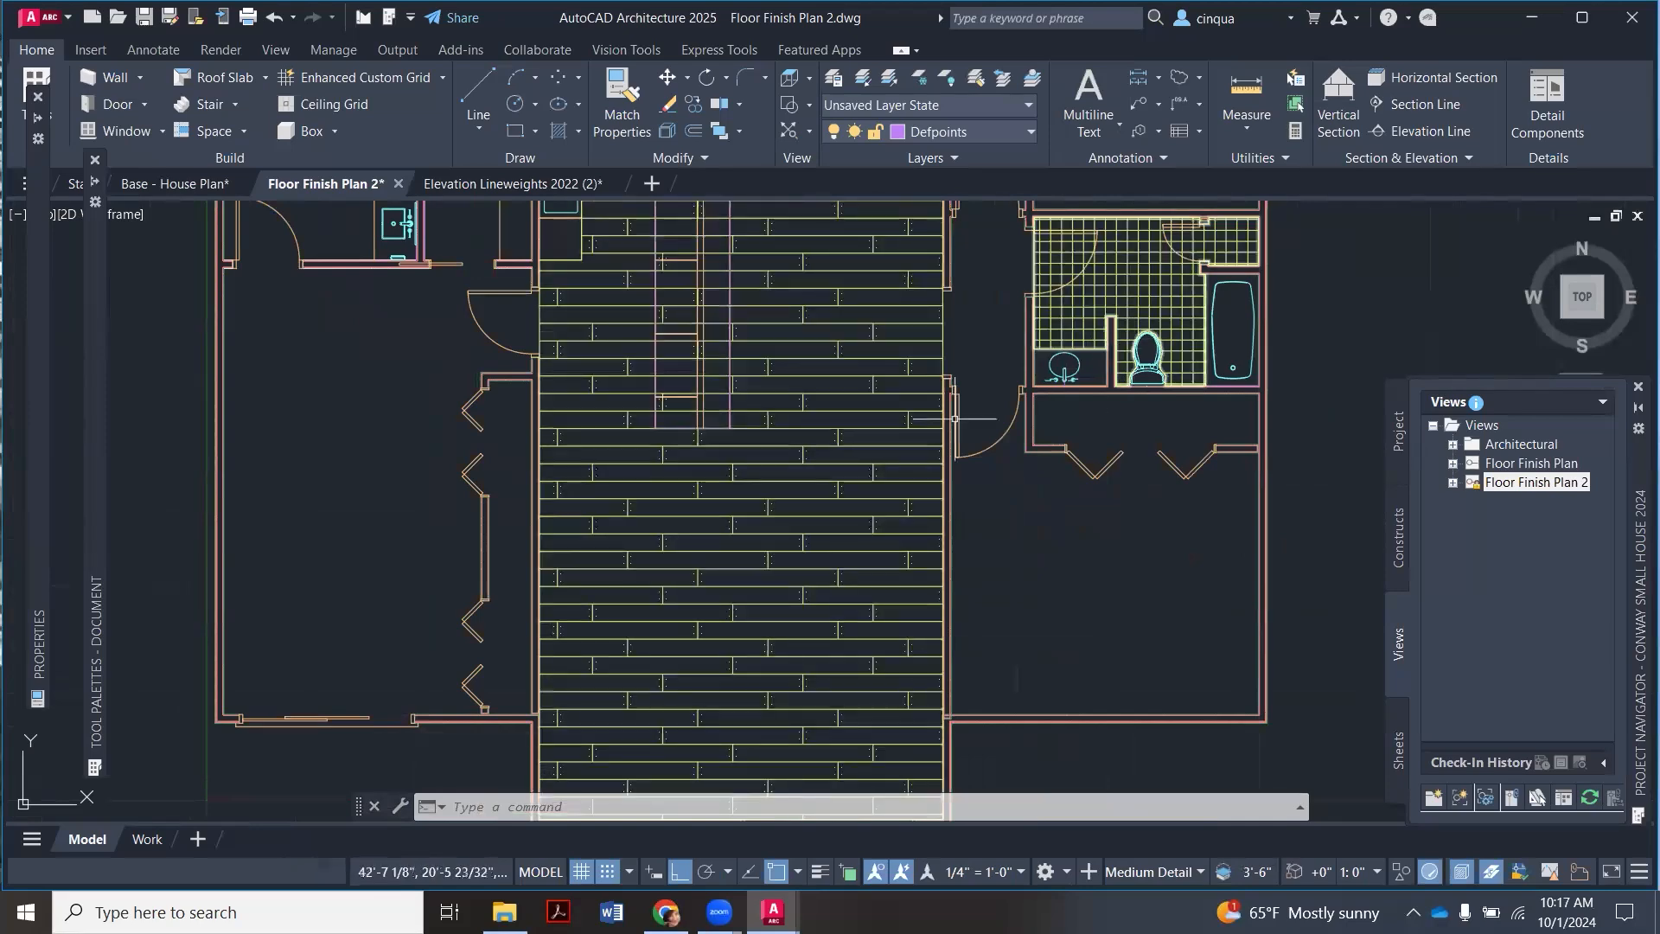
{"action": "scroll", "coordinate": [739, 343], "scroll_direction": "down", "scroll_amount": 2}
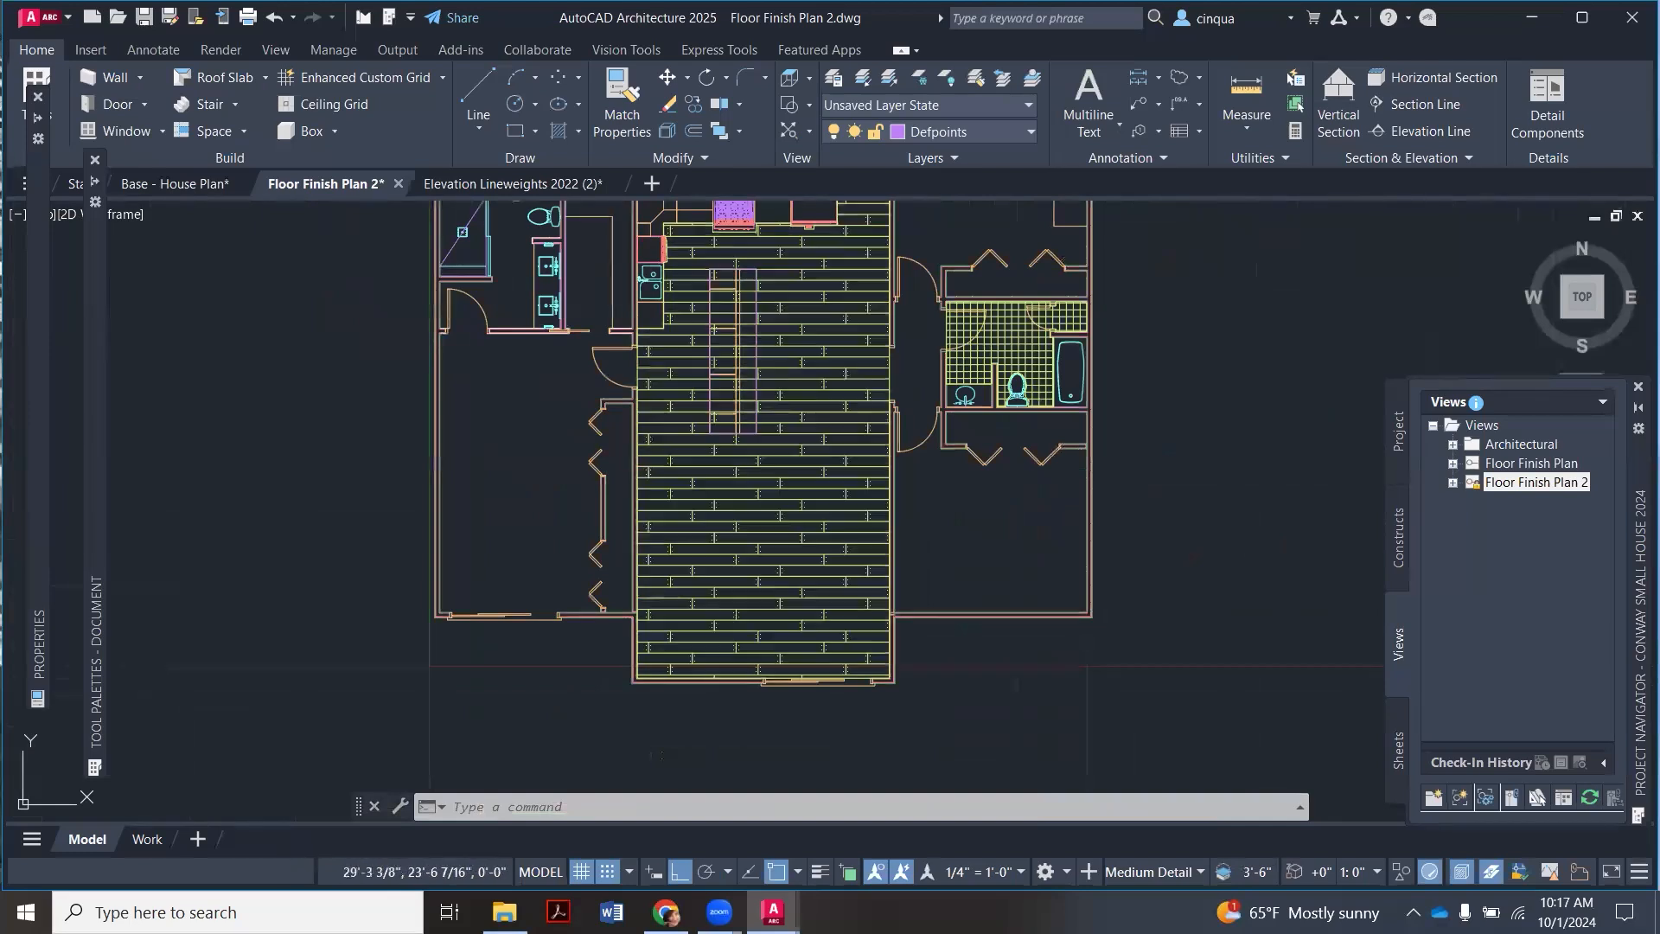
Step: Edit the living and kitchen hatch and add the kitchen island rectangle as a boundary object to exclude the island
{"action": "left_click", "coordinate": [815, 355]}
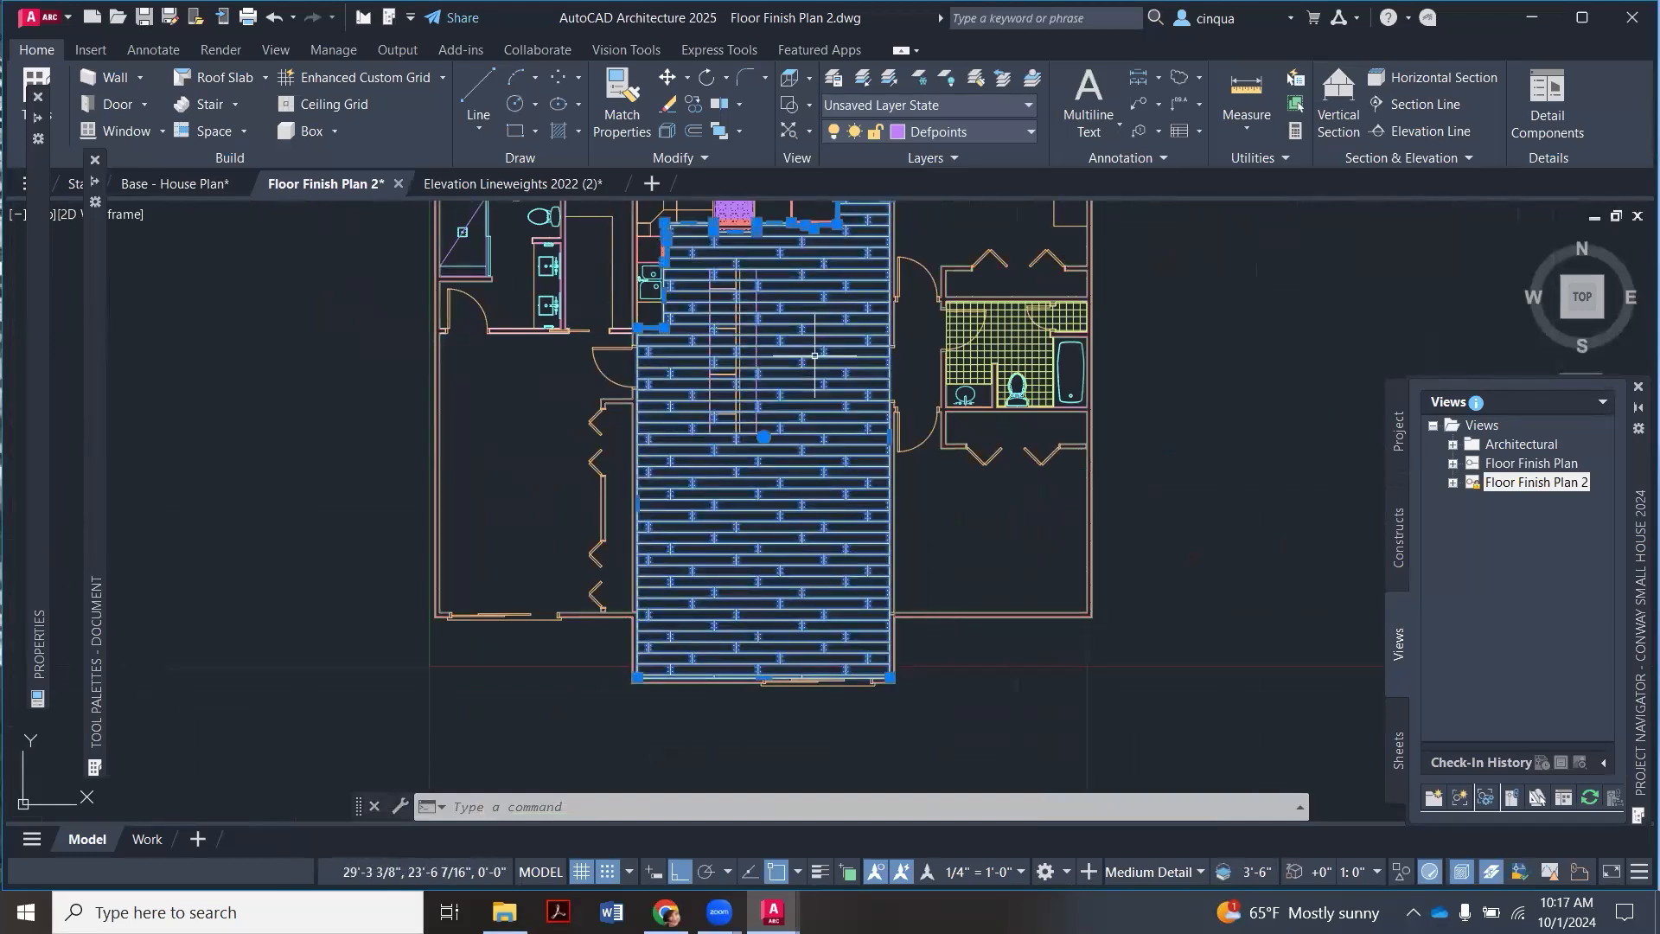
{"action": "right_click", "coordinate": [827, 471]}
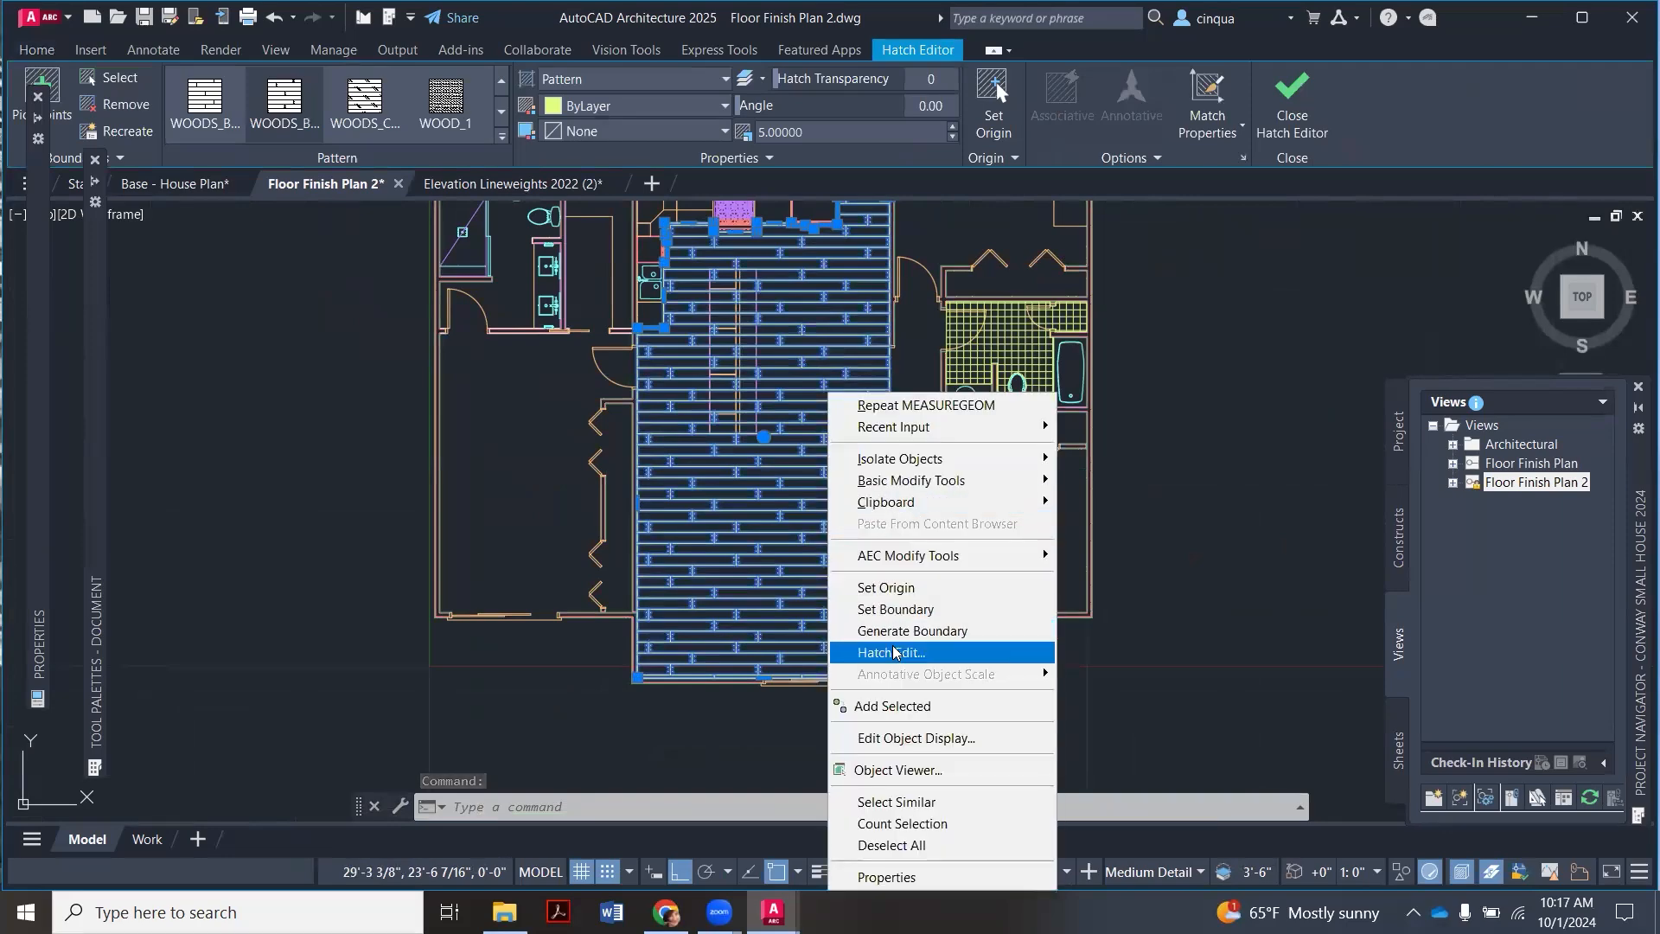
{"action": "left_click", "coordinate": [895, 653]}
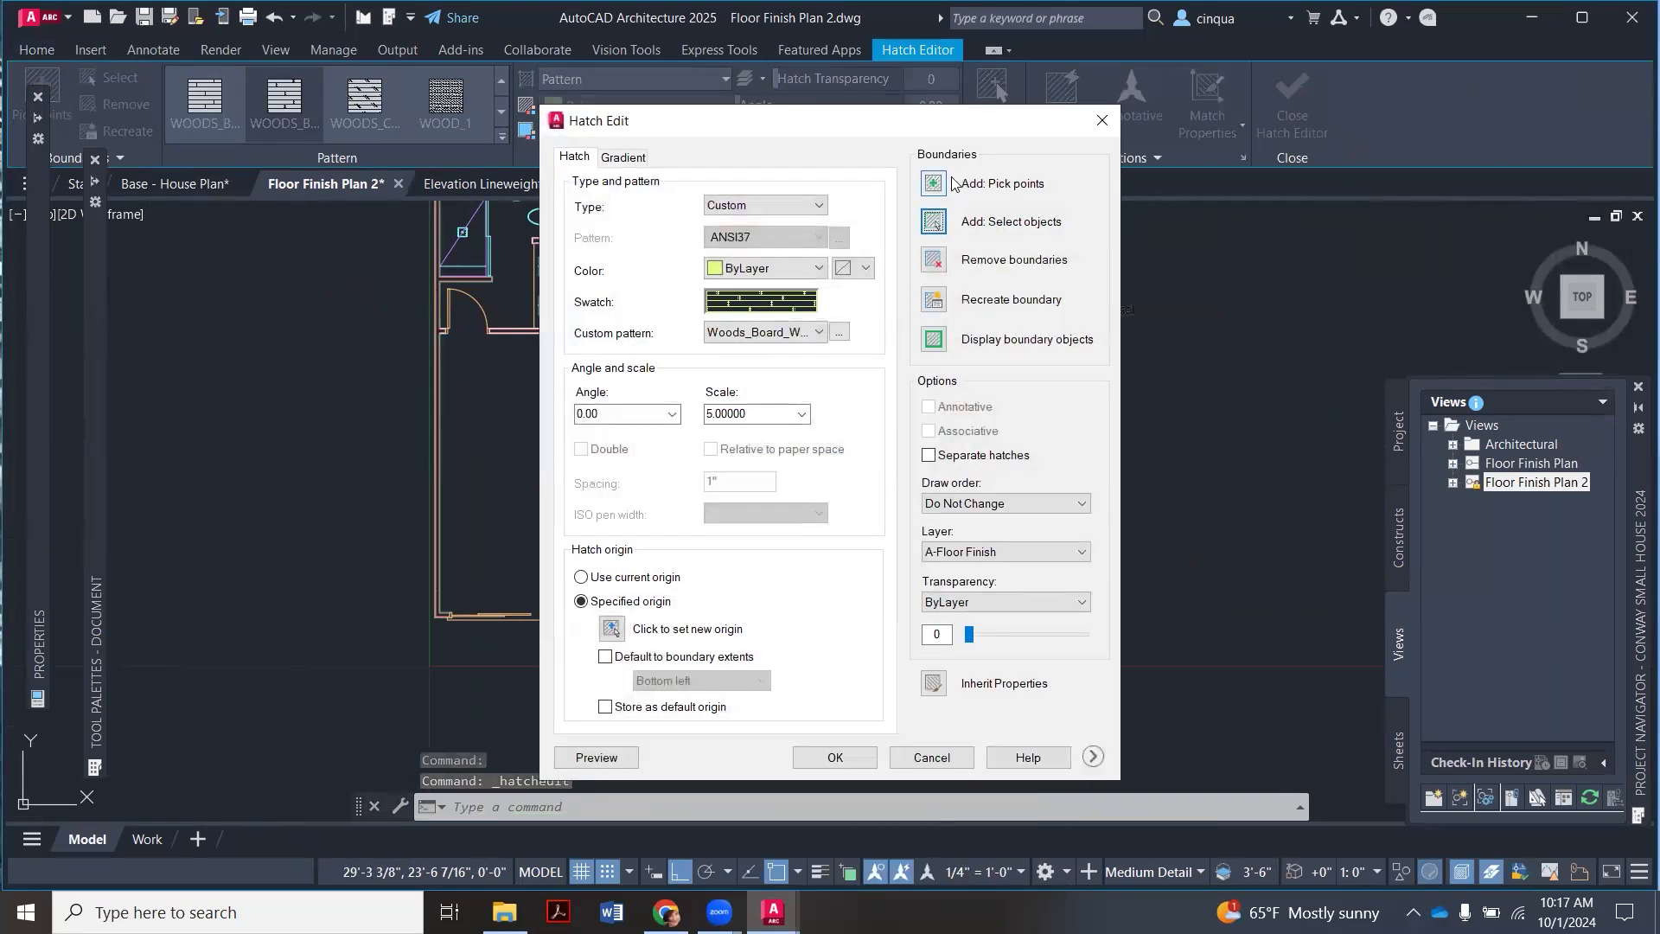
{"action": "left_click", "coordinate": [936, 223]}
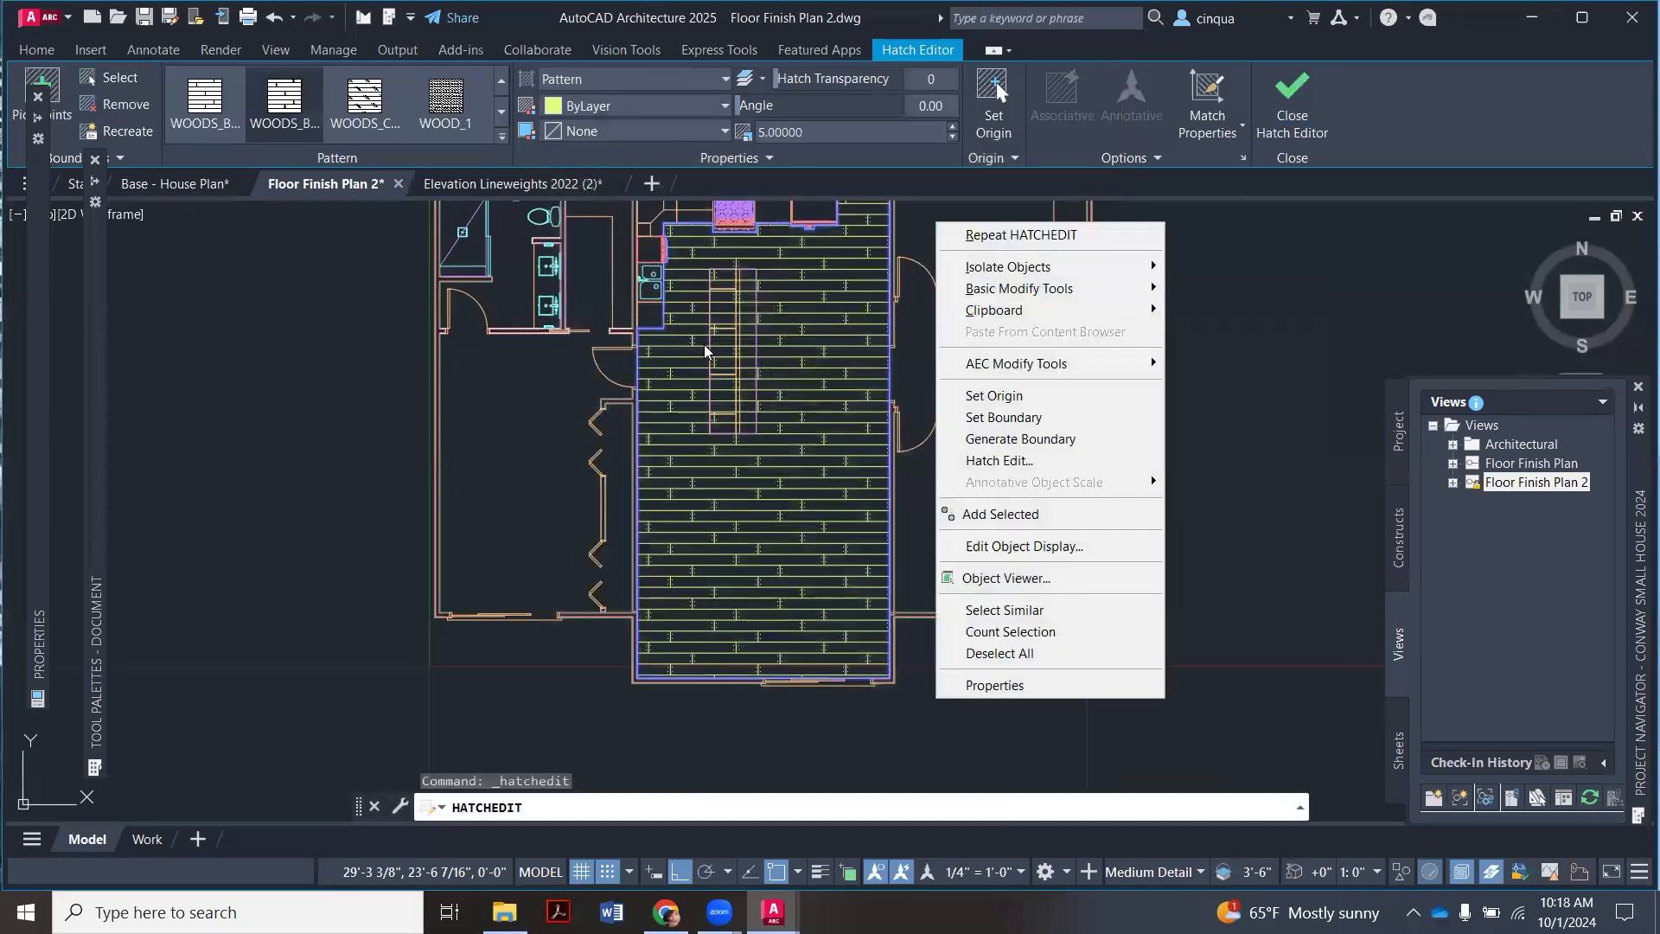
{"action": "left_click", "coordinate": [760, 329]}
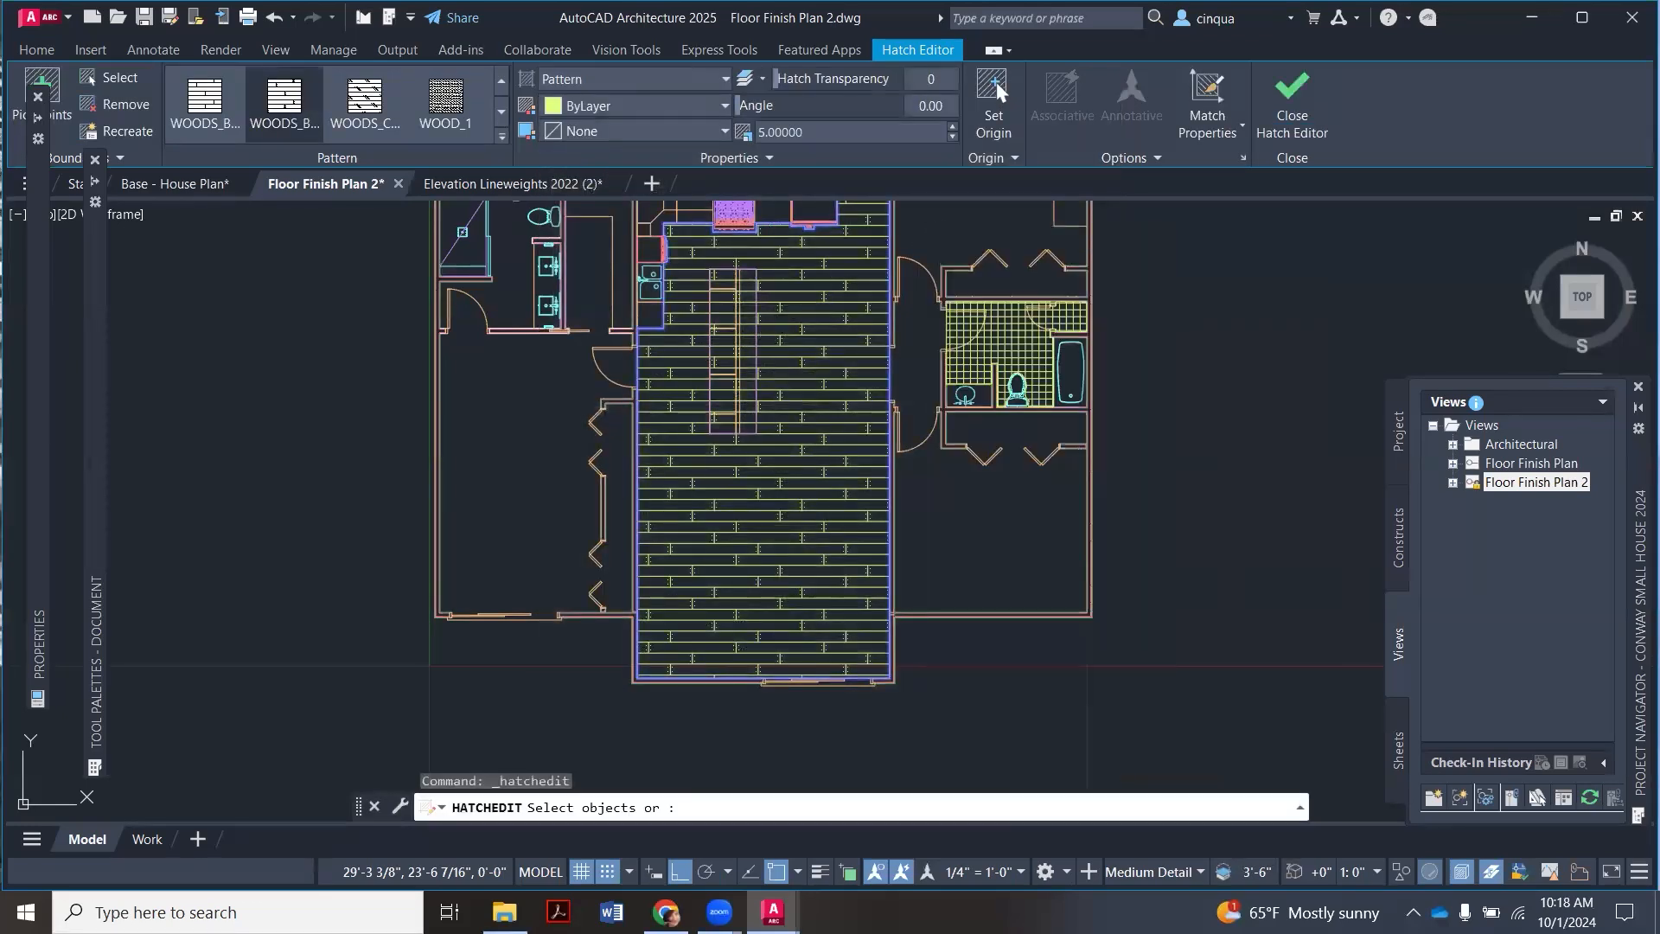
{"action": "left_click", "coordinate": [760, 330]}
{"action": "scroll", "coordinate": [759, 327], "scroll_direction": "up", "scroll_amount": 4}
{"action": "key", "text": "Return"}
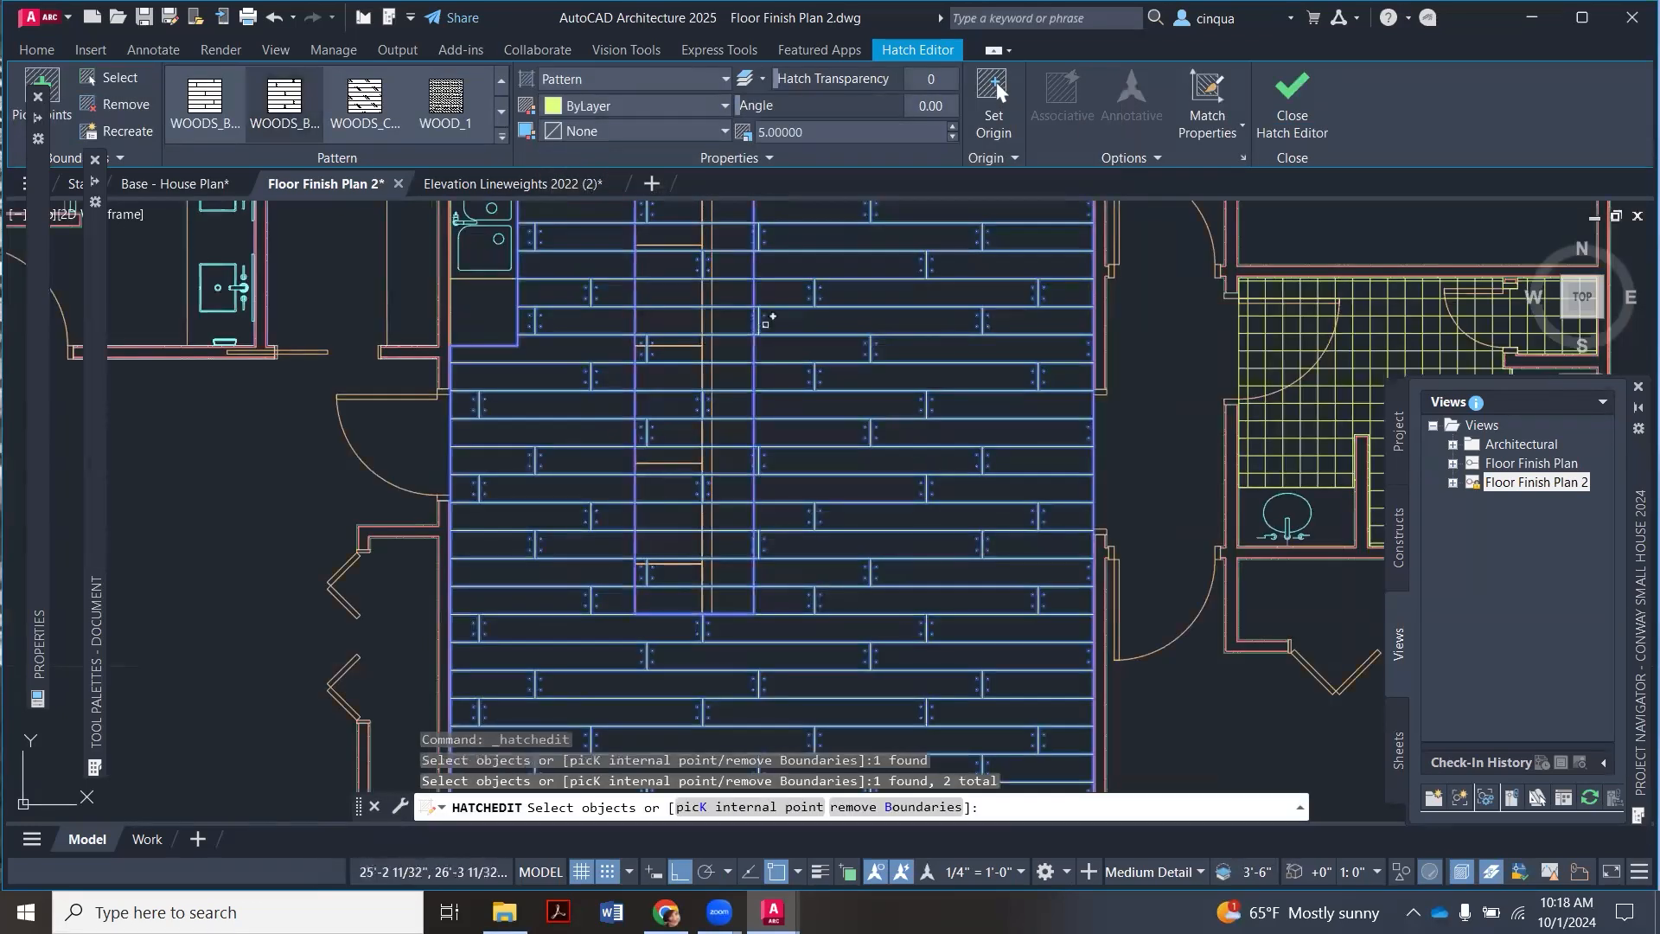
{"action": "key", "text": "Return"}
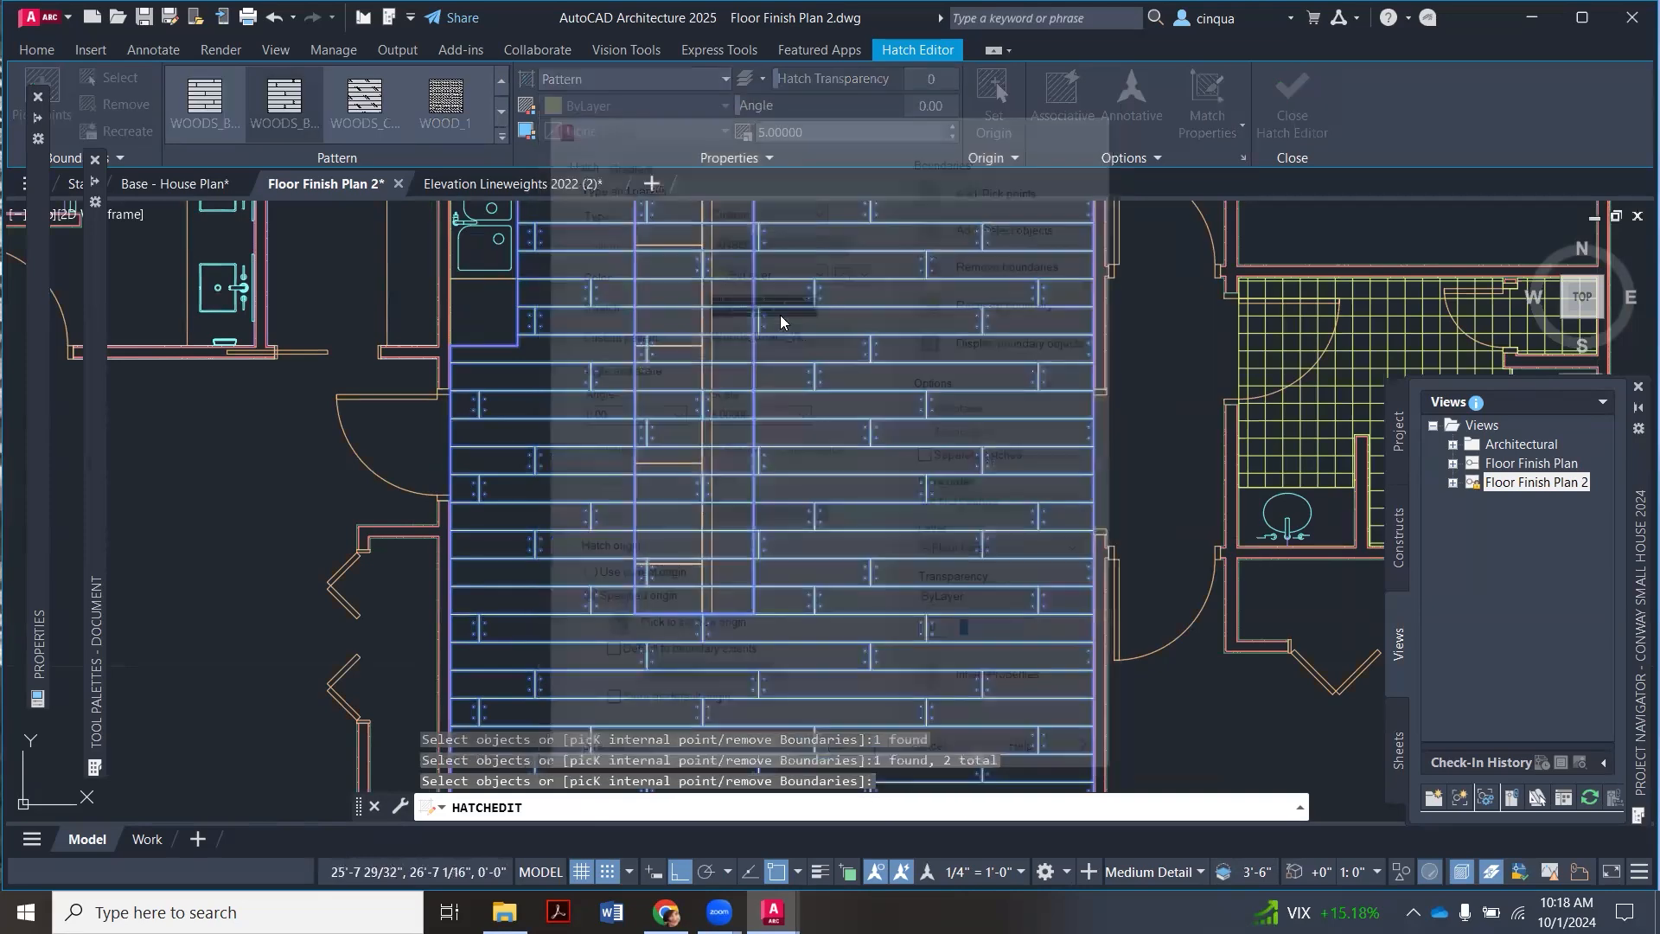
{"action": "key", "text": "Escape"}
{"action": "scroll", "coordinate": [782, 328], "scroll_direction": "down", "scroll_amount": 6}
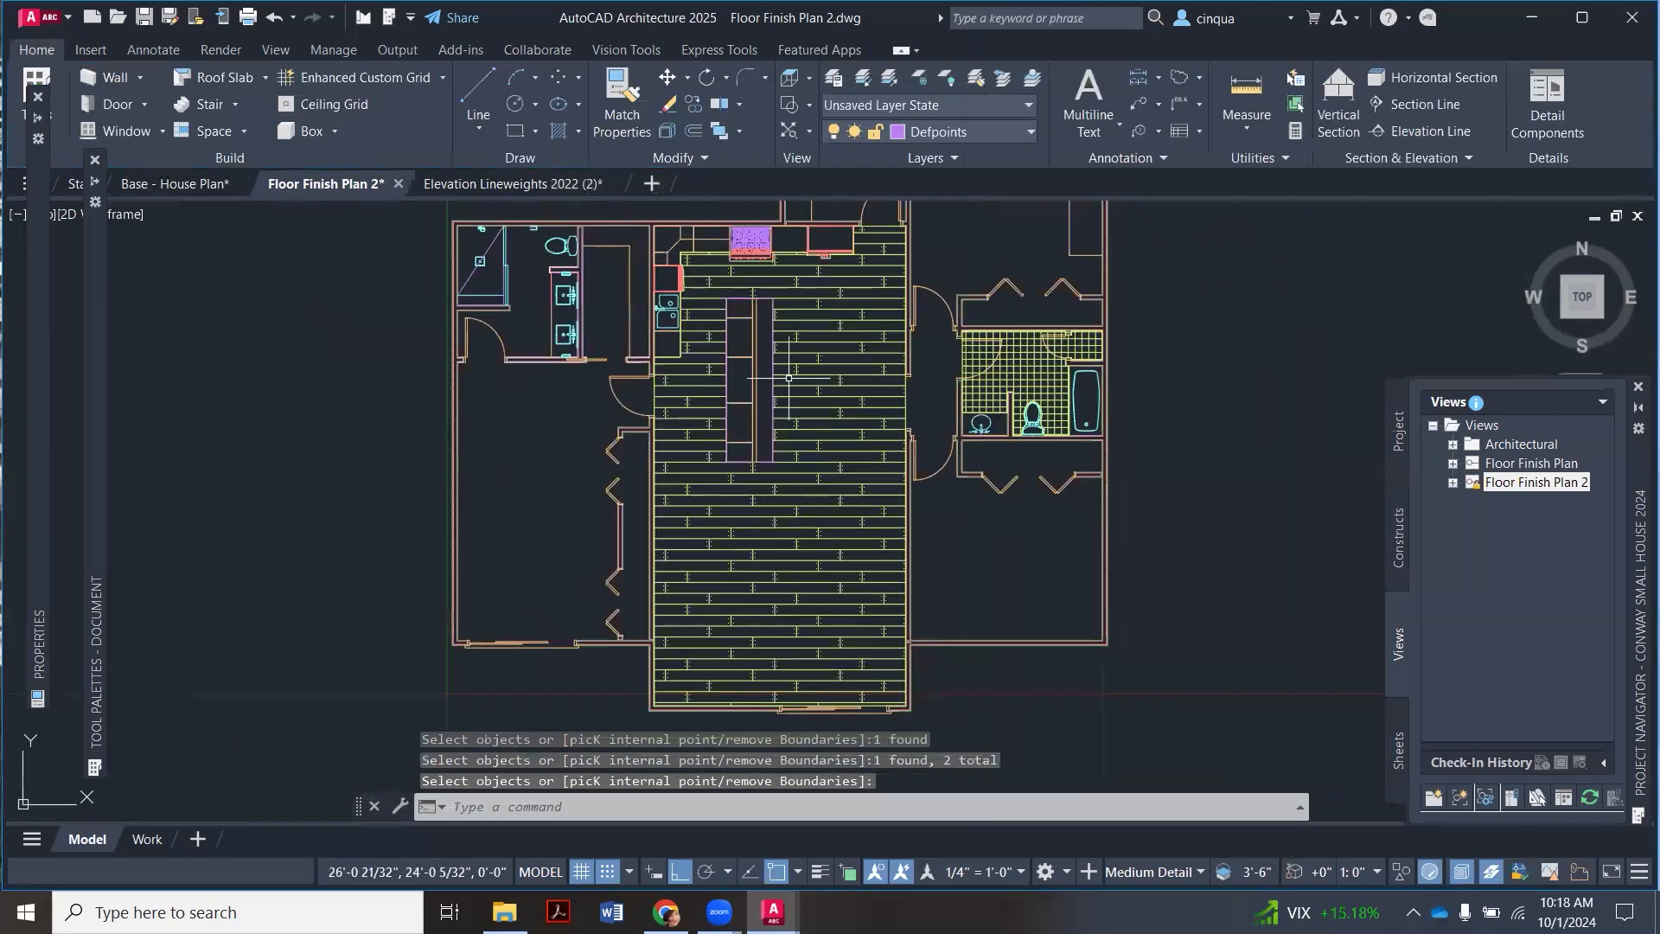
{"action": "scroll", "coordinate": [789, 378], "scroll_direction": "up", "scroll_amount": 2}
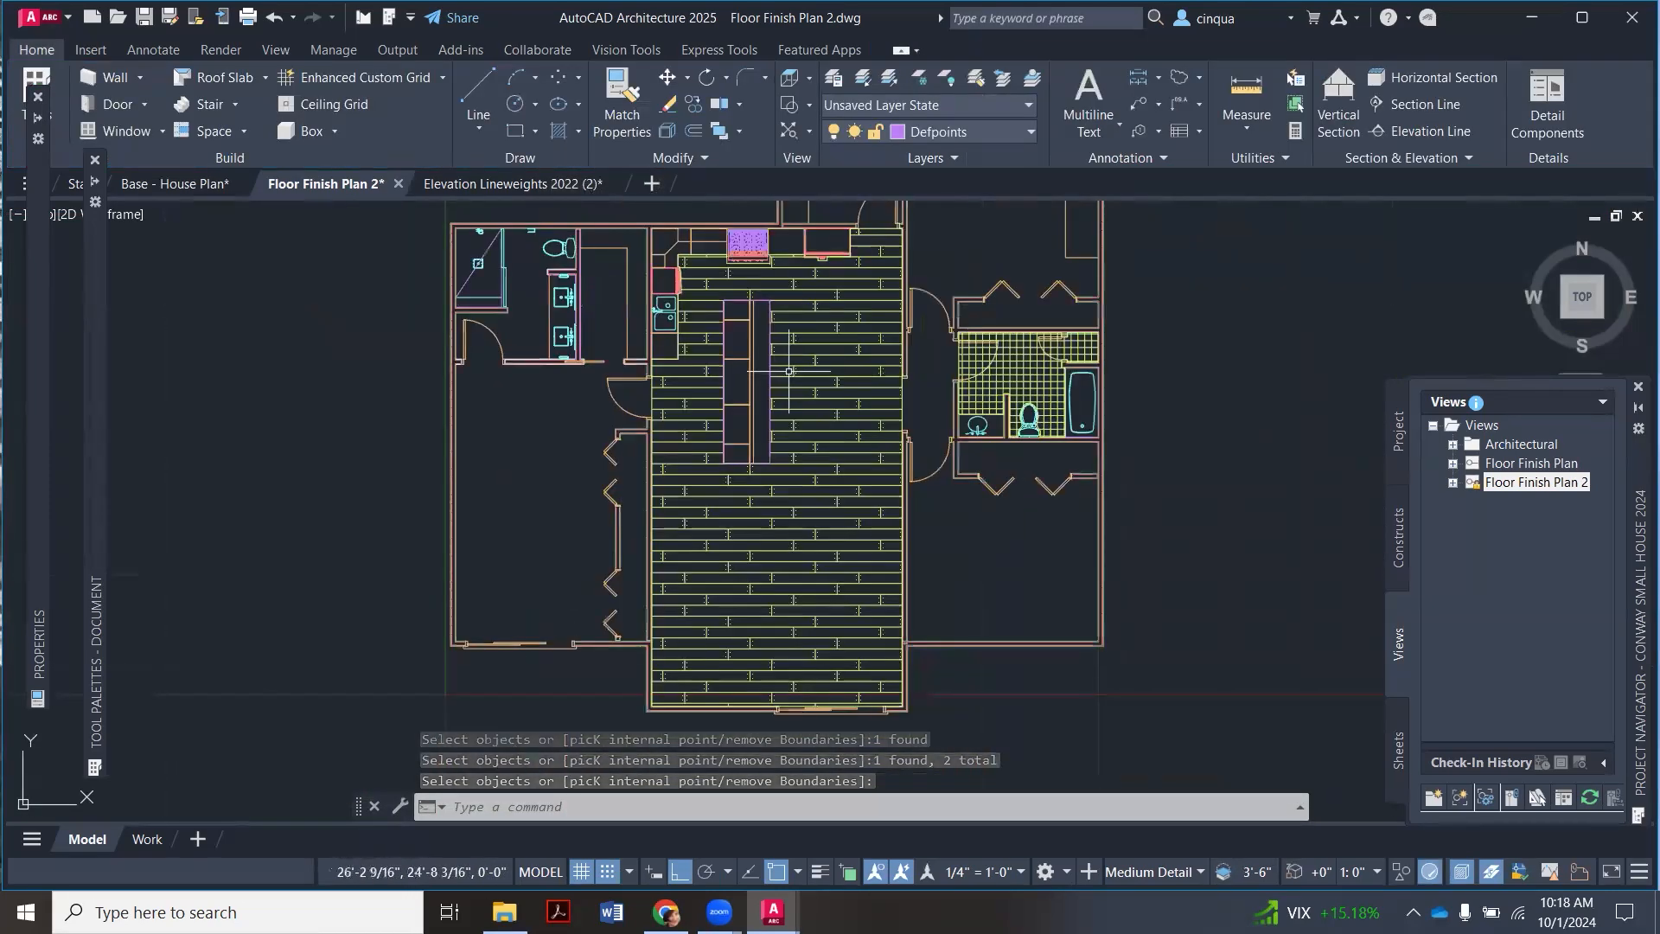
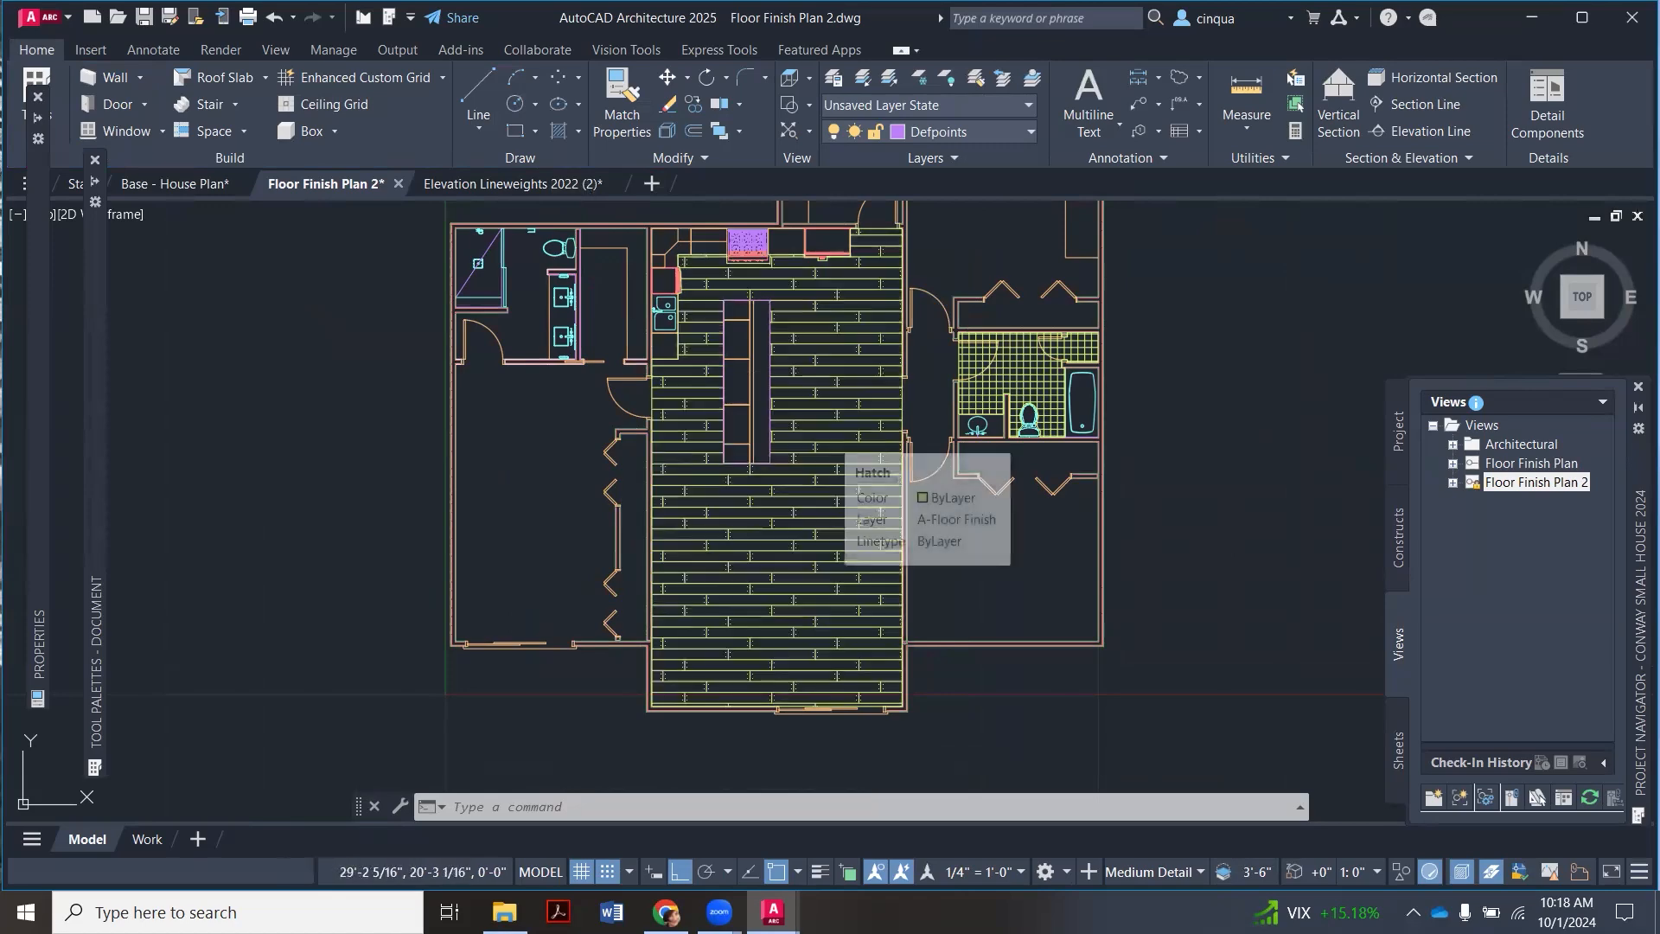
Step: Try a 90-degree angle on the living and kitchen wood-board hatch and undo the hatch edit
{"action": "left_click", "coordinate": [827, 429]}
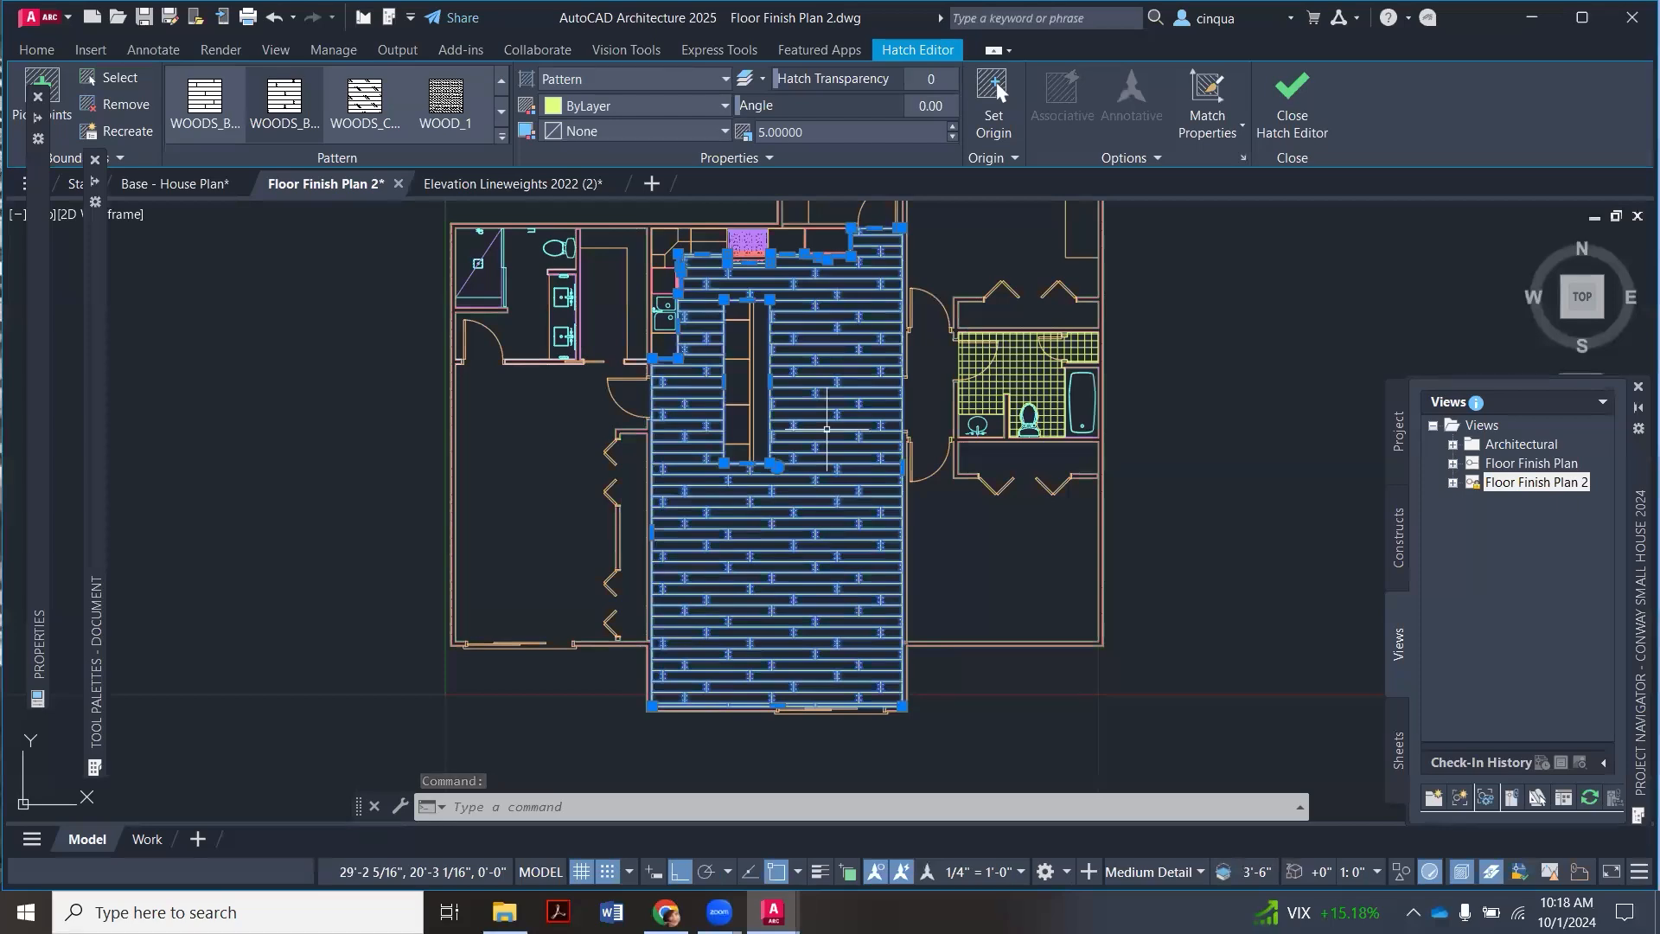
{"action": "right_click", "coordinate": [827, 435]}
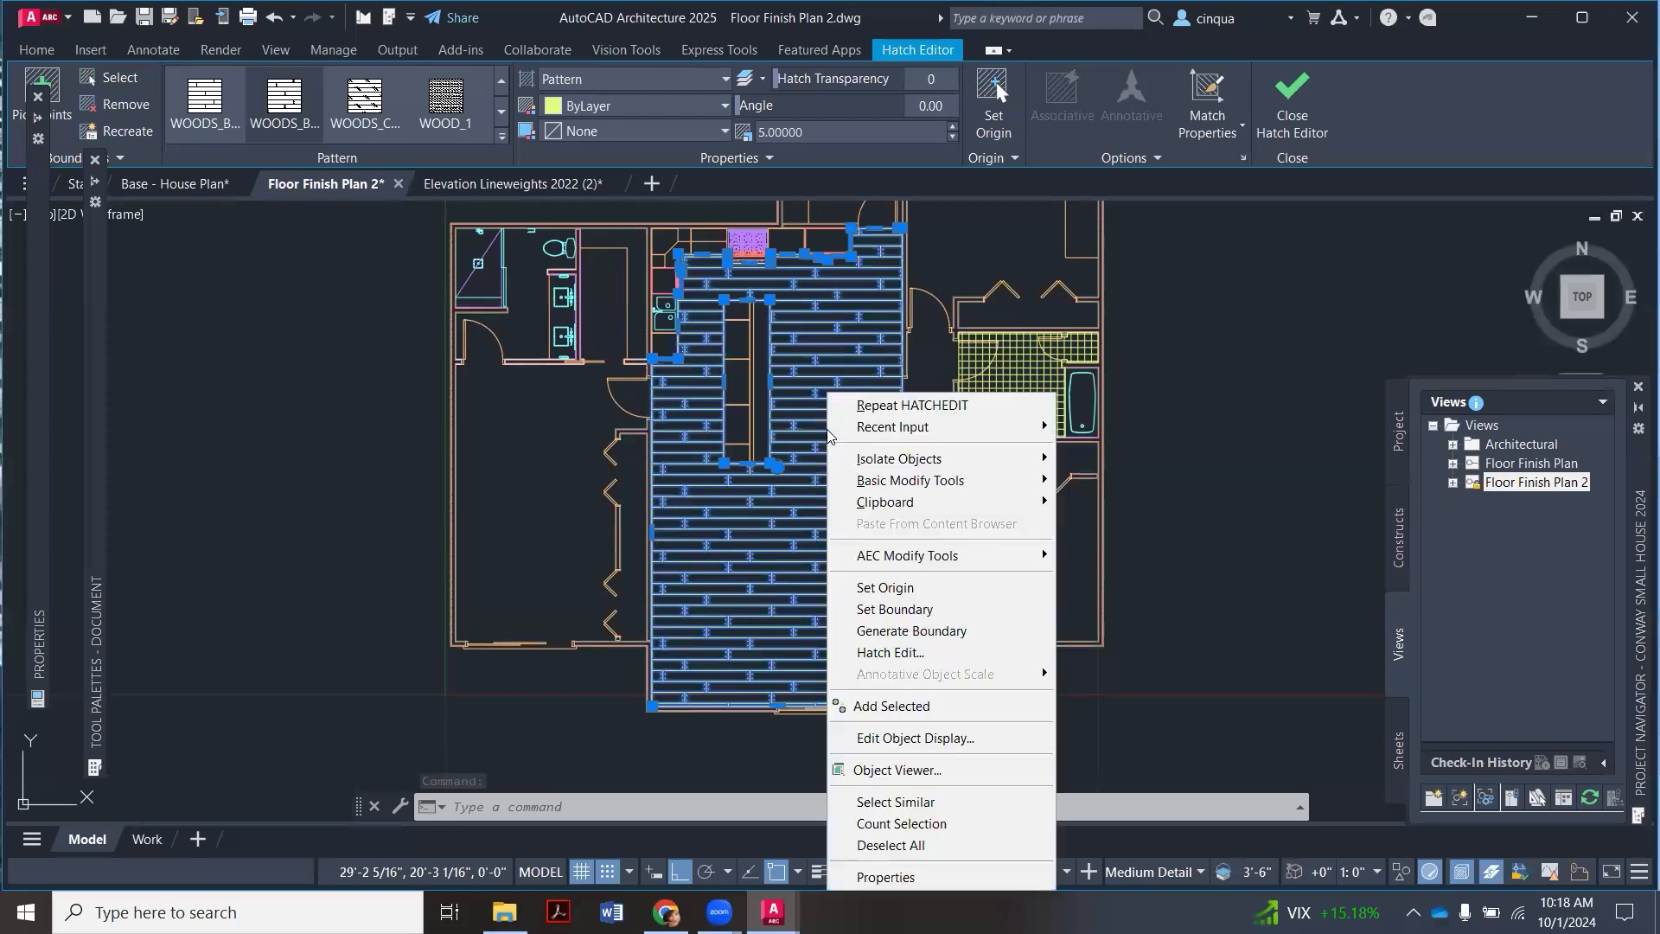
{"action": "left_click", "coordinate": [882, 654]}
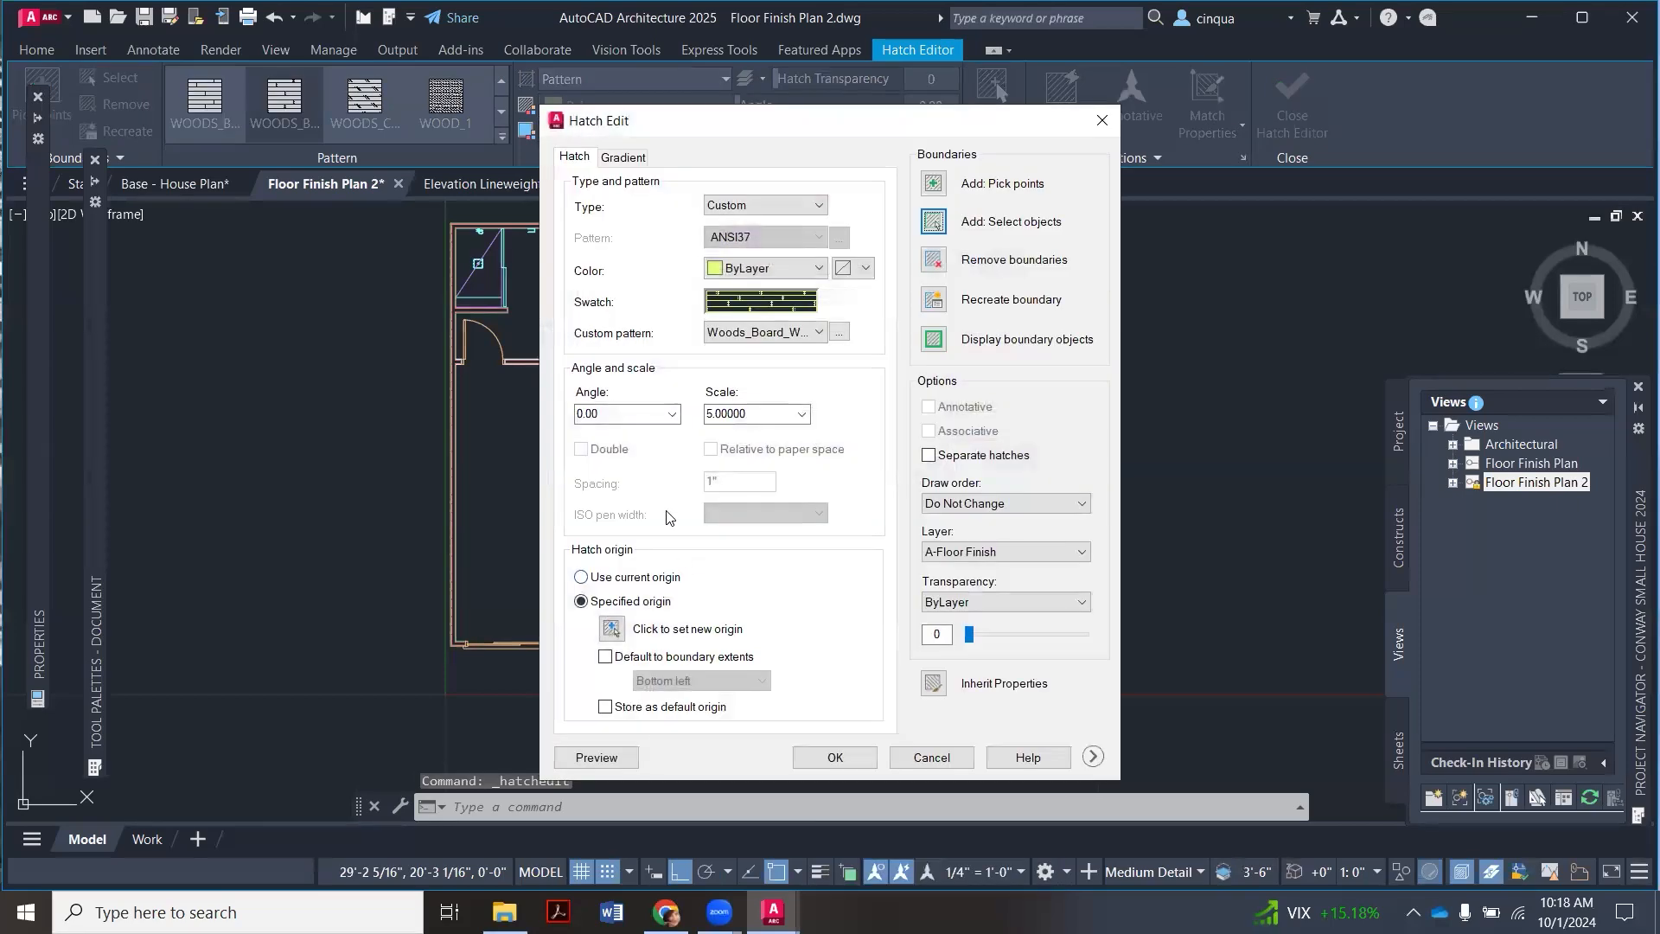
{"action": "double_click", "coordinate": [627, 413]}
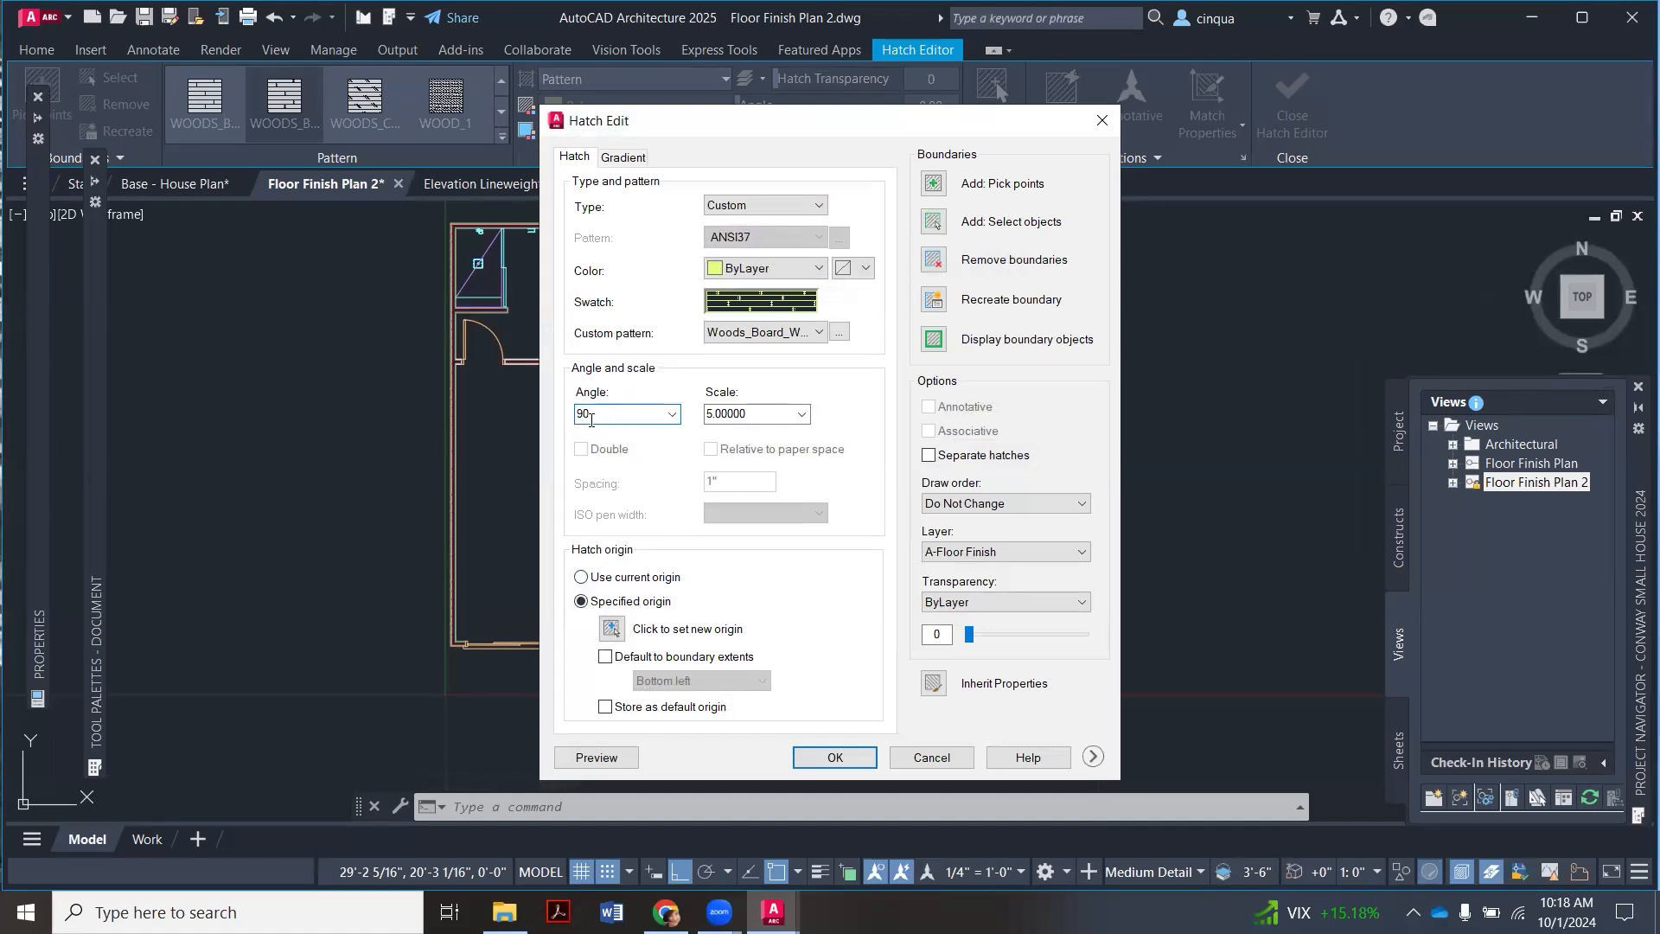
{"action": "left_click", "coordinate": [832, 754]}
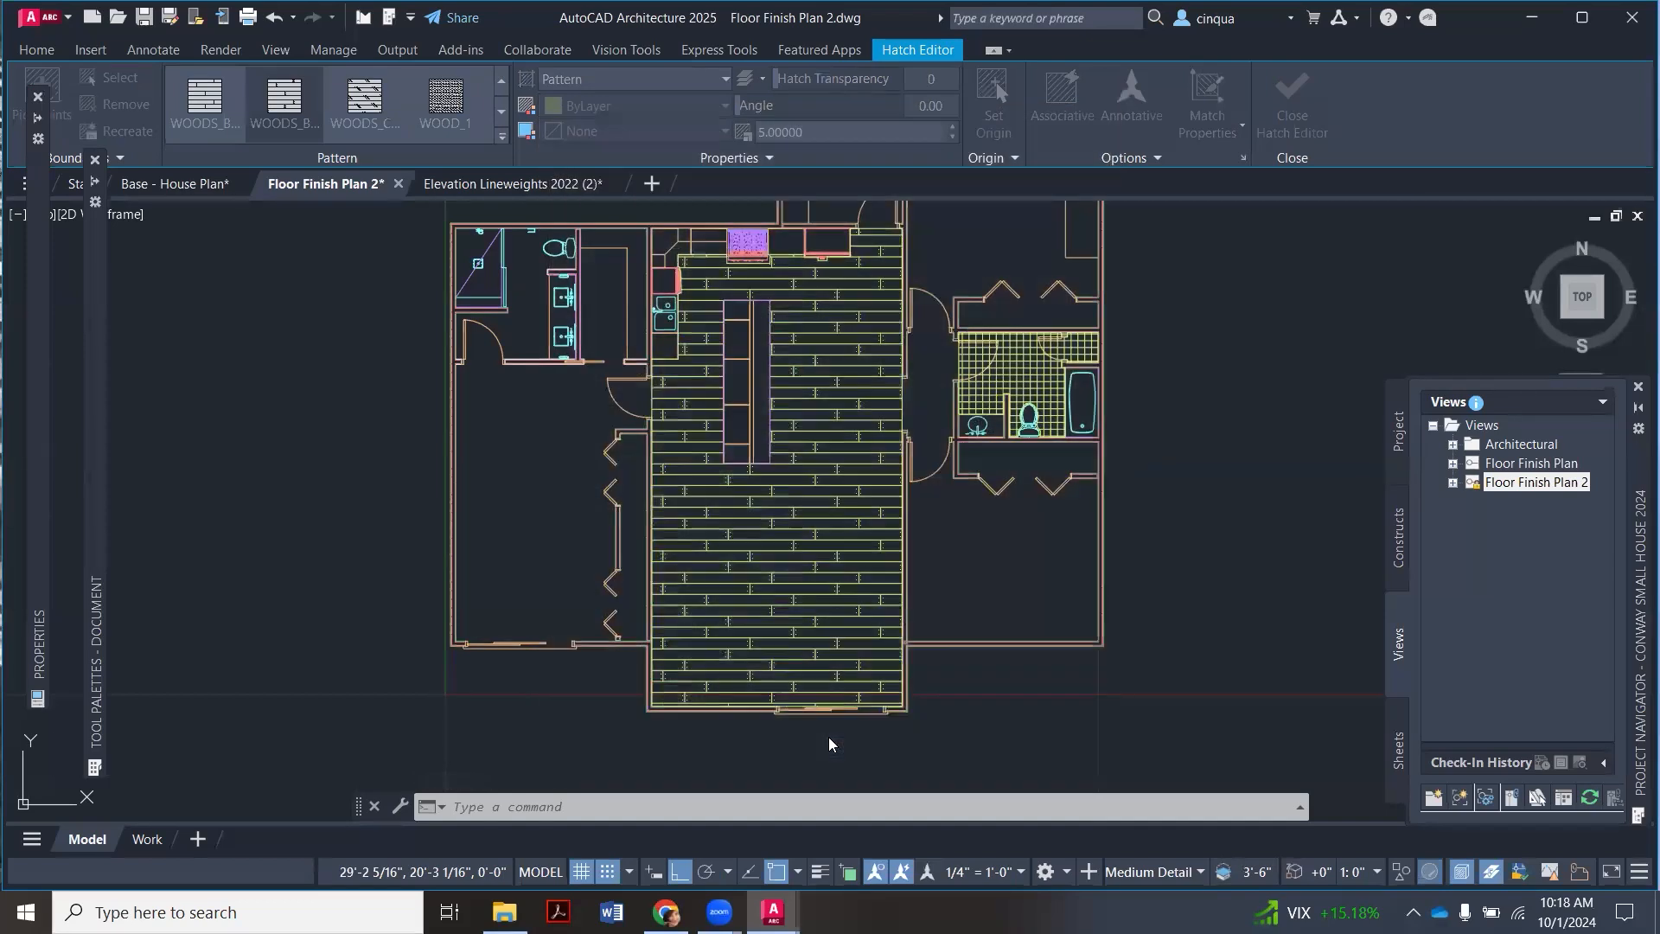
{"action": "key", "text": "Escape"}
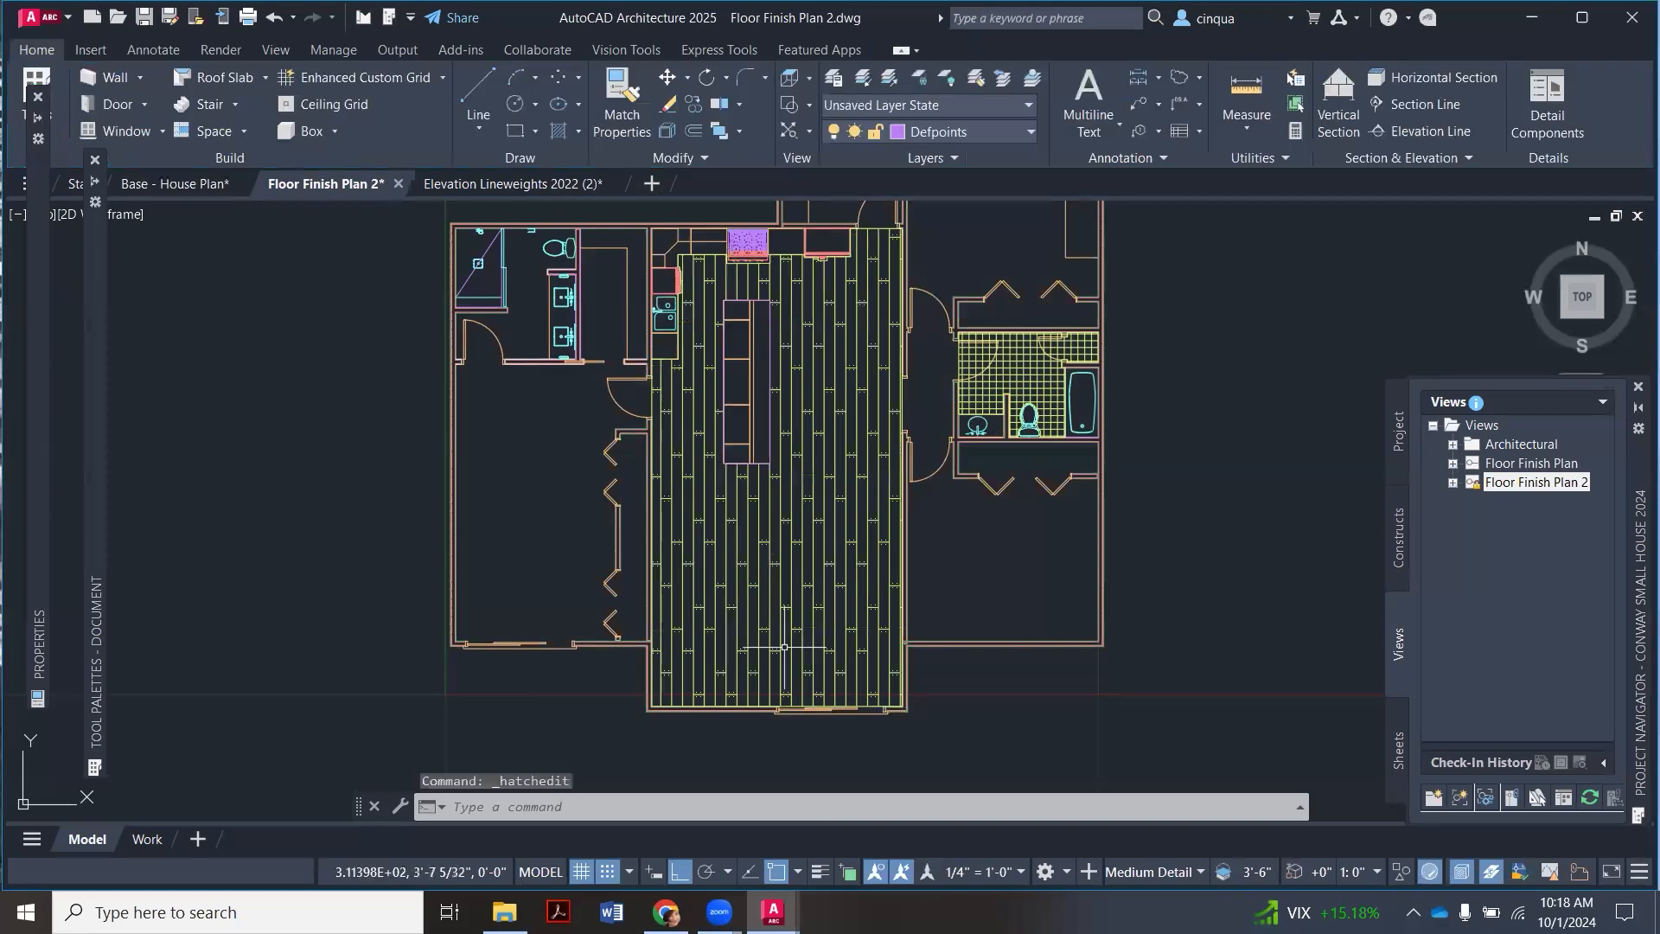
{"action": "key", "text": "ctrl+z"}
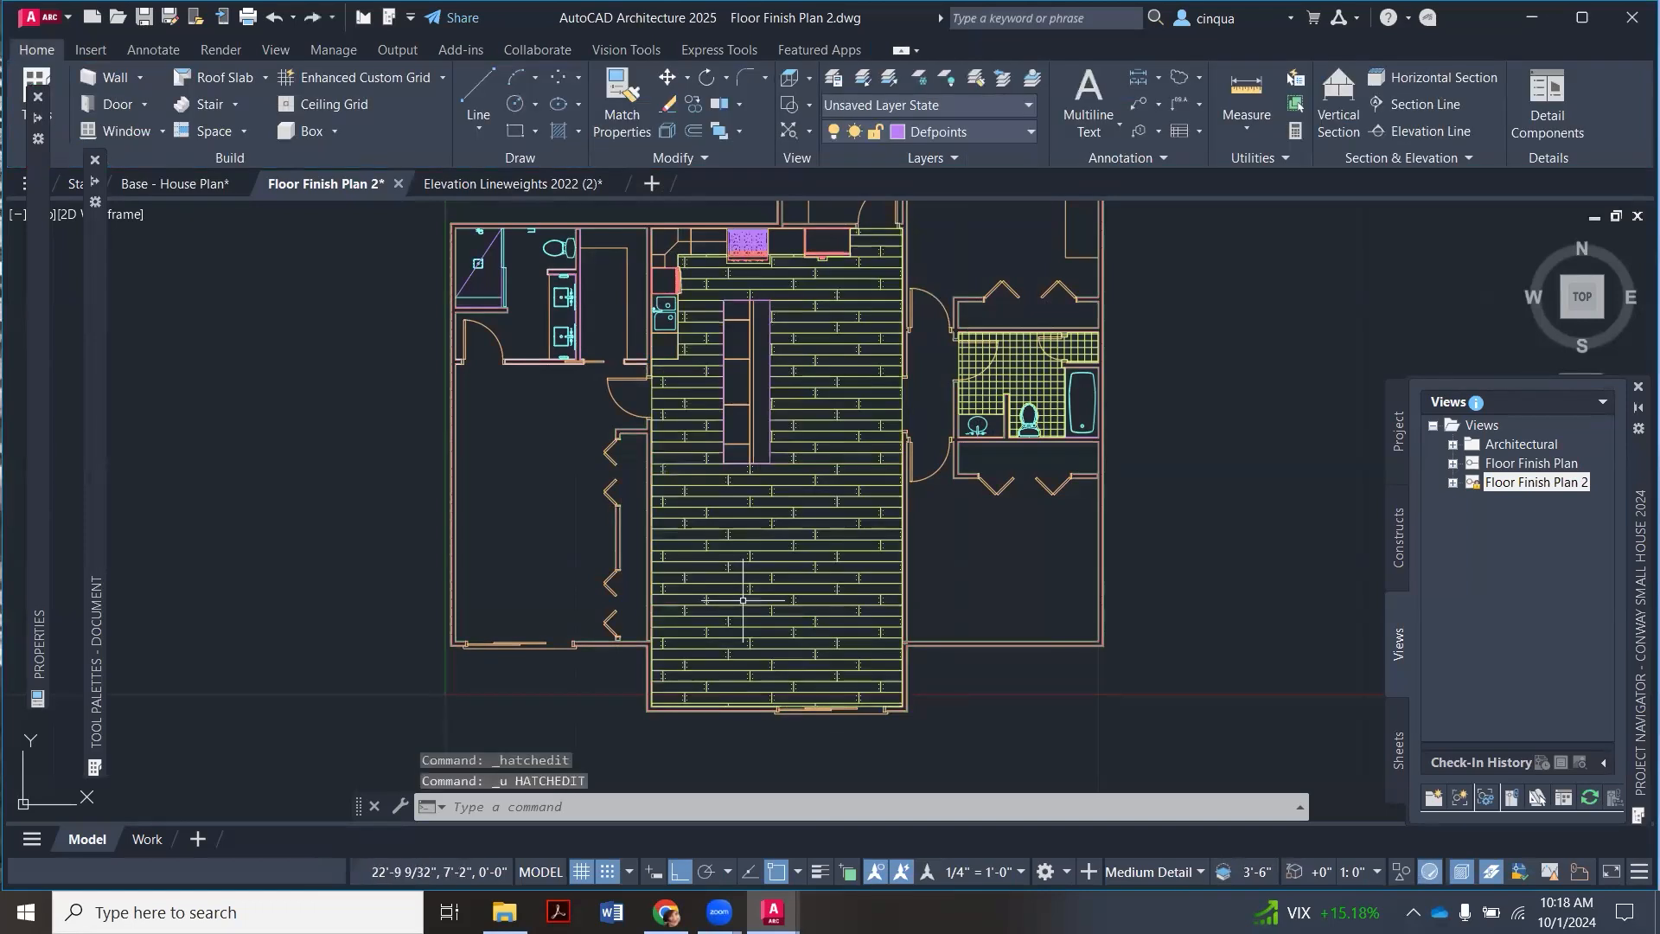
Step: Start a polyline at the hall opening's north wall end and trace the wall face up and across the north doorway to the bathroom wall
{"action": "scroll", "coordinate": [858, 478], "scroll_direction": "down", "scroll_amount": 3}
{"action": "scroll", "coordinate": [858, 478], "scroll_direction": "up", "scroll_amount": 4}
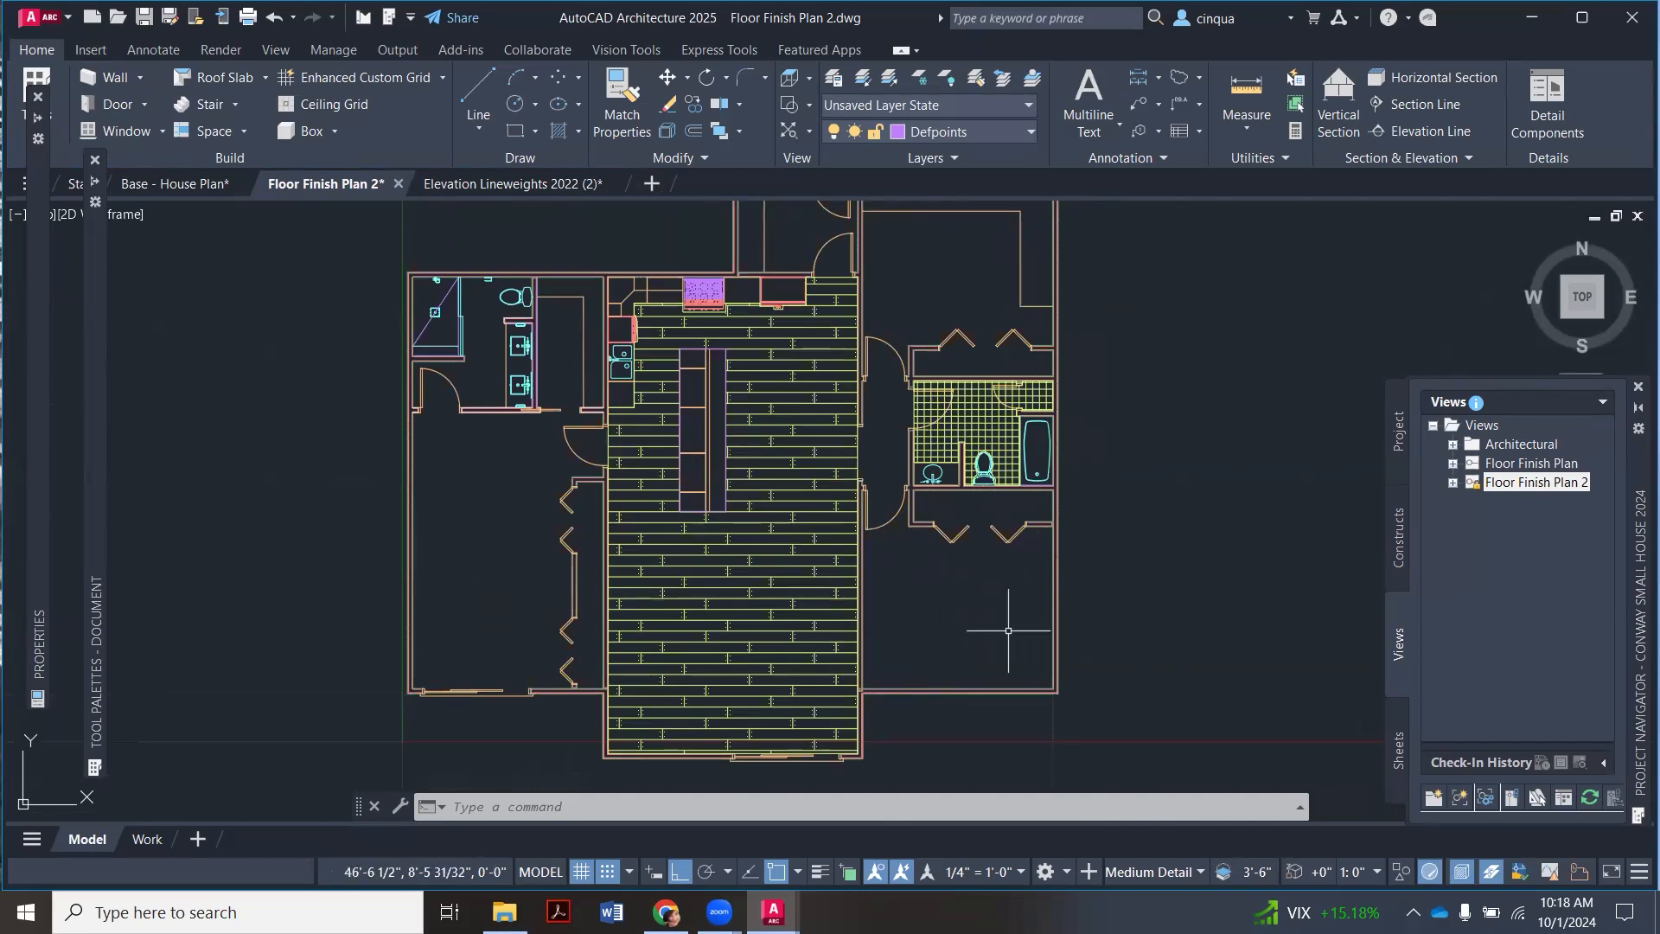
{"action": "scroll", "coordinate": [878, 495], "scroll_direction": "up", "scroll_amount": 3}
{"action": "scroll", "coordinate": [889, 463], "scroll_direction": "down", "scroll_amount": 2}
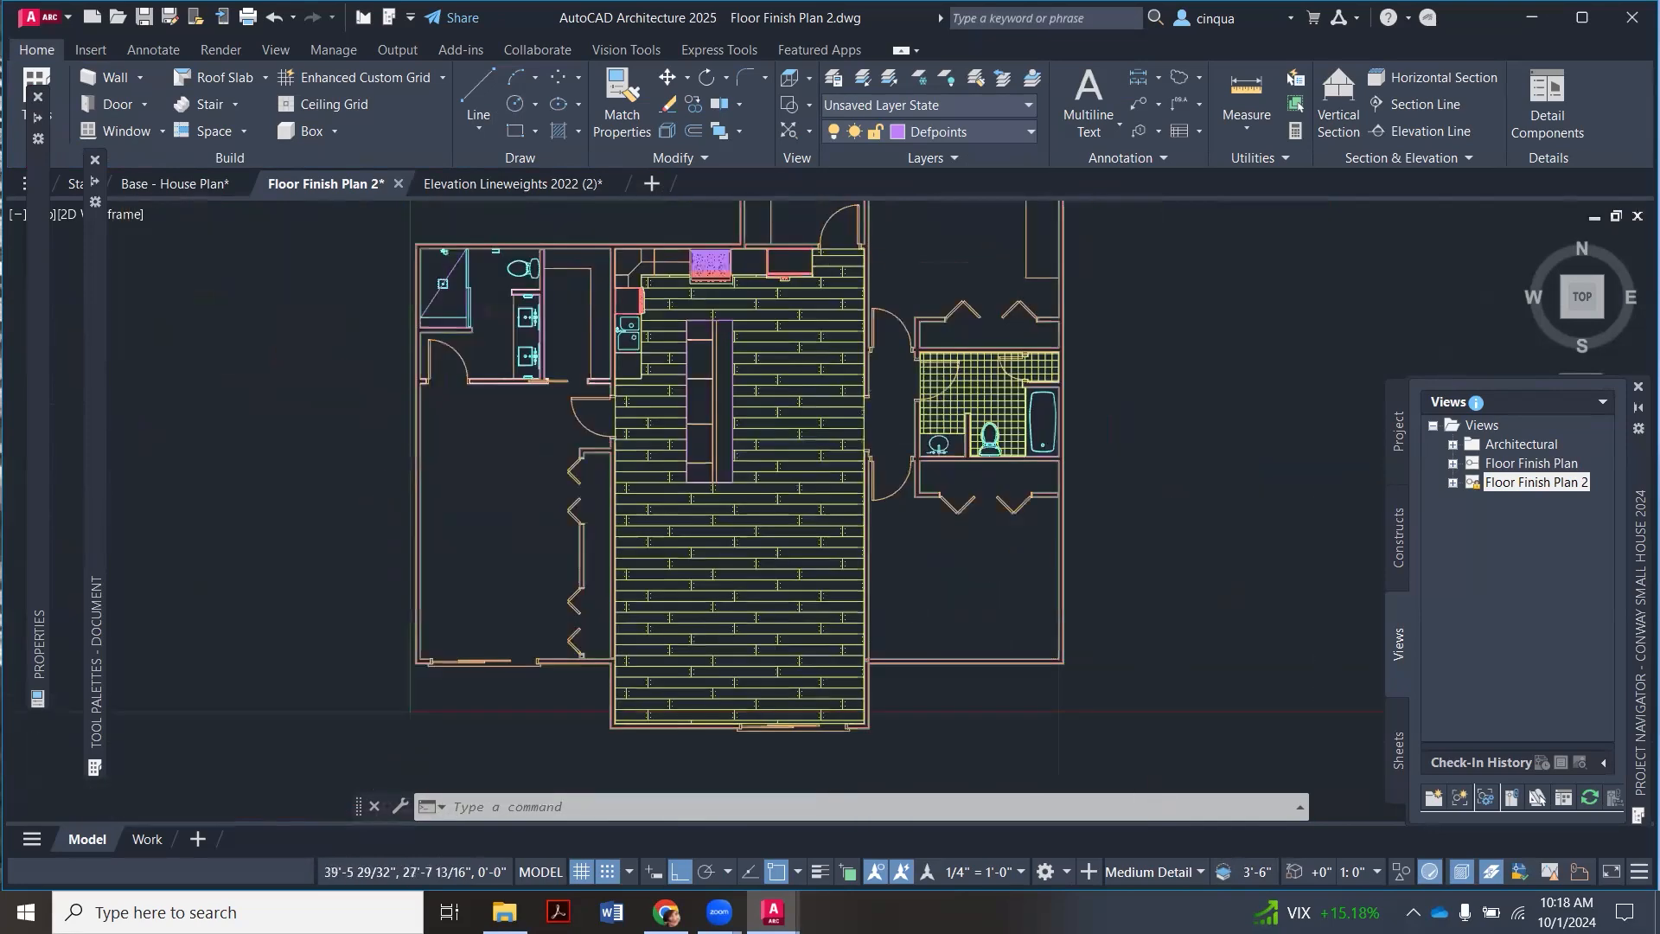
{"action": "scroll", "coordinate": [884, 438], "scroll_direction": "up", "scroll_amount": 3}
{"action": "scroll", "coordinate": [887, 433], "scroll_direction": "down", "scroll_amount": 2}
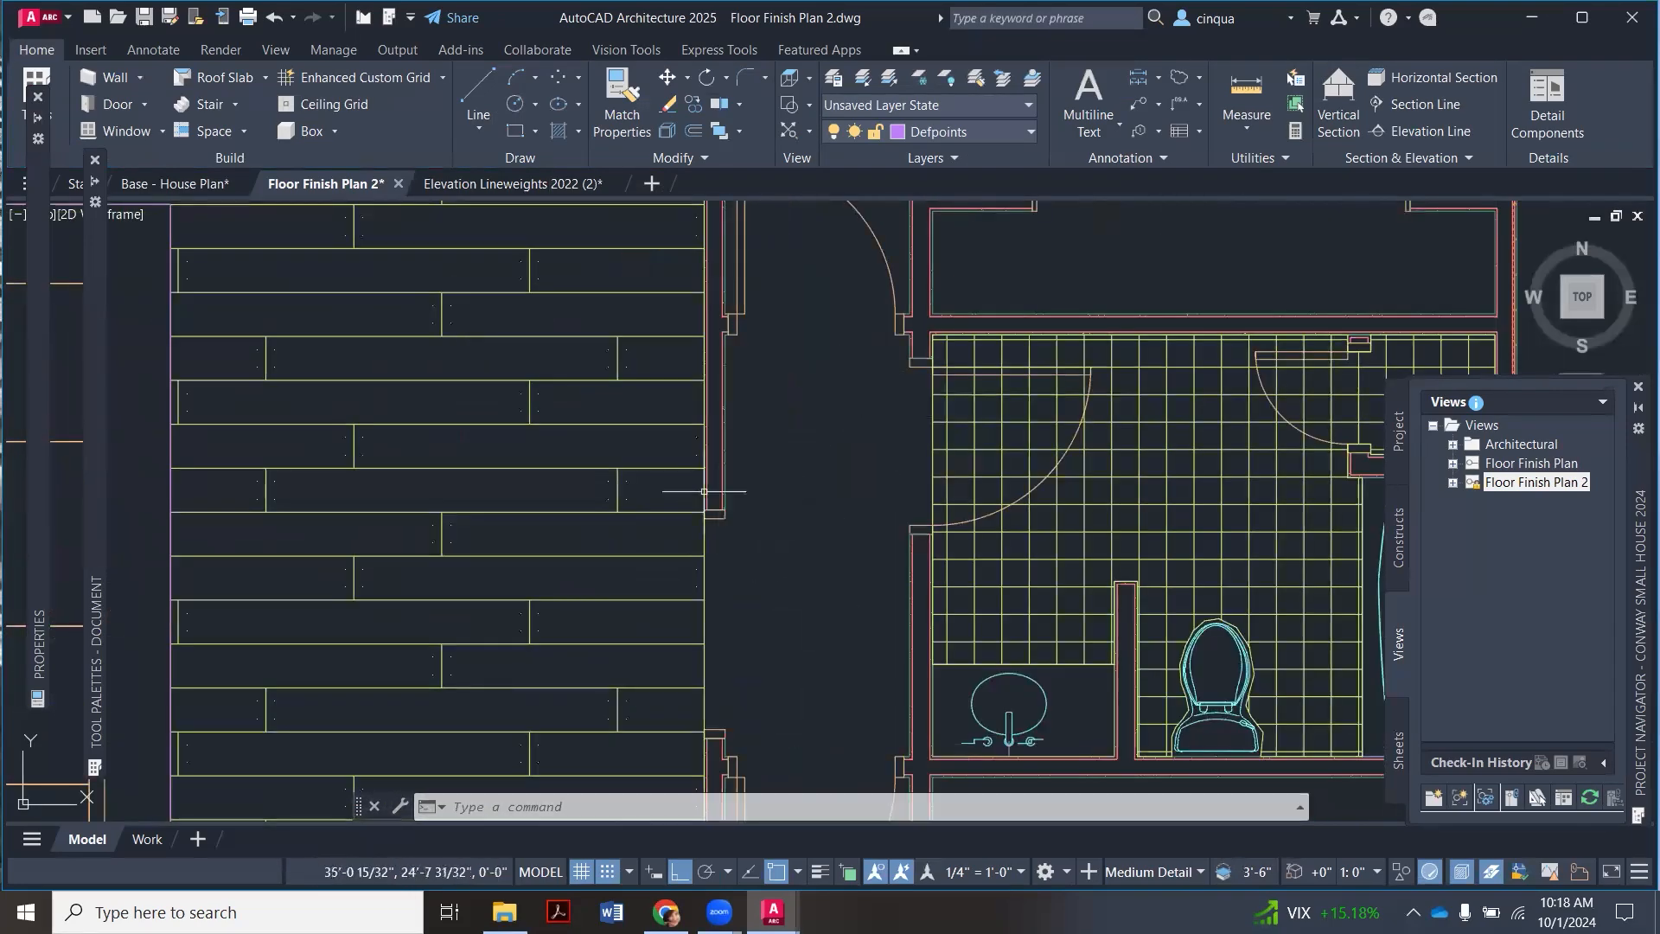
{"action": "scroll", "coordinate": [704, 491], "scroll_direction": "down", "scroll_amount": 2}
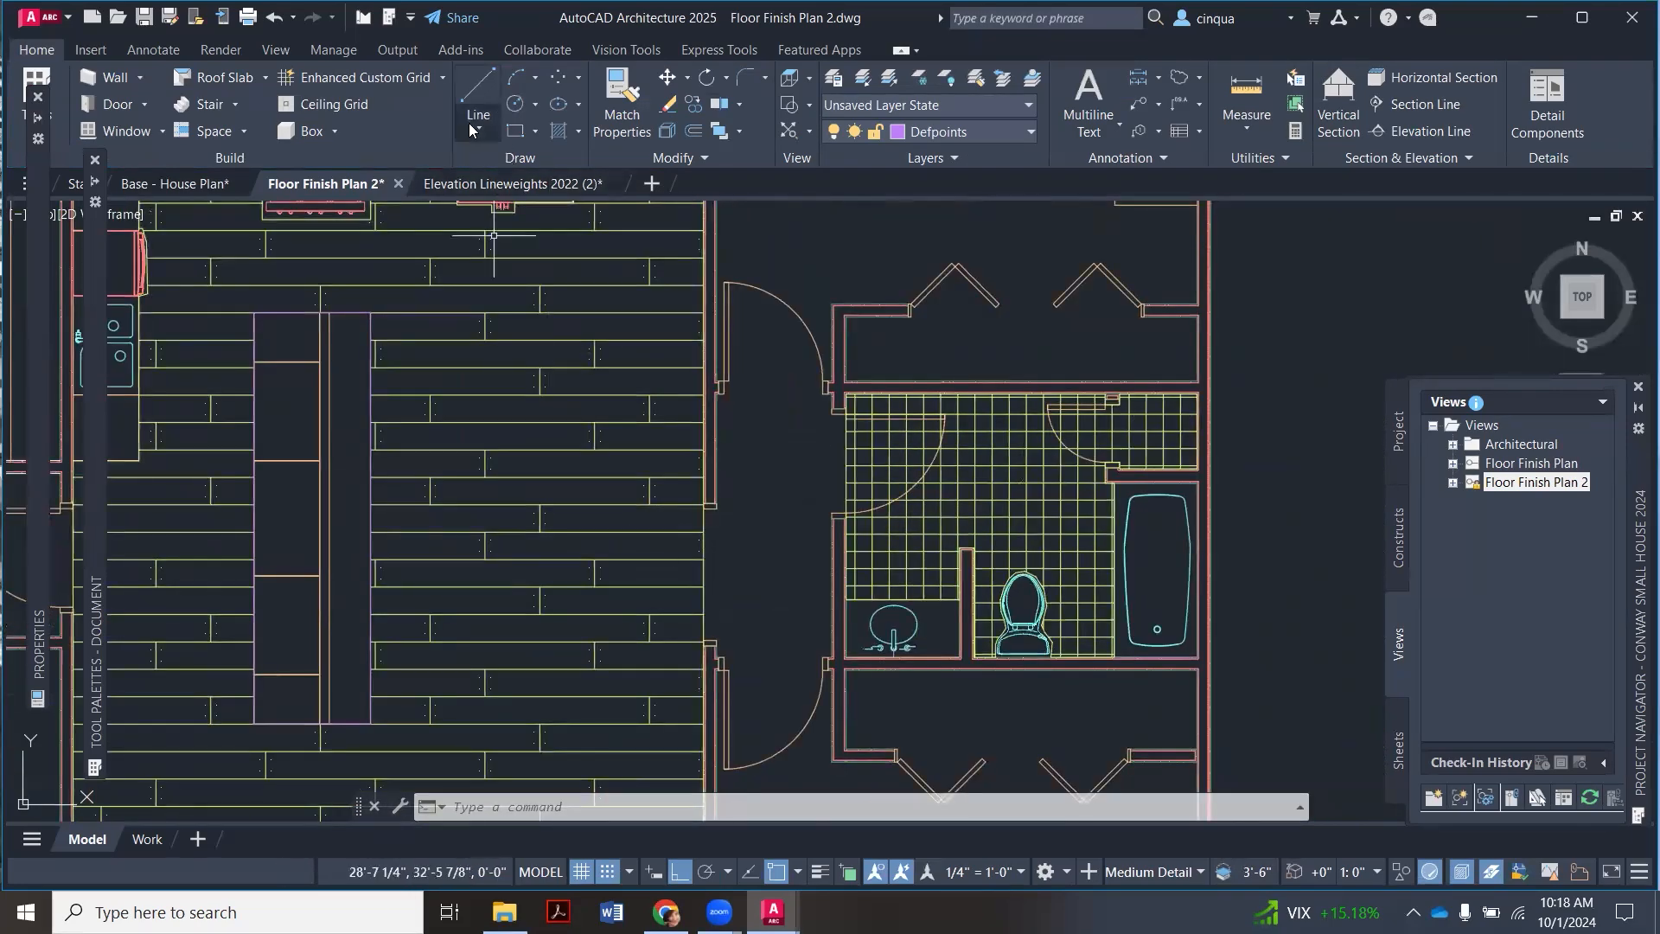
{"action": "left_click", "coordinate": [478, 95]}
{"action": "scroll", "coordinate": [707, 522], "scroll_direction": "up", "scroll_amount": 3}
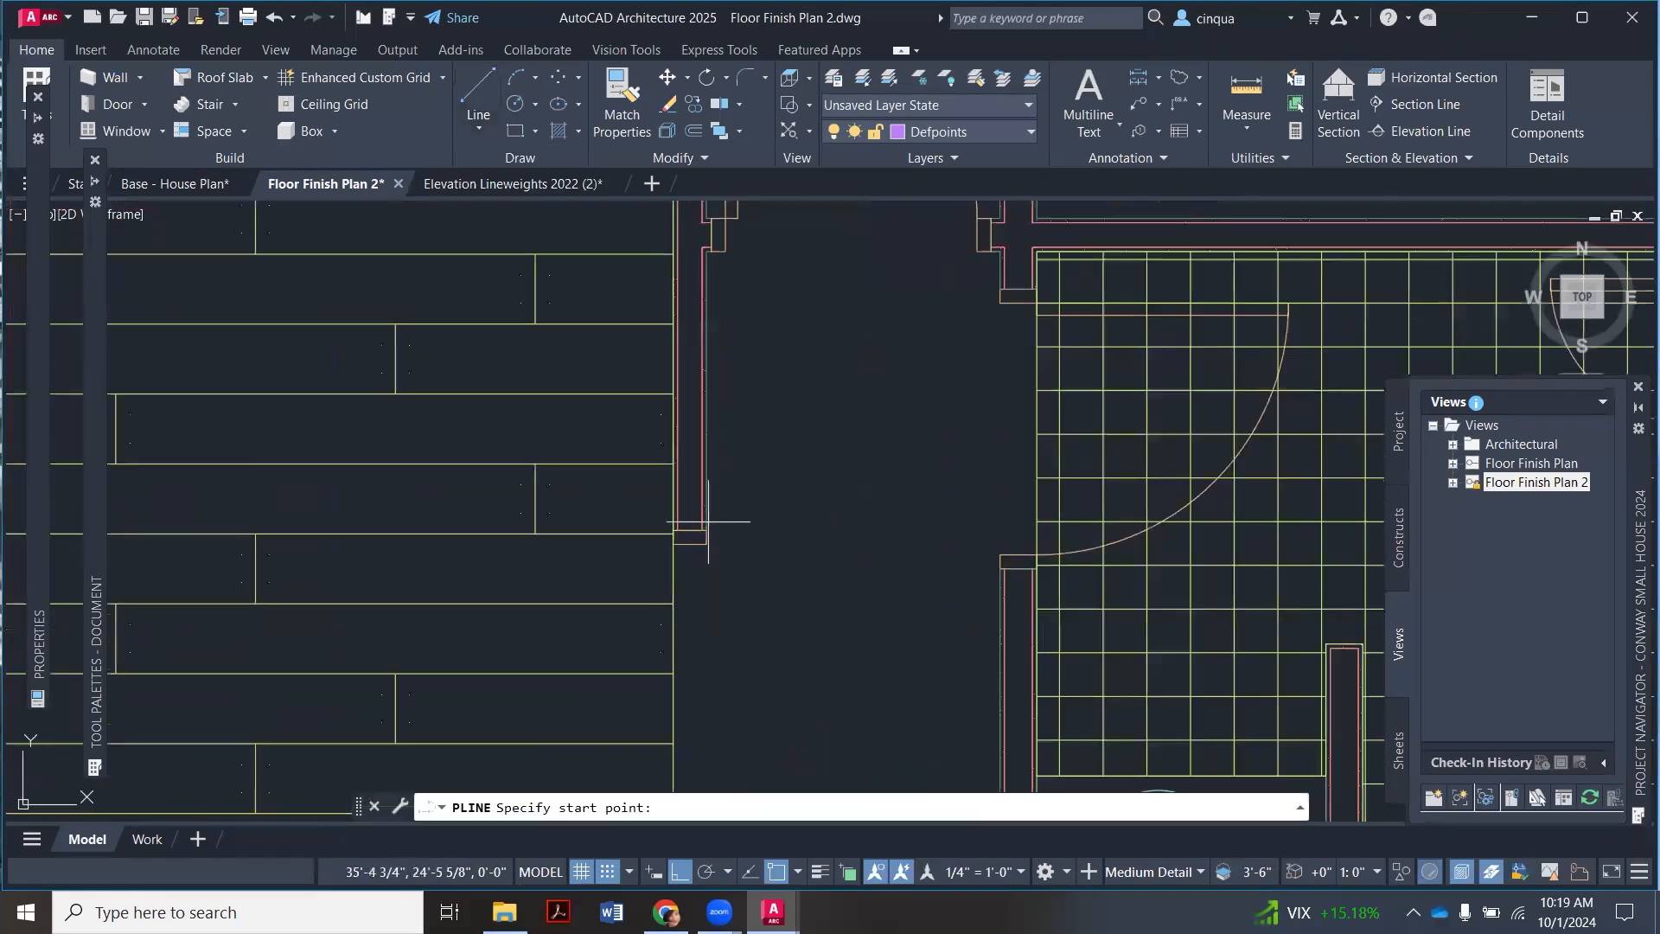
{"action": "left_click", "coordinate": [674, 544]}
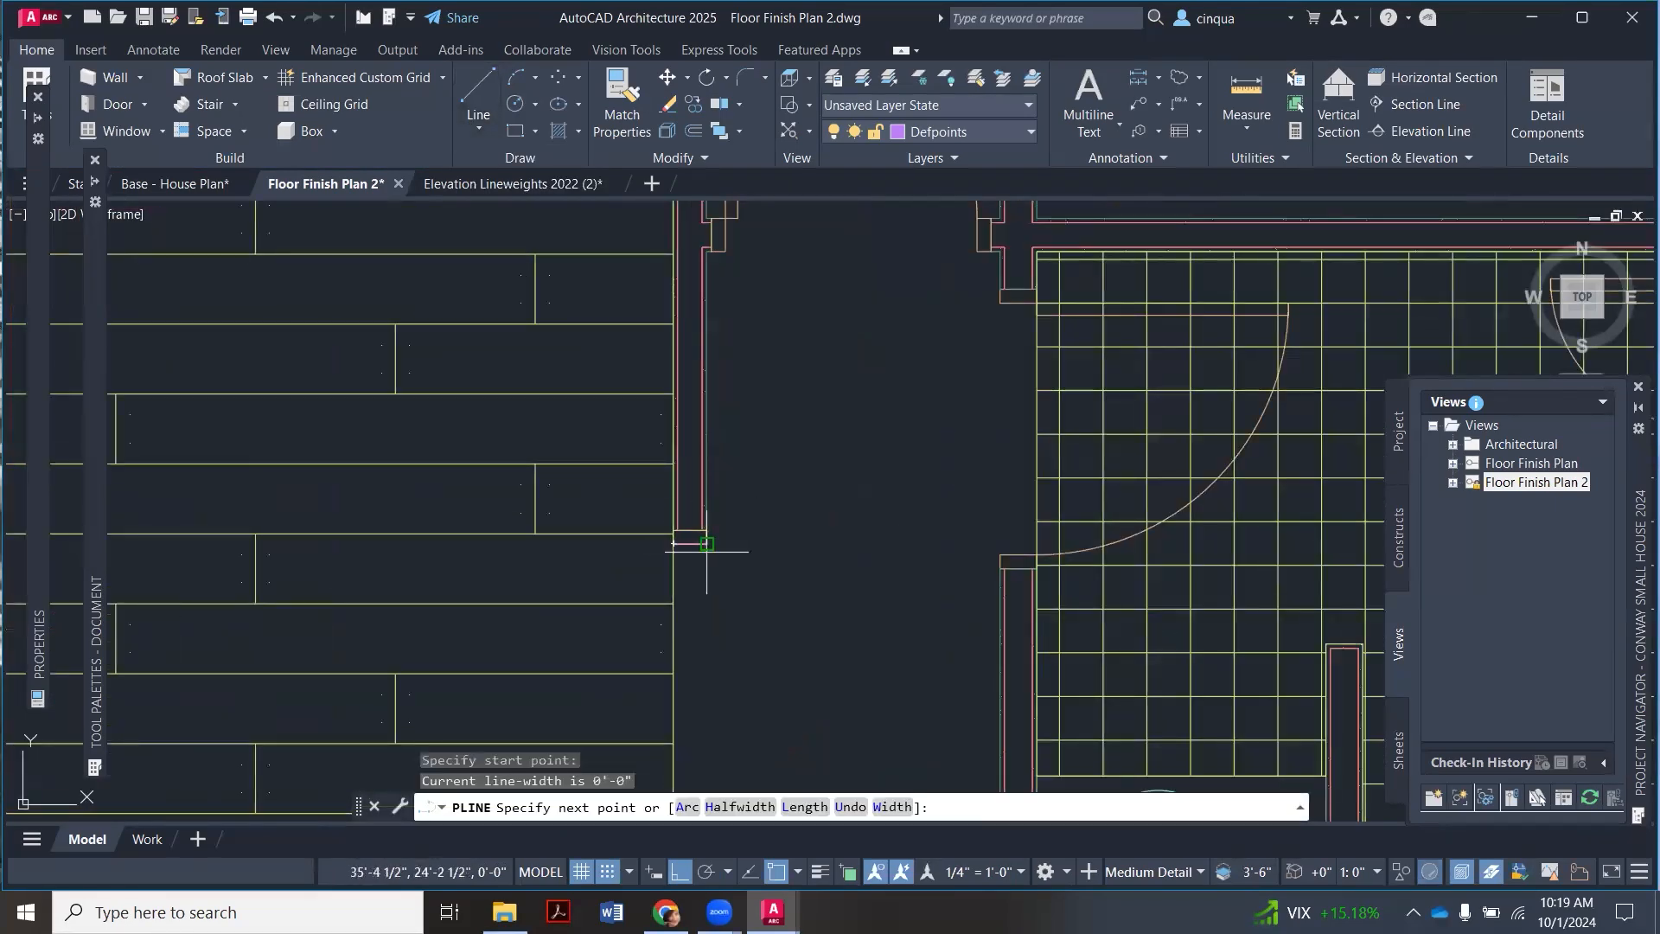
{"action": "left_click", "coordinate": [707, 543]}
{"action": "scroll", "coordinate": [707, 252], "scroll_direction": "up", "scroll_amount": 2}
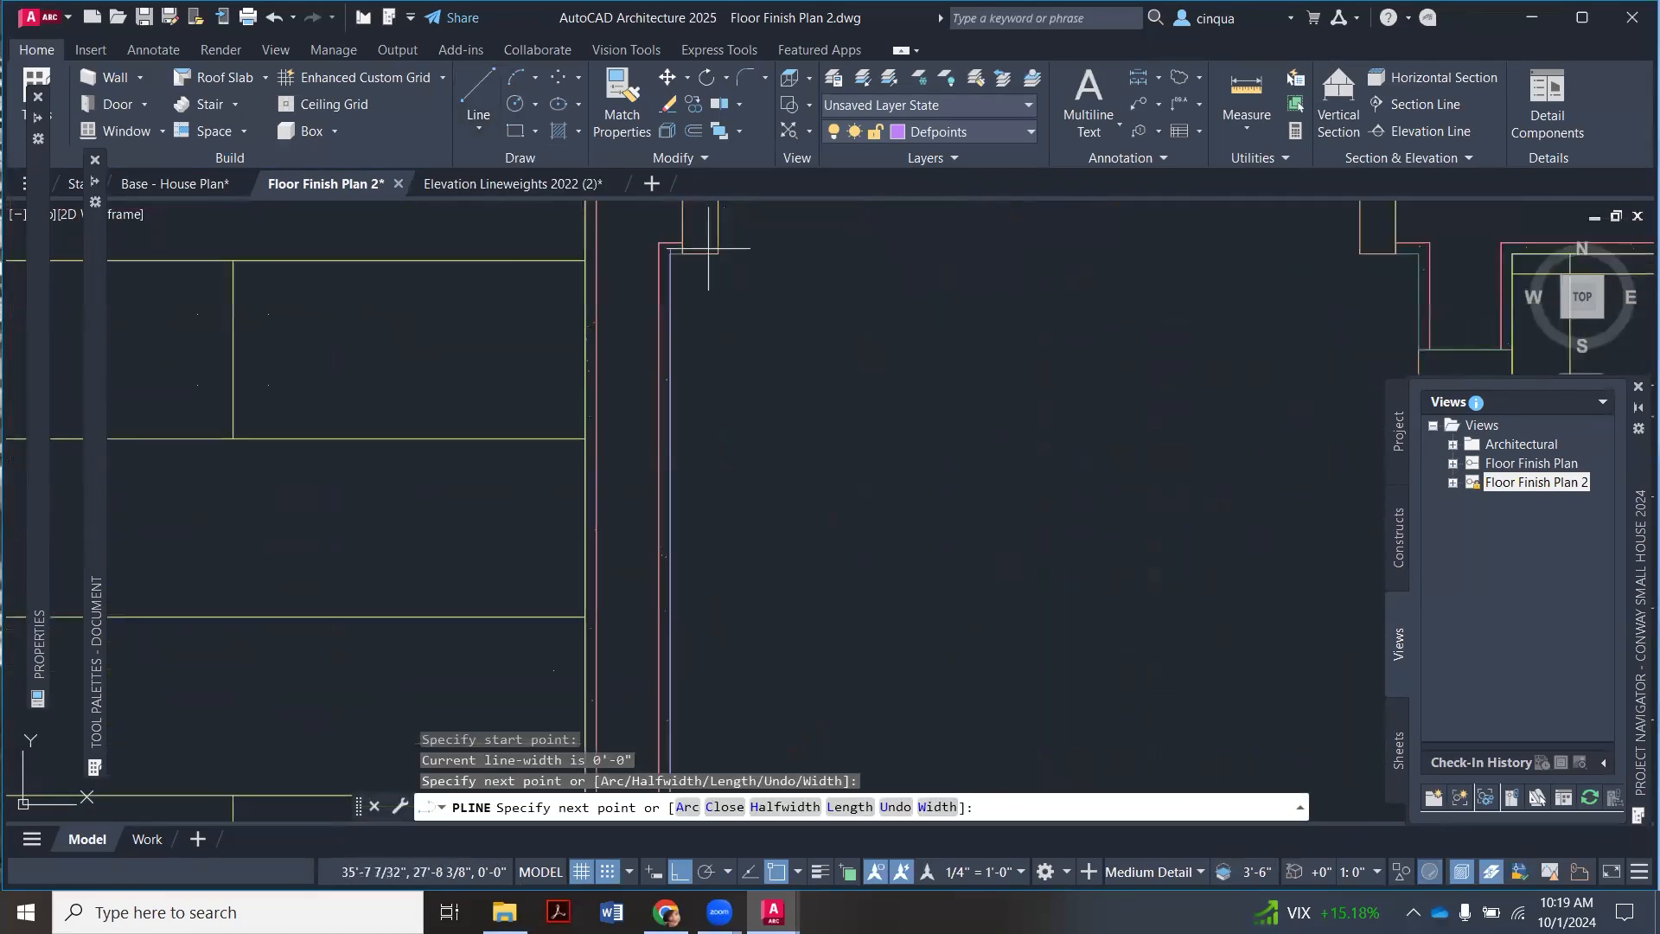
{"action": "left_click", "coordinate": [670, 254]}
{"action": "scroll", "coordinate": [670, 254], "scroll_direction": "down", "scroll_amount": 3}
{"action": "scroll", "coordinate": [860, 253], "scroll_direction": "up", "scroll_amount": 4}
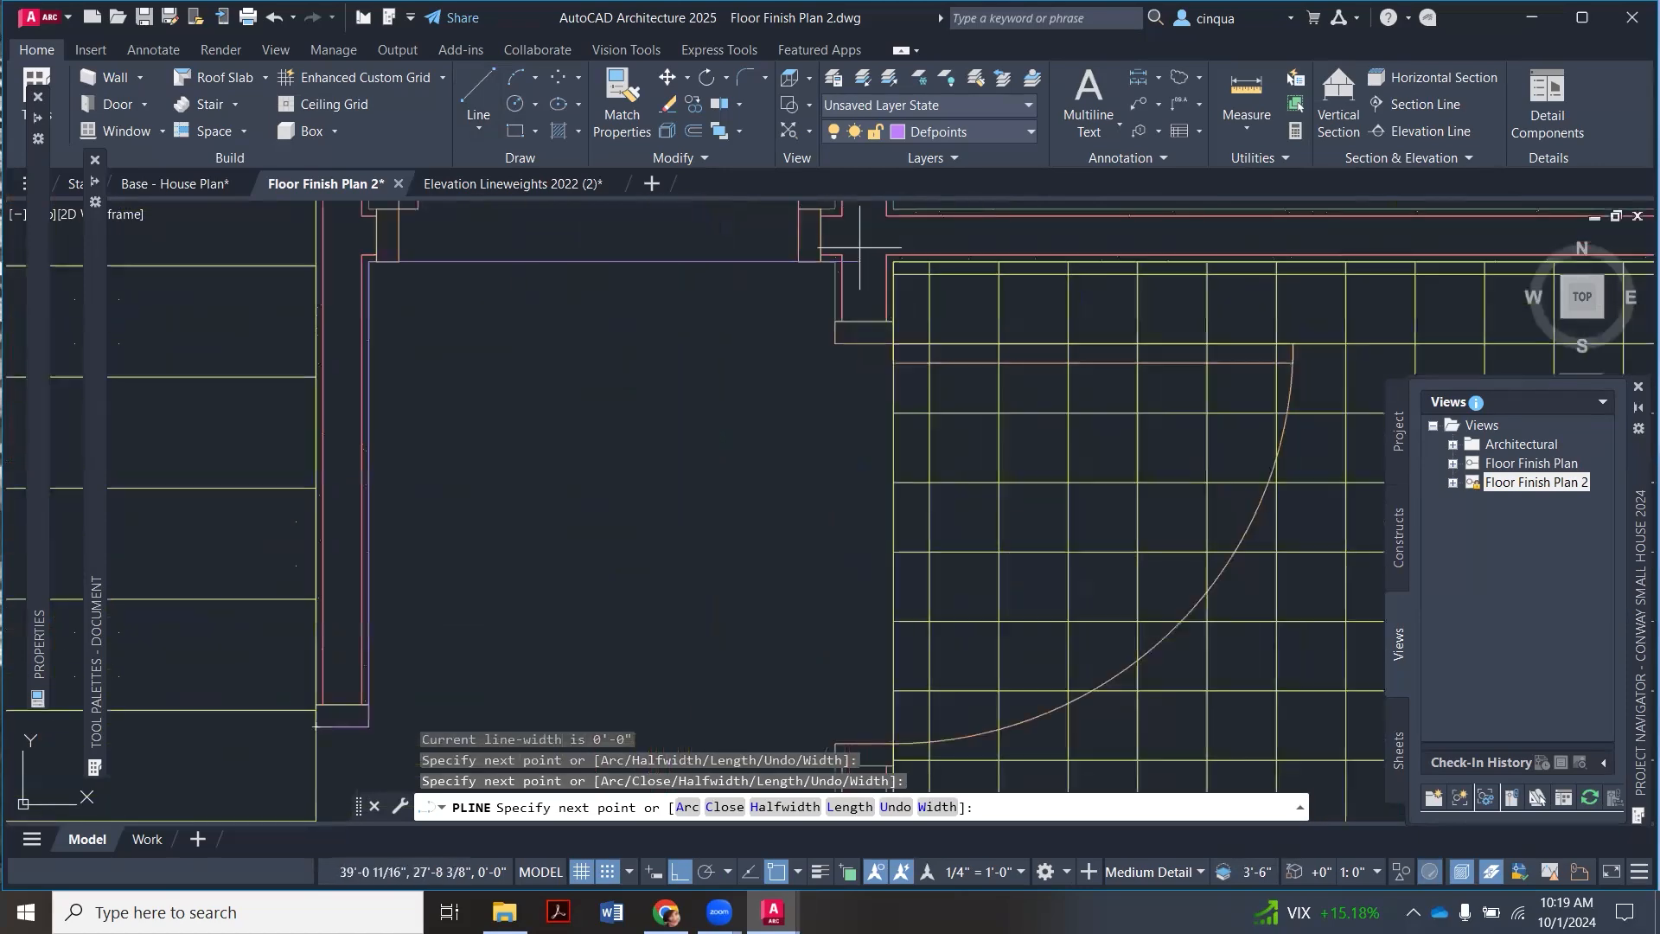
{"action": "left_click", "coordinate": [839, 261]}
{"action": "scroll", "coordinate": [834, 281], "scroll_direction": "down", "scroll_amount": 4}
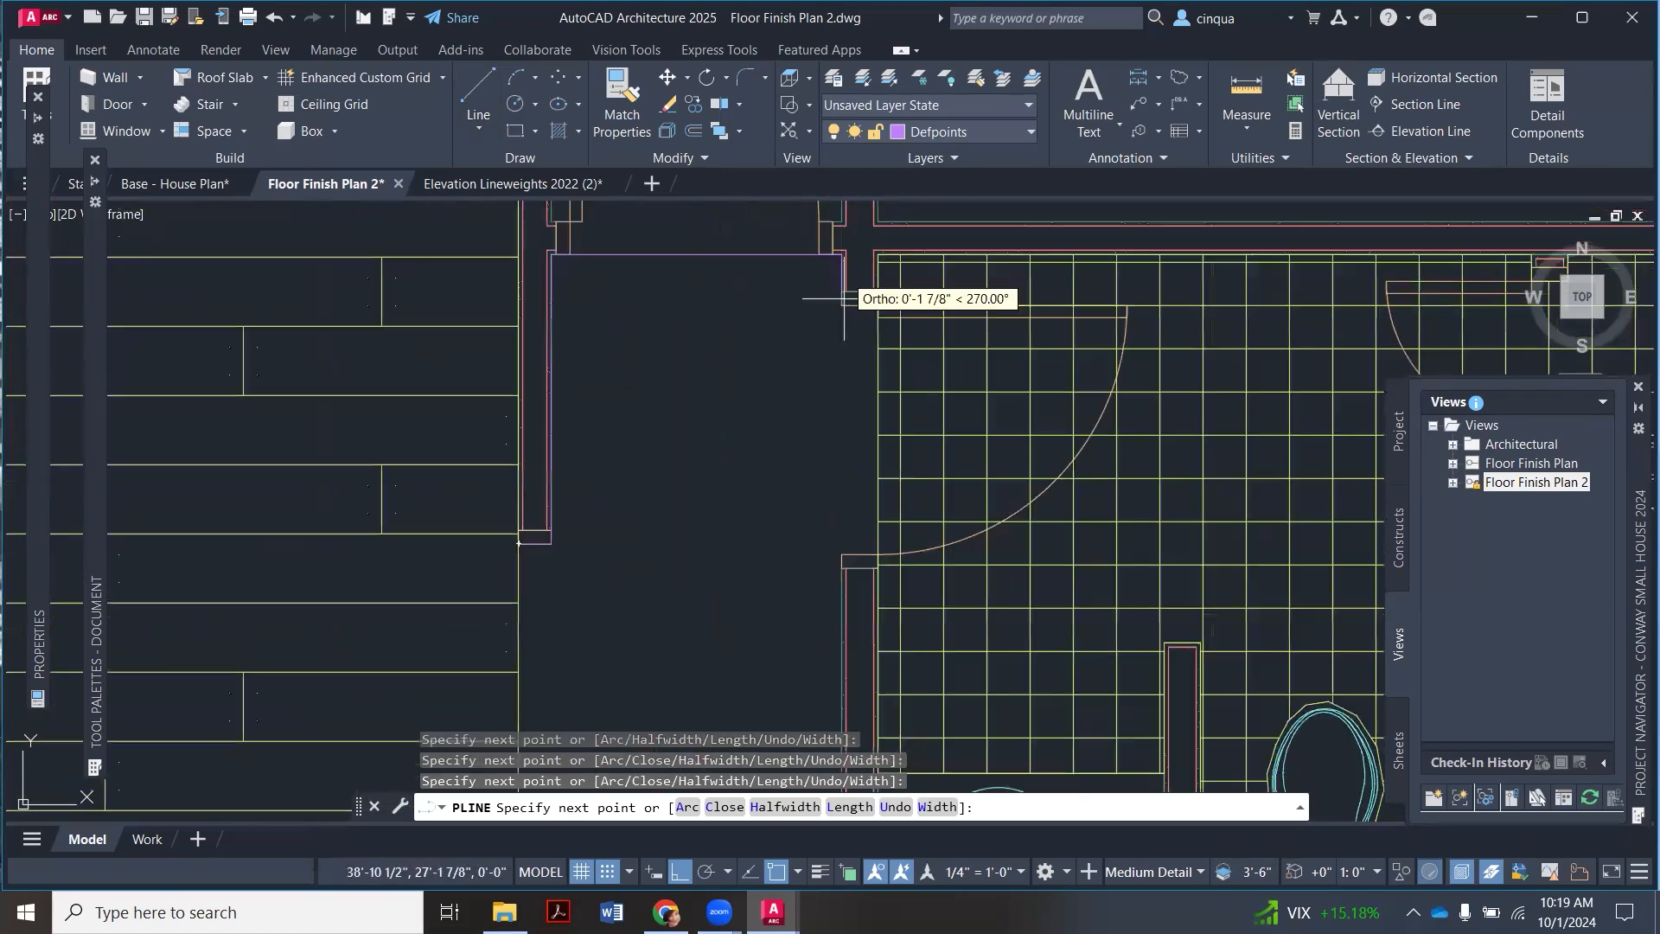
Step: Continue the hall outline down the bathroom wall, across the south doorway and back along the living room opening to its start, ending the polyline
{"action": "scroll", "coordinate": [838, 465], "scroll_direction": "up", "scroll_amount": 3}
{"action": "scroll", "coordinate": [798, 555], "scroll_direction": "up", "scroll_amount": 2}
{"action": "left_click", "coordinate": [880, 680]}
{"action": "scroll", "coordinate": [838, 570], "scroll_direction": "down", "scroll_amount": 3}
{"action": "scroll", "coordinate": [761, 598], "scroll_direction": "up", "scroll_amount": 4}
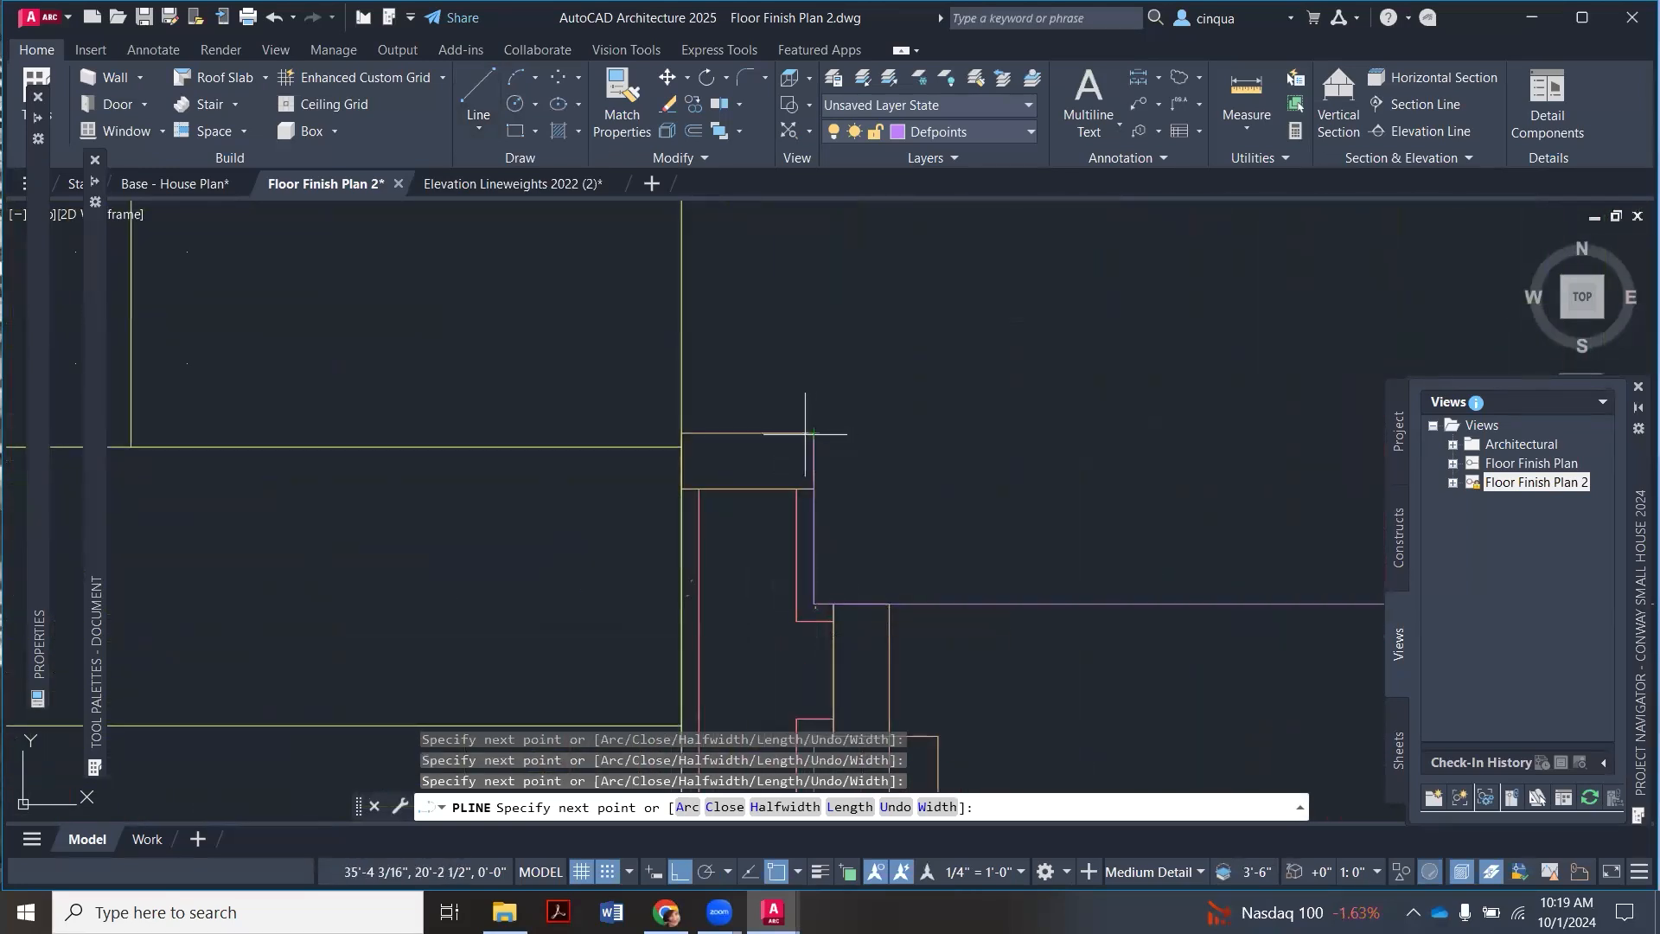
{"action": "scroll", "coordinate": [683, 430], "scroll_direction": "down", "scroll_amount": 5}
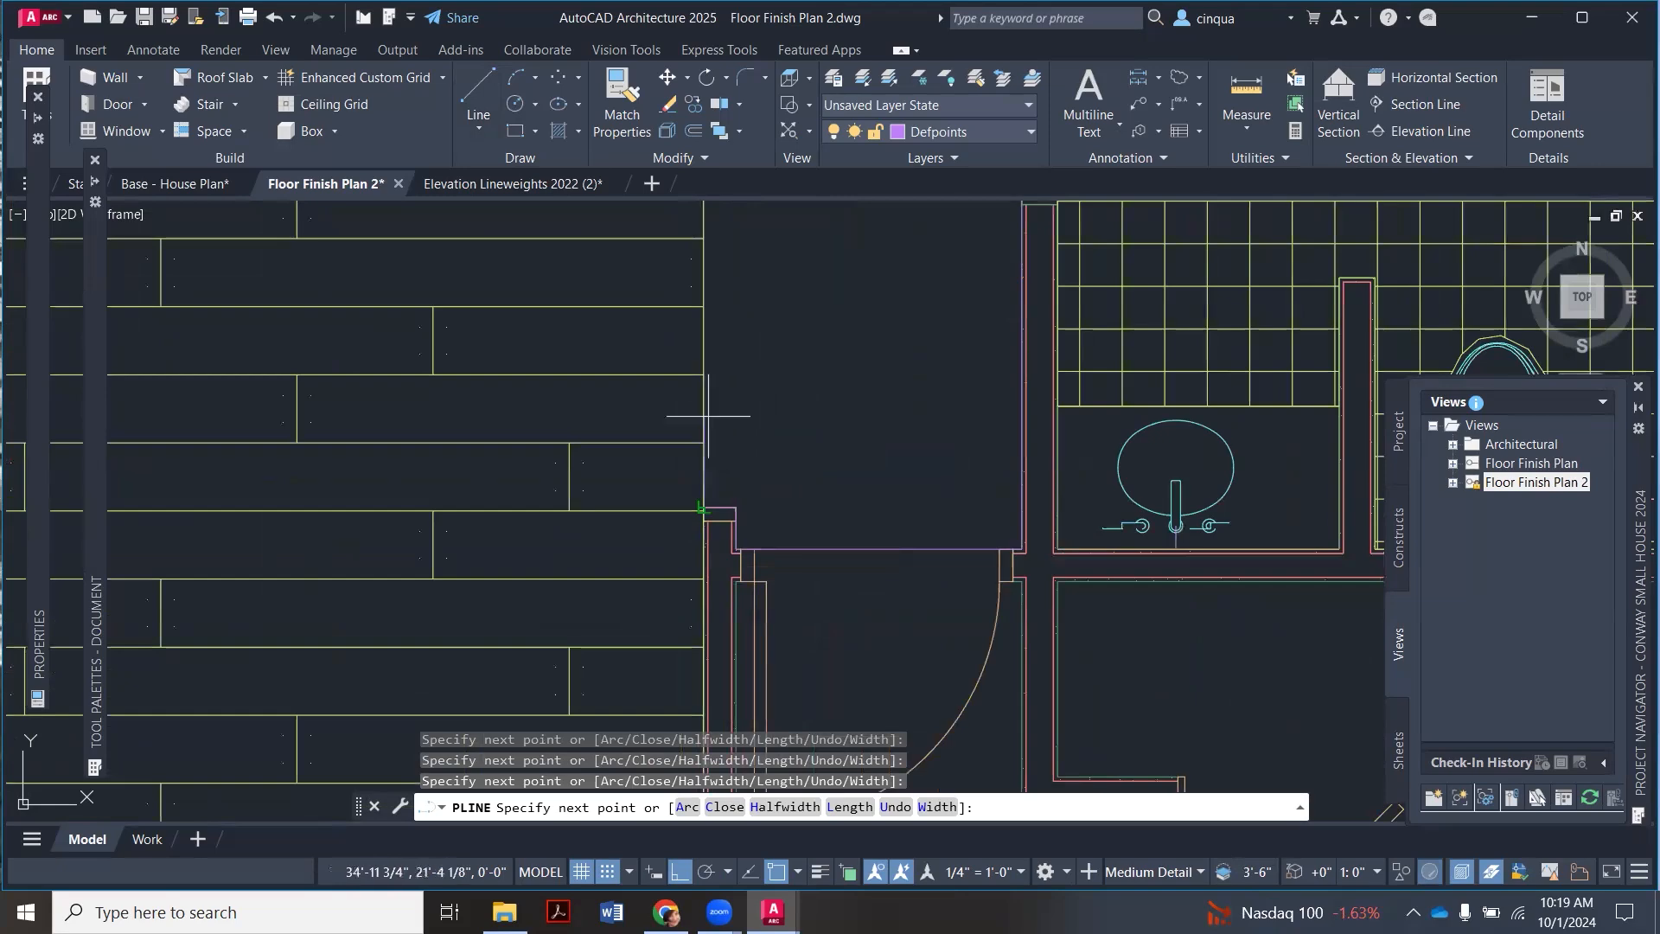
{"action": "scroll", "coordinate": [705, 406], "scroll_direction": "up", "scroll_amount": 4}
{"action": "scroll", "coordinate": [710, 423], "scroll_direction": "up", "scroll_amount": 2}
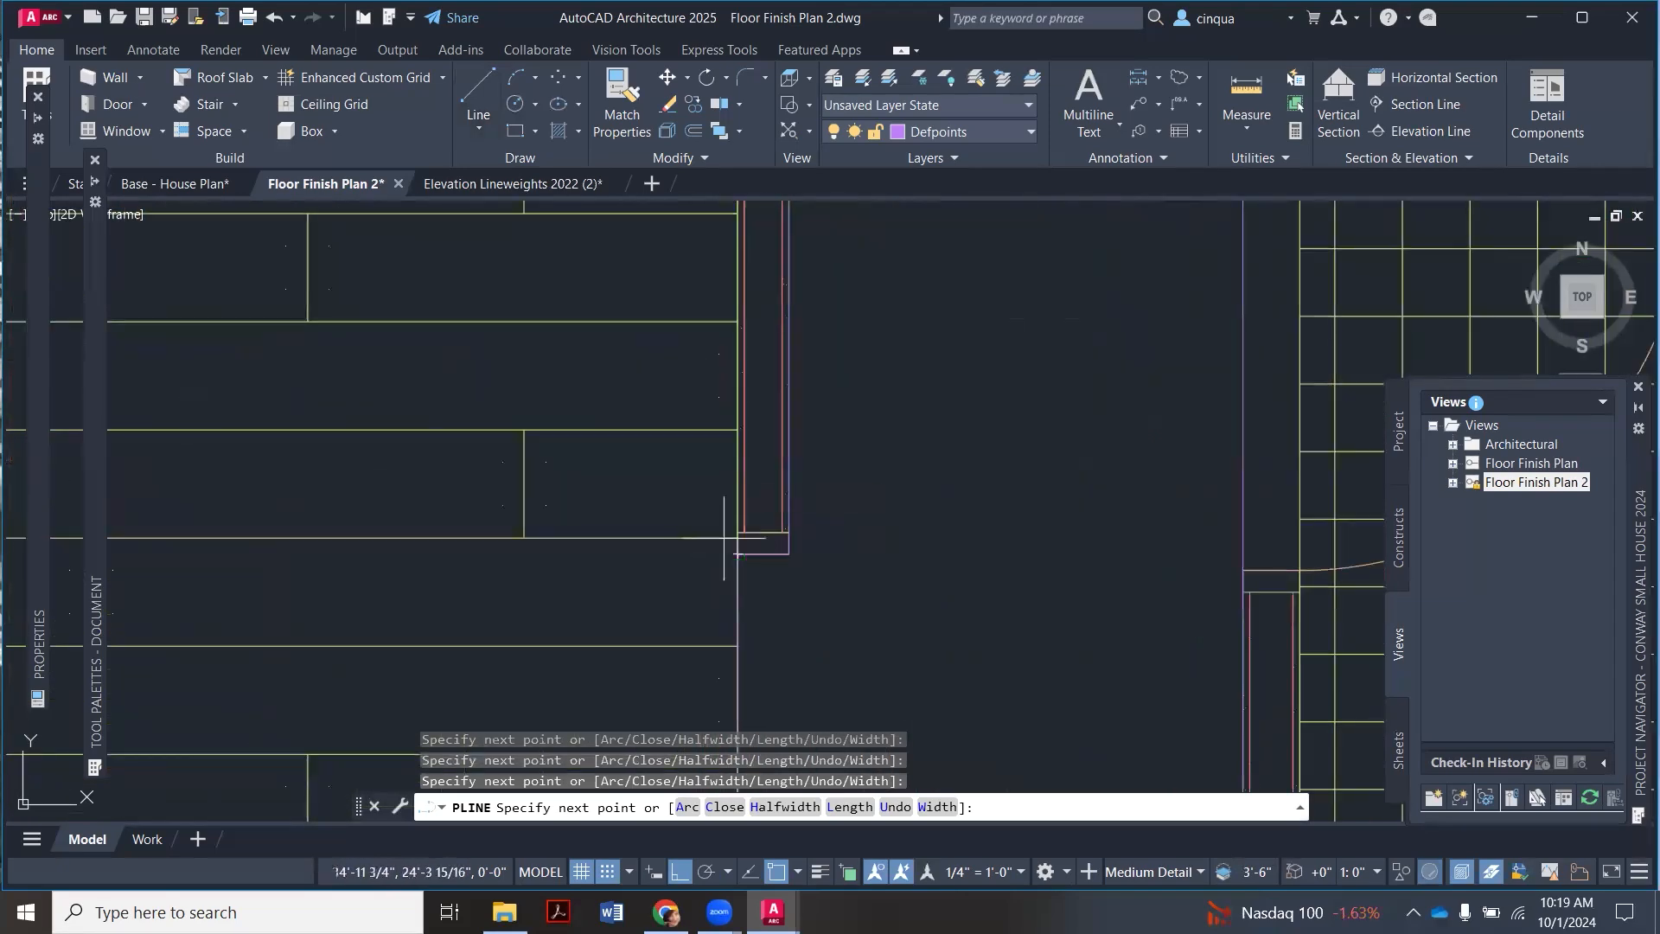
{"action": "scroll", "coordinate": [725, 538], "scroll_direction": "down", "scroll_amount": 3}
{"action": "key", "text": "Escape"}
{"action": "scroll", "coordinate": [800, 437], "scroll_direction": "up", "scroll_amount": 2}
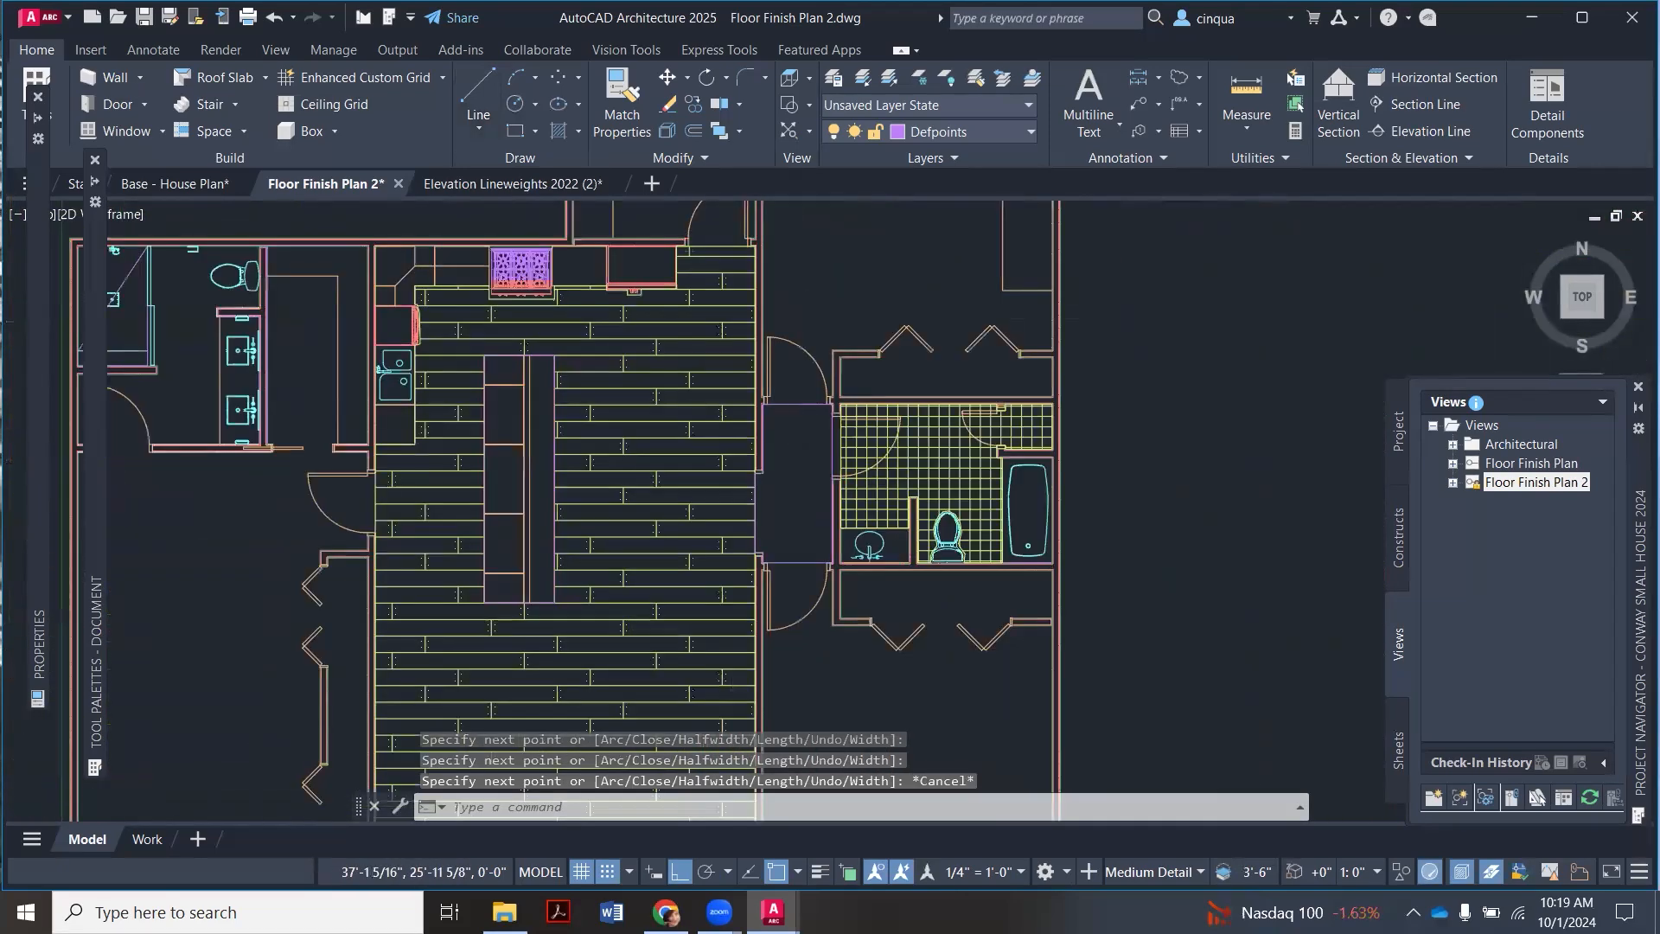
Step: Examine the hall outline along the bathroom doorway and the edge shared with the living room hatch
{"action": "scroll", "coordinate": [790, 418], "scroll_direction": "down", "scroll_amount": 2}
{"action": "scroll", "coordinate": [844, 464], "scroll_direction": "up", "scroll_amount": 5}
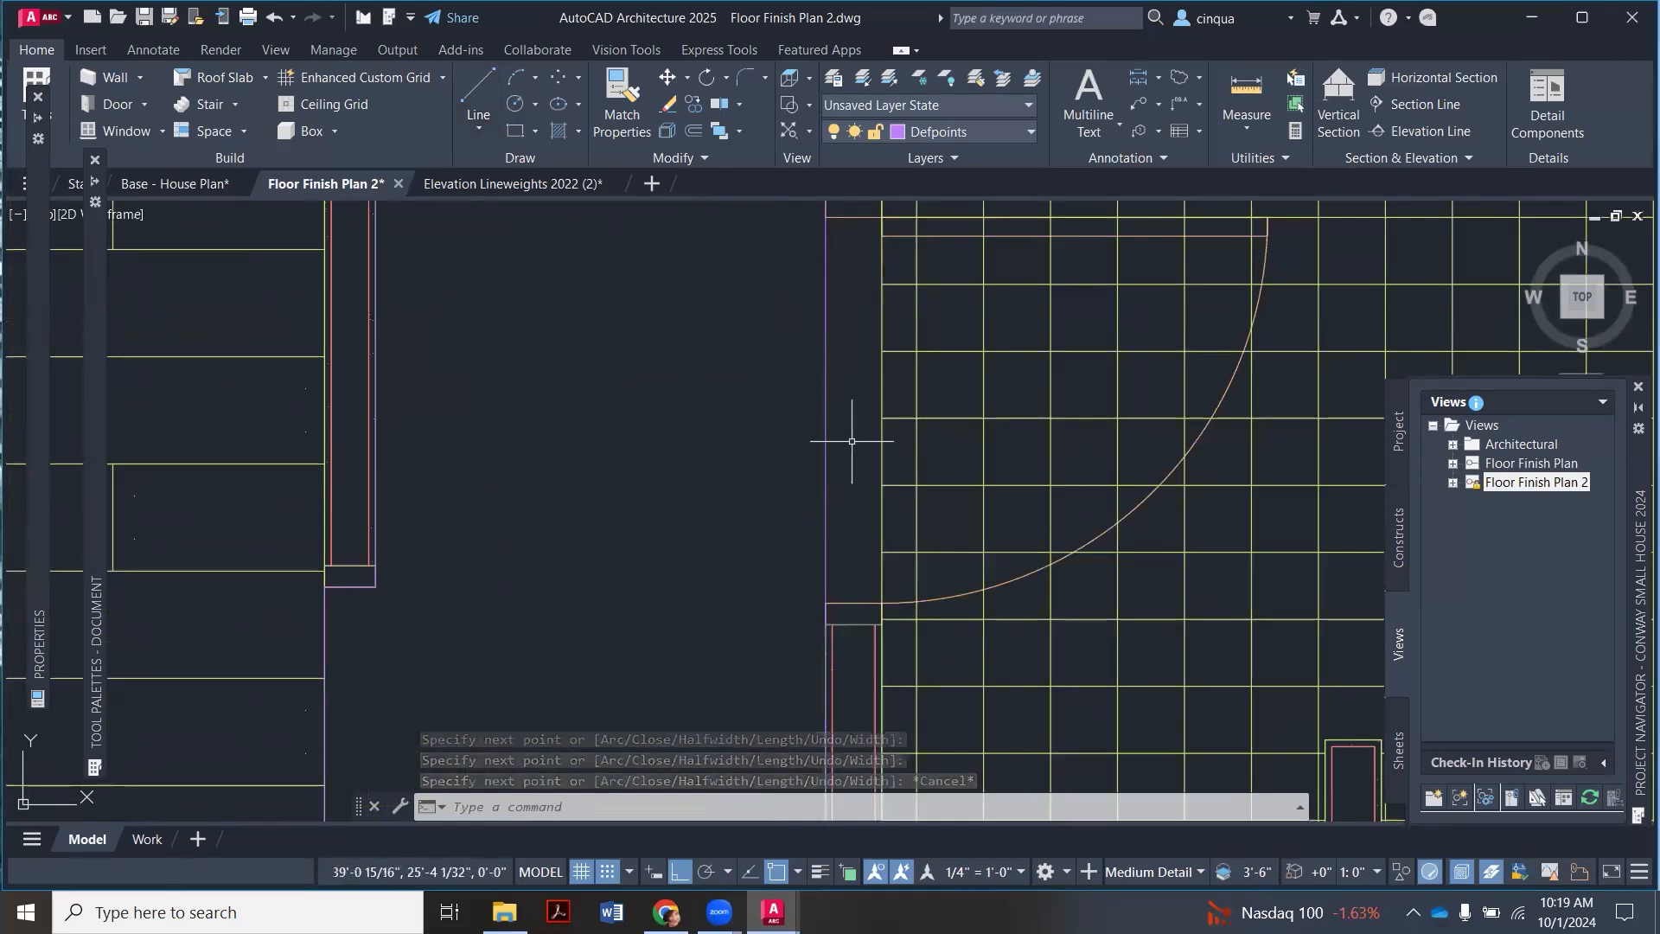
{"action": "scroll", "coordinate": [850, 442], "scroll_direction": "down", "scroll_amount": 2}
{"action": "scroll", "coordinate": [808, 463], "scroll_direction": "down", "scroll_amount": 5}
{"action": "scroll", "coordinate": [818, 459], "scroll_direction": "up", "scroll_amount": 5}
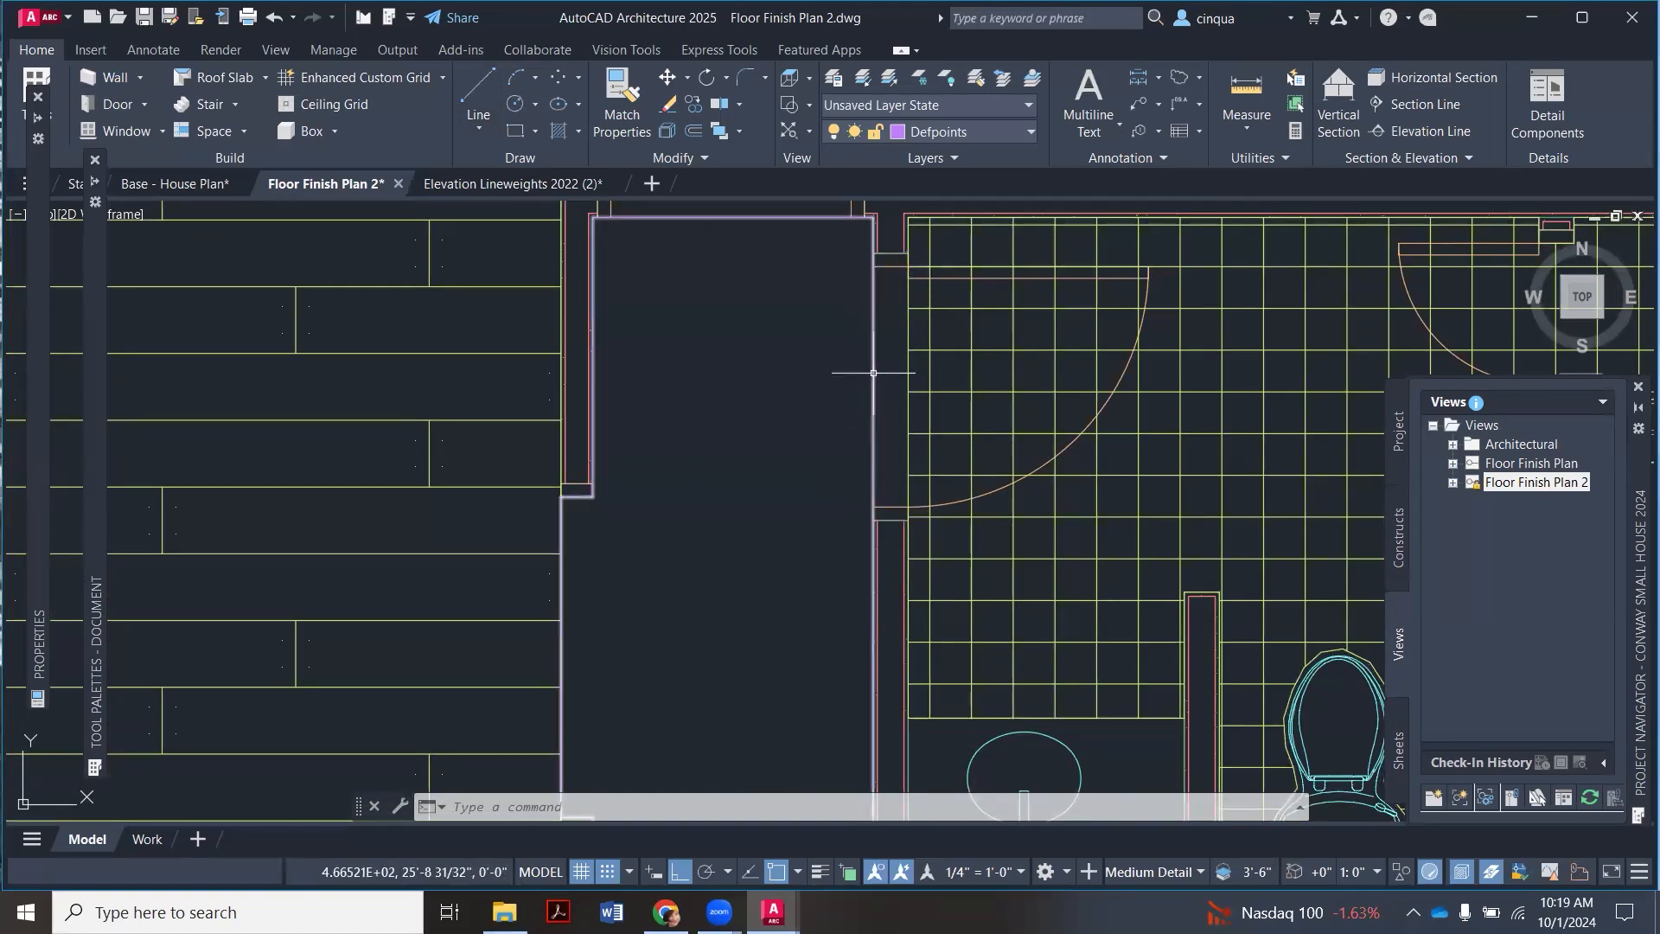
{"action": "scroll", "coordinate": [882, 372], "scroll_direction": "down", "scroll_amount": 5}
{"action": "scroll", "coordinate": [924, 389], "scroll_direction": "up", "scroll_amount": 2}
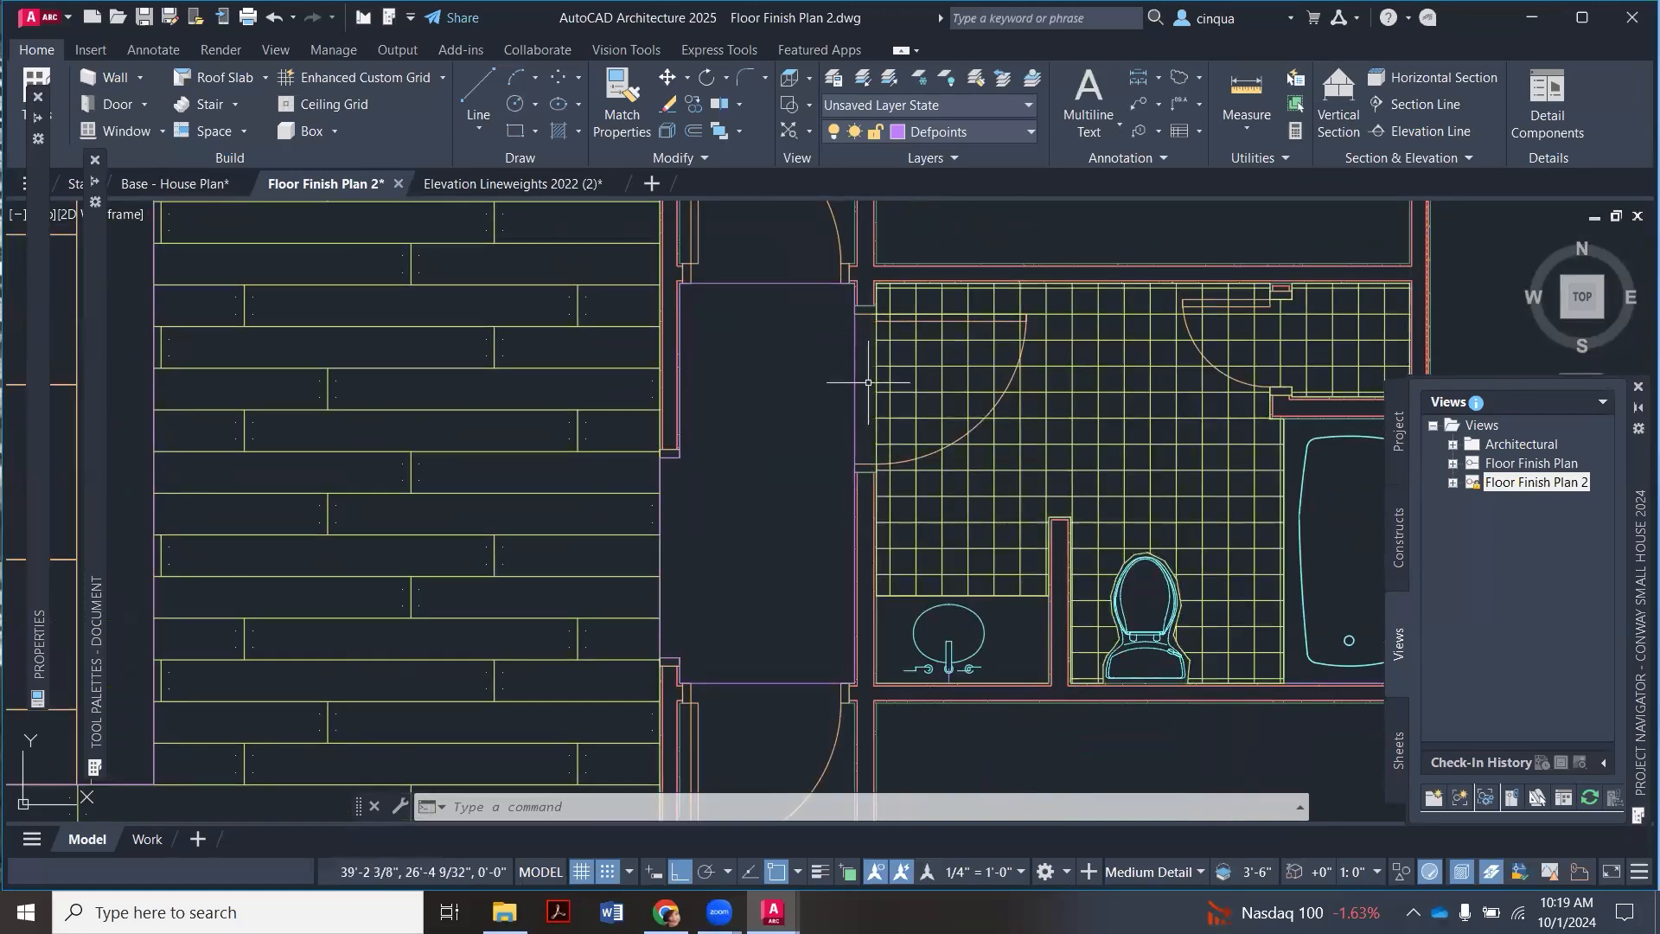
{"action": "scroll", "coordinate": [834, 404], "scroll_direction": "down", "scroll_amount": 2}
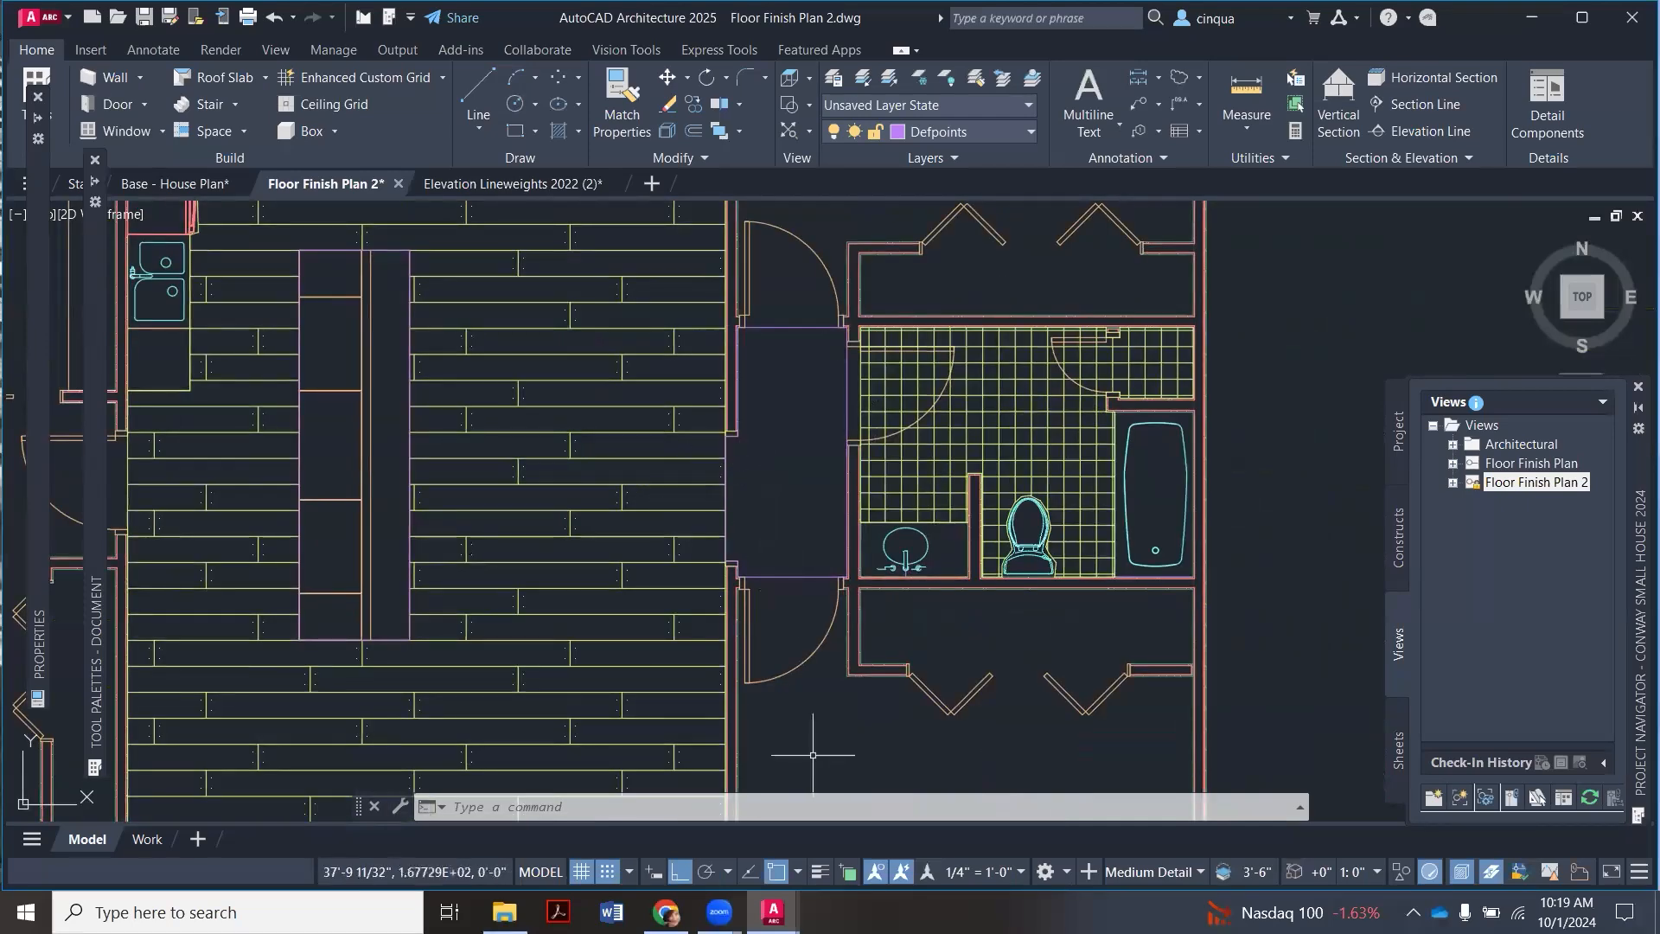
{"action": "scroll", "coordinate": [736, 484], "scroll_direction": "down", "scroll_amount": 2}
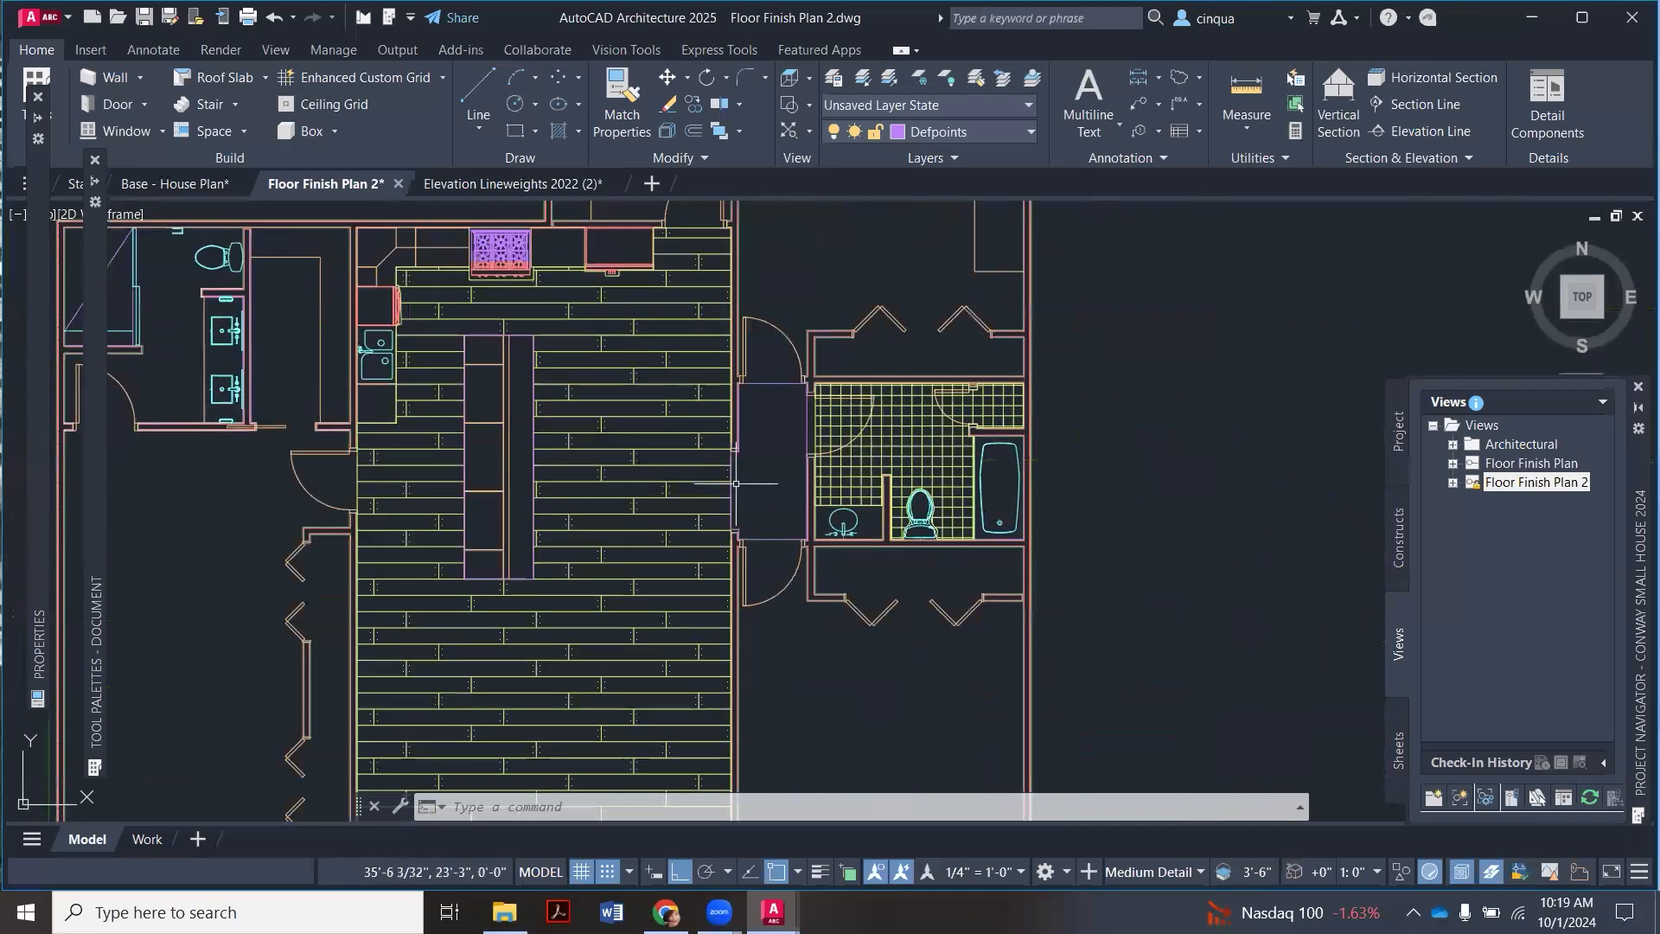
{"action": "middle_click_drag", "start_coordinate": [736, 483], "coordinate": [759, 484]}
{"action": "scroll", "coordinate": [782, 349], "scroll_direction": "up", "scroll_amount": 4}
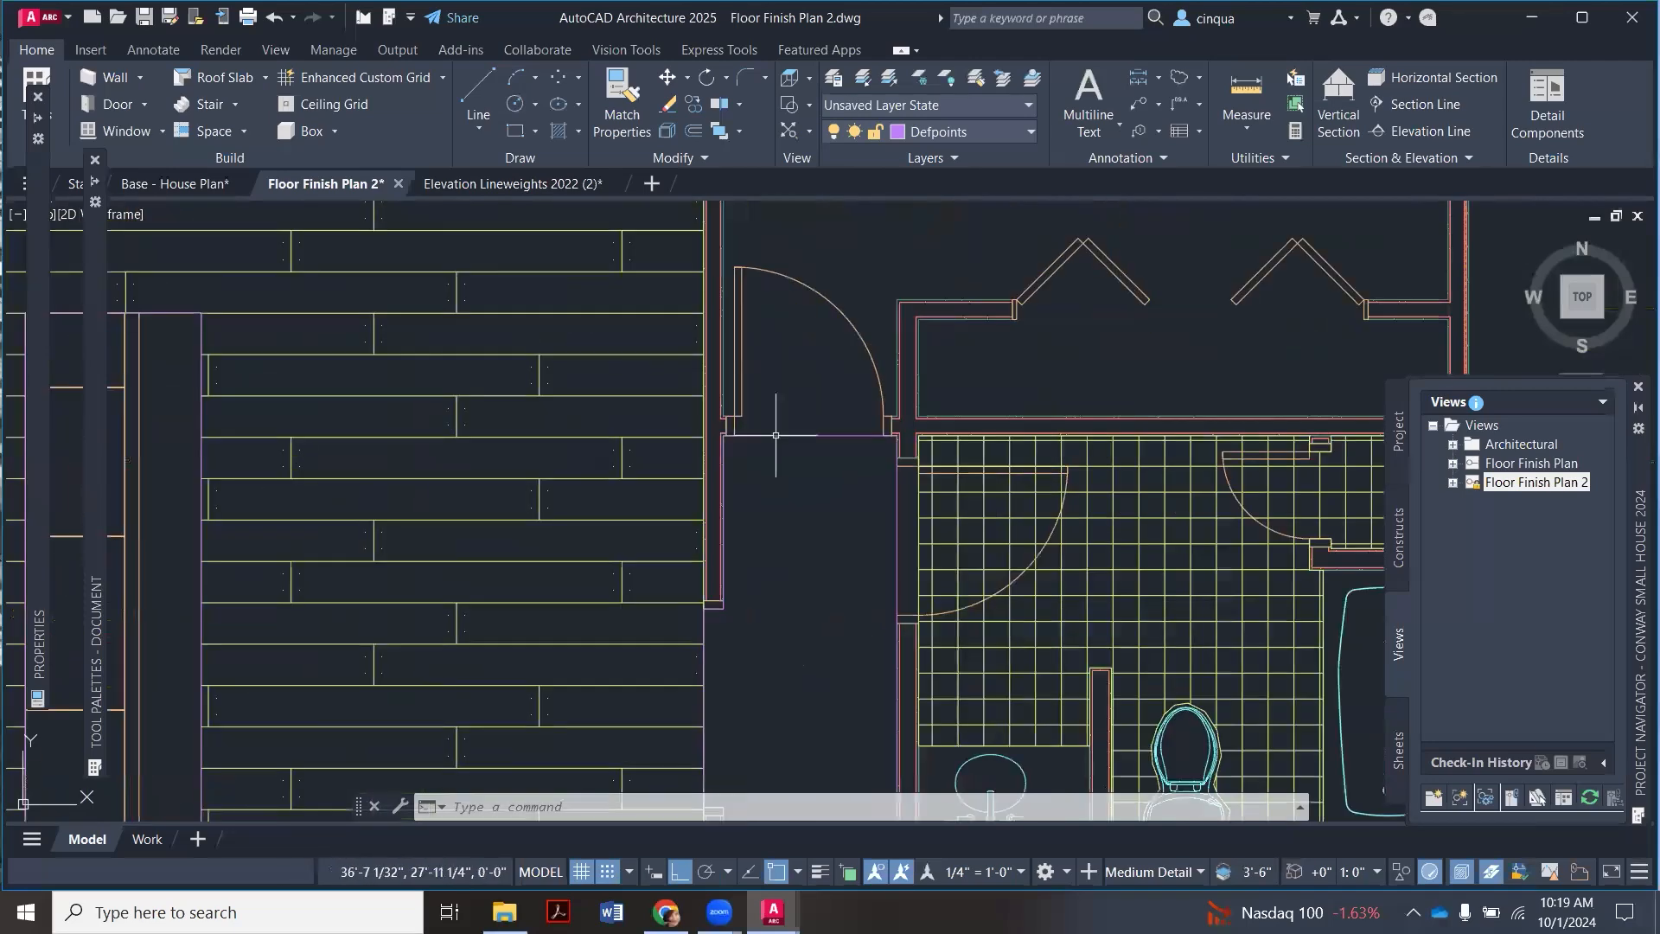
{"action": "scroll", "coordinate": [759, 426], "scroll_direction": "up", "scroll_amount": 2}
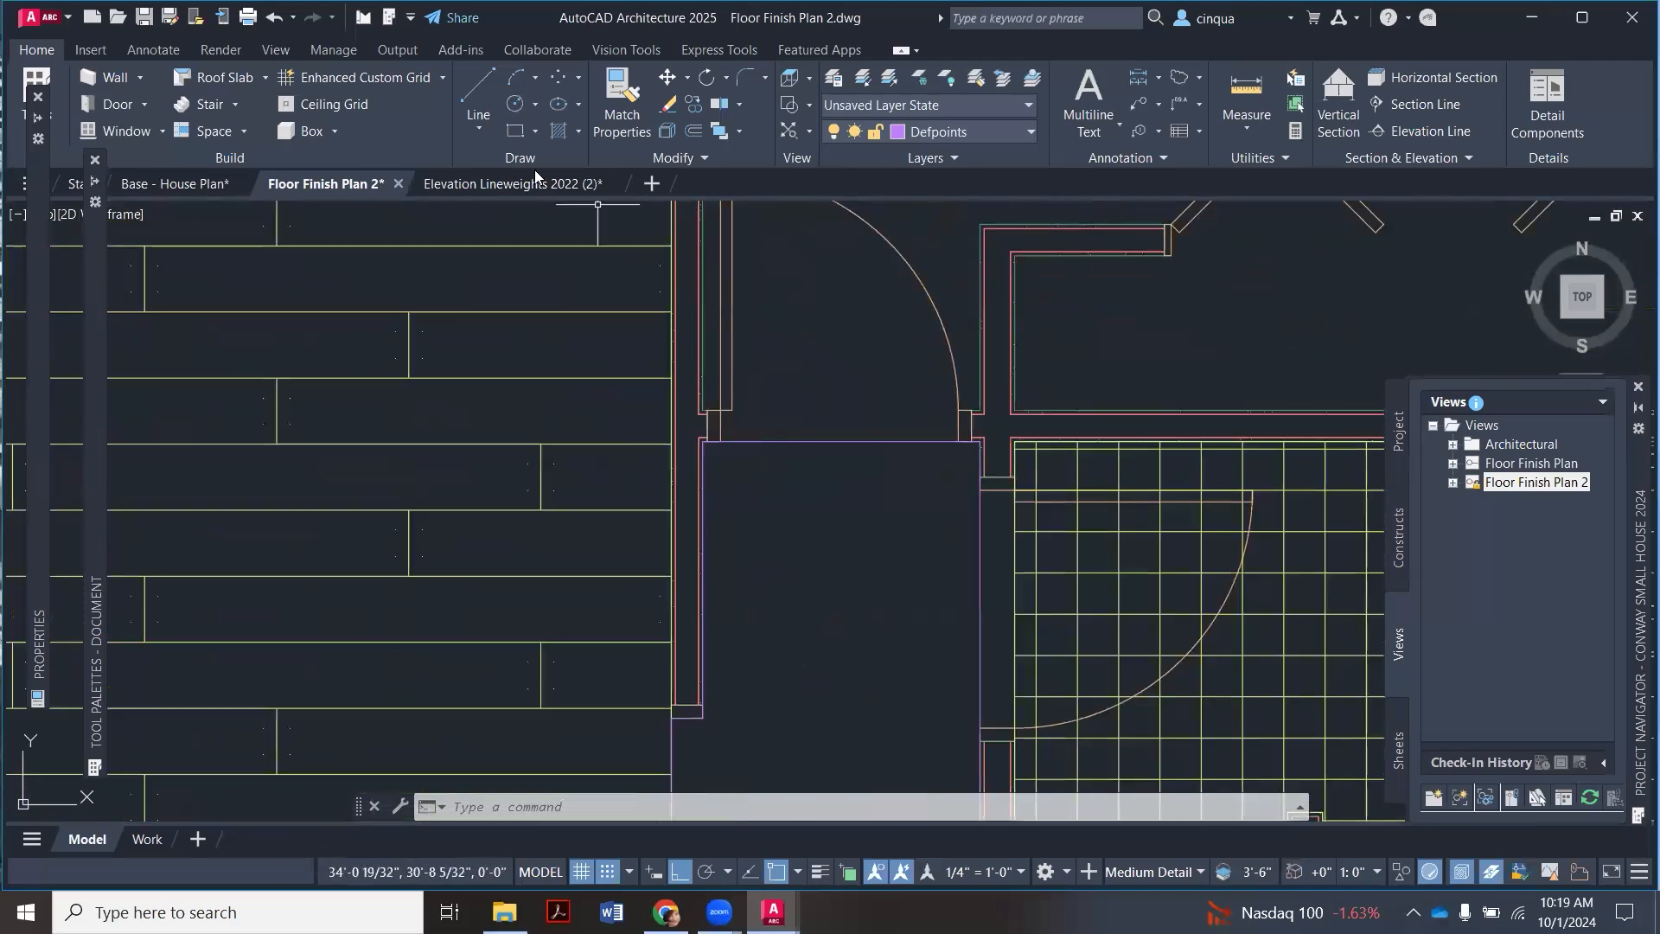
{"action": "left_click", "coordinate": [480, 130]}
{"action": "left_click", "coordinate": [523, 211]}
{"action": "left_click", "coordinate": [718, 444]}
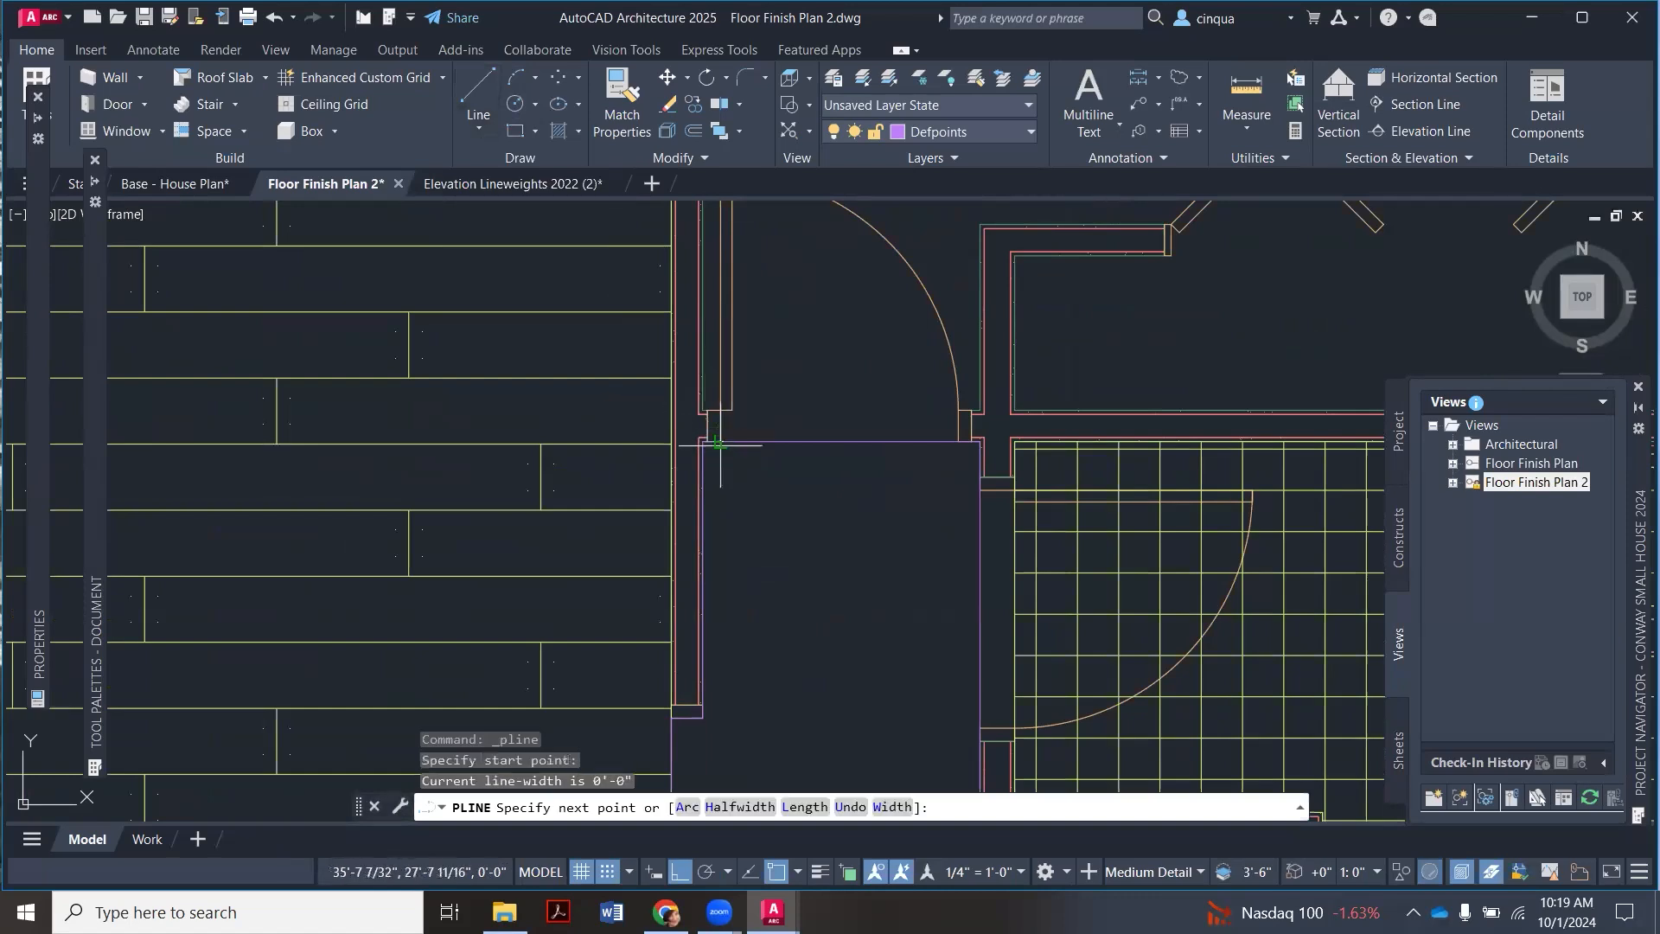
{"action": "left_click", "coordinate": [720, 410]}
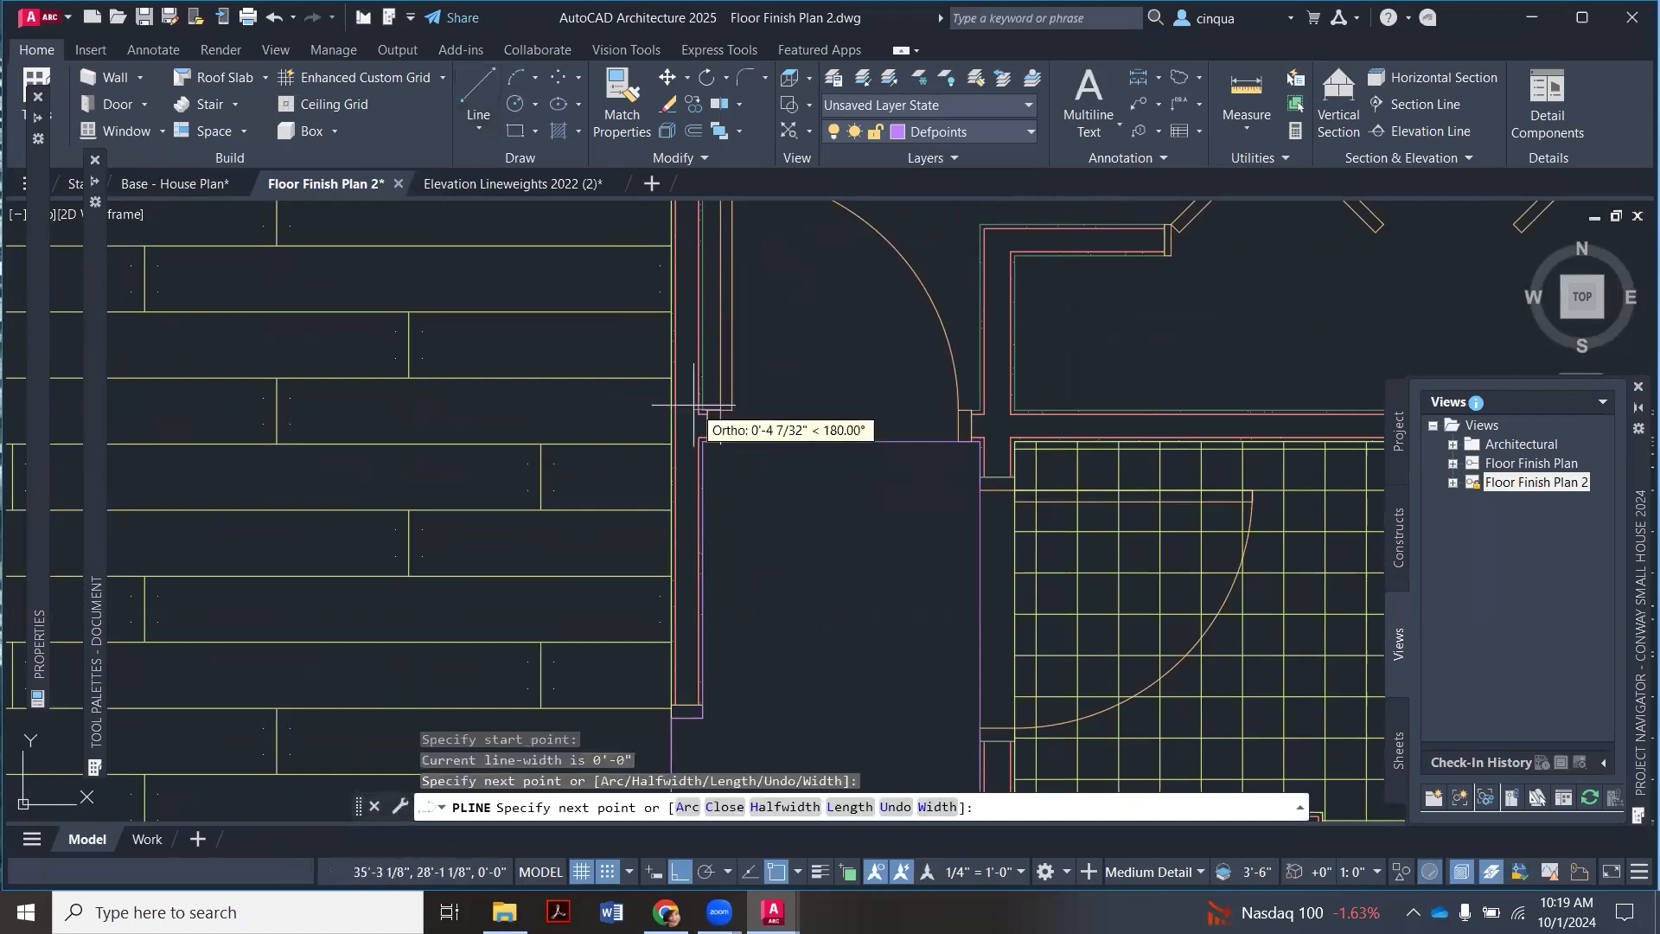
{"action": "key", "text": "Escape"}
Step: Examine where the hall outline meets the adjoining bedroom doorways, especially the south bedroom's door jambs
{"action": "scroll", "coordinate": [698, 409], "scroll_direction": "down", "scroll_amount": 6}
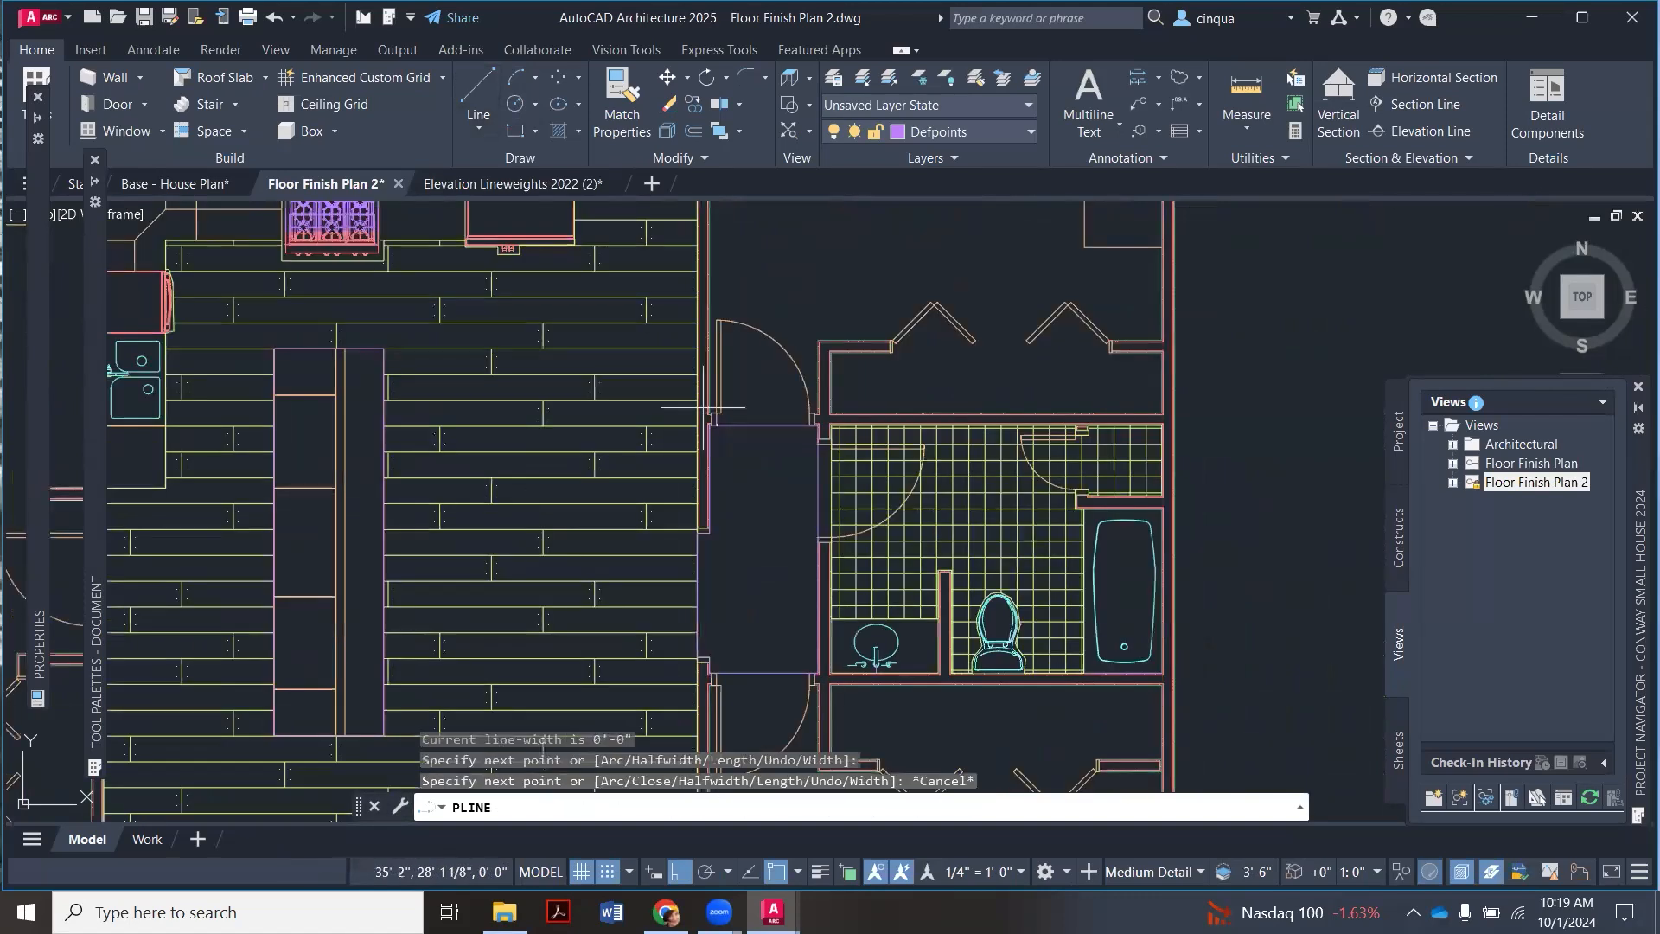
{"action": "scroll", "coordinate": [760, 403], "scroll_direction": "up", "scroll_amount": 5}
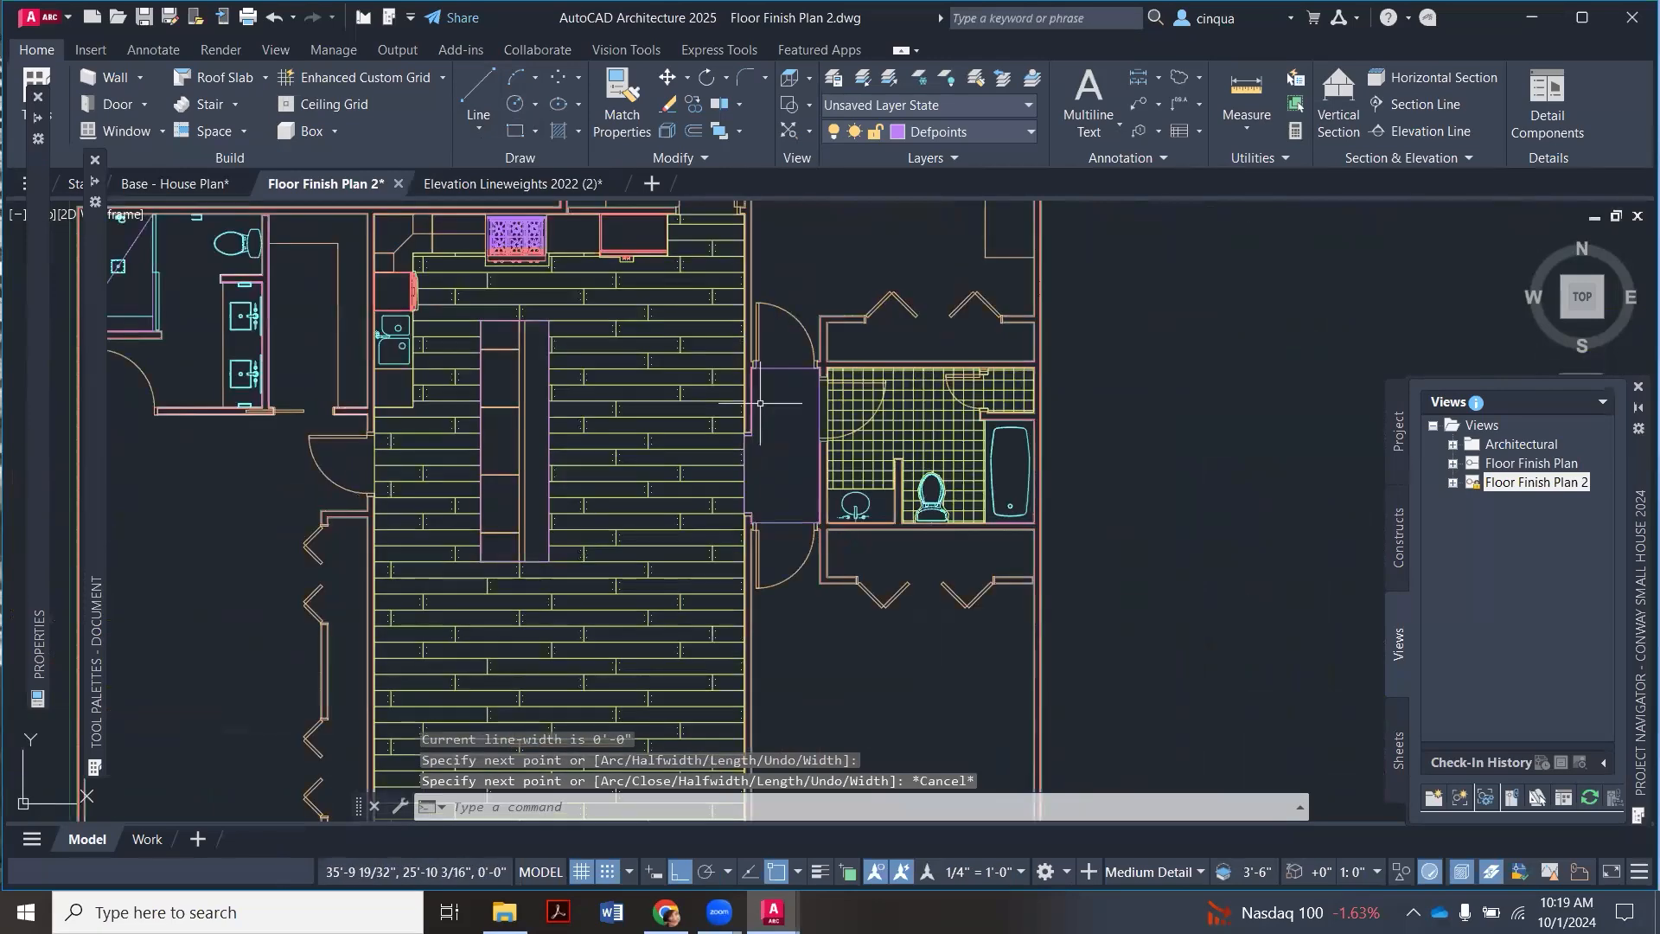
{"action": "scroll", "coordinate": [760, 403], "scroll_direction": "down", "scroll_amount": 5}
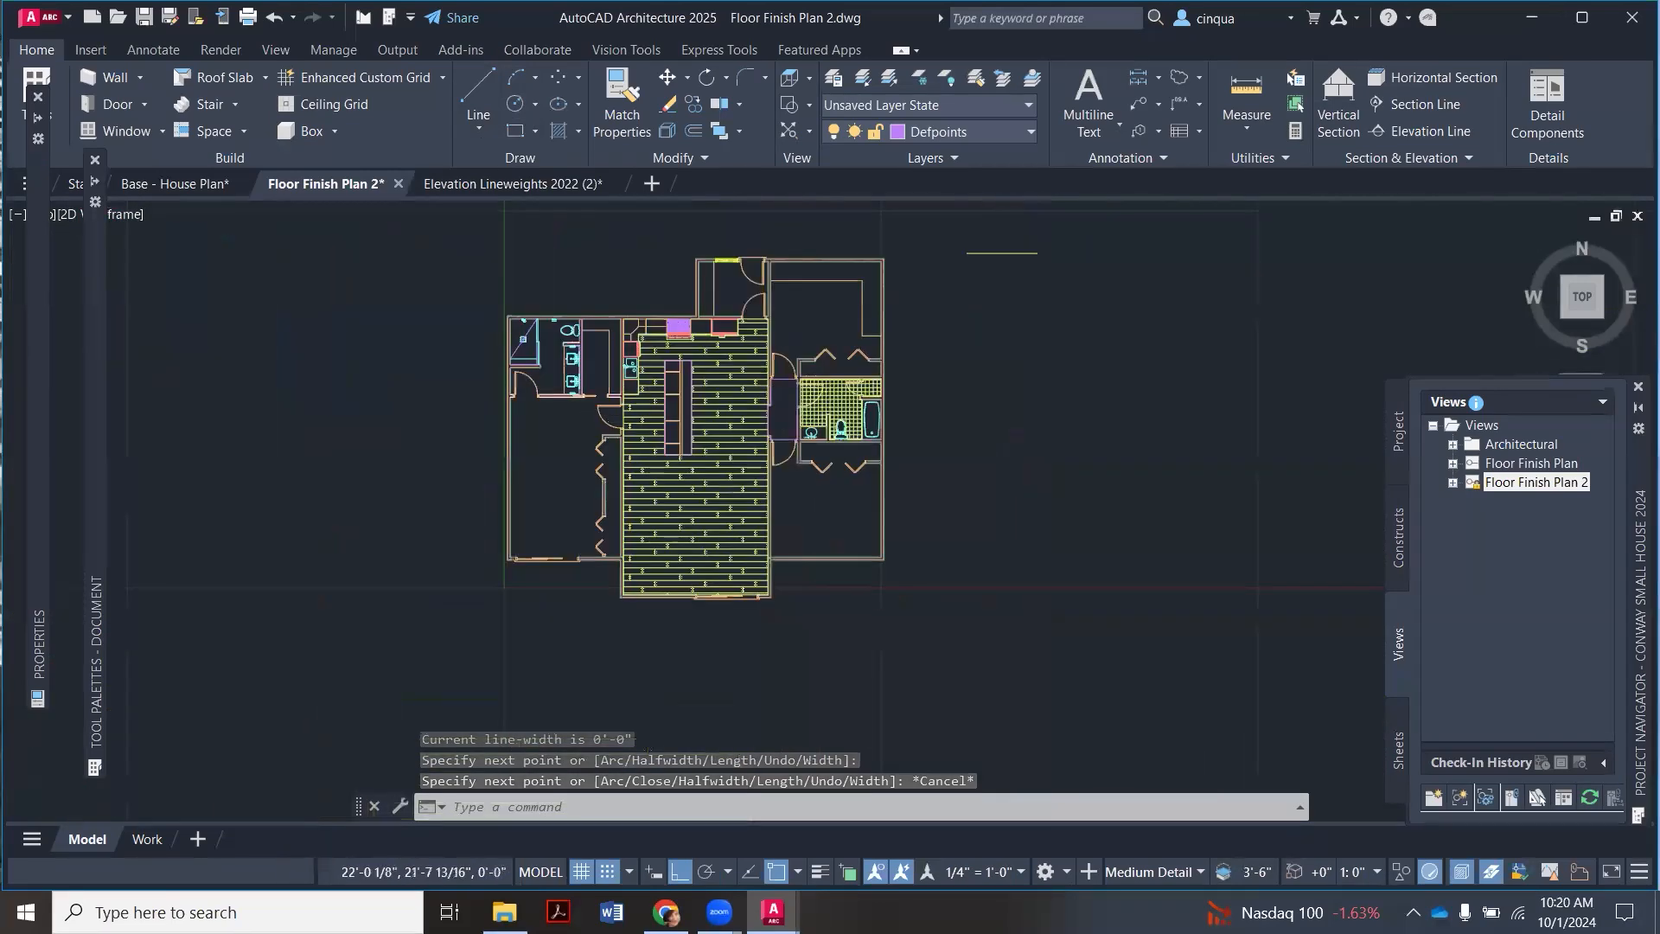
{"action": "scroll", "coordinate": [711, 431], "scroll_direction": "up", "scroll_amount": 5}
{"action": "scroll", "coordinate": [937, 536], "scroll_direction": "up", "scroll_amount": 2}
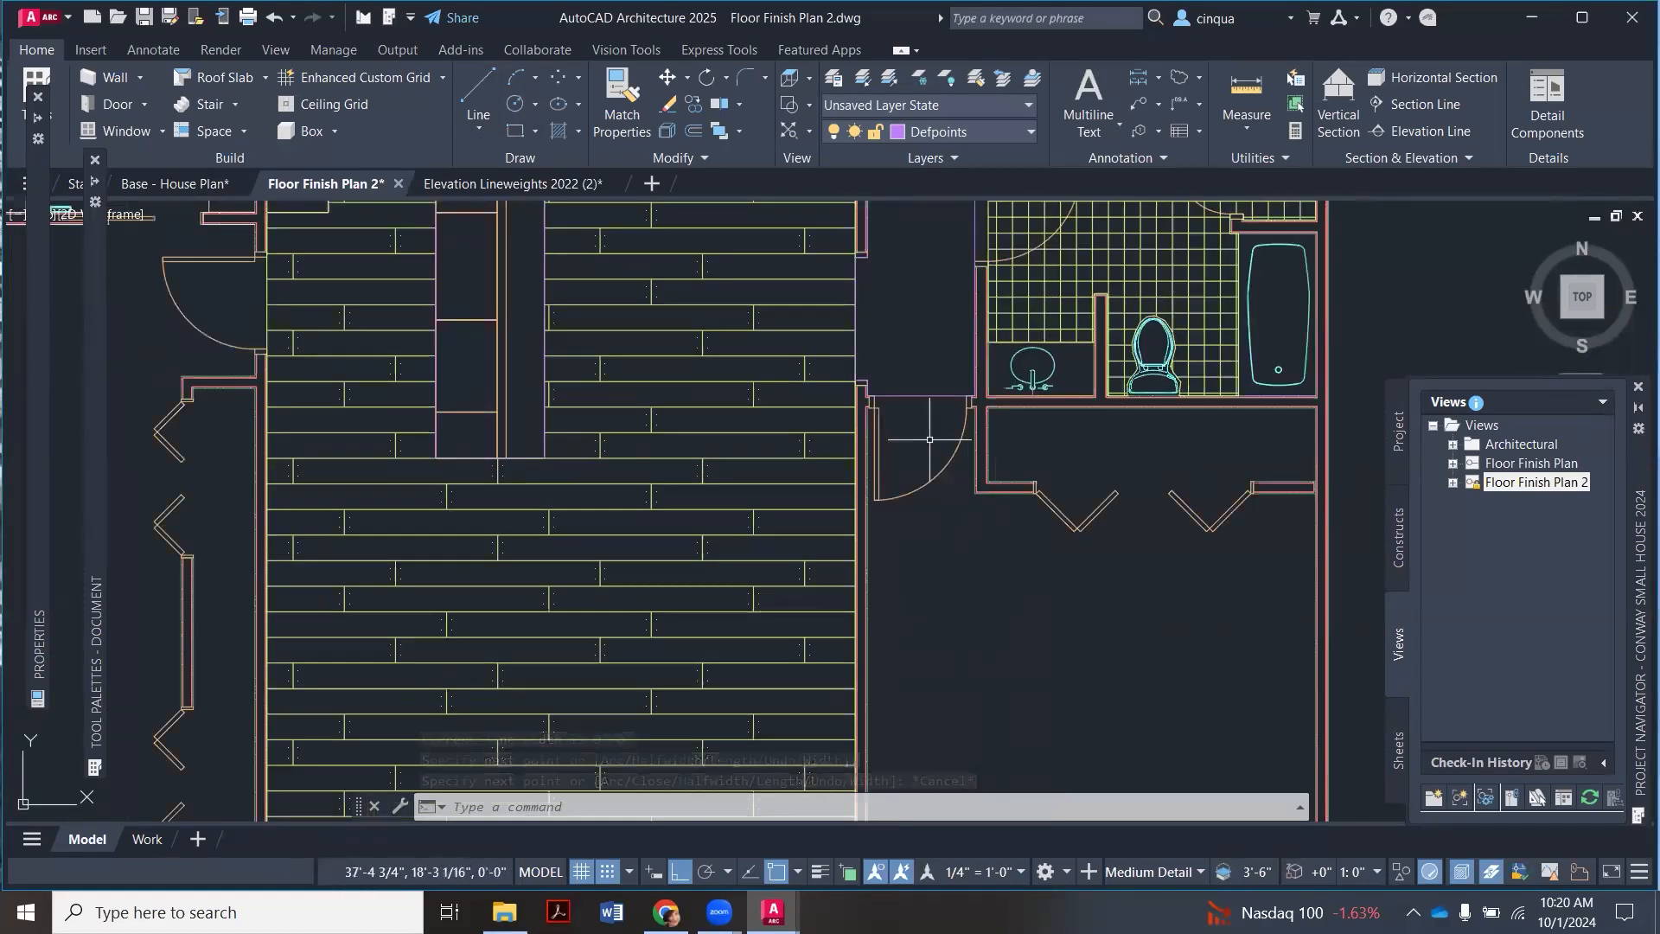
{"action": "scroll", "coordinate": [846, 392], "scroll_direction": "up", "scroll_amount": 4}
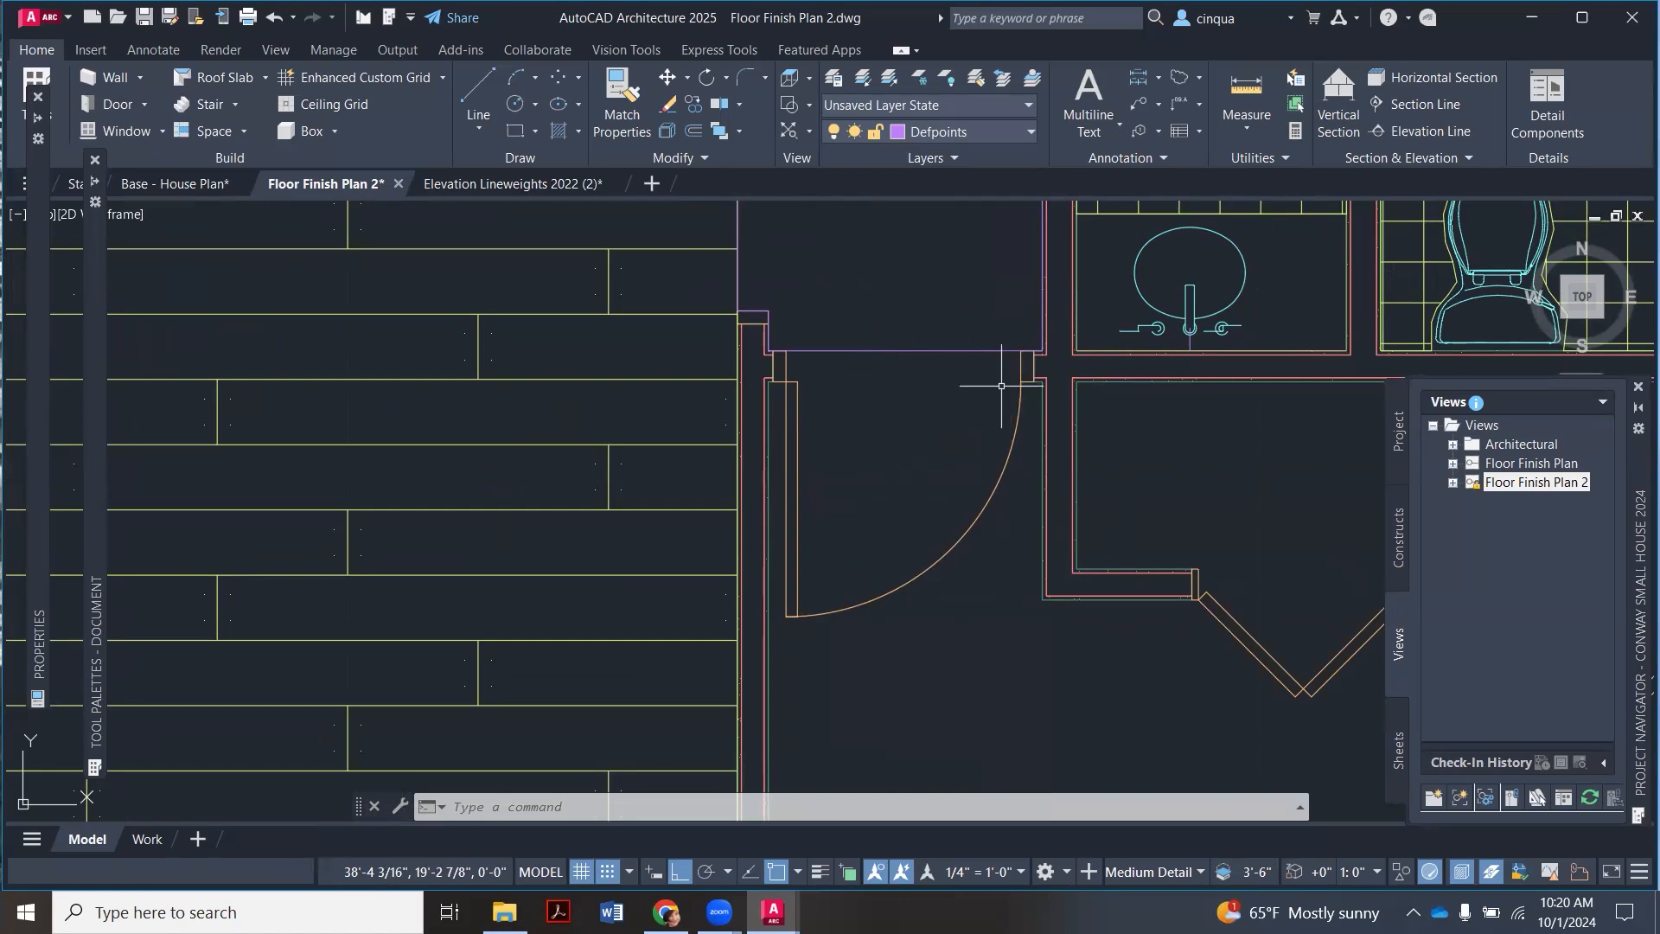
{"action": "scroll", "coordinate": [956, 392], "scroll_direction": "down", "scroll_amount": 2}
{"action": "scroll", "coordinate": [900, 450], "scroll_direction": "down", "scroll_amount": 2}
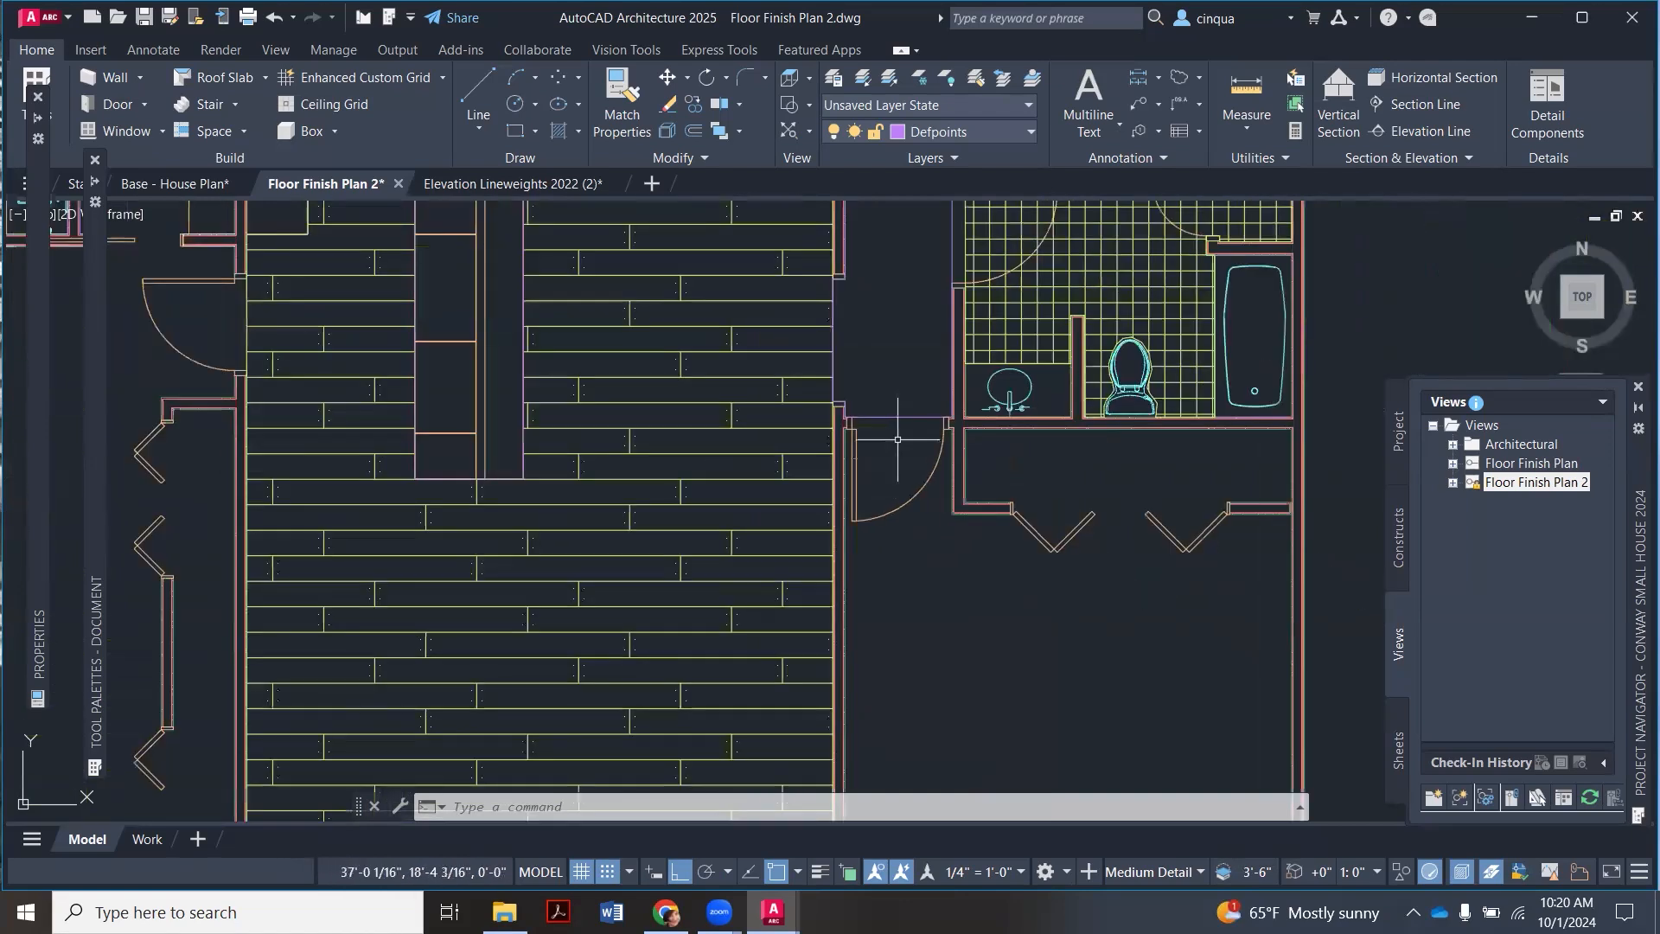
Step: Examine the south bedroom's floor hatch around the entry door leaf and the closet's bifold doors
{"action": "scroll", "coordinate": [902, 402], "scroll_direction": "down", "scroll_amount": 4}
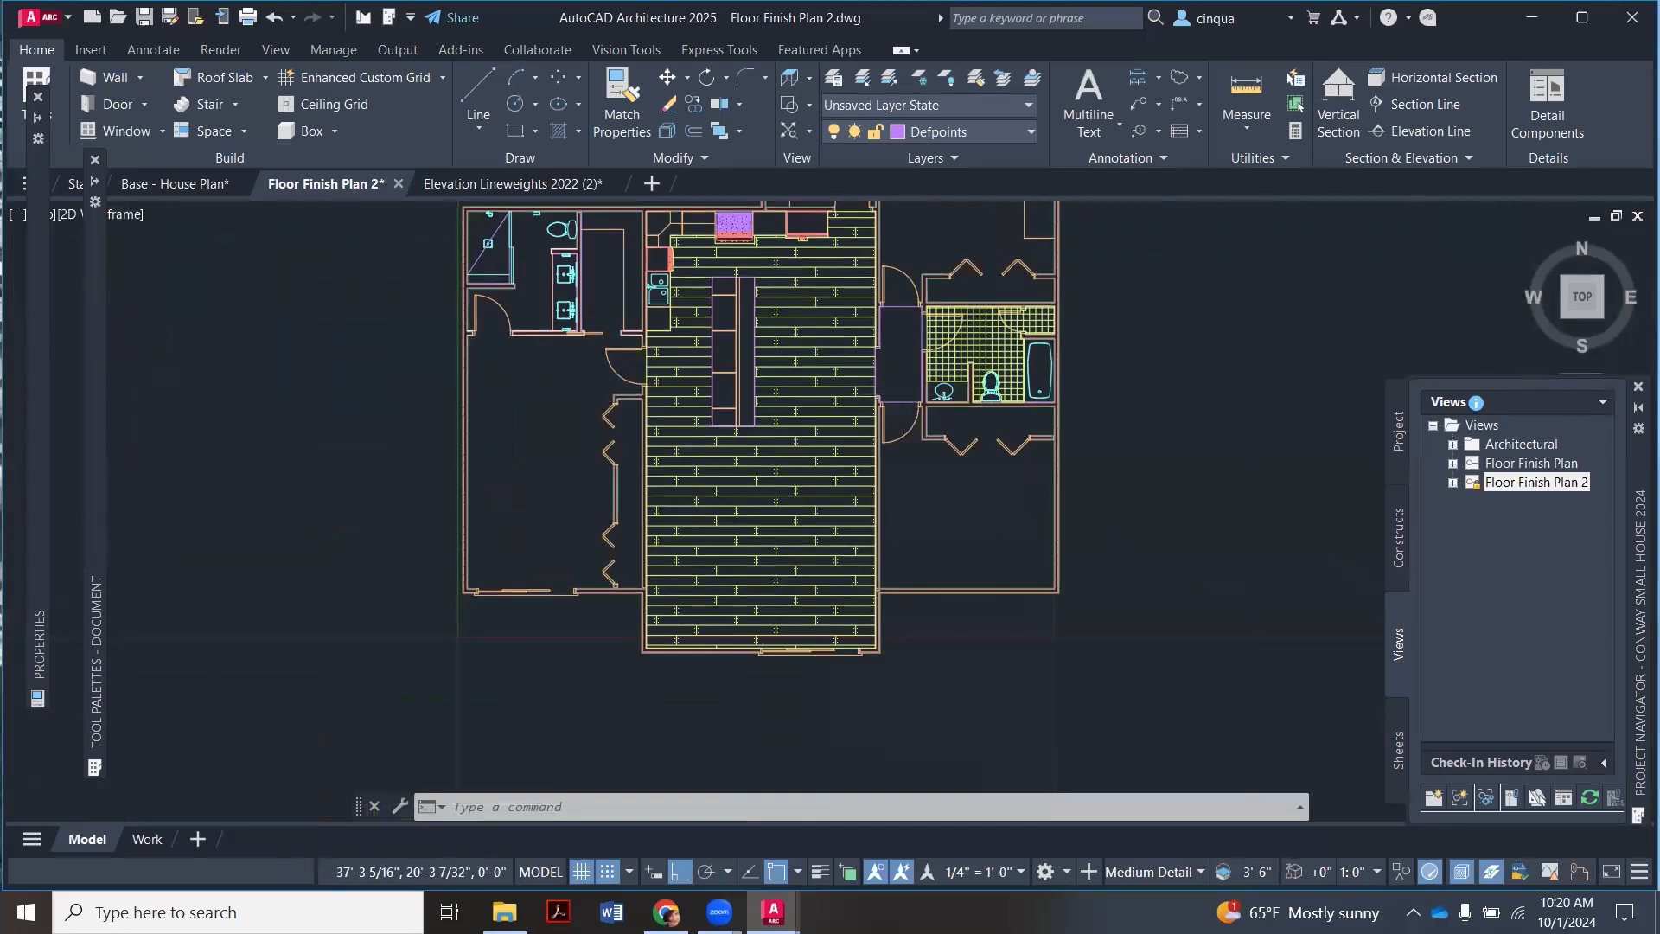
{"action": "scroll", "coordinate": [921, 319], "scroll_direction": "up", "scroll_amount": 2}
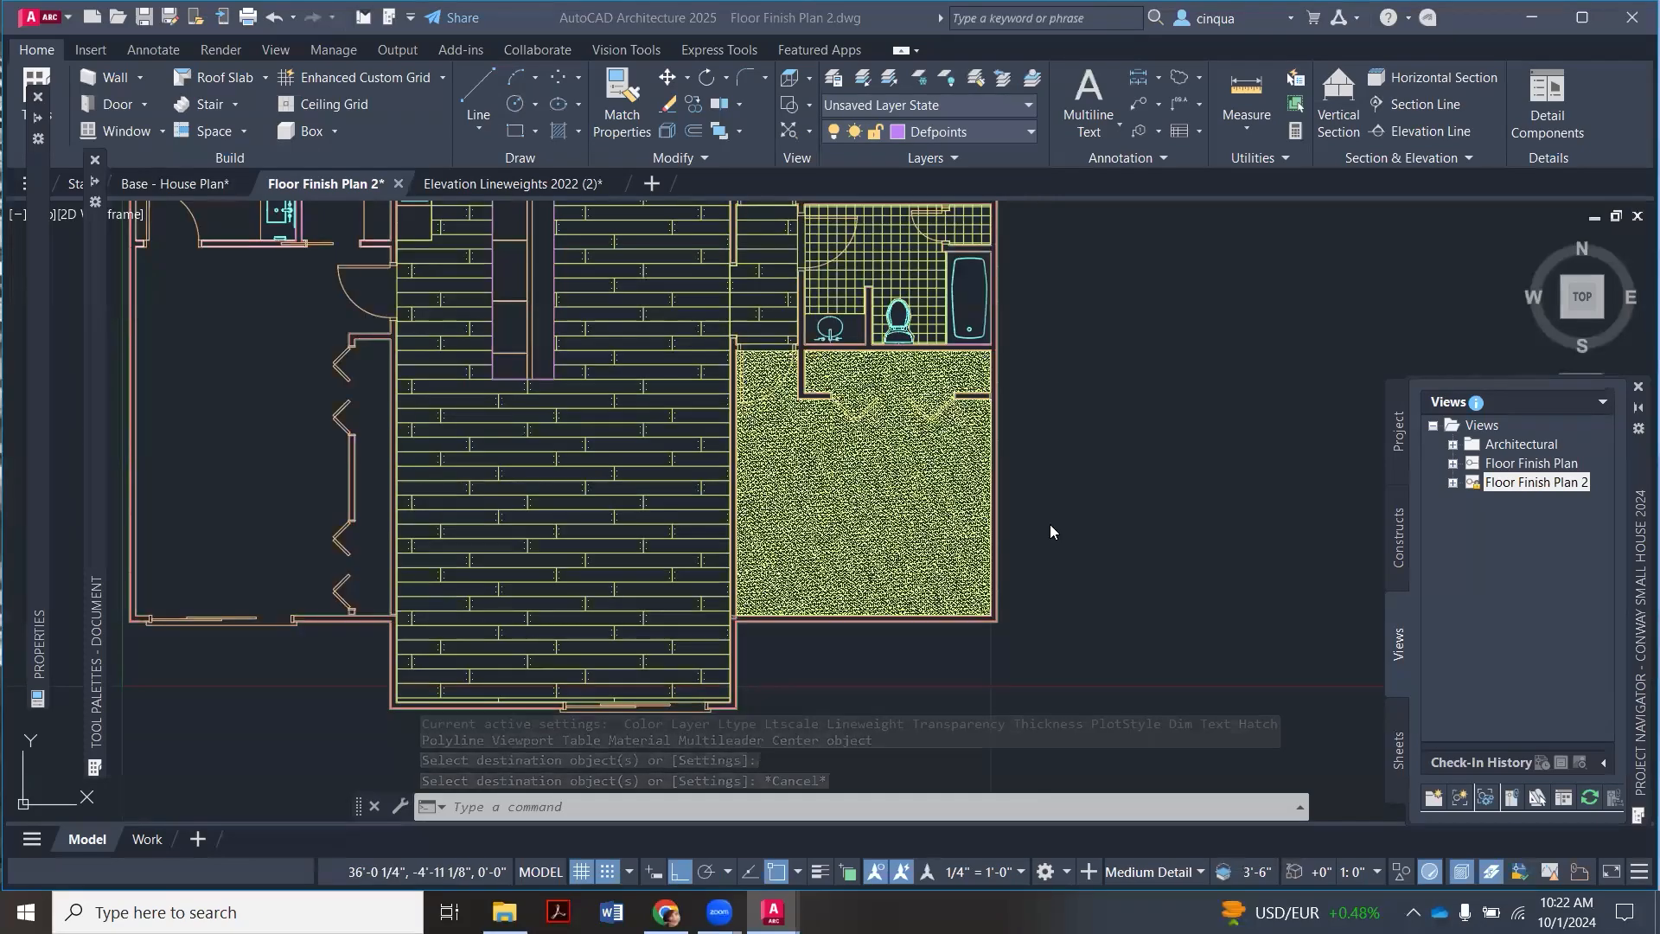
{"action": "scroll", "coordinate": [1081, 521], "scroll_direction": "down", "scroll_amount": 5}
{"action": "scroll", "coordinate": [1039, 494], "scroll_direction": "up", "scroll_amount": 2}
{"action": "scroll", "coordinate": [899, 462], "scroll_direction": "up", "scroll_amount": 4}
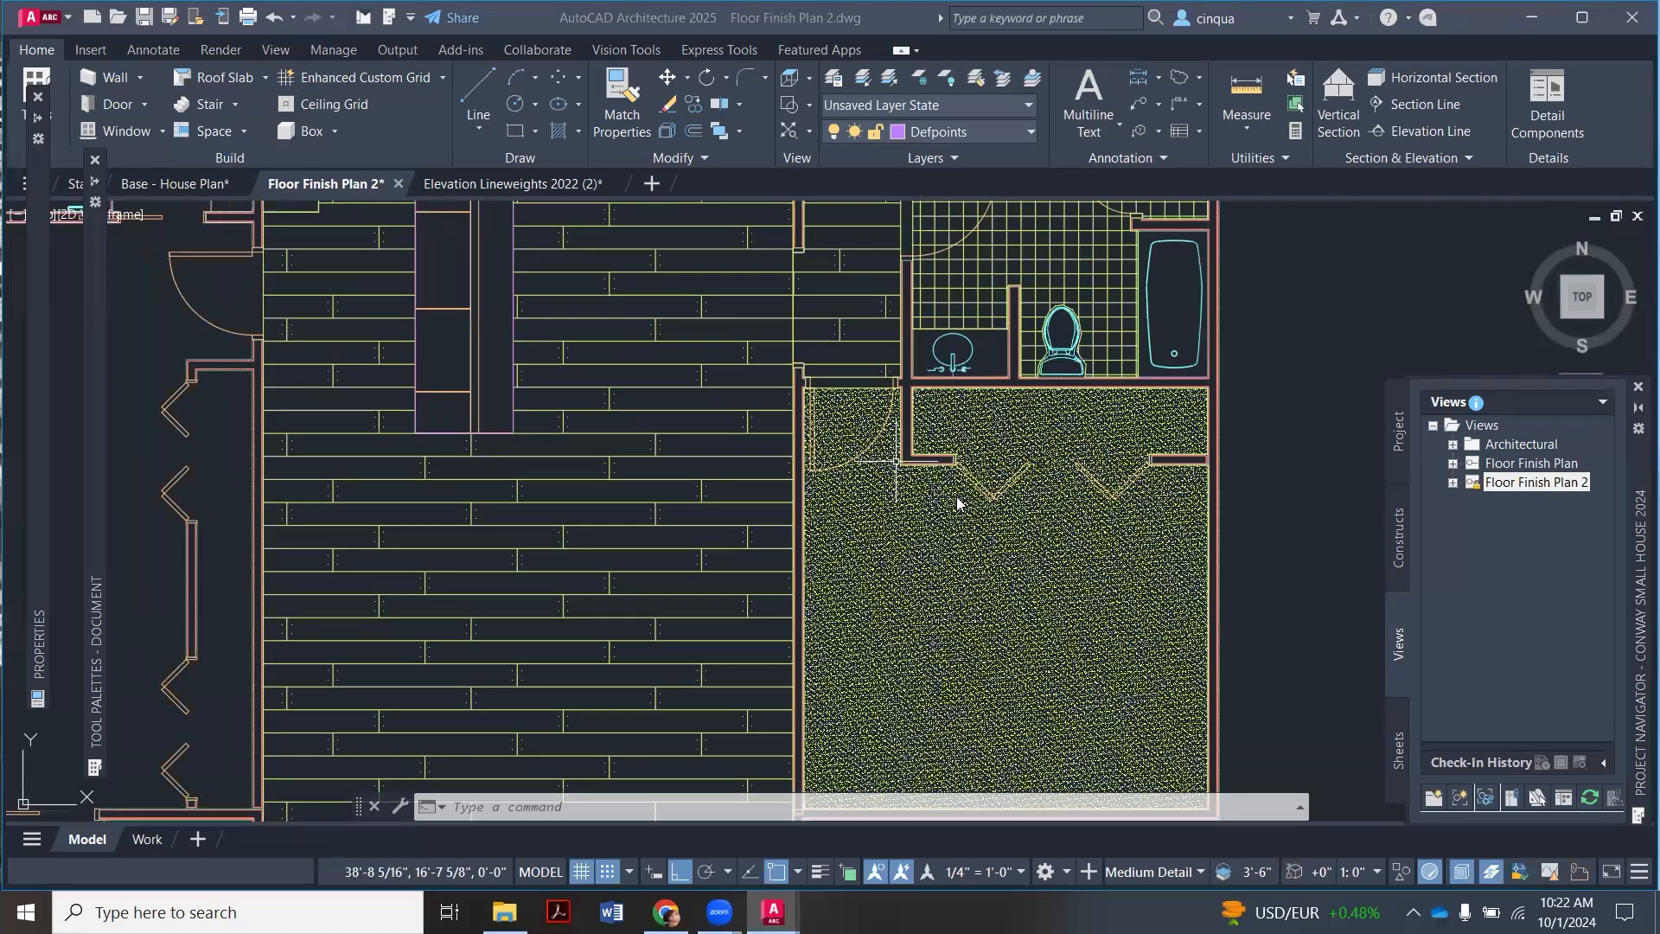
{"action": "scroll", "coordinate": [957, 497], "scroll_direction": "up", "scroll_amount": 2}
{"action": "scroll", "coordinate": [908, 467], "scroll_direction": "down", "scroll_amount": 5}
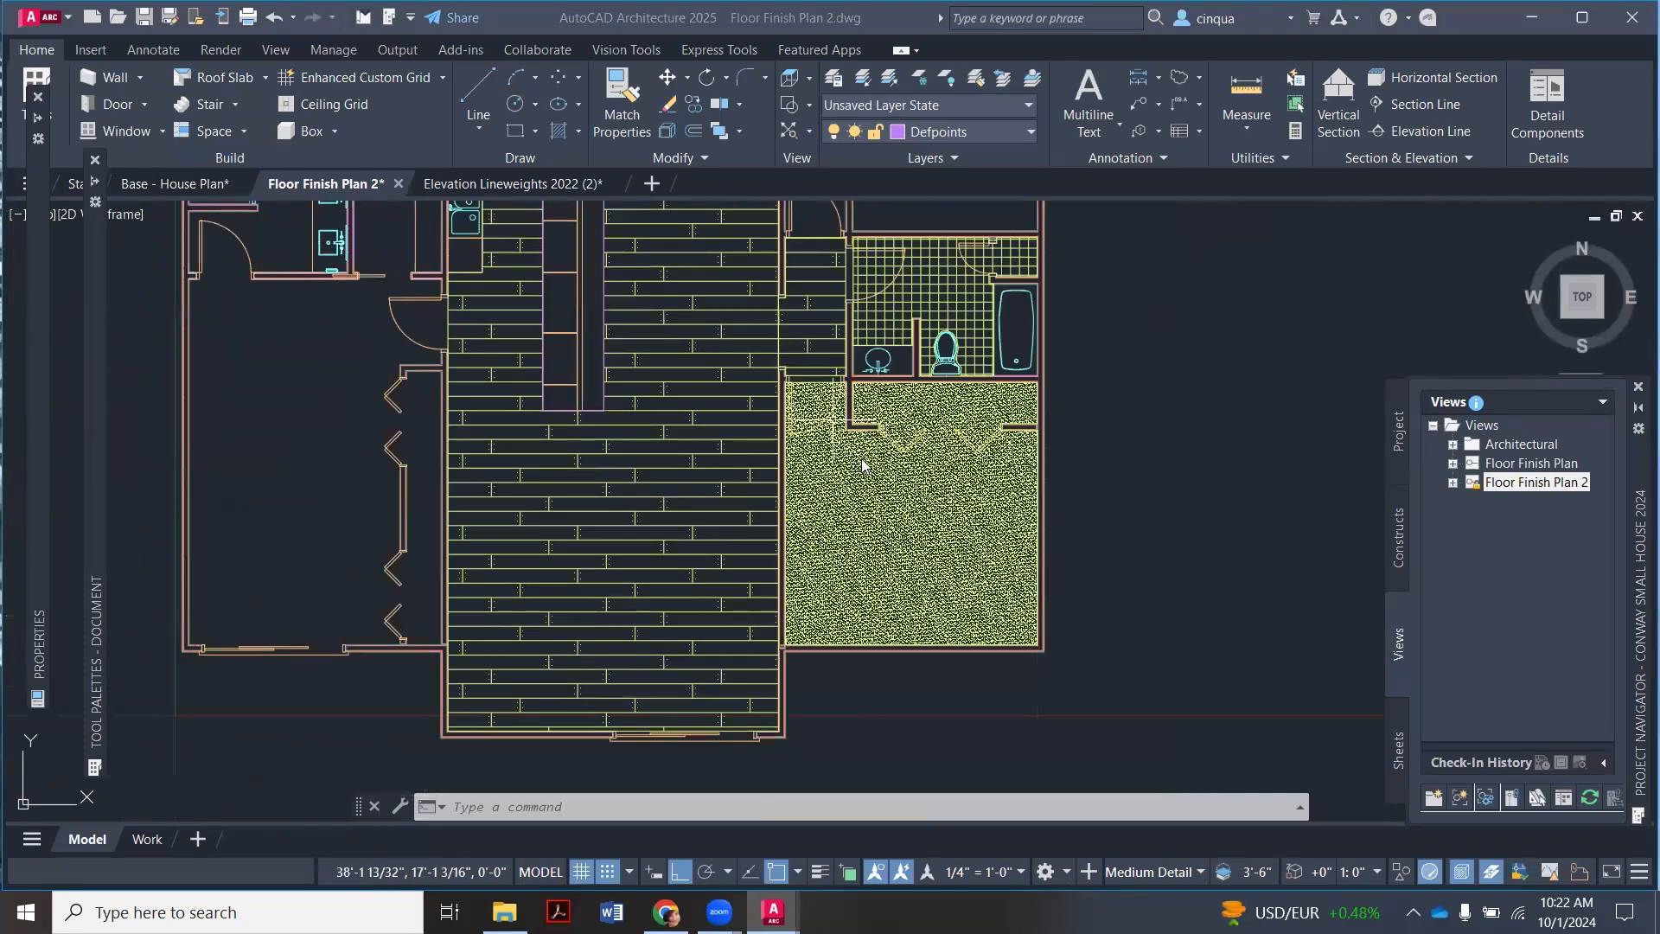
{"action": "scroll", "coordinate": [862, 464], "scroll_direction": "up", "scroll_amount": 3}
{"action": "scroll", "coordinate": [780, 376], "scroll_direction": "up", "scroll_amount": 4}
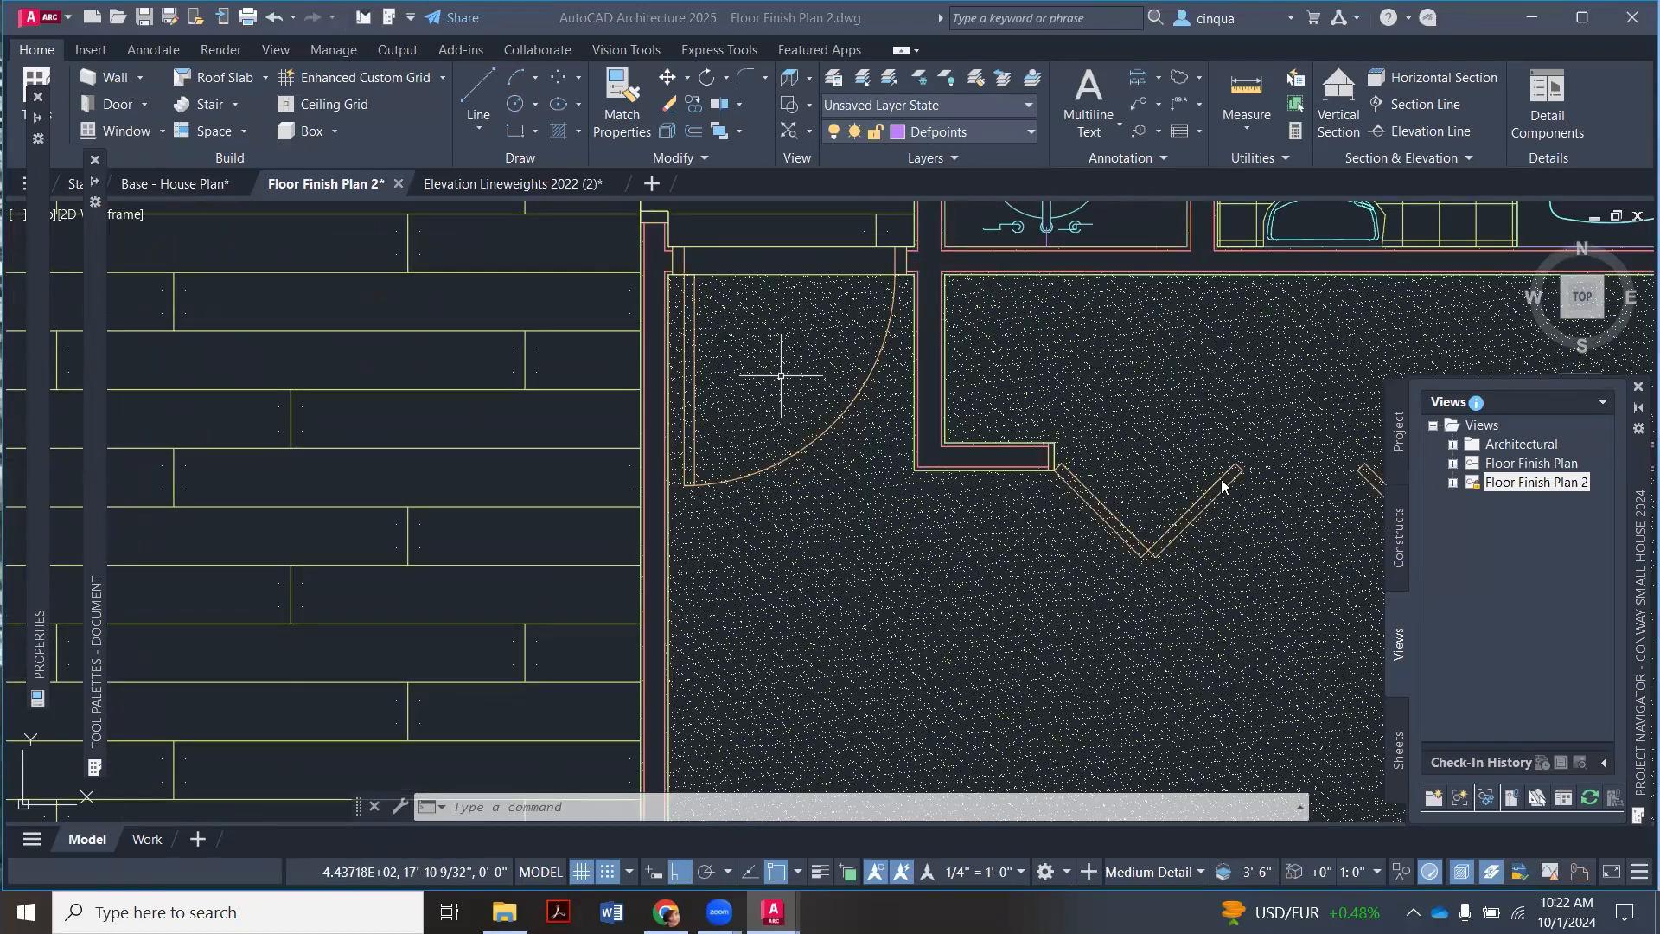
{"action": "scroll", "coordinate": [781, 376], "scroll_direction": "down", "scroll_amount": 3}
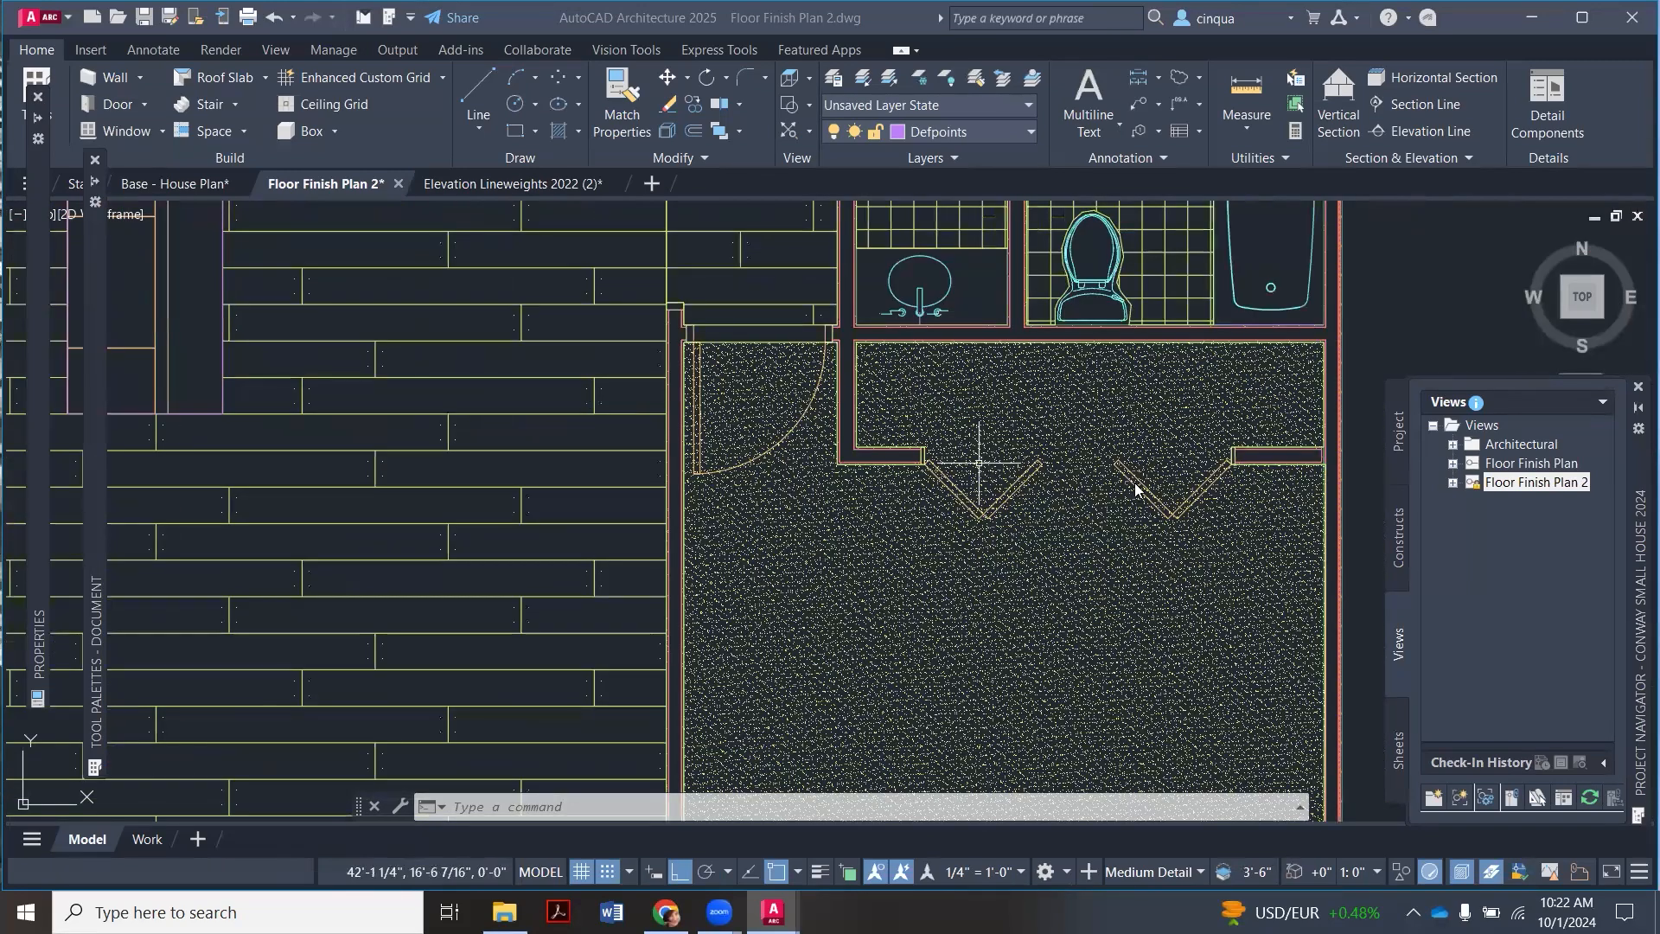
{"action": "scroll", "coordinate": [1134, 482], "scroll_direction": "up", "scroll_amount": 3}
{"action": "scroll", "coordinate": [915, 434], "scroll_direction": "down", "scroll_amount": 2}
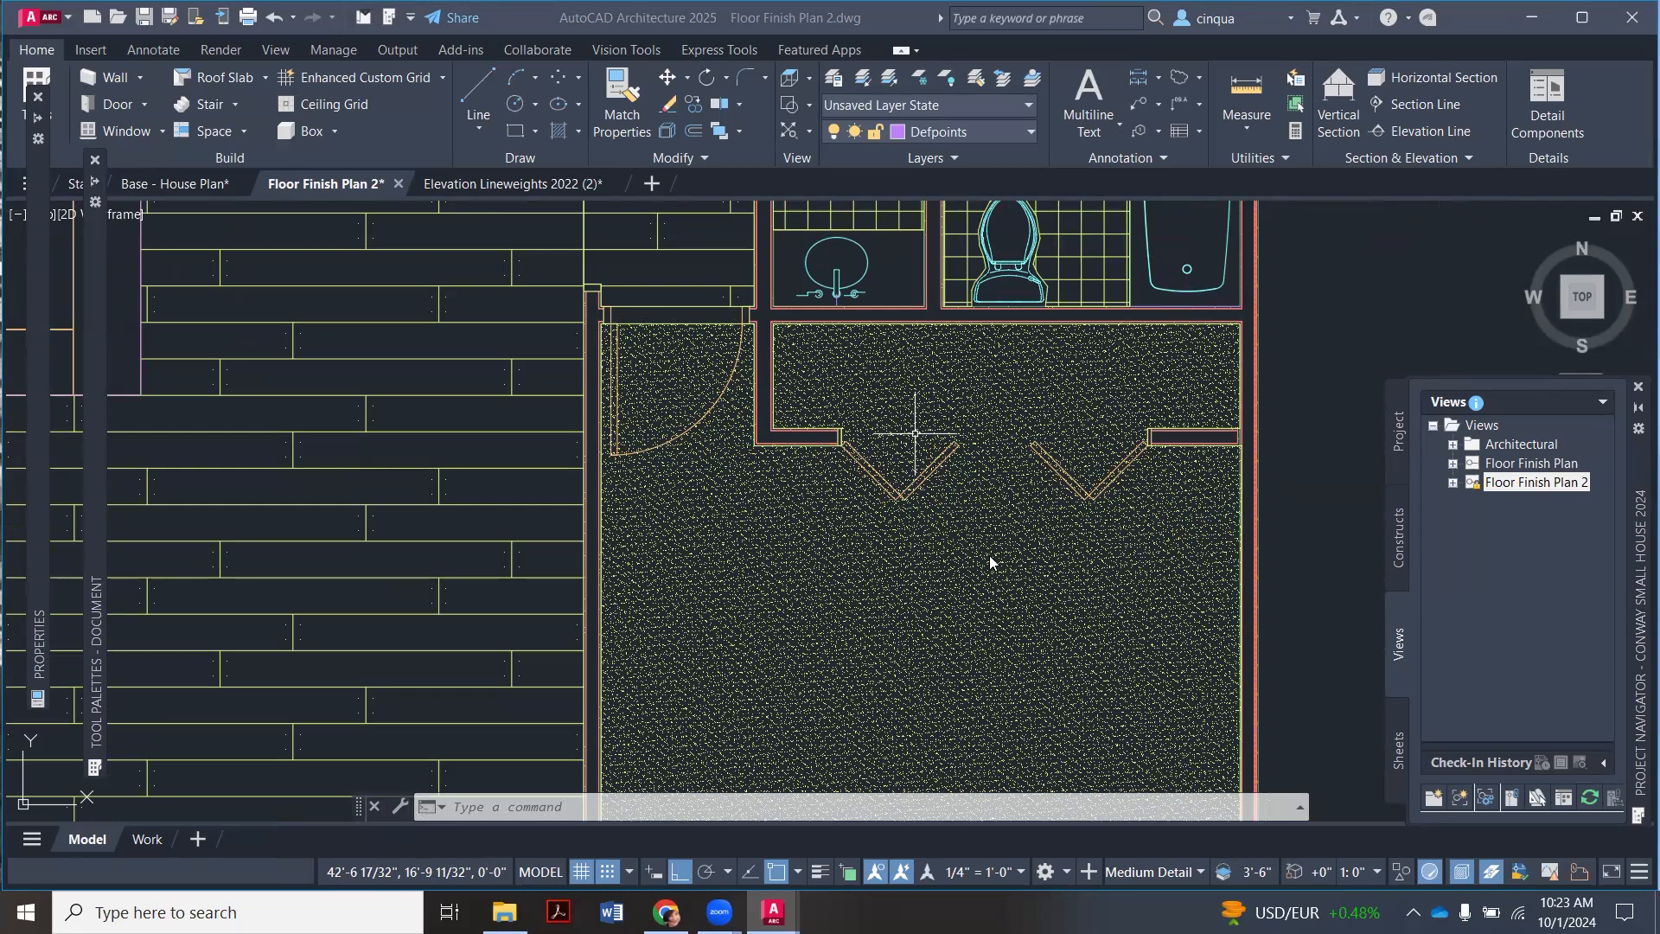
{"action": "scroll", "coordinate": [940, 563], "scroll_direction": "down", "scroll_amount": 3}
{"action": "scroll", "coordinate": [940, 564], "scroll_direction": "up", "scroll_amount": 3}
{"action": "scroll", "coordinate": [936, 566], "scroll_direction": "down", "scroll_amount": 1}
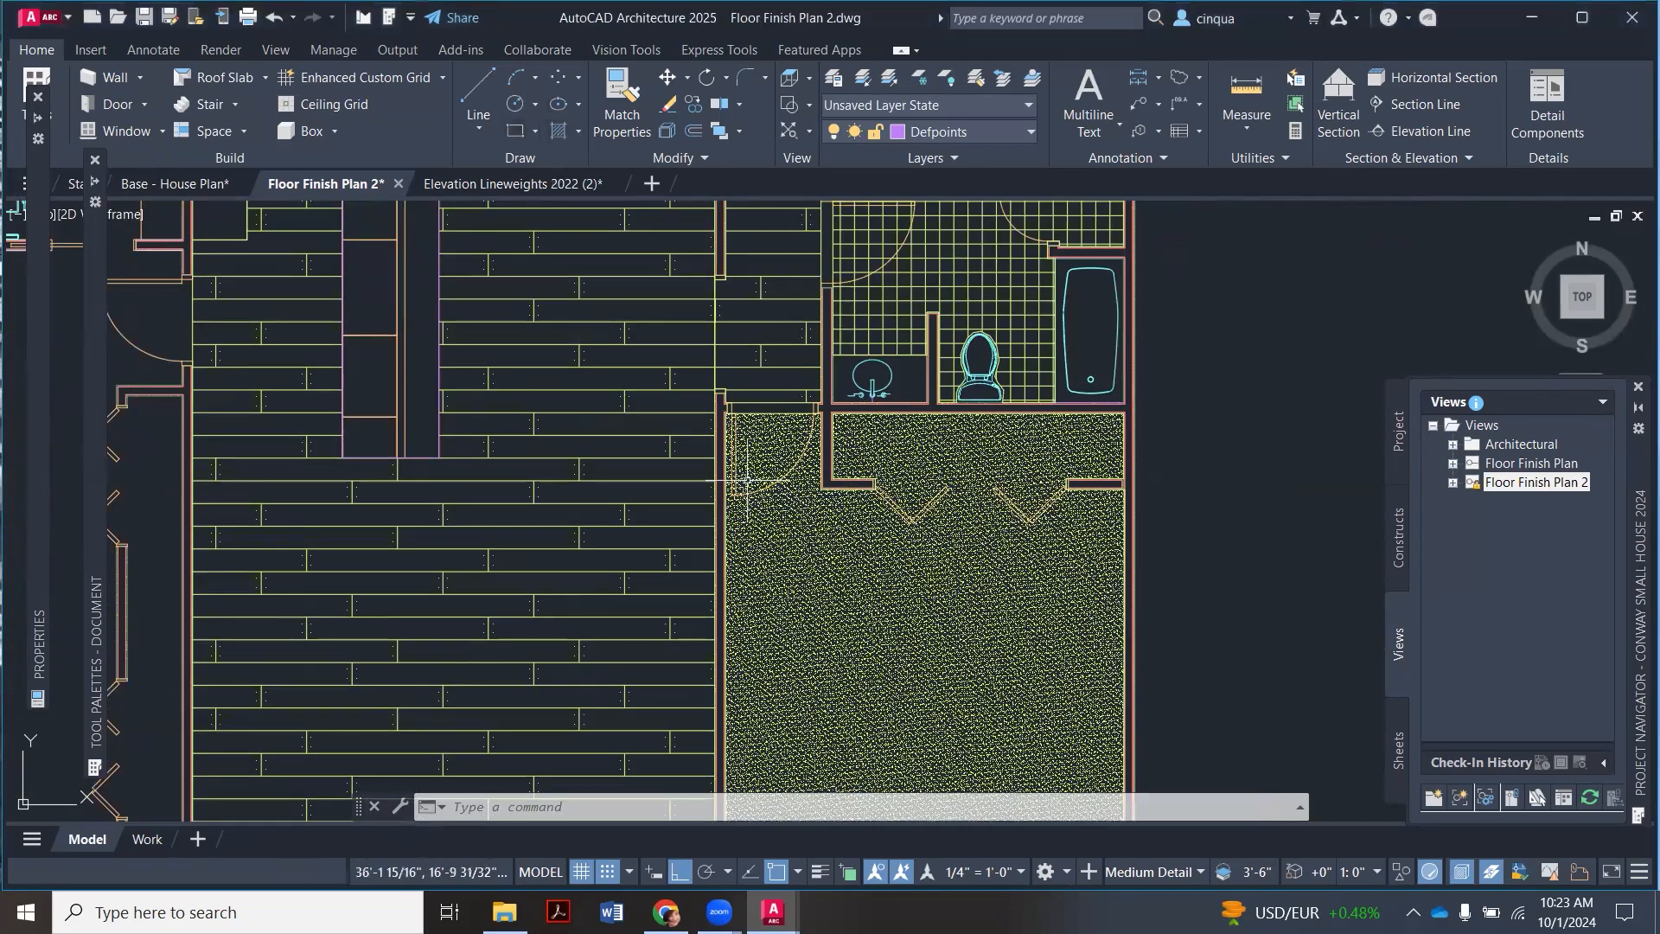
Step: Draw a rectangle over the open leaf of the south bedroom's entry door, from its hinge corner to its opposite corner
{"action": "scroll", "coordinate": [726, 415], "scroll_direction": "up", "scroll_amount": 5}
{"action": "left_click", "coordinate": [517, 131]}
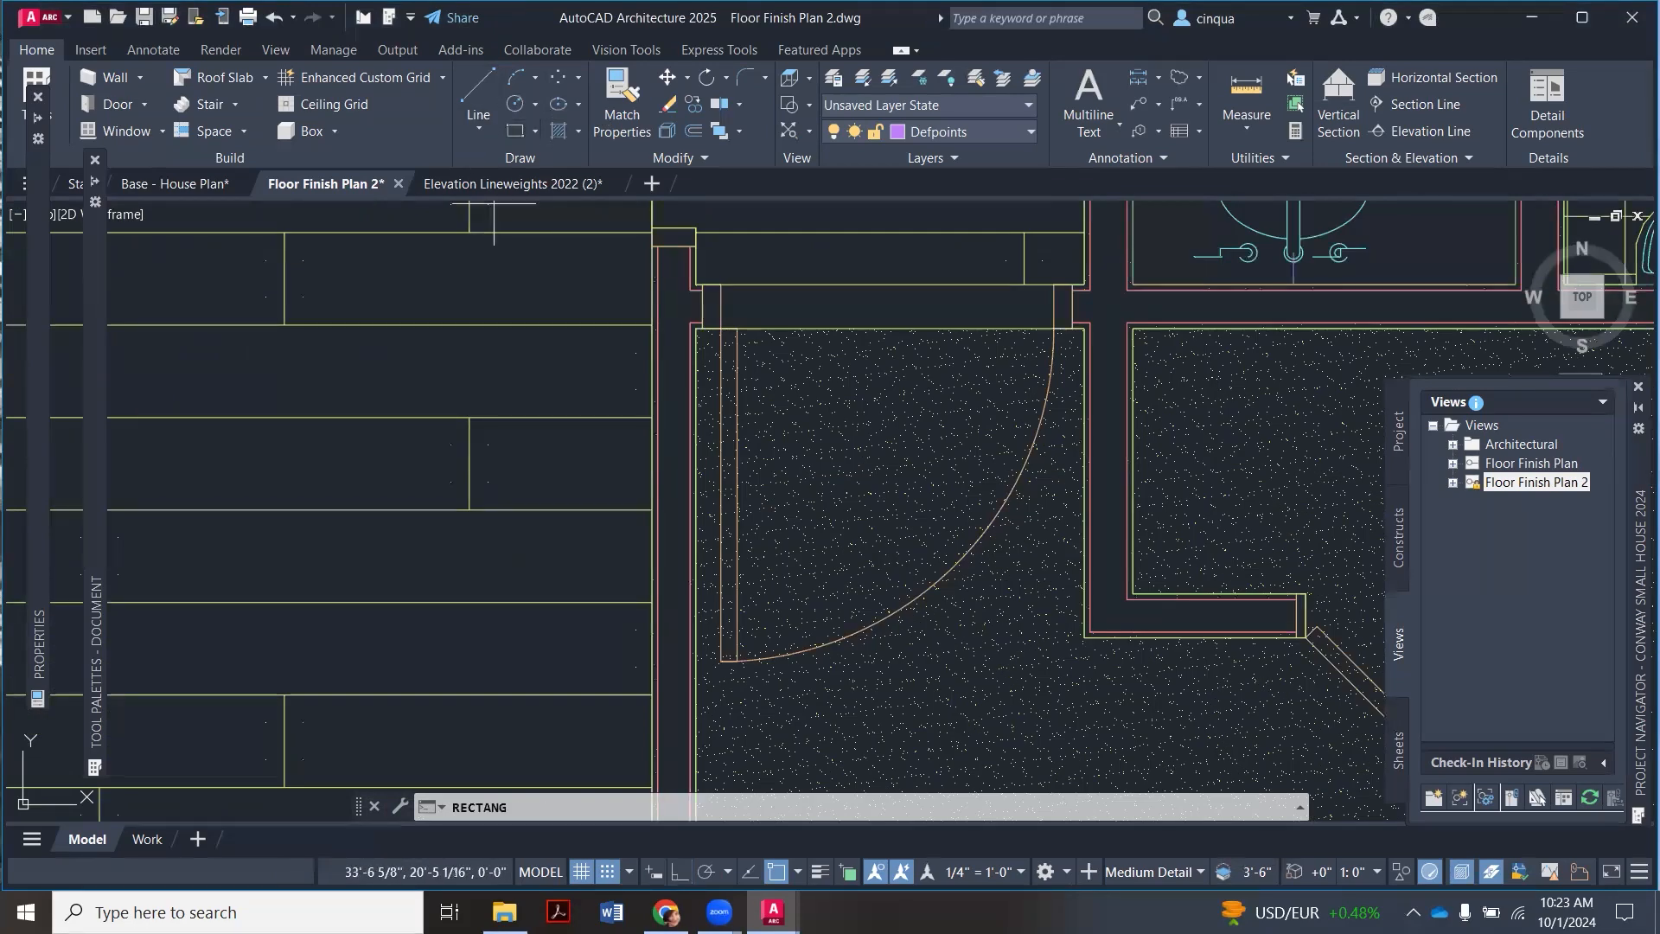
{"action": "left_click", "coordinate": [721, 330]}
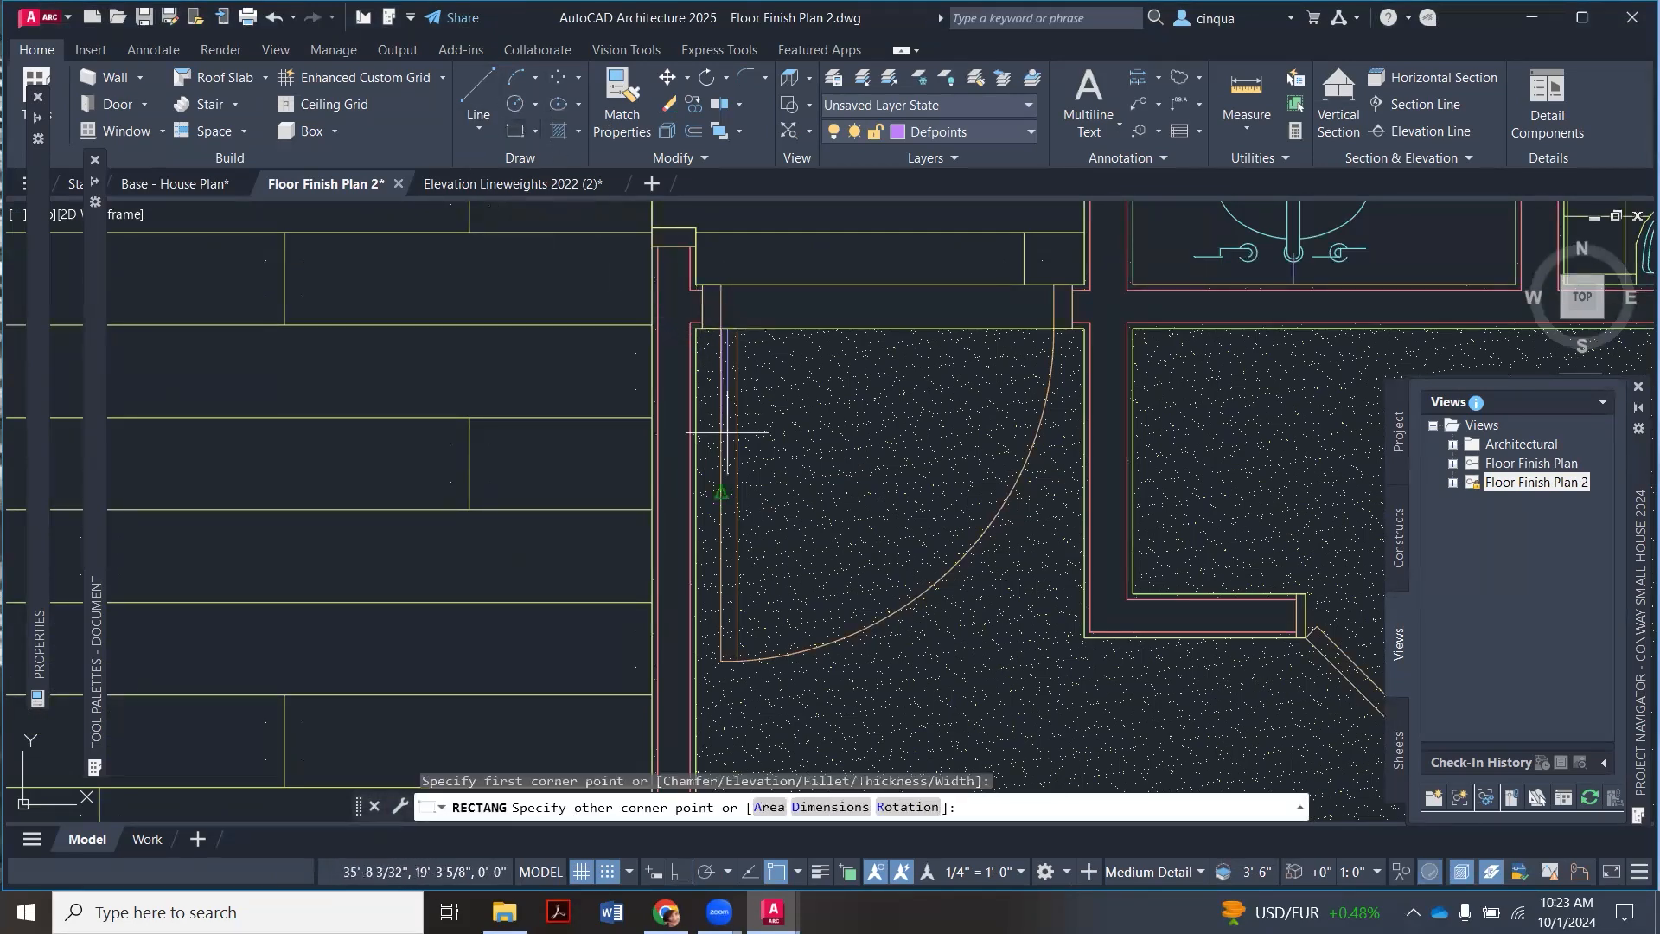
{"action": "key", "text": "Escape"}
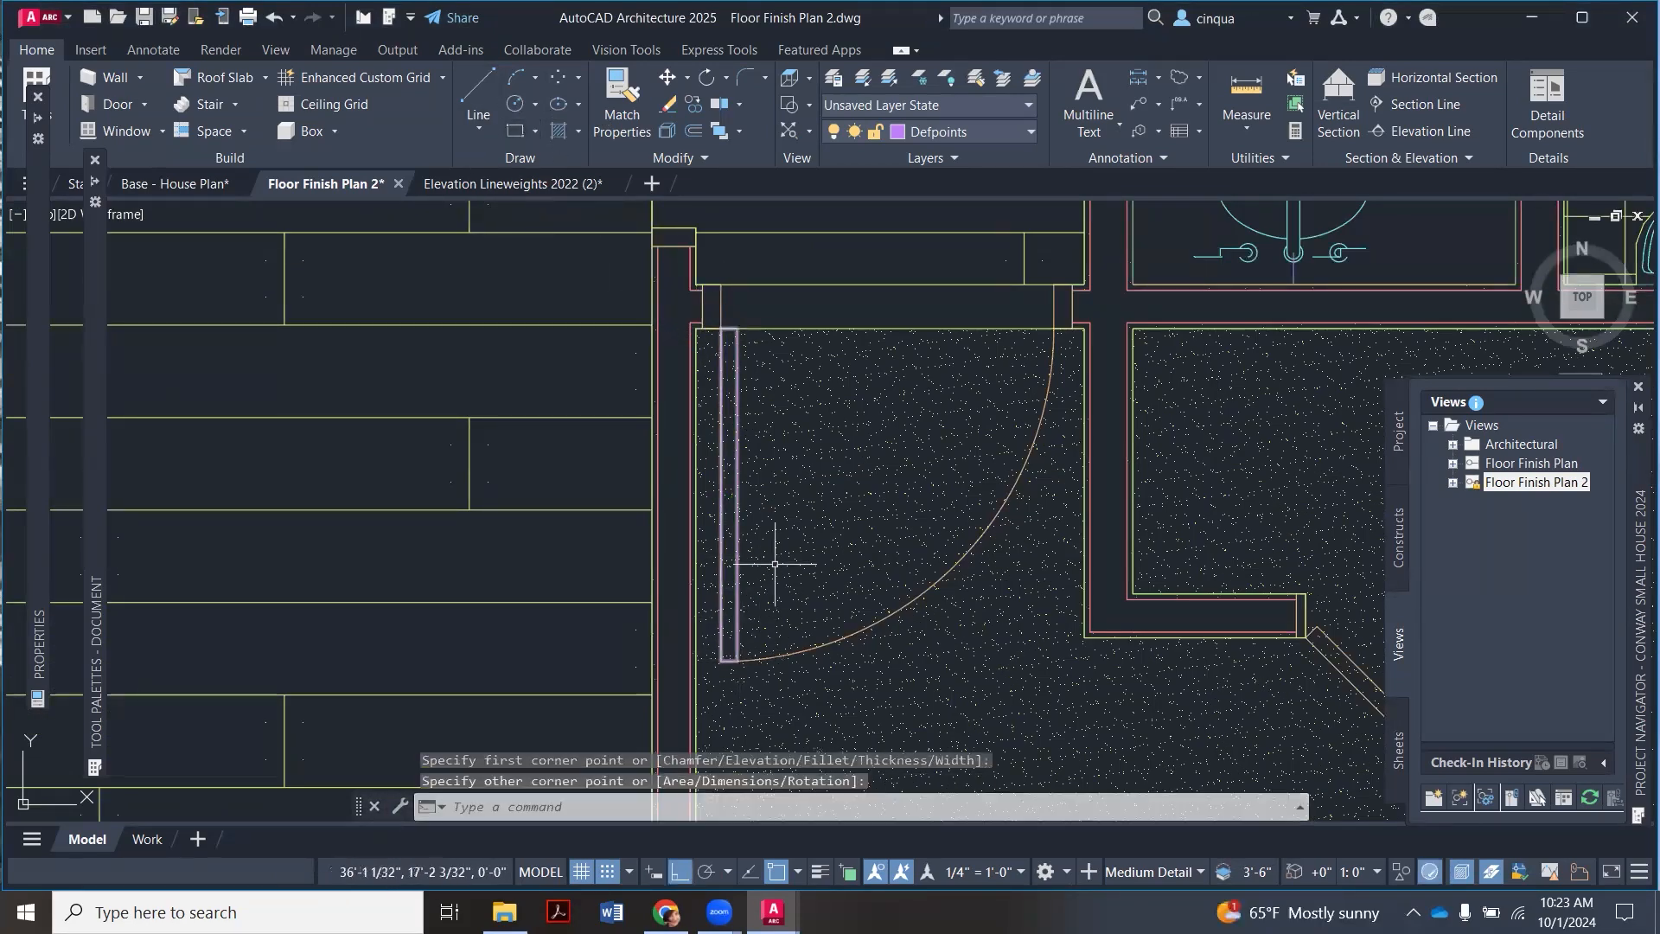
Step: Edit the south bedroom's AR-SAND hatch to add the entry door leaf rectangle as a boundary object
{"action": "scroll", "coordinate": [770, 563], "scroll_direction": "down", "scroll_amount": 4}
{"action": "left_click", "coordinate": [846, 645]}
{"action": "right_click", "coordinate": [848, 648]}
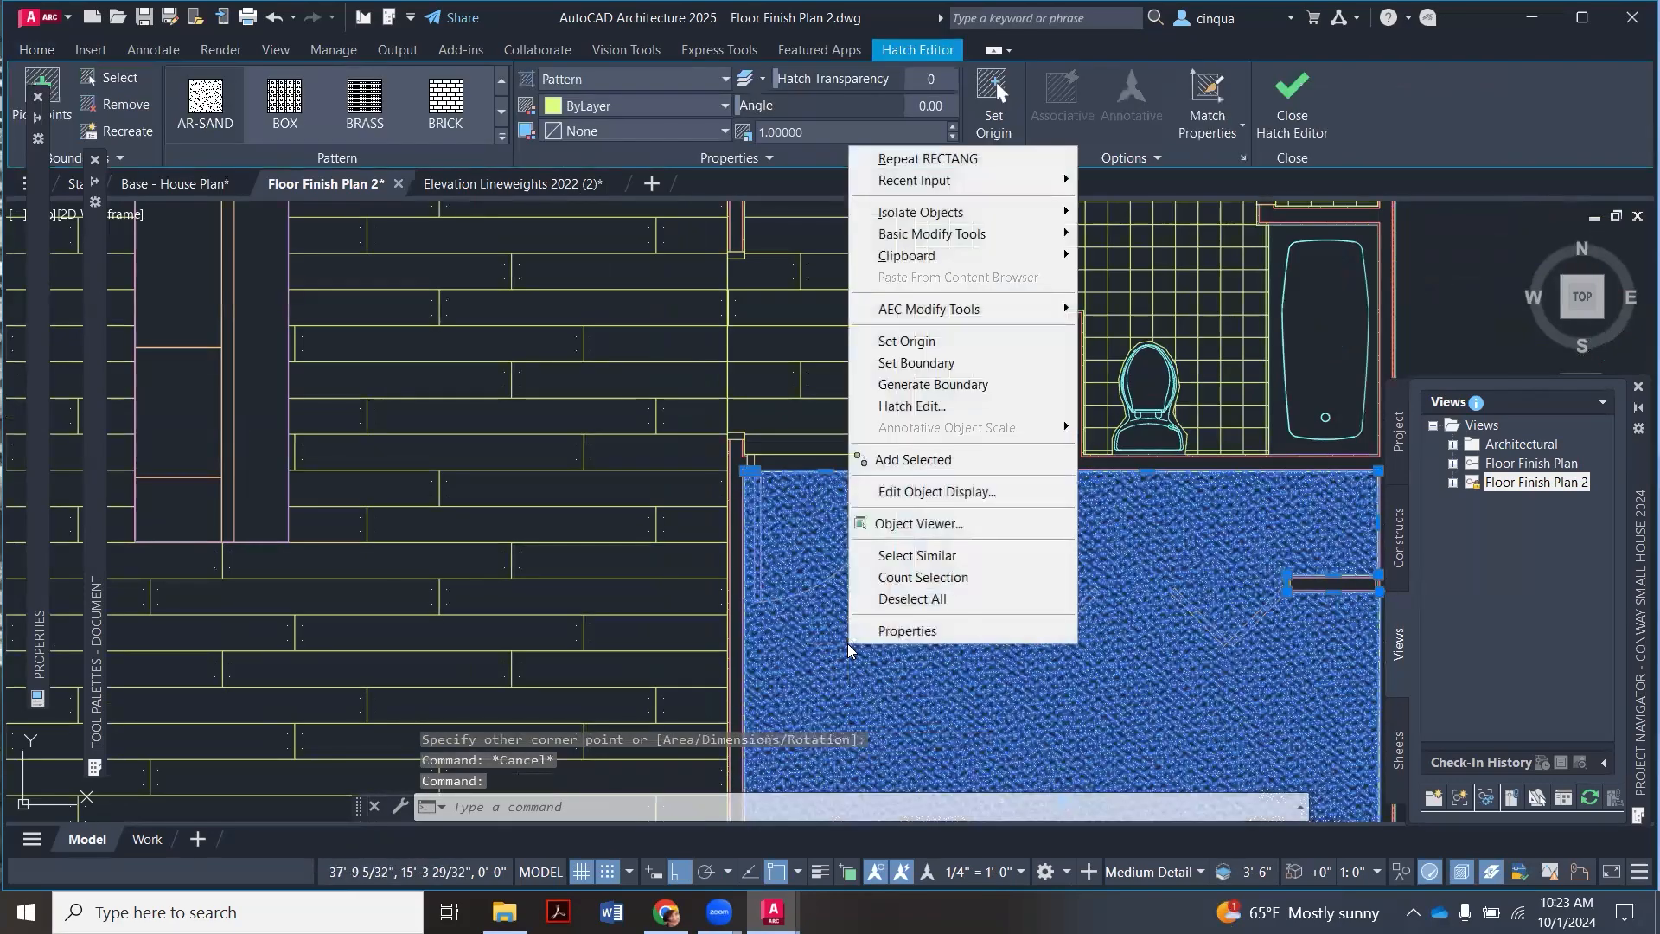
{"action": "left_click", "coordinate": [912, 408]}
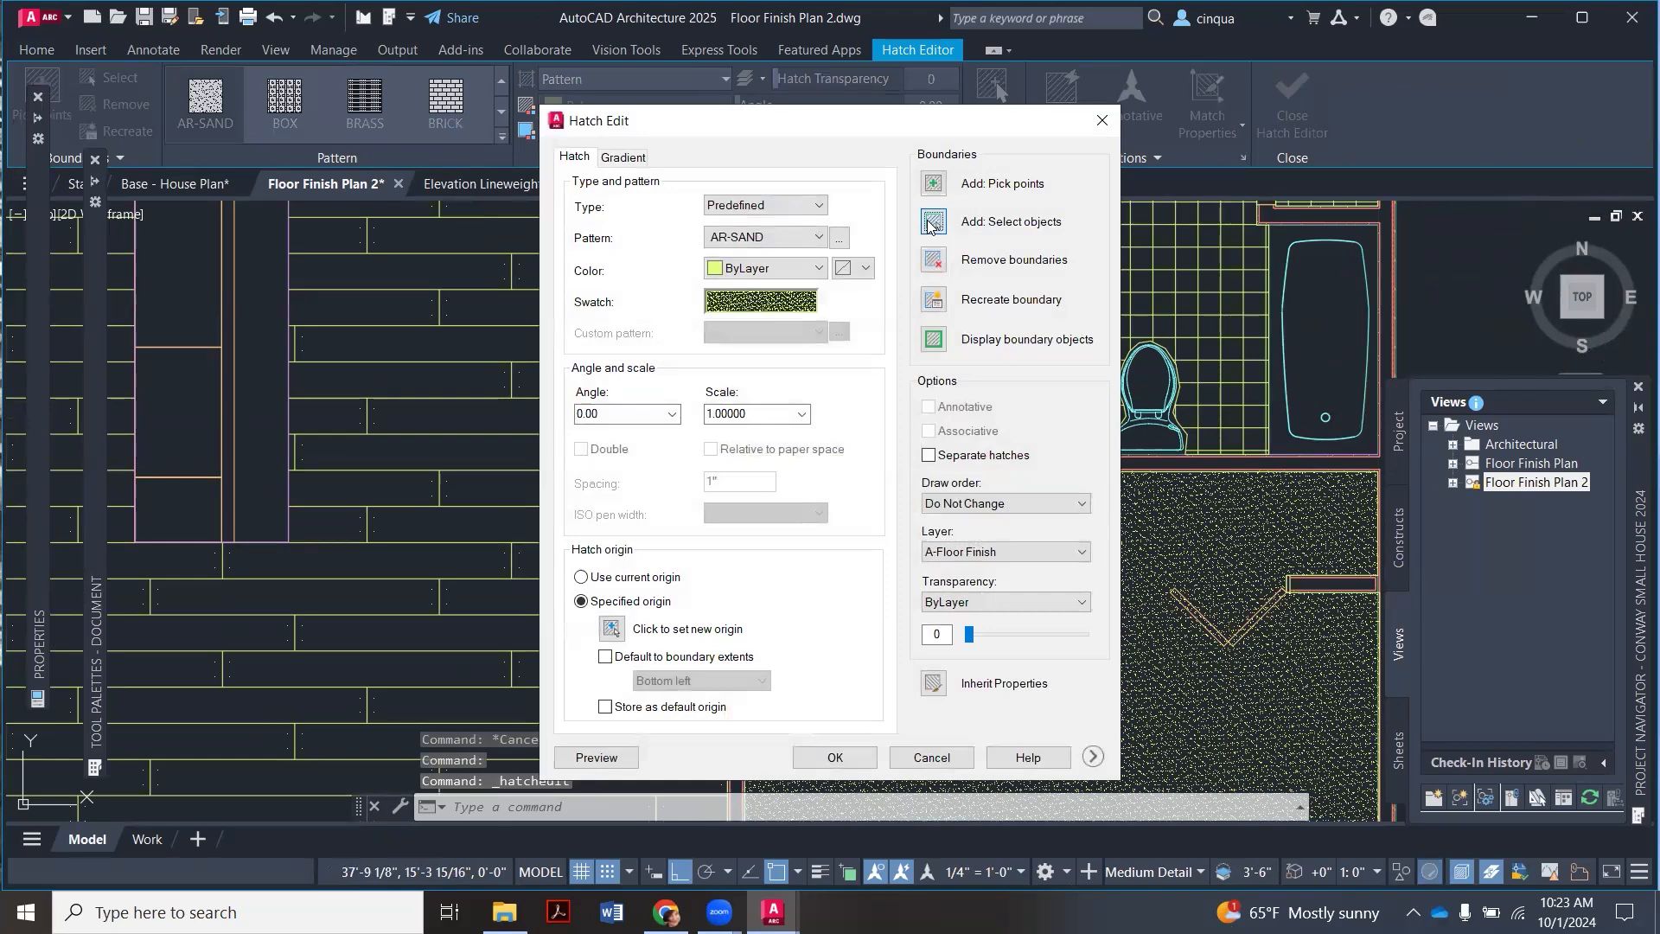
{"action": "left_click", "coordinate": [932, 223]}
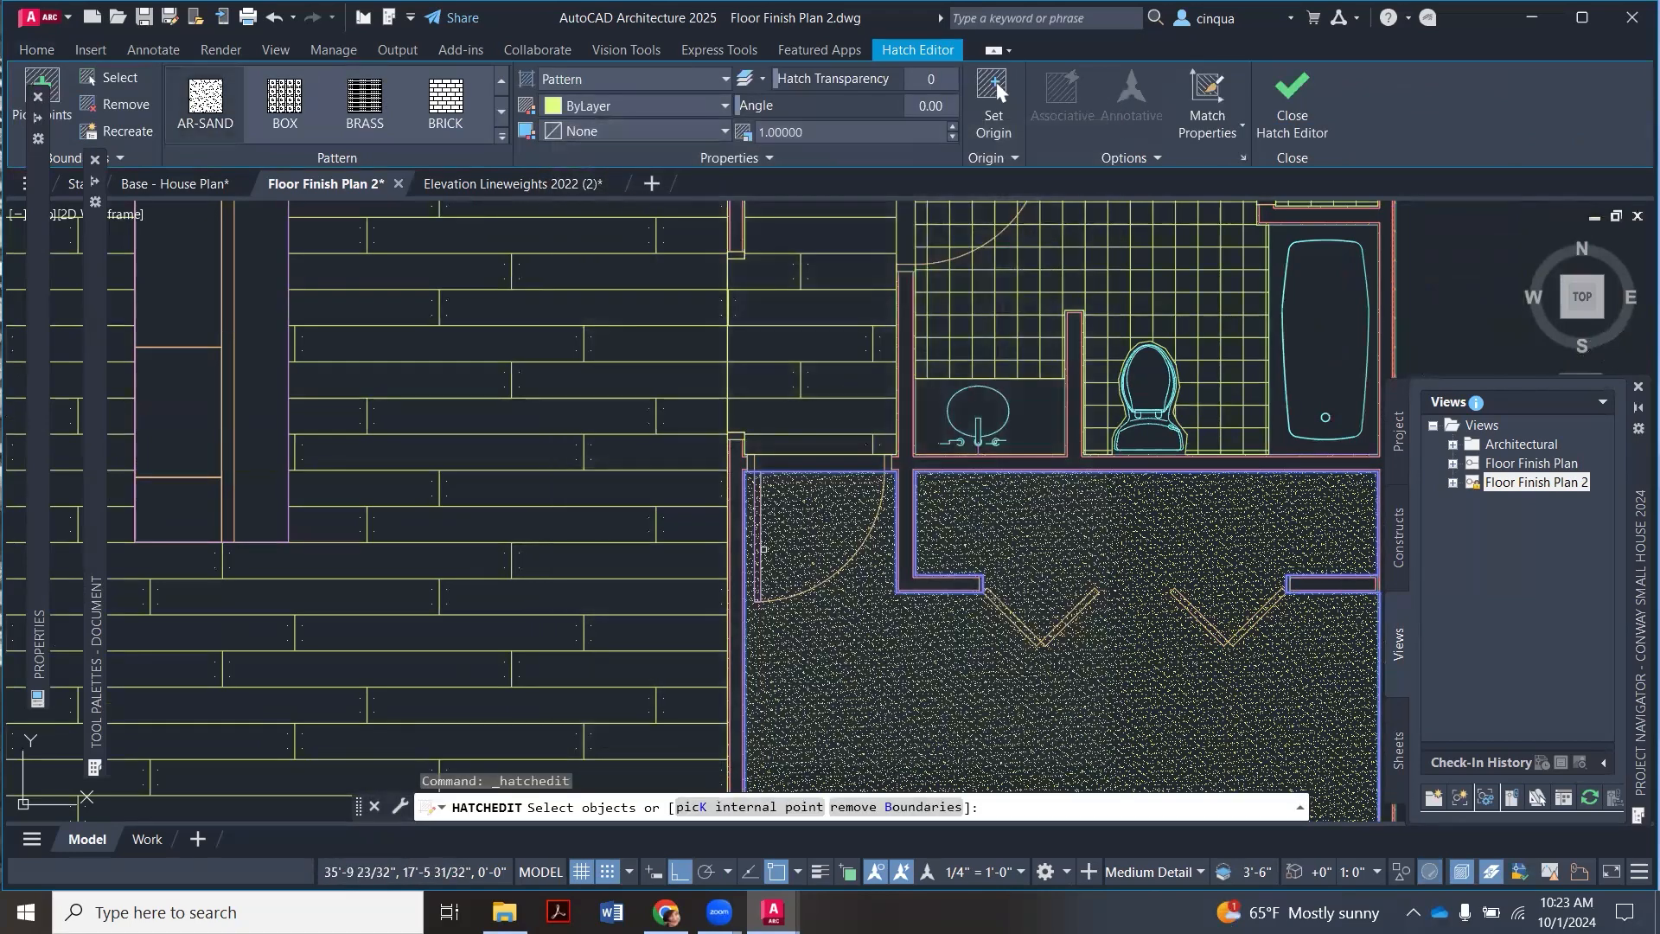
{"action": "left_click", "coordinate": [769, 539]}
{"action": "key", "text": "Return"}
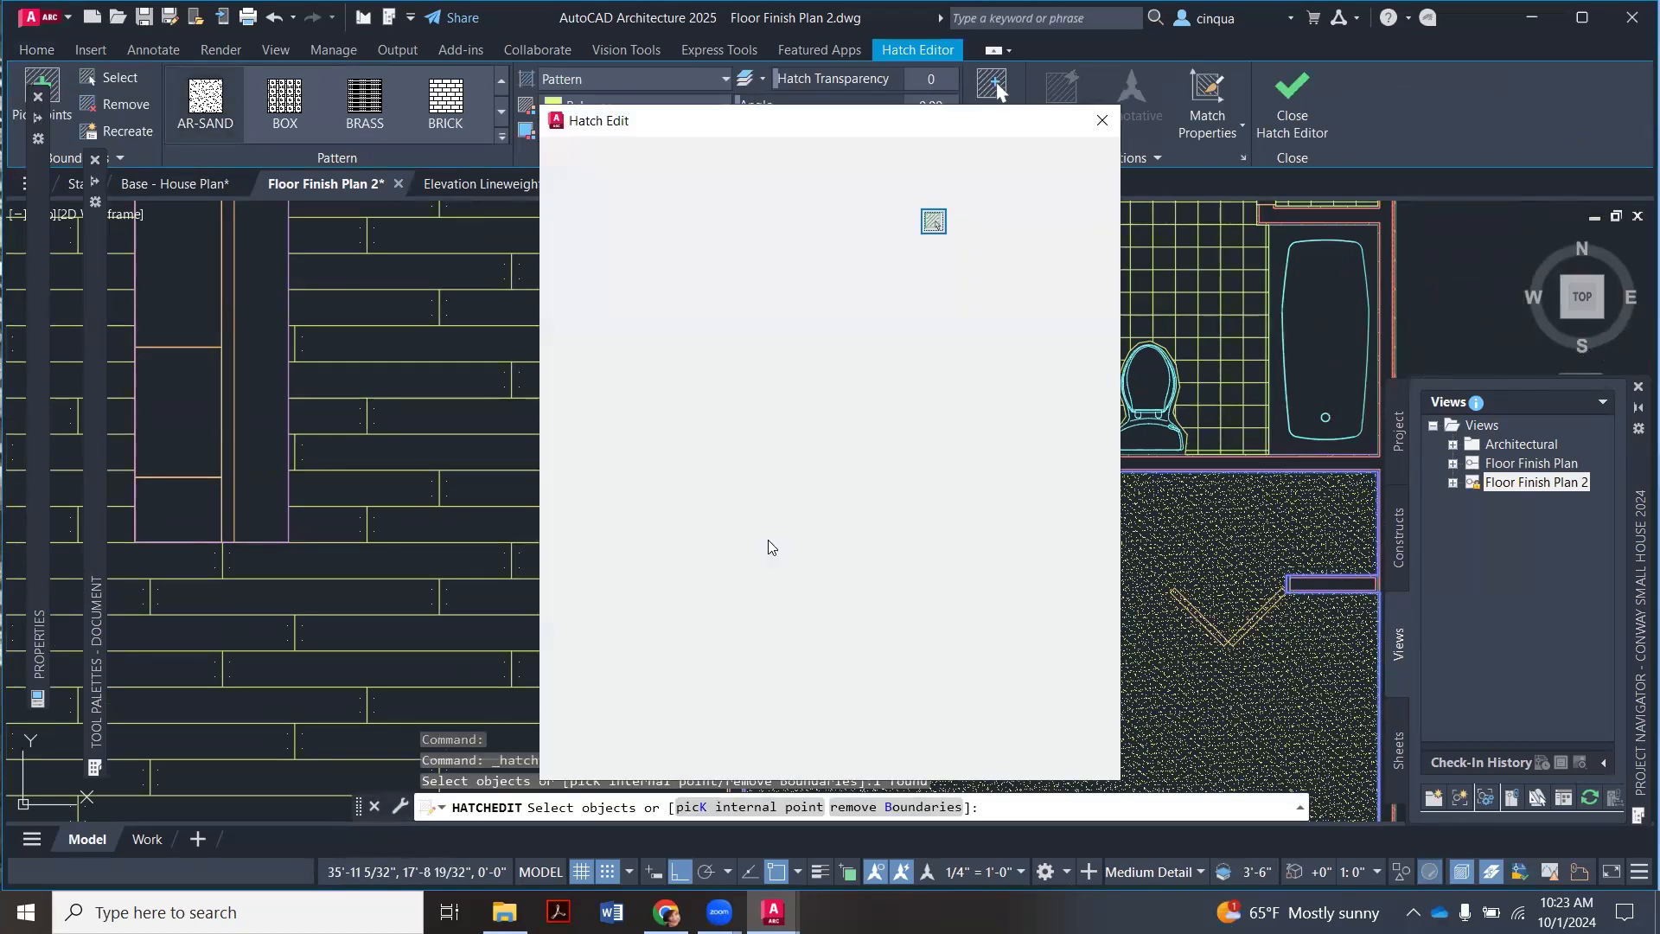
{"action": "key", "text": "Return"}
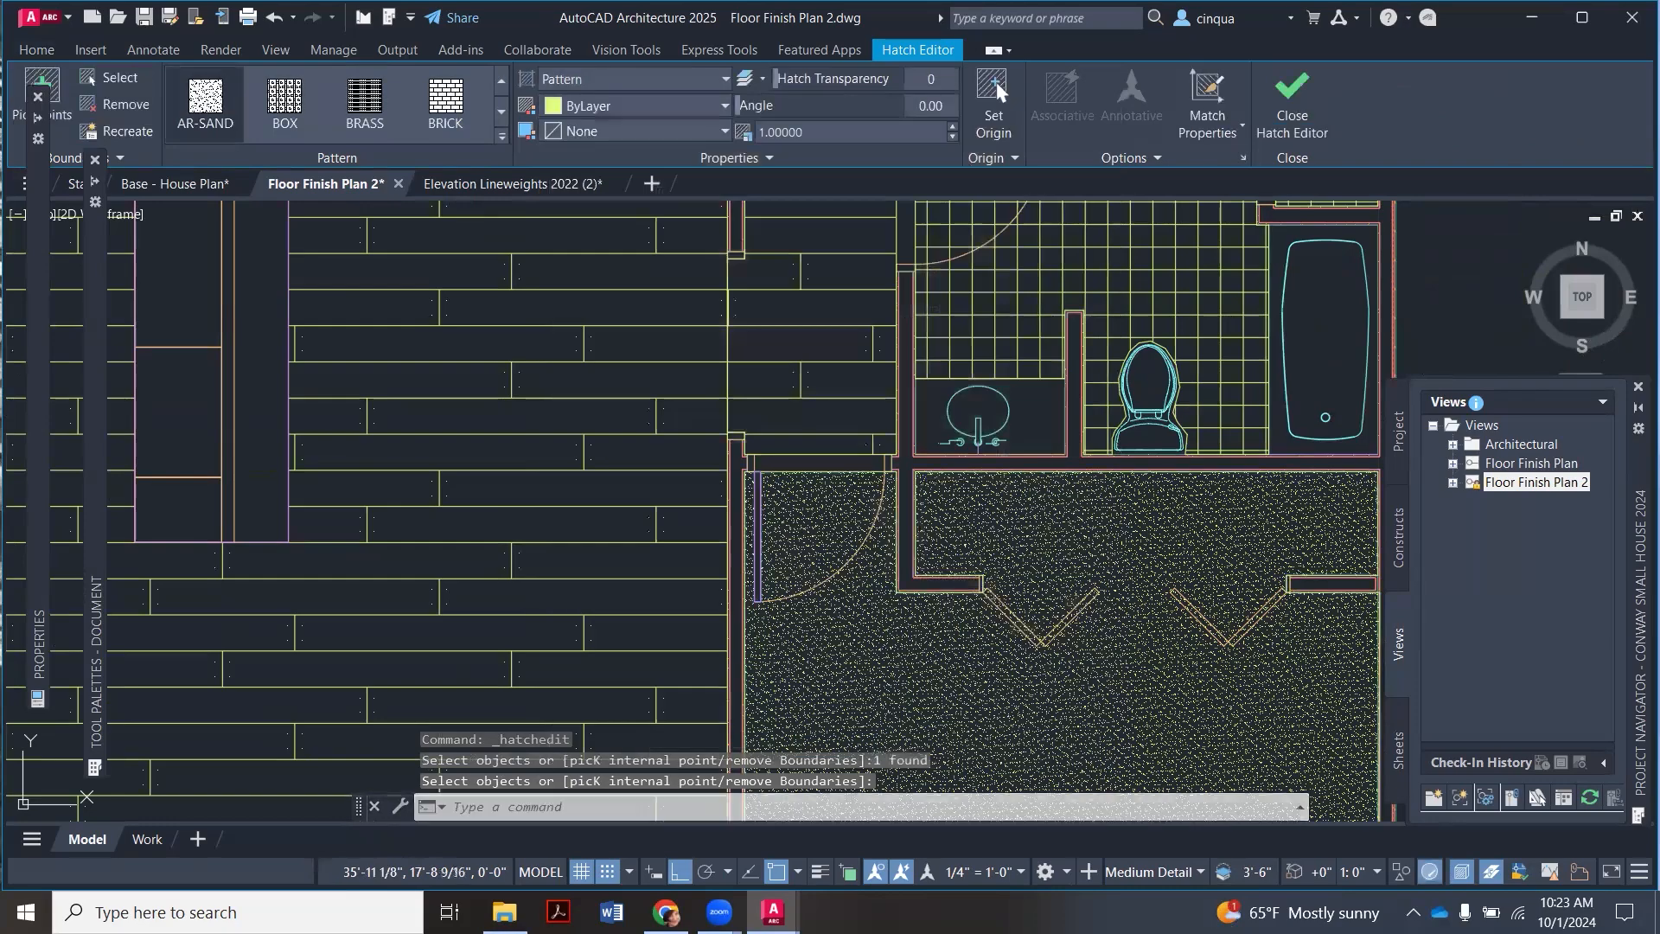
{"action": "scroll", "coordinate": [790, 677], "scroll_direction": "up", "scroll_amount": 1}
{"action": "scroll", "coordinate": [749, 556], "scroll_direction": "down", "scroll_amount": 2}
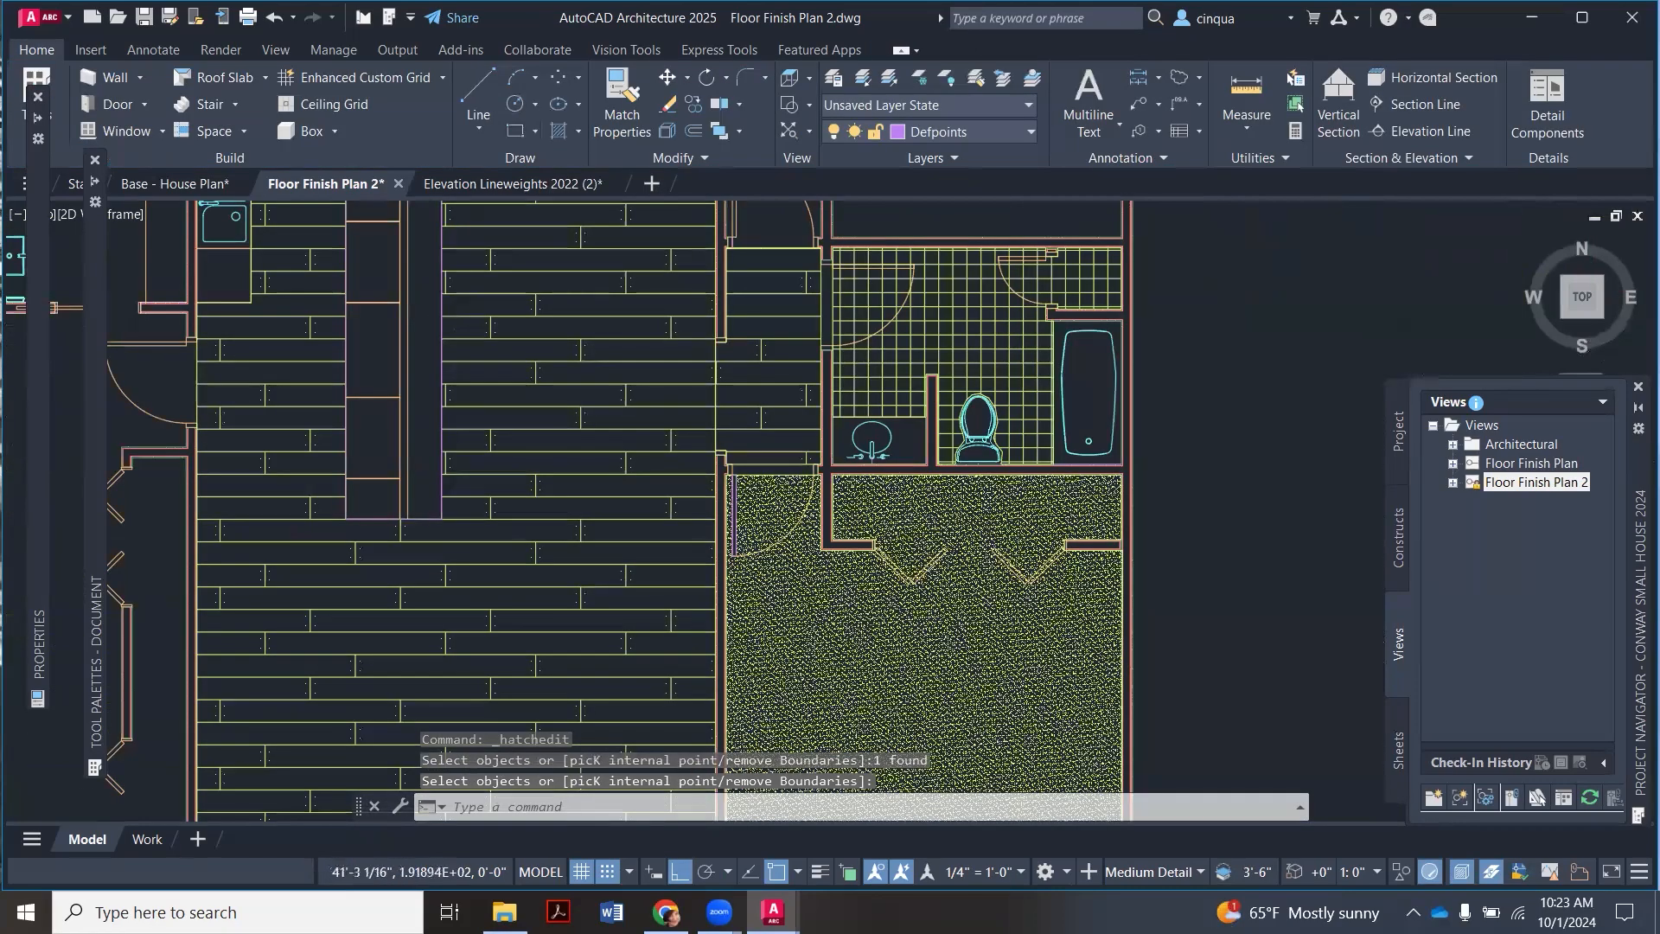
Step: Trace a closed polyline around the west leaf of the closet's west bifold door
{"action": "scroll", "coordinate": [900, 561], "scroll_direction": "up", "scroll_amount": 2}
{"action": "scroll", "coordinate": [980, 593], "scroll_direction": "up", "scroll_amount": 2}
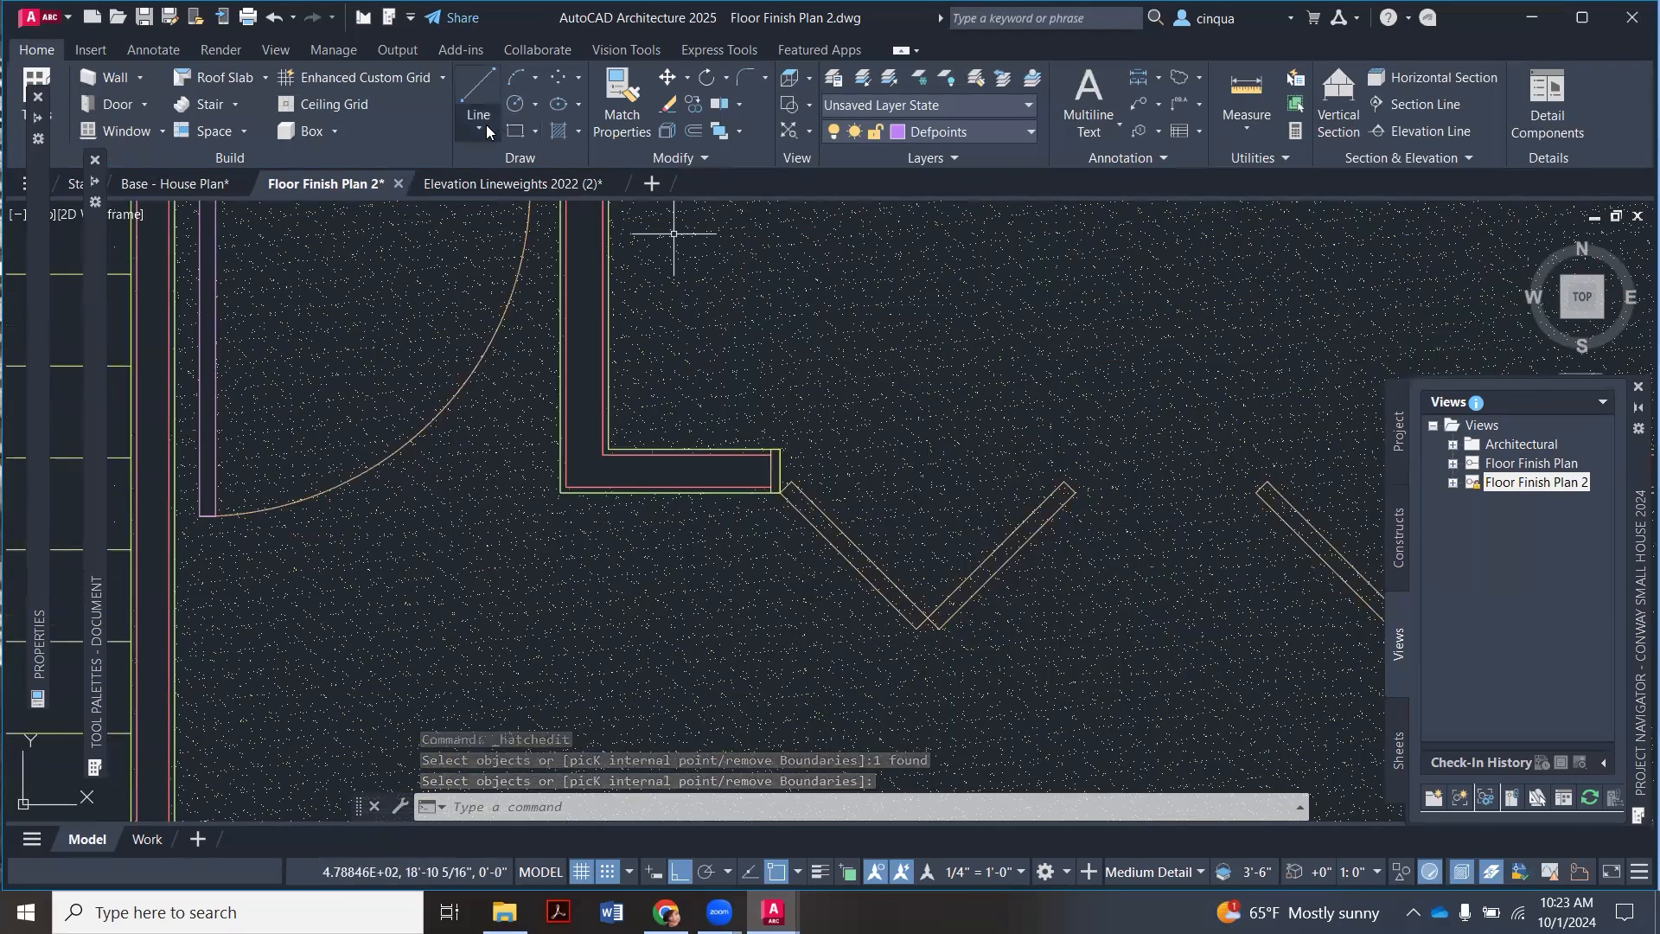
{"action": "left_click", "coordinate": [480, 128]}
{"action": "left_click", "coordinate": [510, 207]}
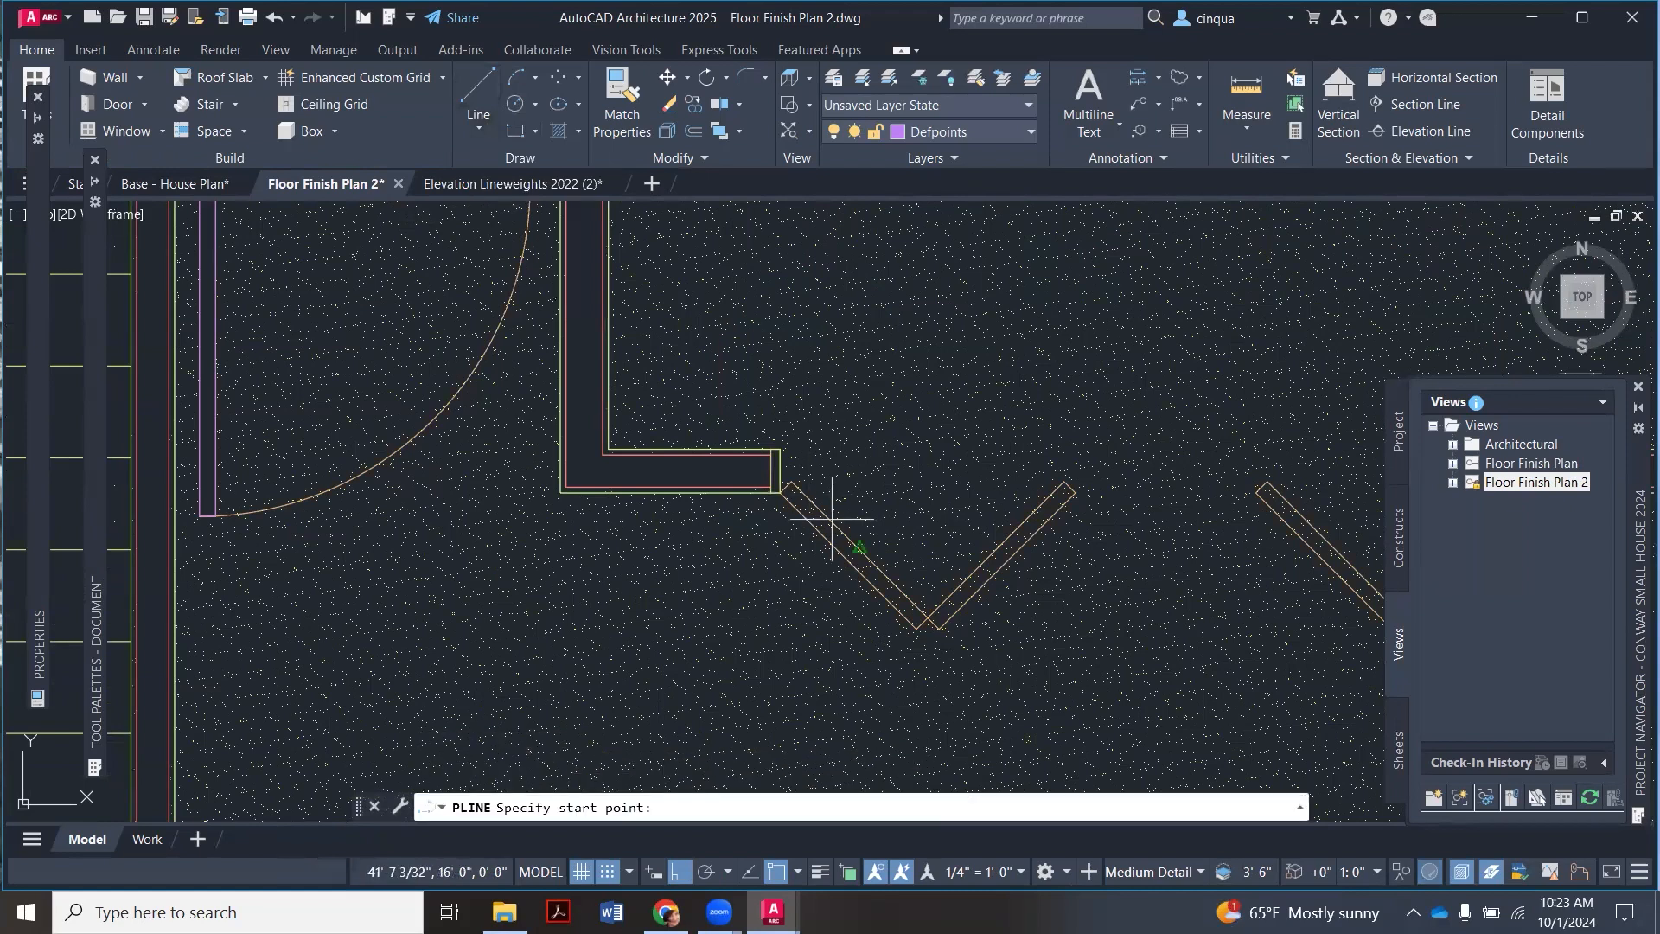
{"action": "left_click", "coordinate": [791, 481]}
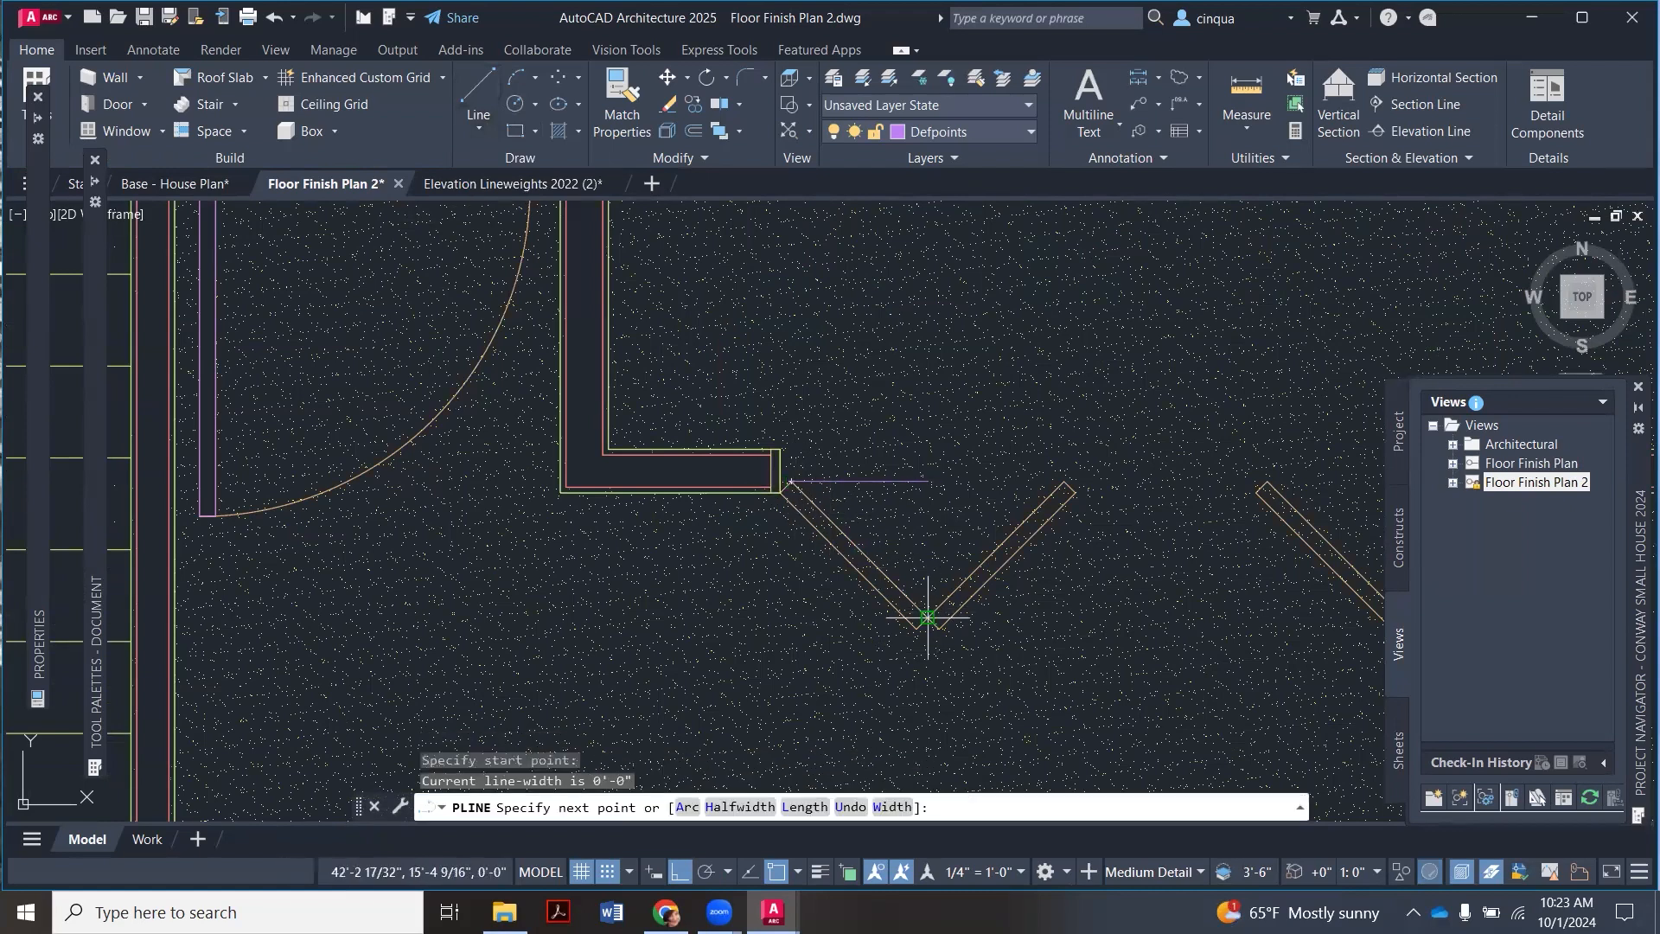
{"action": "left_click", "coordinate": [923, 621]}
{"action": "left_click", "coordinate": [917, 626]}
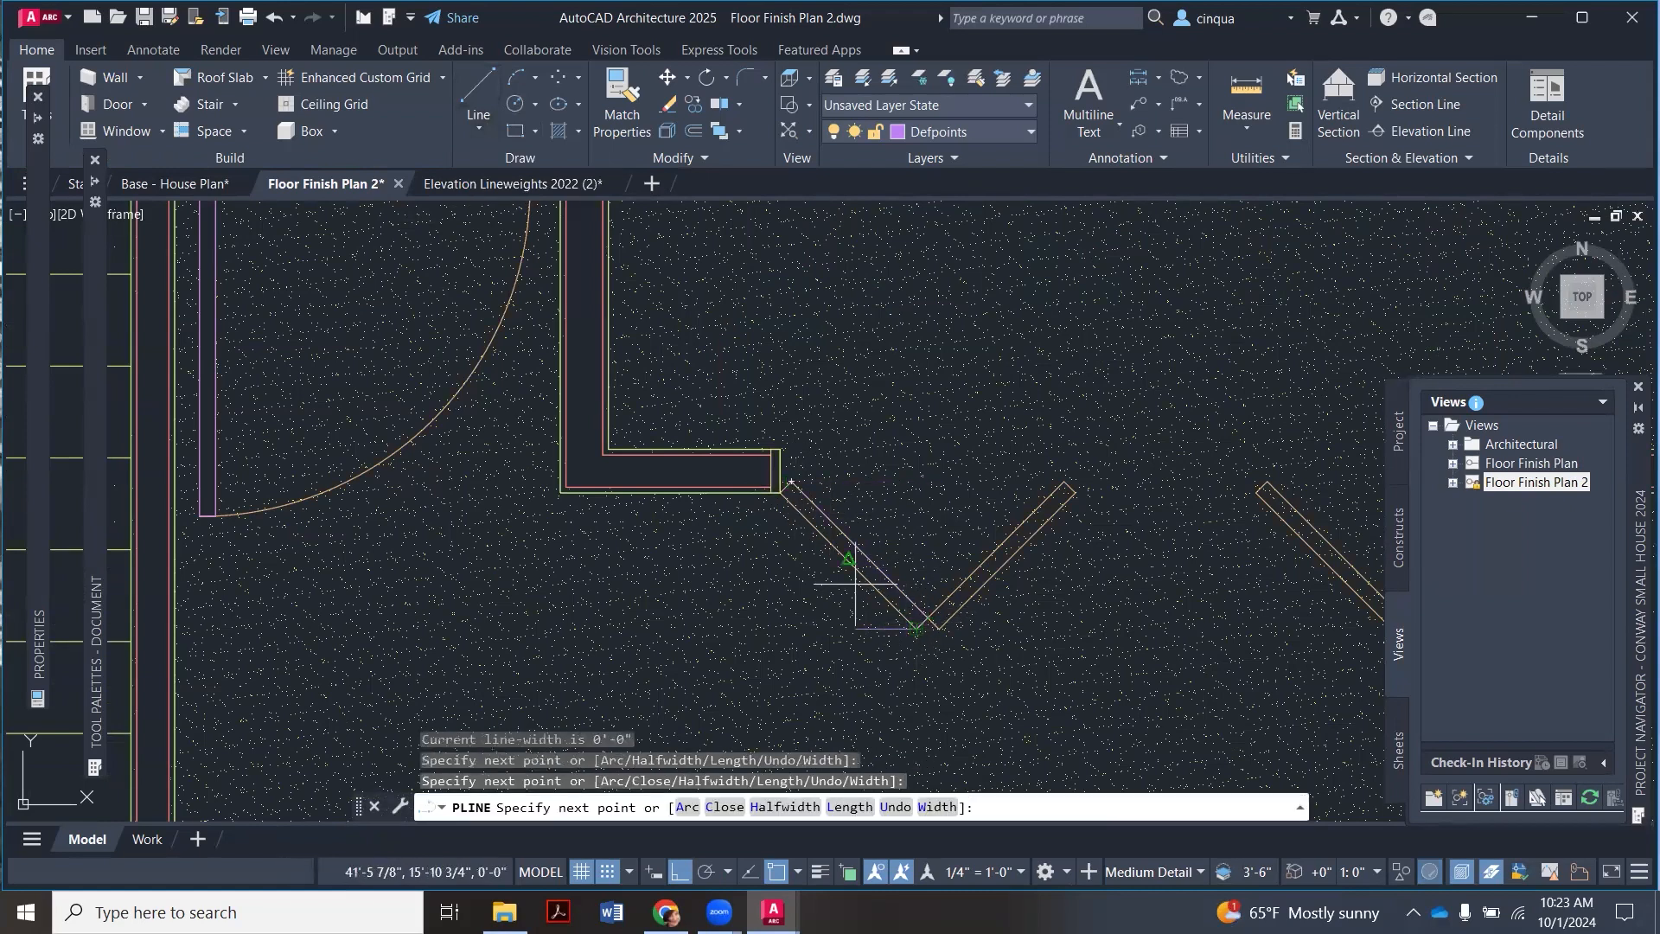
{"action": "left_click", "coordinate": [781, 492]}
{"action": "left_click", "coordinate": [791, 481]}
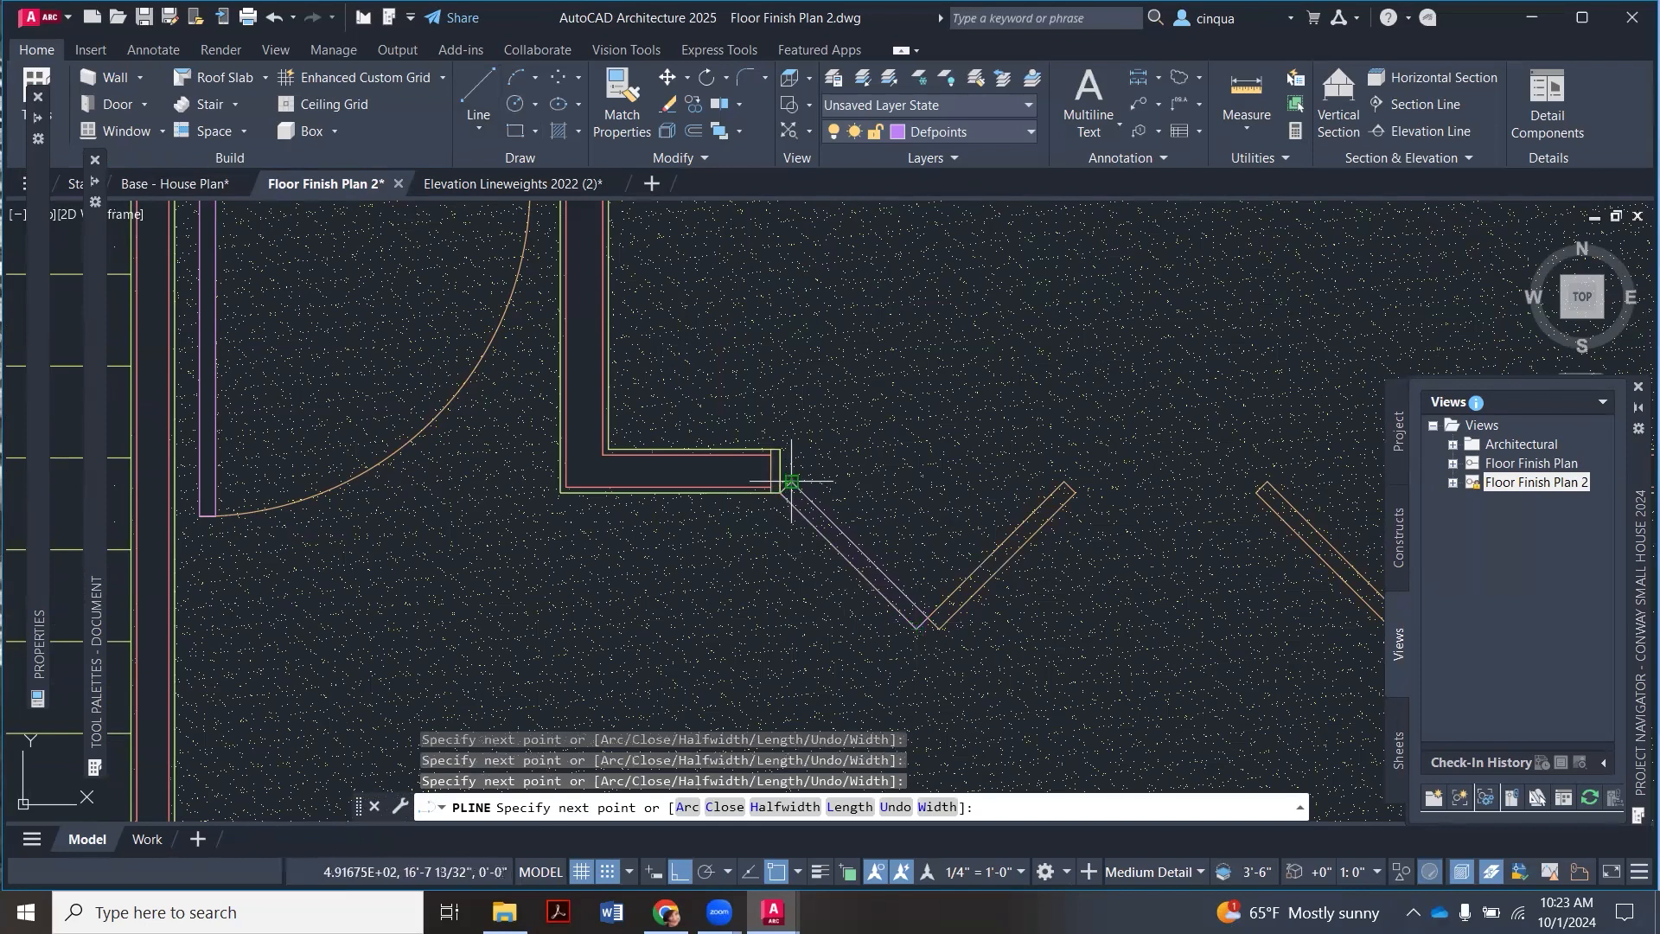
{"action": "key", "text": "Escape"}
Step: Copy the west leaf outline from its upper corner onto the matching leaf of the east bifold door
{"action": "scroll", "coordinate": [799, 490], "scroll_direction": "down", "scroll_amount": 4}
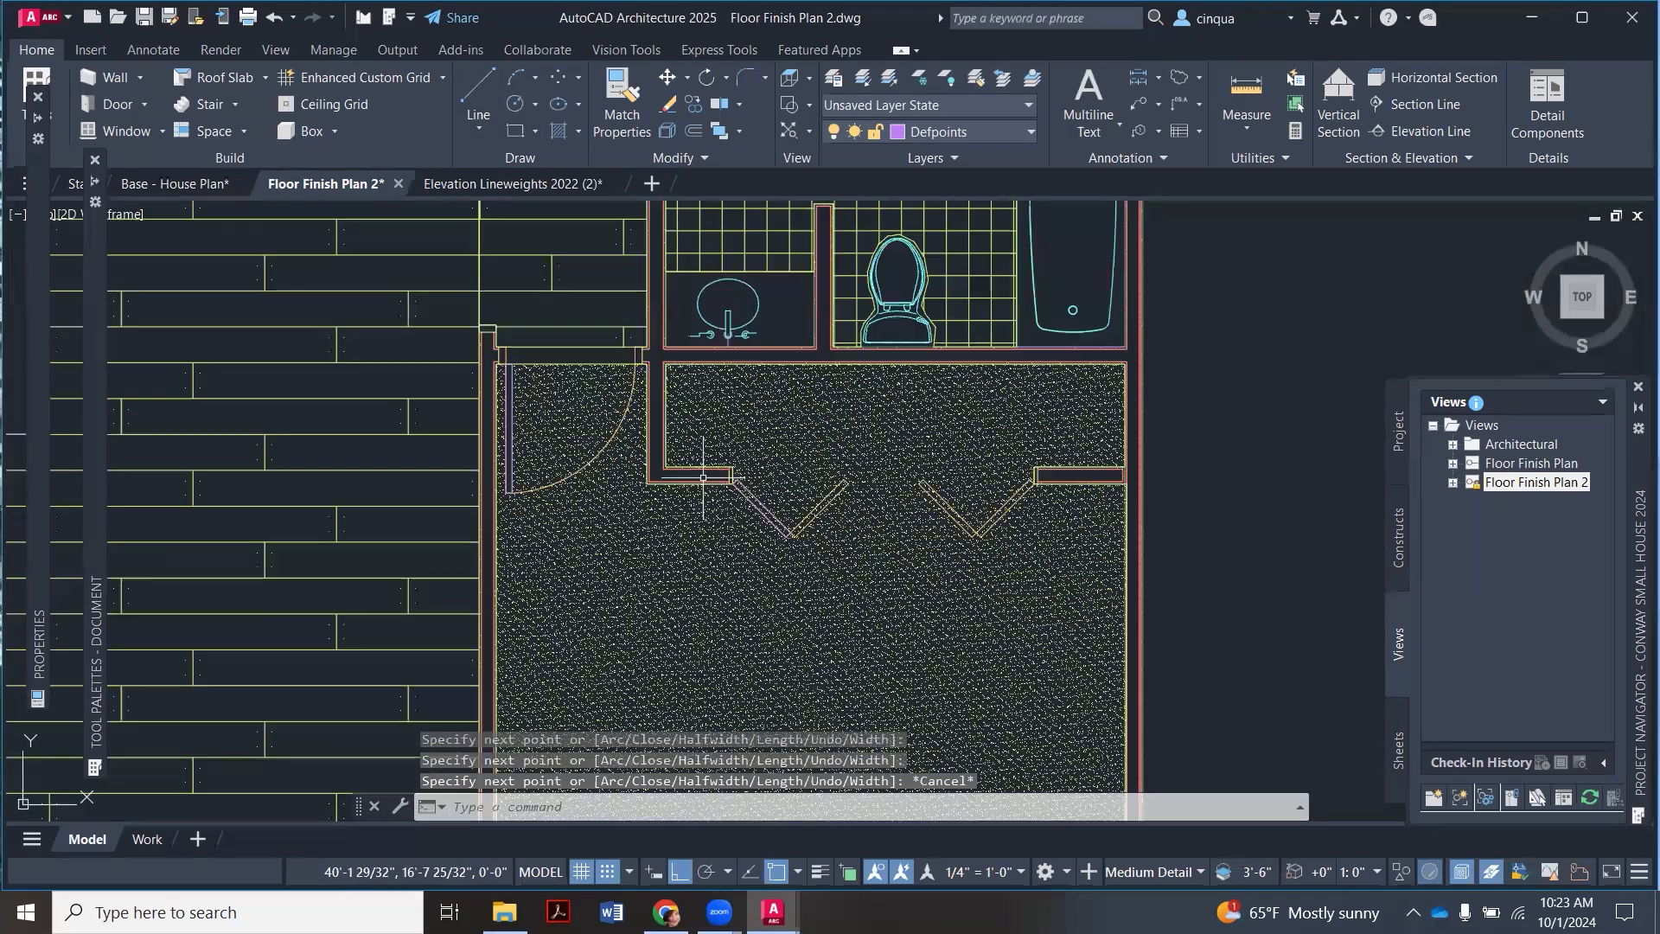
{"action": "type", "text": "copy"}
{"action": "key", "text": "Return"}
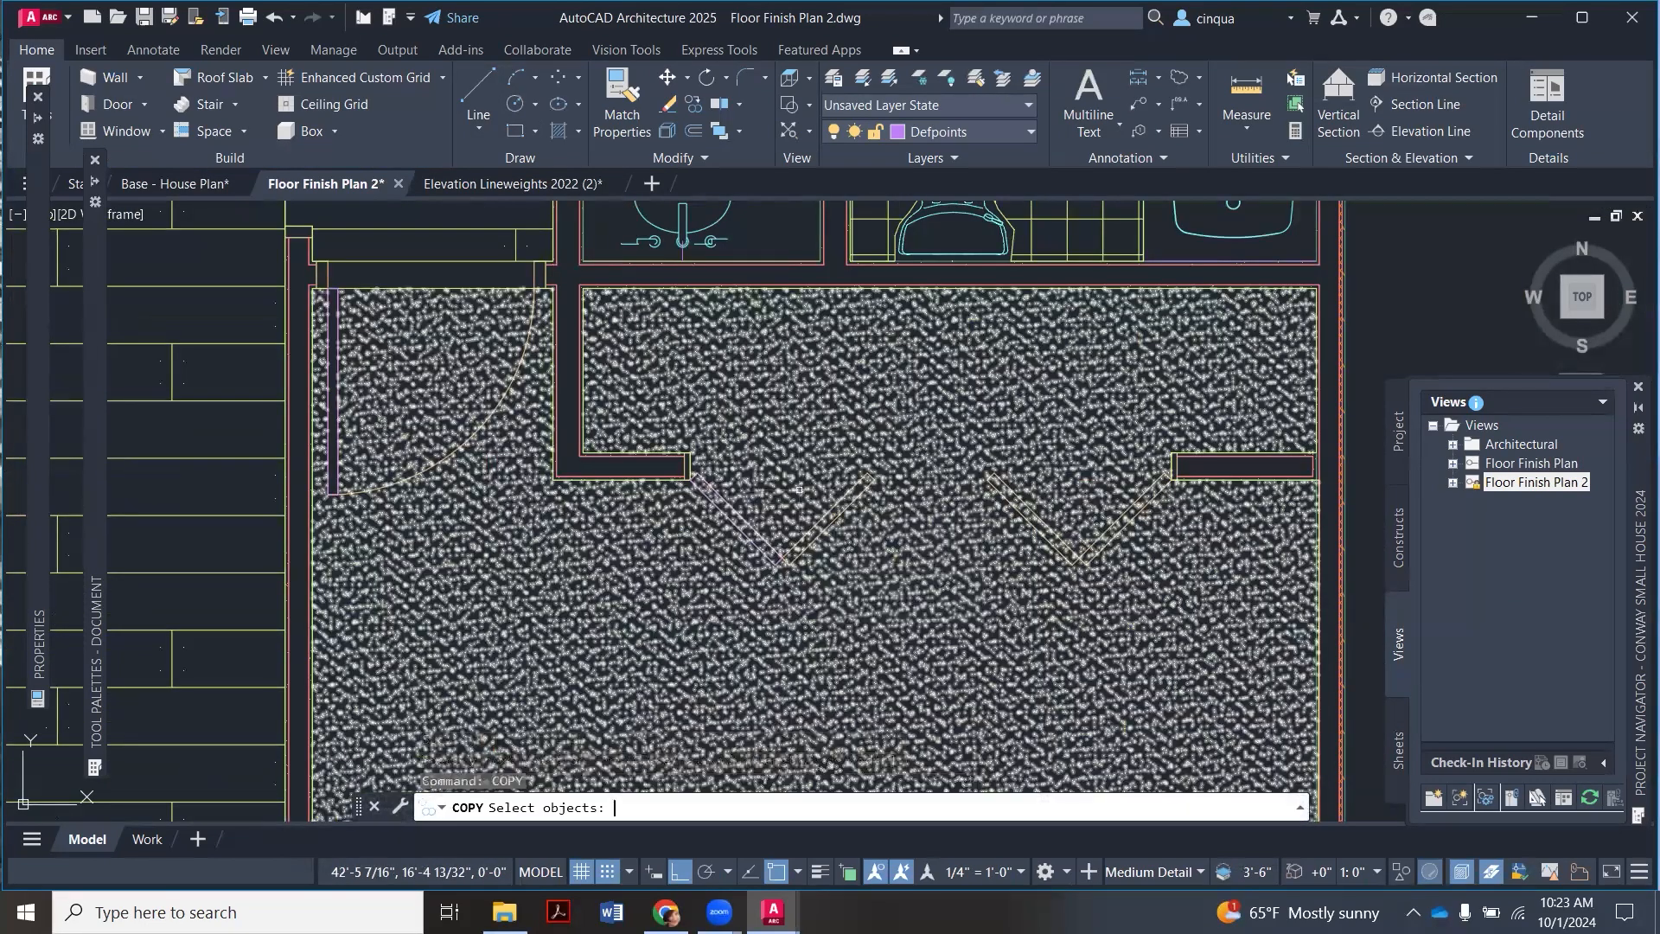
{"action": "left_click", "coordinate": [738, 517]}
{"action": "key", "text": "Return"}
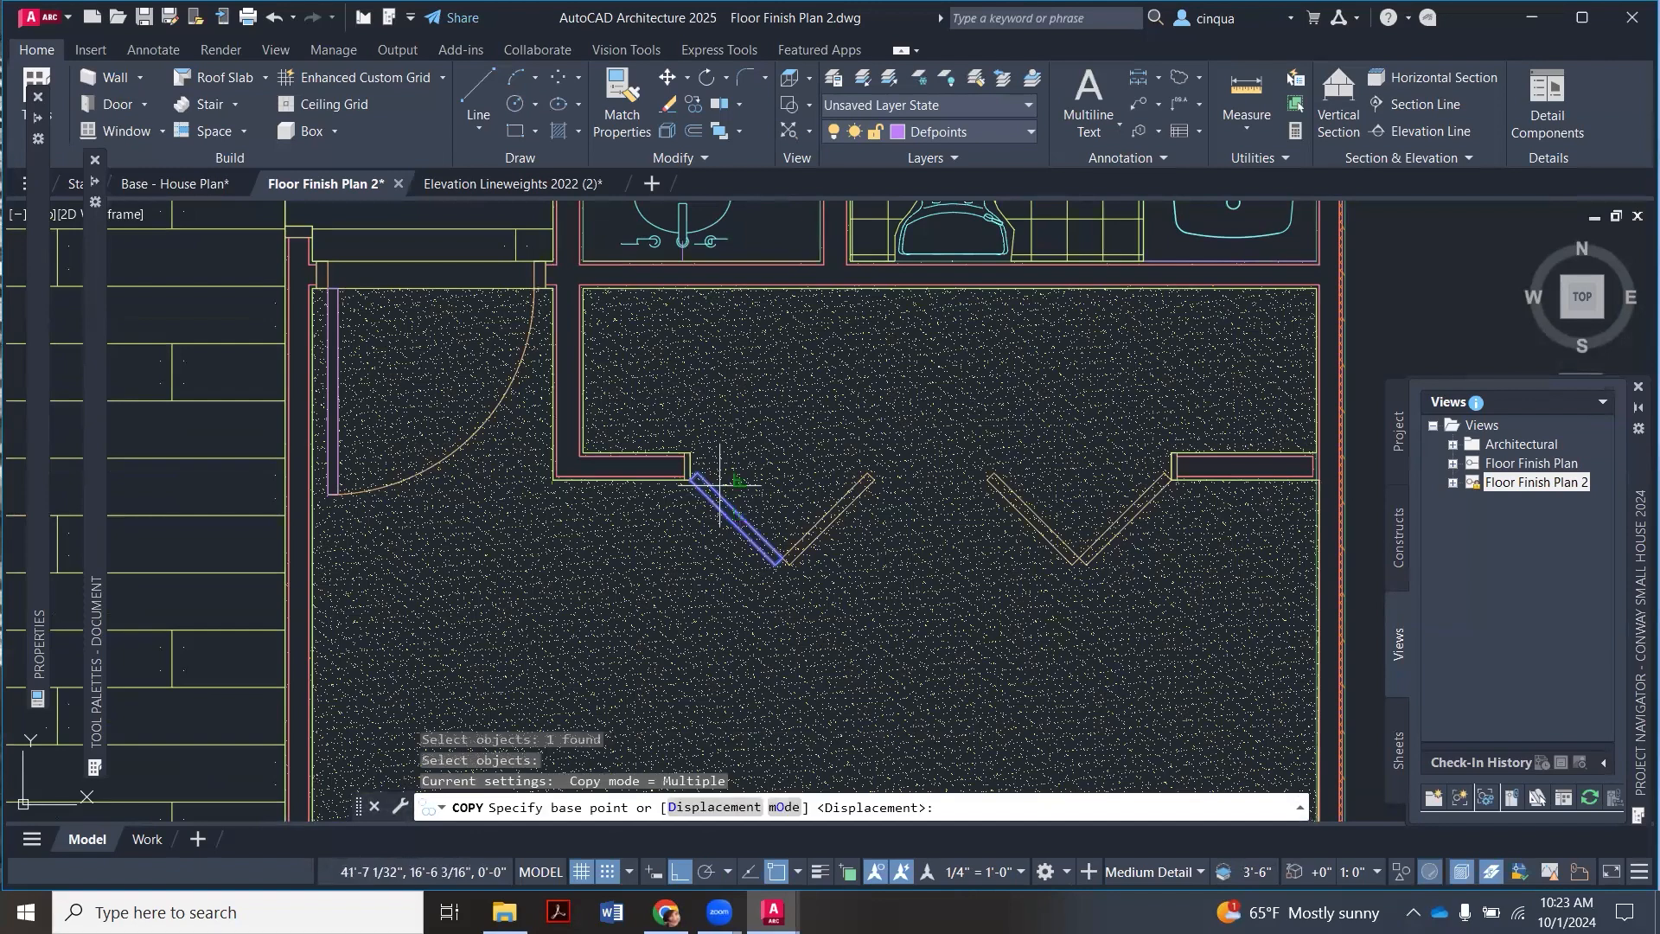
{"action": "scroll", "coordinate": [683, 470], "scroll_direction": "up", "scroll_amount": 2}
{"action": "left_click", "coordinate": [684, 466]}
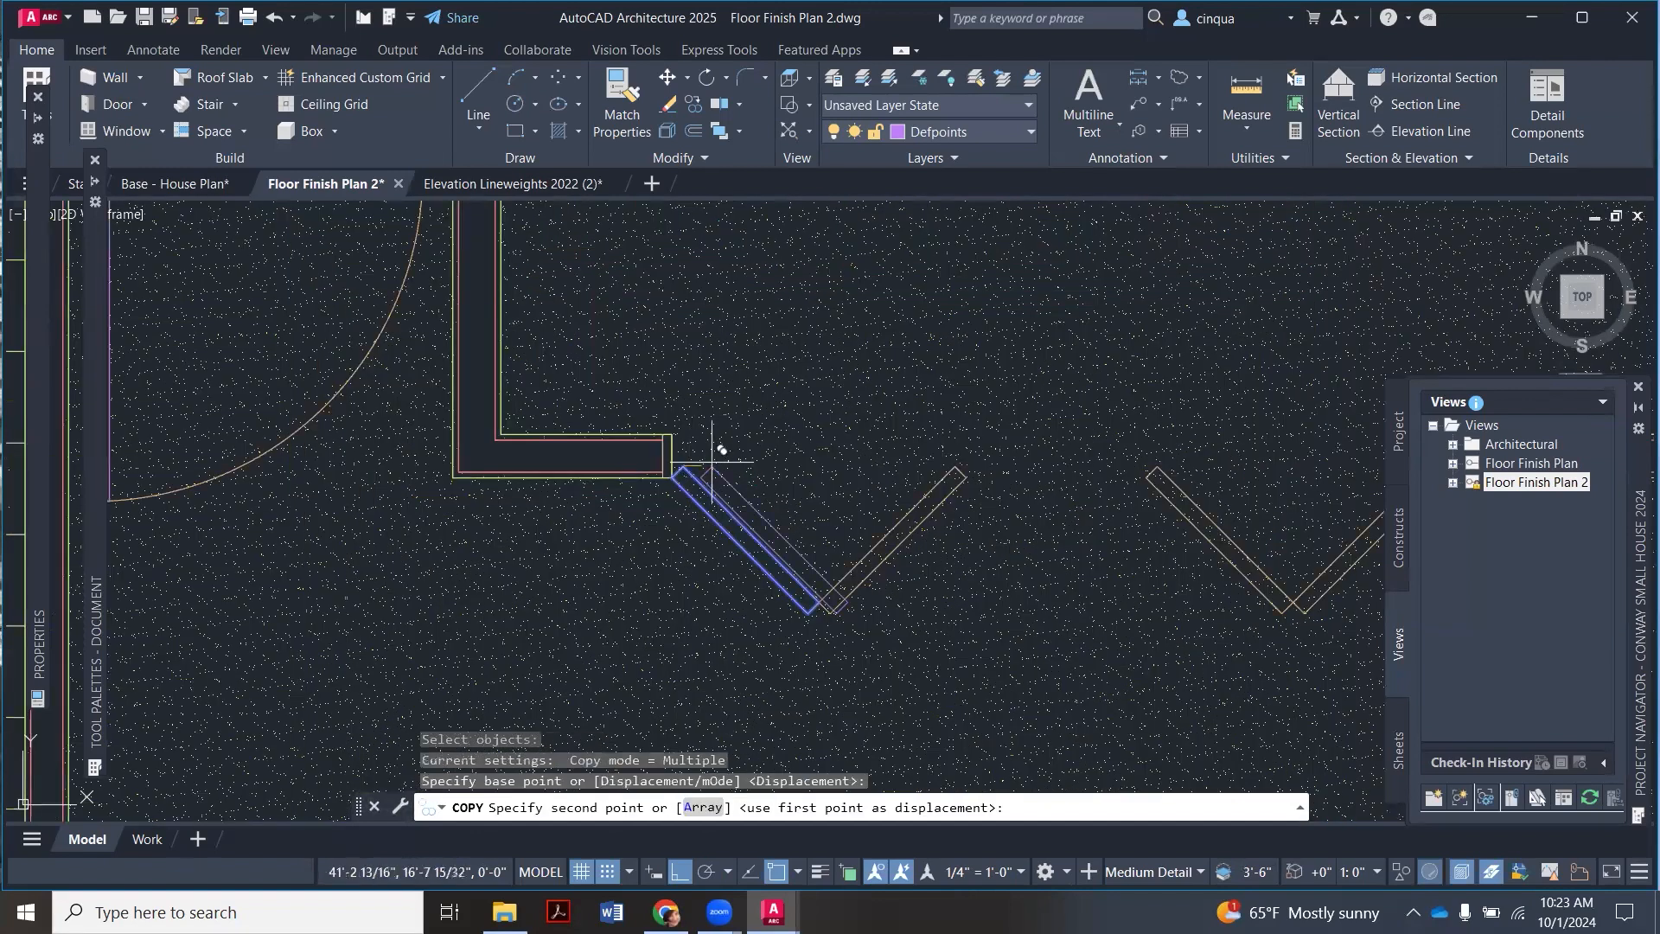
{"action": "left_click", "coordinate": [1157, 466]}
{"action": "scroll", "coordinate": [1064, 484], "scroll_direction": "down", "scroll_amount": 4}
{"action": "key", "text": "Escape"}
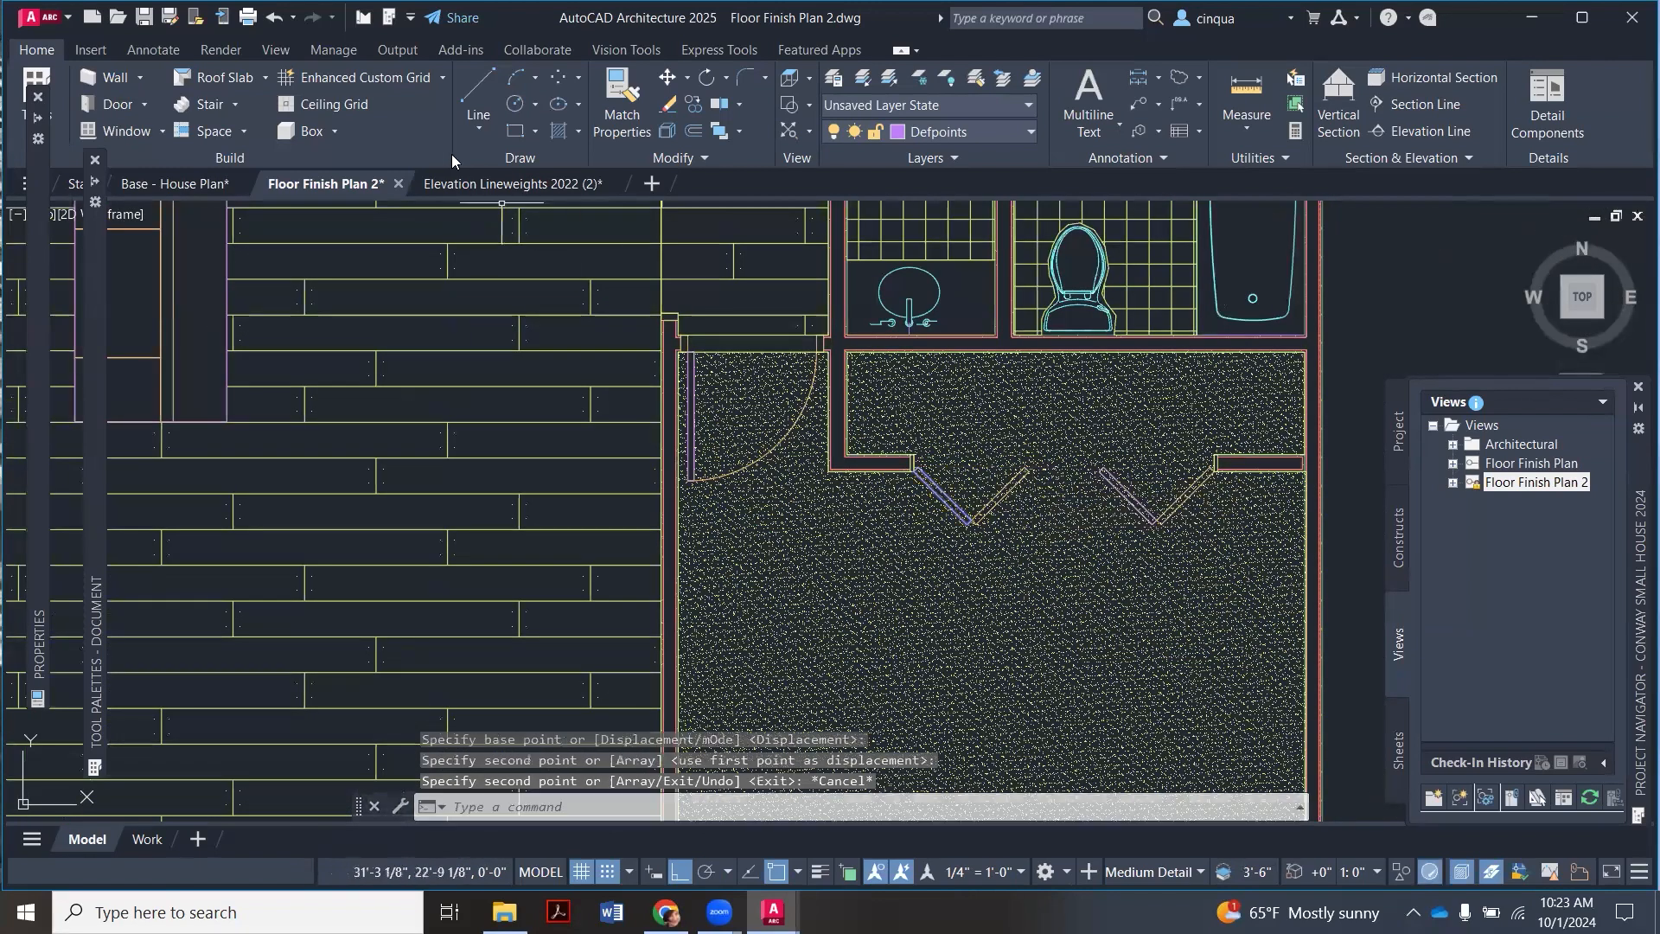
Step: Trace a closed polyline around the east leaf of the closet's west bifold door
{"action": "left_click", "coordinate": [481, 130]}
{"action": "left_click", "coordinate": [519, 208]}
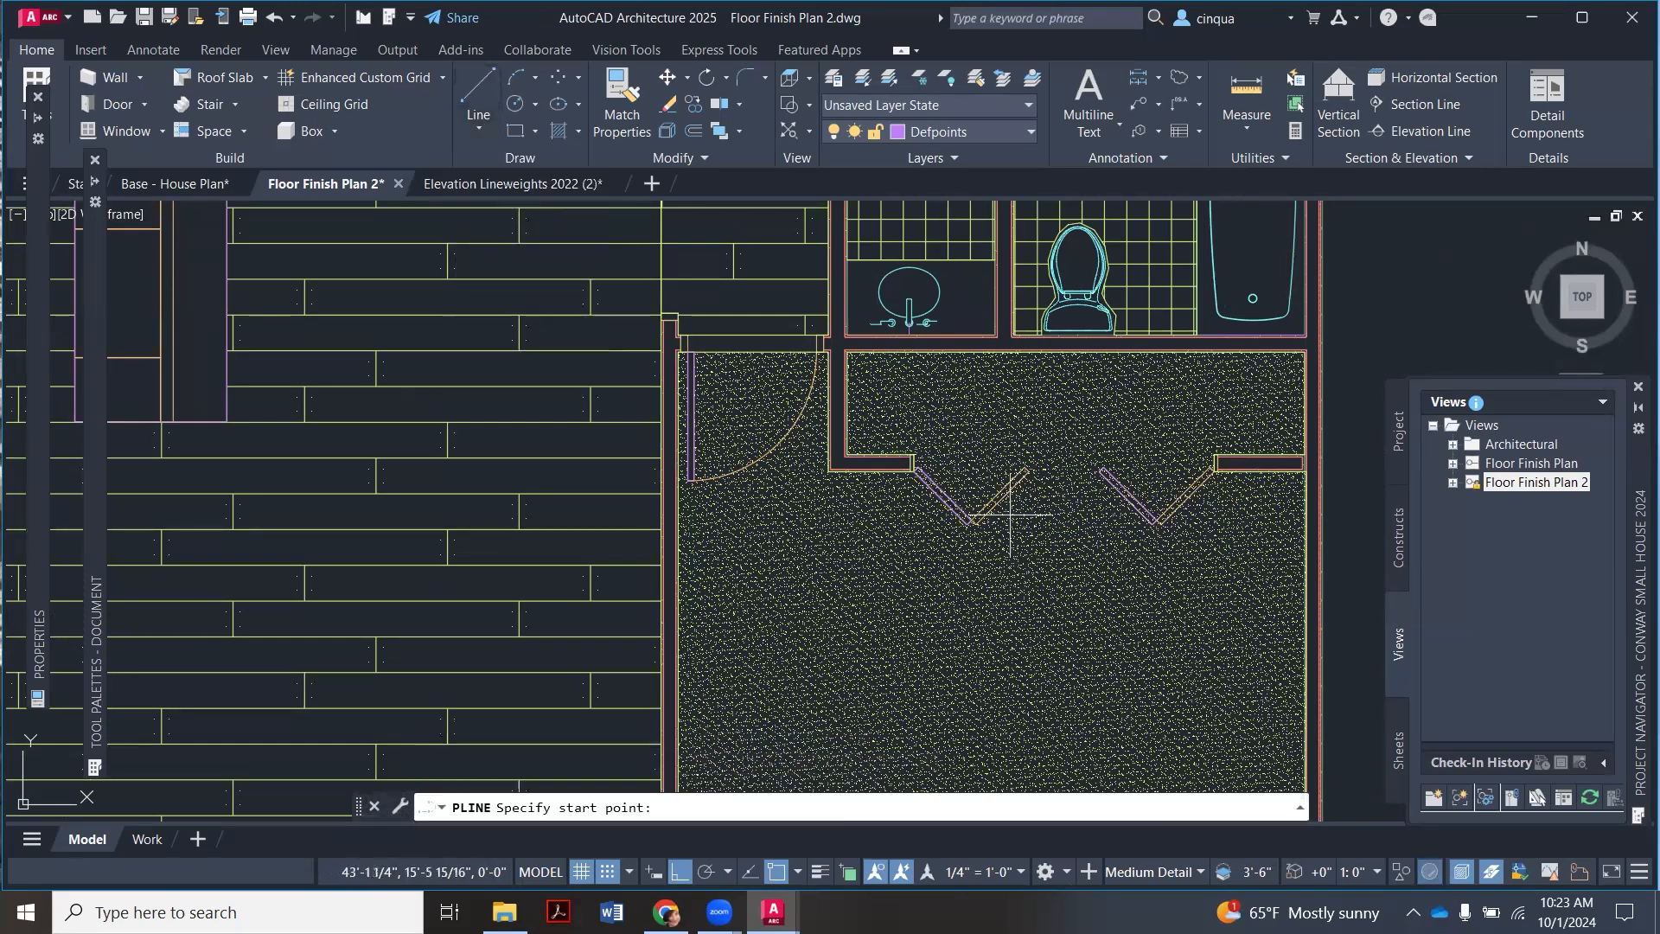
{"action": "scroll", "coordinate": [1022, 523], "scroll_direction": "up", "scroll_amount": 2}
{"action": "scroll", "coordinate": [1003, 512], "scroll_direction": "up", "scroll_amount": 2}
{"action": "left_click", "coordinate": [894, 520]}
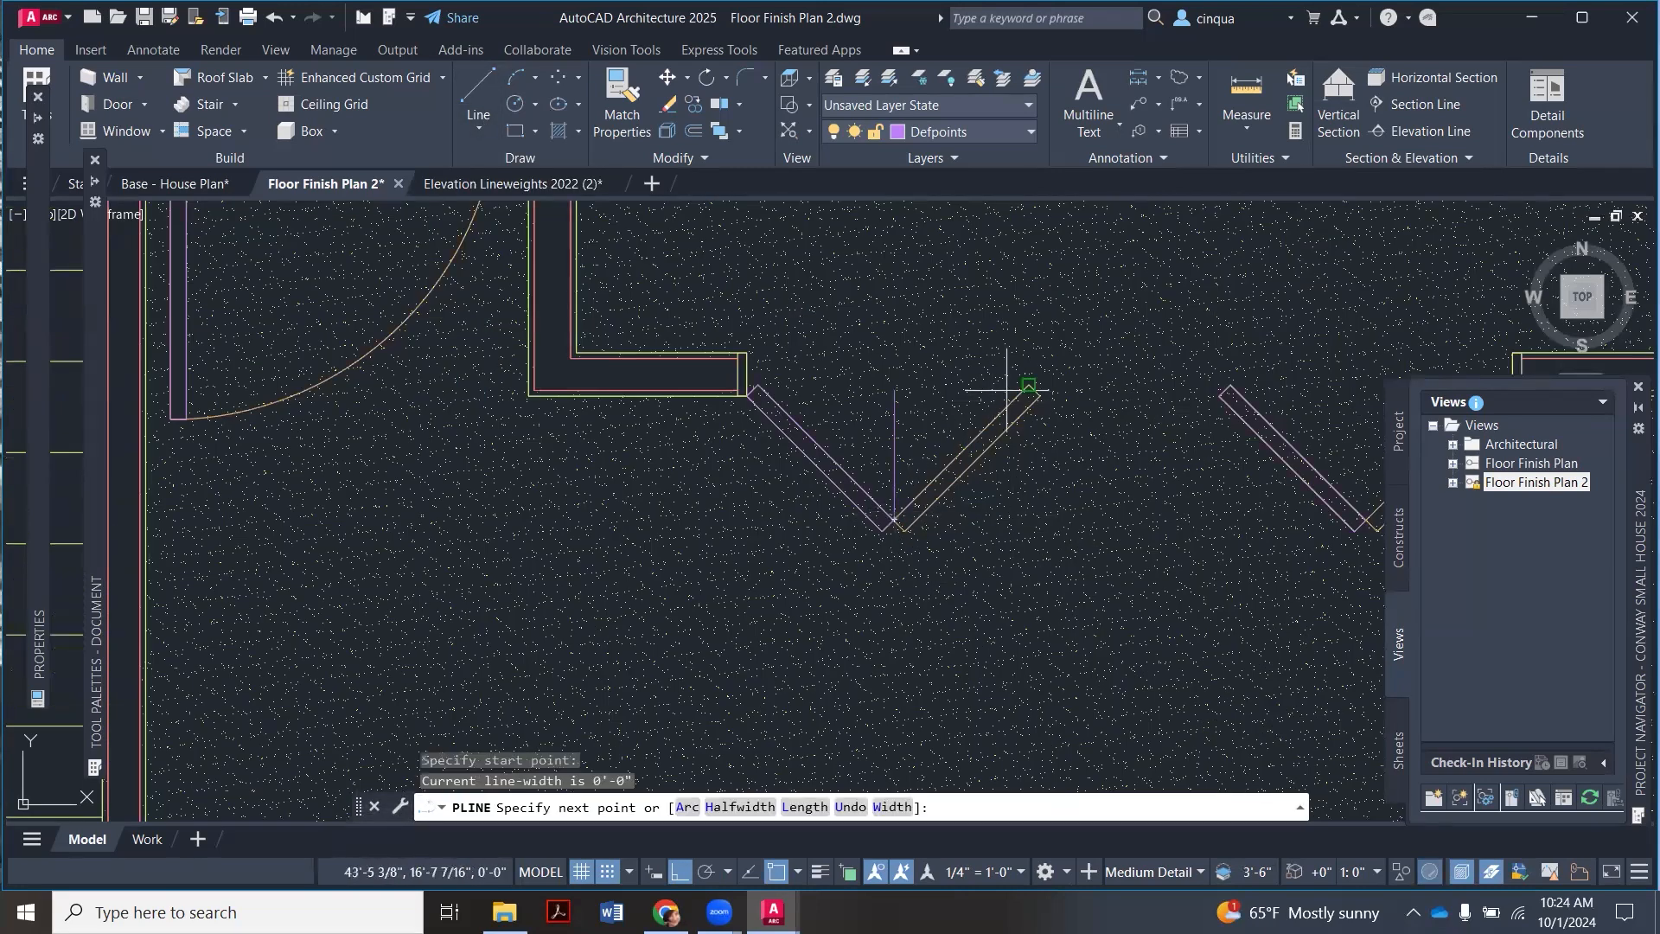
{"action": "left_click", "coordinate": [1029, 386]}
{"action": "left_click", "coordinate": [1041, 394]}
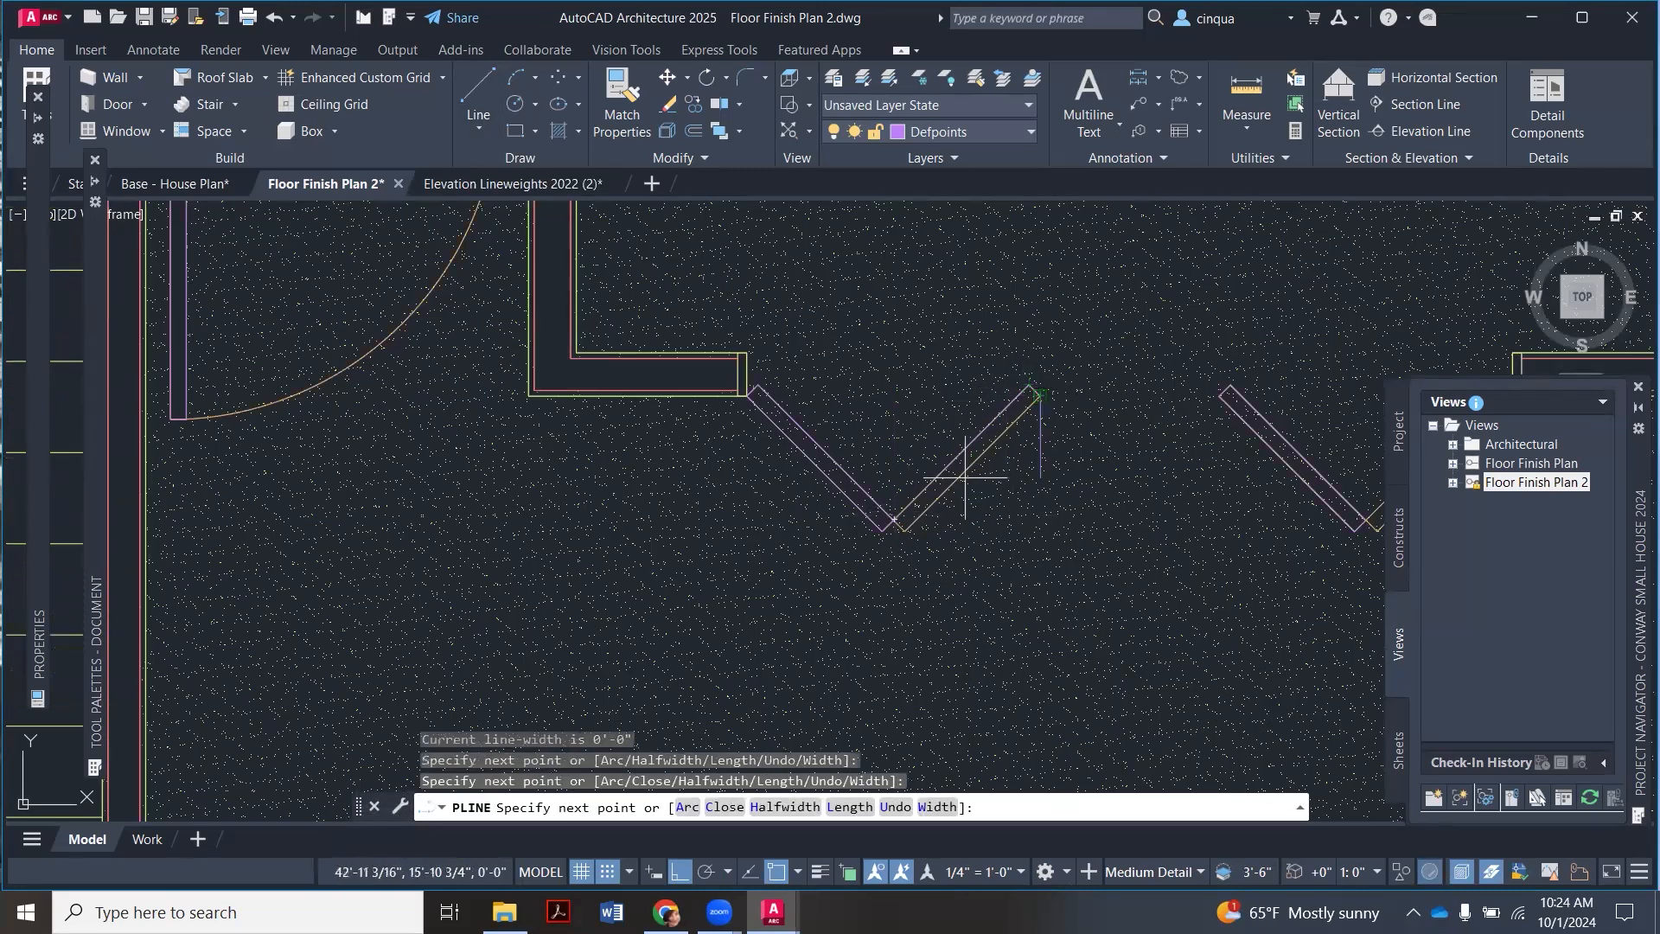
{"action": "left_click", "coordinate": [905, 531]}
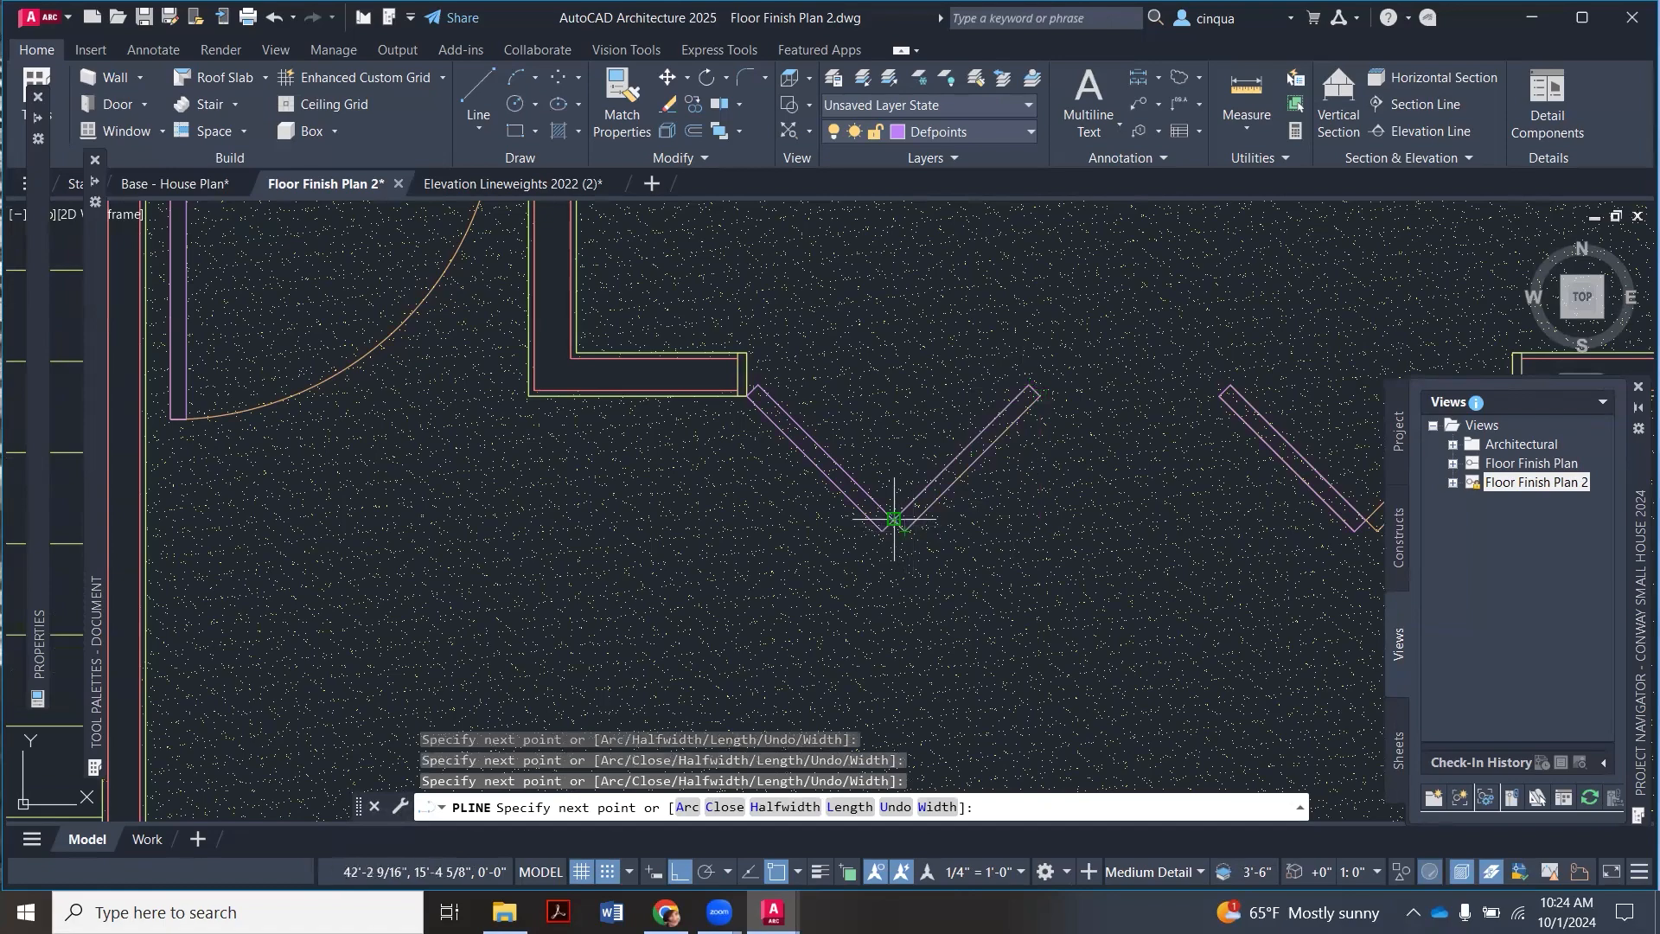
{"action": "key", "text": "Escape"}
Step: Copy the east leaf outline of the closet's west bifold door from its upper corner onto the matching leaf of the east bifold door
{"action": "scroll", "coordinate": [806, 502], "scroll_direction": "down", "scroll_amount": 2}
{"action": "type", "text": "copy"}
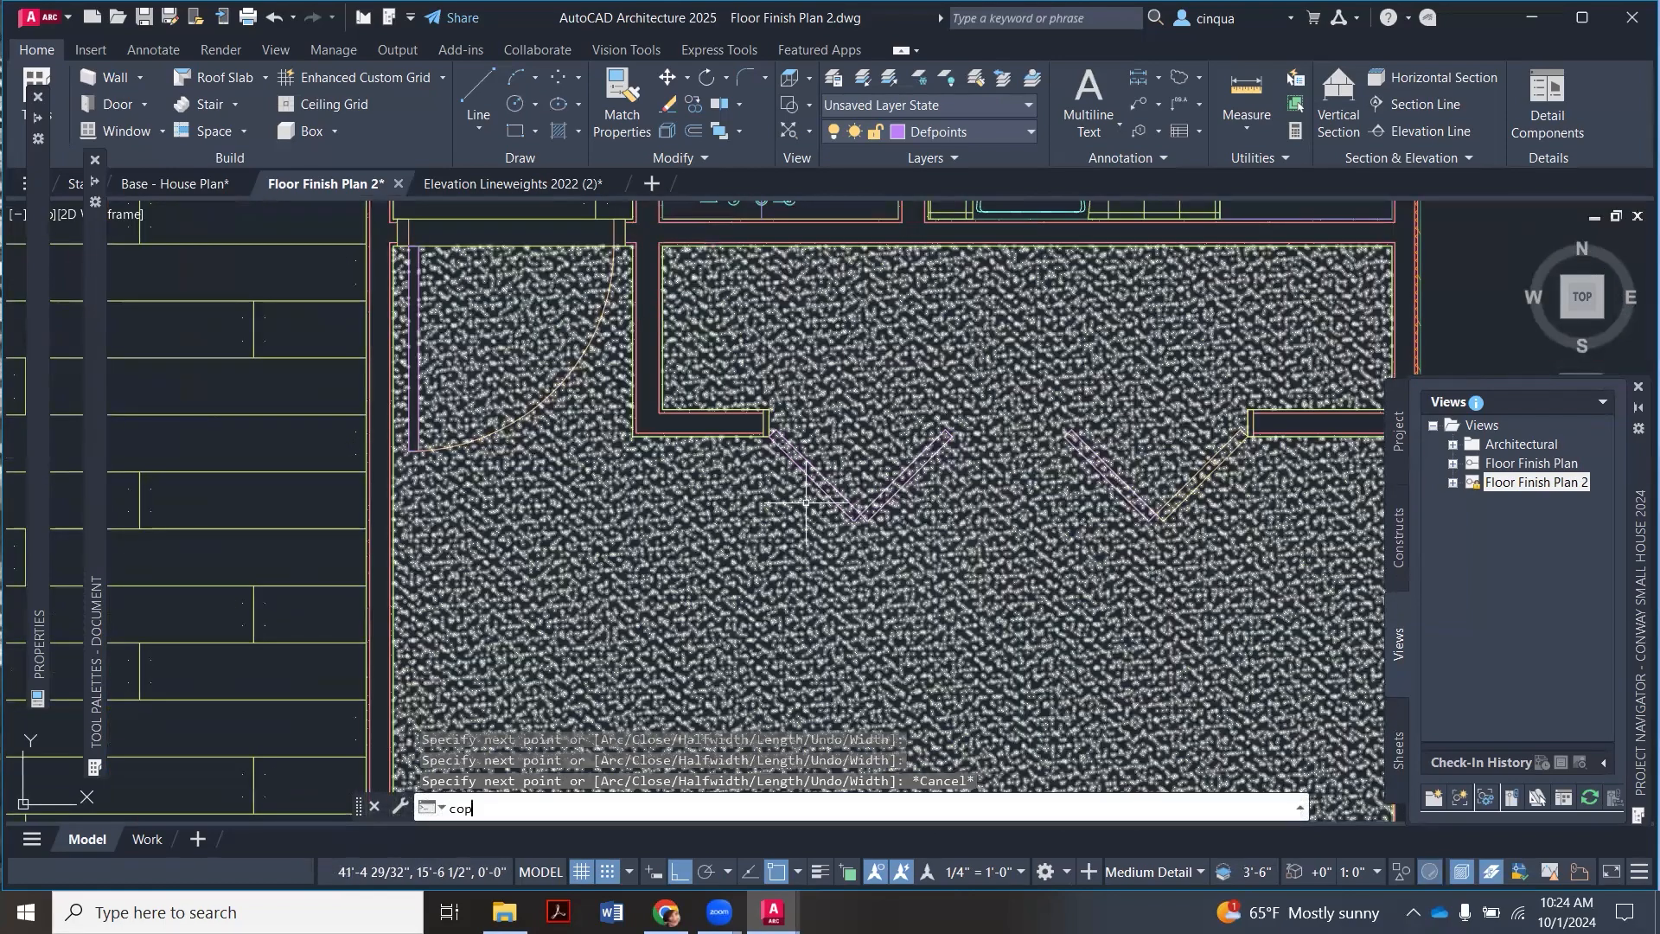
{"action": "key", "text": "Return"}
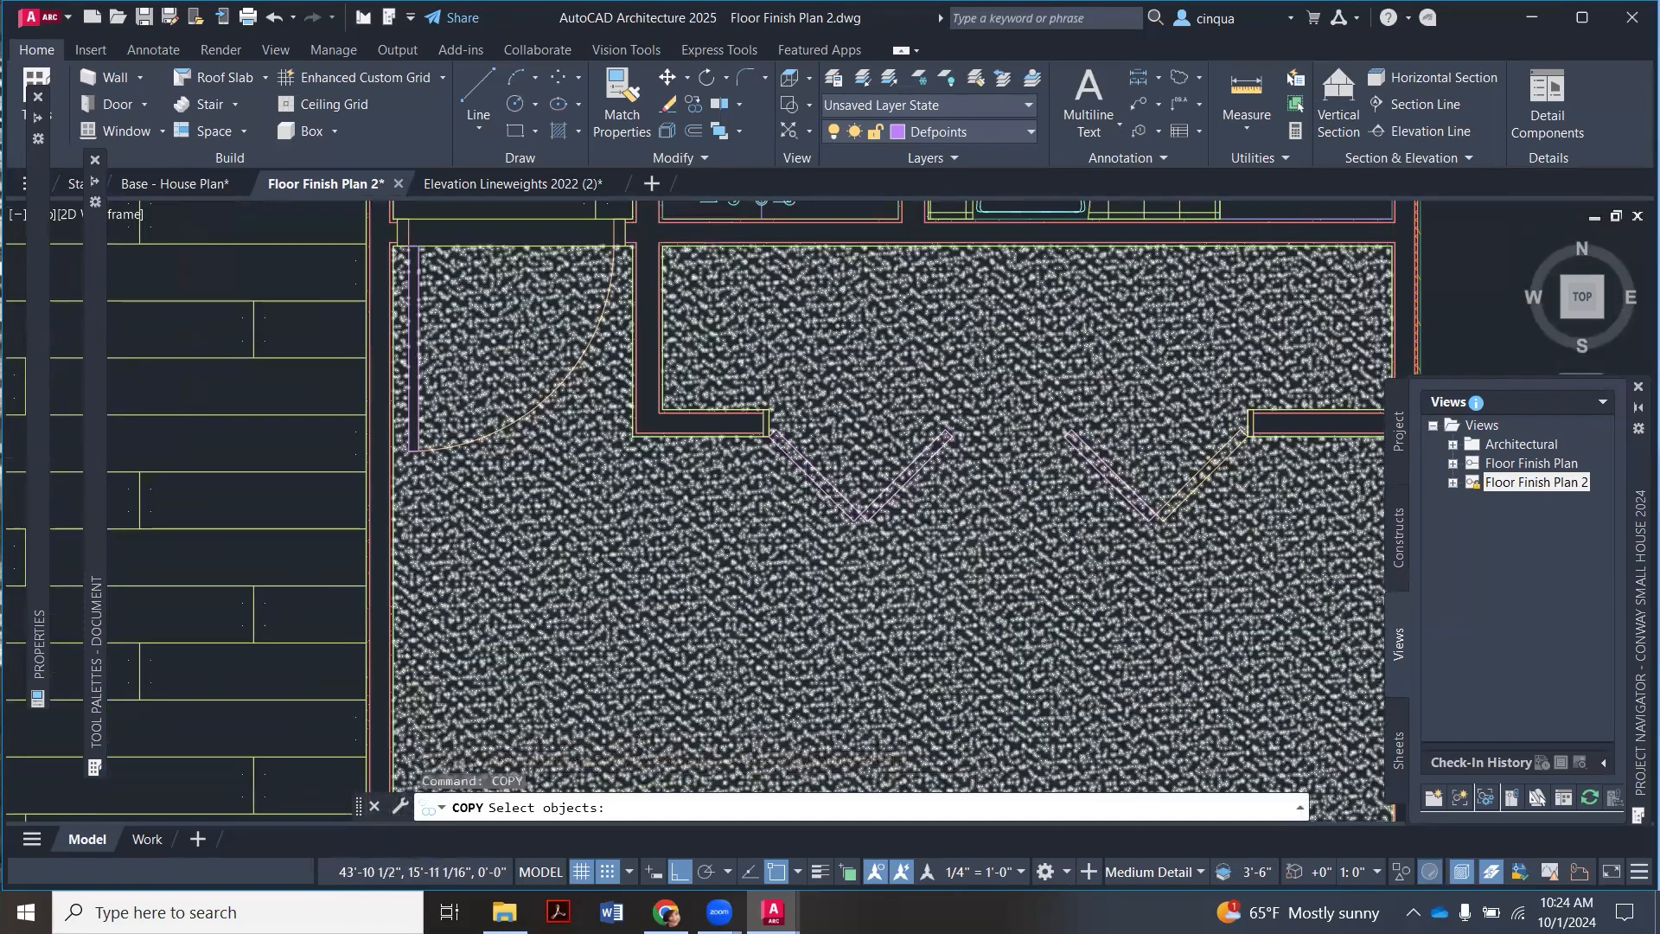
{"action": "scroll", "coordinate": [1080, 476], "scroll_direction": "up", "scroll_amount": 3}
{"action": "left_click", "coordinate": [843, 439]}
{"action": "key", "text": "Return"}
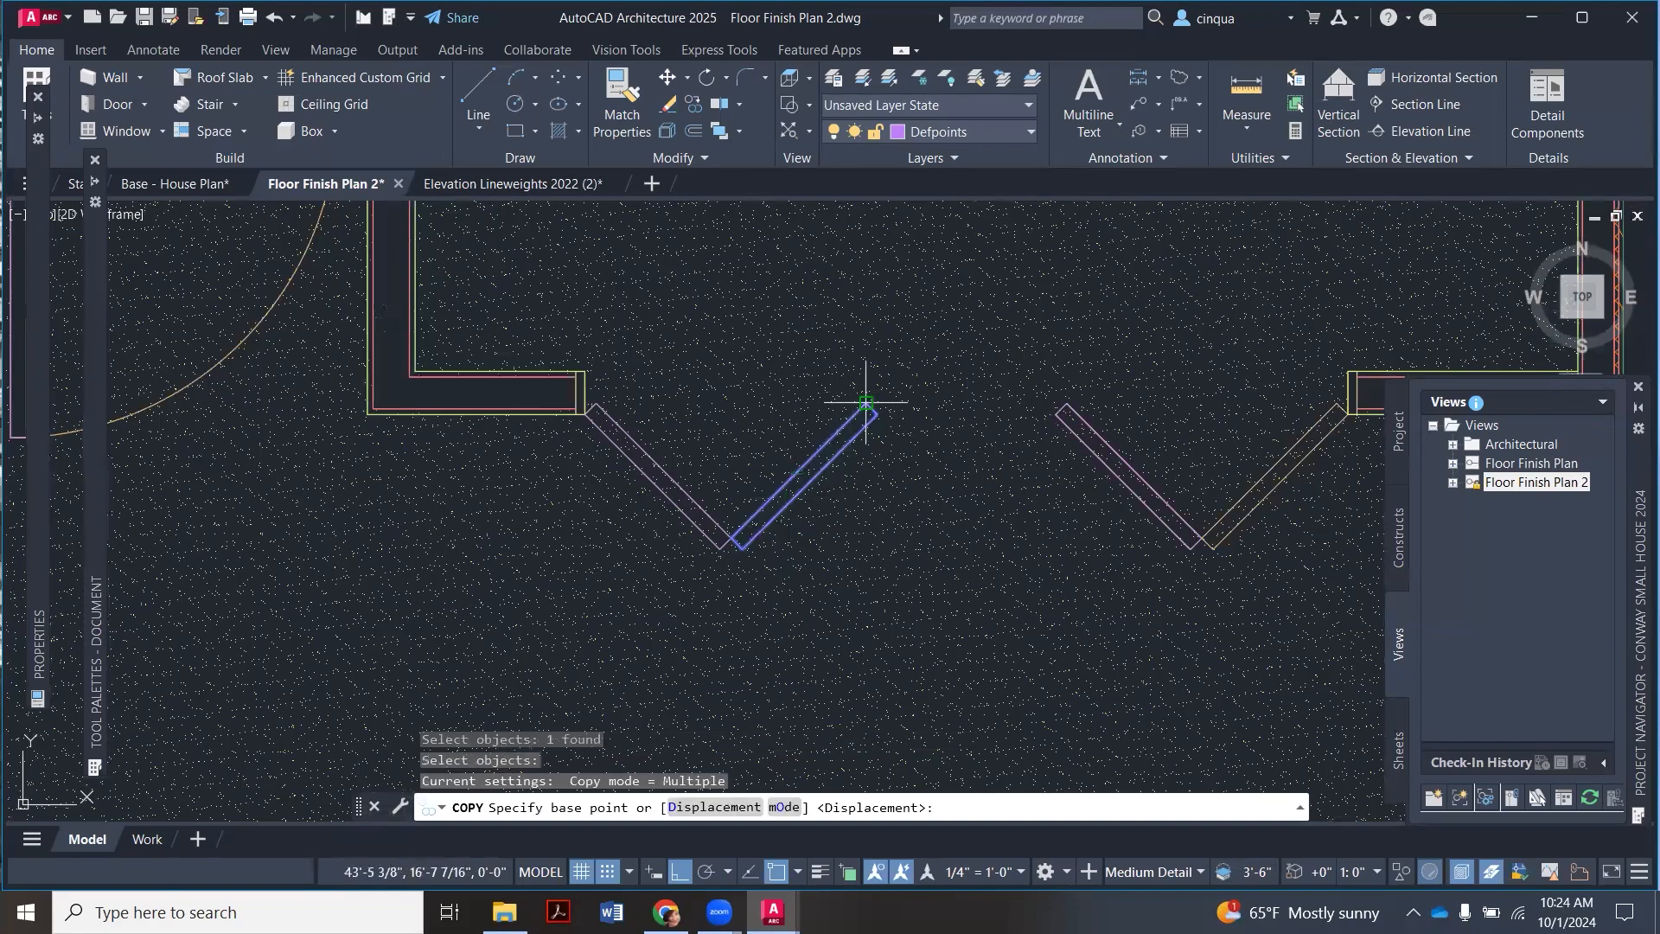
{"action": "left_click", "coordinate": [854, 407]}
{"action": "scroll", "coordinate": [869, 397], "scroll_direction": "down", "scroll_amount": 2}
{"action": "scroll", "coordinate": [1209, 423], "scroll_direction": "up", "scroll_amount": 3}
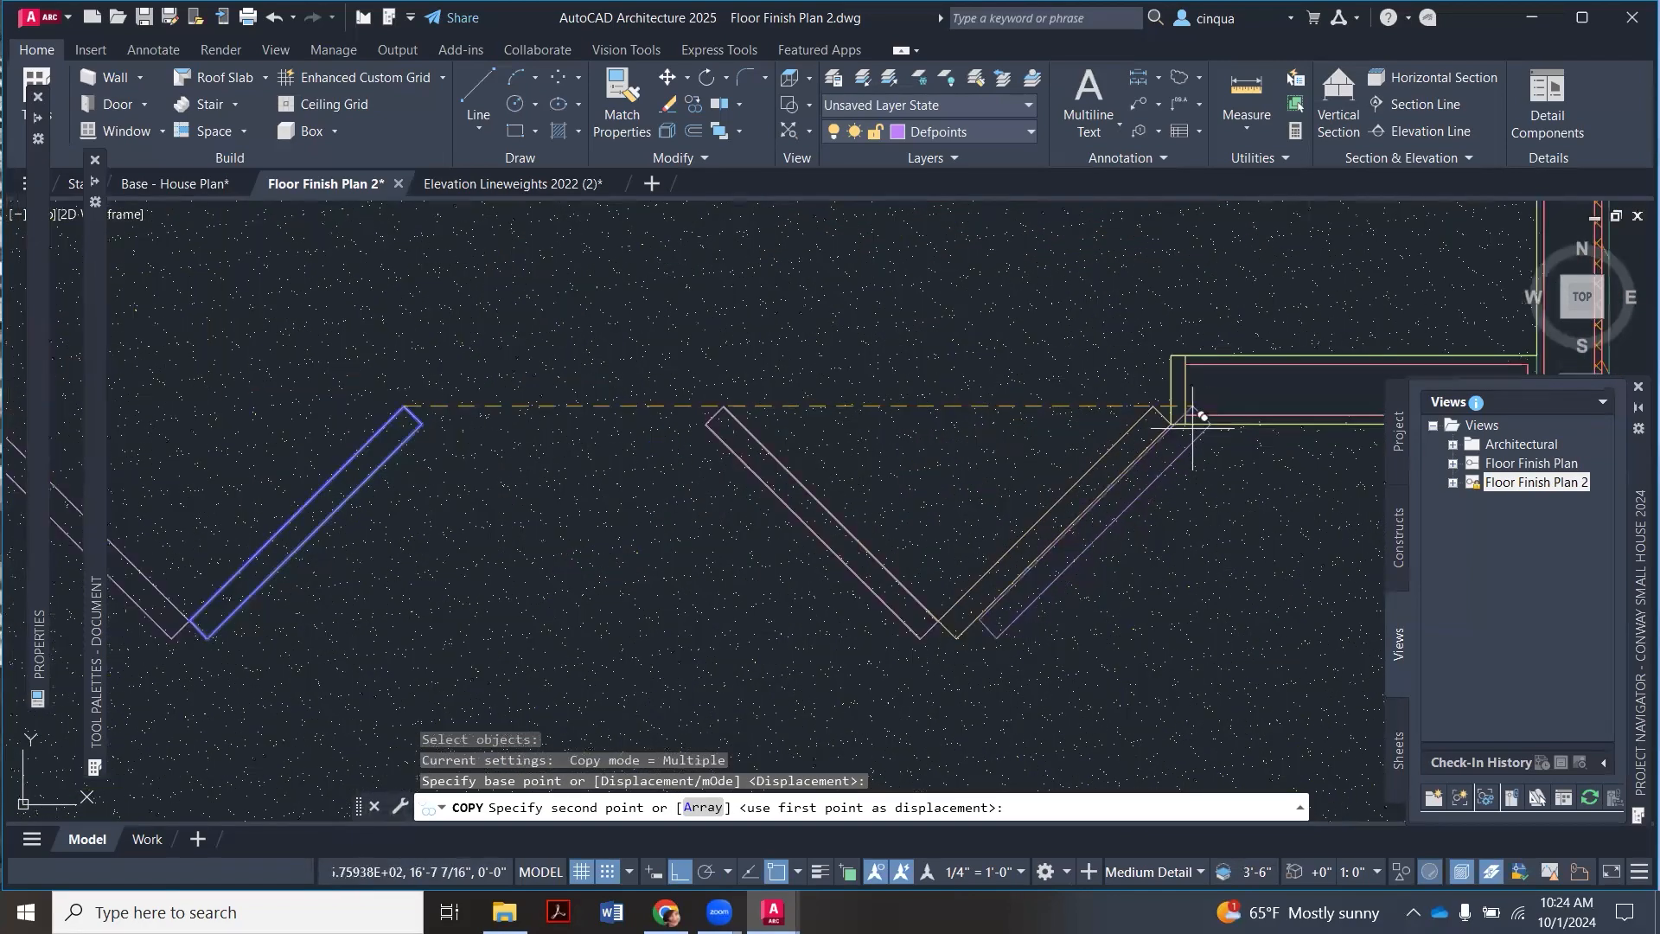
{"action": "left_click", "coordinate": [1159, 405]}
{"action": "scroll", "coordinate": [1092, 448], "scroll_direction": "down", "scroll_amount": 5}
{"action": "key", "text": "Escape"}
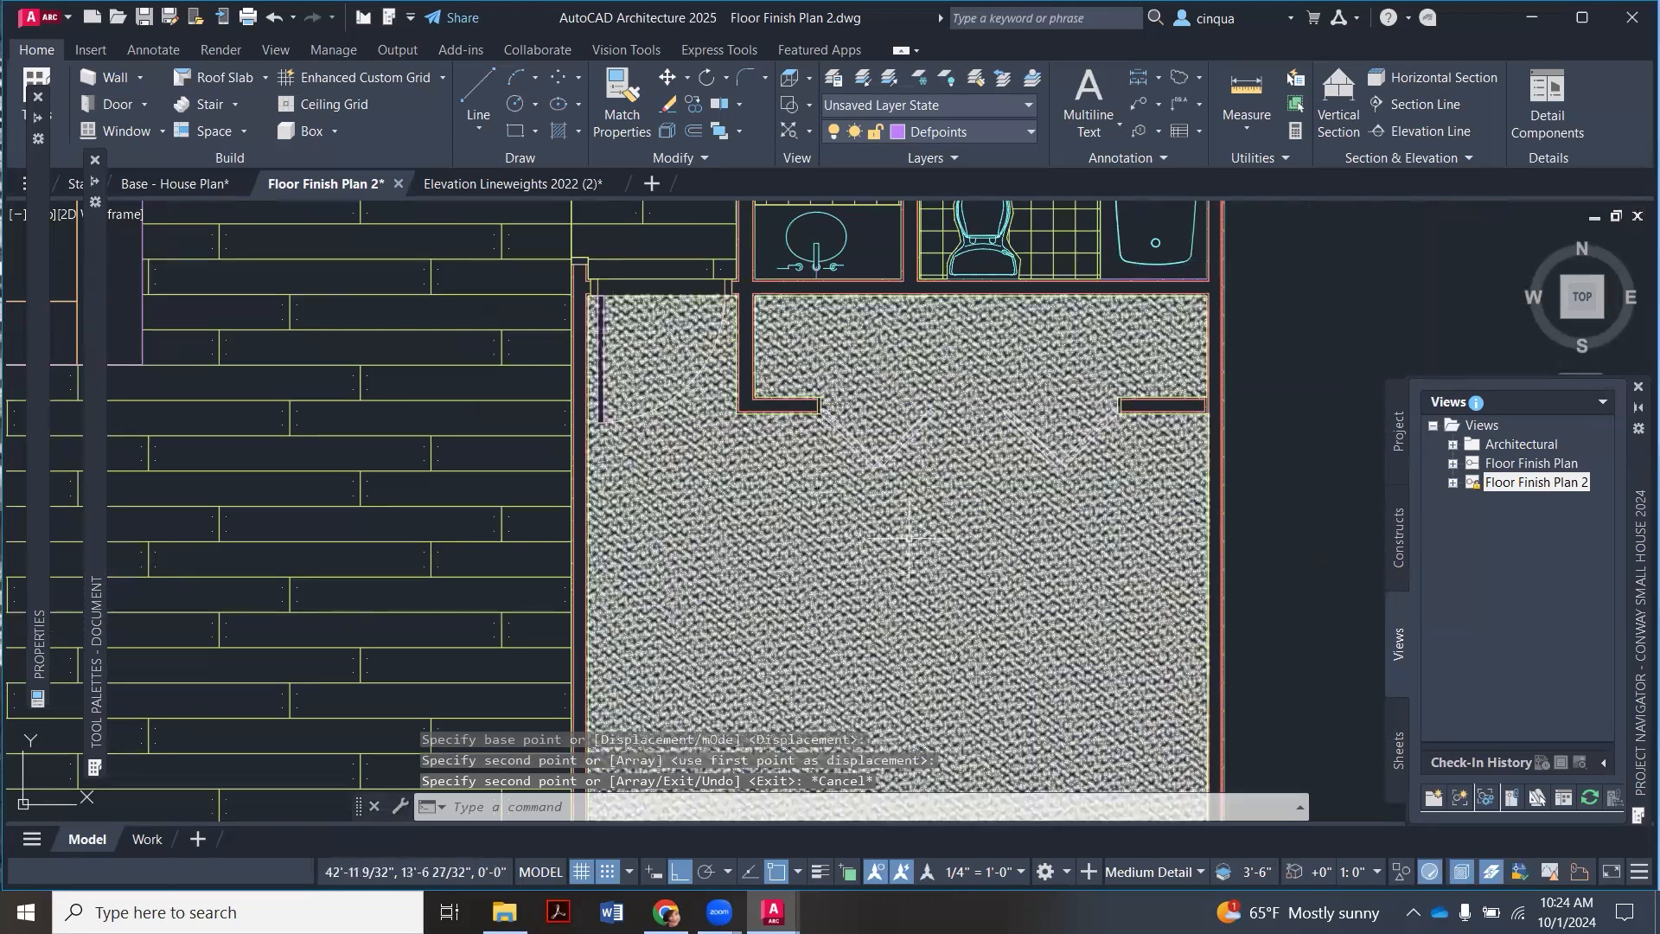
Step: Edit the south bedroom's AR-SAND hatch to add the four closet bifold leaf outlines as boundary objects
{"action": "left_click", "coordinate": [908, 539]}
{"action": "right_click", "coordinate": [905, 543]}
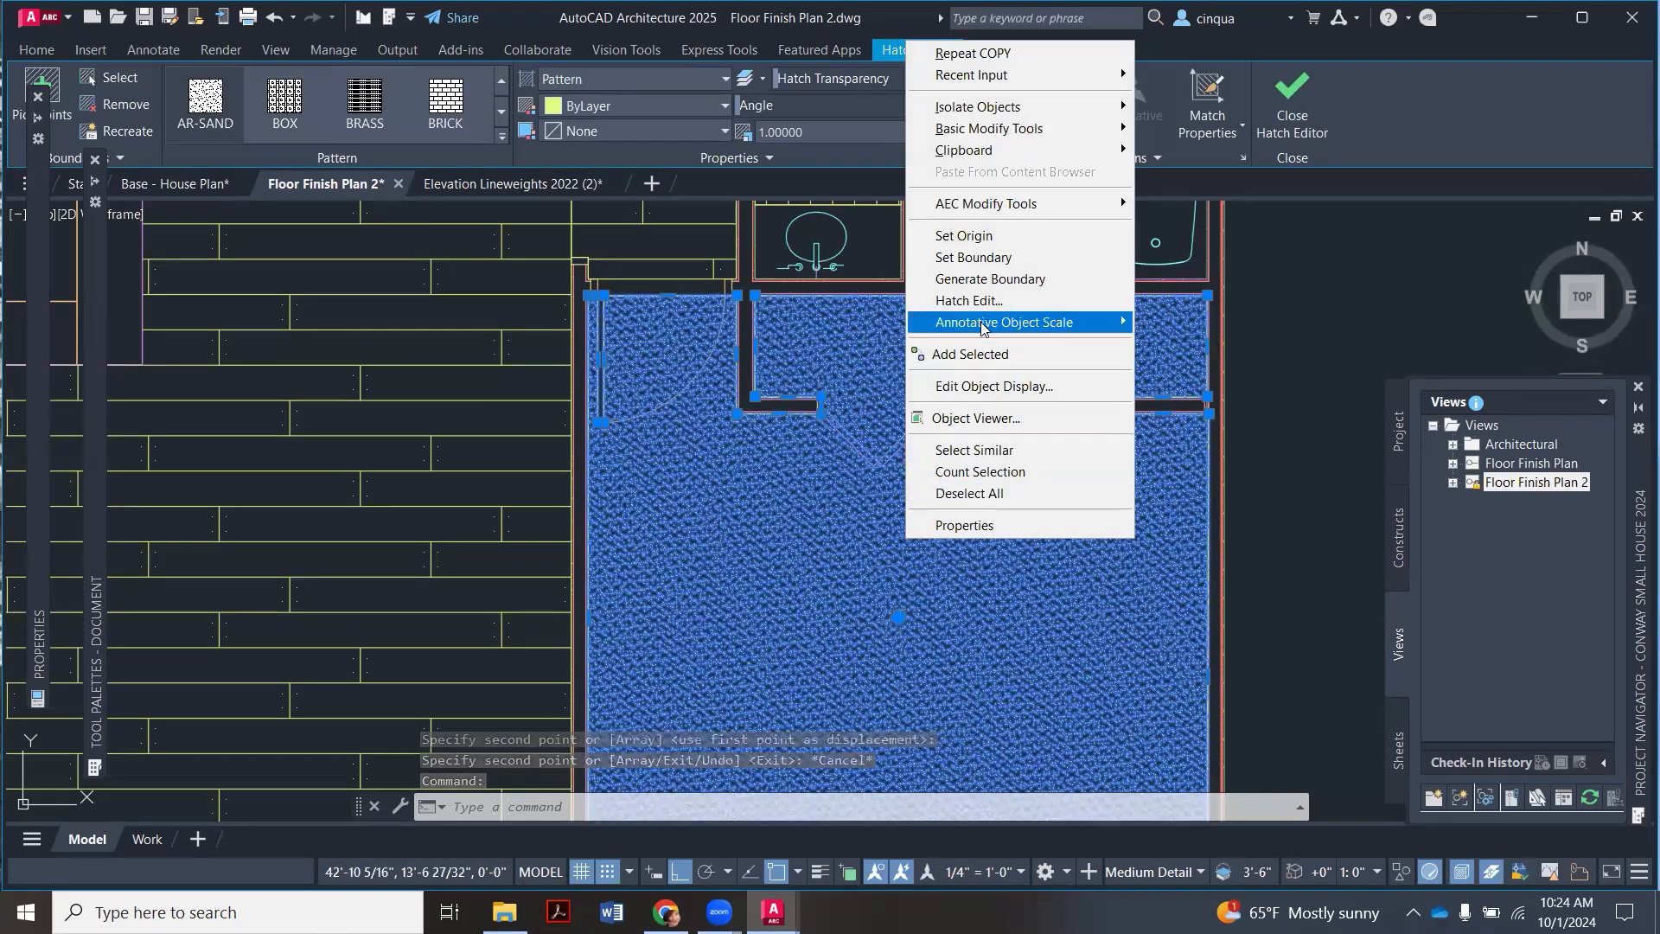
{"action": "left_click", "coordinate": [990, 303]}
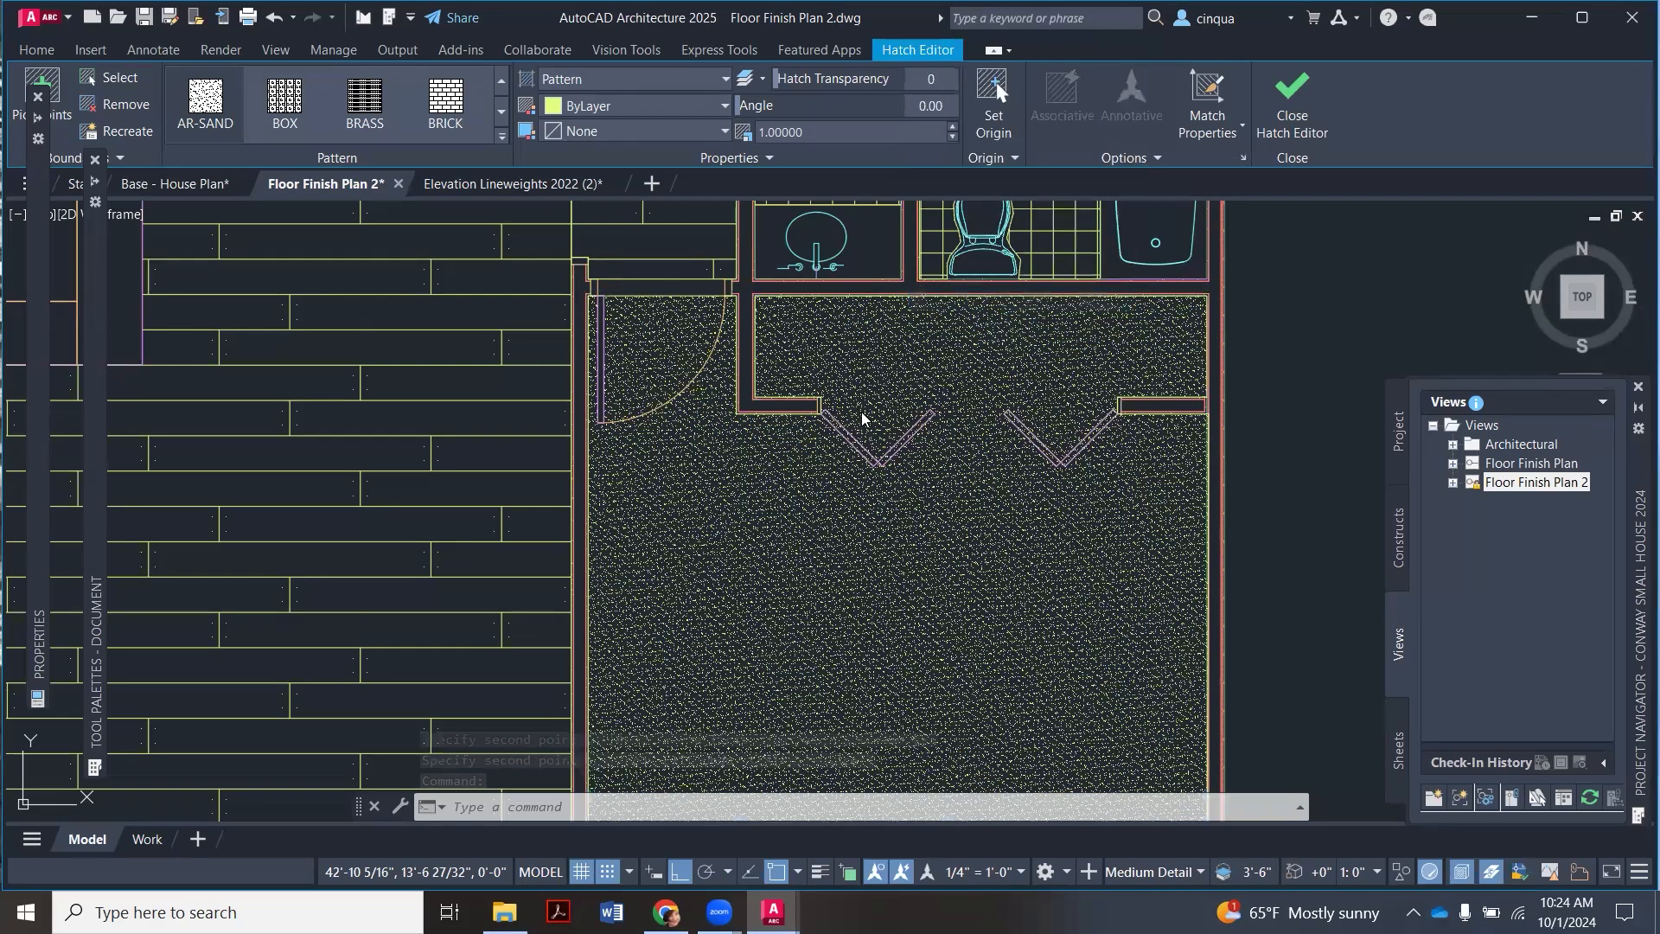
{"action": "left_click", "coordinate": [932, 225]}
{"action": "scroll", "coordinate": [848, 439], "scroll_direction": "up", "scroll_amount": 2}
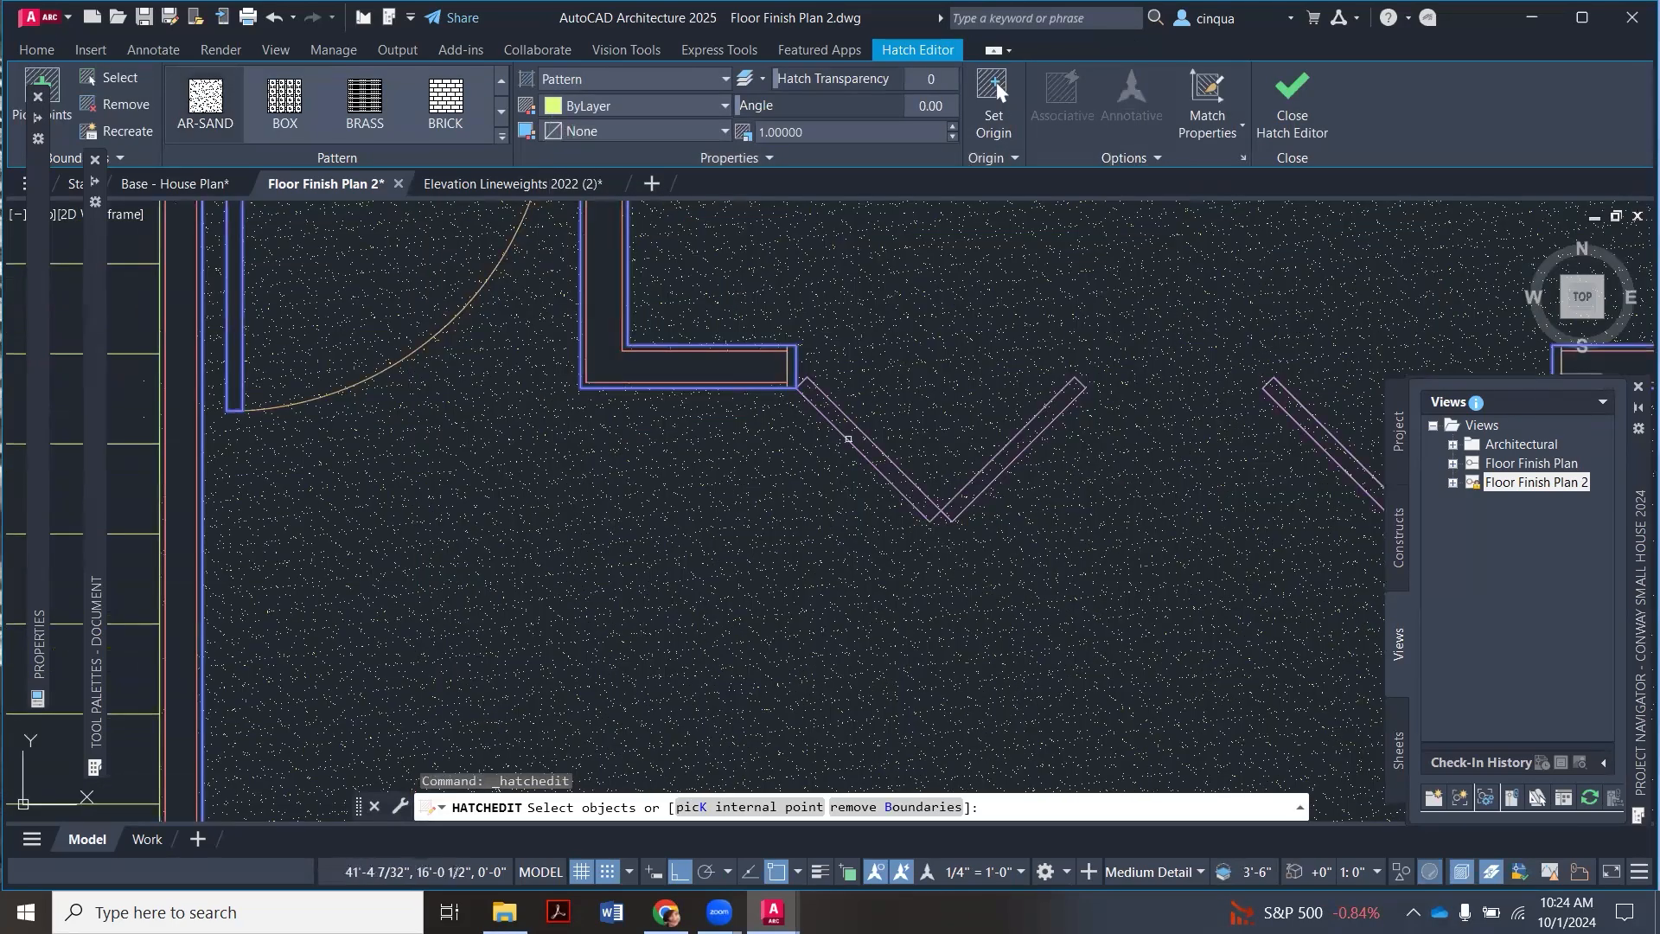
{"action": "left_click", "coordinate": [848, 439]}
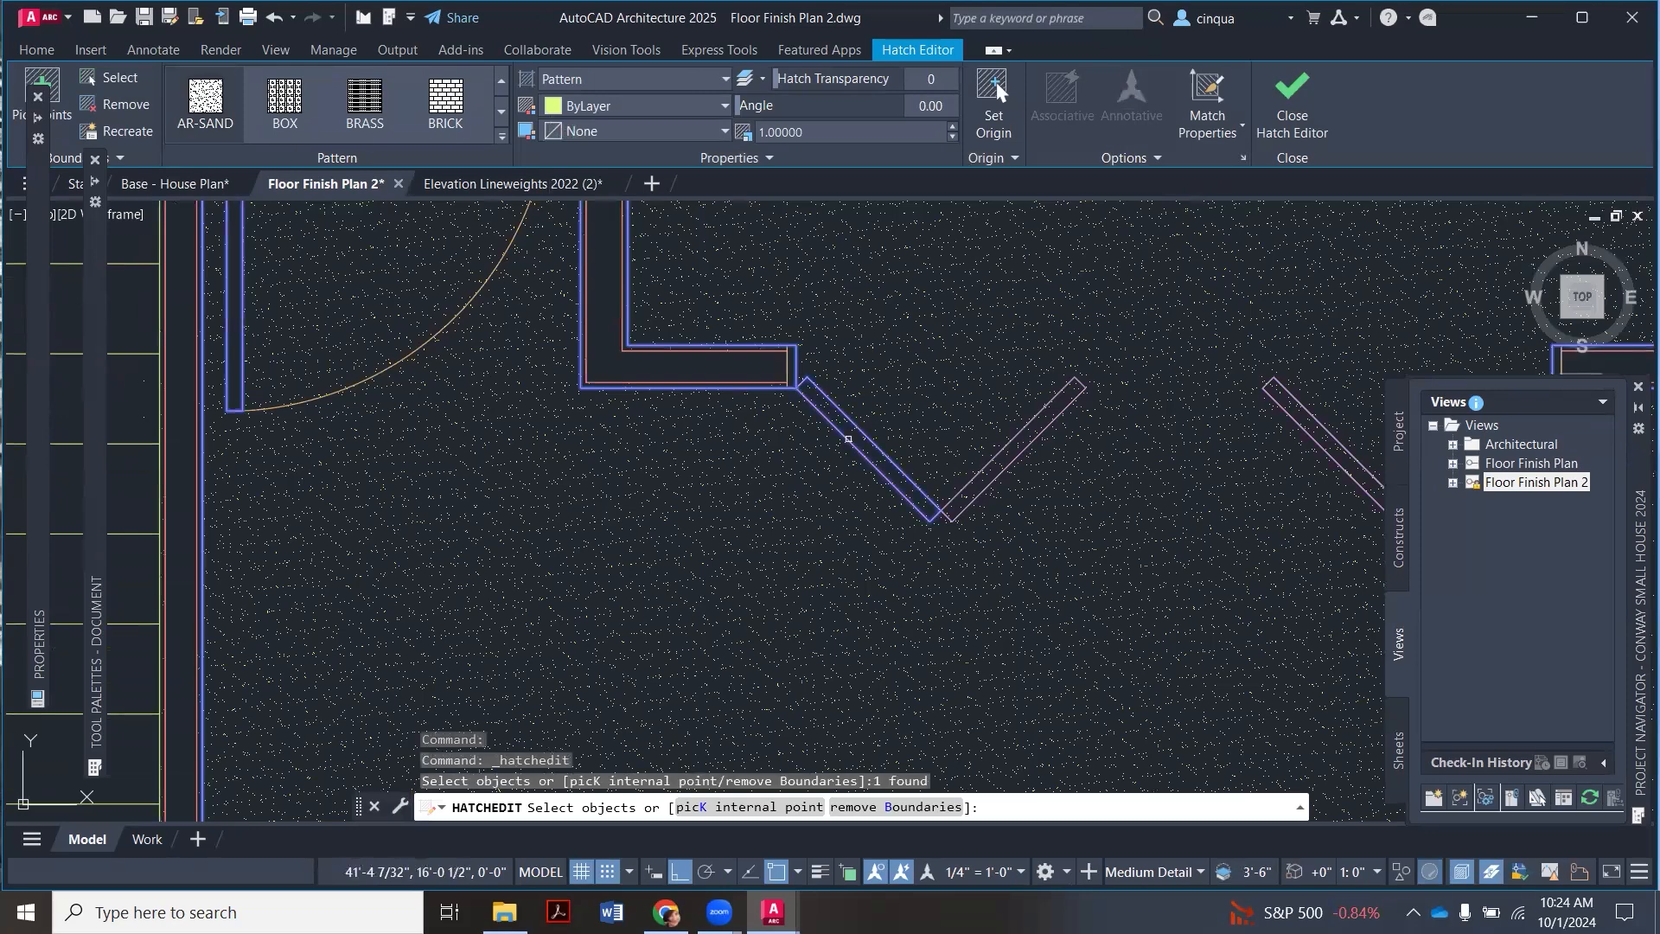
{"action": "left_click", "coordinate": [979, 468]}
{"action": "scroll", "coordinate": [554, 428], "scroll_direction": "down", "scroll_amount": 2}
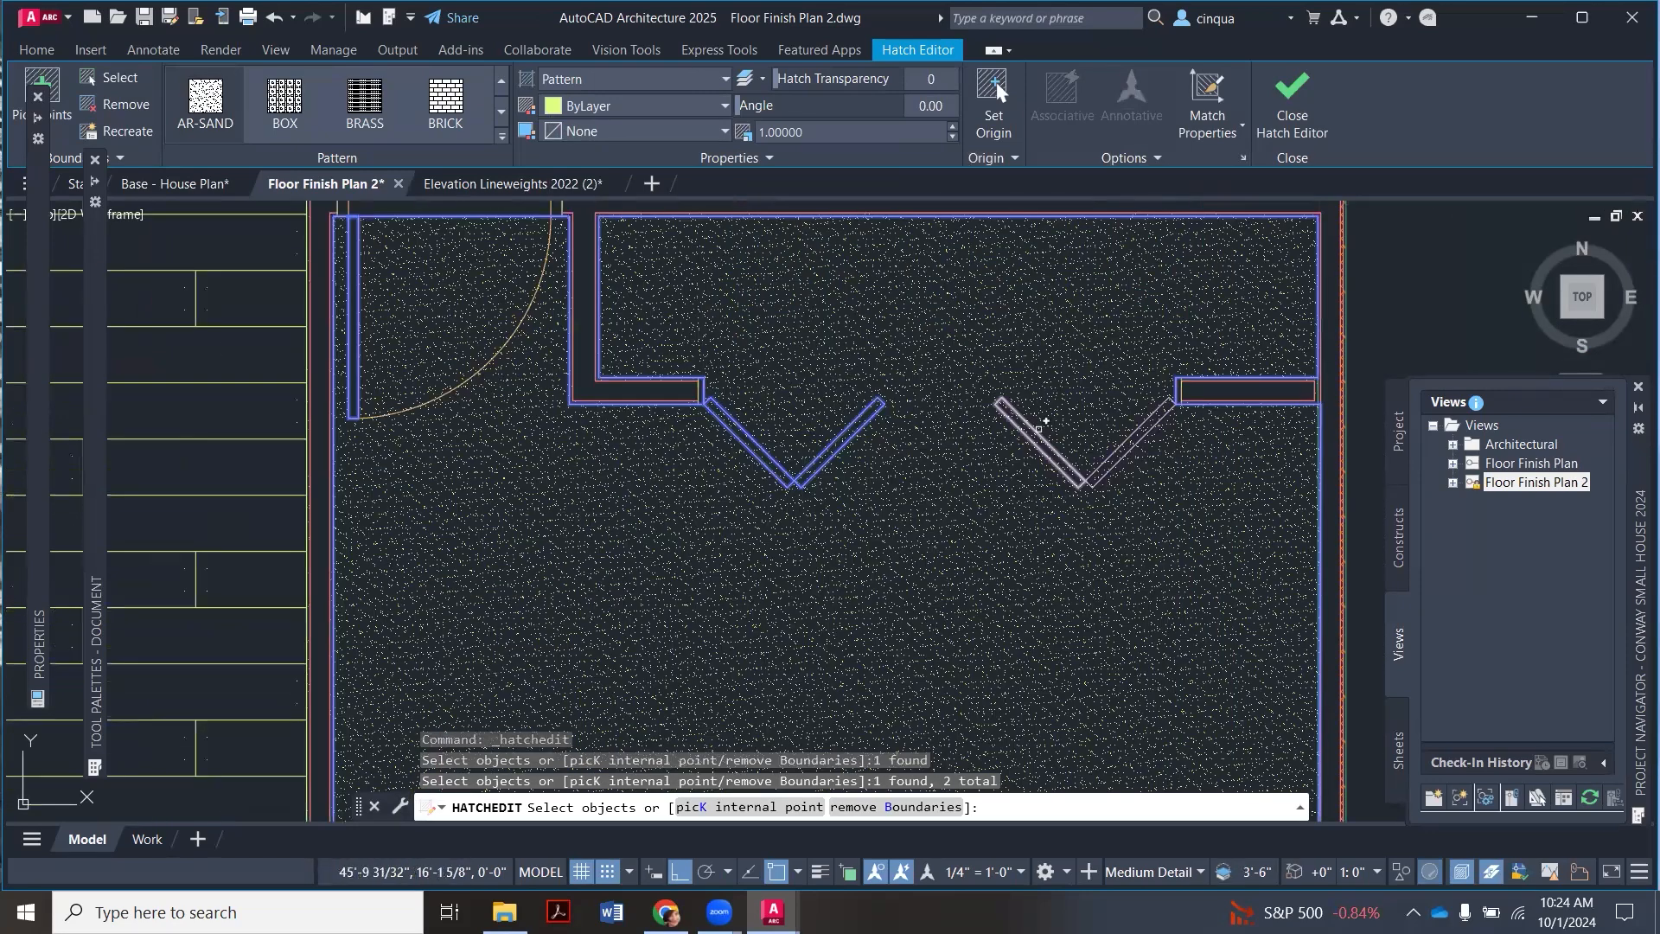
{"action": "left_click", "coordinate": [1092, 455]}
{"action": "left_click", "coordinate": [1143, 447]}
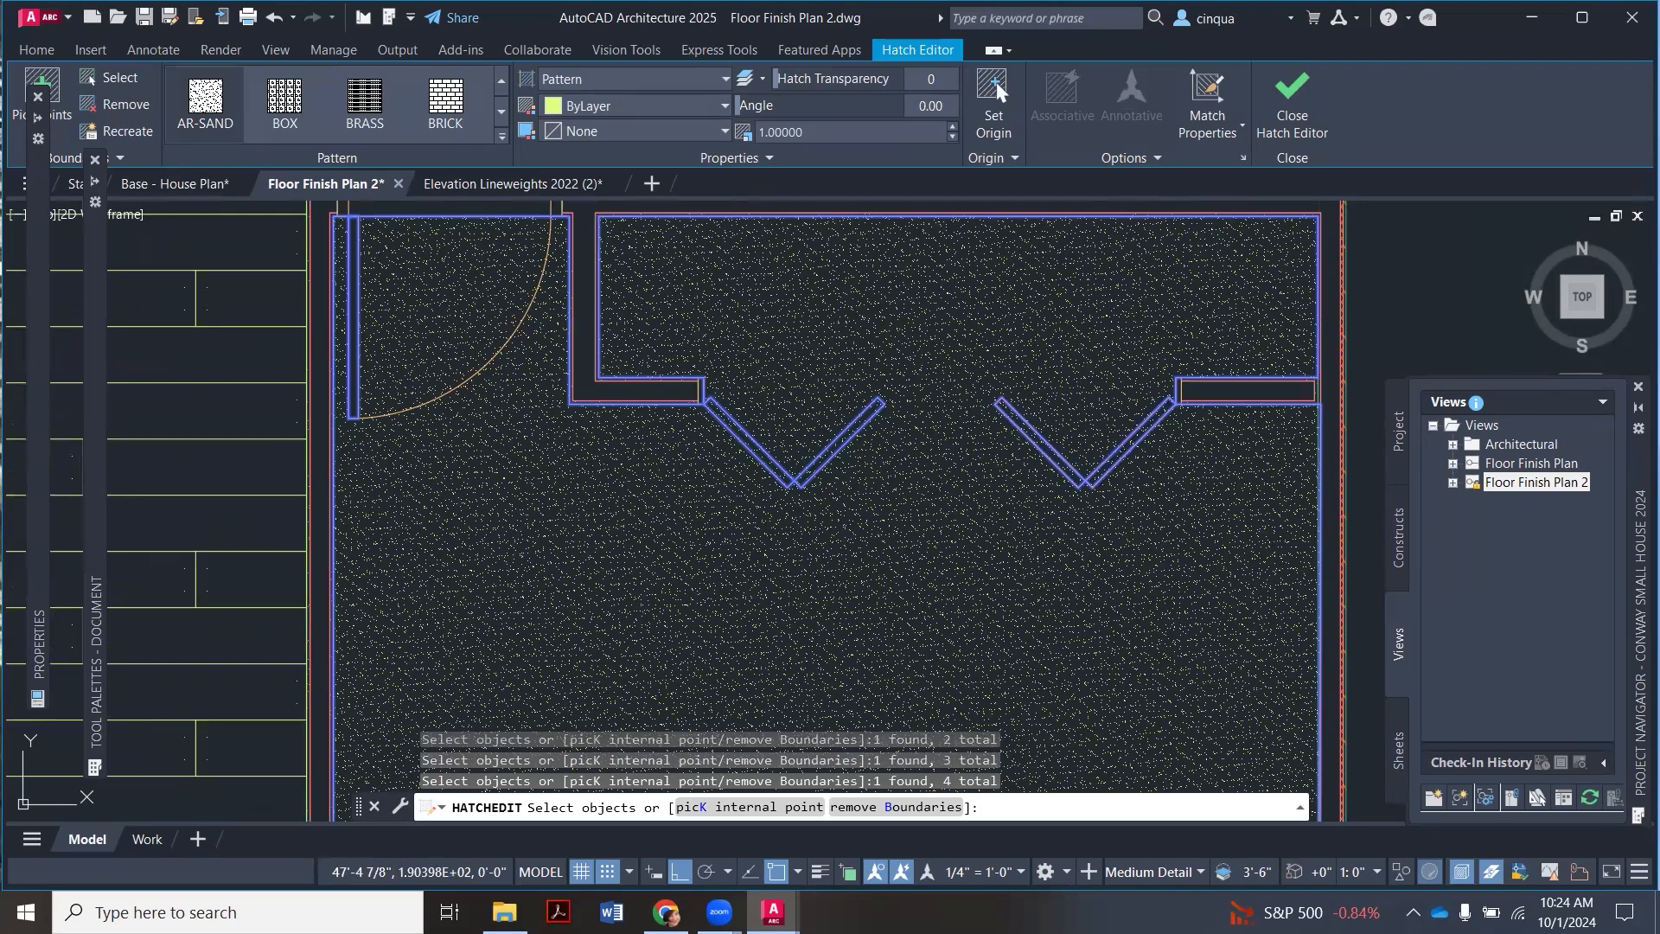
{"action": "key", "text": "Return"}
{"action": "key", "text": "Return"}
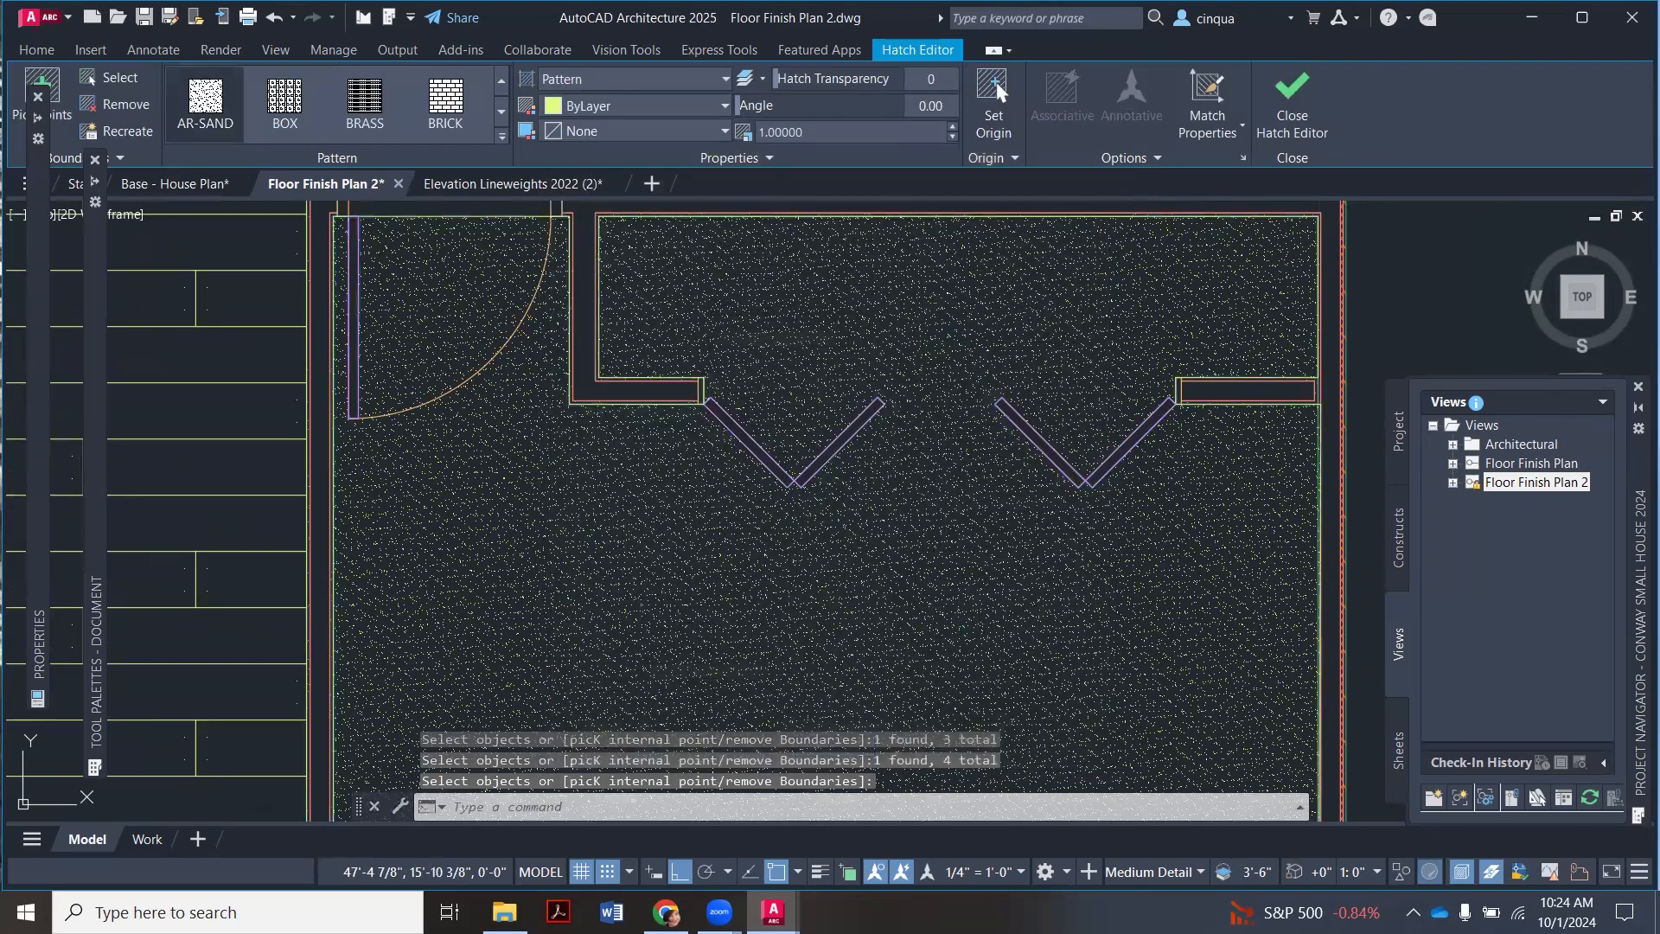
Step: Delete the hall's floor finish boundary polyline and the main room's boundary polyline that cross the hall opening
{"action": "scroll", "coordinate": [948, 438], "scroll_direction": "down", "scroll_amount": 5}
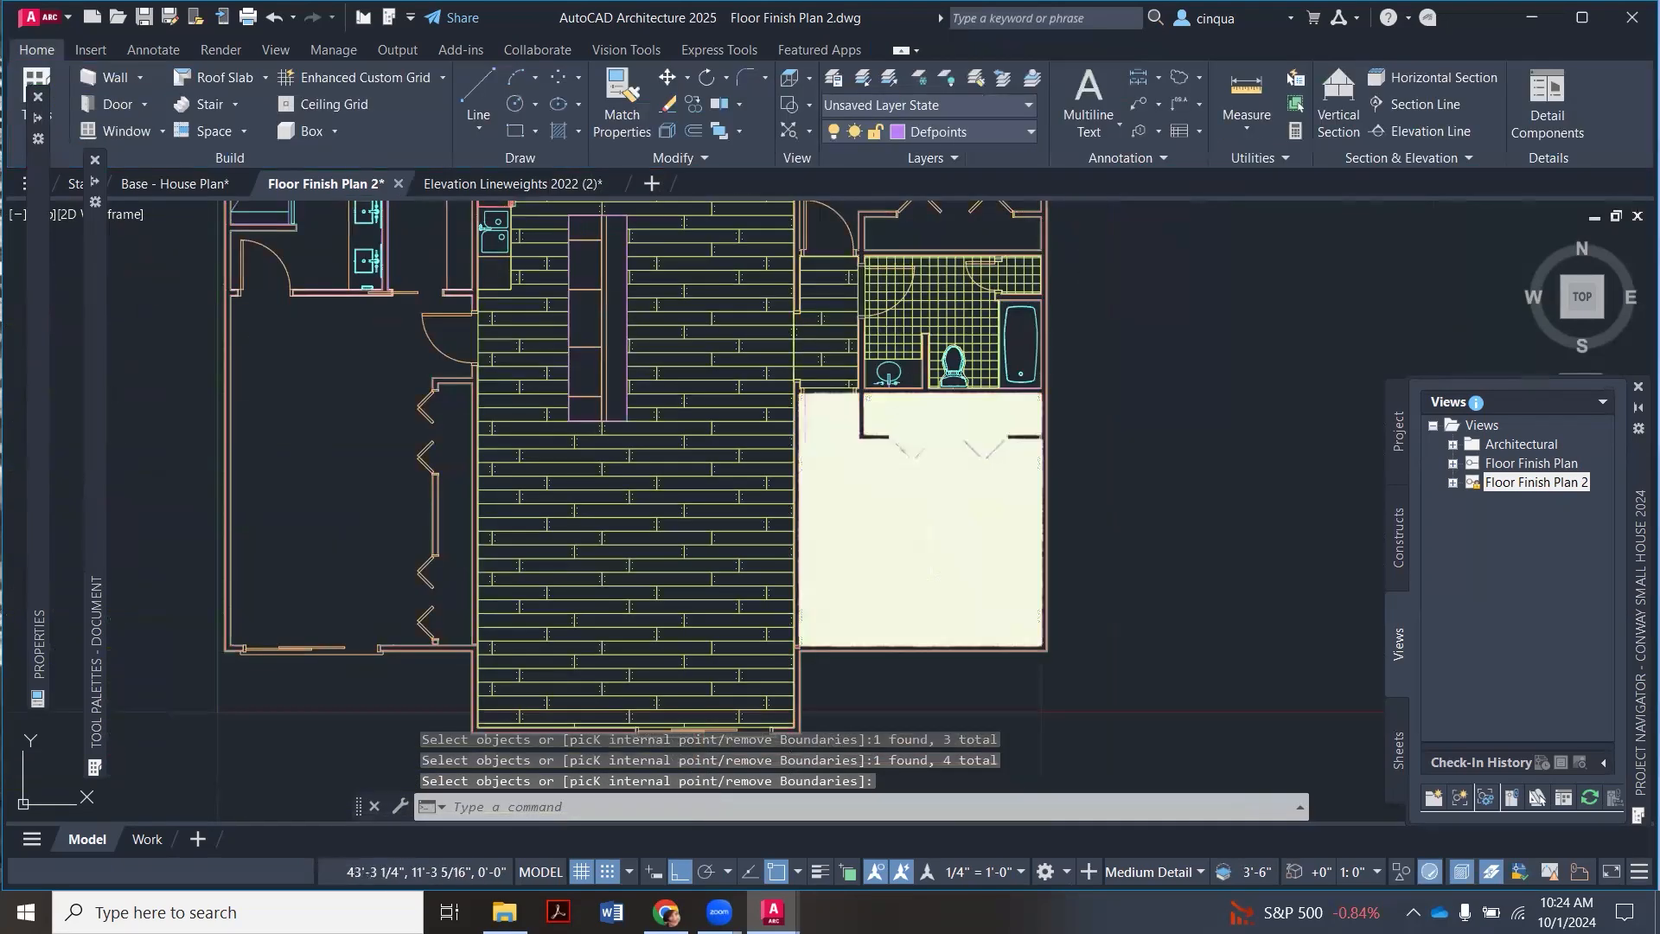
{"action": "scroll", "coordinate": [821, 302], "scroll_direction": "up", "scroll_amount": 2}
{"action": "scroll", "coordinate": [809, 524], "scroll_direction": "down", "scroll_amount": 1}
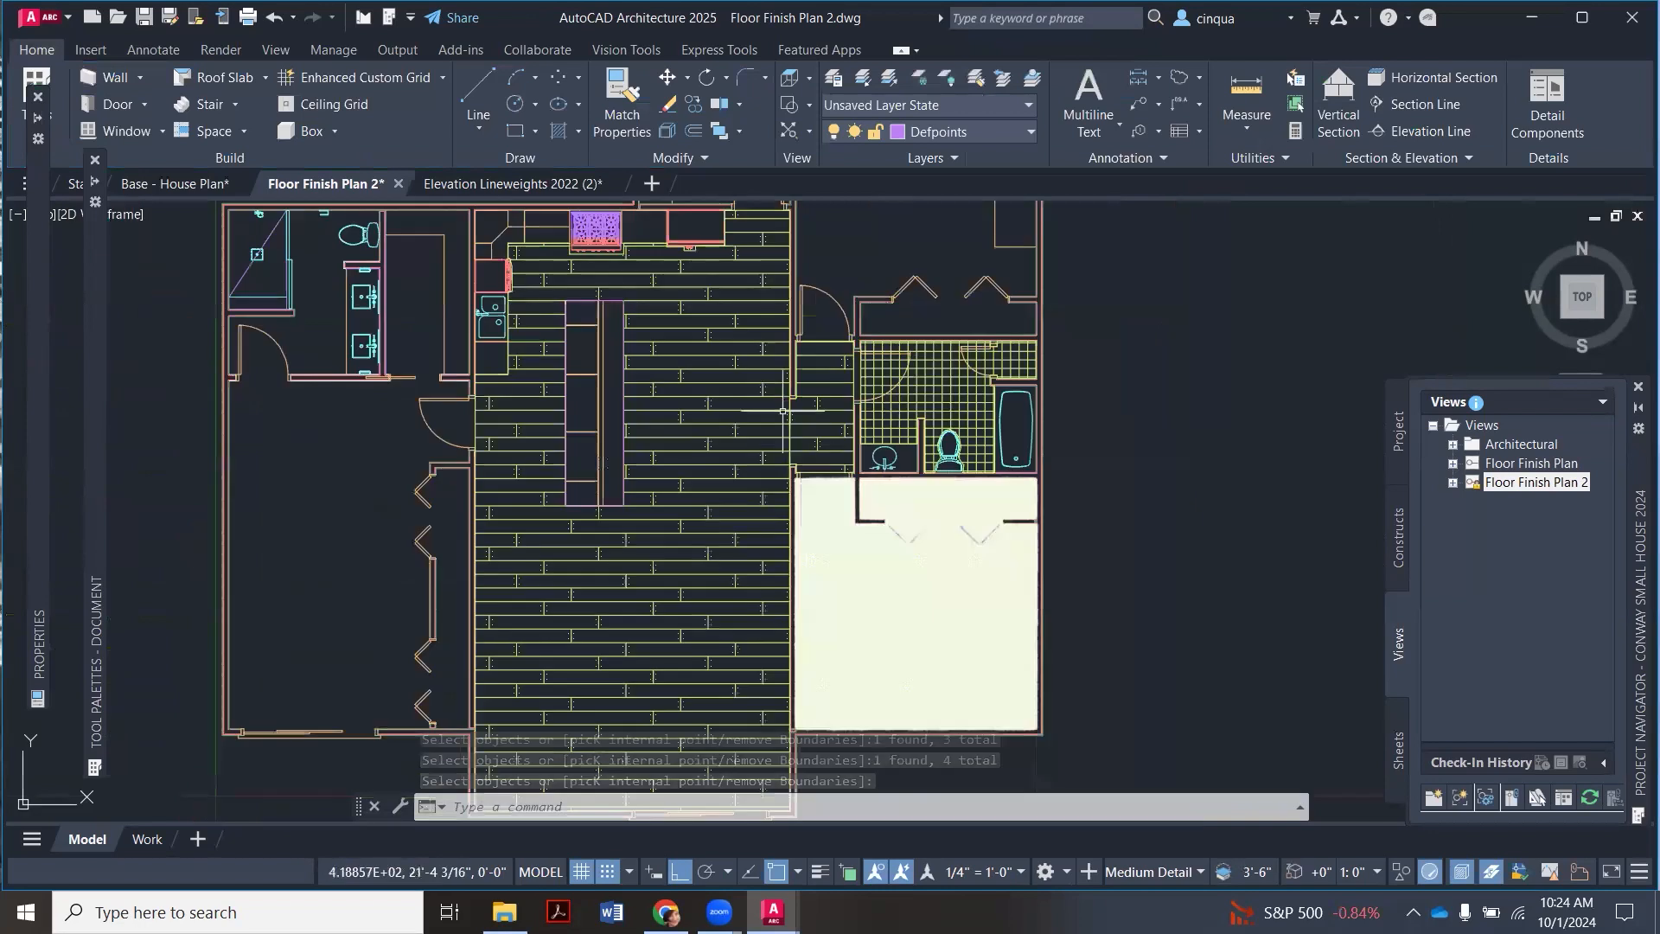
{"action": "scroll", "coordinate": [787, 412], "scroll_direction": "up", "scroll_amount": 1}
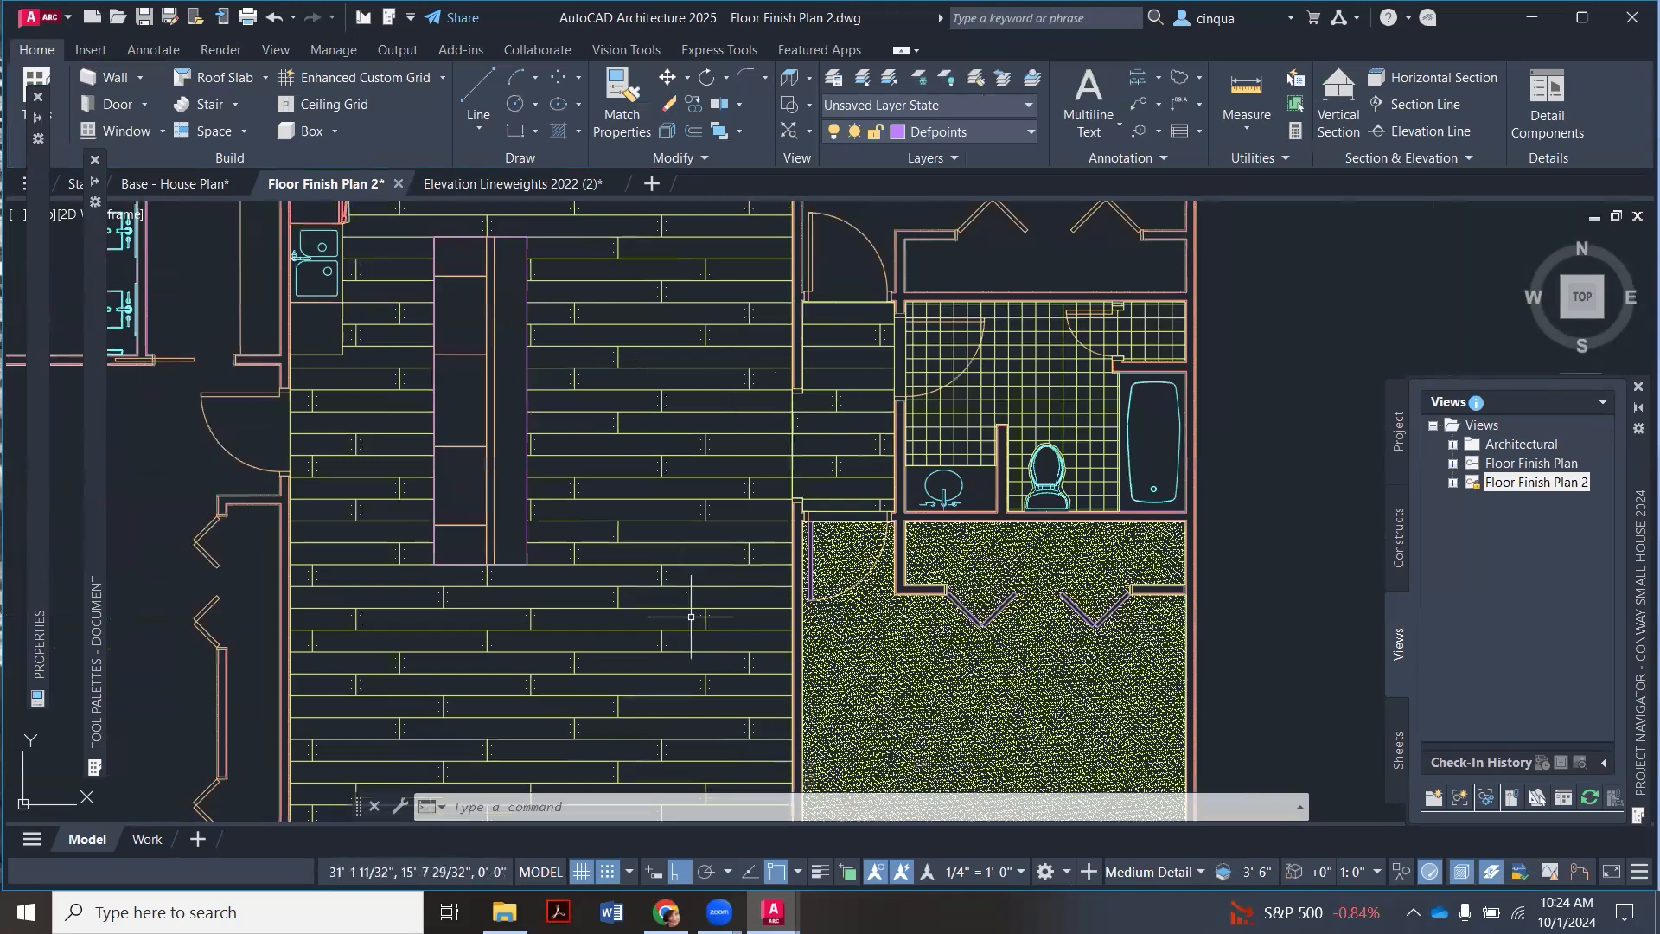
{"action": "left_click", "coordinate": [795, 438]}
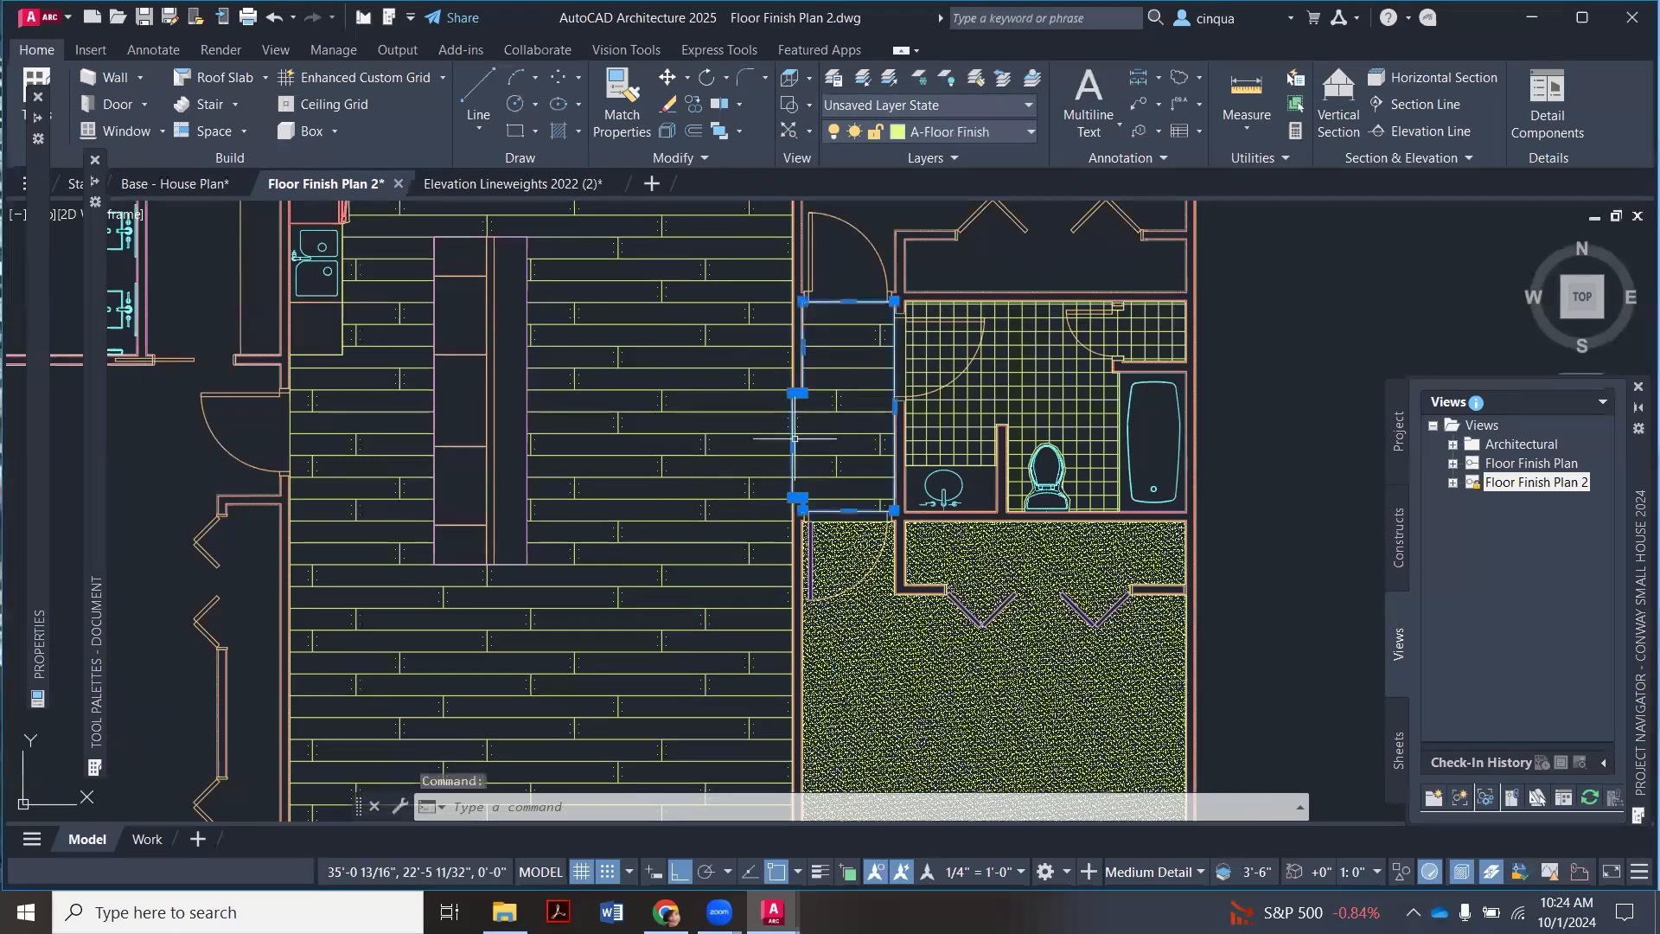
{"action": "key", "text": "Delete"}
{"action": "left_click", "coordinate": [791, 441]}
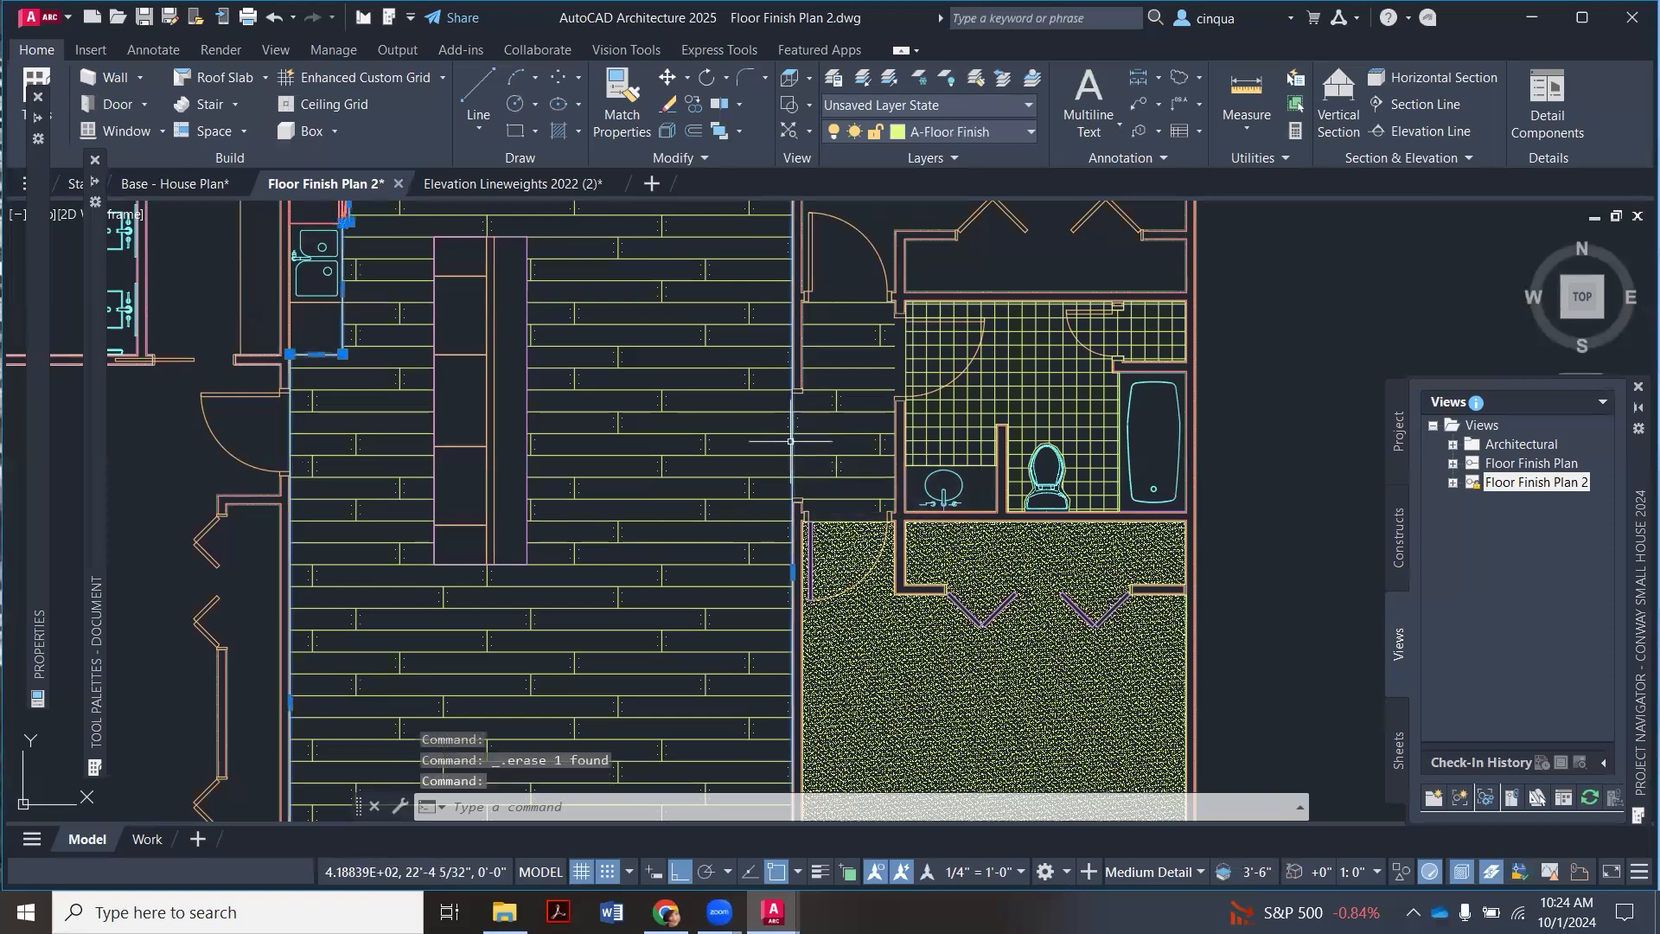
{"action": "key", "text": "Delete"}
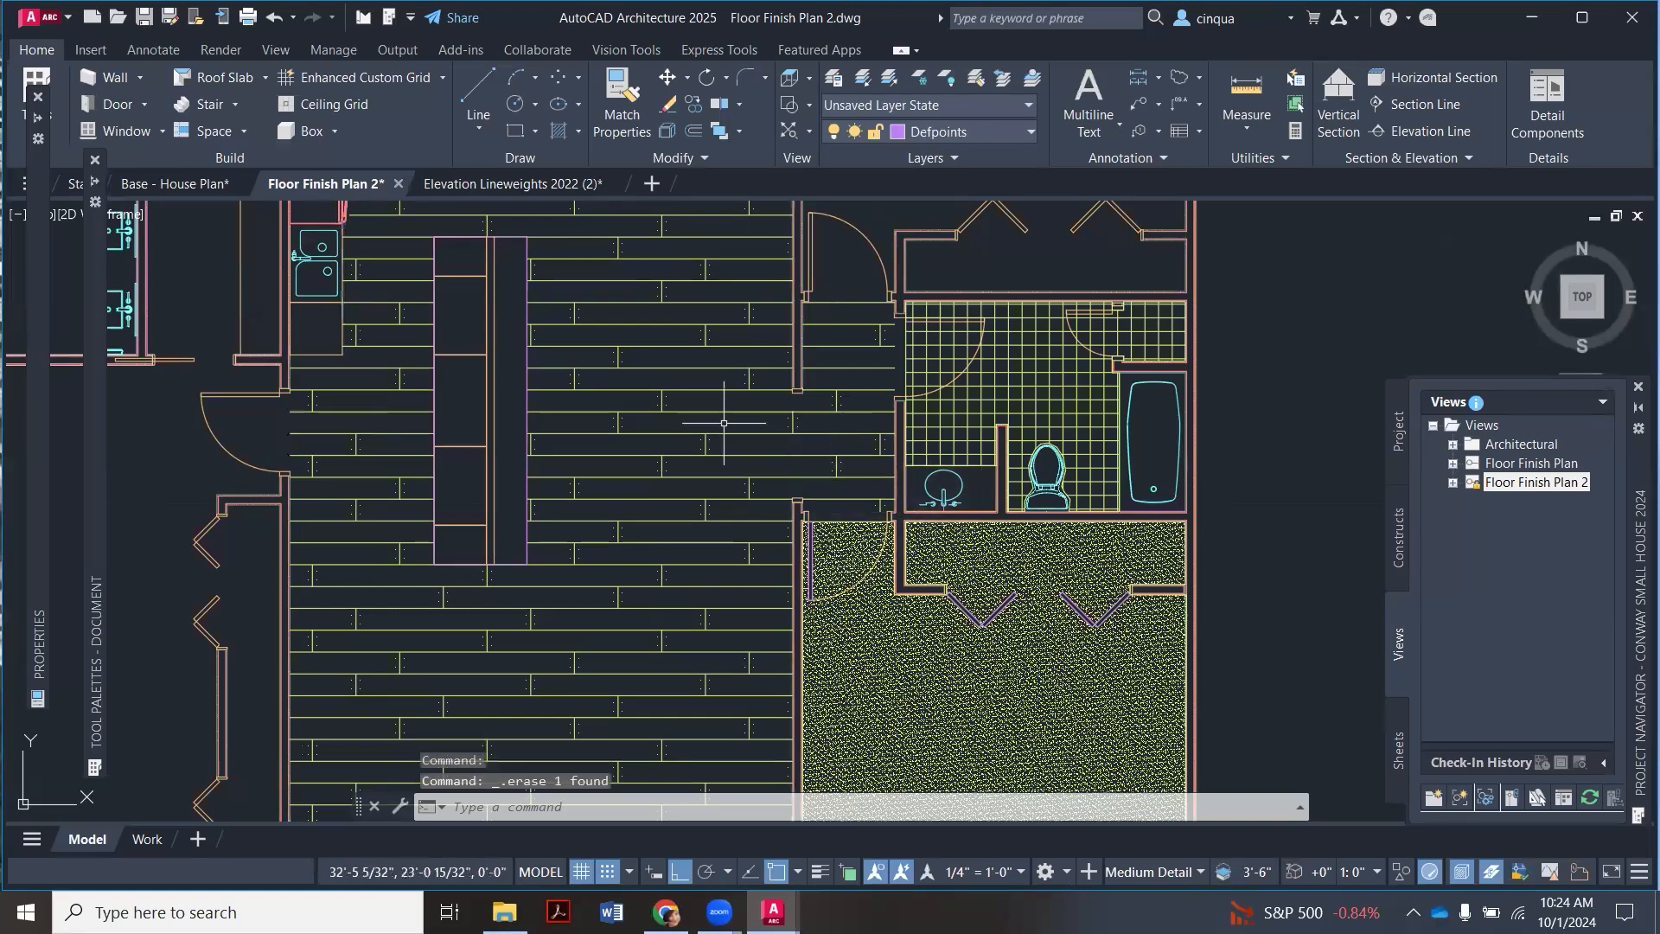
Step: Draw a line across the hall side of the south bedroom's door opening, from jamb to jamb
{"action": "scroll", "coordinate": [804, 493], "scroll_direction": "up", "scroll_amount": 3}
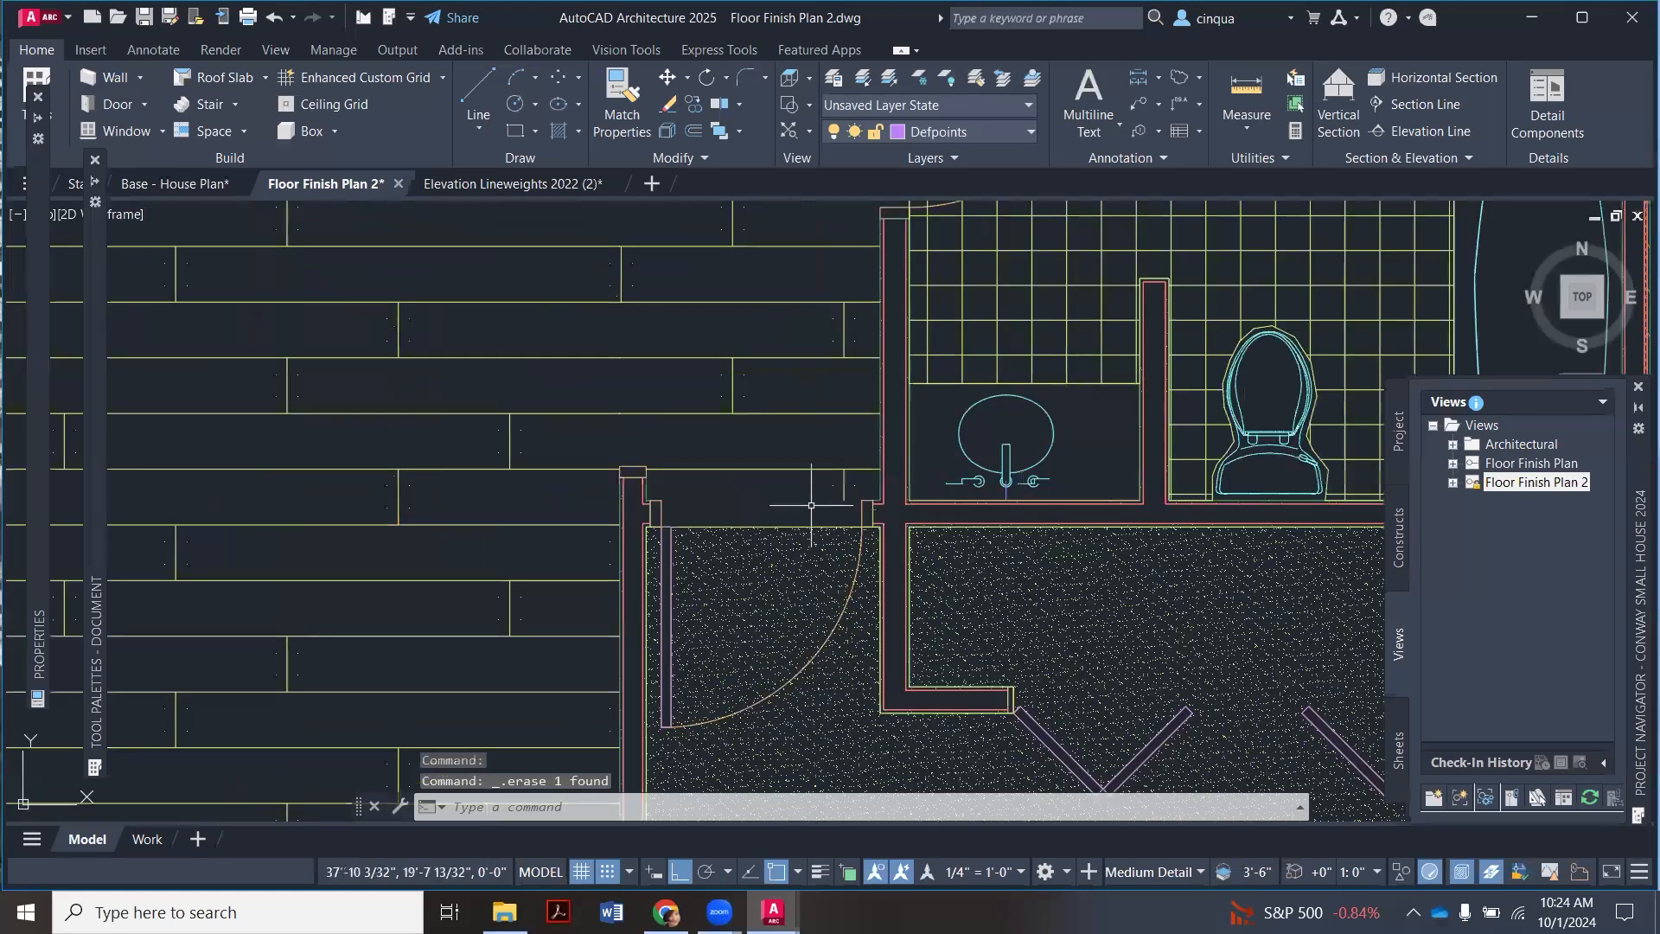
{"action": "left_click", "coordinate": [479, 128]}
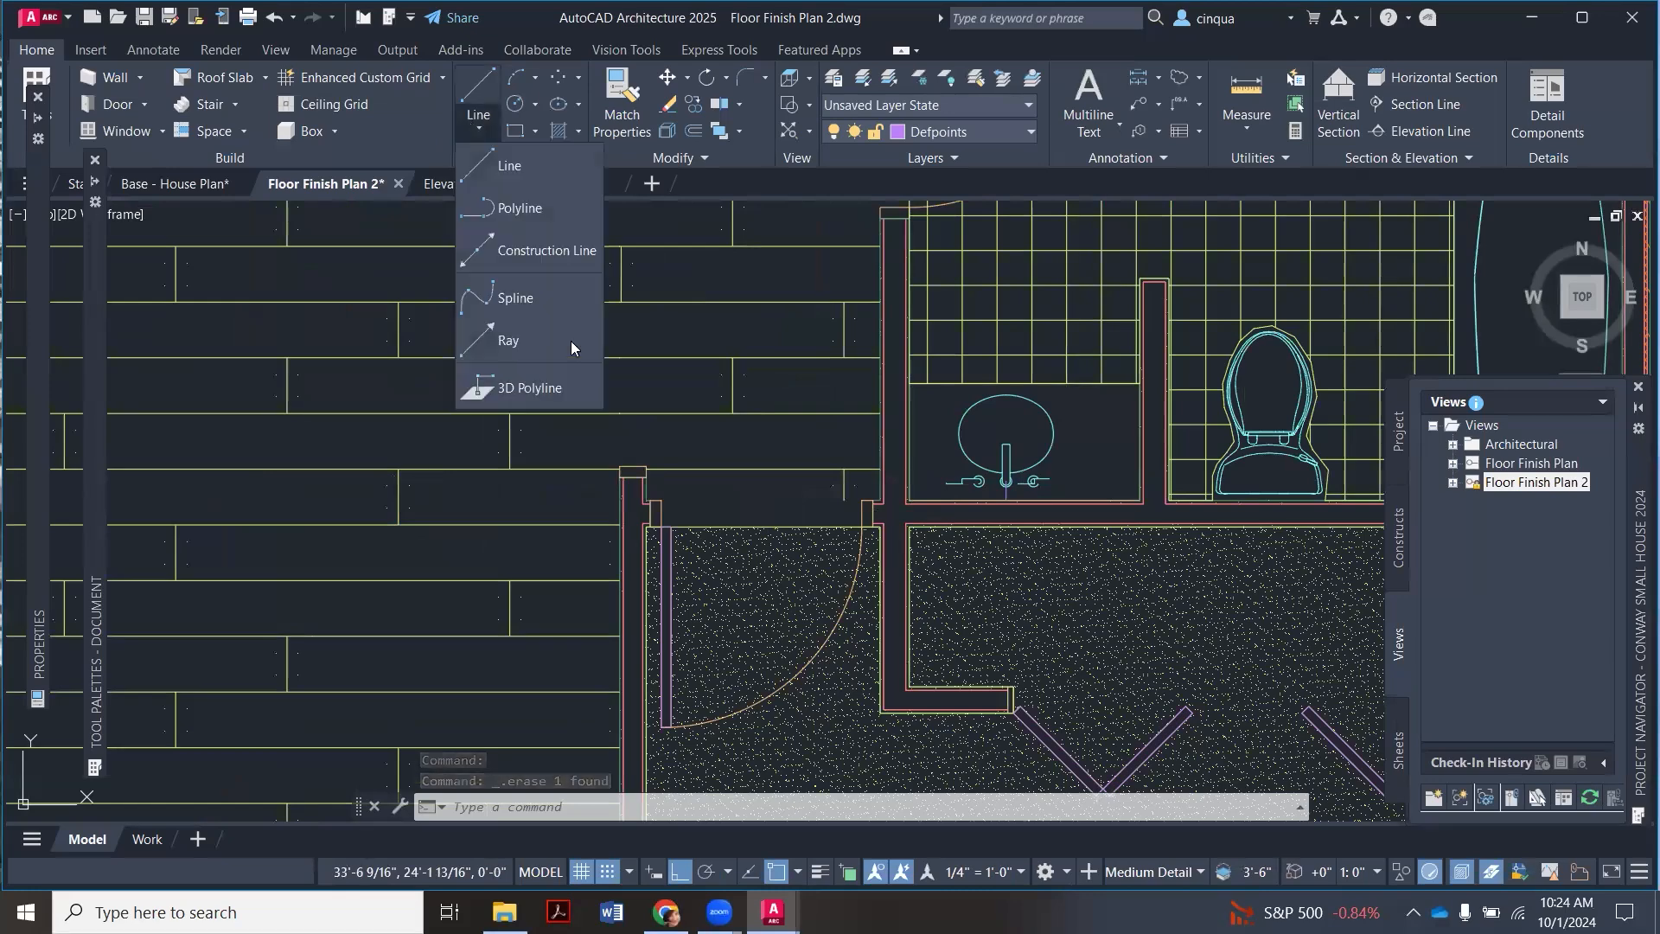
{"action": "left_click", "coordinate": [509, 166]}
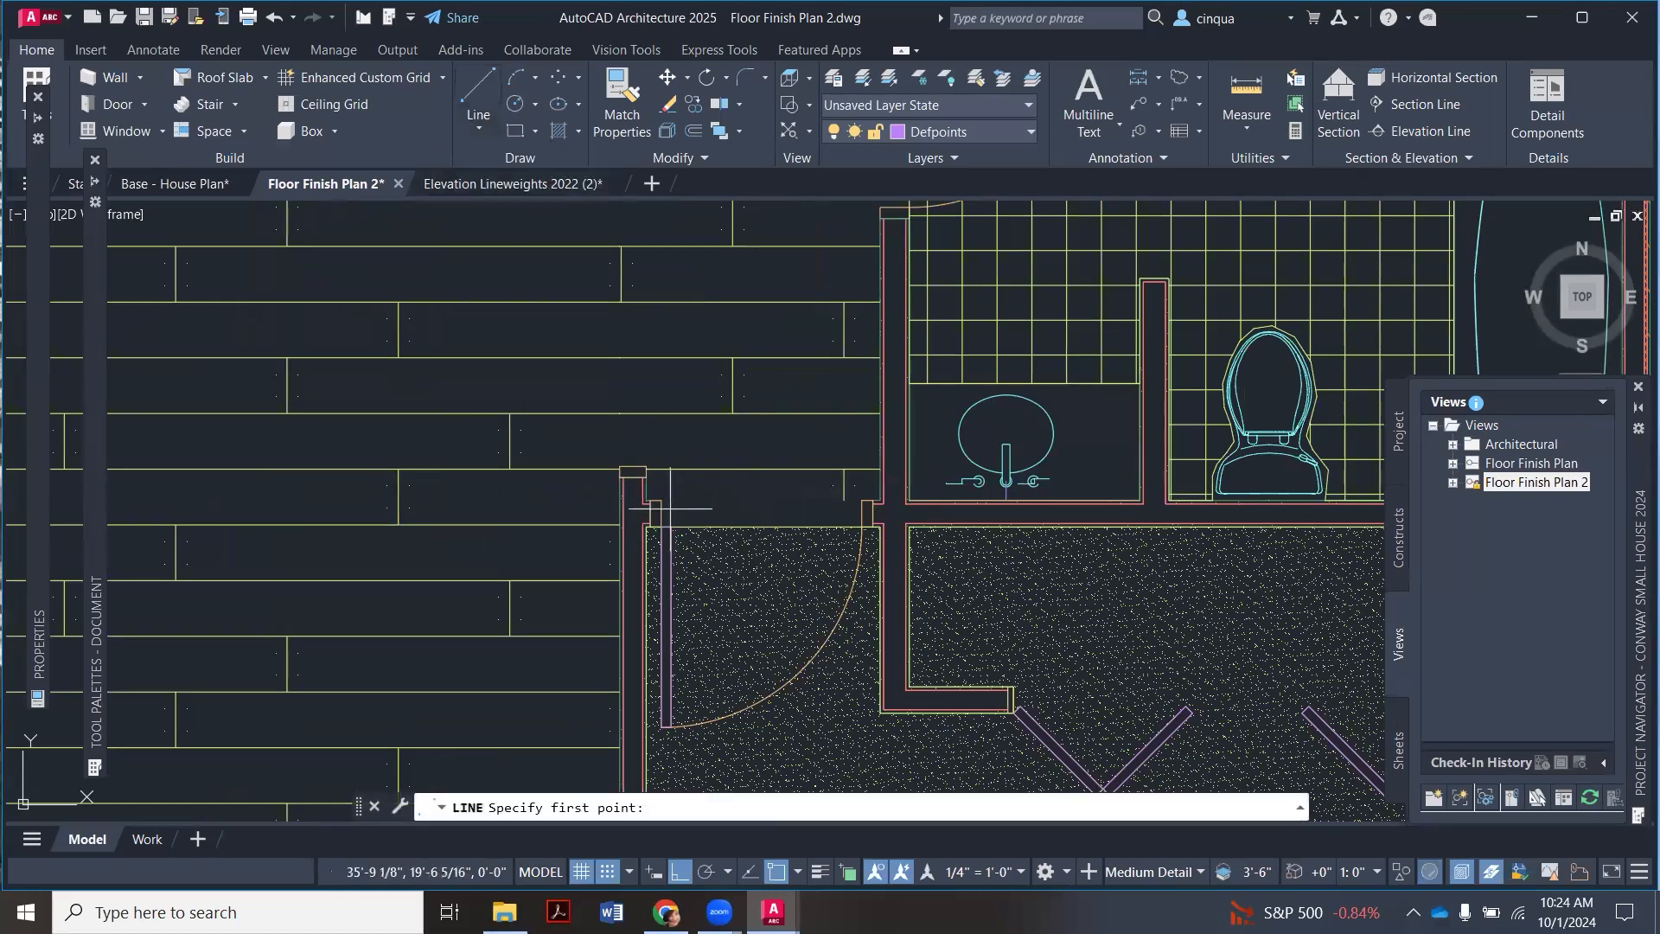
{"action": "scroll", "coordinate": [647, 498], "scroll_direction": "up", "scroll_amount": 3}
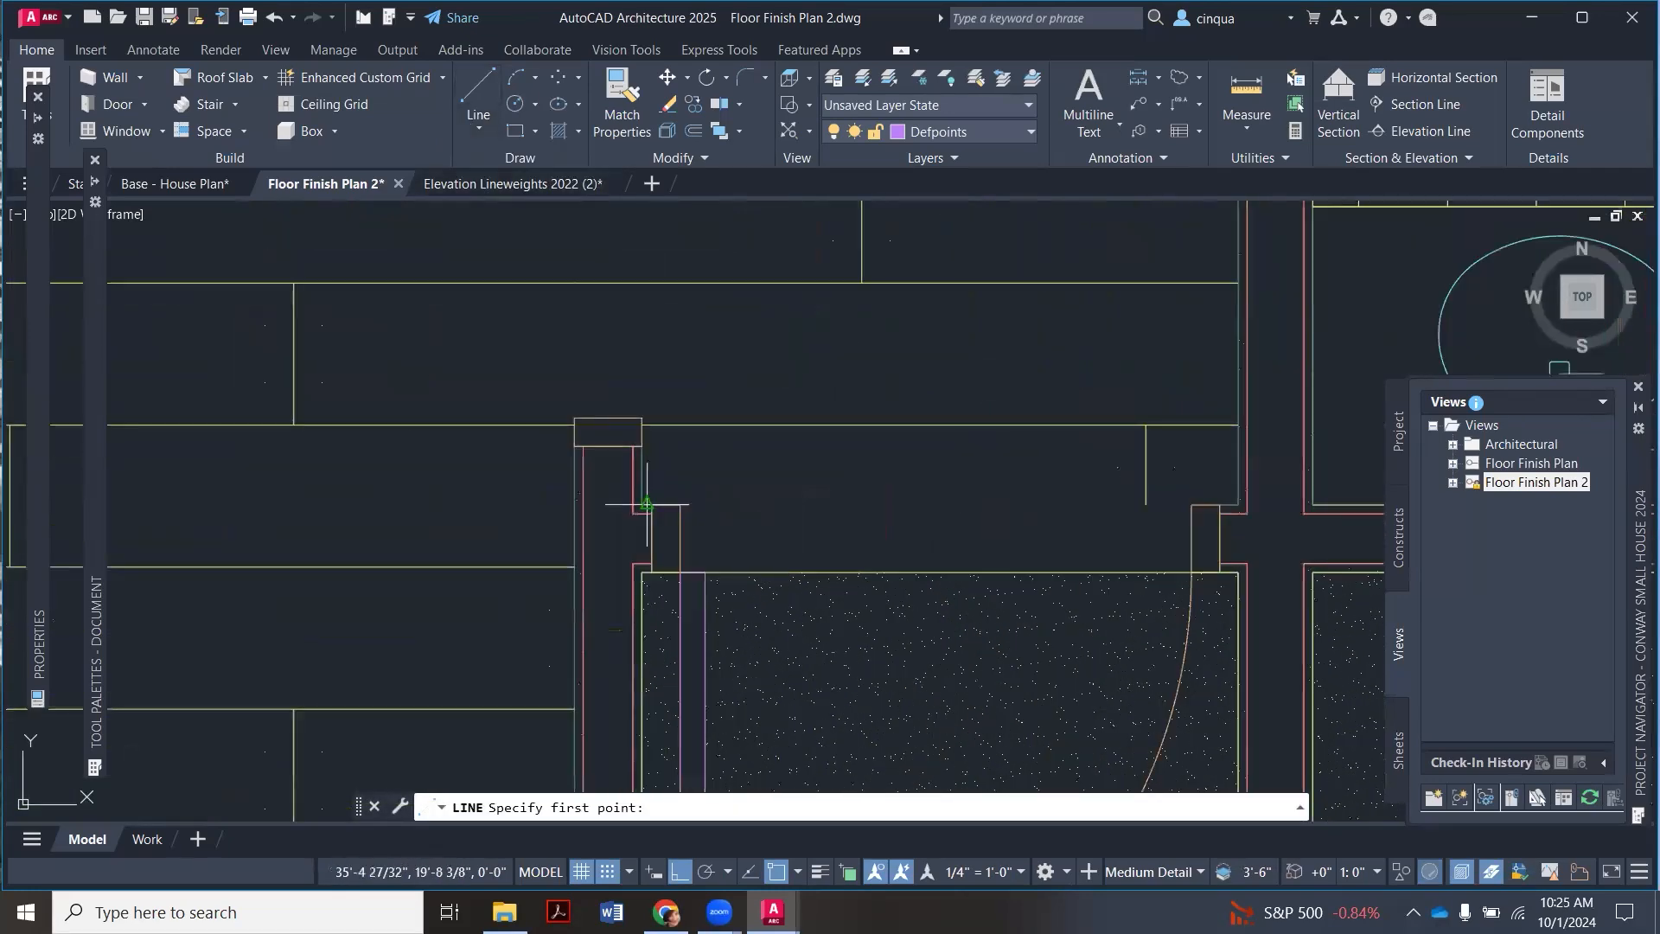
{"action": "left_click", "coordinate": [644, 504]}
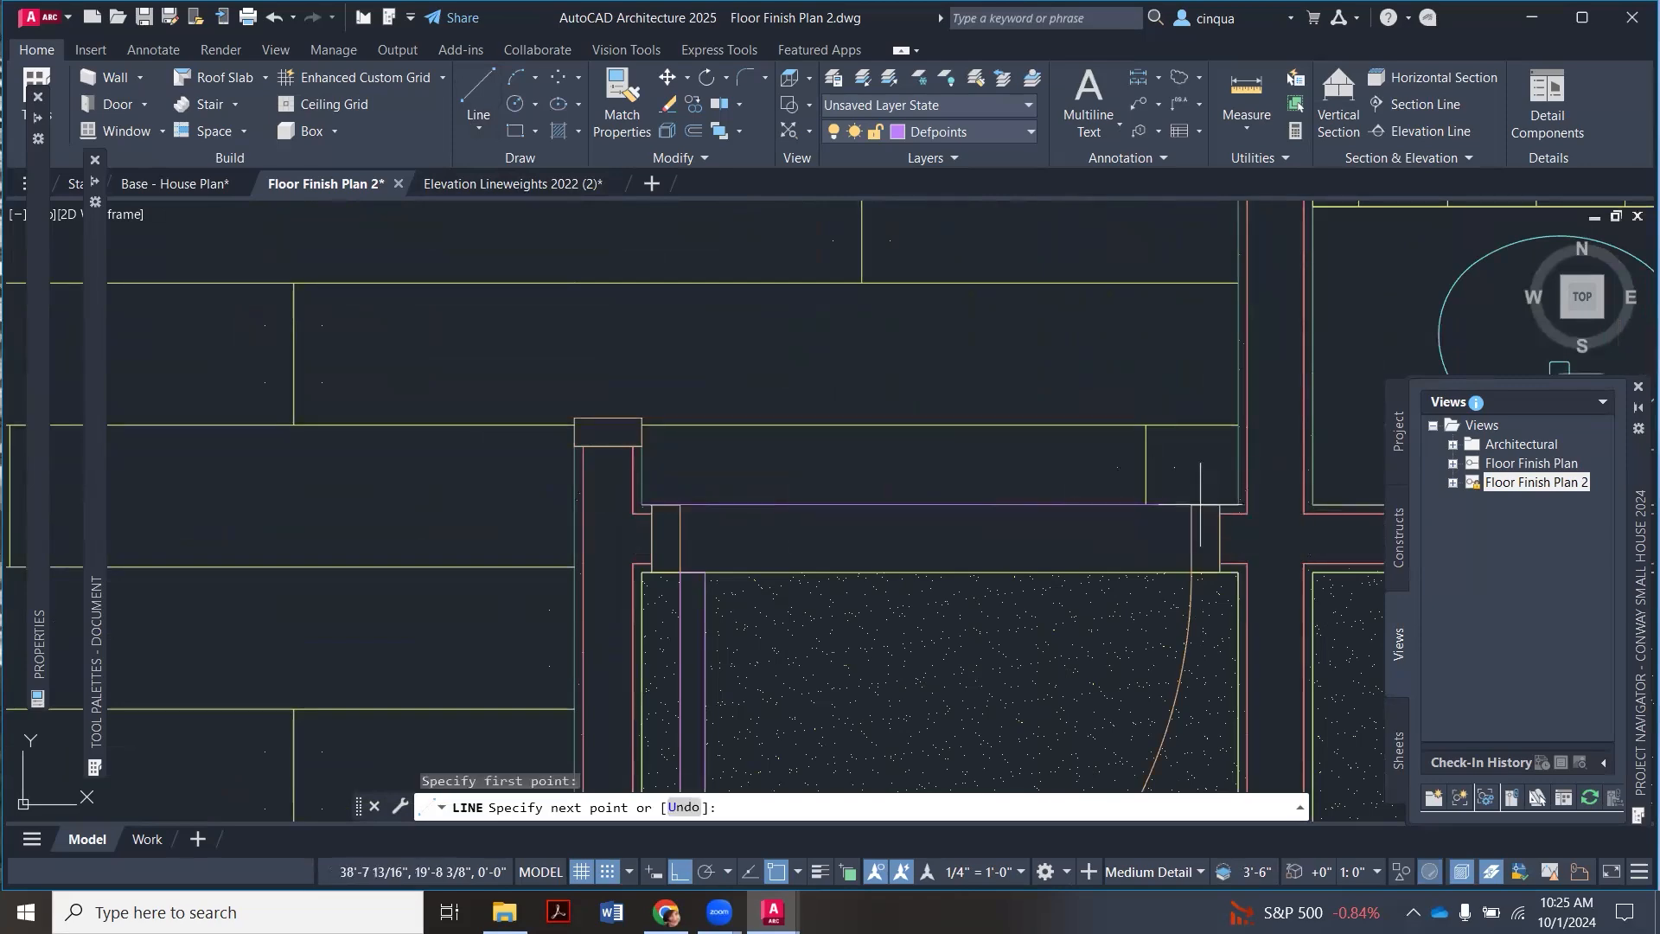
{"action": "left_click", "coordinate": [1191, 504]}
{"action": "scroll", "coordinate": [1191, 504], "scroll_direction": "down", "scroll_amount": 4}
{"action": "key", "text": "Escape"}
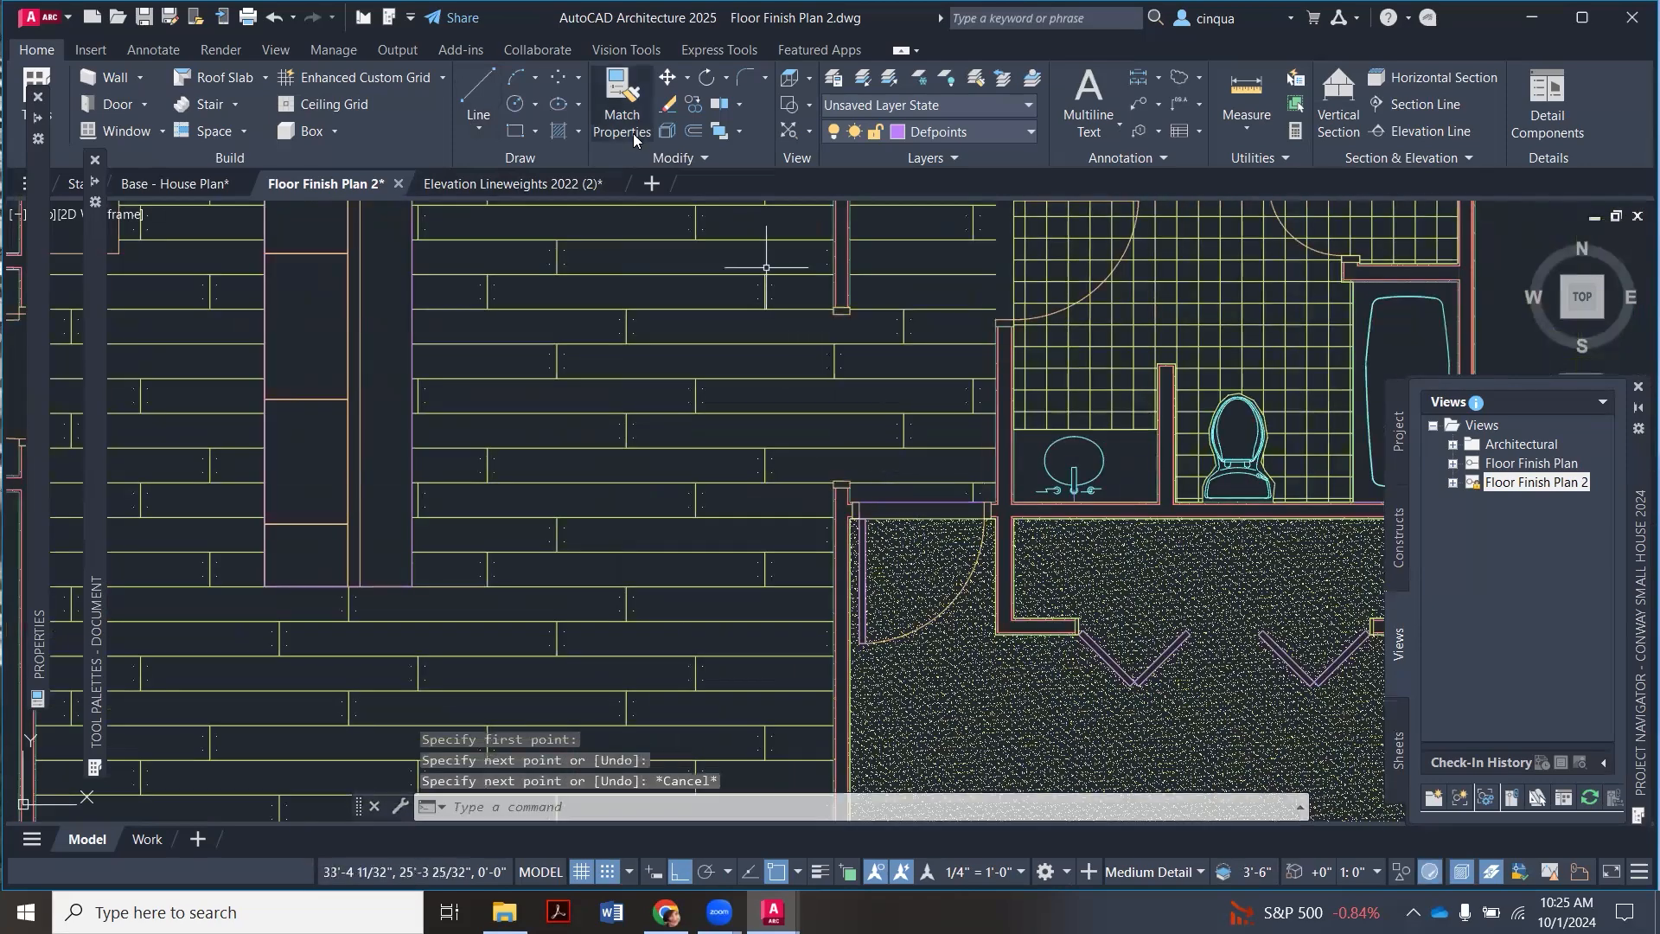
{"action": "left_click", "coordinate": [621, 103]}
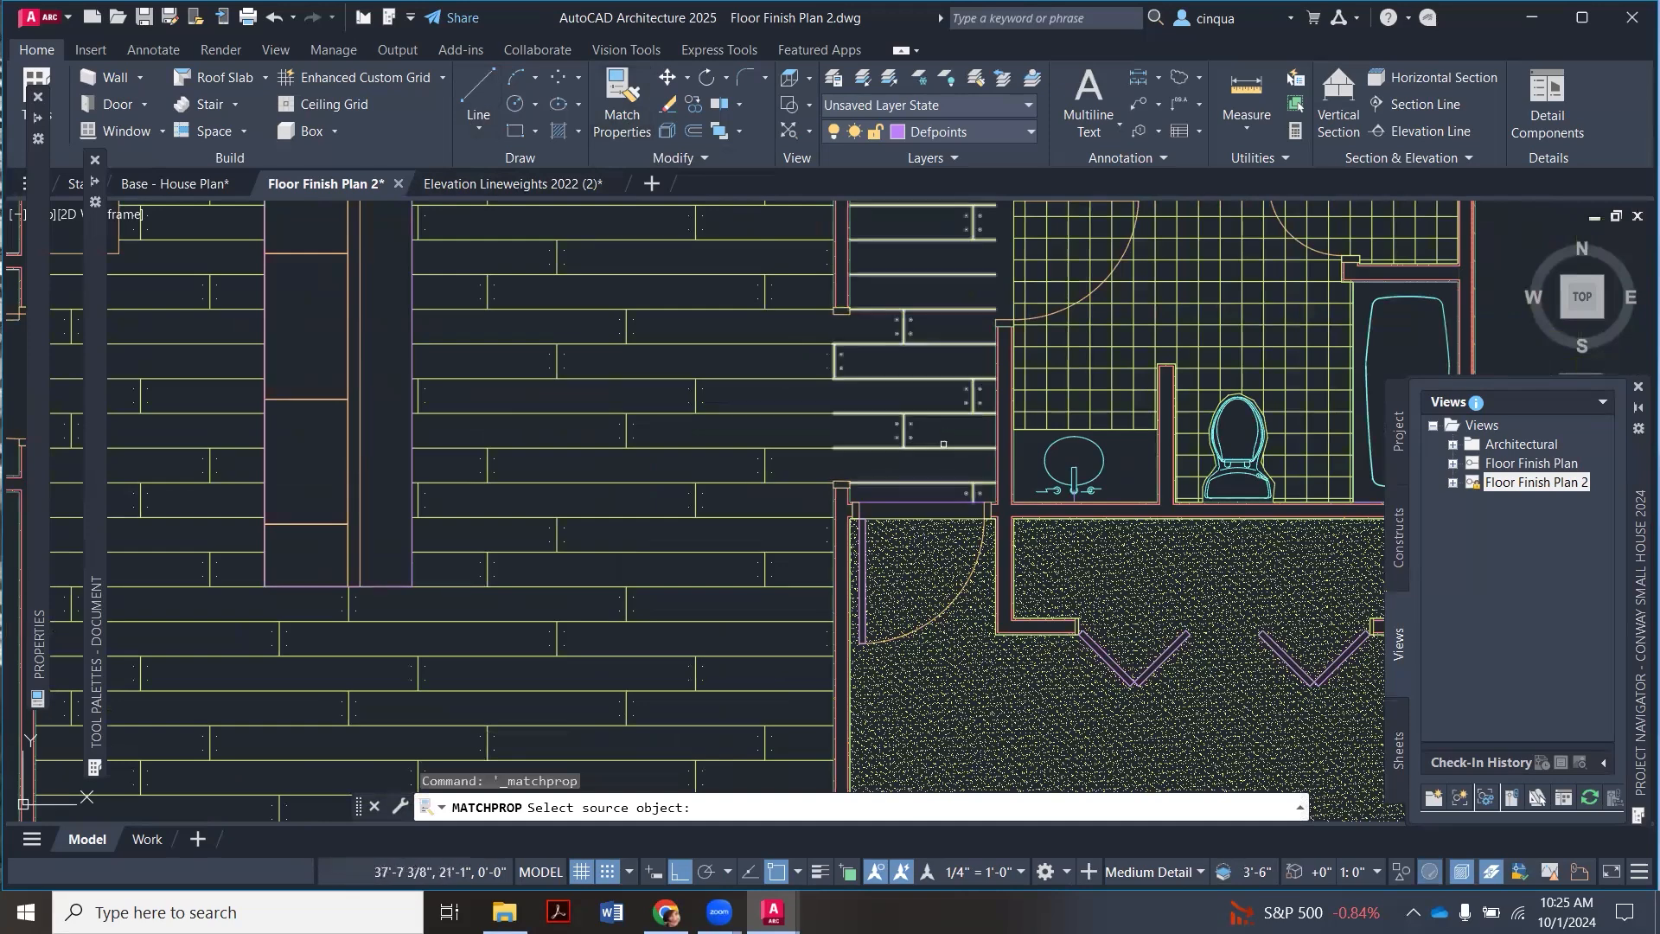
{"action": "left_click", "coordinate": [933, 494]}
{"action": "left_click", "coordinate": [931, 498]}
{"action": "key", "text": "Escape"}
{"action": "scroll", "coordinate": [762, 563], "scroll_direction": "down", "scroll_amount": 3}
{"action": "key", "text": "Escape"}
Step: Match the properties of the south bedroom's threshold line to the yellow line outside the plan to the northeast
{"action": "left_click", "coordinate": [627, 115]}
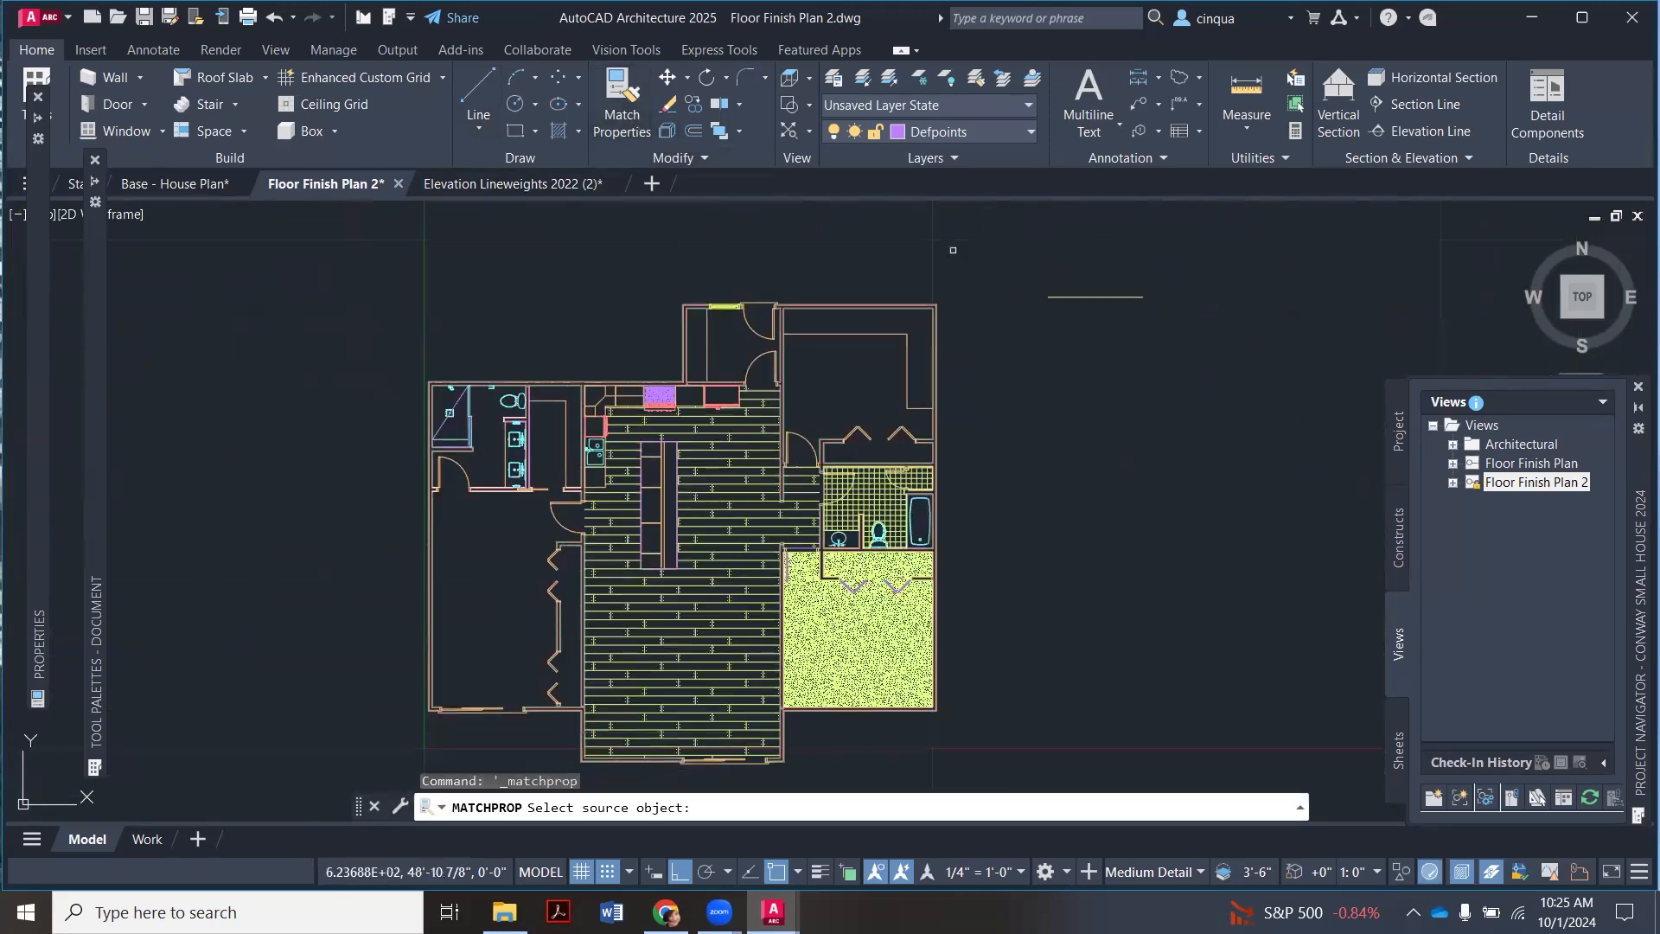
{"action": "left_click", "coordinate": [1094, 295]}
{"action": "scroll", "coordinate": [835, 520], "scroll_direction": "up", "scroll_amount": 8}
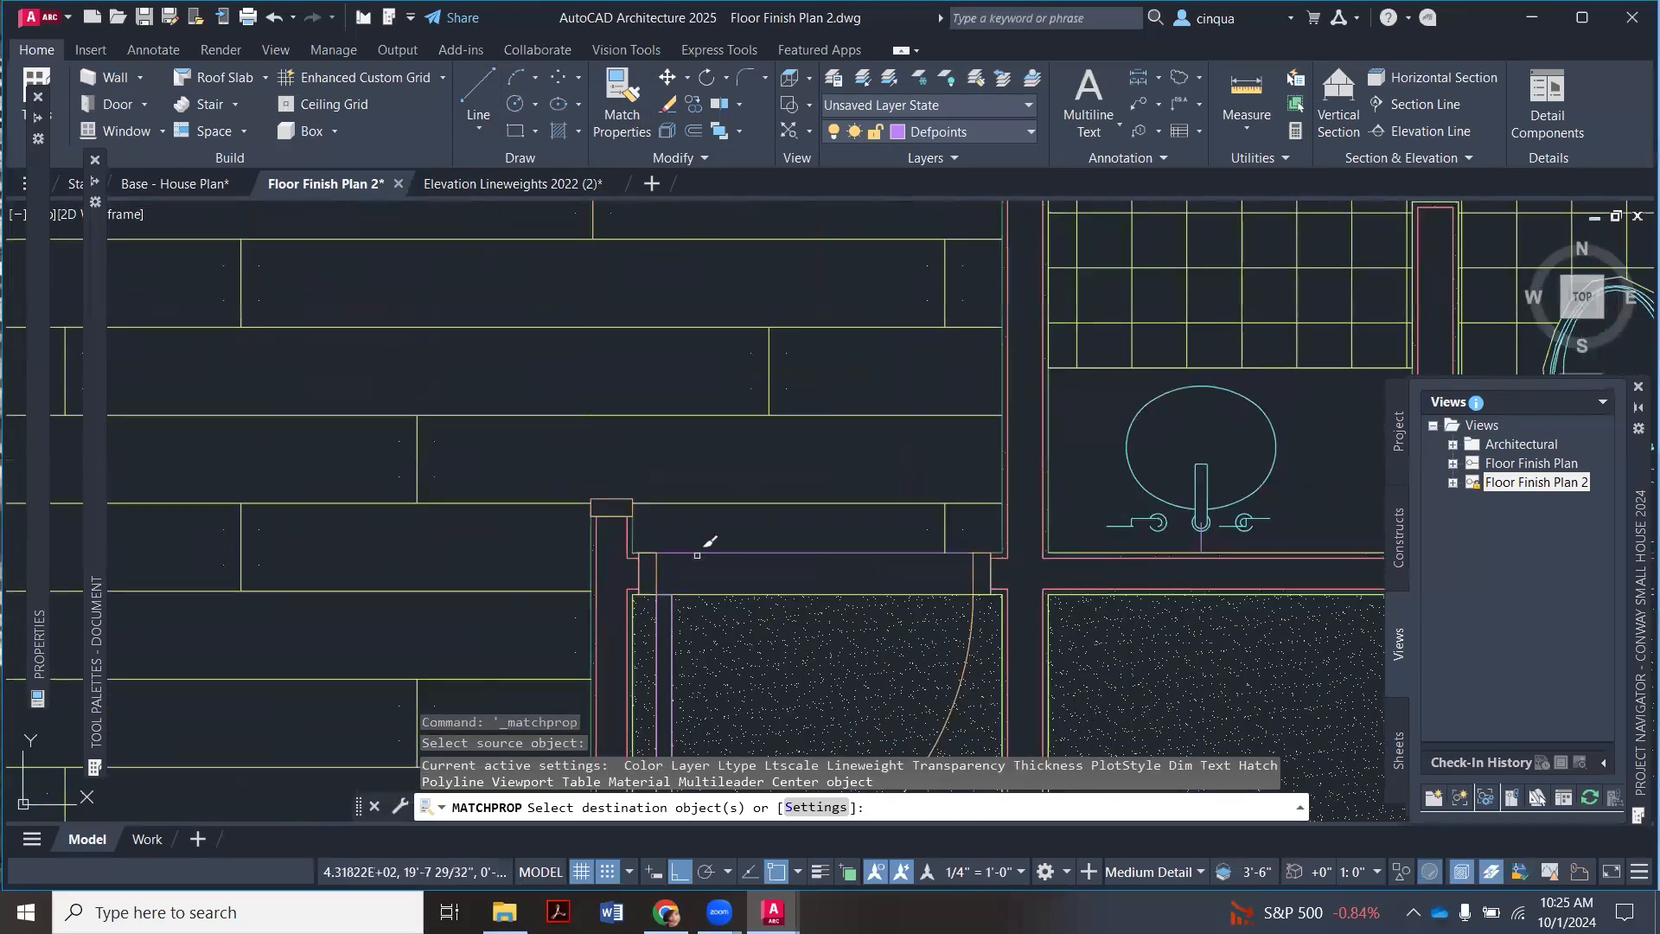
{"action": "left_click", "coordinate": [697, 555]}
{"action": "scroll", "coordinate": [801, 441], "scroll_direction": "down", "scroll_amount": 5}
{"action": "key", "text": "Escape"}
{"action": "scroll", "coordinate": [801, 441], "scroll_direction": "up", "scroll_amount": 2}
{"action": "scroll", "coordinate": [831, 403], "scroll_direction": "down", "scroll_amount": 4}
{"action": "scroll", "coordinate": [830, 403], "scroll_direction": "up", "scroll_amount": 4}
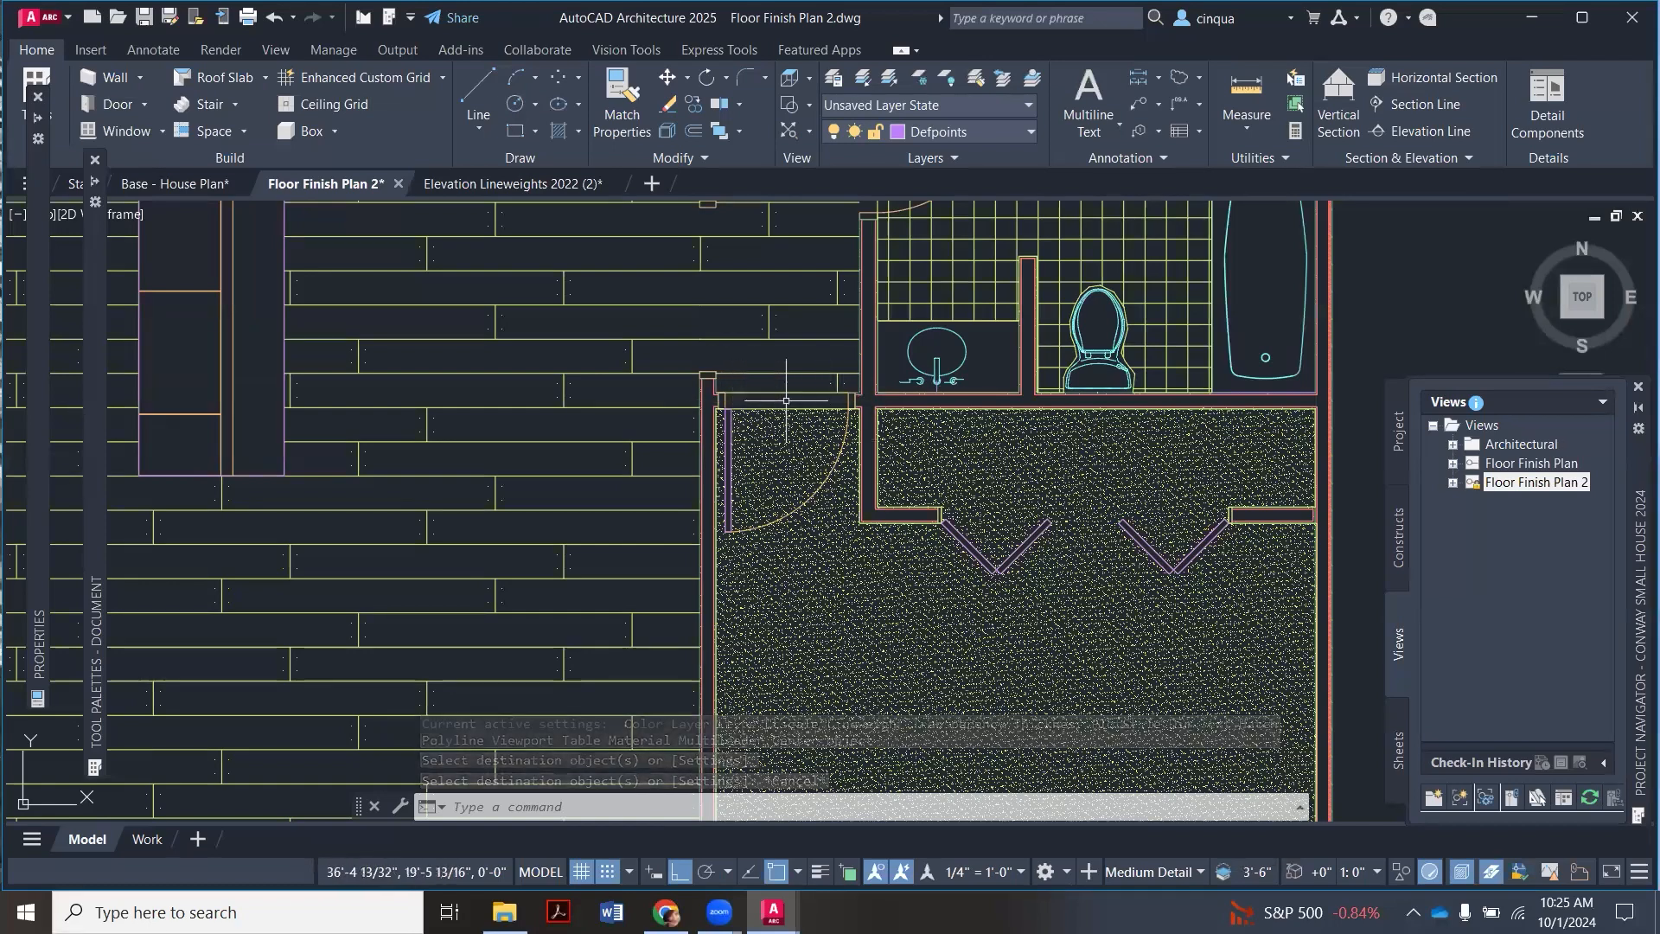
Step: Make A-Floor Finish the current layer and draw a line across the bedroom side of the north bedroom's door opening, from jamb to jamb
{"action": "scroll", "coordinate": [853, 581], "scroll_direction": "down", "scroll_amount": 4}
{"action": "scroll", "coordinate": [840, 422], "scroll_direction": "up", "scroll_amount": 4}
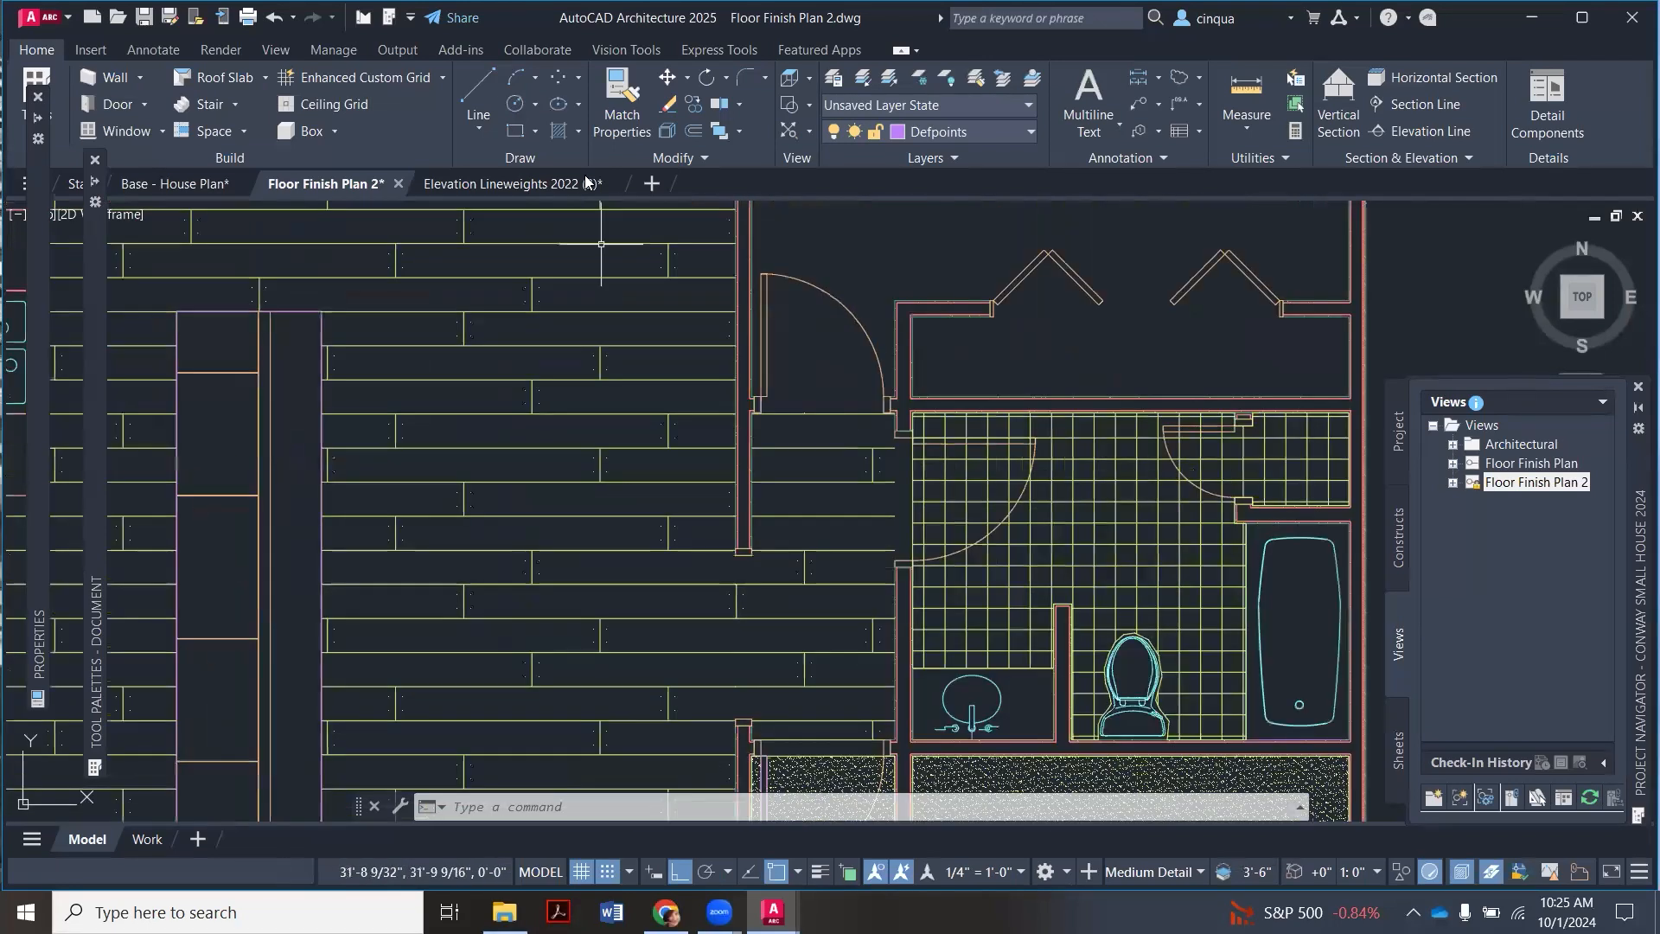
{"action": "left_click", "coordinate": [478, 129]}
{"action": "left_click", "coordinate": [489, 167]}
{"action": "scroll", "coordinate": [773, 390], "scroll_direction": "up", "scroll_amount": 3}
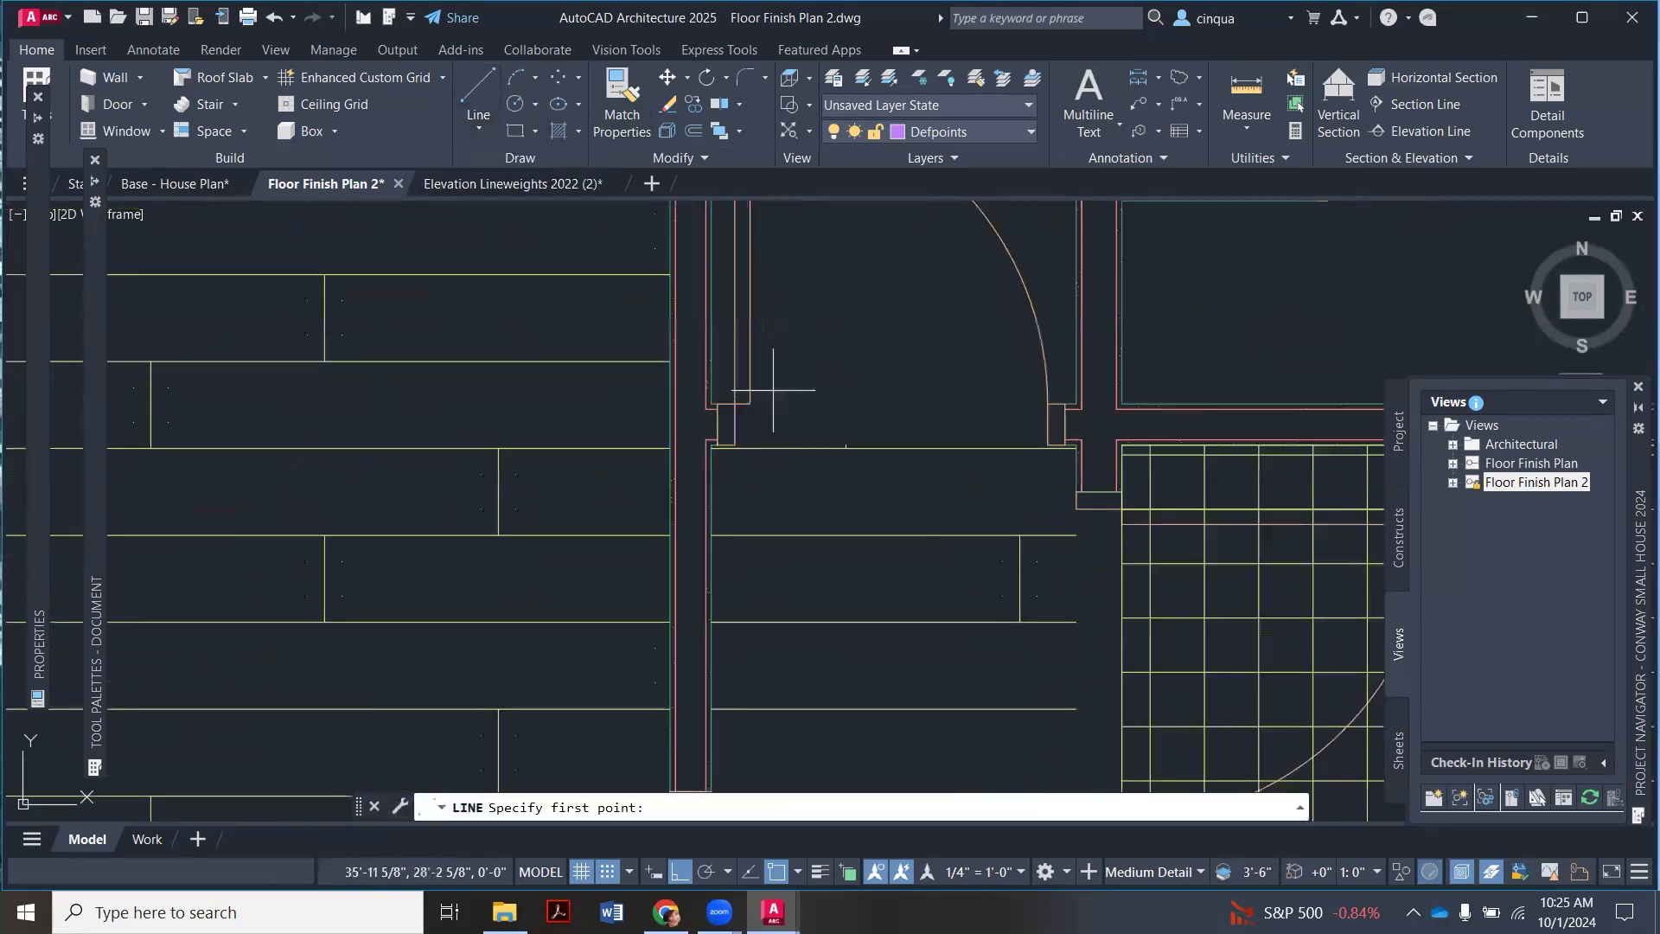
{"action": "left_click", "coordinate": [986, 136]}
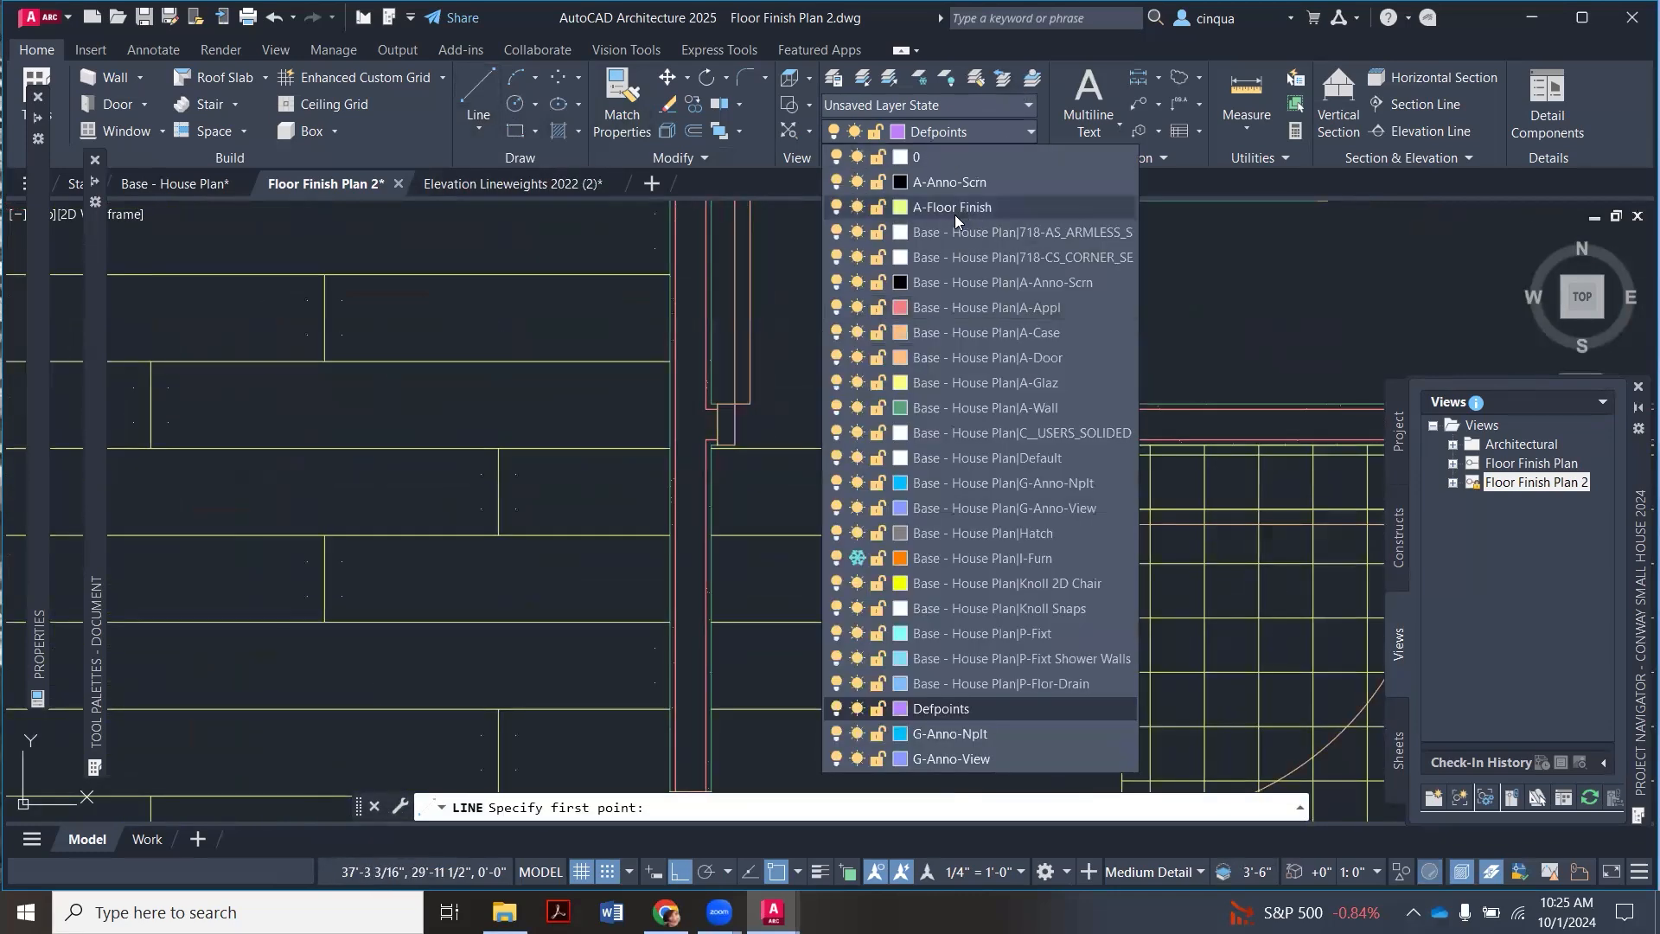
{"action": "left_click", "coordinate": [954, 215]}
{"action": "left_click", "coordinate": [749, 402]}
{"action": "scroll", "coordinate": [749, 402], "scroll_direction": "up", "scroll_amount": 2}
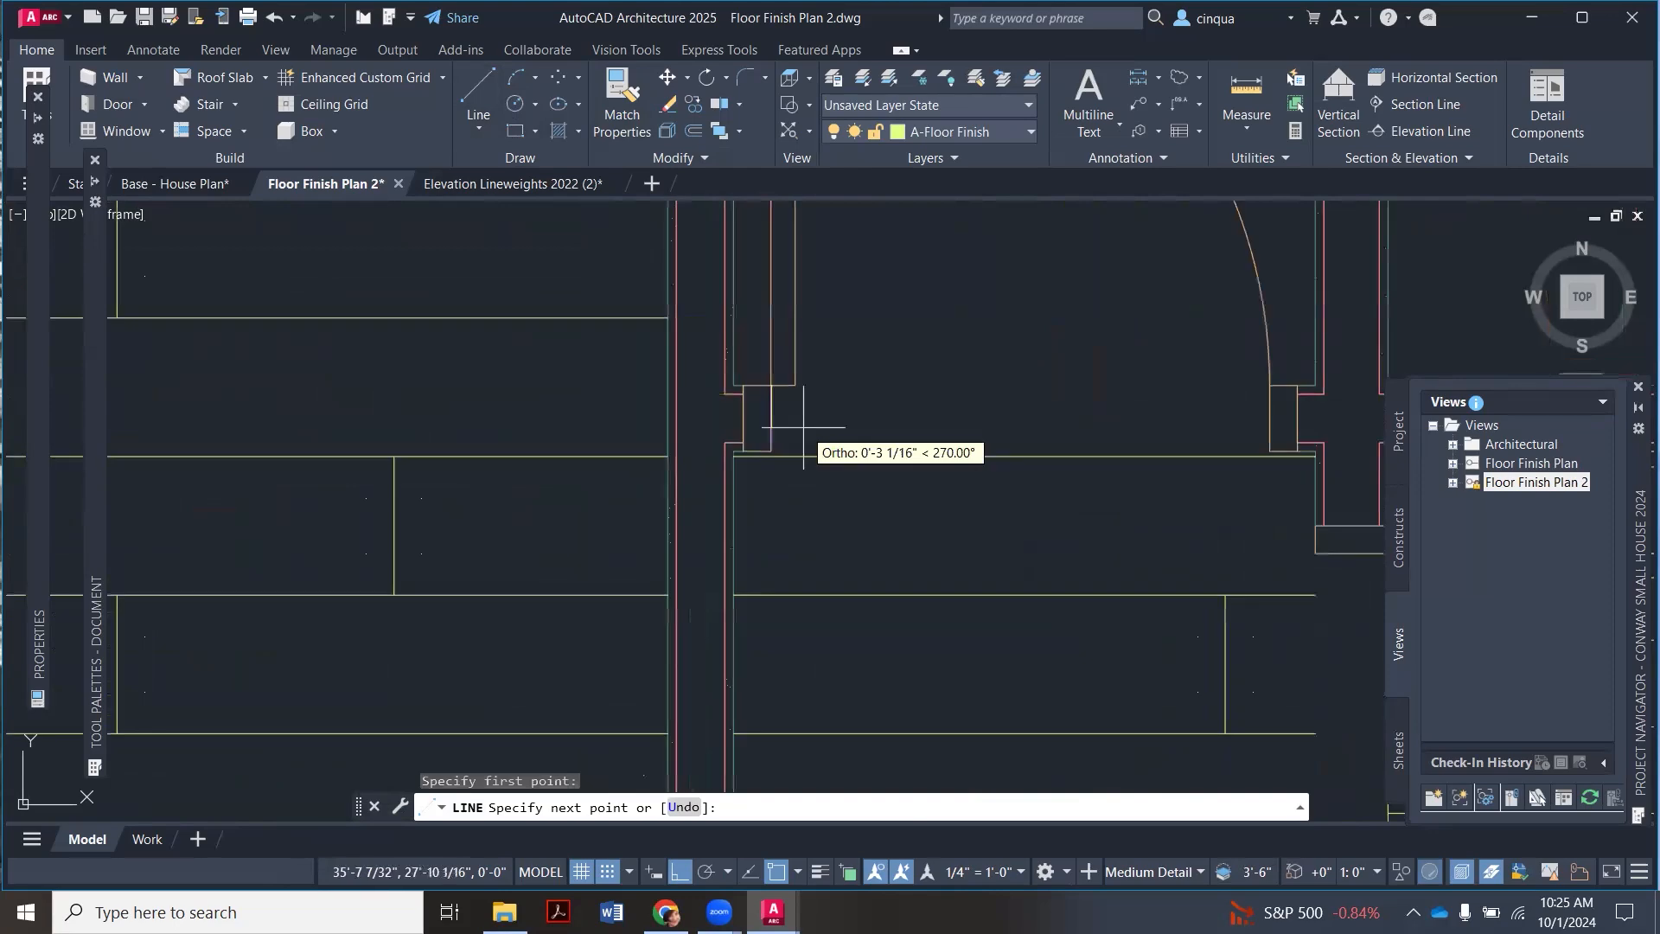
{"action": "left_click", "coordinate": [1265, 388]}
{"action": "scroll", "coordinate": [951, 406], "scroll_direction": "down", "scroll_amount": 5}
{"action": "key", "text": "Escape"}
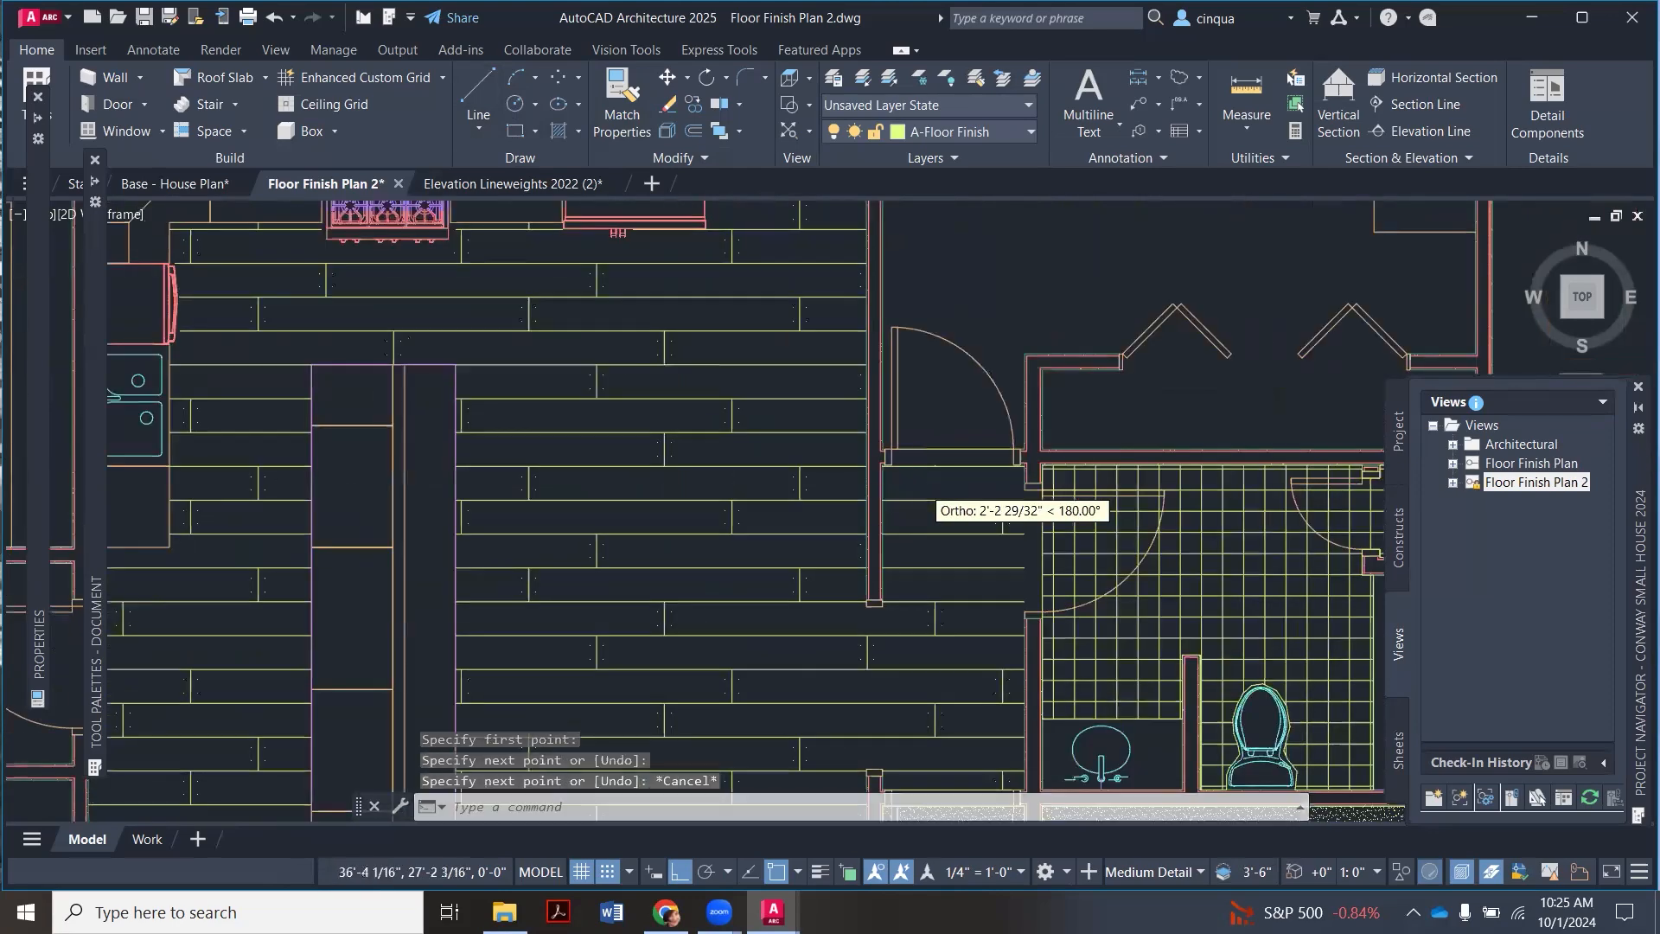
{"action": "scroll", "coordinate": [1025, 294], "scroll_direction": "down", "scroll_amount": 2}
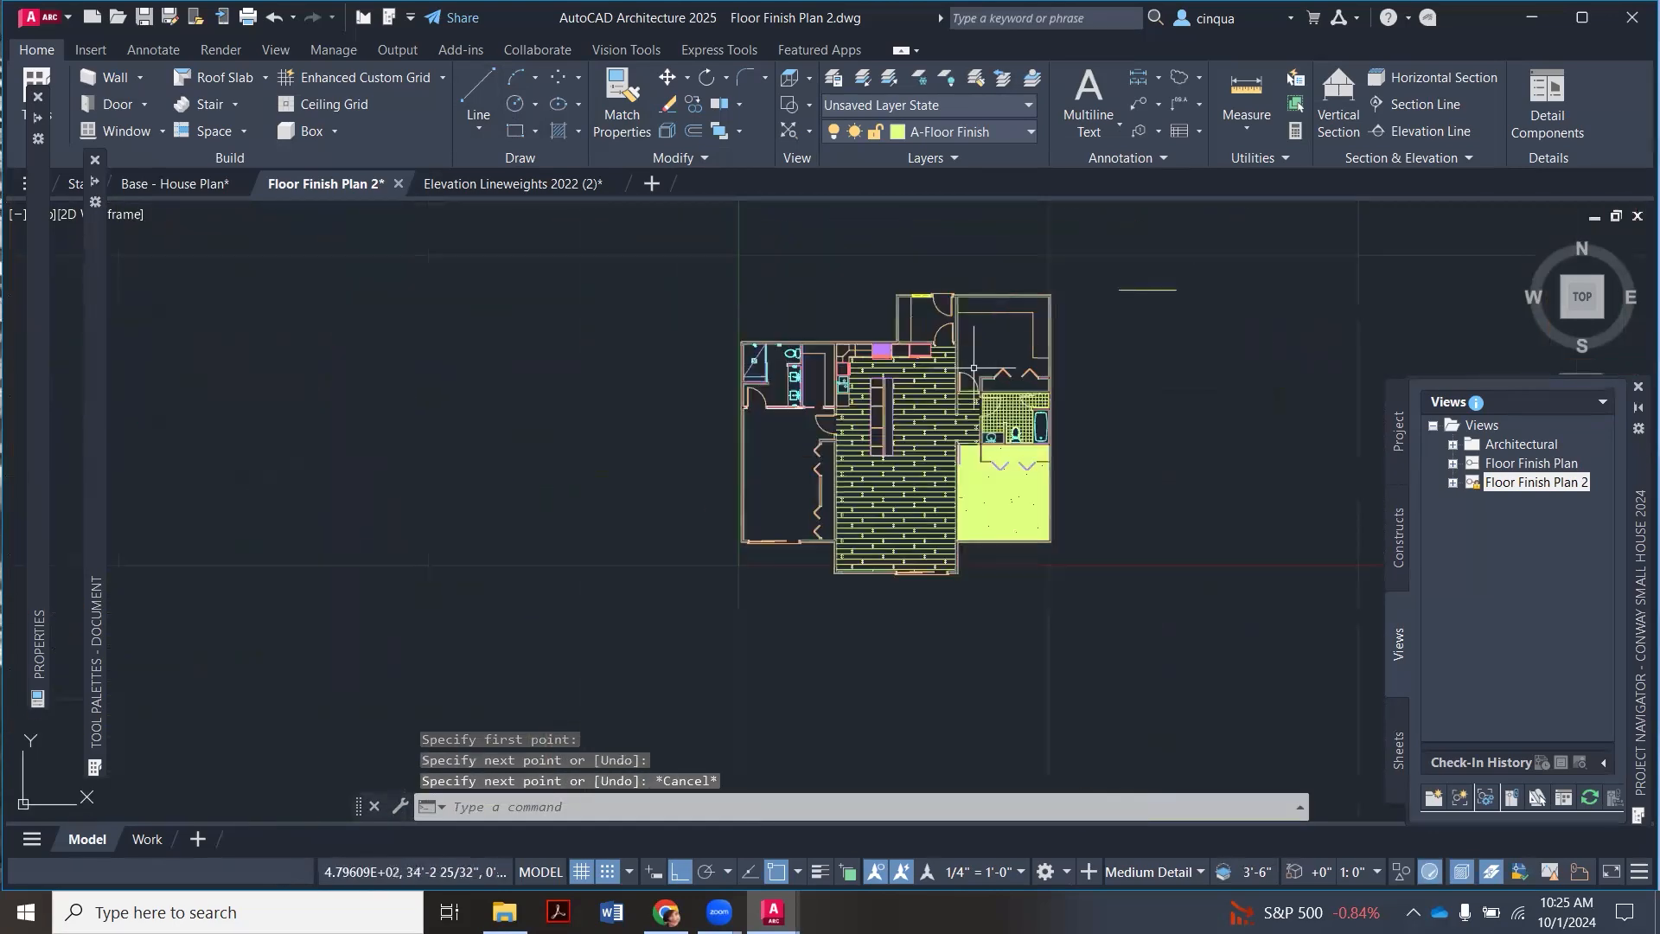
{"action": "scroll", "coordinate": [960, 458], "scroll_direction": "up", "scroll_amount": 2}
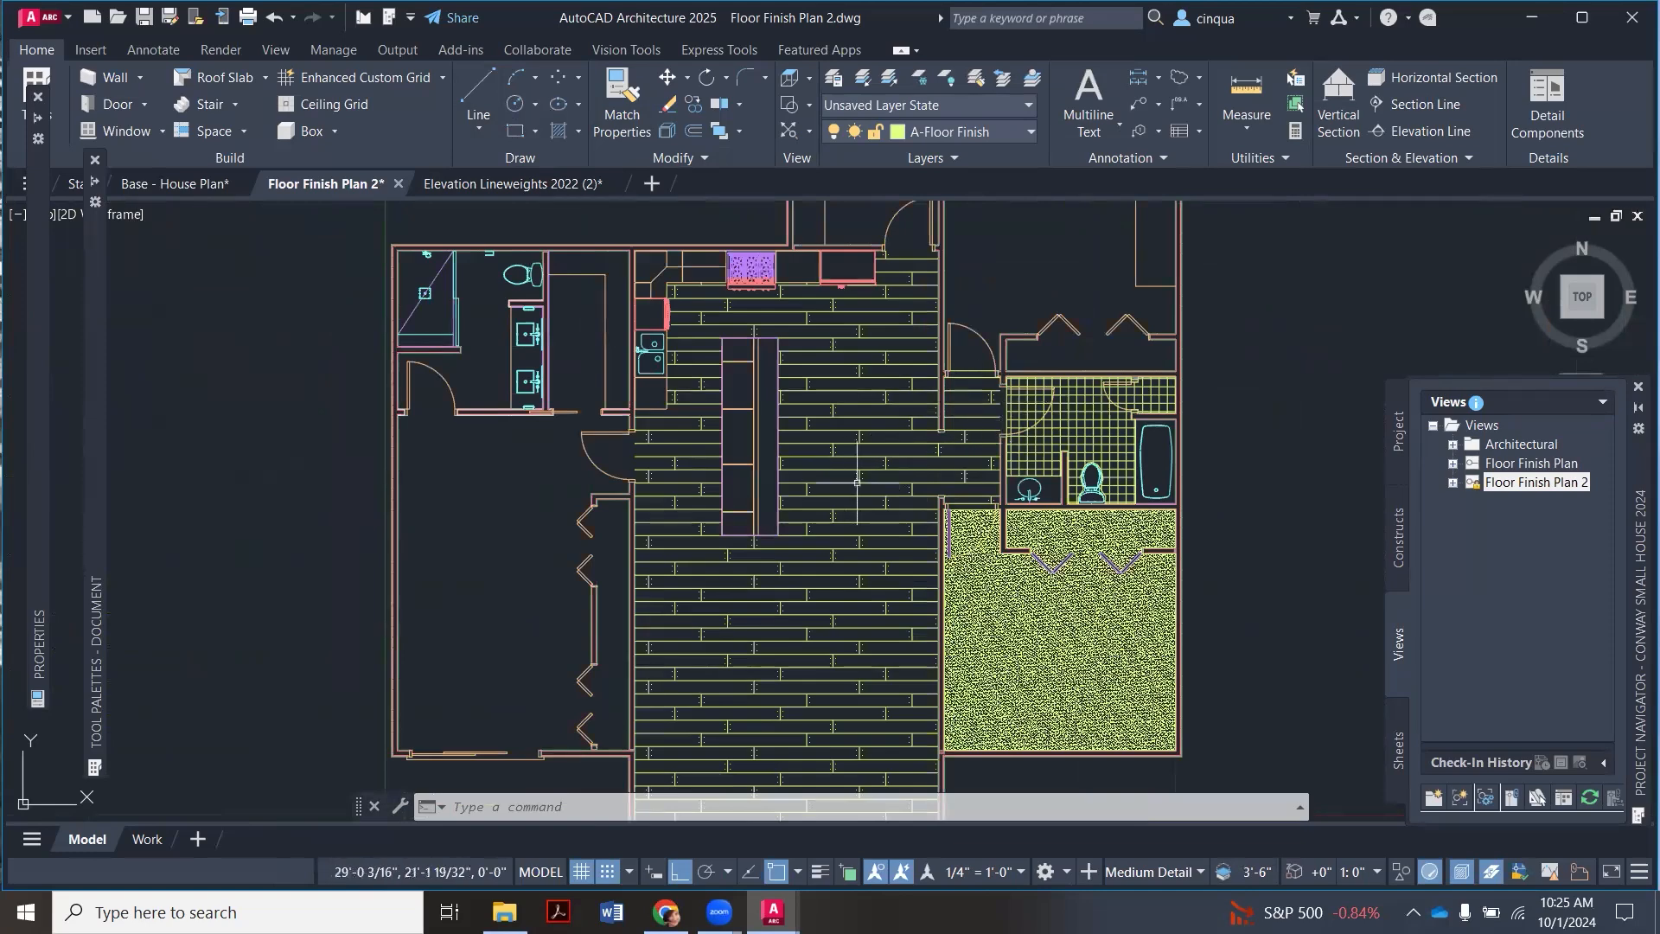
{"action": "scroll", "coordinate": [886, 423], "scroll_direction": "down", "scroll_amount": 2}
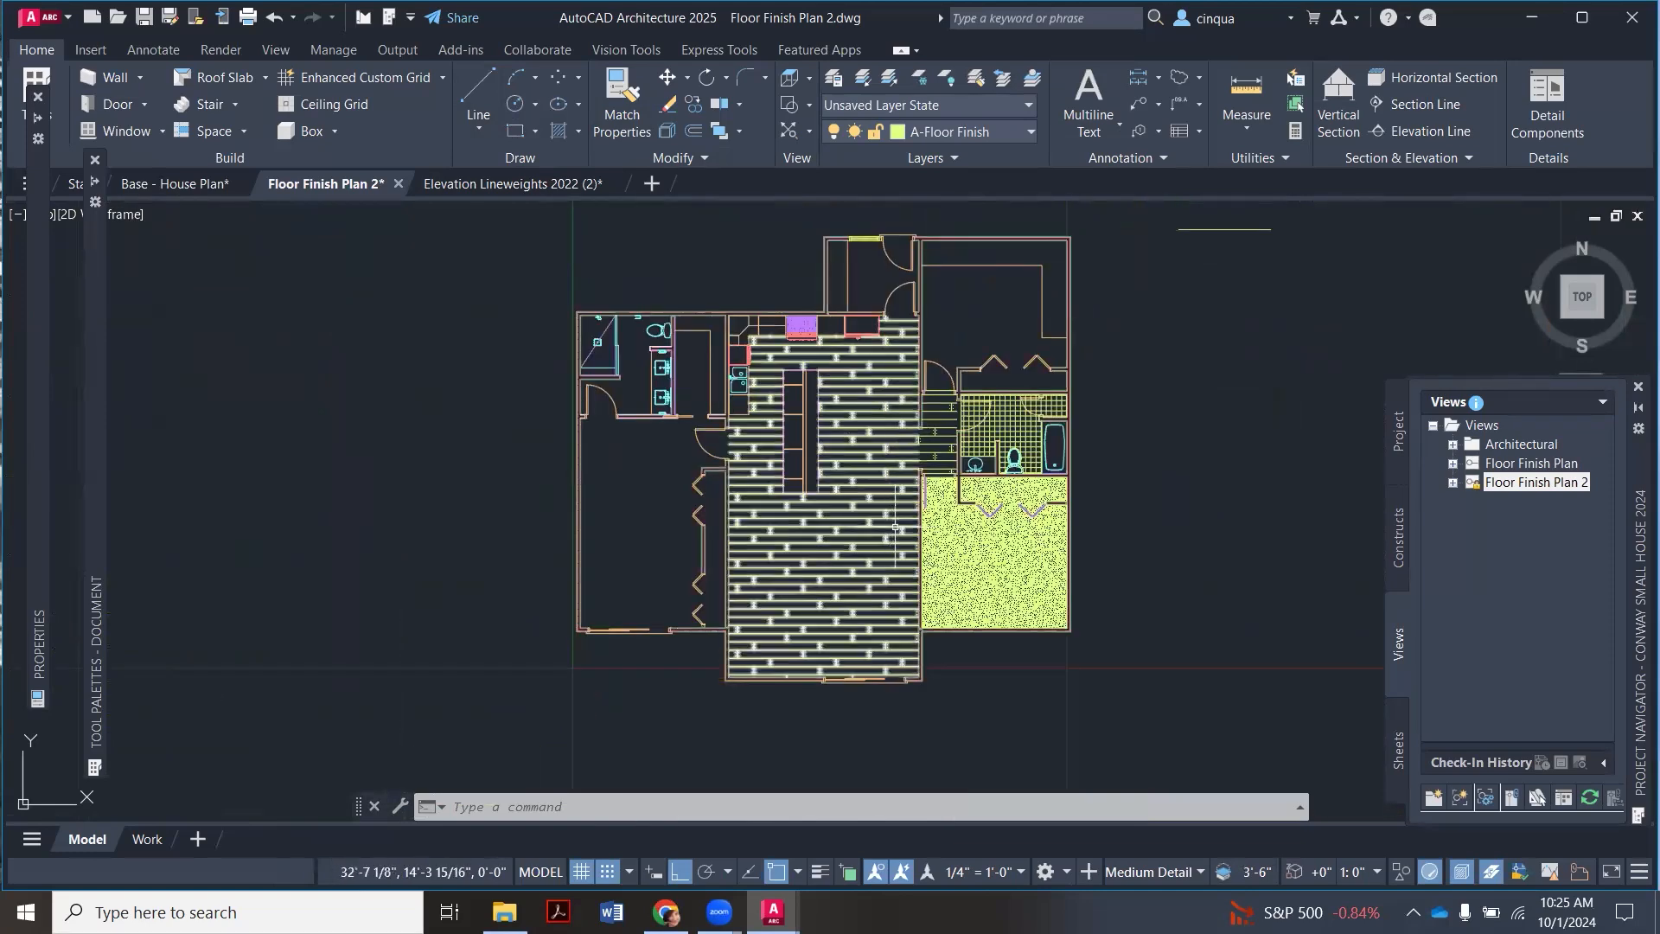
{"action": "scroll", "coordinate": [821, 540], "scroll_direction": "down", "scroll_amount": 2}
{"action": "scroll", "coordinate": [820, 548], "scroll_direction": "up", "scroll_amount": 2}
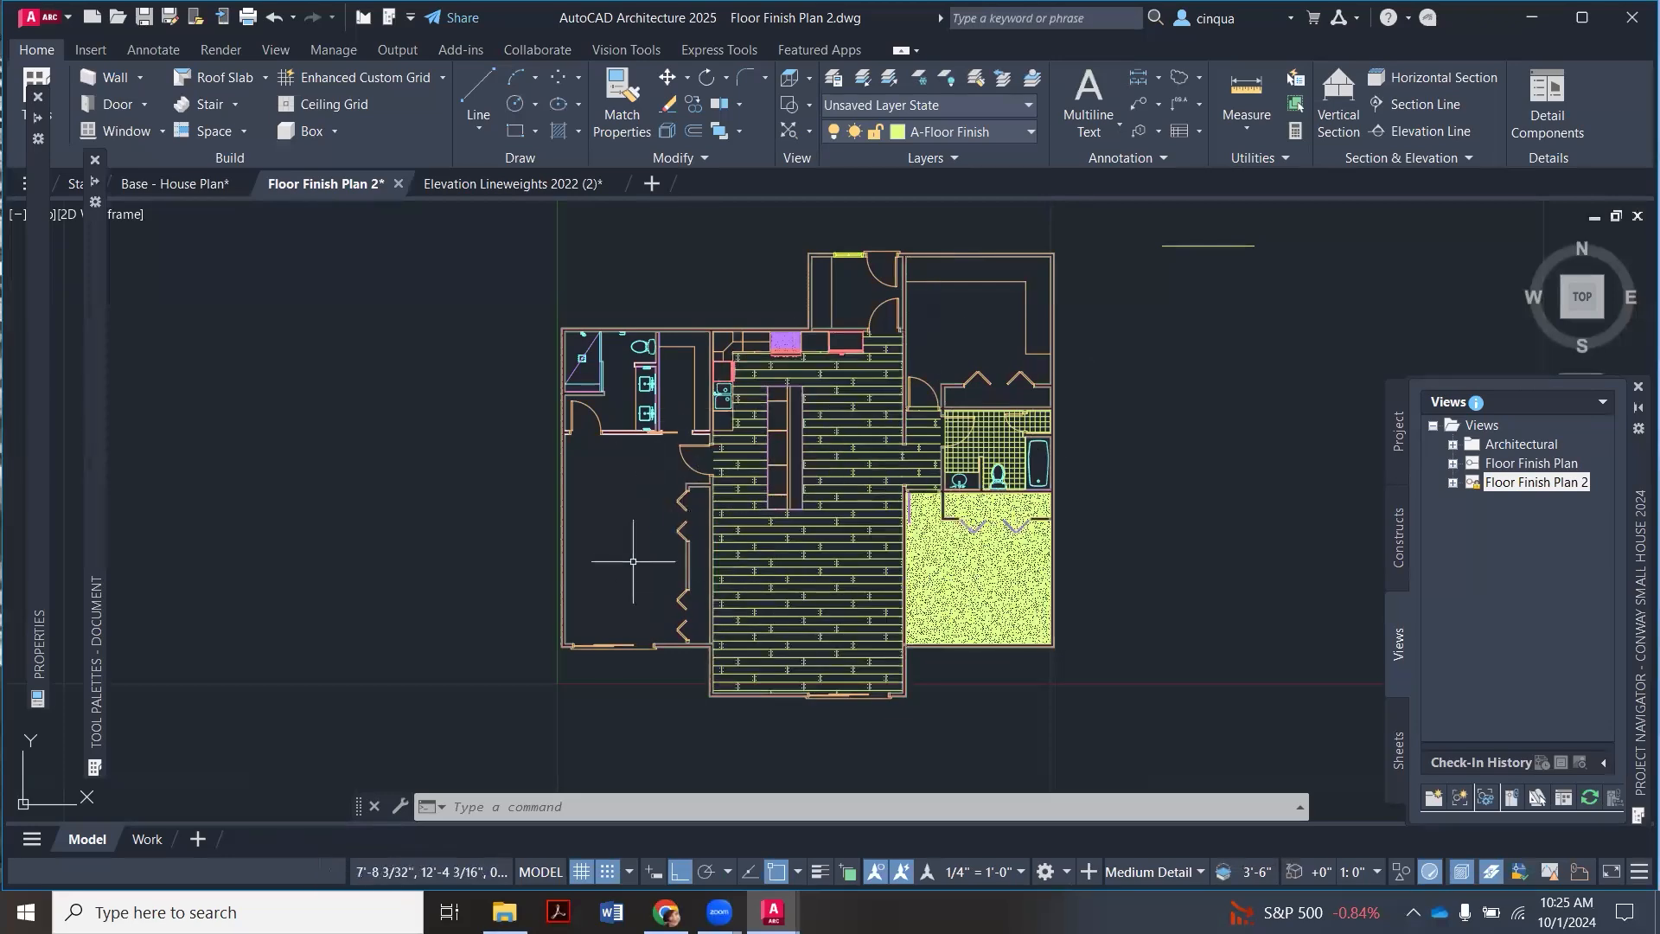
{"action": "scroll", "coordinate": [958, 464], "scroll_direction": "up", "scroll_amount": 2}
{"action": "scroll", "coordinate": [930, 460], "scroll_direction": "down", "scroll_amount": 2}
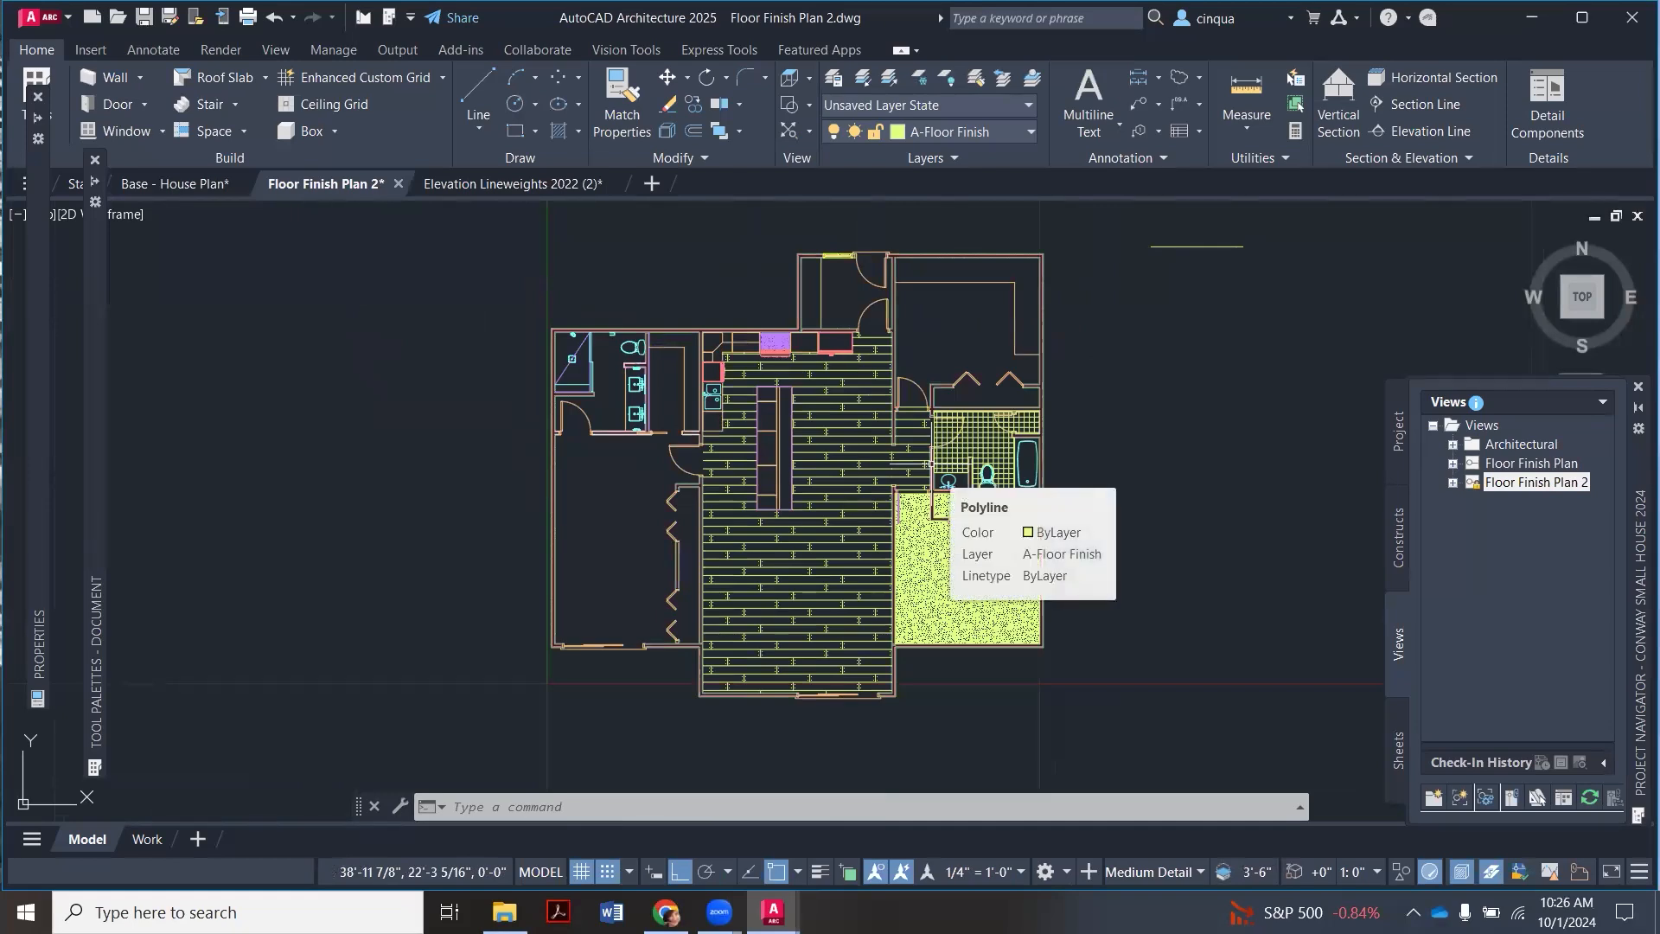